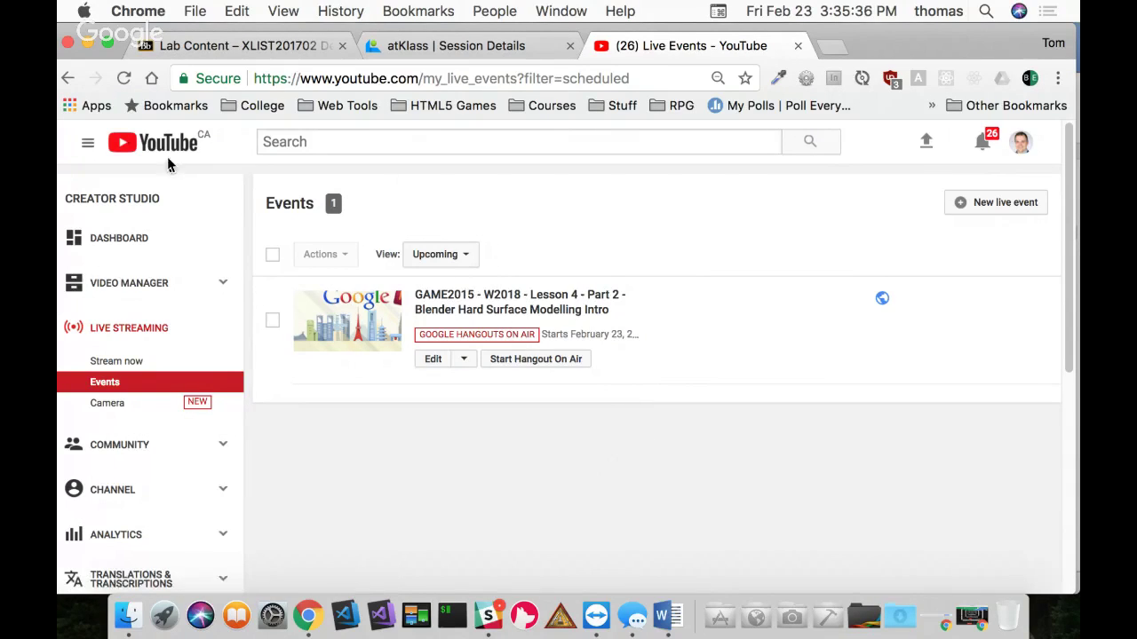
Step: Close the YouTube events window in Chrome and the project overview Word document
left_click(86, 45)
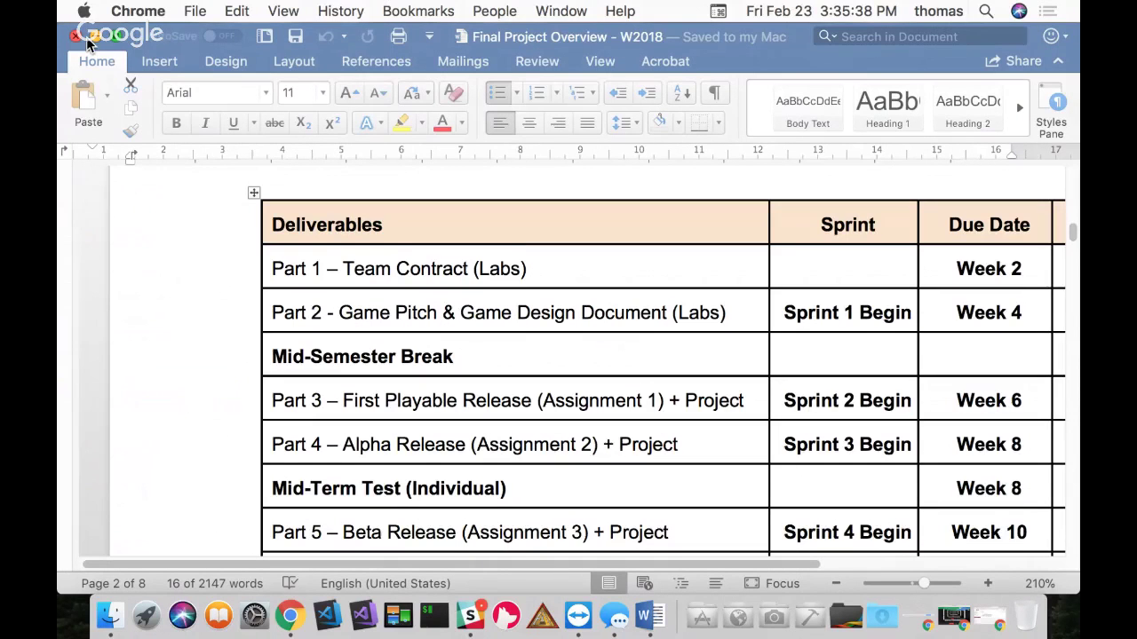
left_click(87, 40)
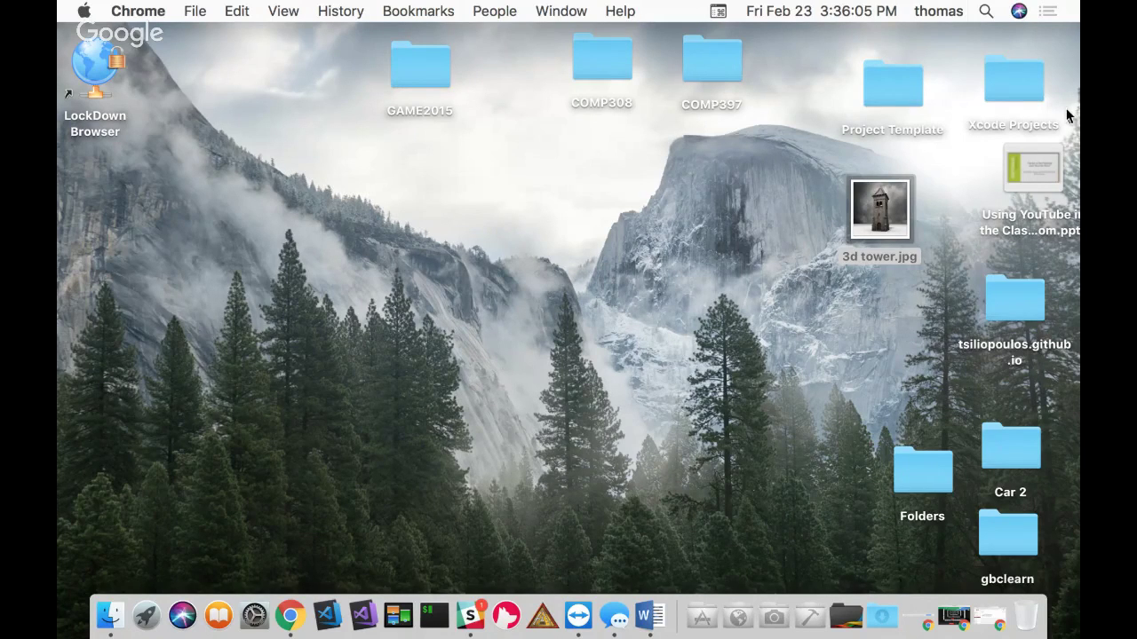
double_click(884, 221)
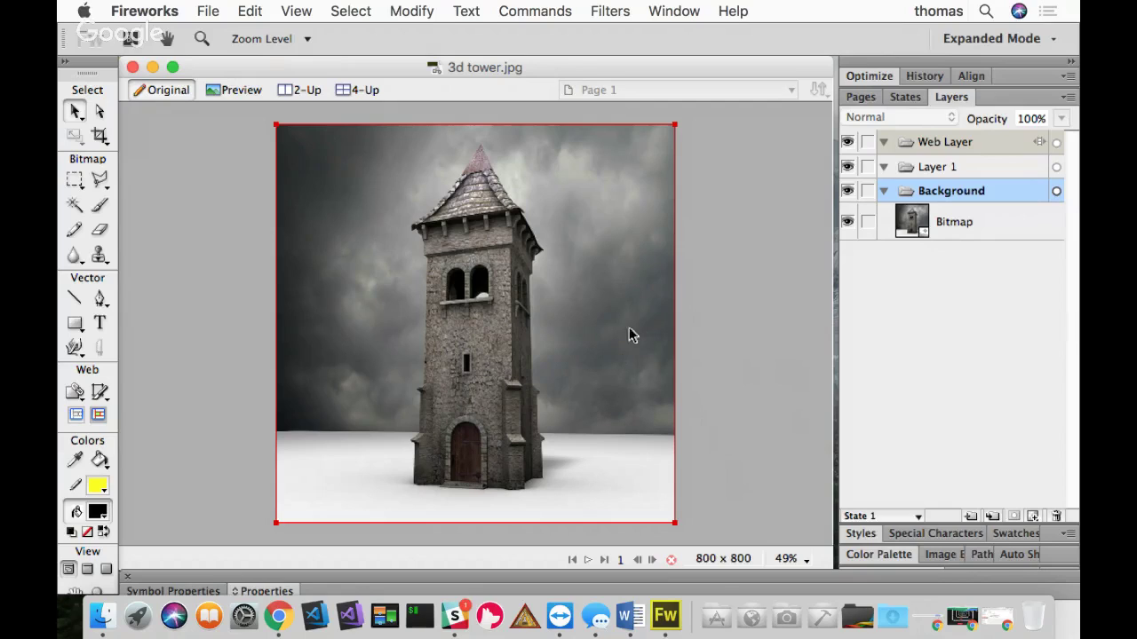
left_click(215, 391)
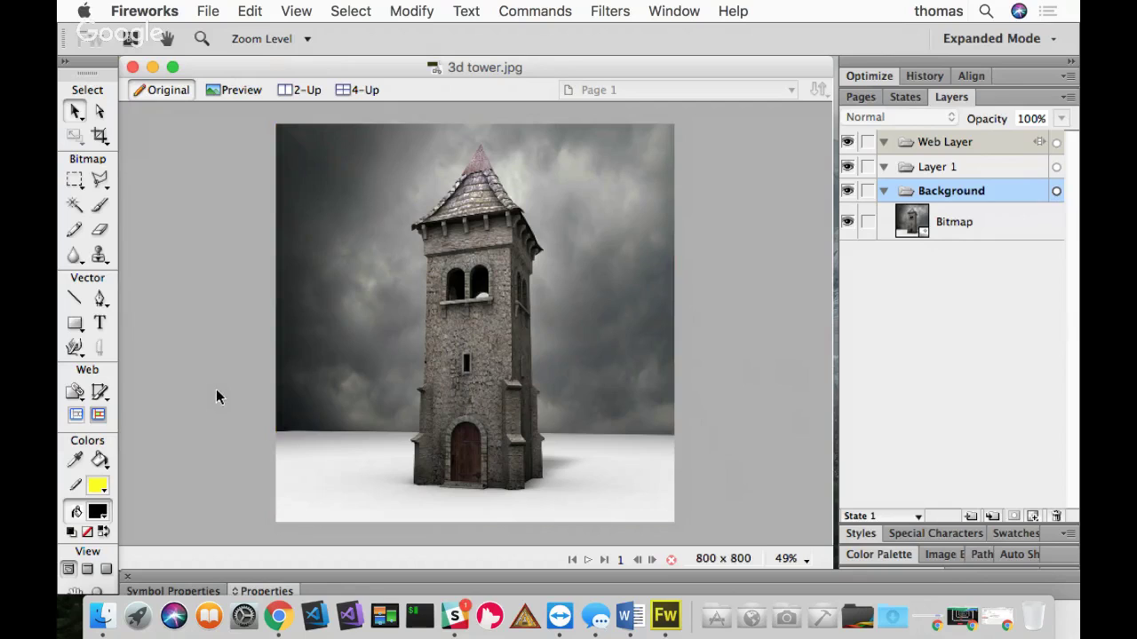
left_click(132, 69)
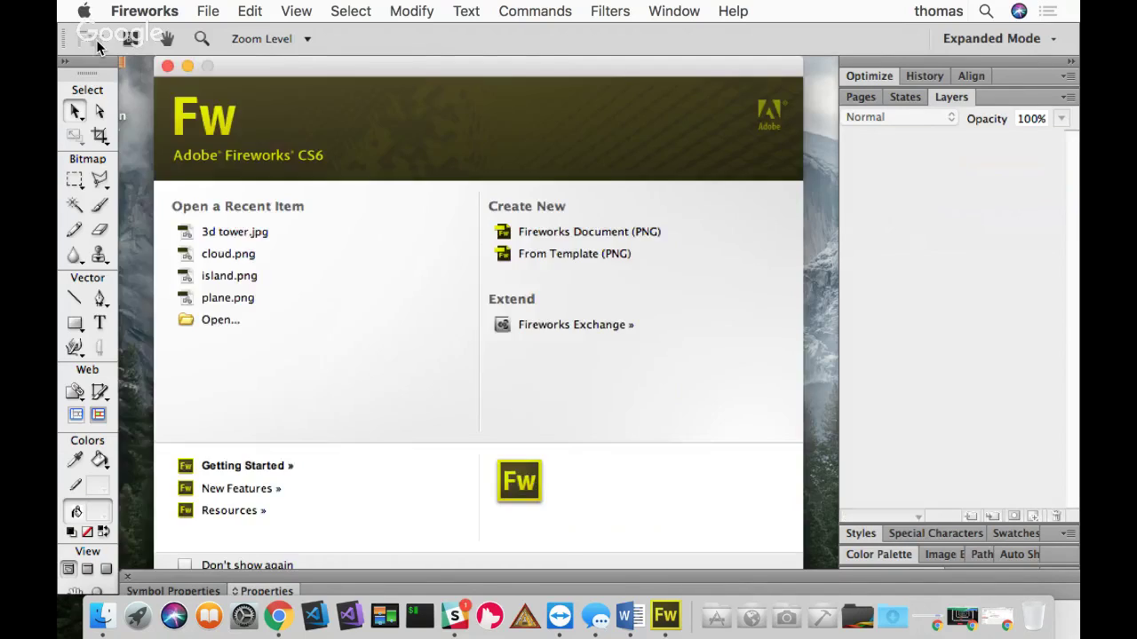
left_click(203, 12)
mouse_move(160, 11)
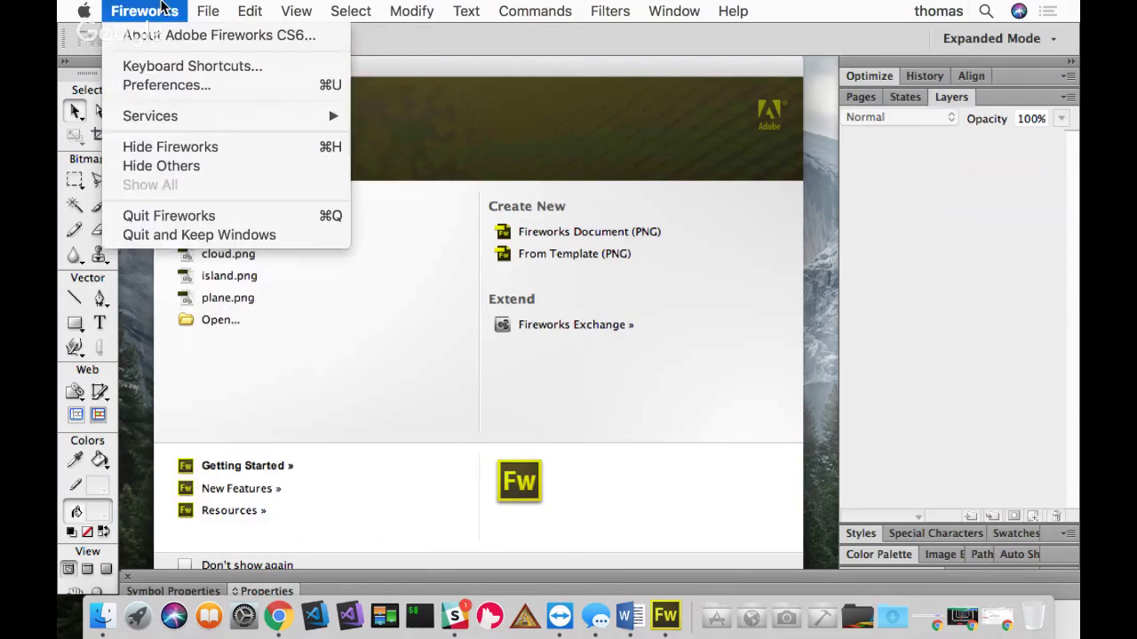
mouse_move(149, 117)
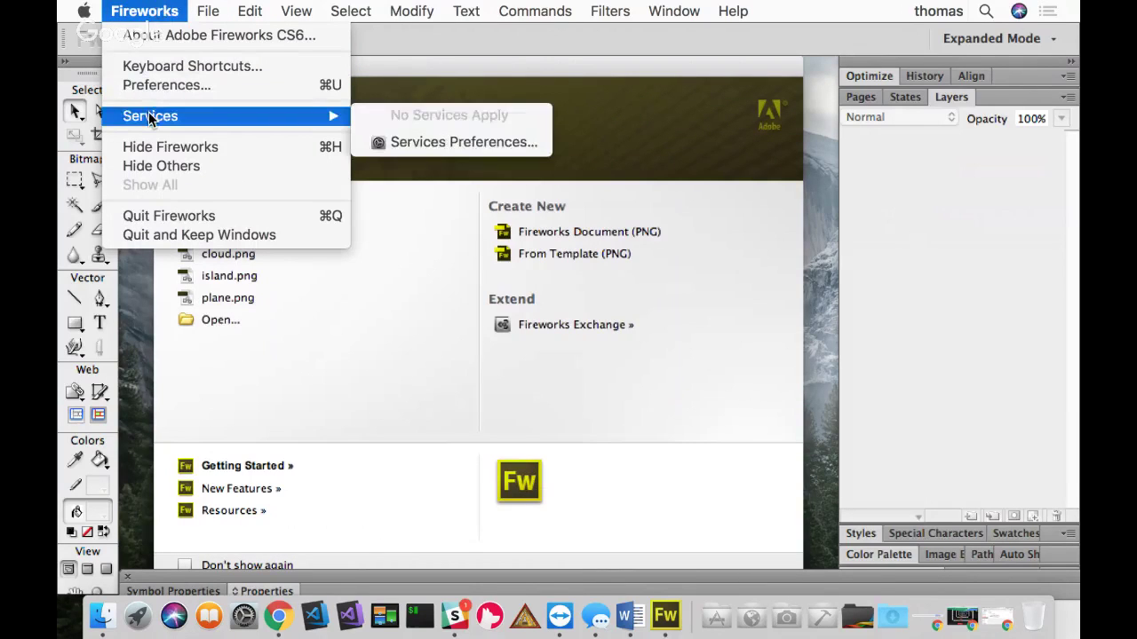
left_click(157, 217)
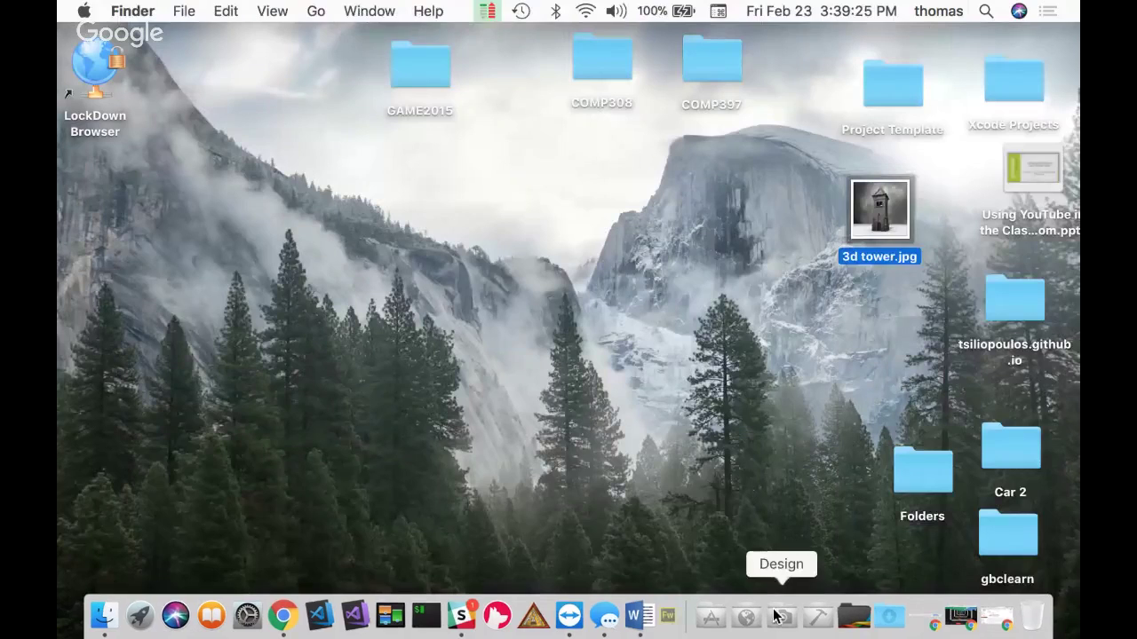
Step: Launch Blender from the Design dock stack, dismiss the splash screen, and delete the default cube
left_click(777, 613)
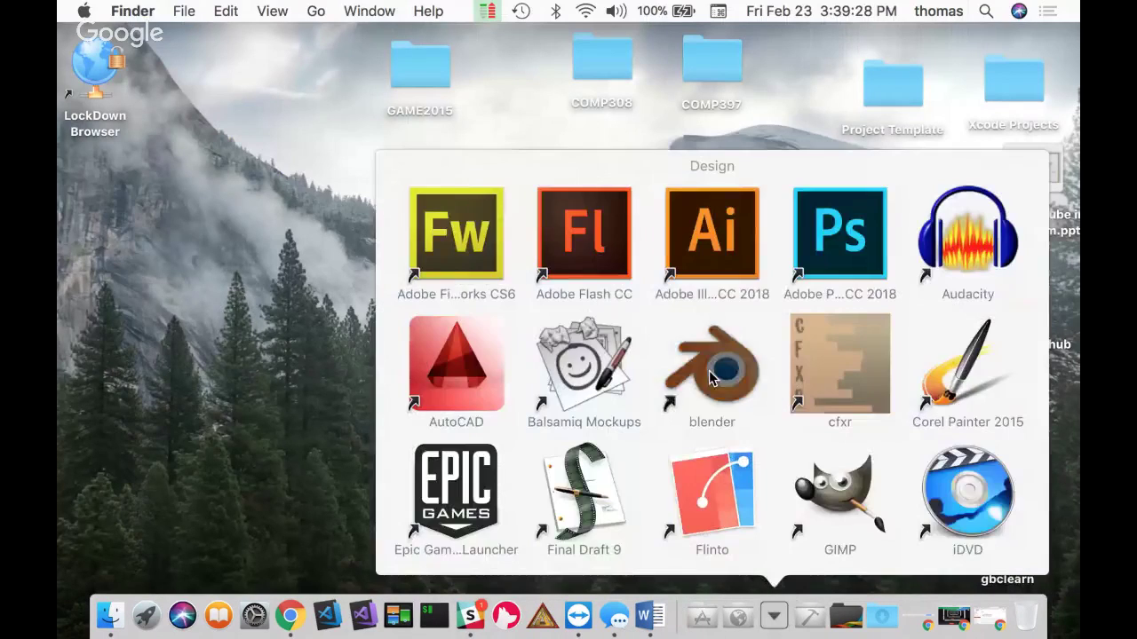
left_click(709, 373)
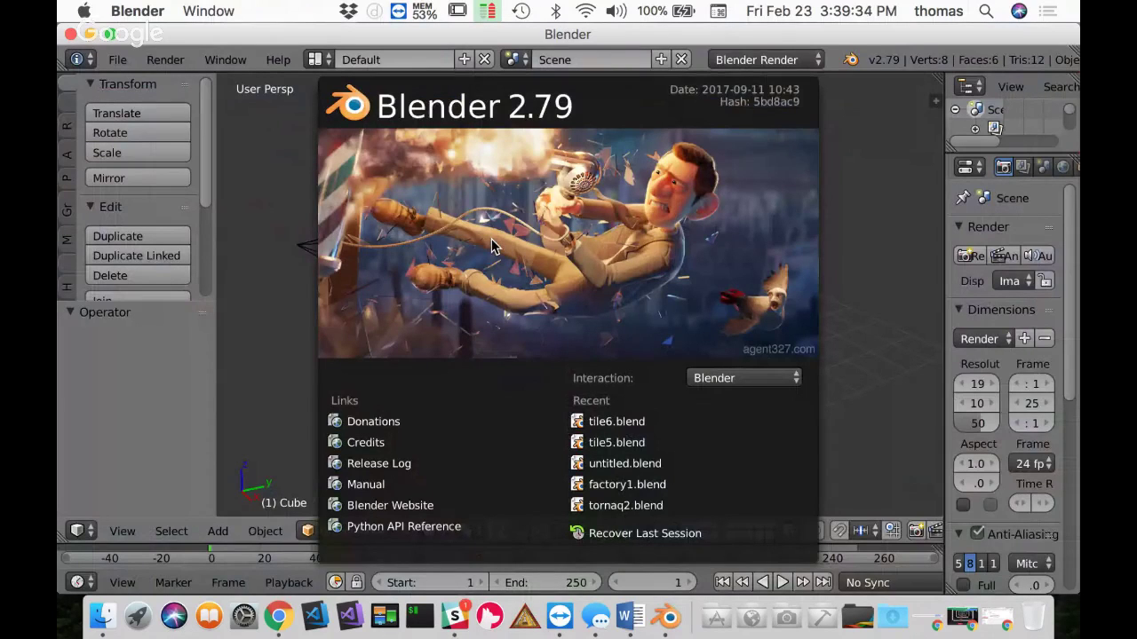
left_click(493, 275)
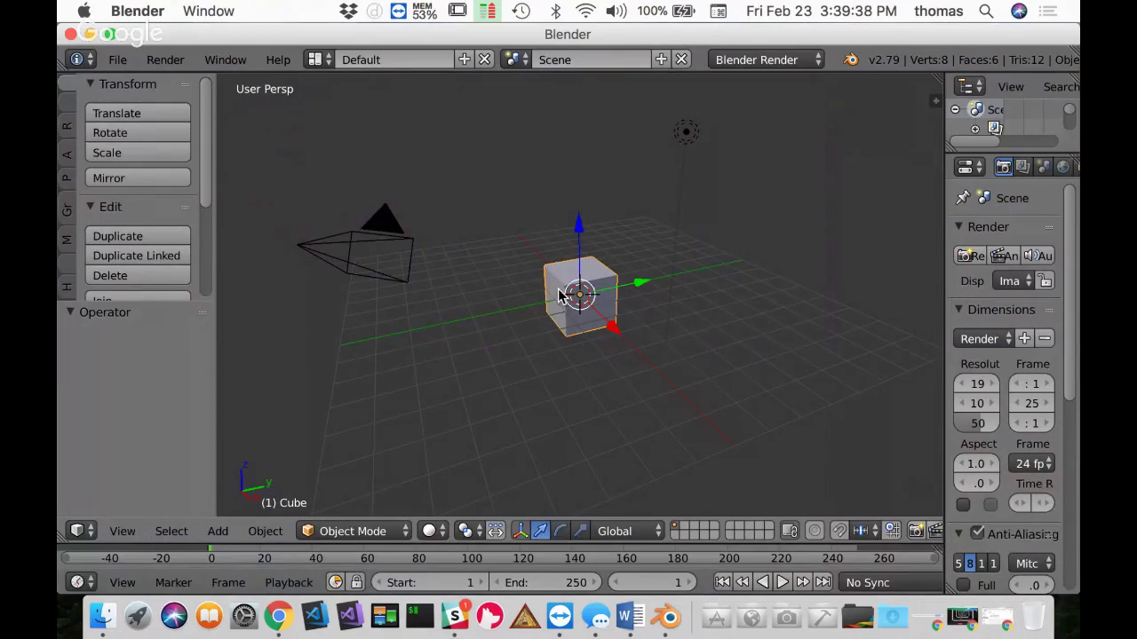
key("x")
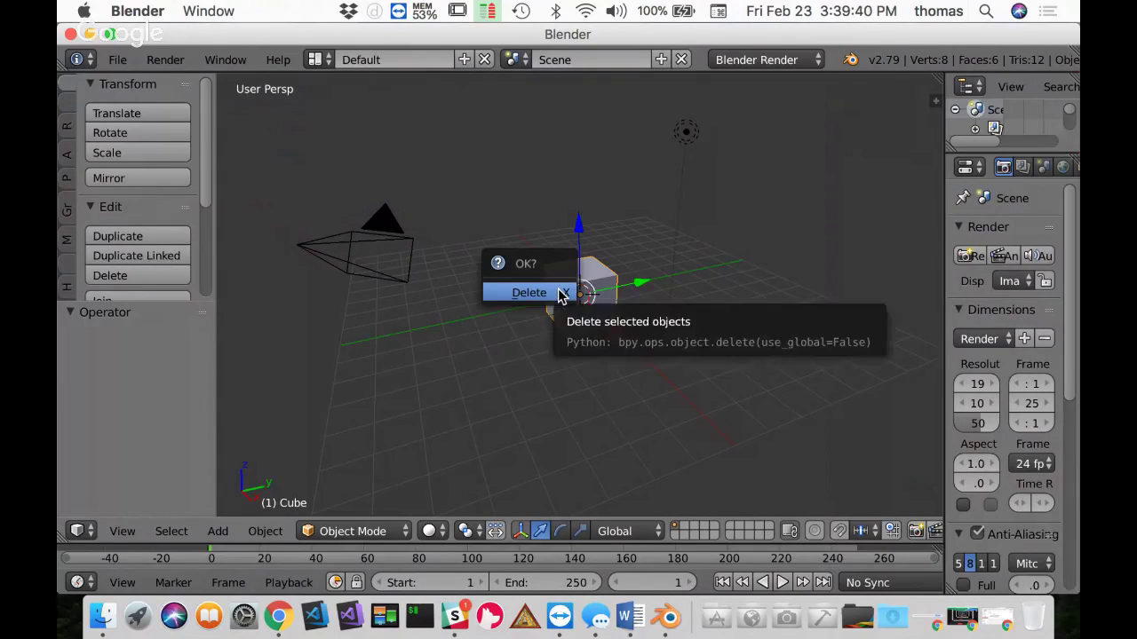
left_click(561, 293)
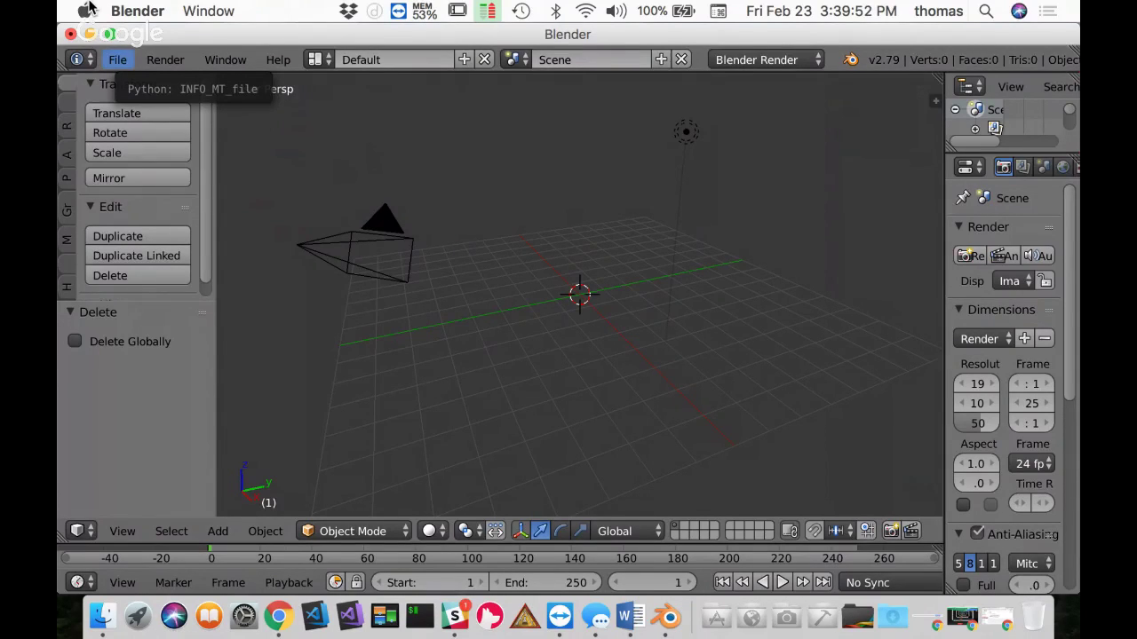
Step: Search the add-ons for 'images' and enable Import-Export: Import Images as Planes
left_click(116, 60)
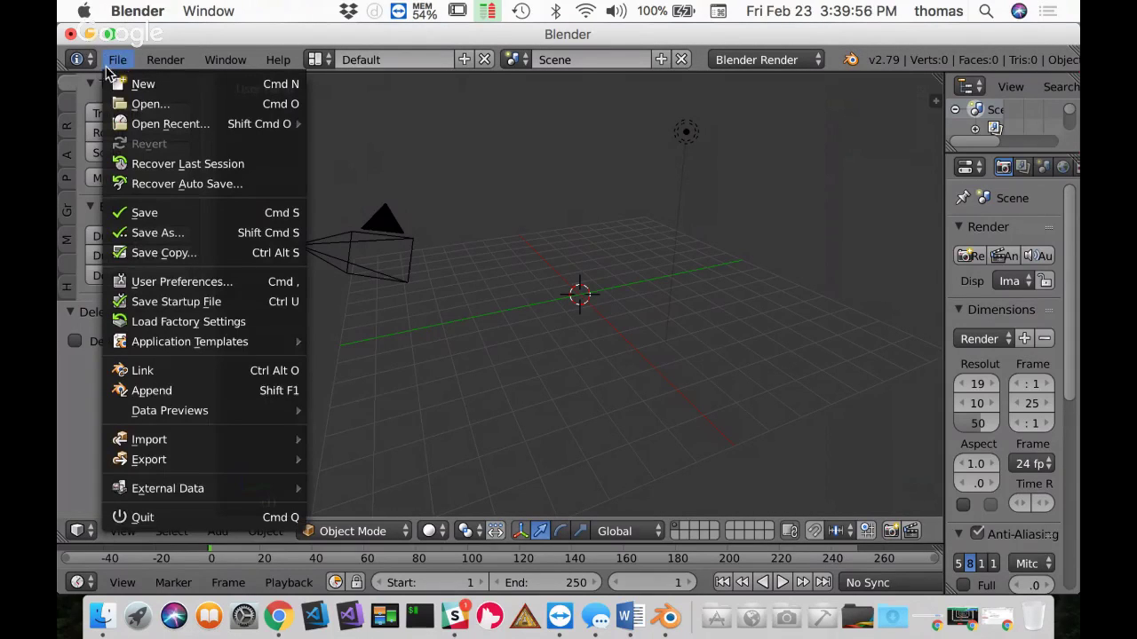
left_click(144, 283)
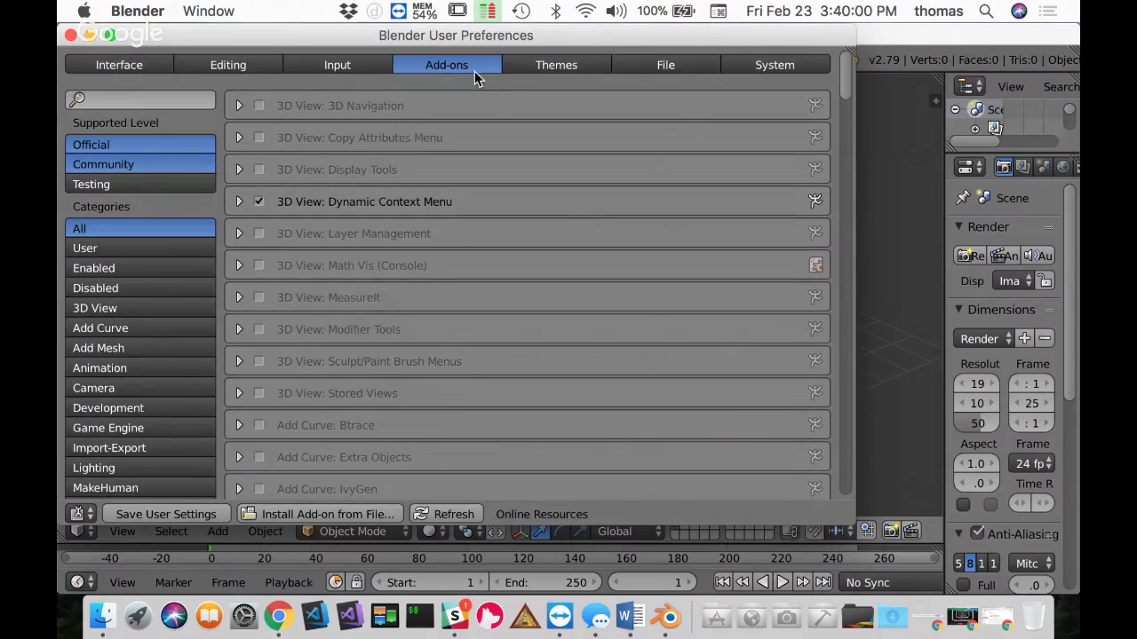
left_click(92, 99)
type("ima")
key("Return")
type("ges")
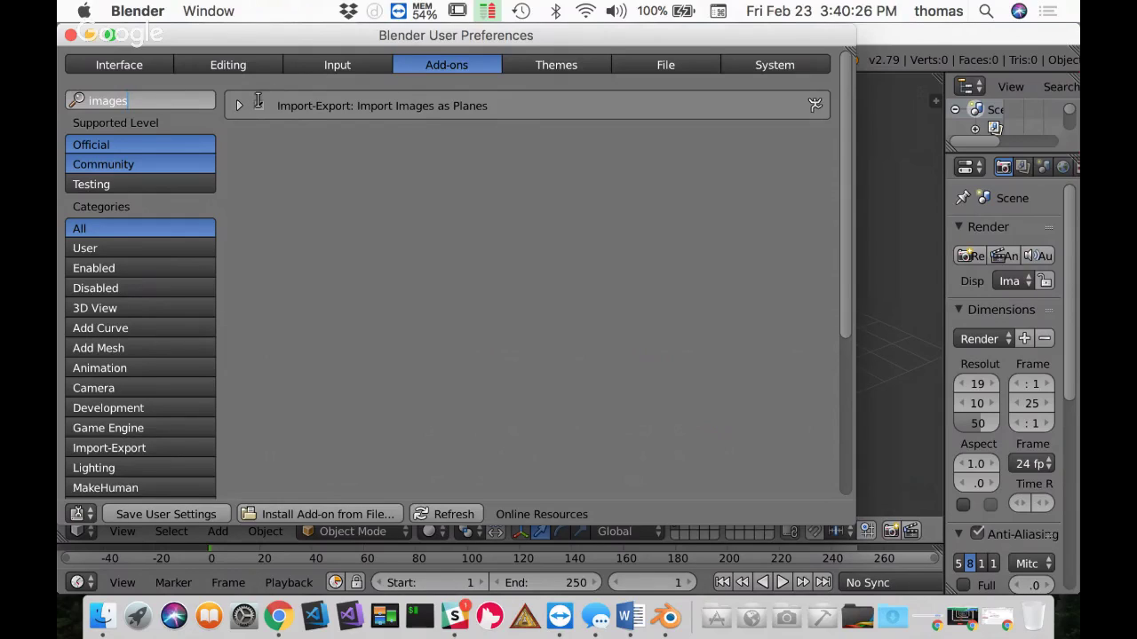
left_click(259, 105)
left_click(71, 34)
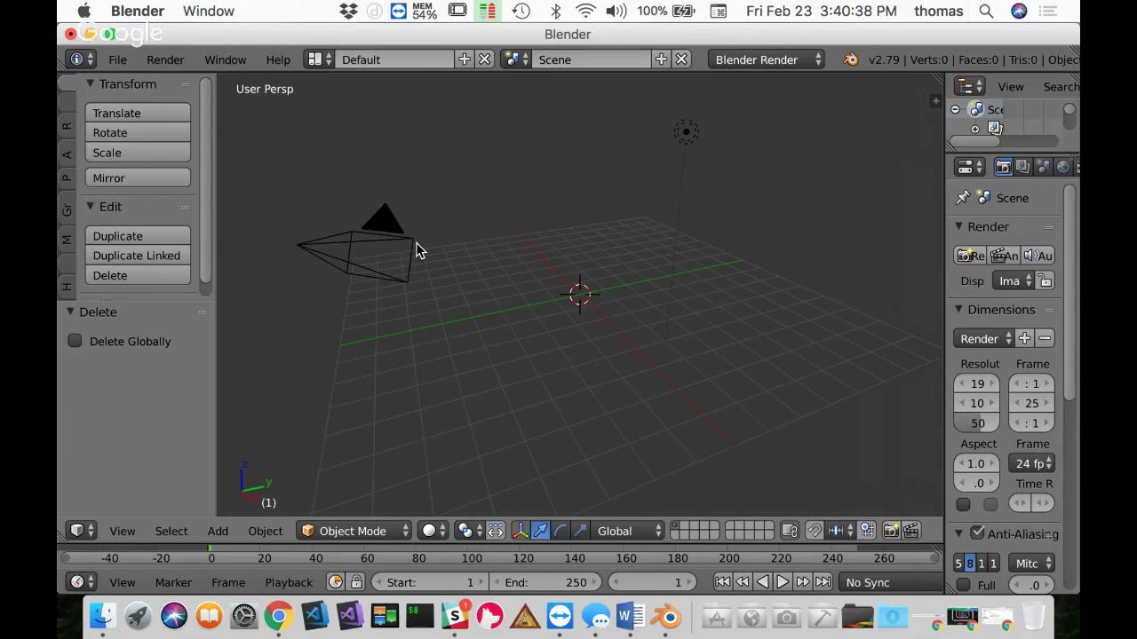
Step: Import '3d tower.jpg' from the Desktop as an image plane named 3d tower
left_click(113, 59)
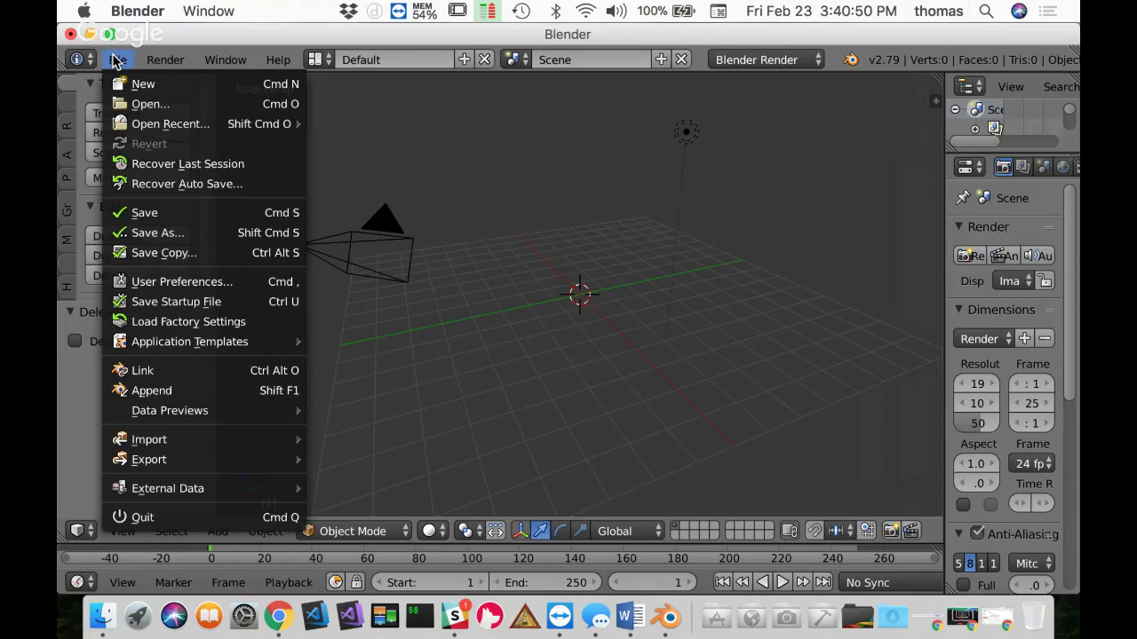
mouse_move(140, 448)
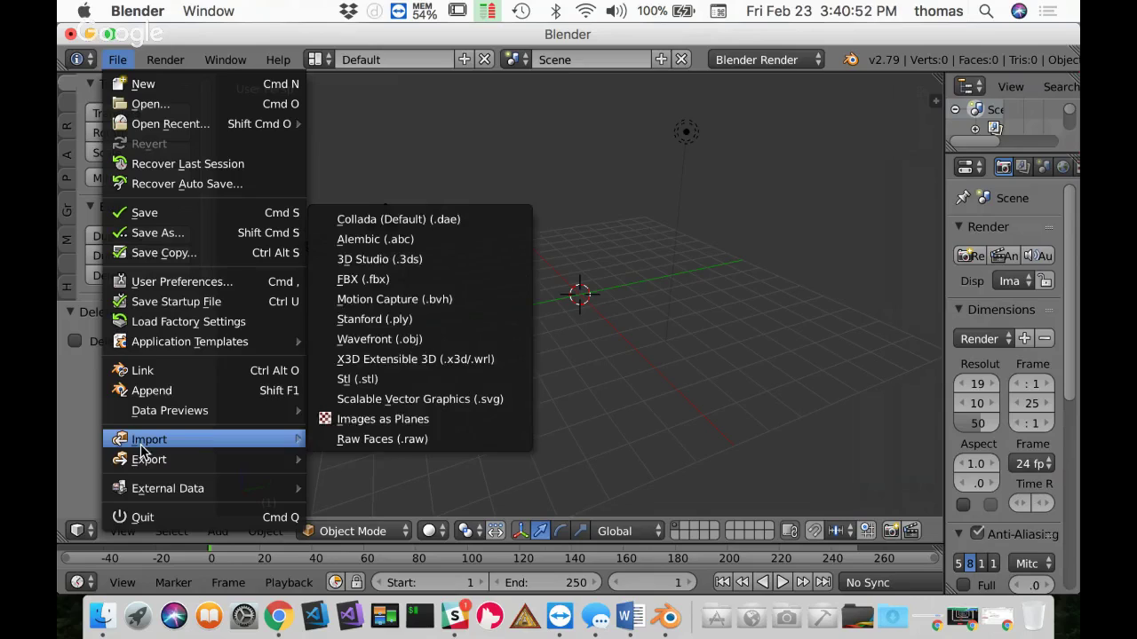
left_click(407, 422)
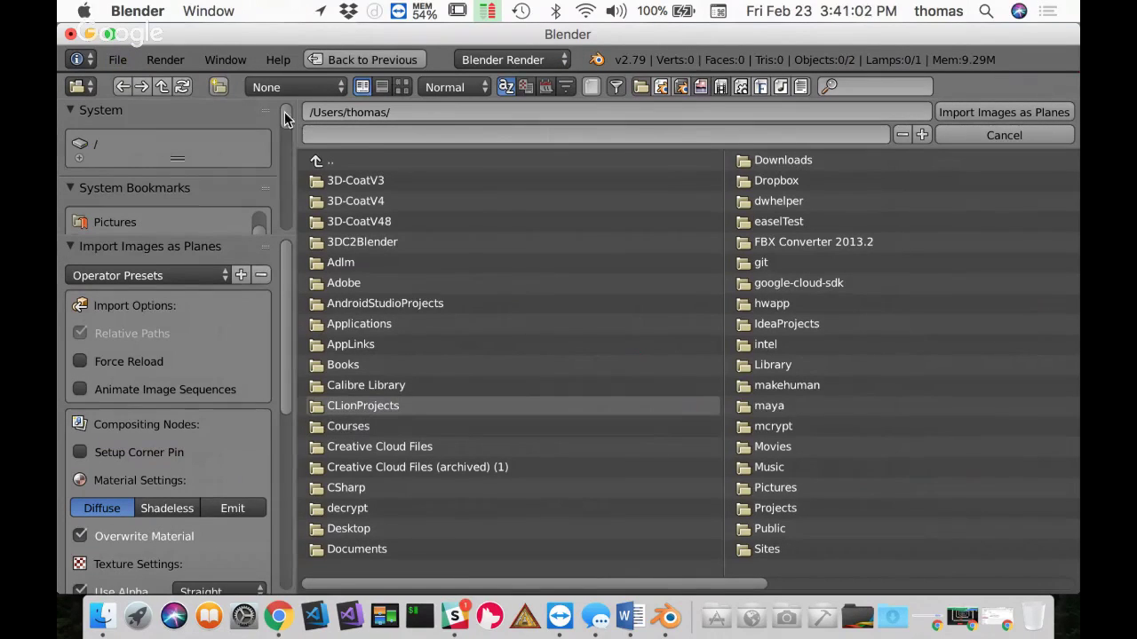
scroll(284, 119, "down", 5)
scroll(286, 135, "up", 1)
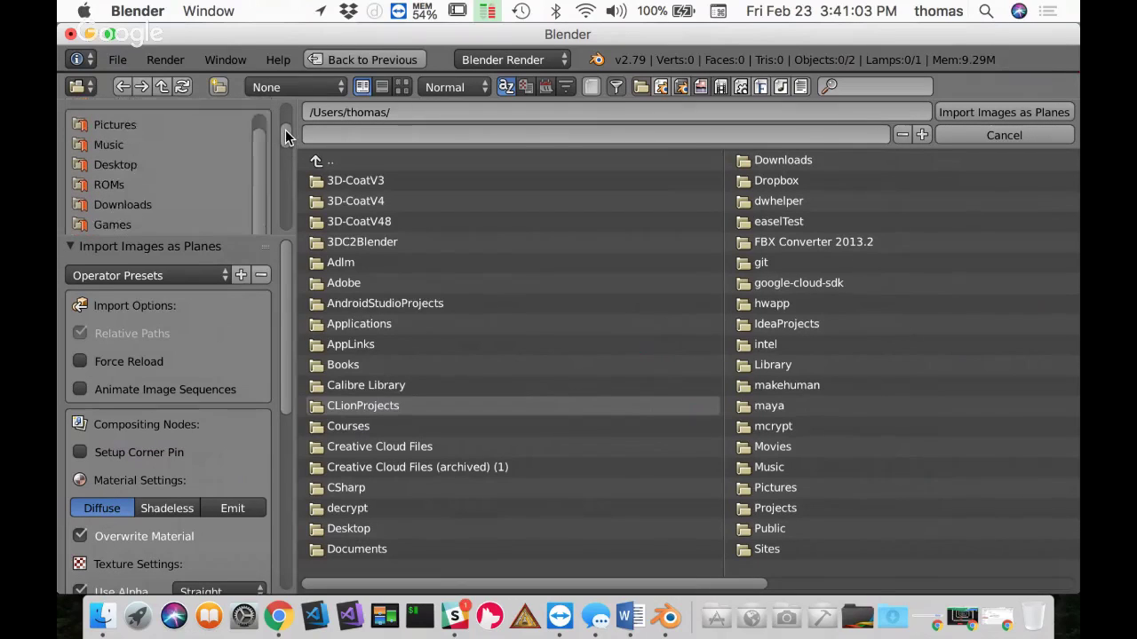
scroll(286, 135, "up", 1)
scroll(287, 144, "down", 4)
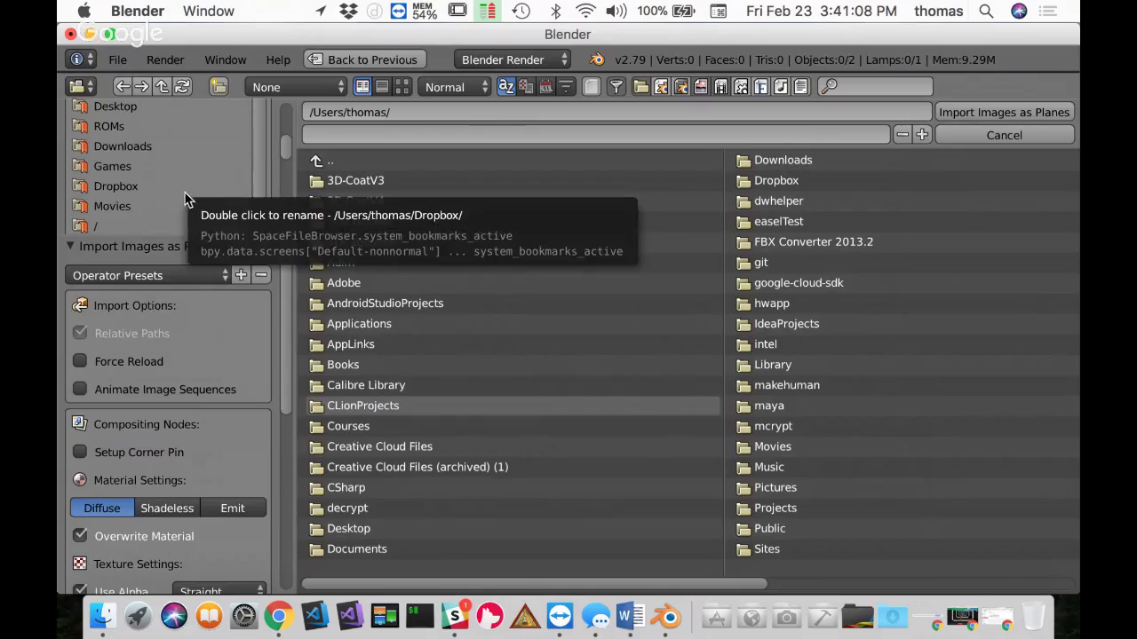
left_click(135, 108)
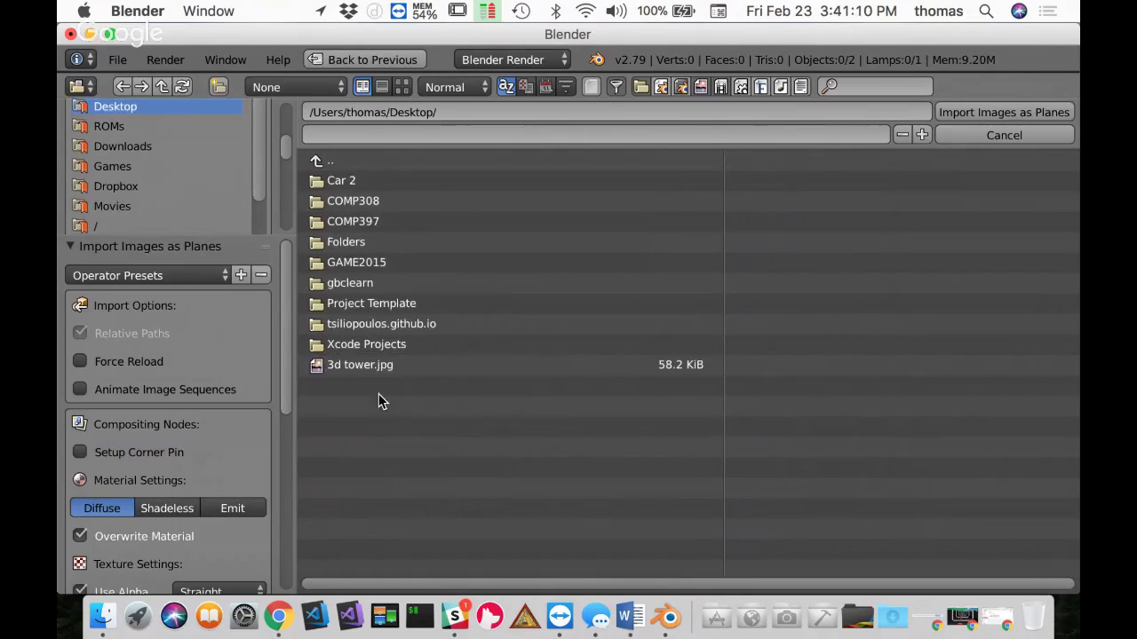
left_click(364, 364)
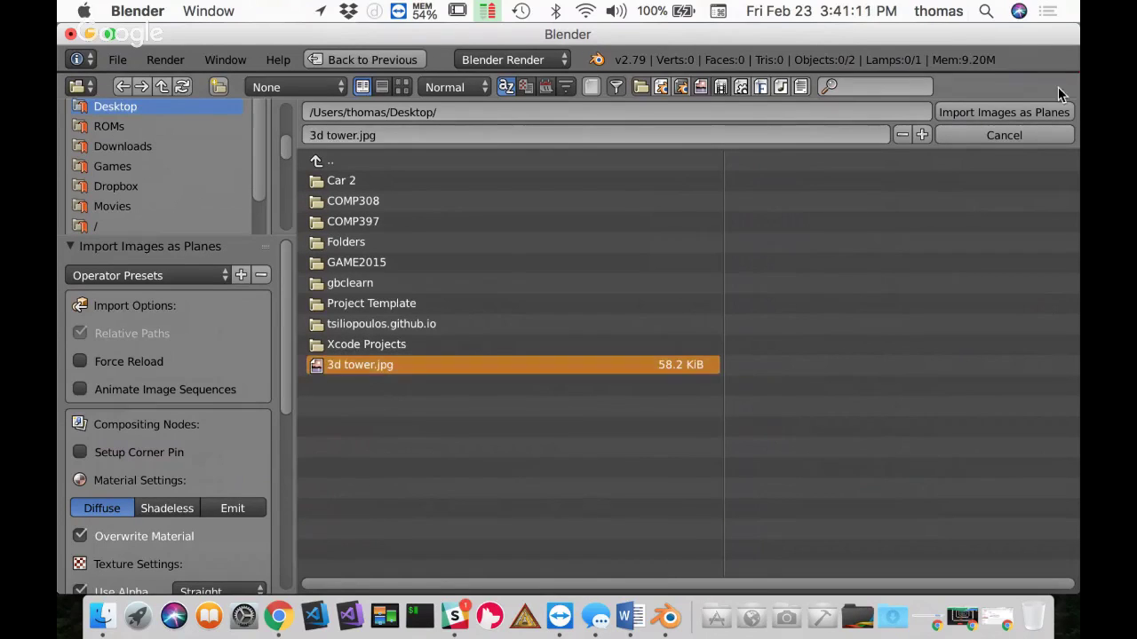
left_click(980, 113)
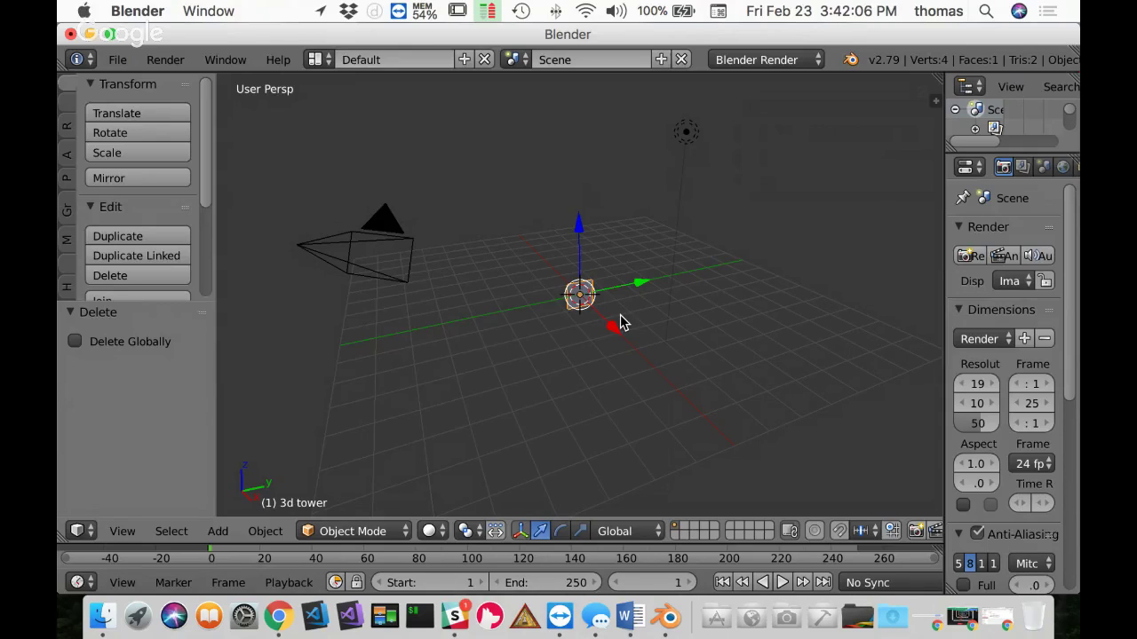
Step: Switch to Front Ortho view and hide the camera and lamp
key("KP_1")
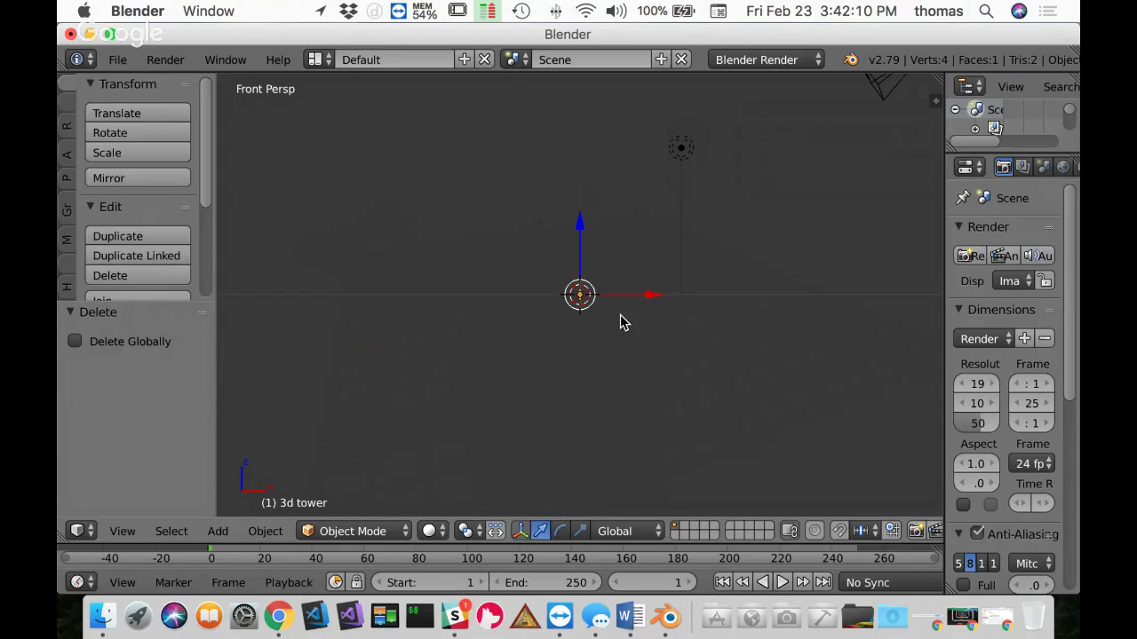
key("KP_5")
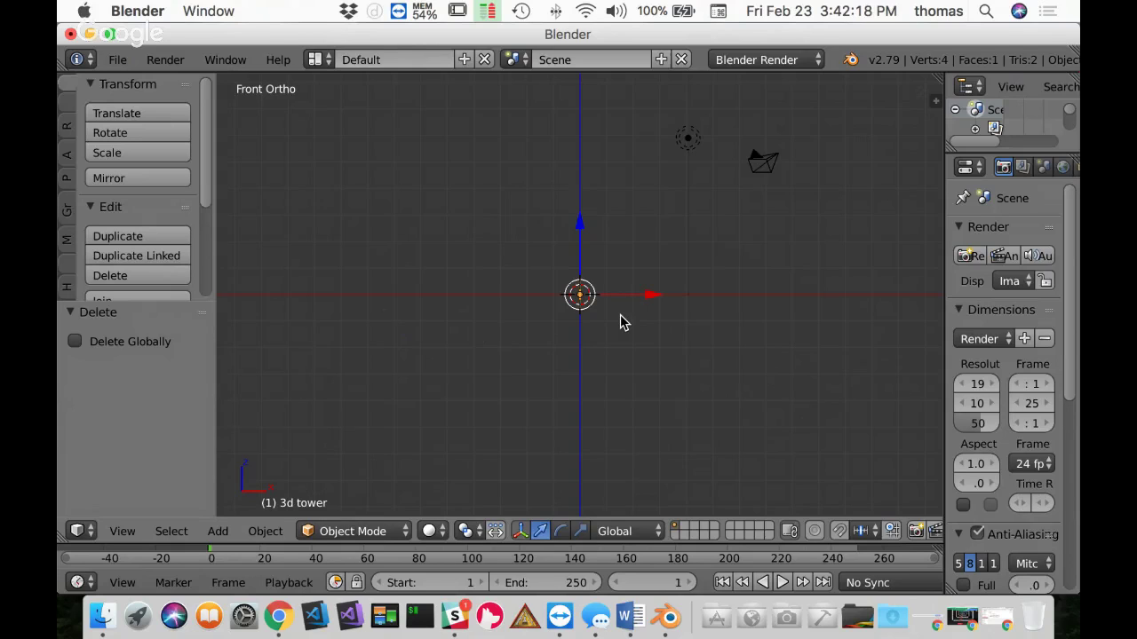
key("ctrl+z")
key("ctrl+z")
key("ctrl+z")
key("ctrl+z")
Step: Rotate the tower plane -90° about the global Z axis
key("r")
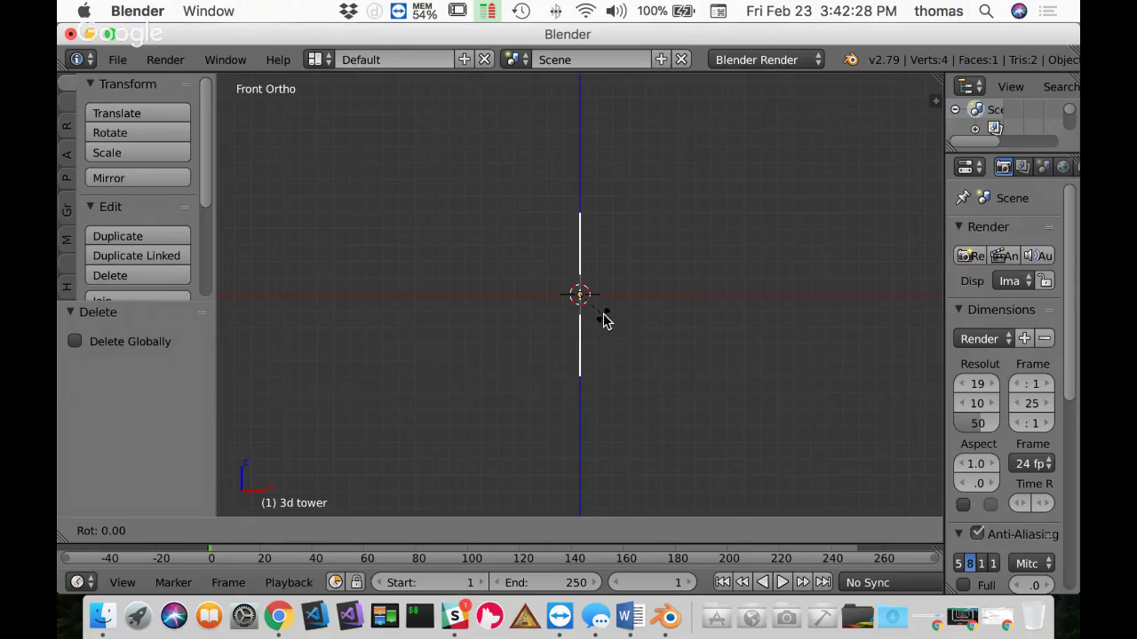
key("z")
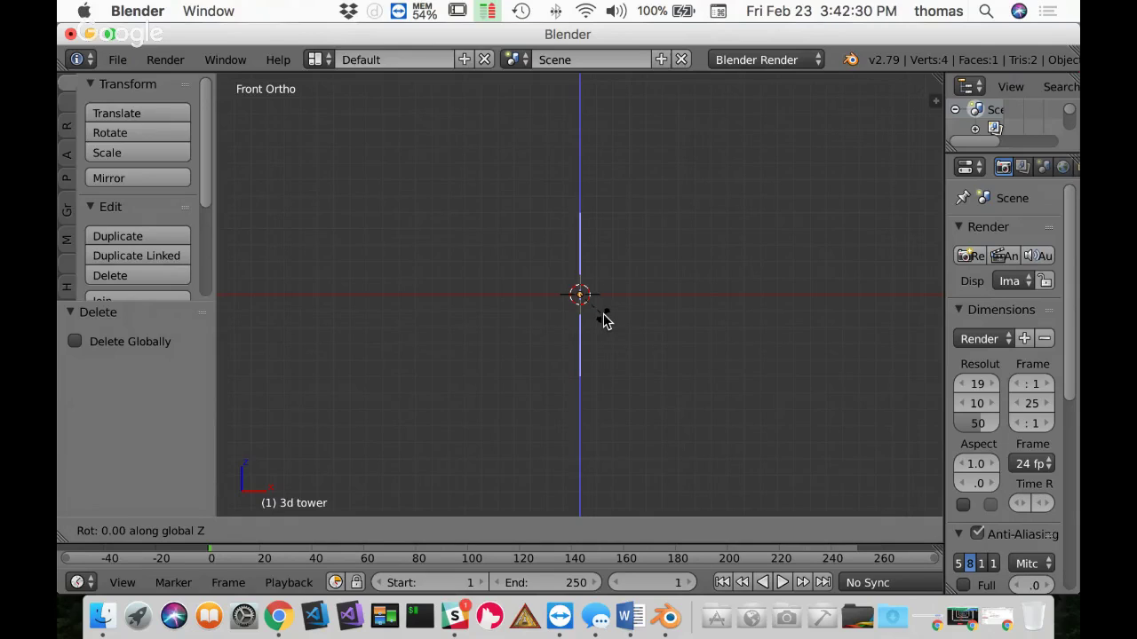
type("-90")
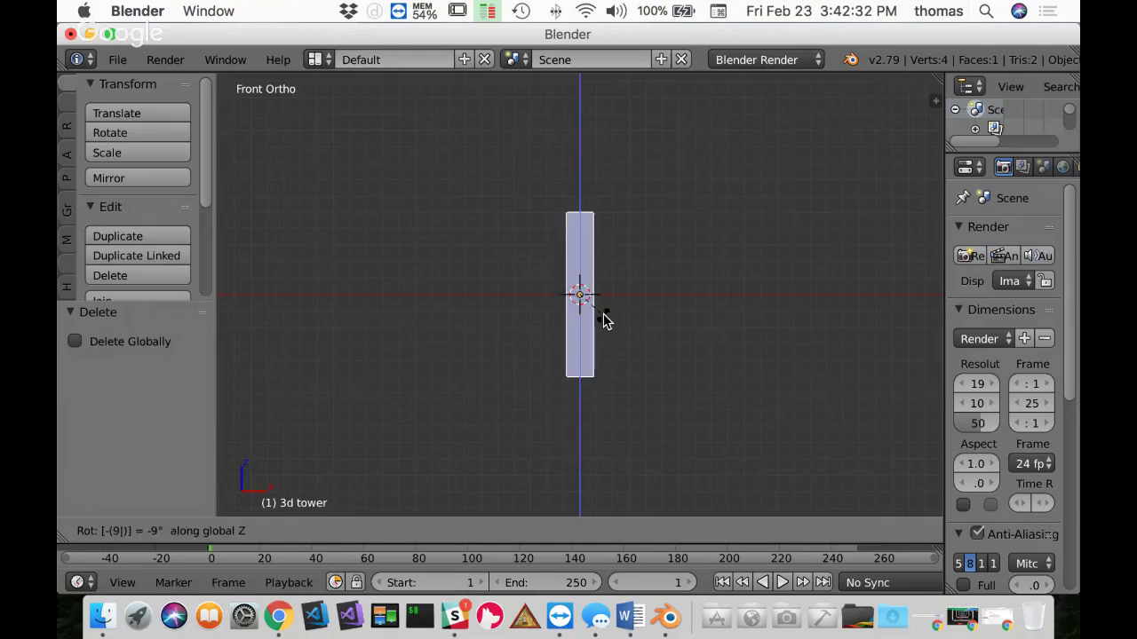
key("Return")
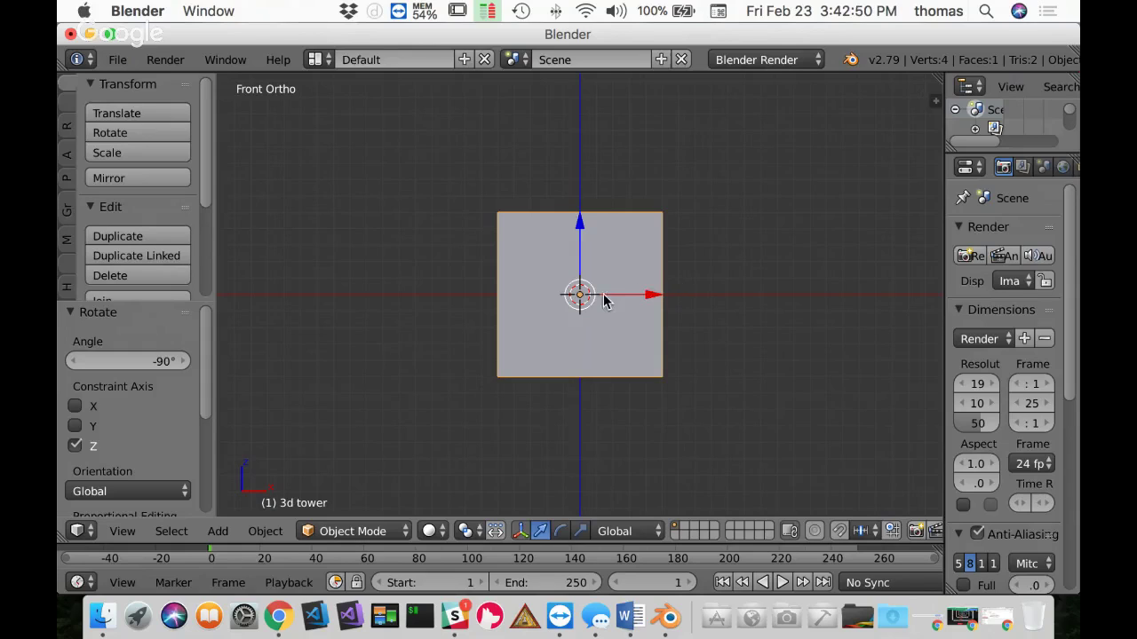
Step: Set the viewport shading to Material
left_click(430, 531)
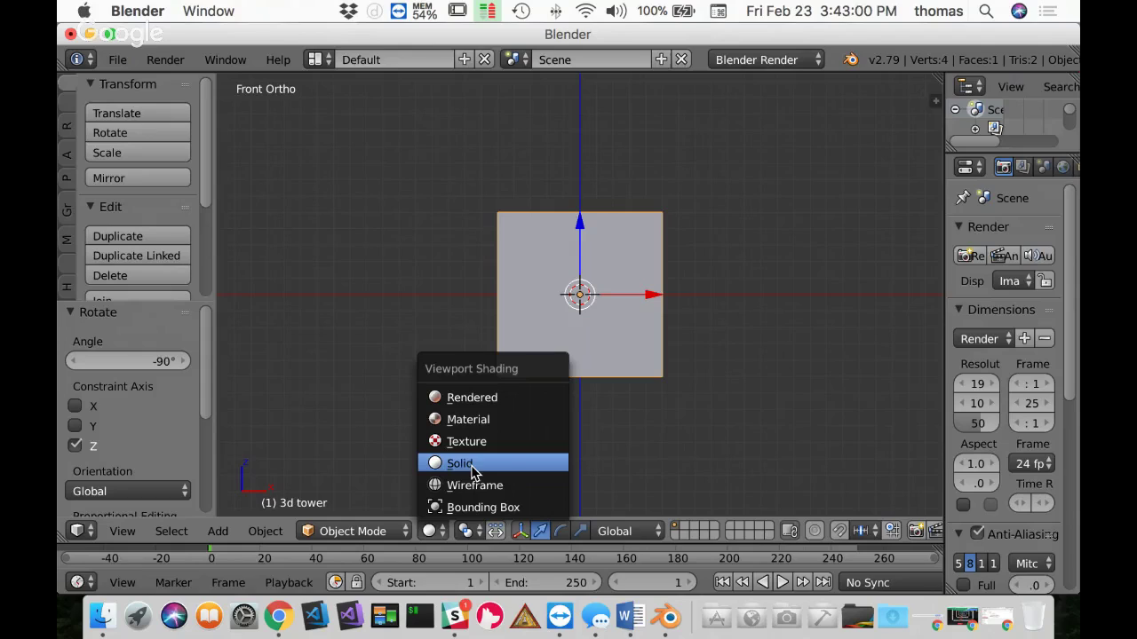
left_click(497, 423)
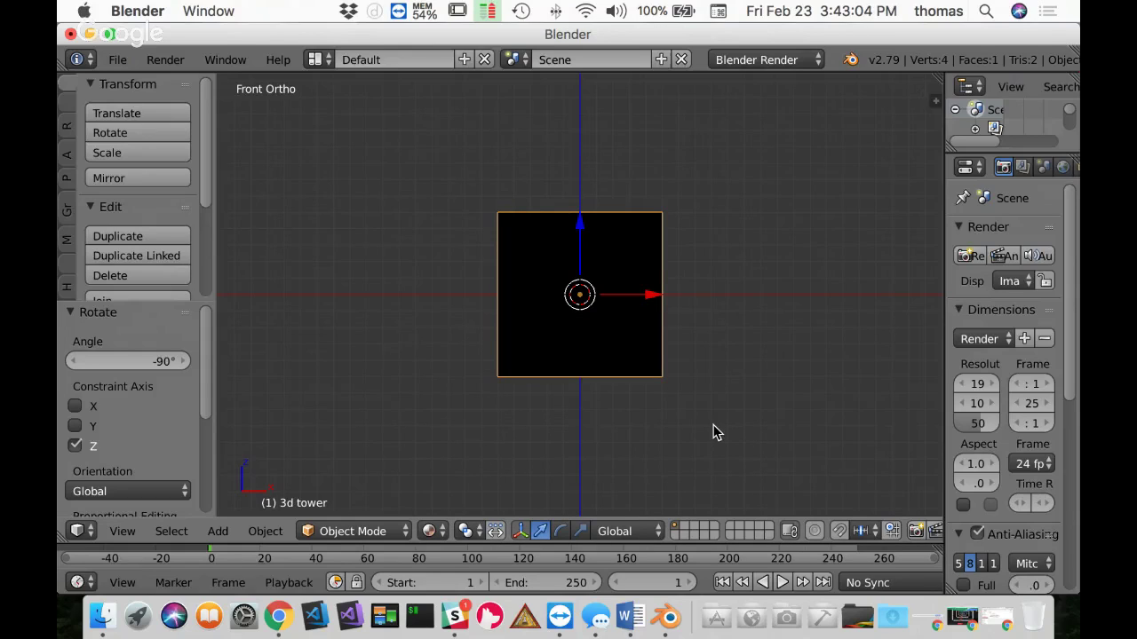
left_click(429, 533)
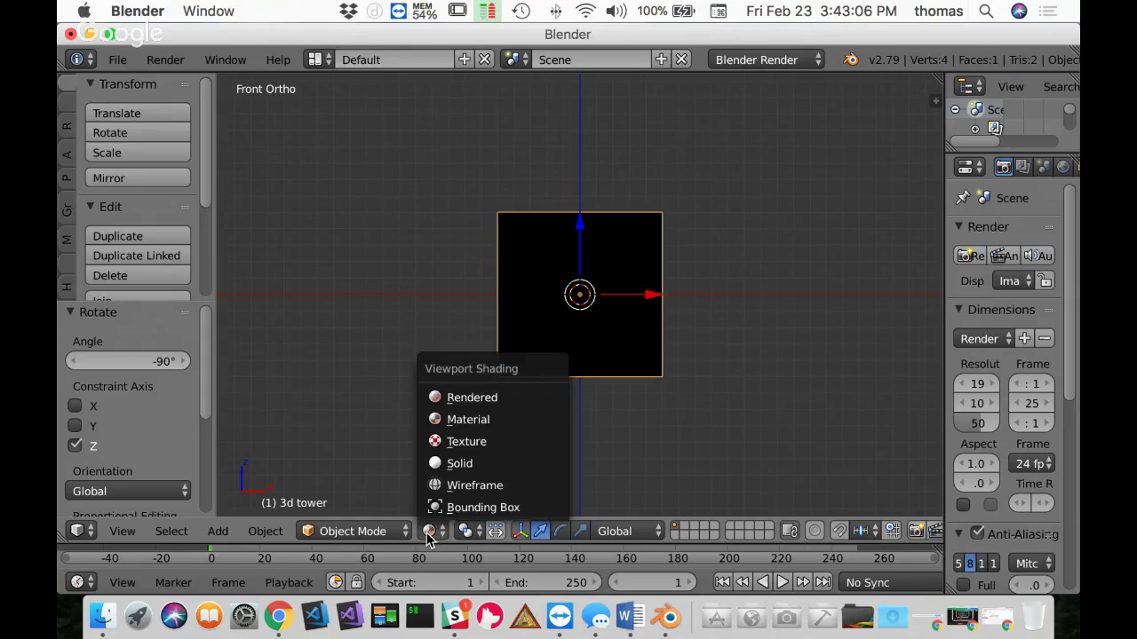
left_click(477, 424)
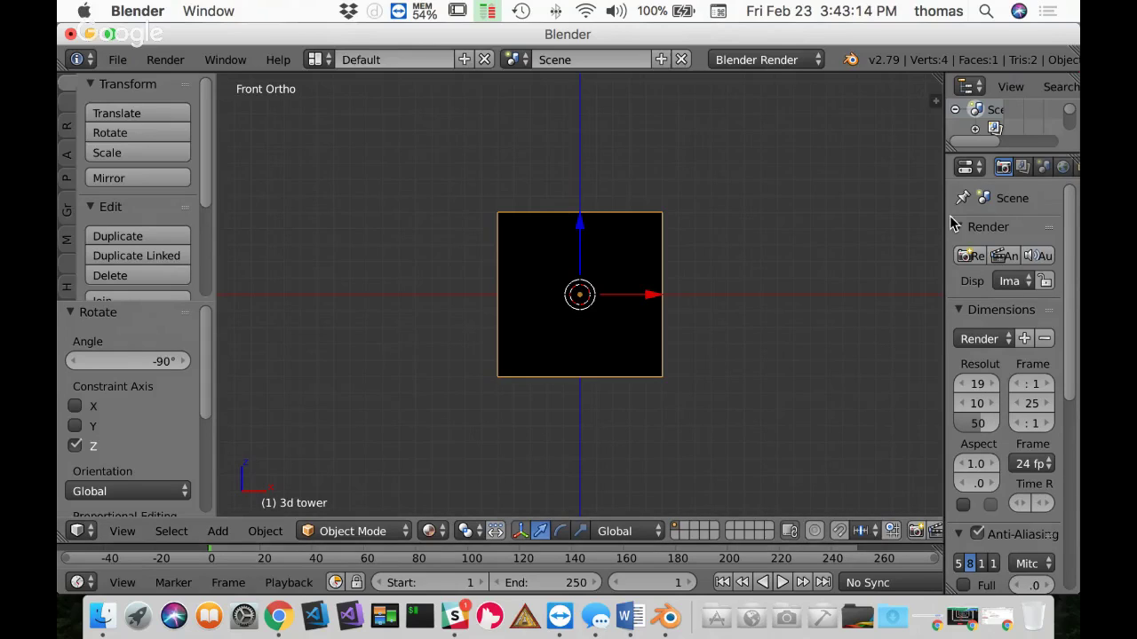
Step: Make the tower material Shadeless and show the object's transform properties panel
left_click_drag(945, 214, 802, 215)
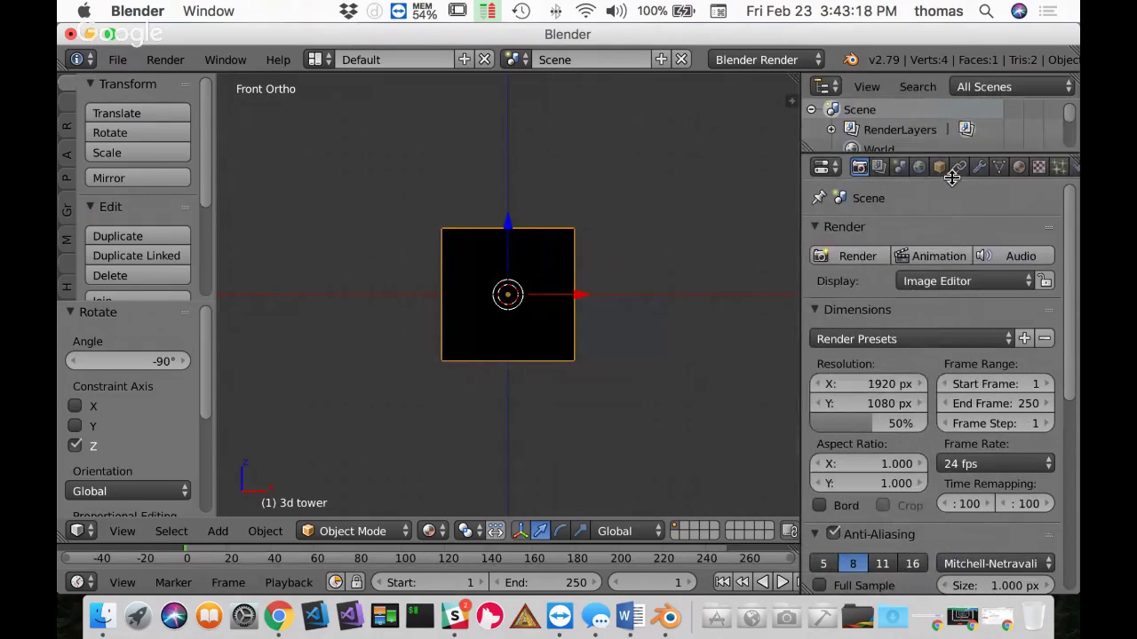
left_click(1018, 168)
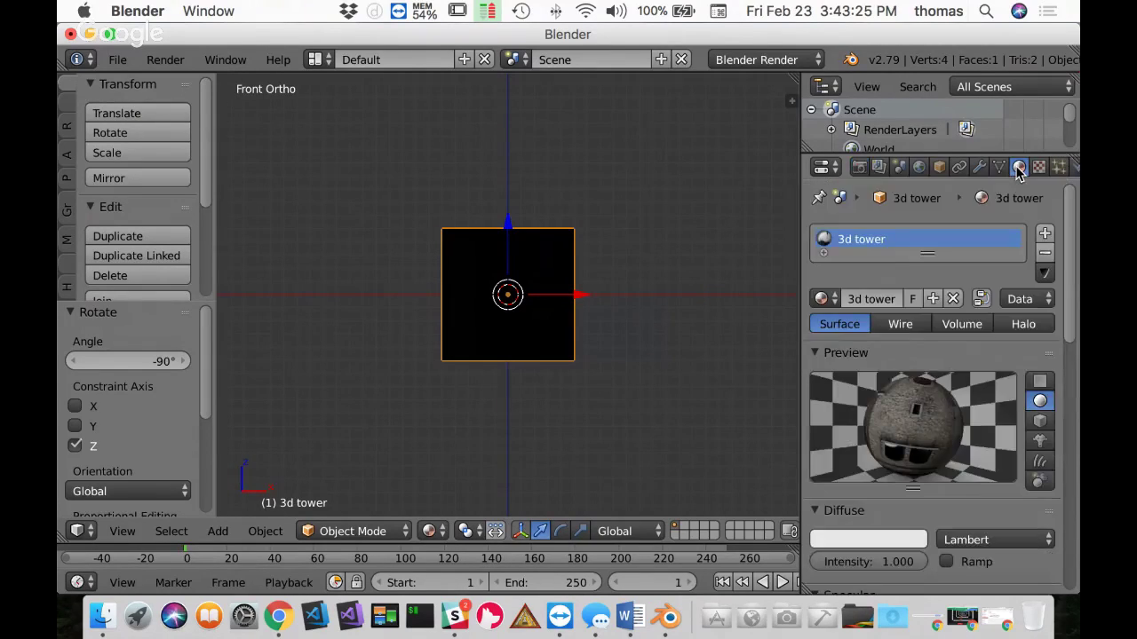
left_click_drag(1072, 213, 1075, 363)
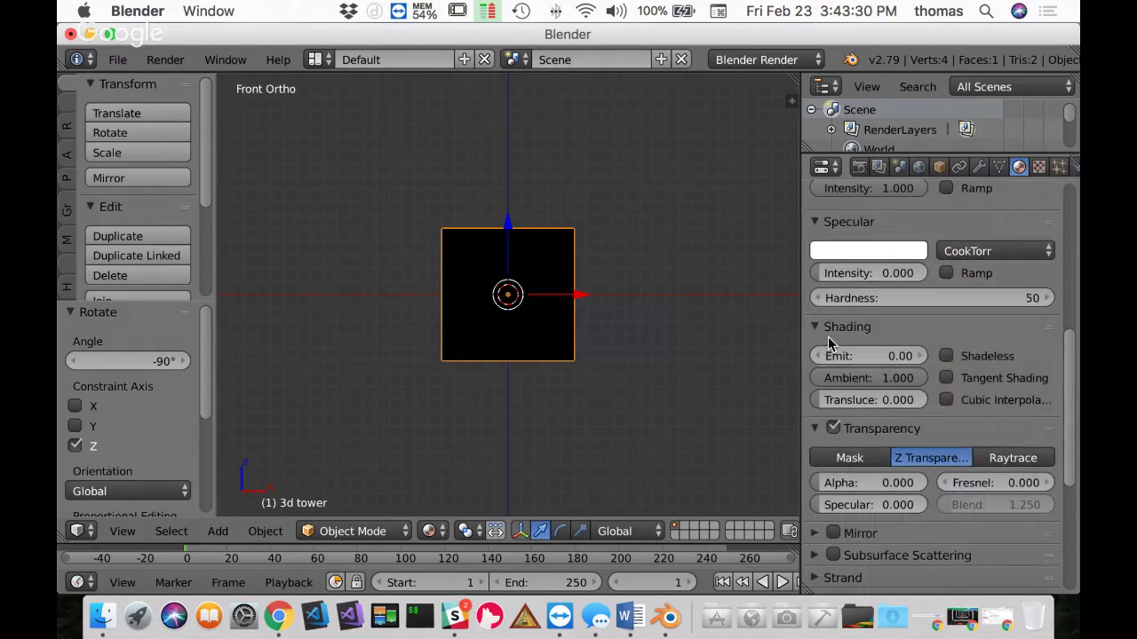
left_click(947, 356)
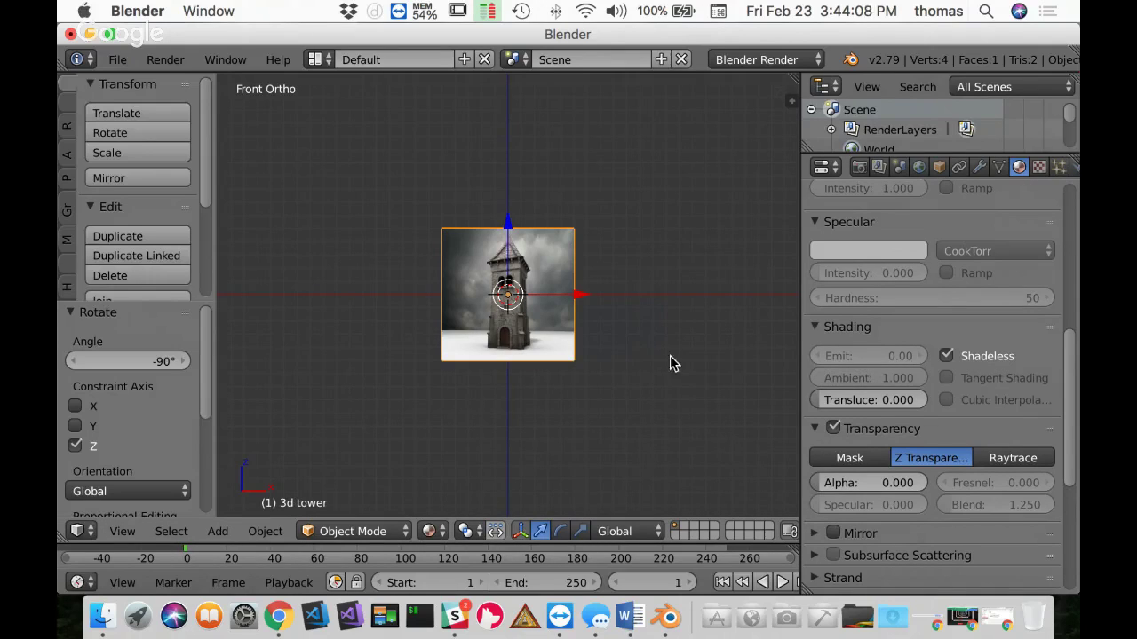
key("n")
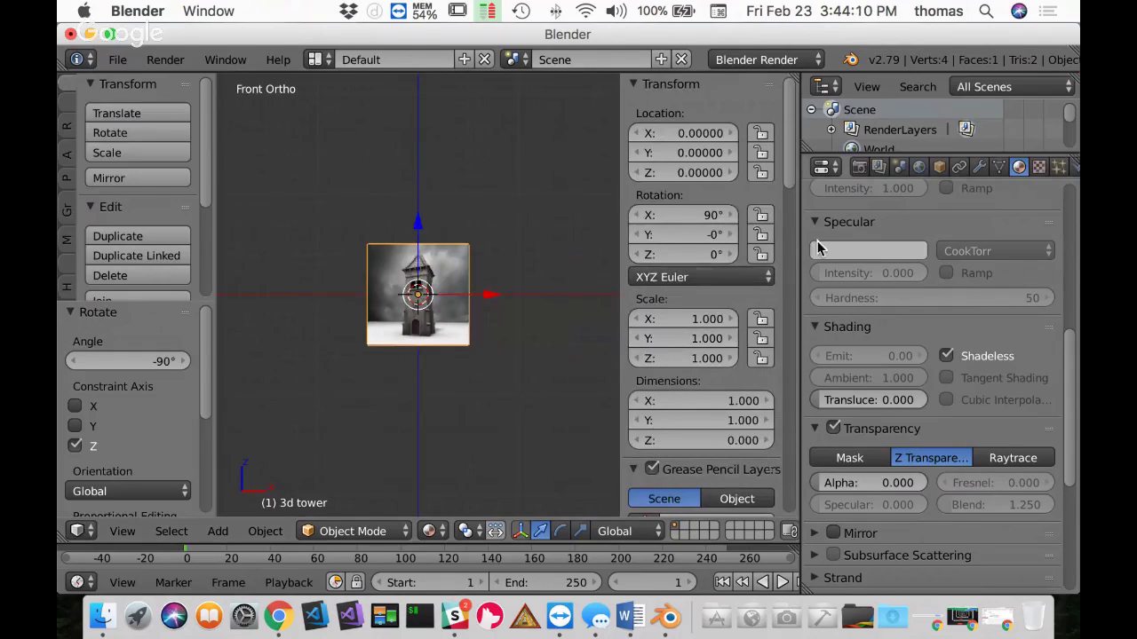
Step: Set the scene's Unit Presets to Meters
left_click_drag(806, 218, 852, 218)
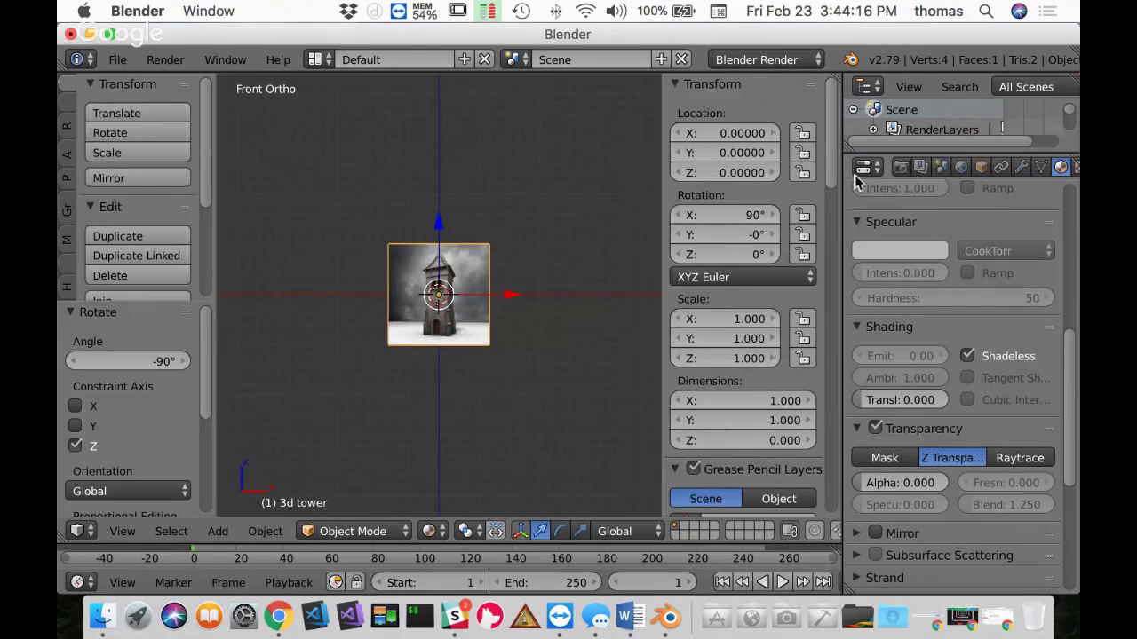
left_click(947, 167)
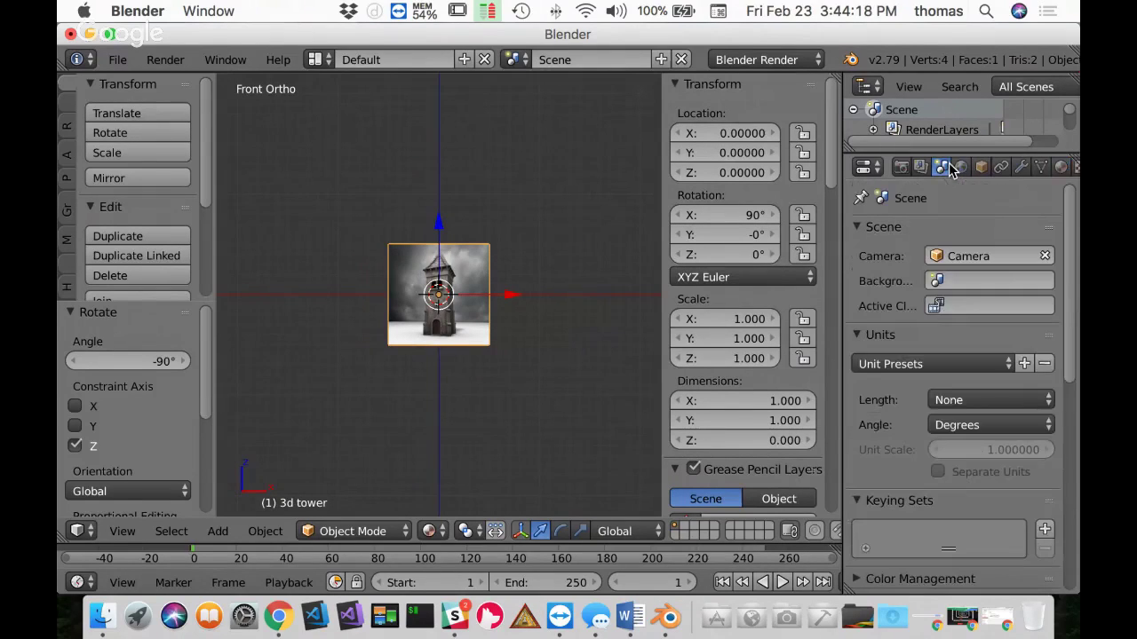
left_click(897, 365)
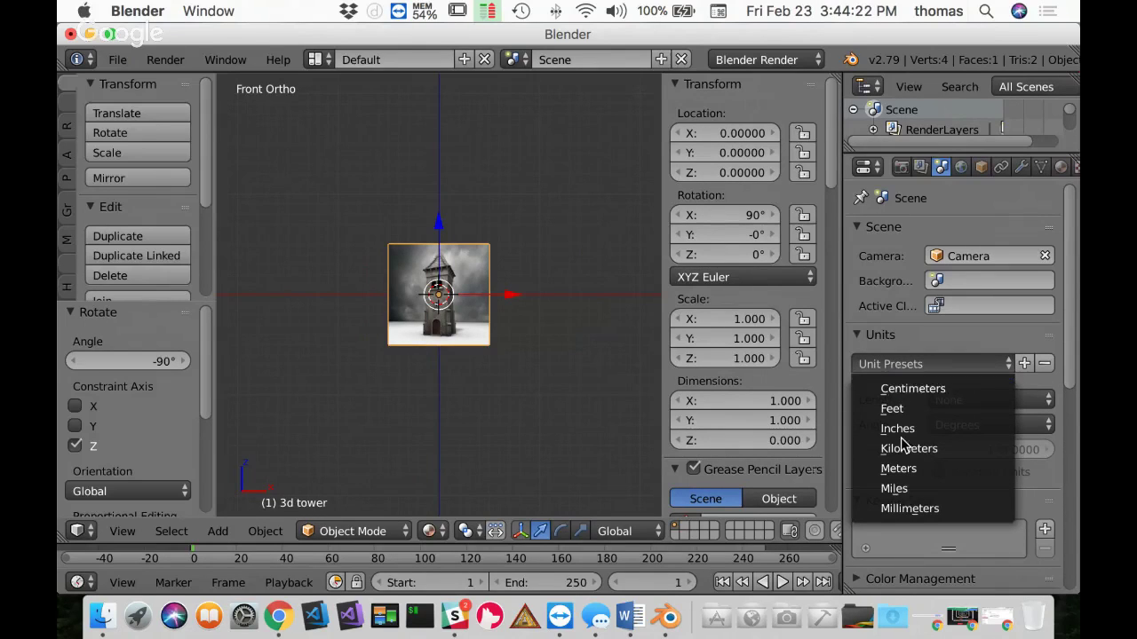
left_click(918, 471)
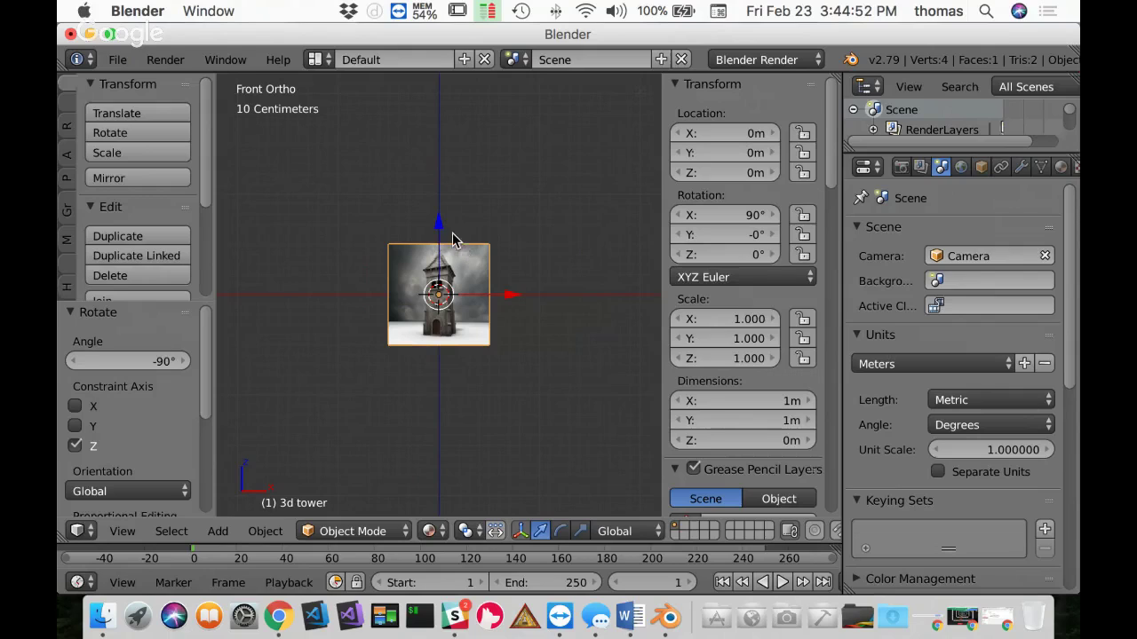
Step: Raise the tower plane and set its Location Z to .5 (50 cm)
left_click_drag(441, 235, 436, 180)
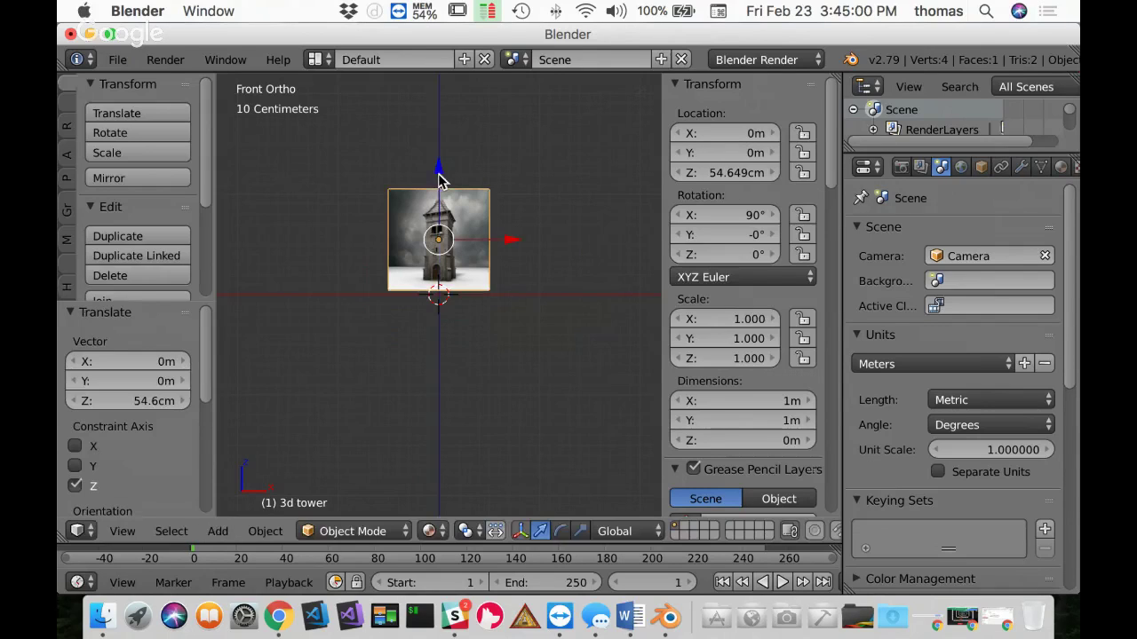
left_click(728, 176)
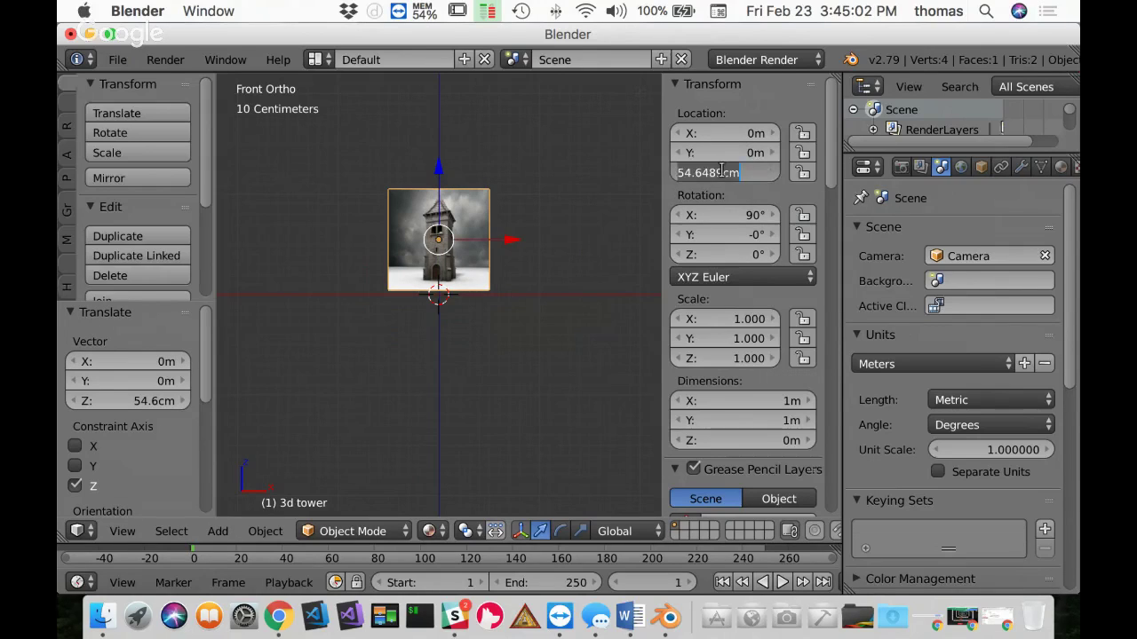
type(".5m")
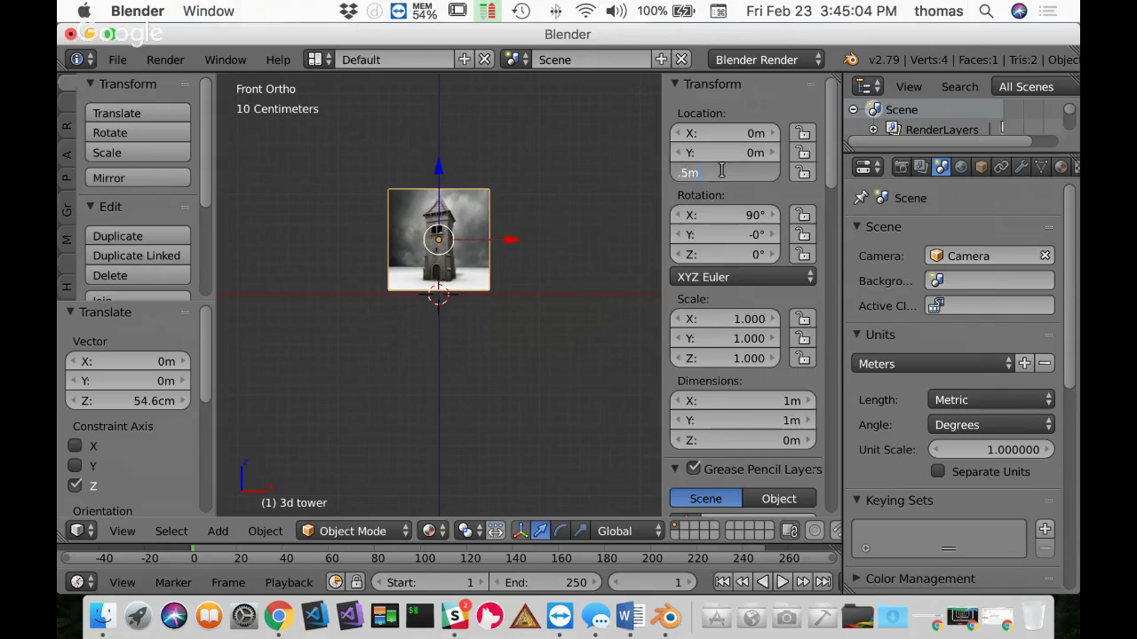
key("Return")
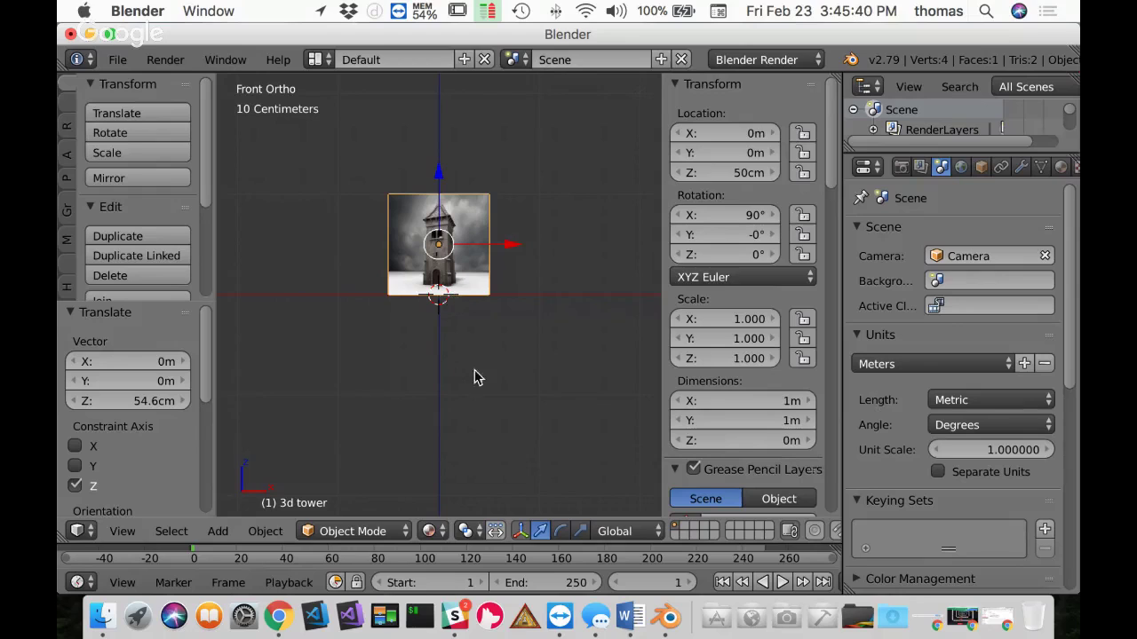
Step: Set the pivot point to 3D Cursor, hide the tool shelf, and begin scaling the plane
left_click(463, 534)
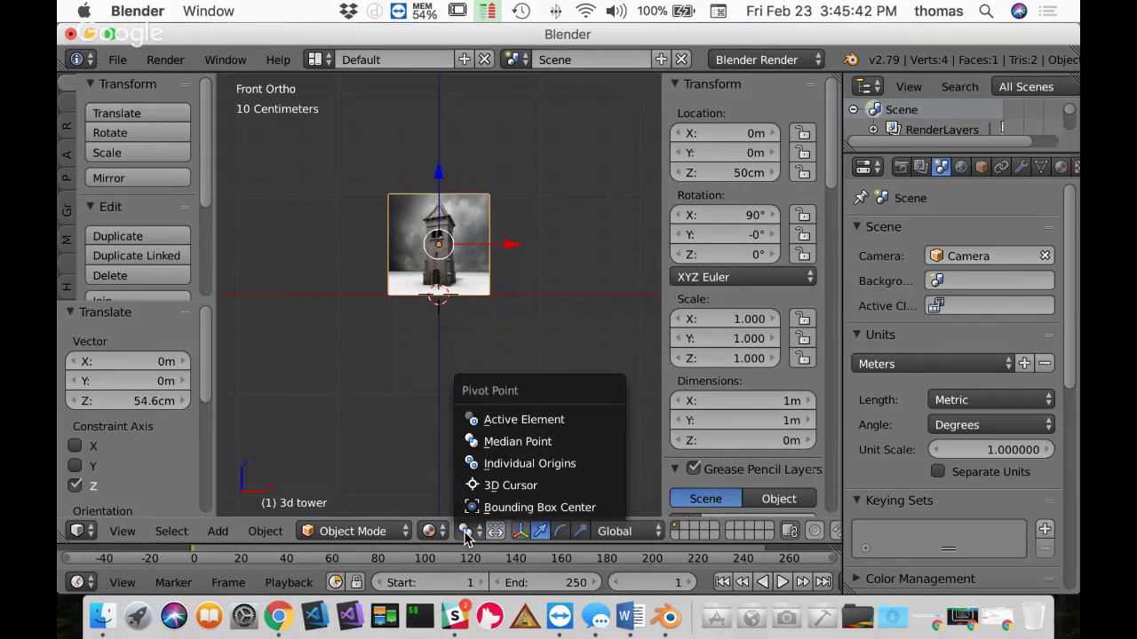
left_click(522, 494)
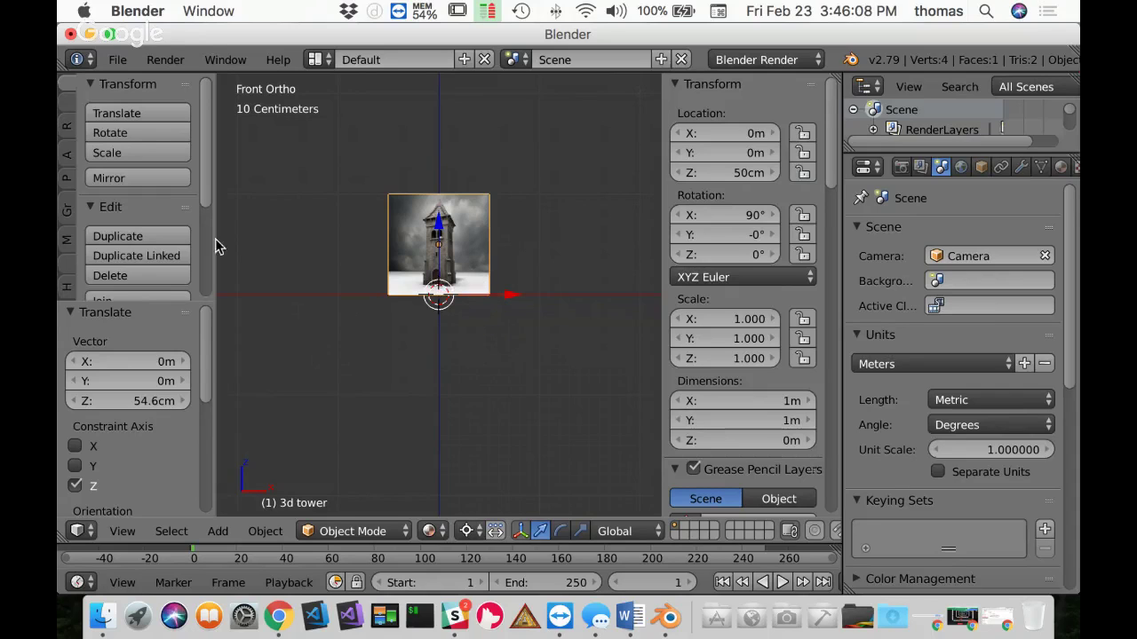
key("t")
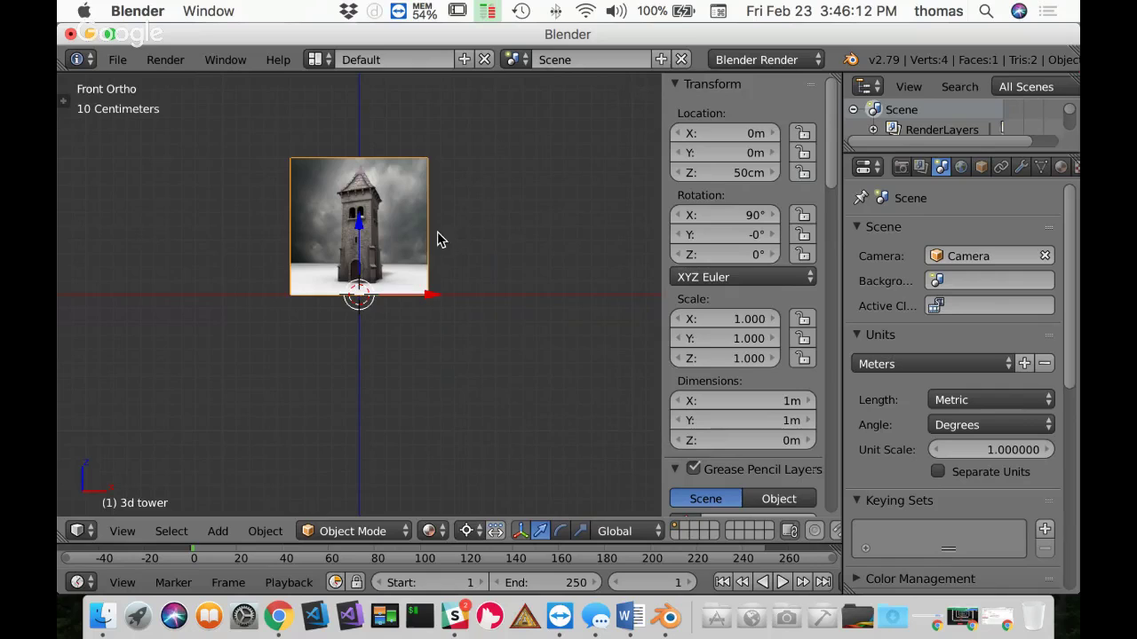
middle_click_drag(439, 239, 414, 353, "shift")
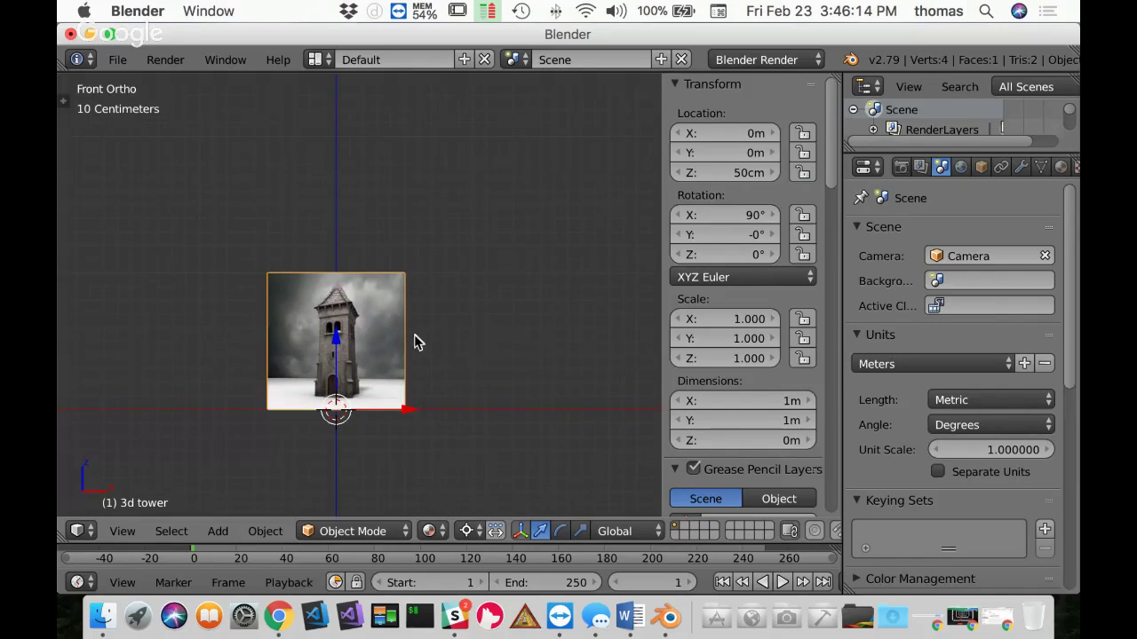
middle_click_drag(433, 269, 459, 320, "shift")
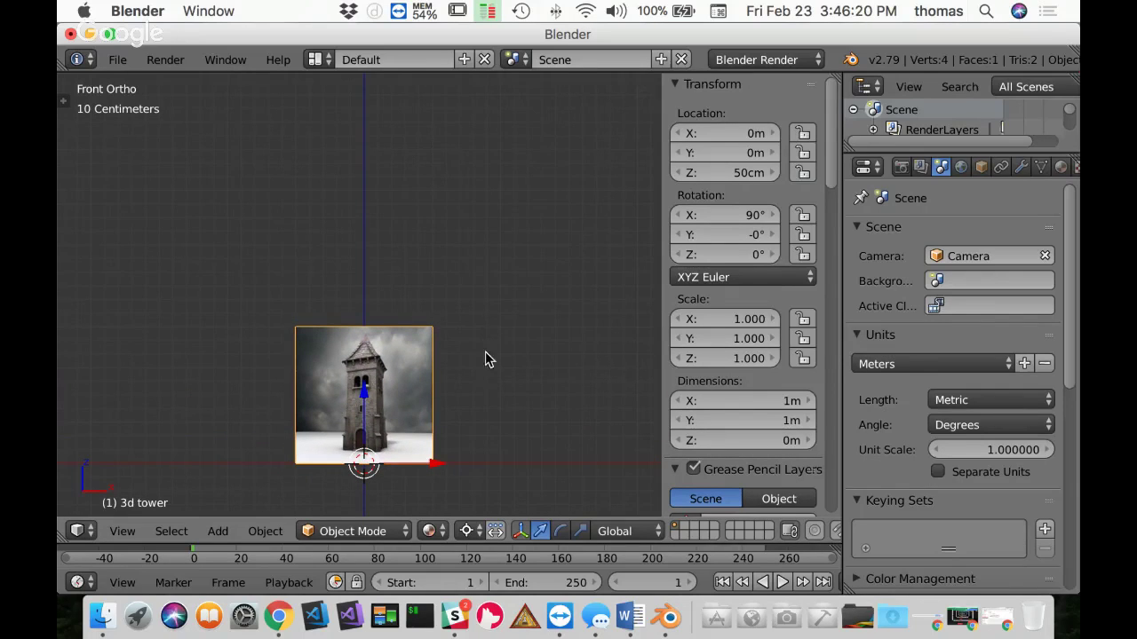
key("s")
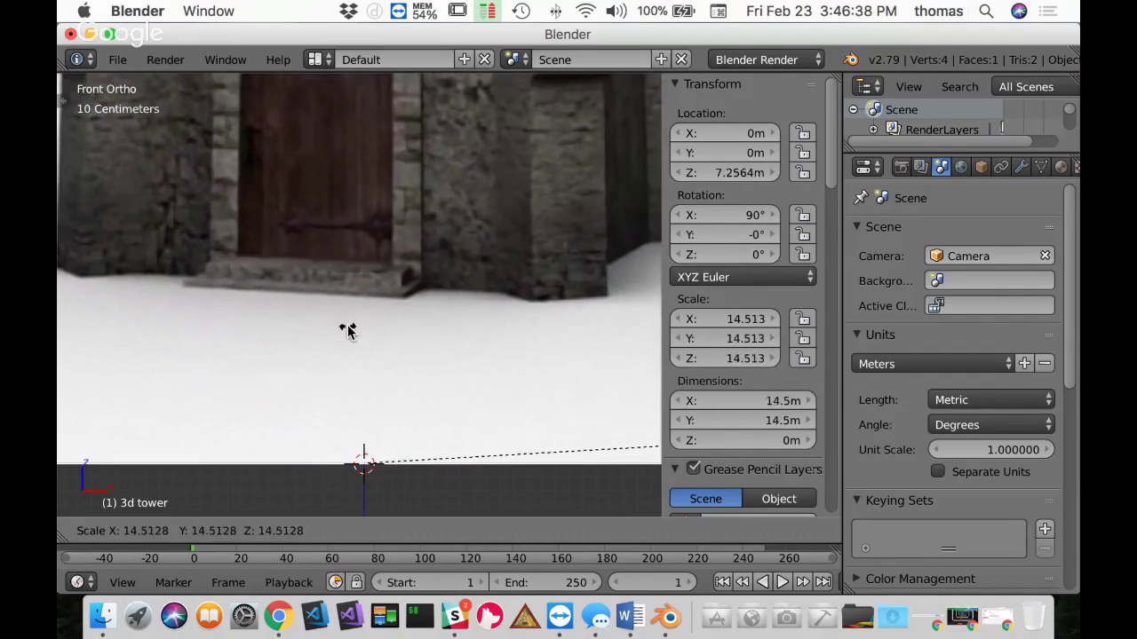
Step: Confirm the plane's 15.029 scale (15 m across) and frame the whole plane in view
left_click(430, 306)
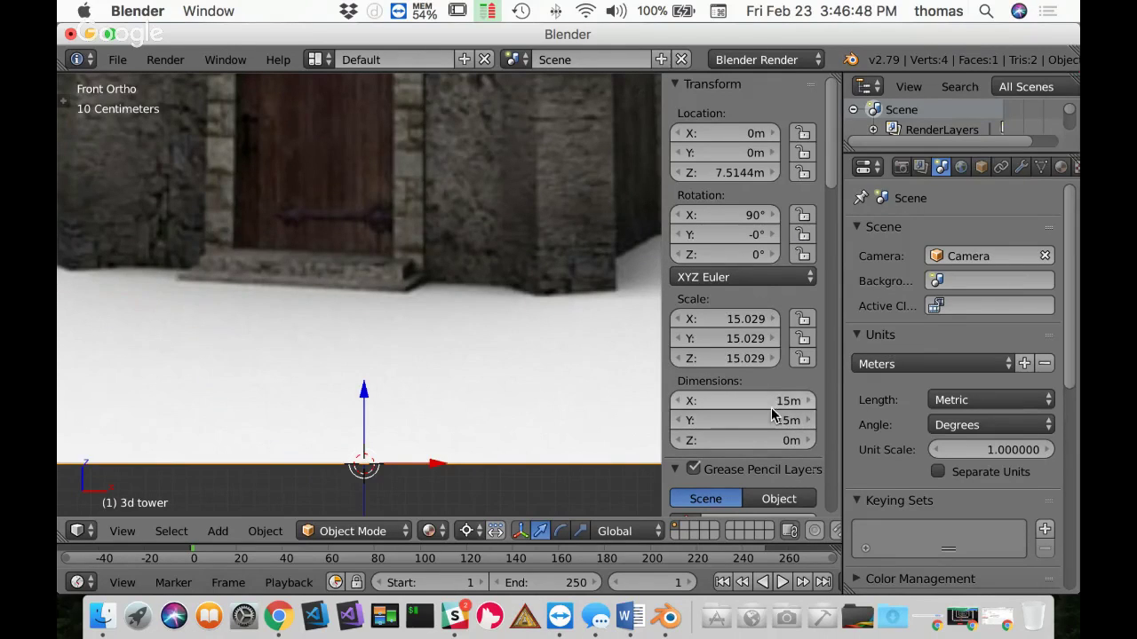
scroll(503, 340, "up", 2, "shift")
key("Home")
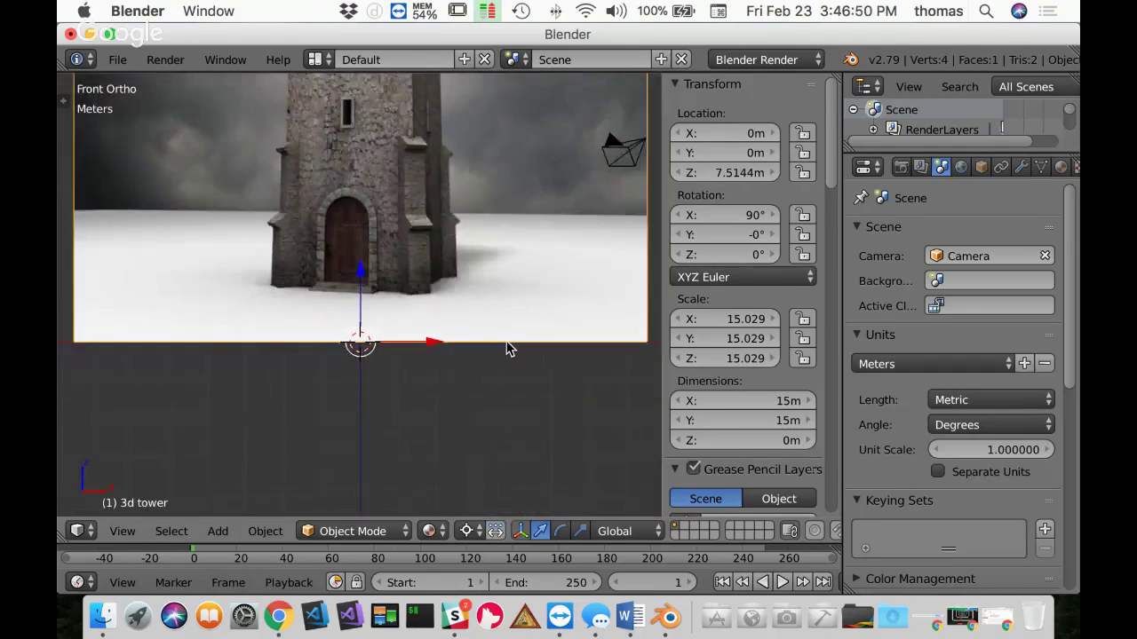
scroll(508, 348, "down", 3)
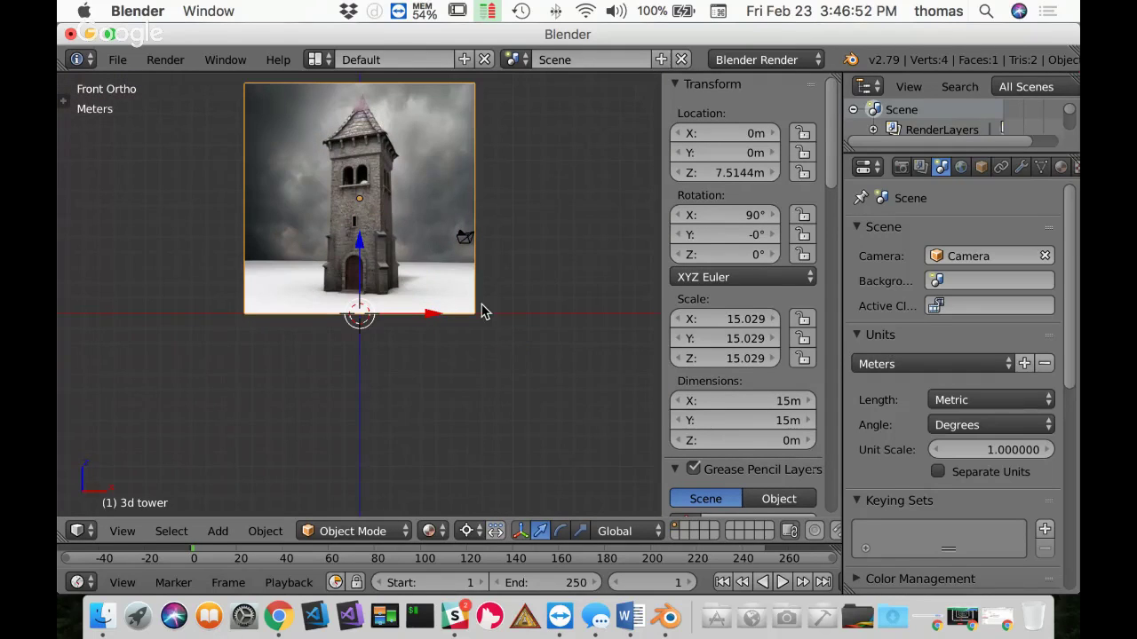
middle_click_drag(487, 259, 506, 343, "shift")
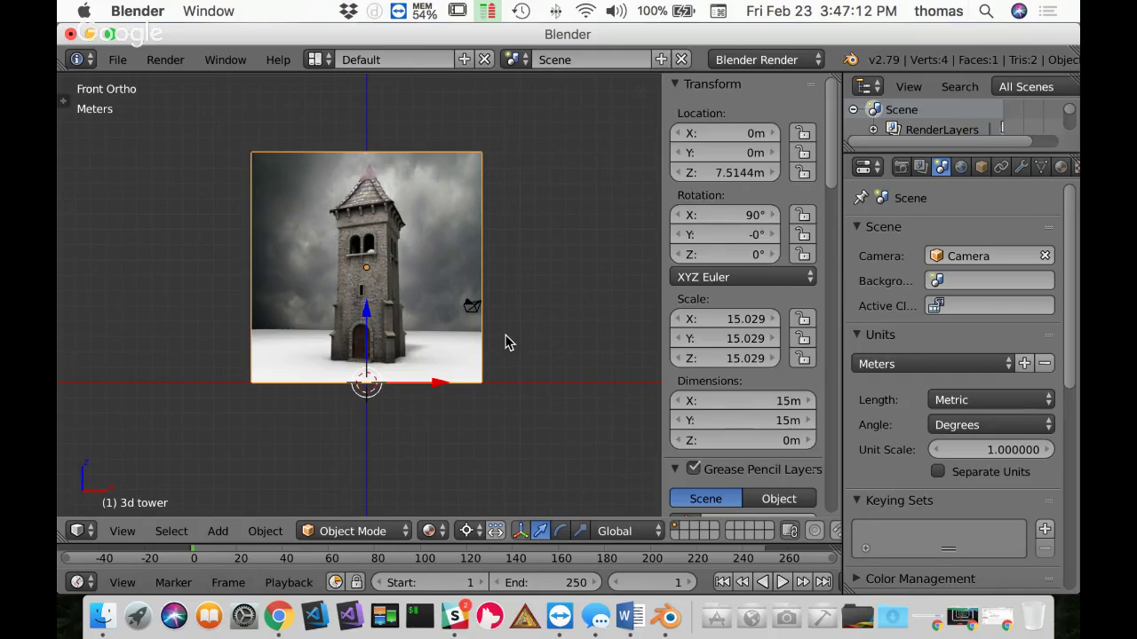
Step: Set the pivot point to Median Point, then return to Front Ortho view
left_click(468, 533)
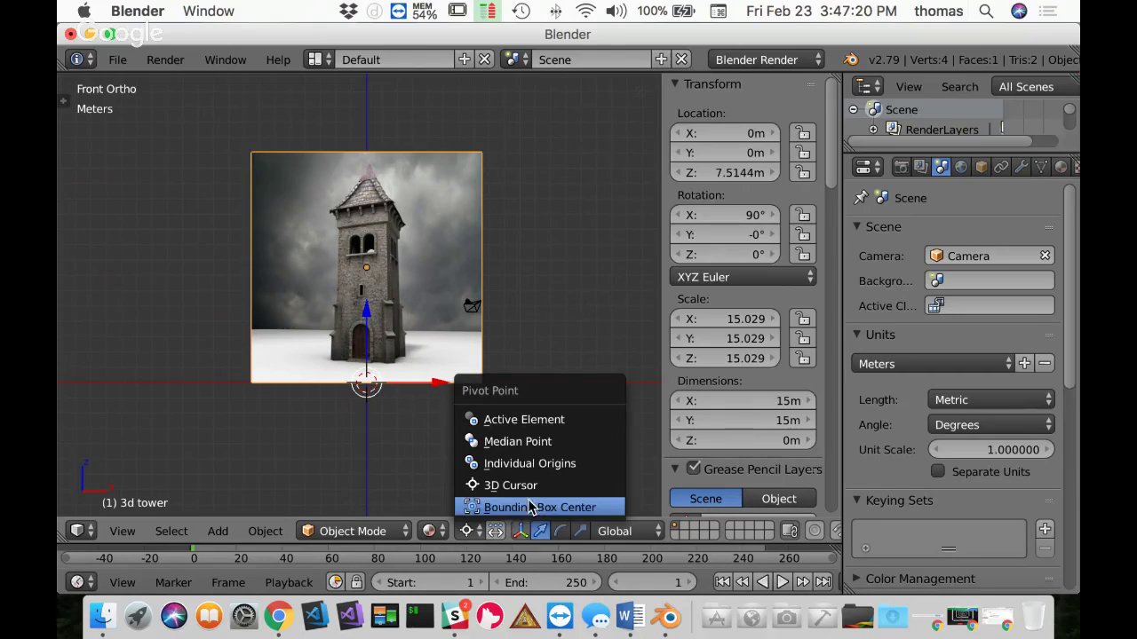
left_click(510, 442)
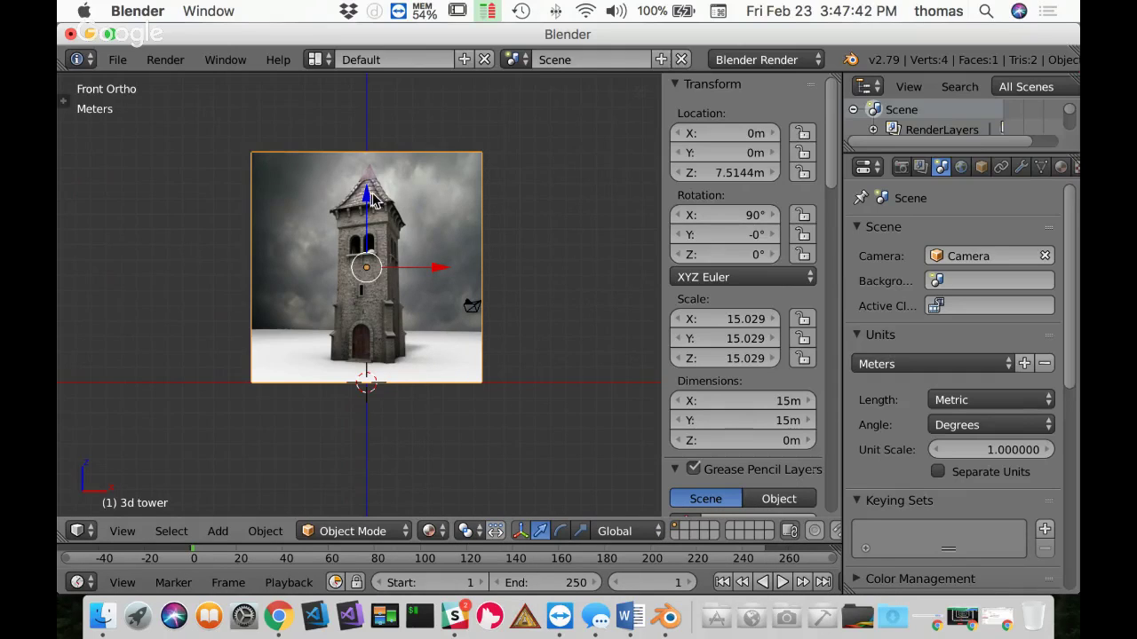
mouse_move(489, 275)
middle_mouse_down()
mouse_move(395, 306)
mouse_move(287, 294)
mouse_move(355, 310)
mouse_move(482, 300)
mouse_move(449, 303)
mouse_move(439, 284)
mouse_move(474, 252)
mouse_move(467, 271)
middle_mouse_up()
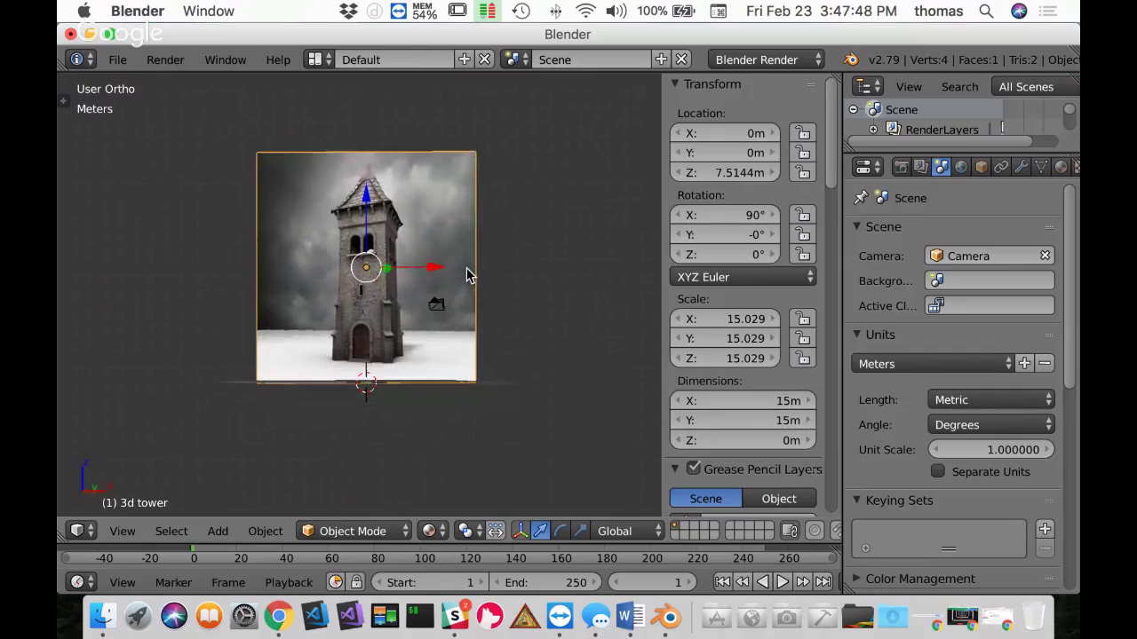
key("KP_1")
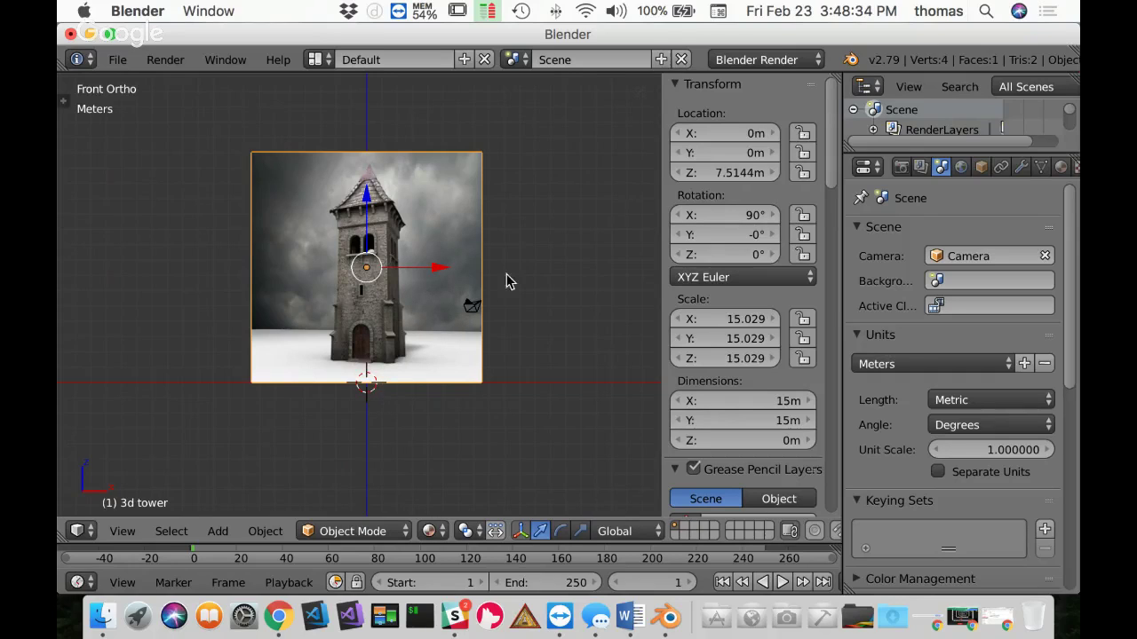
Step: Set the 3D cursor's X location to 0 in the side panel
left_click(594, 158)
scroll(778, 380, "down", 4)
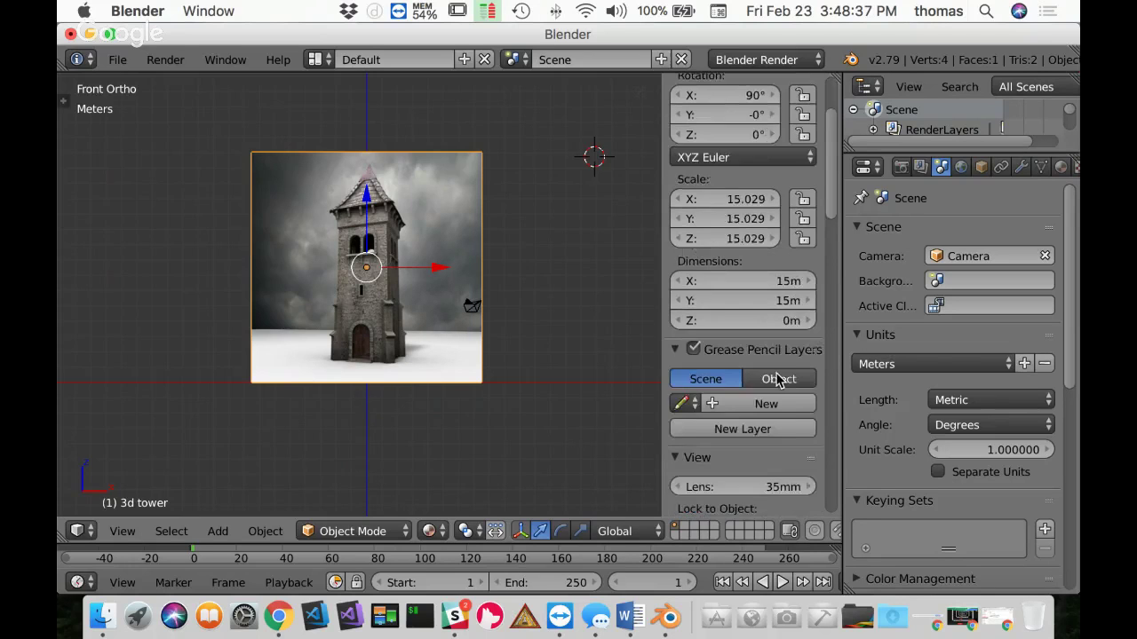
scroll(777, 380, "down", 15)
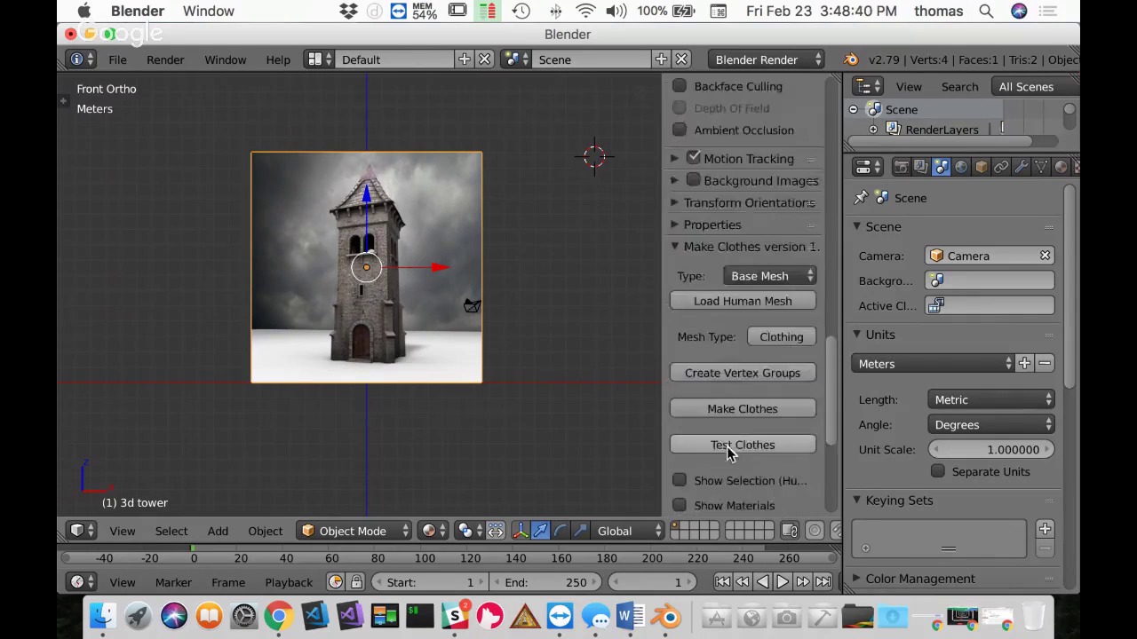
scroll(727, 427, "down", 8)
scroll(743, 408, "up", 13)
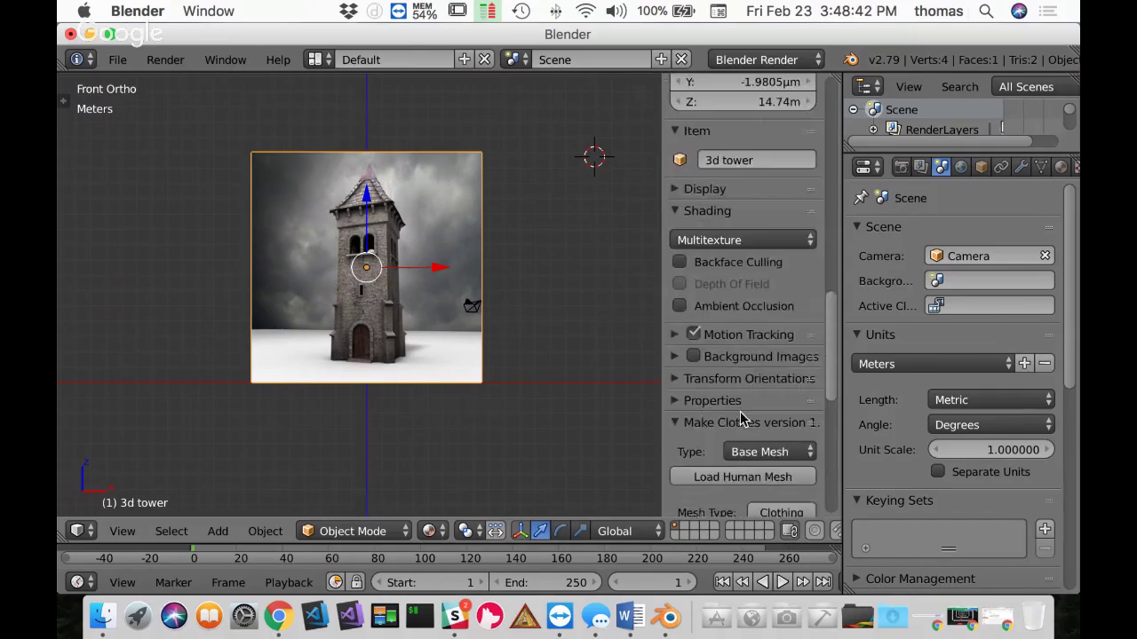
scroll(743, 418, "up", 6)
left_click(769, 242)
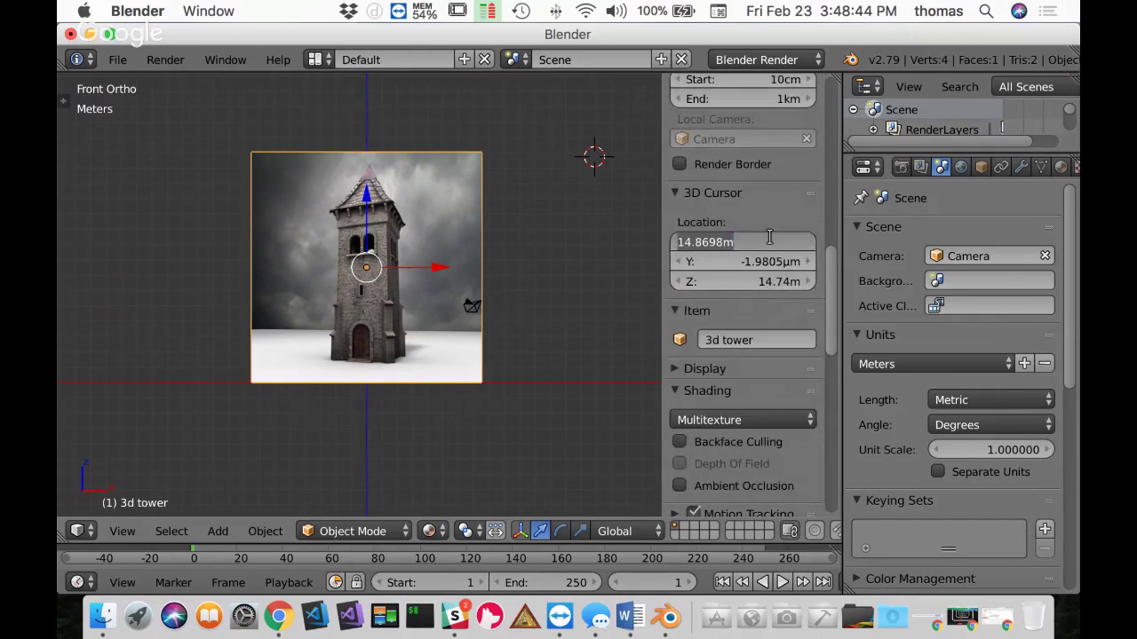
type("0")
key("Return")
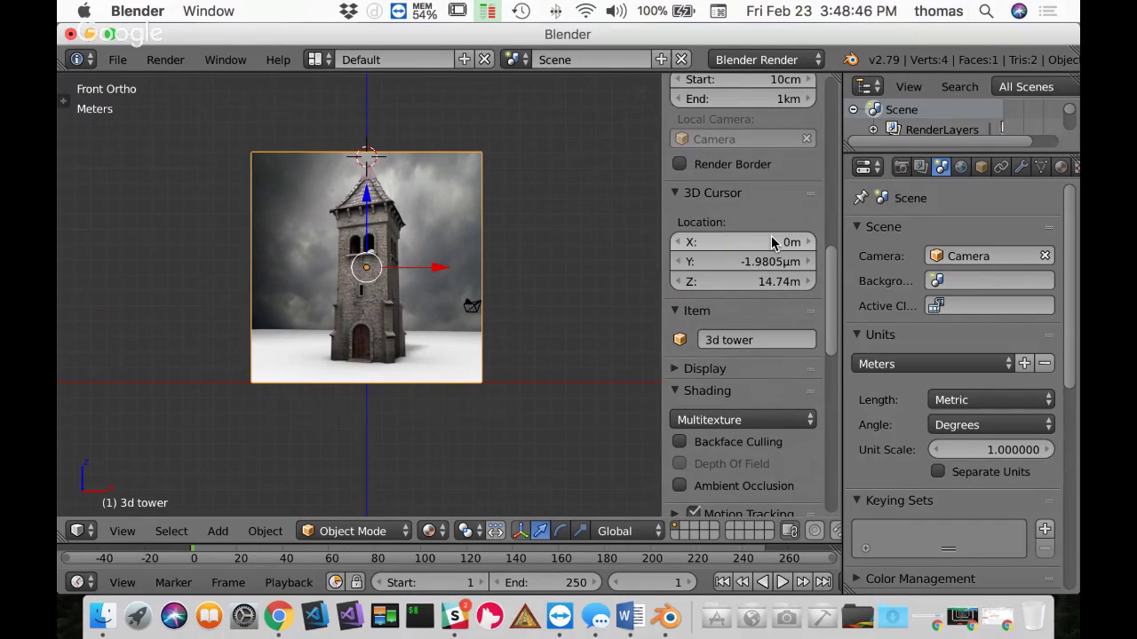
Step: Snap the 3D cursor to the world origin and add a mesh cube there
left_click(572, 183)
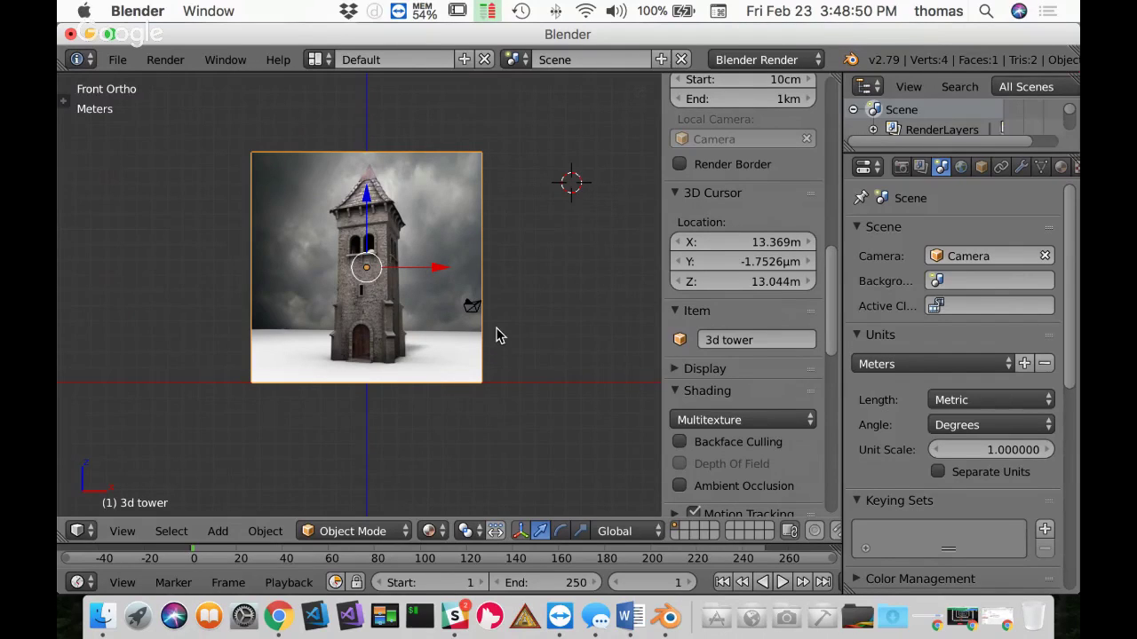
key("shift+s")
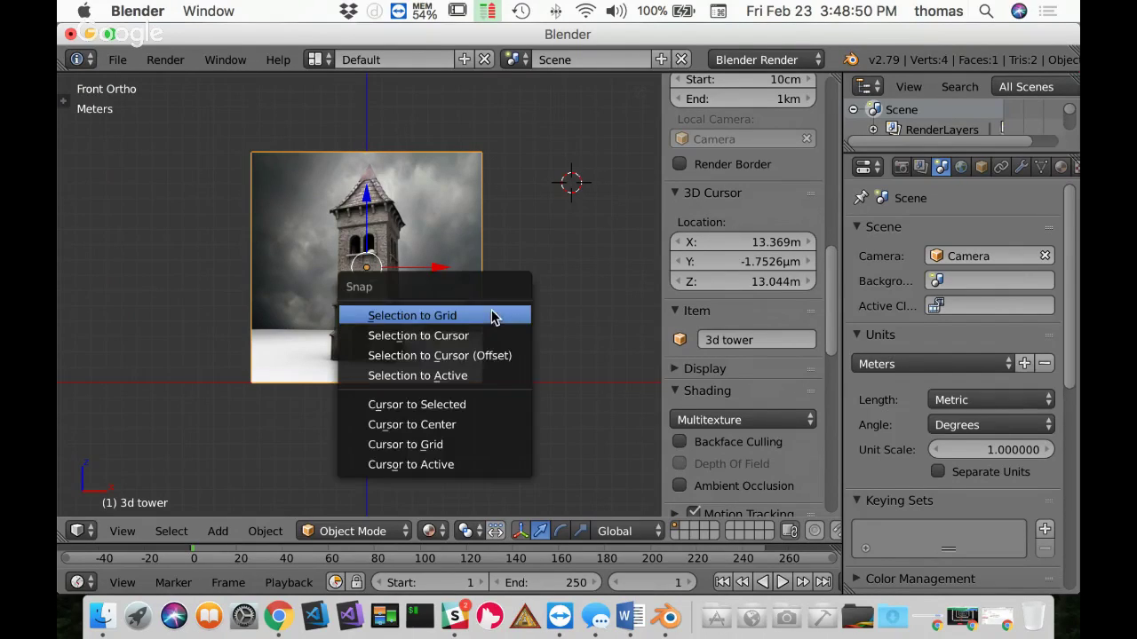
left_click(447, 426)
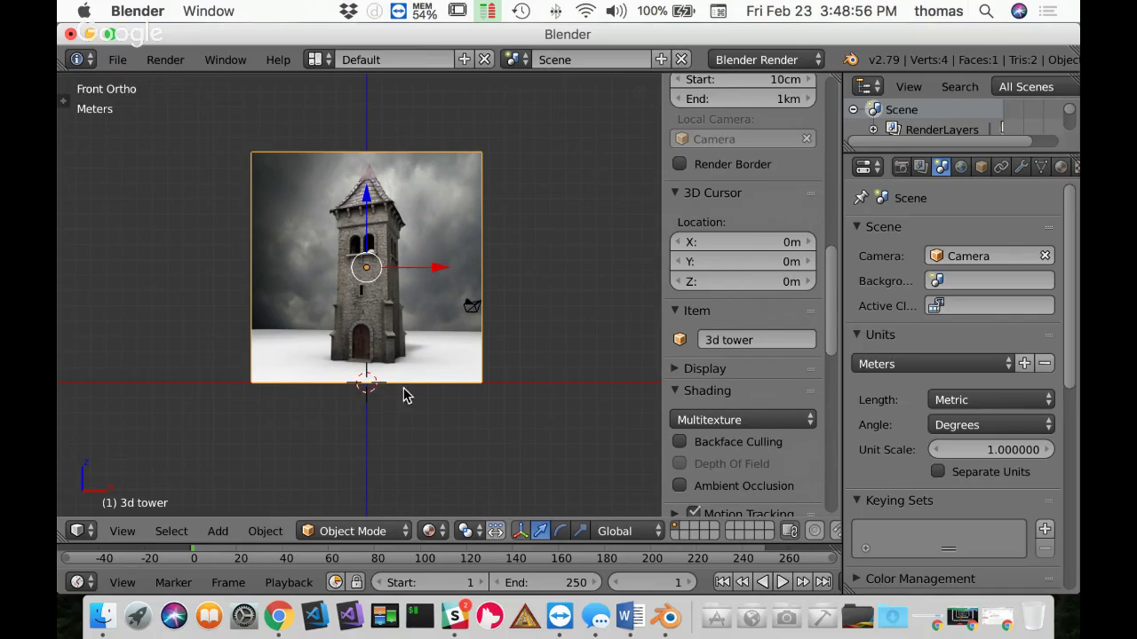
key("shift+a")
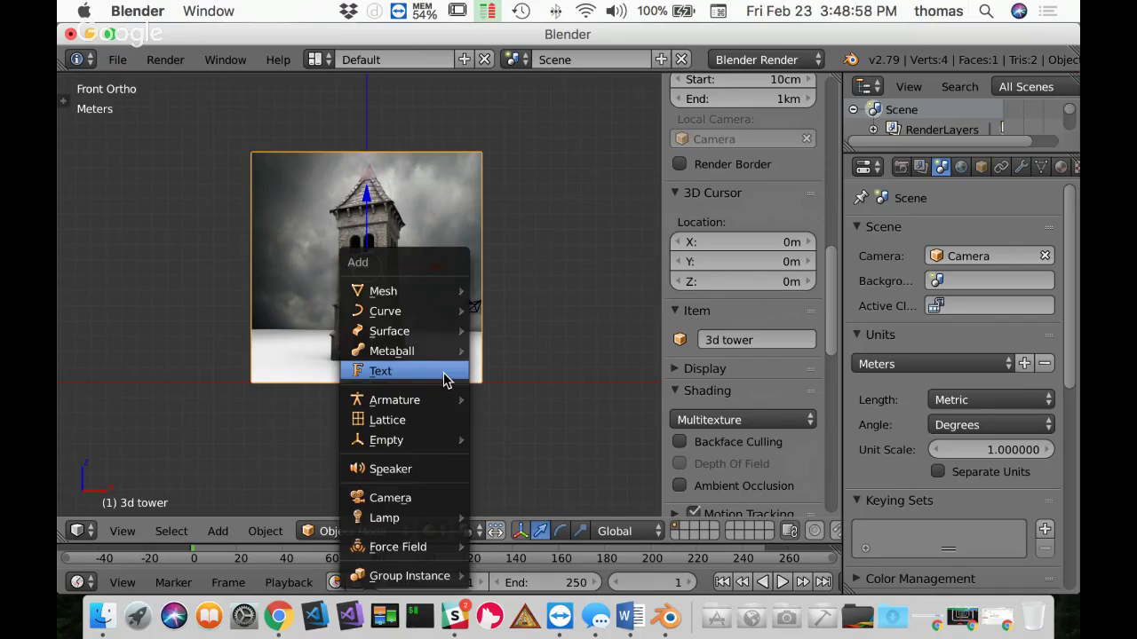
mouse_move(423, 293)
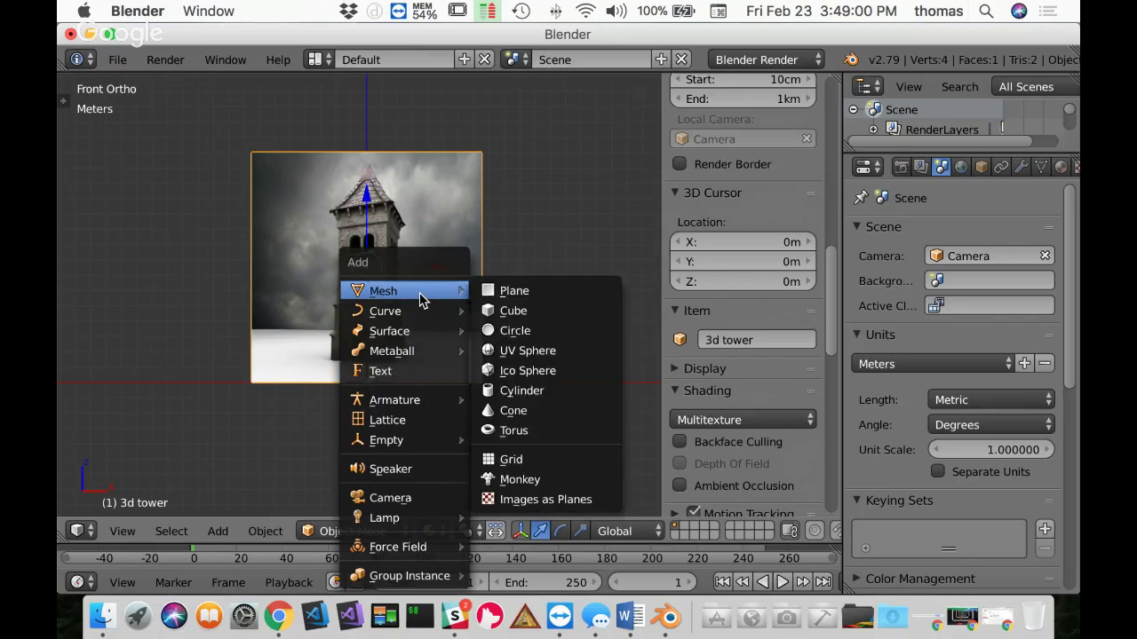
left_click(511, 311)
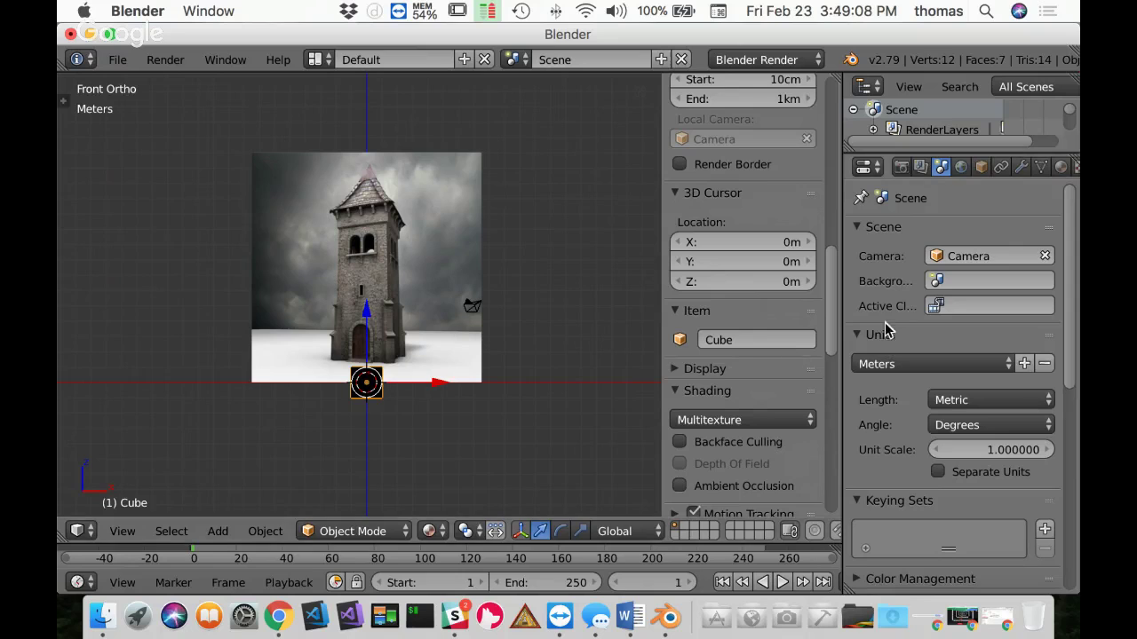
mouse_move(832, 282)
left_mouse_down()
mouse_move(831, 148)
mouse_move(812, 110)
left_mouse_up()
Step: Move the cube up along Z onto the tower's door
scroll(329, 424, "down", 3)
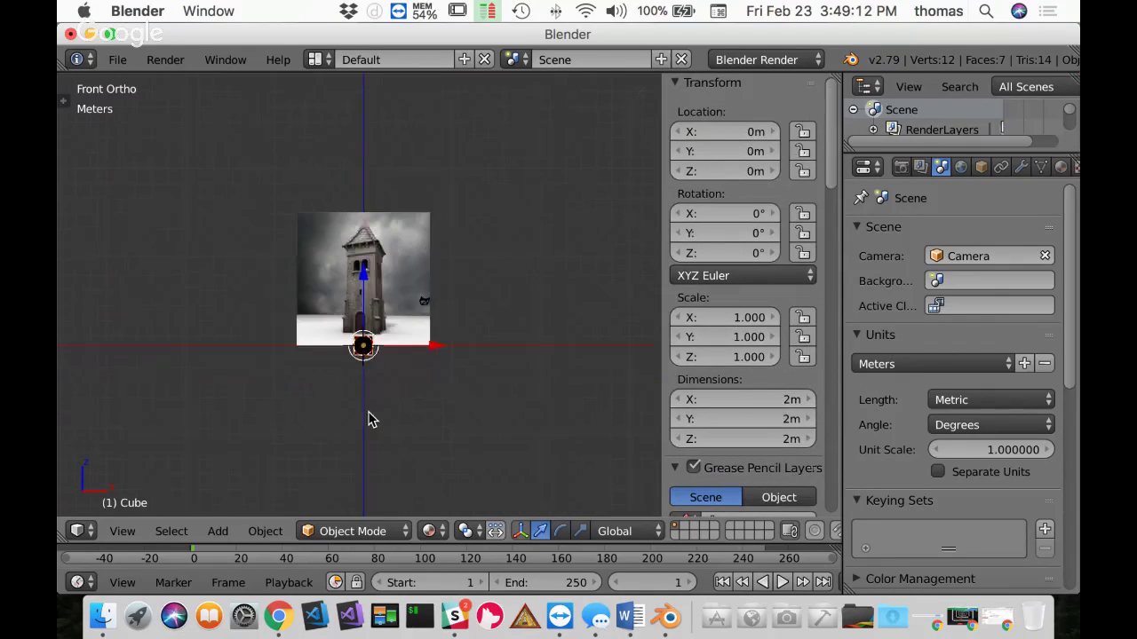
scroll(358, 427, "up", 6)
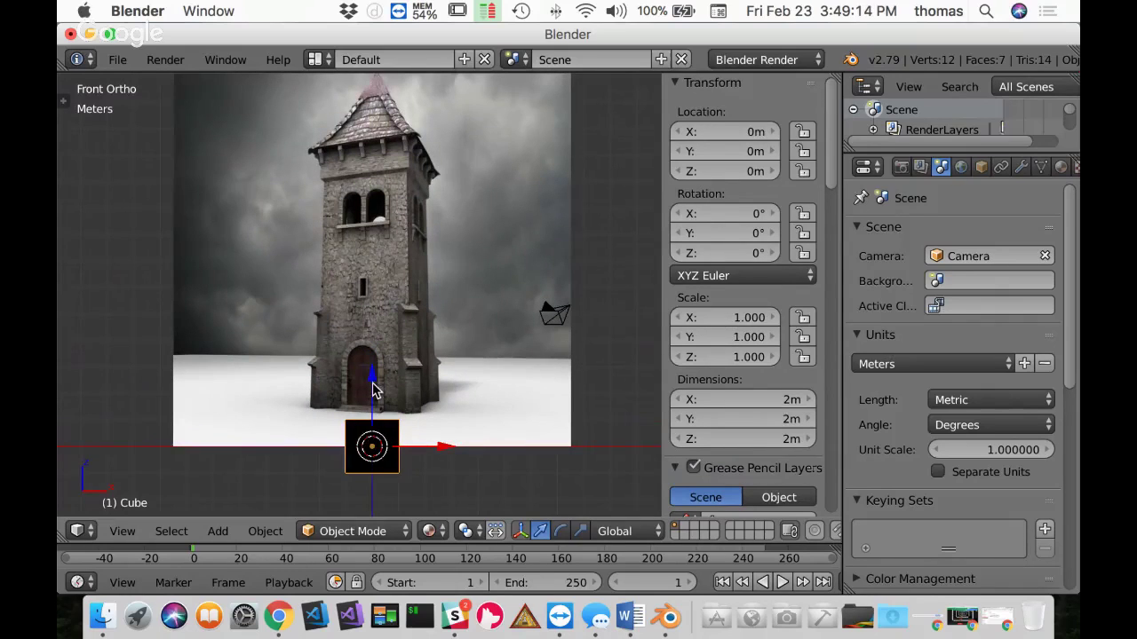
left_click_drag(369, 380, 372, 323)
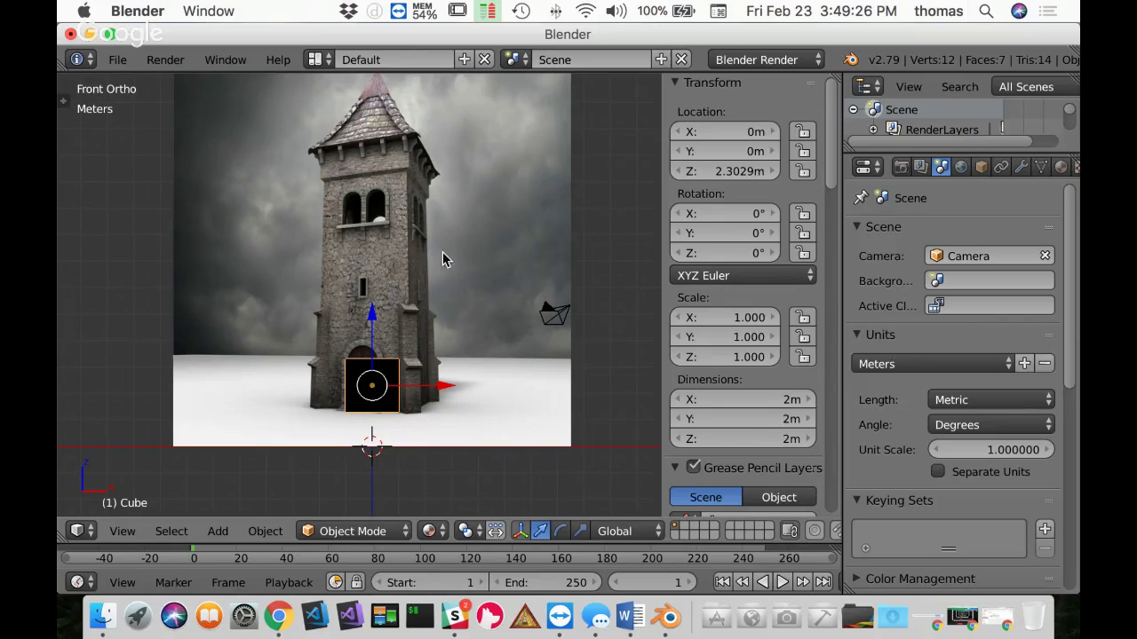
Step: Select the tower reference plane and slide it right along X to align its door
right_click(452, 228)
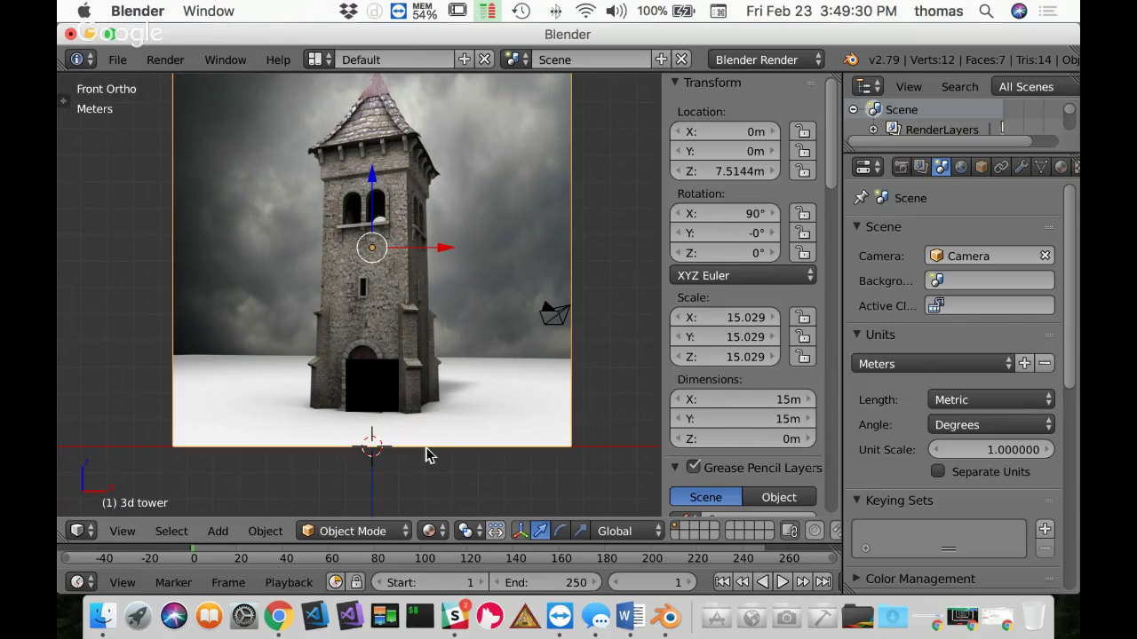
scroll(355, 444, "down", 4)
scroll(351, 438, "up", 3)
scroll(352, 439, "up", 3)
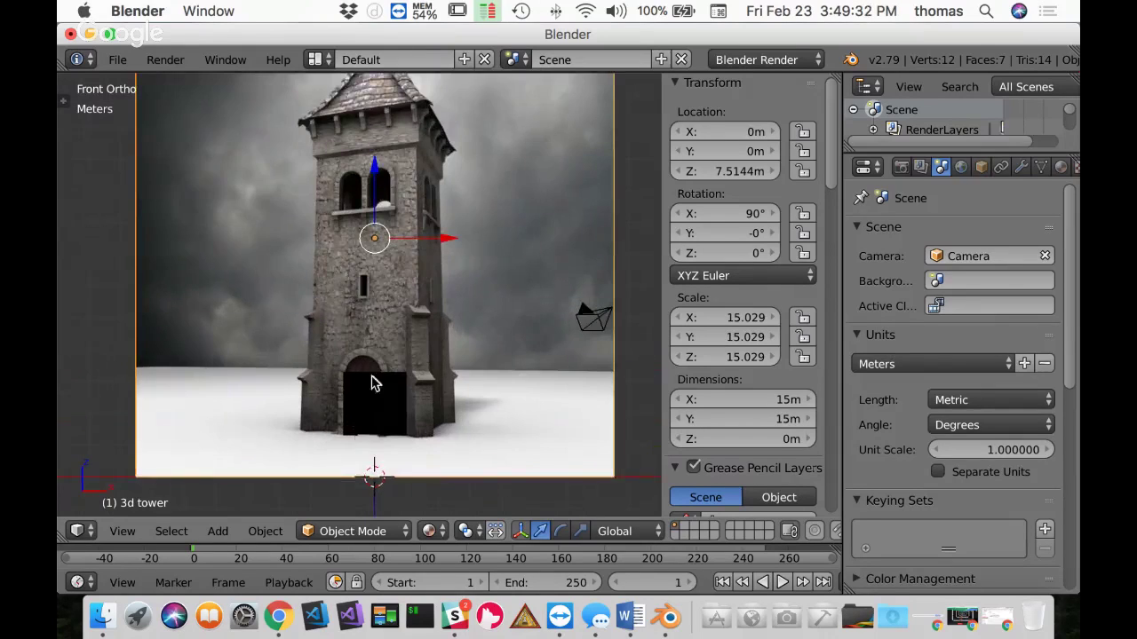
middle_click_drag(370, 381, 388, 310, "shift")
scroll(422, 333, "down", 3)
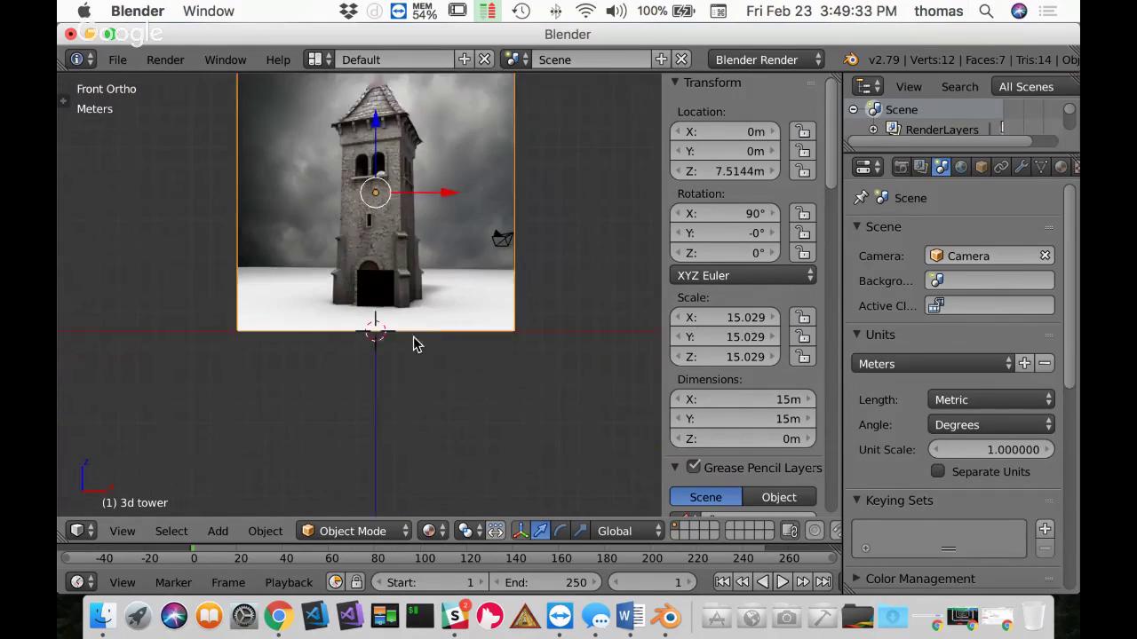
scroll(411, 346, "up", 3)
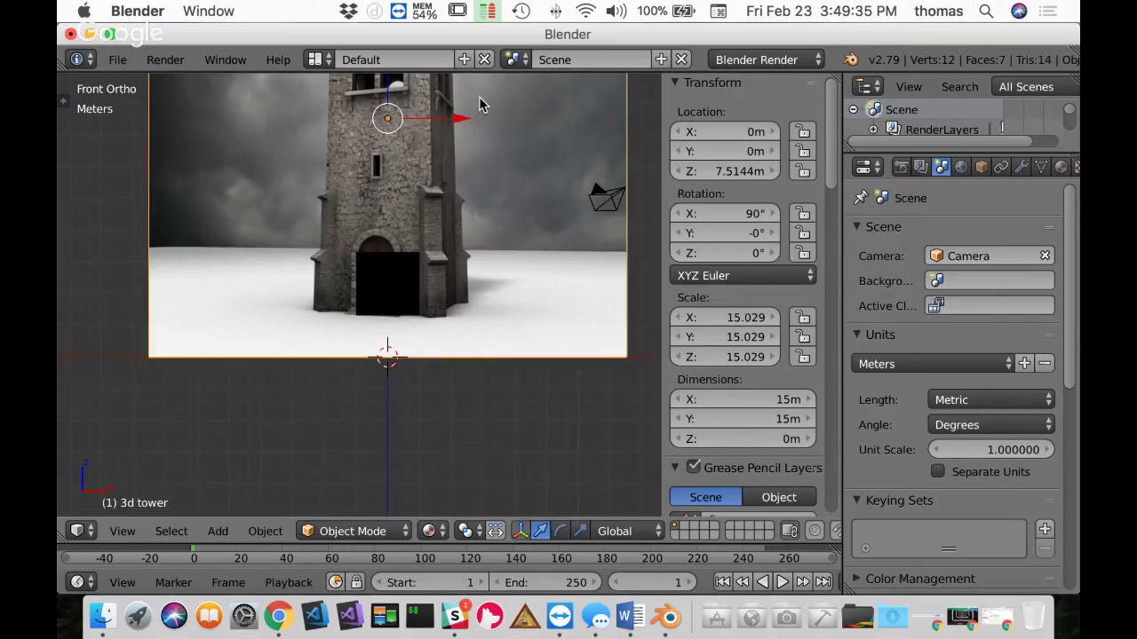
left_click_drag(460, 124, 468, 115)
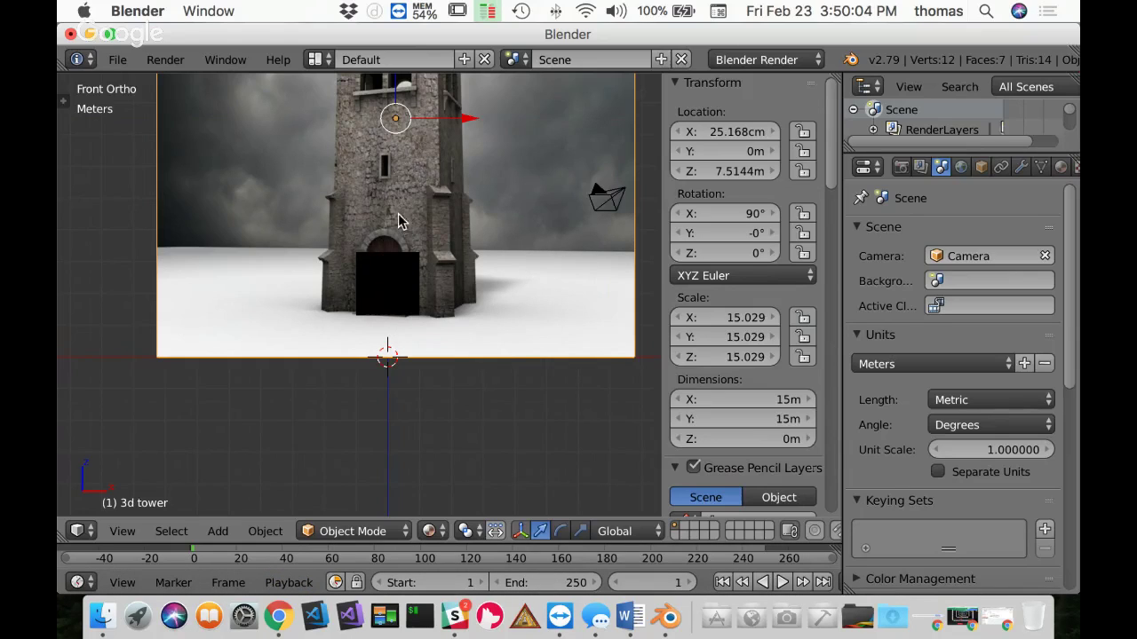
Step: Reselect the black door cube and bring up the Pivot Point choices
right_click(388, 293)
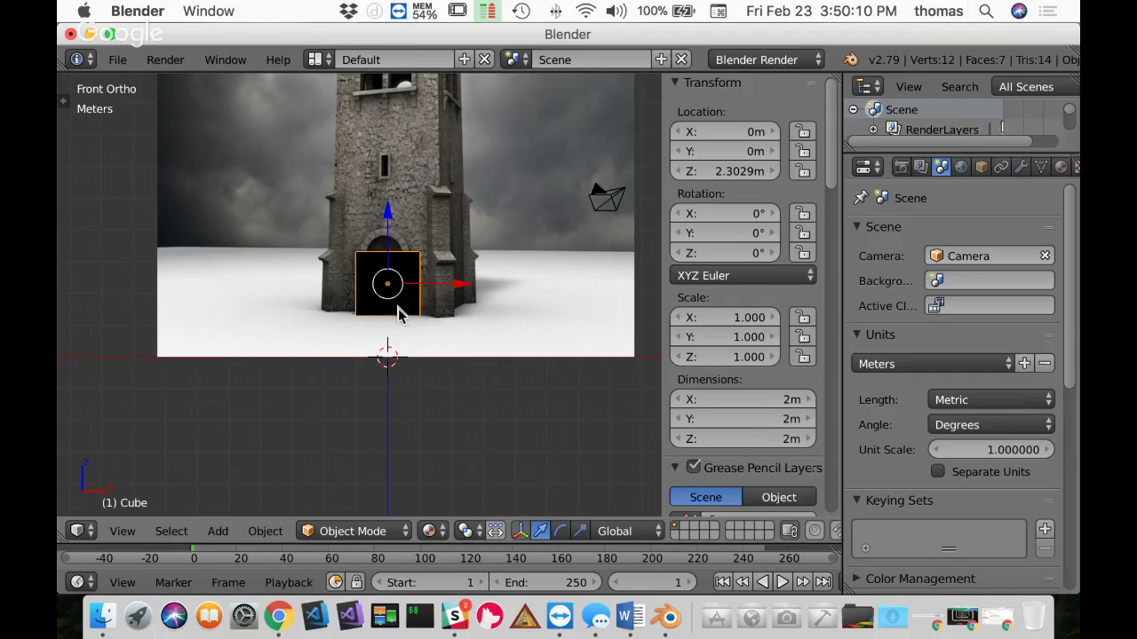
left_click(467, 531)
Step: In Edit Mode with wireframe shading, box-select only the cube's top four vertices
key("Tab")
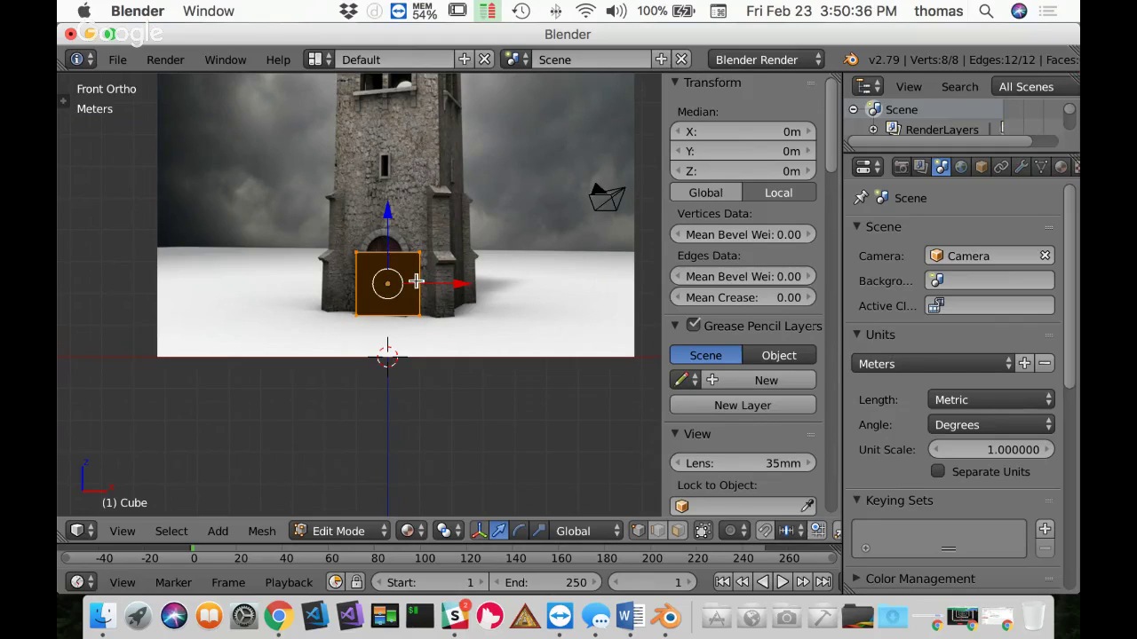
key("a")
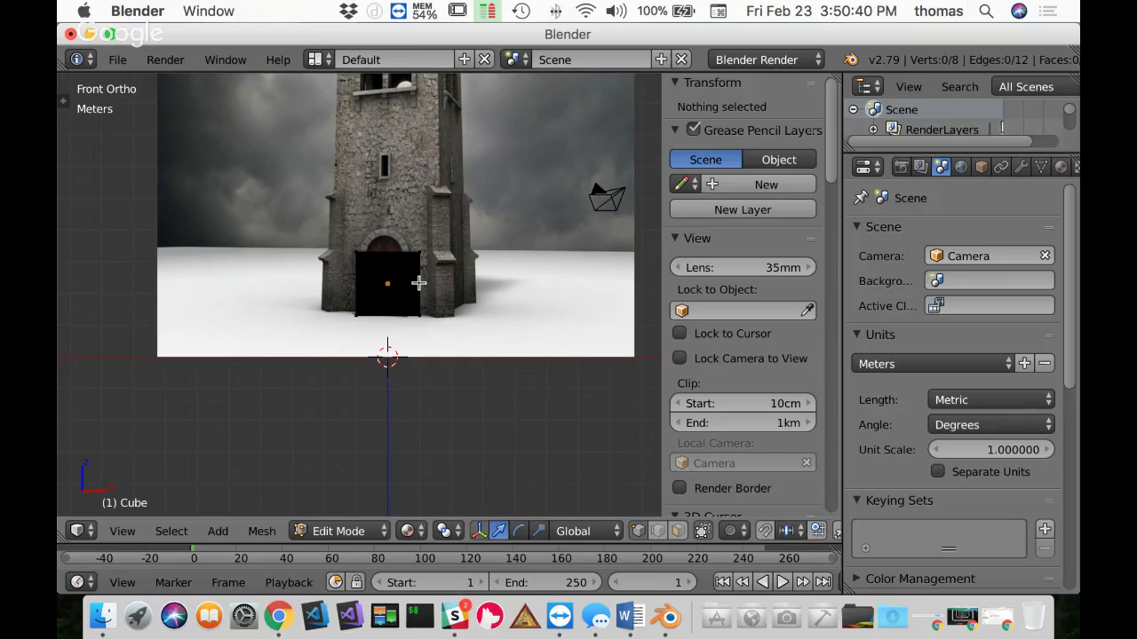
key("z")
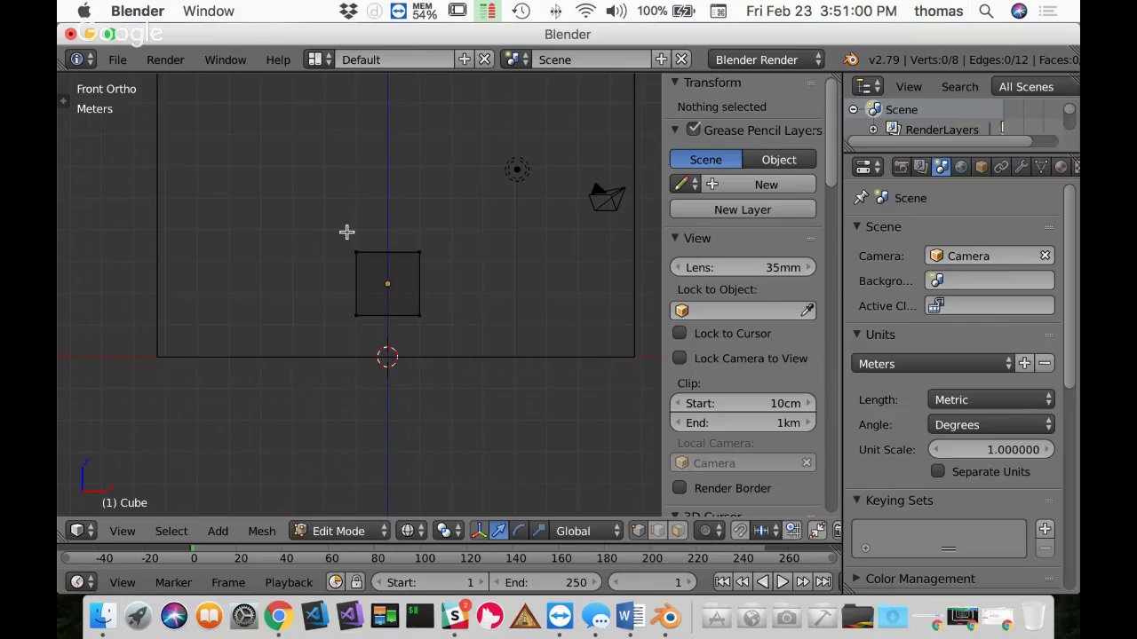
key("b")
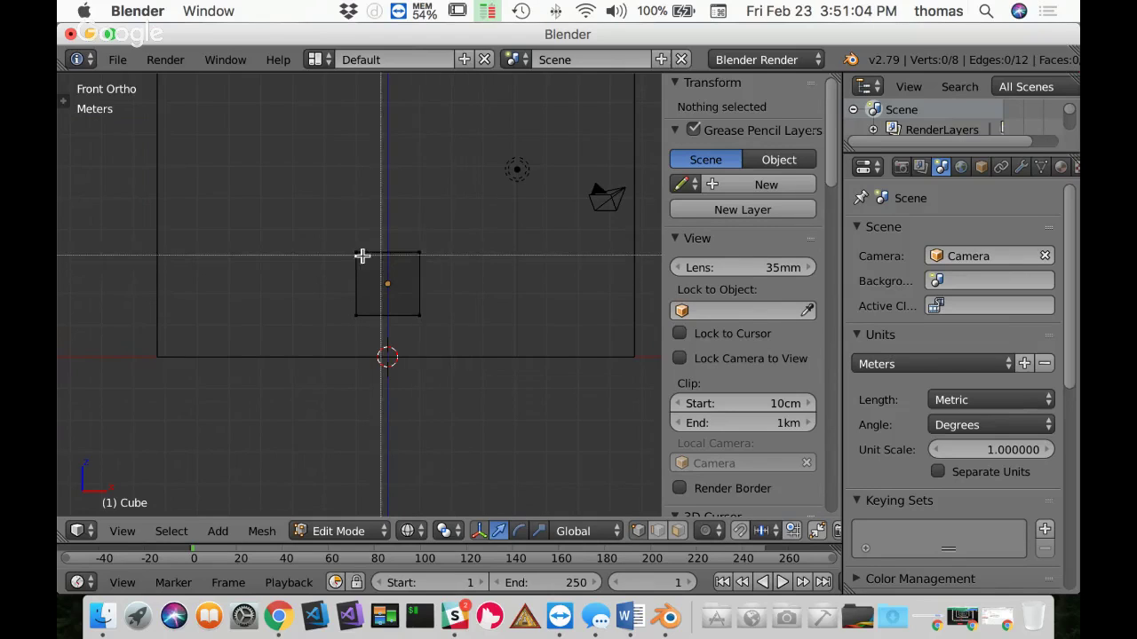
left_click_drag(340, 241, 434, 266)
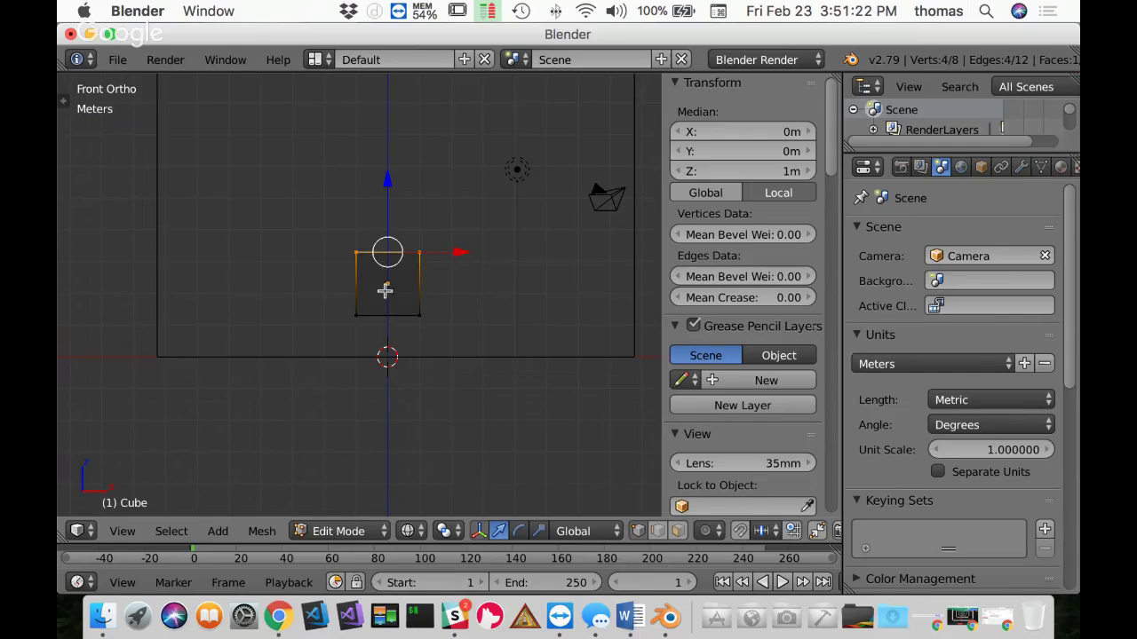
Step: Restore textured shading and raise the cube's top vertices to Z 7.9212 m, below the roof
key("z")
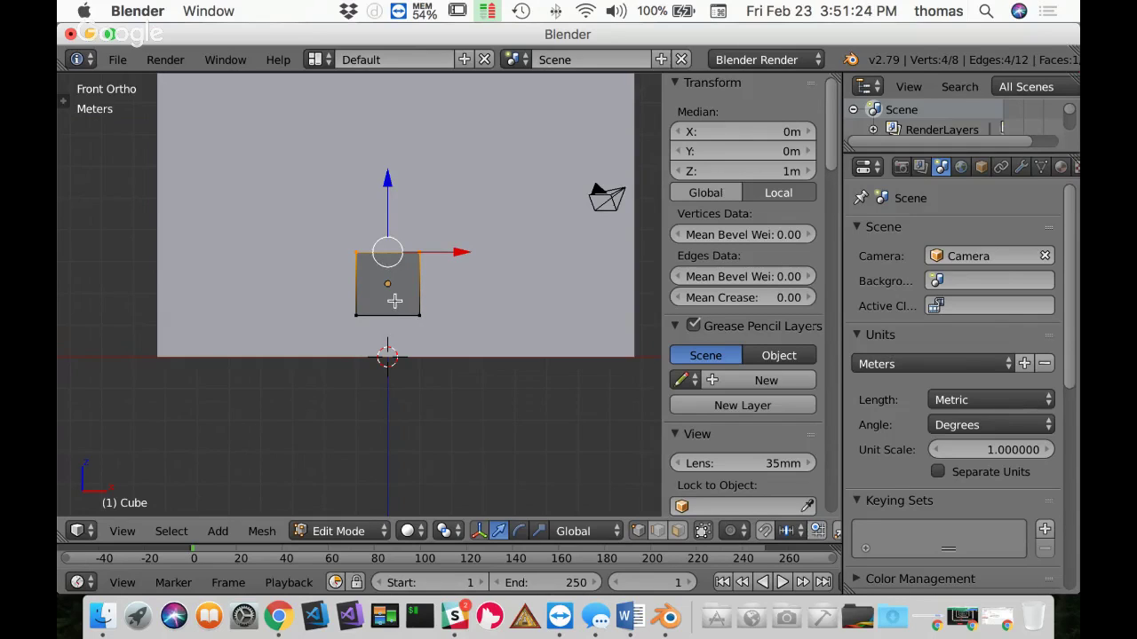
left_click(413, 534)
left_click(428, 420)
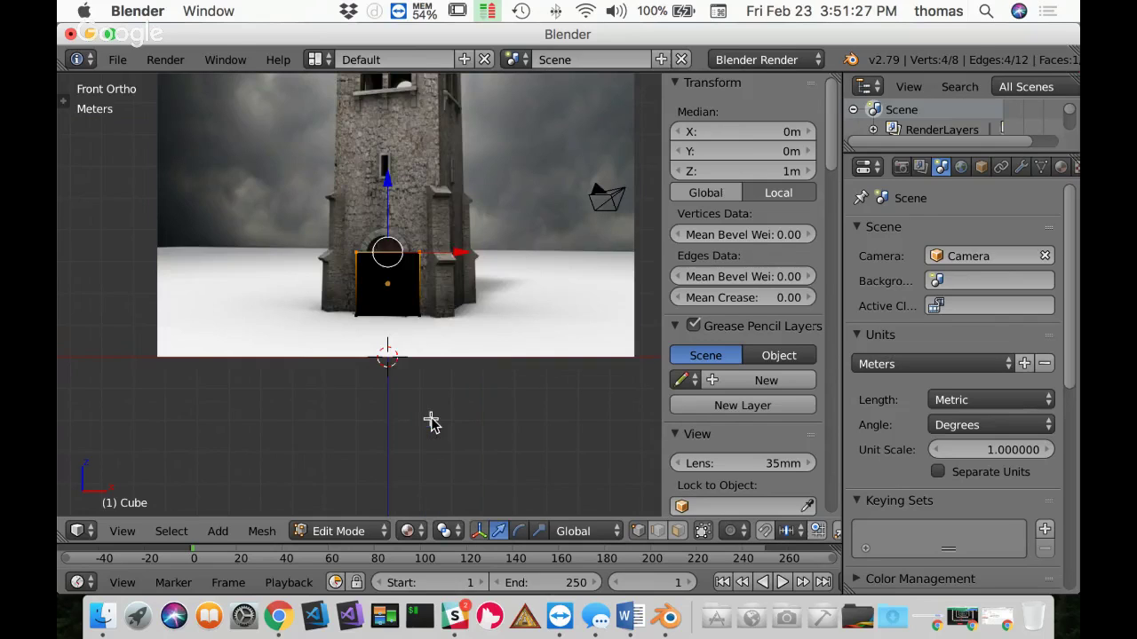
scroll(473, 252, "up", 1)
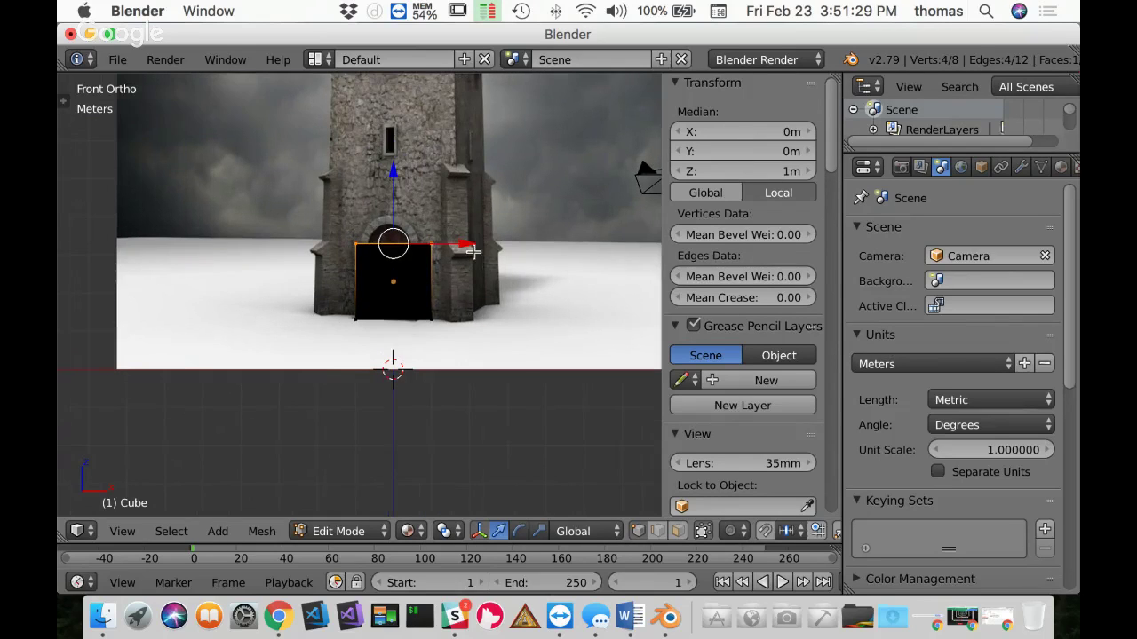
middle_click_drag(502, 185, 486, 367, "shift")
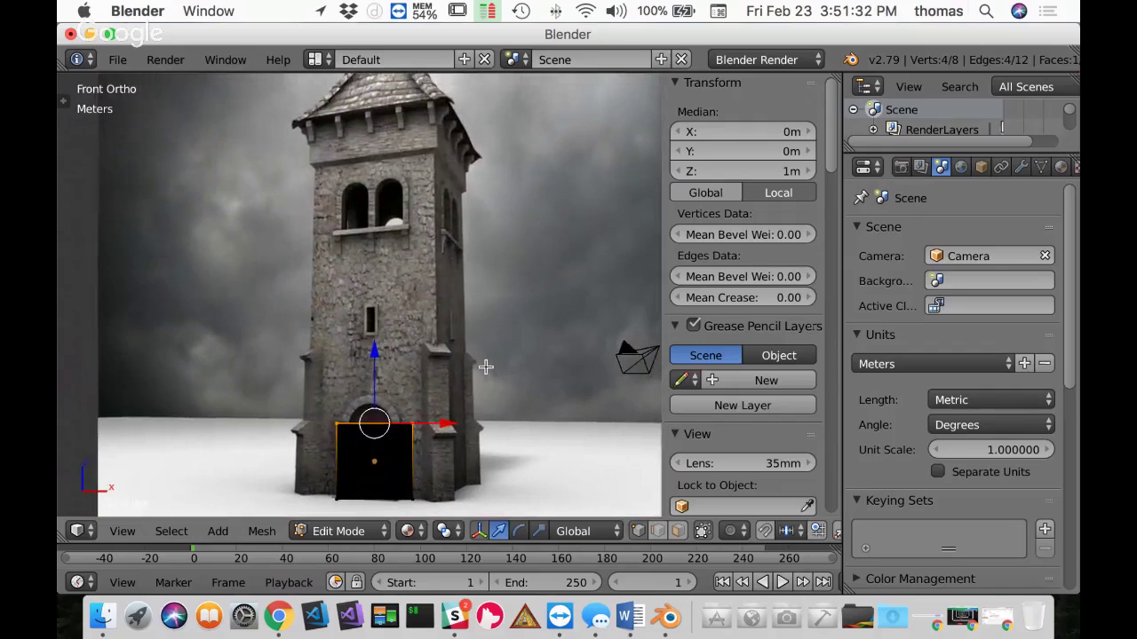
left_click_drag(375, 351, 371, 86)
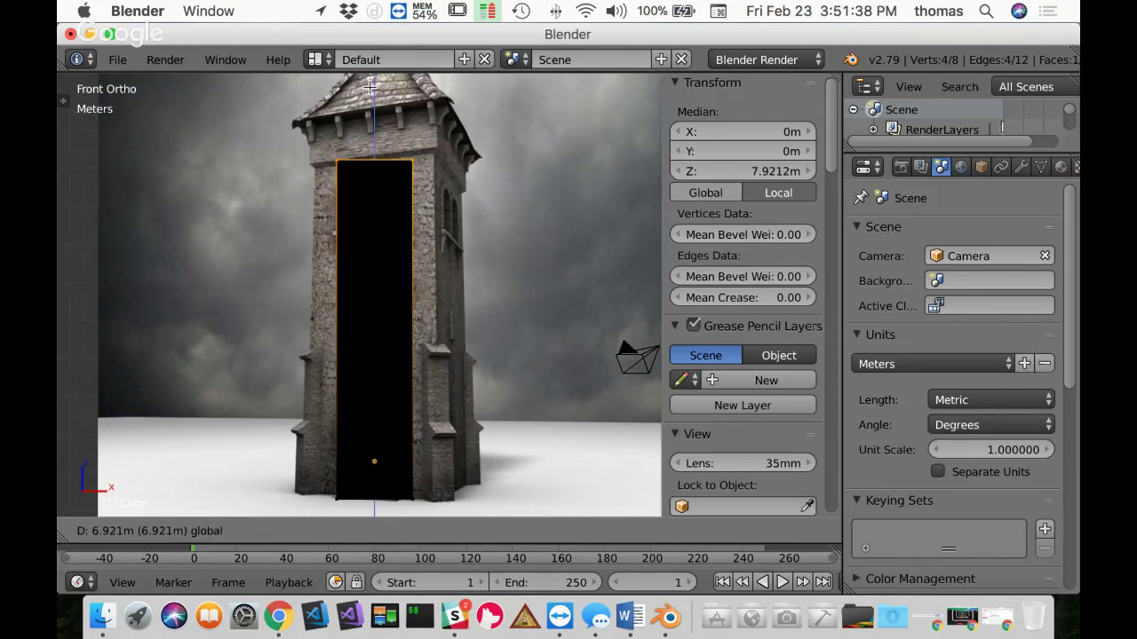
left_click(371, 87)
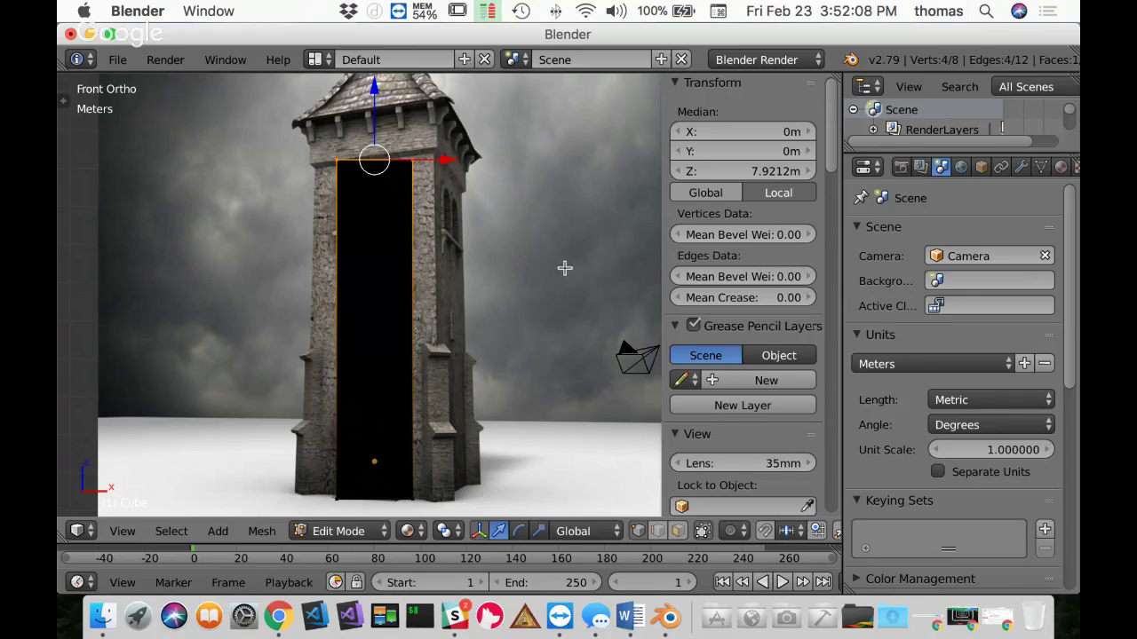
Step: Inspect the stretched box at an angle, return to Front Ortho, and switch to Object Mode
mouse_move(569, 259)
middle_mouse_down()
mouse_move(431, 281)
mouse_move(477, 279)
mouse_move(482, 262)
mouse_move(421, 257)
mouse_move(442, 266)
mouse_move(465, 306)
mouse_move(533, 292)
mouse_move(554, 266)
middle_mouse_up()
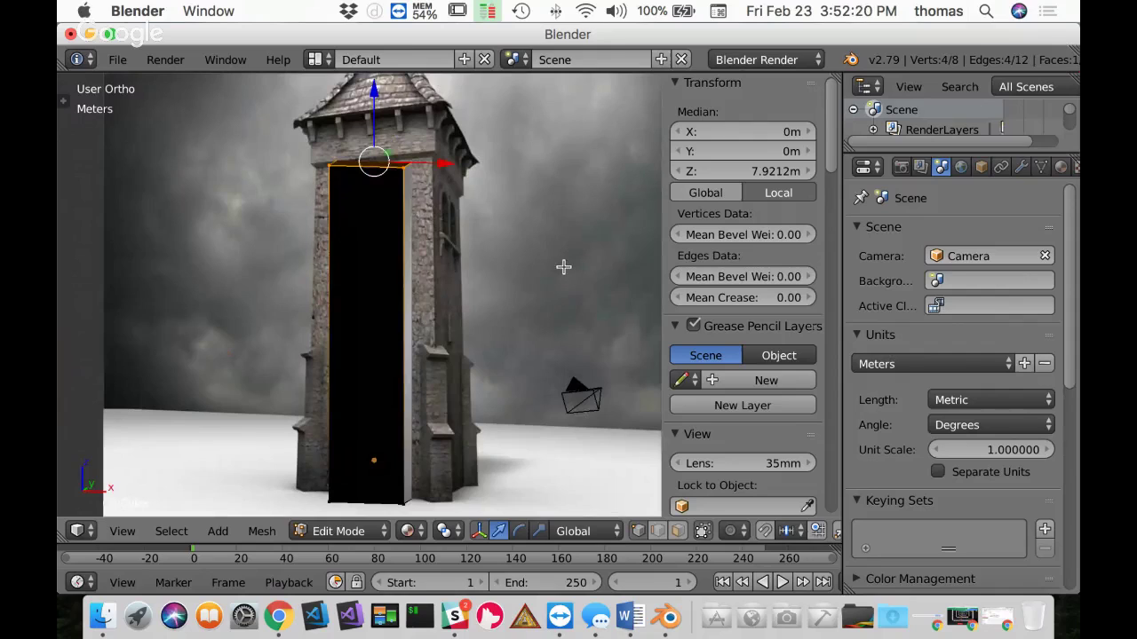
key("KP_1")
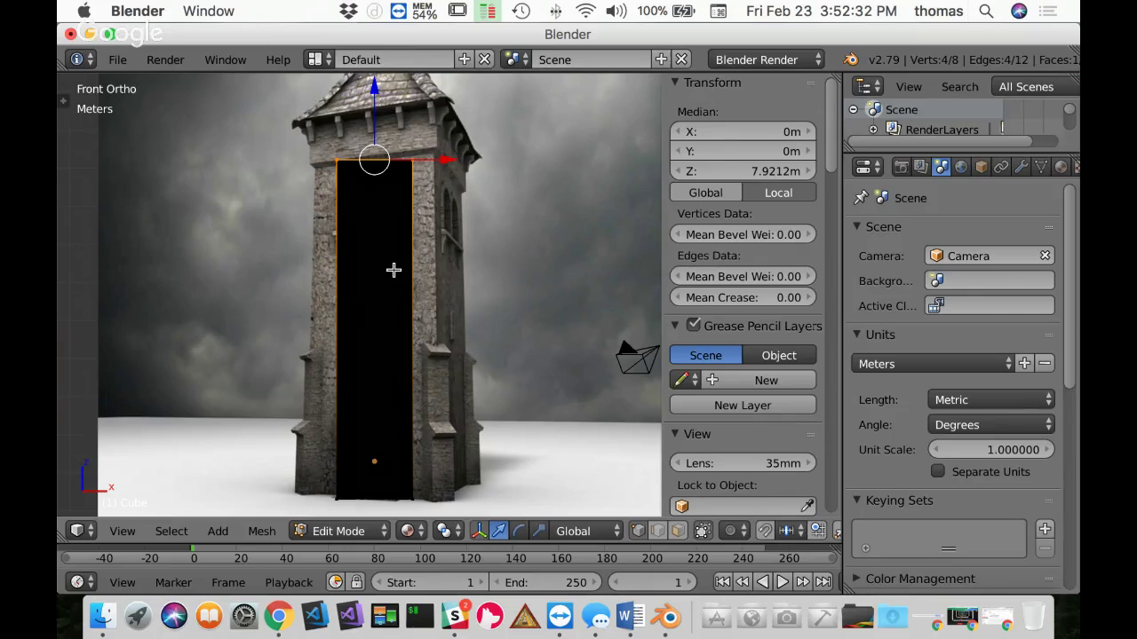
key("Tab")
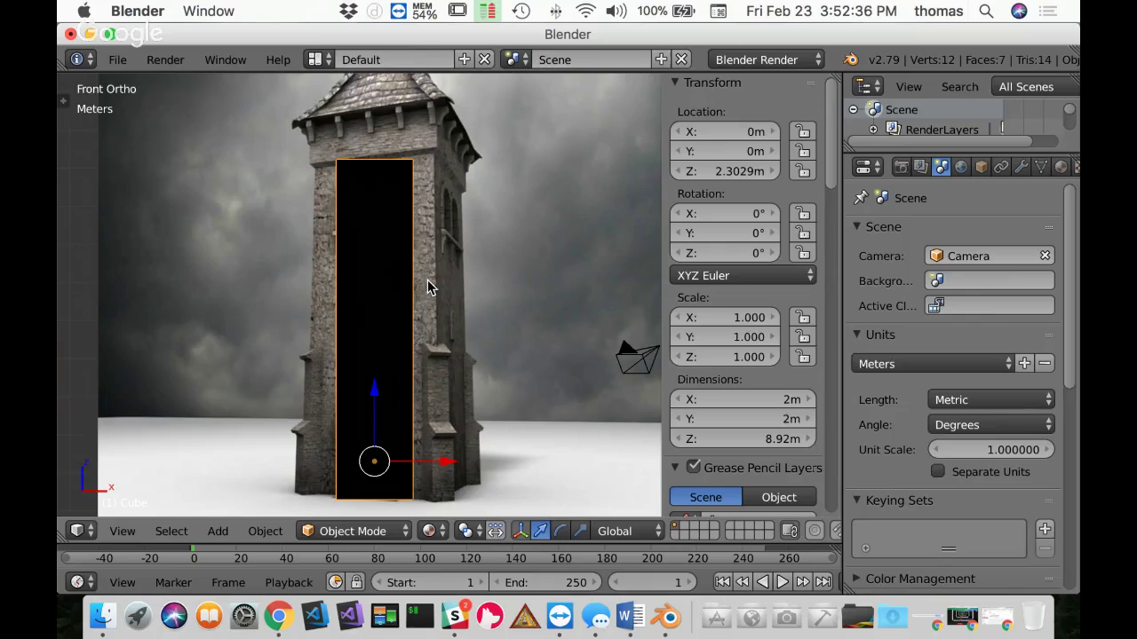
Step: Scale the box along X, then set its dimensions to X 3.15 m and Z 9 m
key("s")
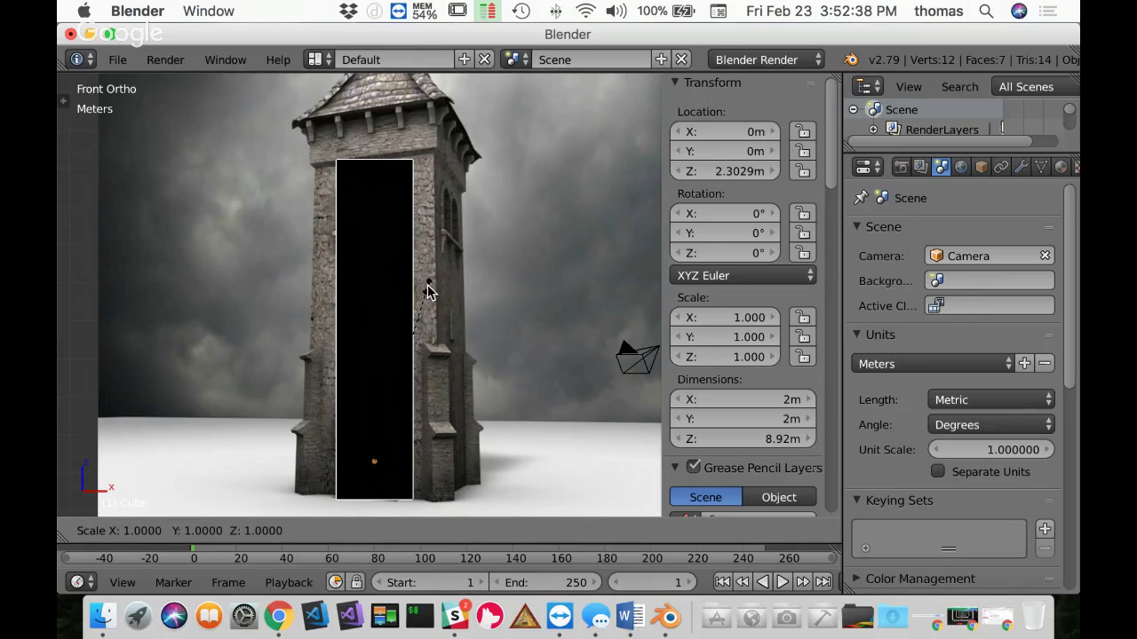
key("x")
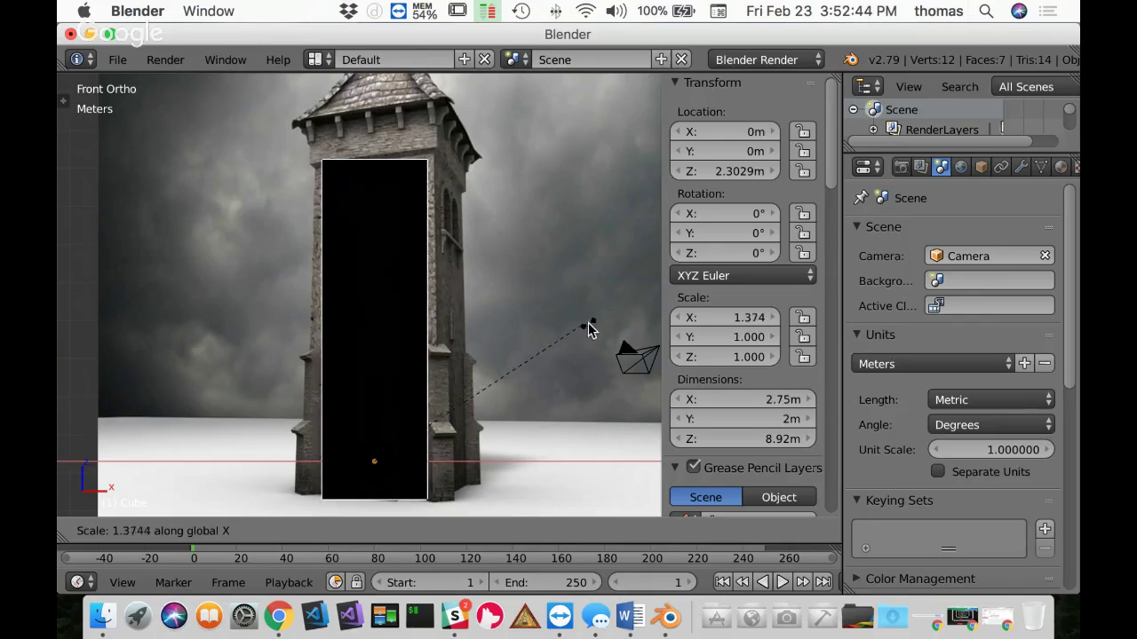
left_click(635, 343)
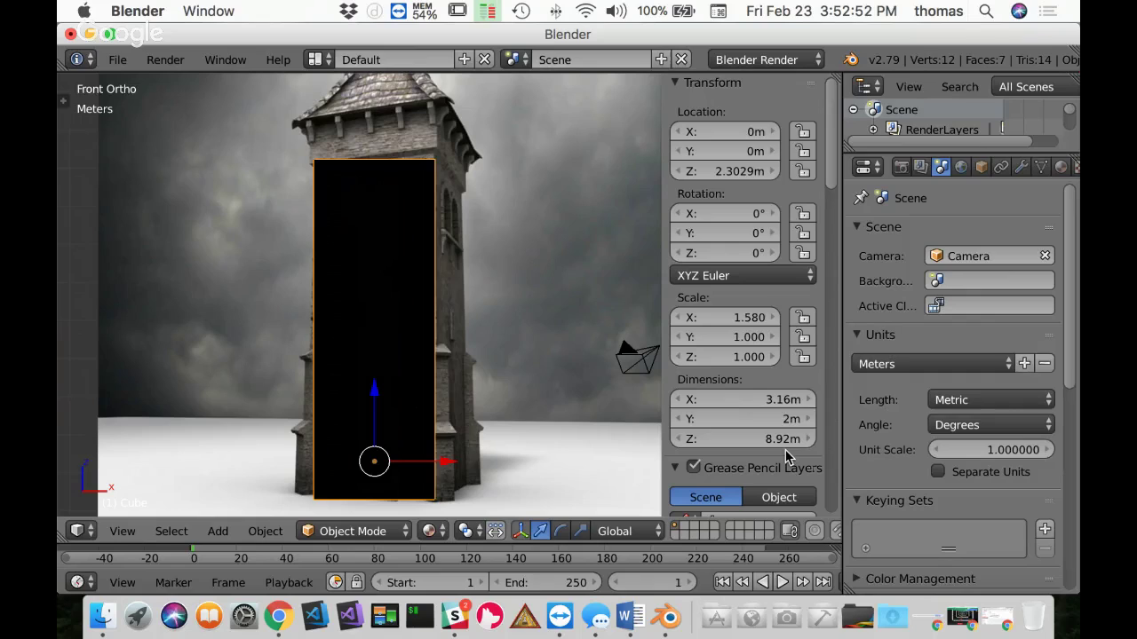
left_click(763, 399)
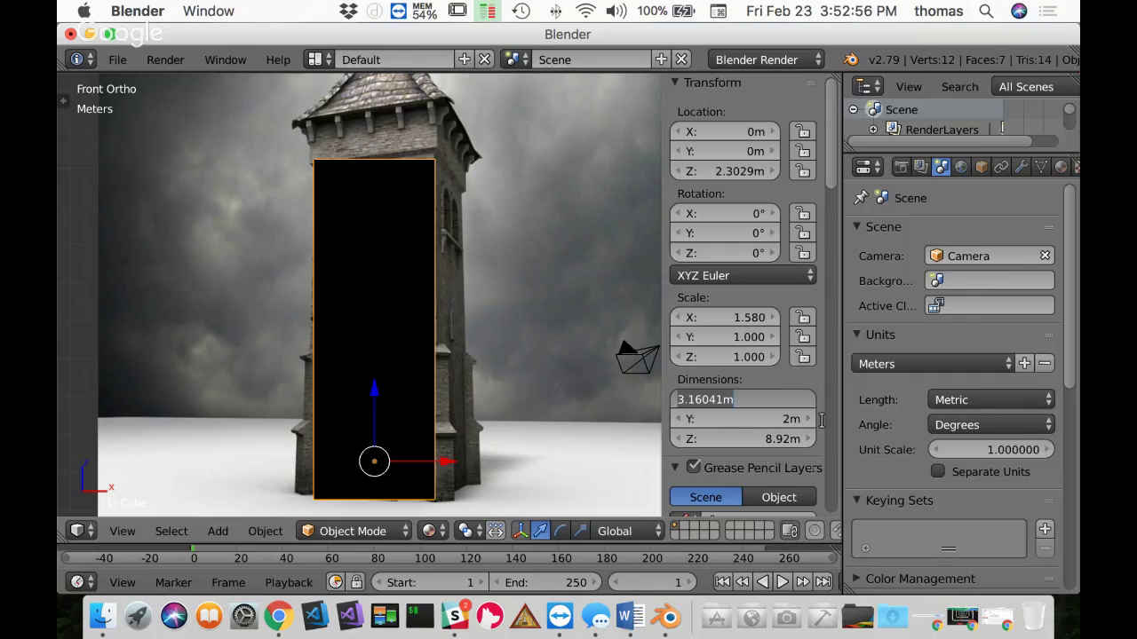
type("3.15")
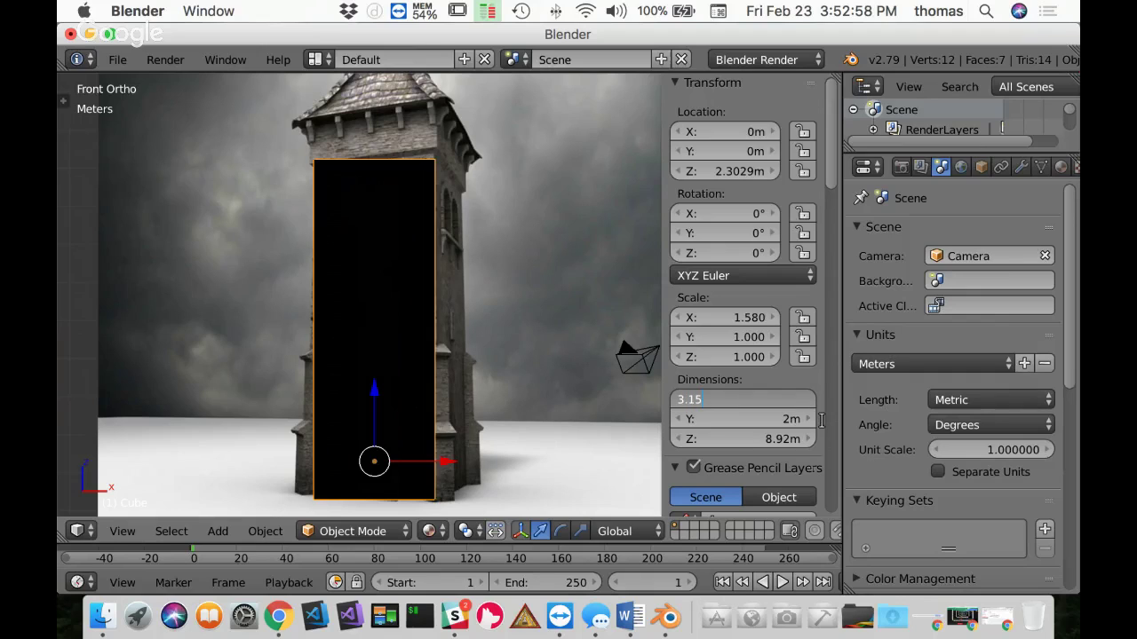
key("Return")
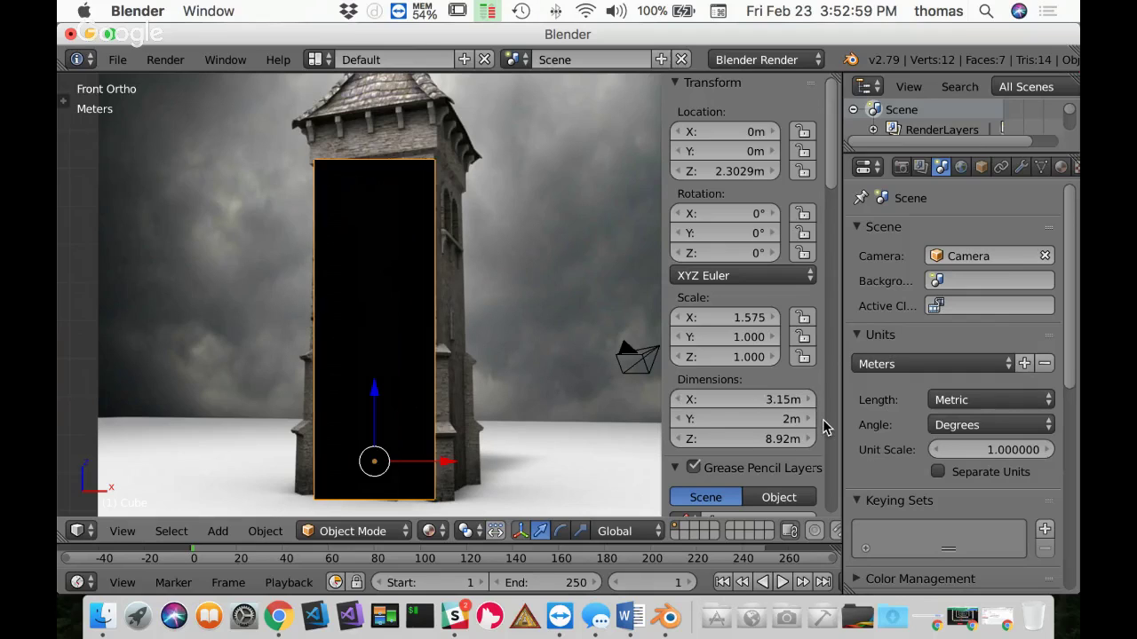
left_click(762, 444)
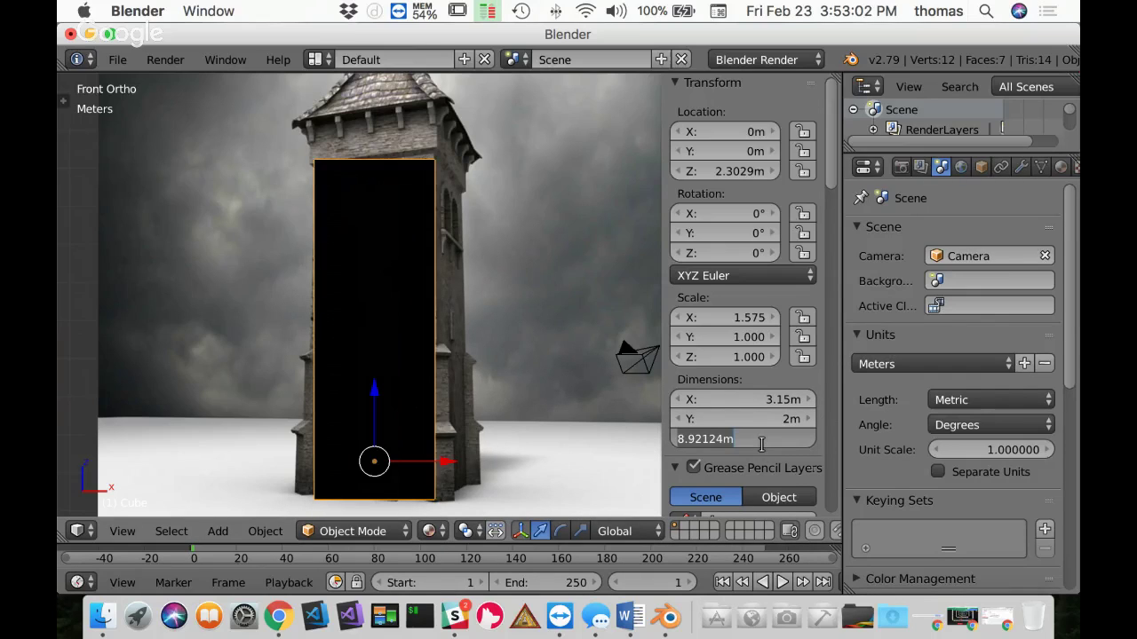
type("9m")
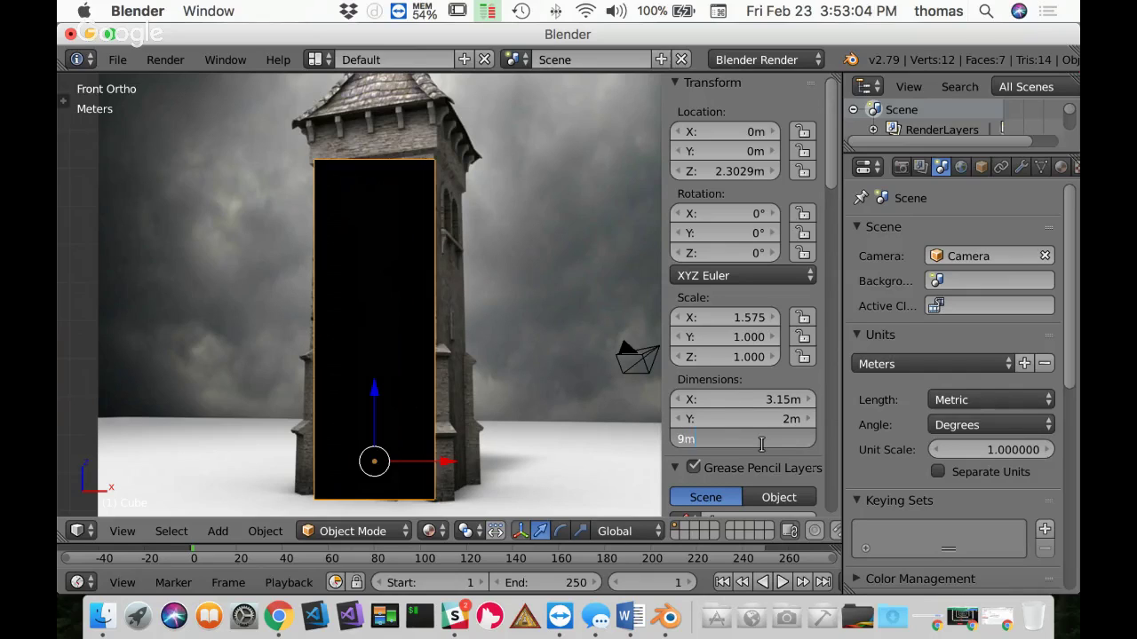
key("Return")
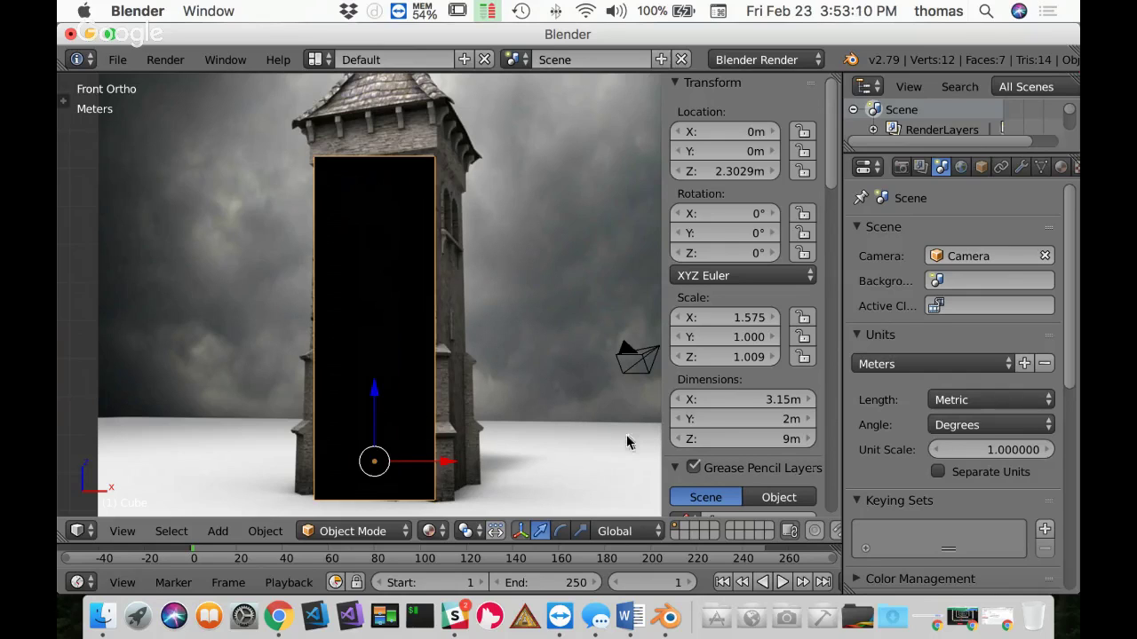
Step: Check the box's side depth, return to Front Ortho, and begin editing Dimensions Y
middle_click_drag(565, 324, 425, 341)
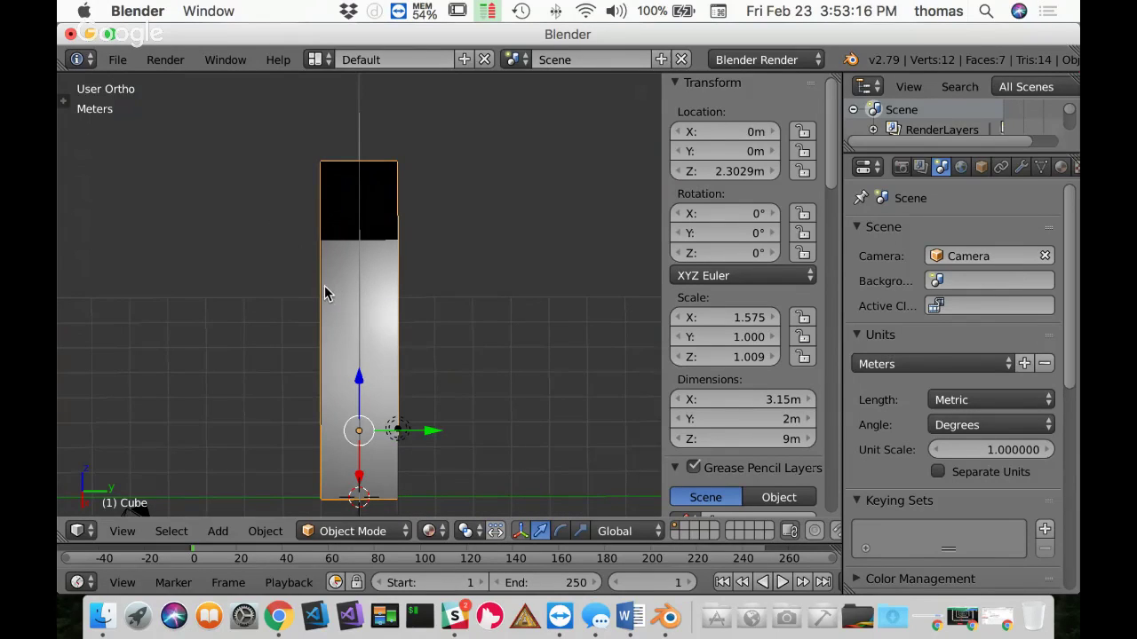
key("KP_1")
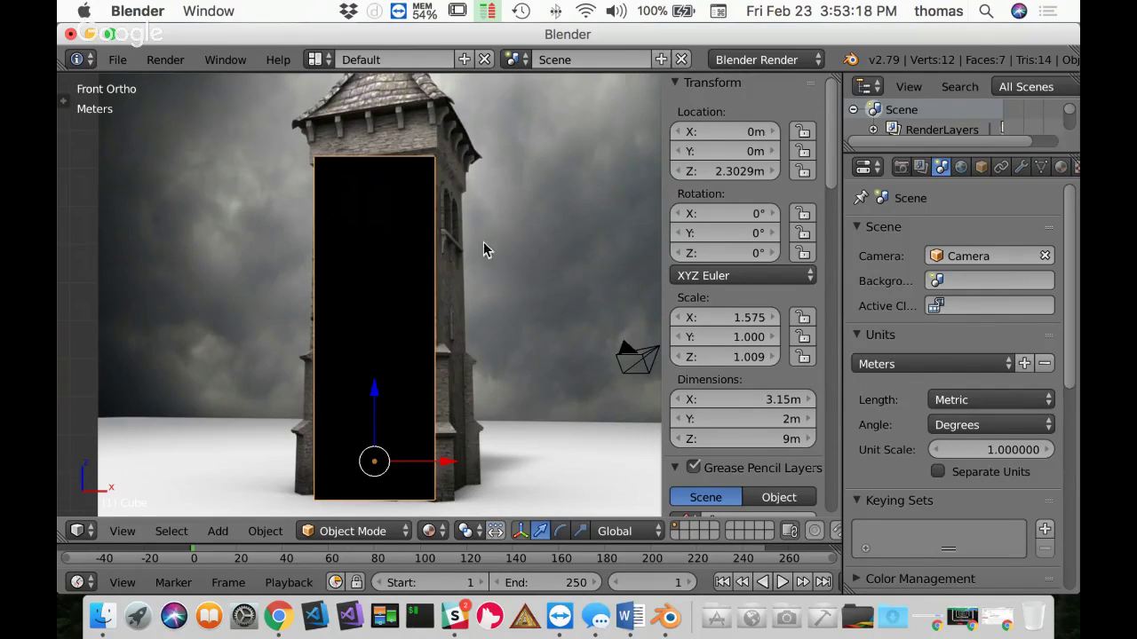
left_click(774, 416)
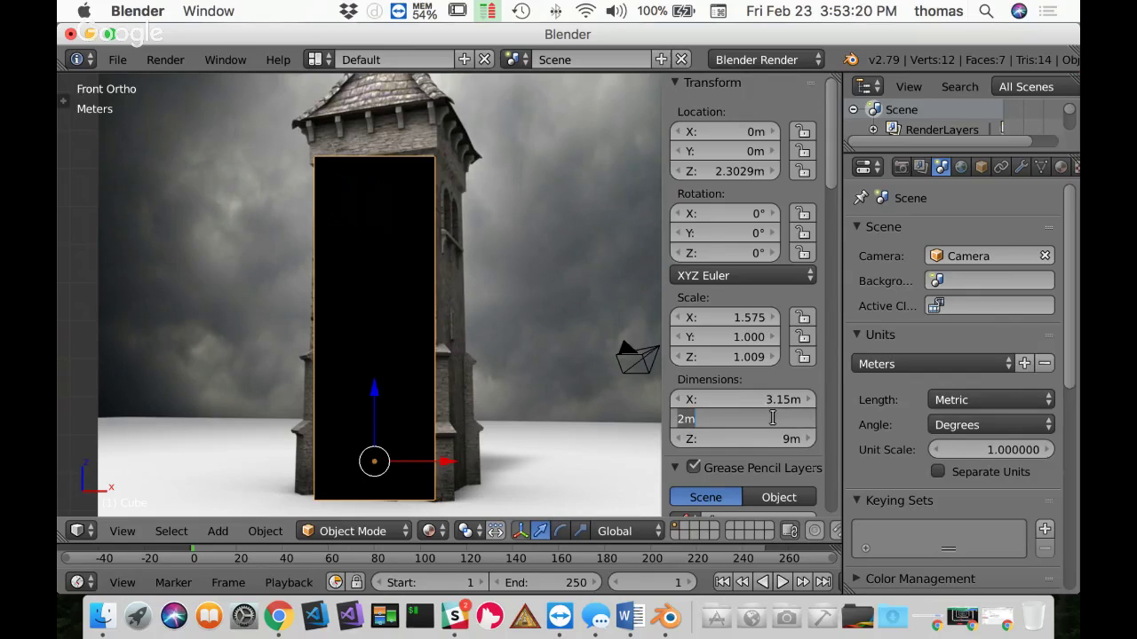
Step: Set the box's Y dimension to 3.15 m and verify it from an oblique view
type("3.15")
key("Return")
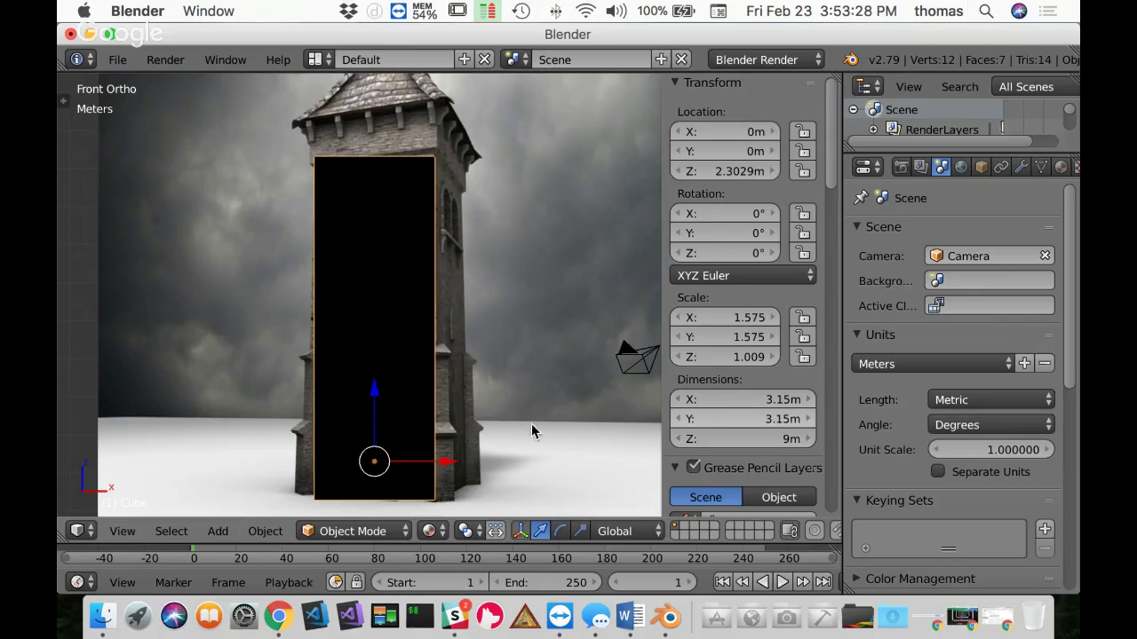
mouse_move(444, 294)
middle_mouse_down()
mouse_move(372, 344)
mouse_move(348, 391)
mouse_move(409, 277)
mouse_move(445, 254)
mouse_move(435, 306)
middle_mouse_up()
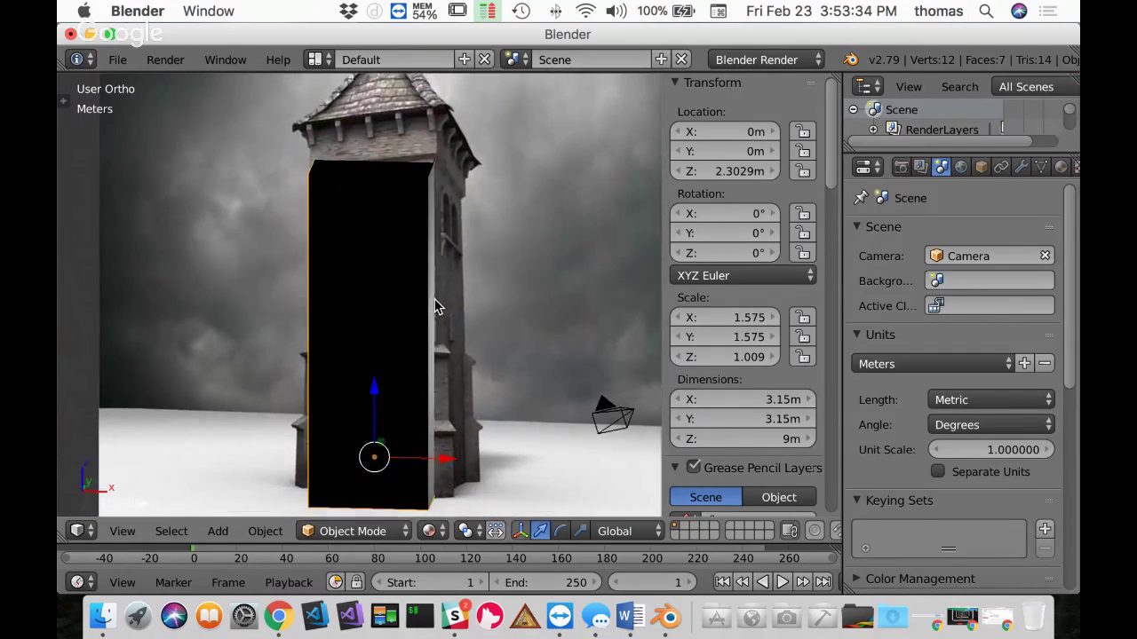
key("KP_1")
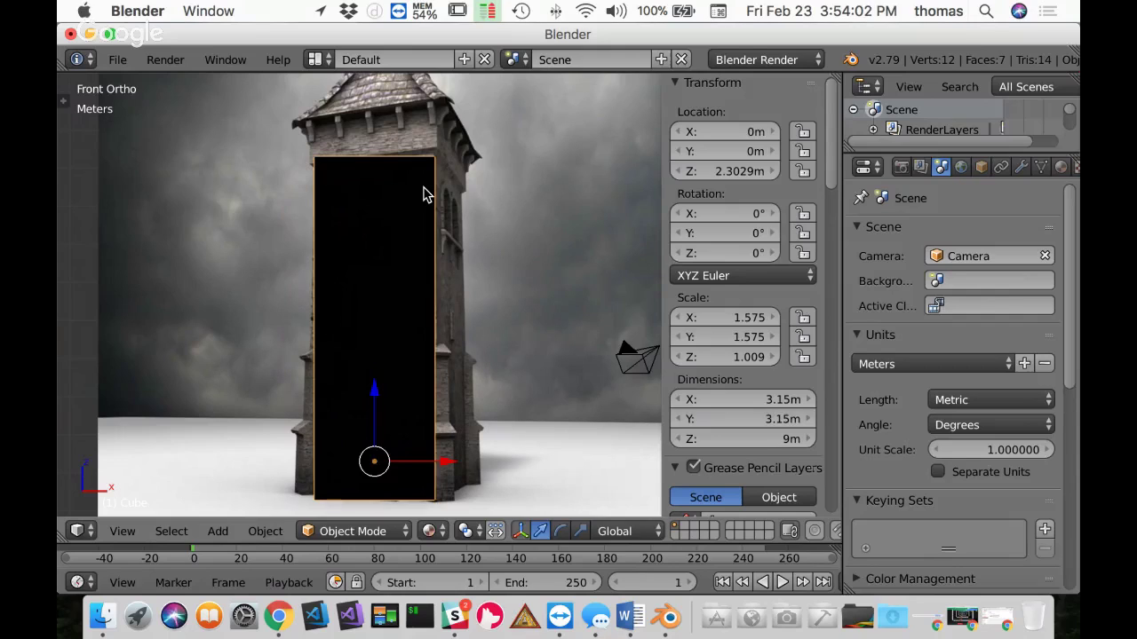
Step: Set the viewport shading to Material
key("z")
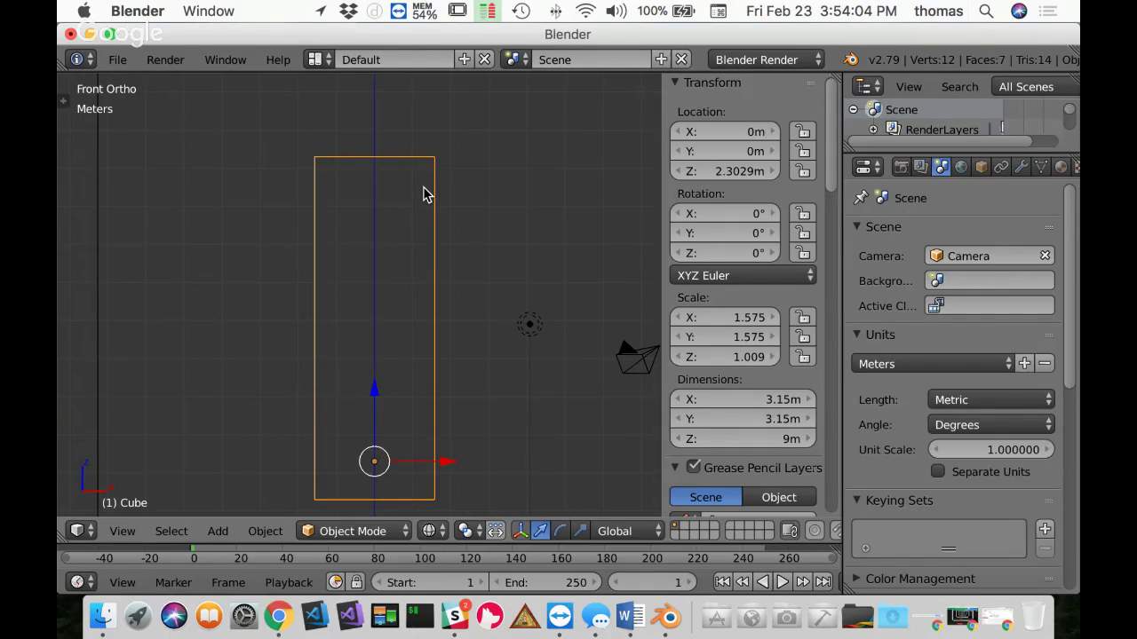
key("z")
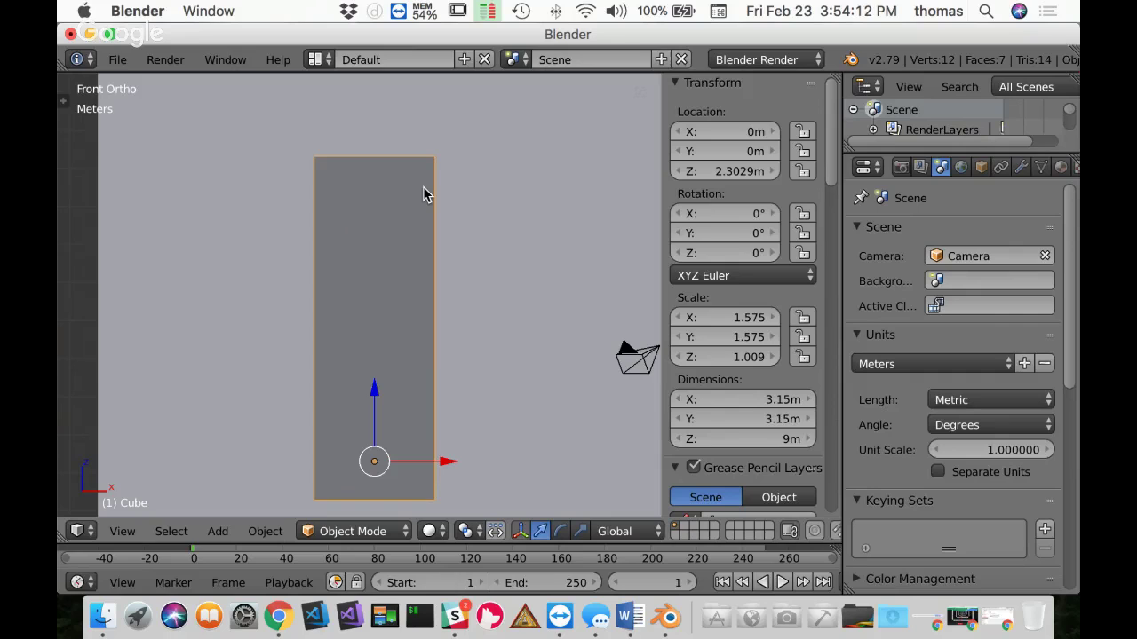
left_click(429, 531)
left_click(453, 420)
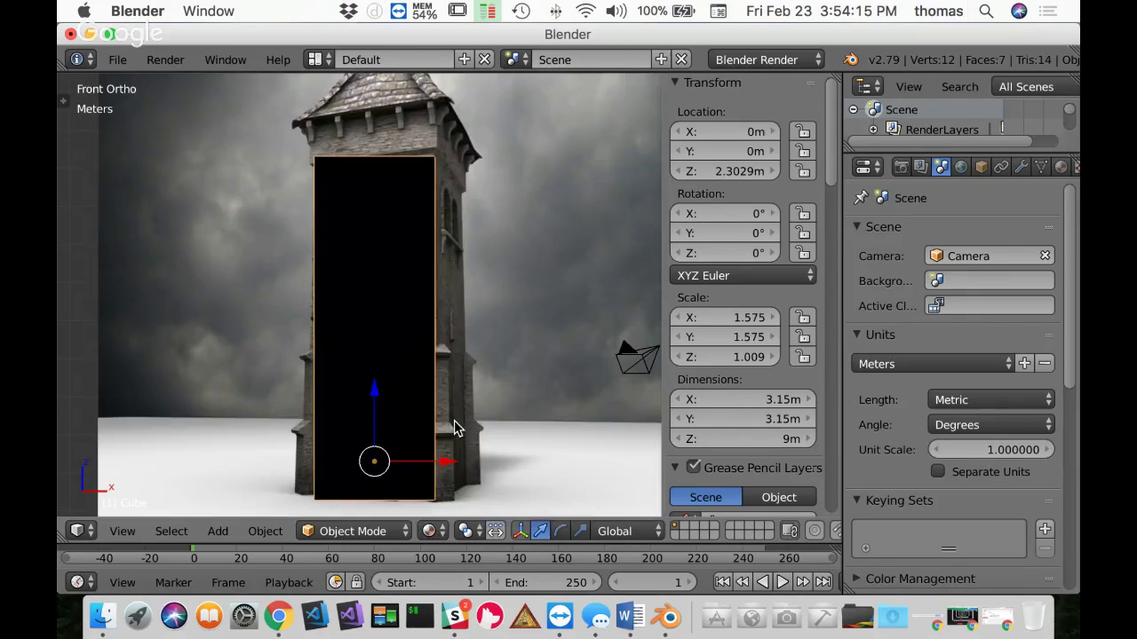
Step: Delete the 3d tower reference image plane, then the lamp and camera together
right_click(549, 214)
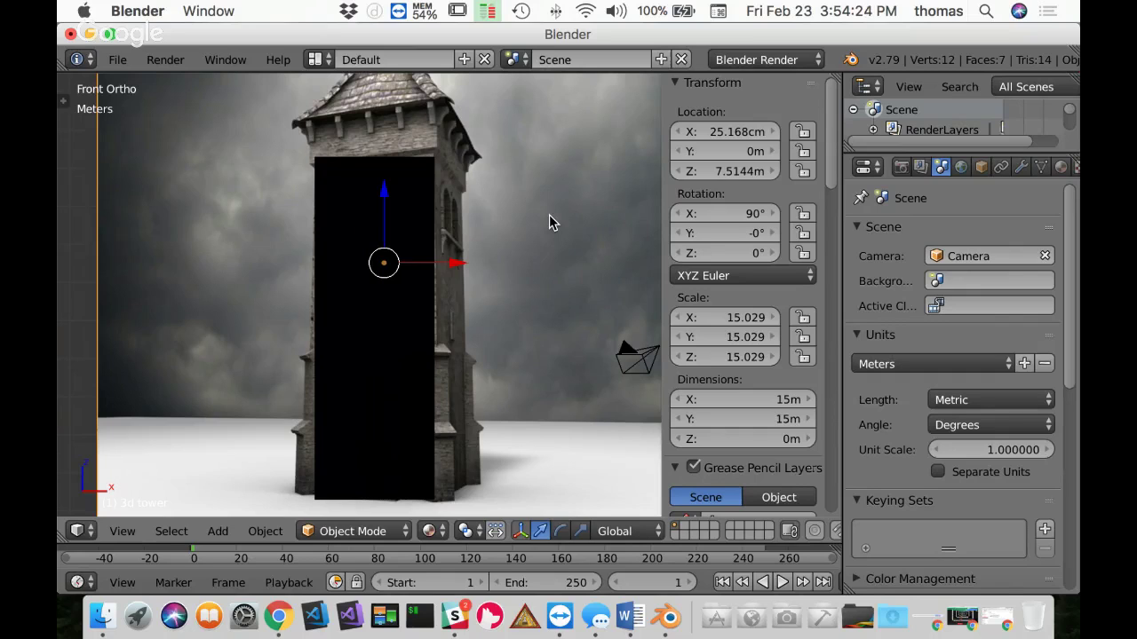
key("Delete")
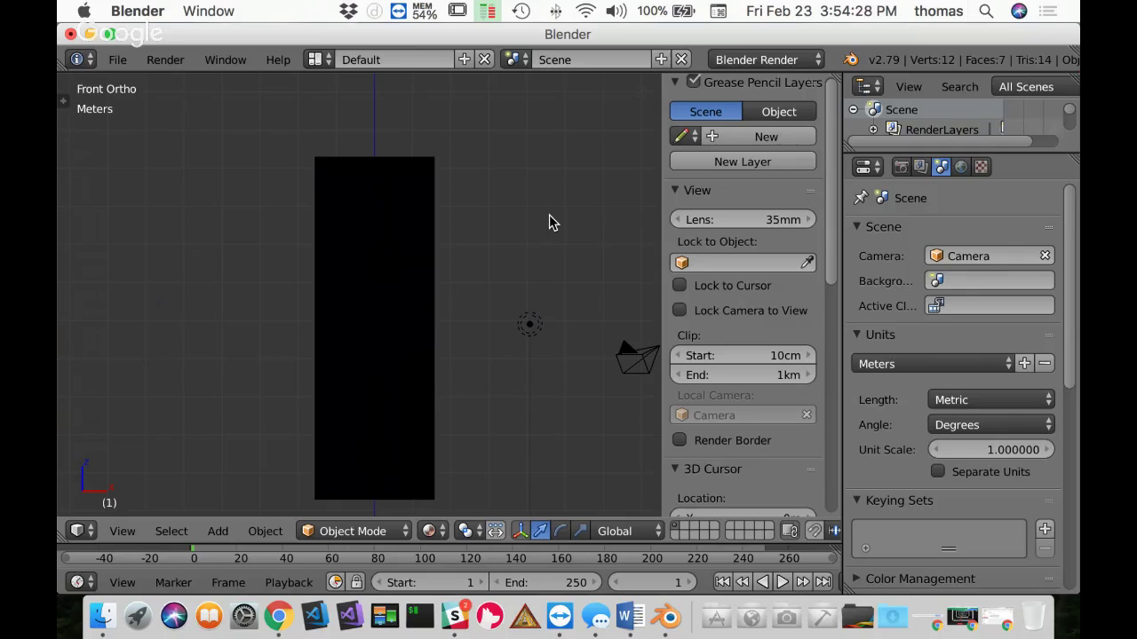
right_click(528, 329)
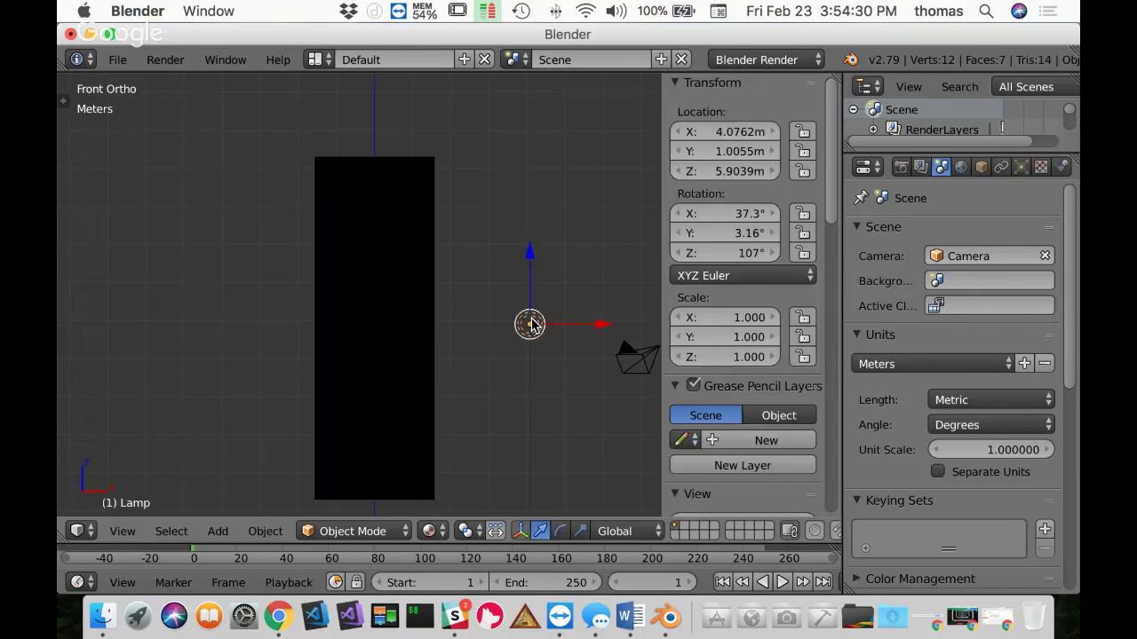
right_click(635, 367)
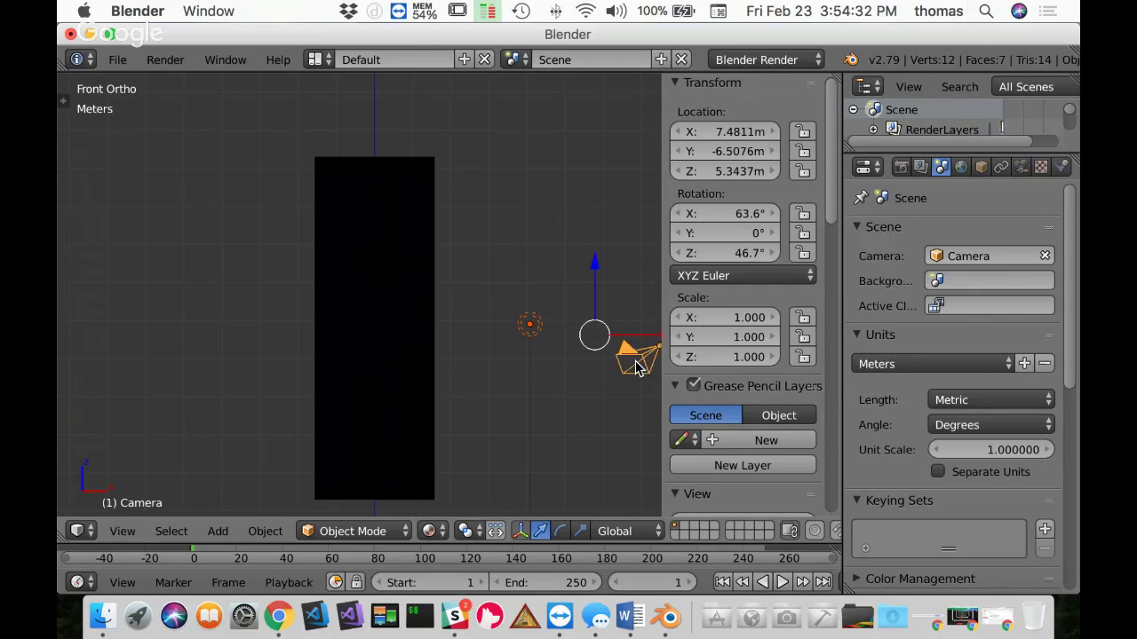
key("Delete")
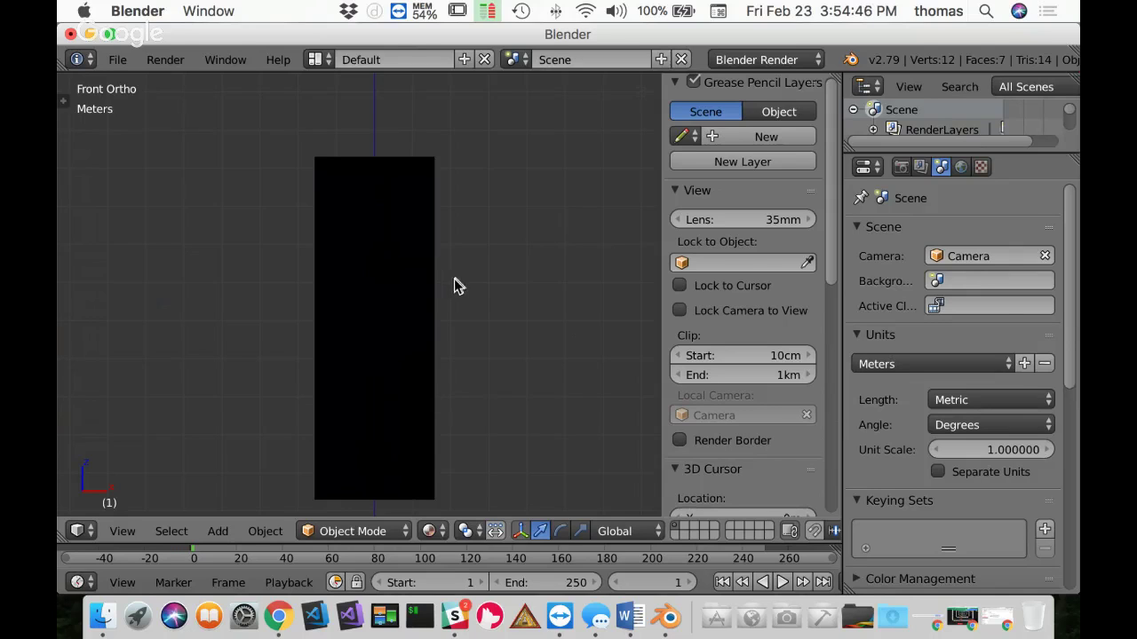
Step: Add a background image slot and load 3d tower.jpg from the Desktop into it
scroll(717, 256, "down", 1)
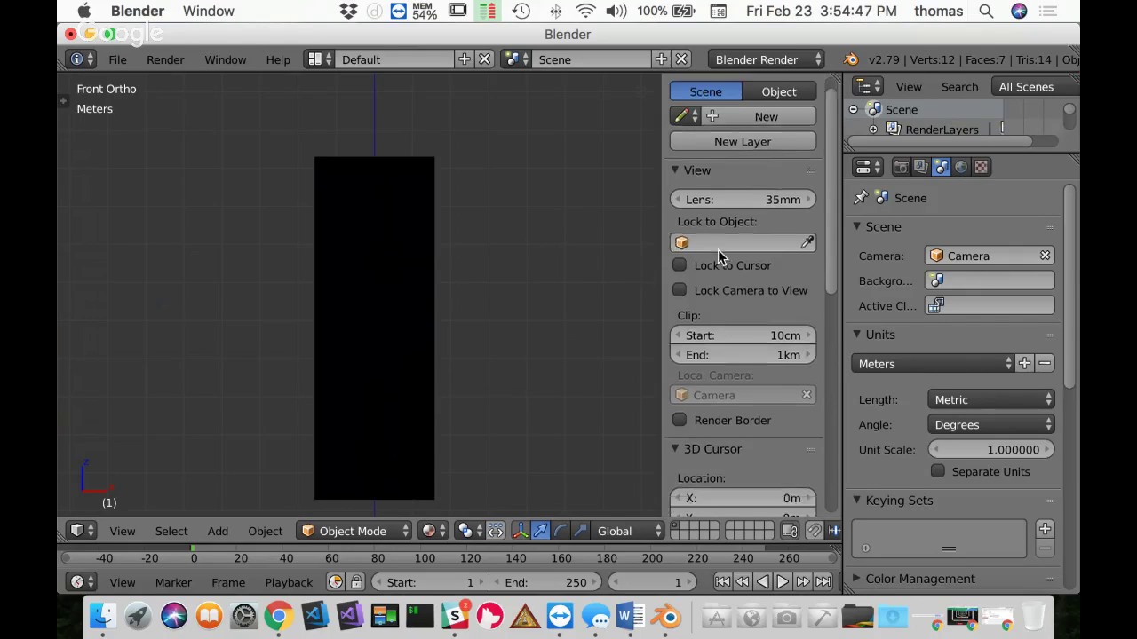
scroll(718, 255, "down", 20)
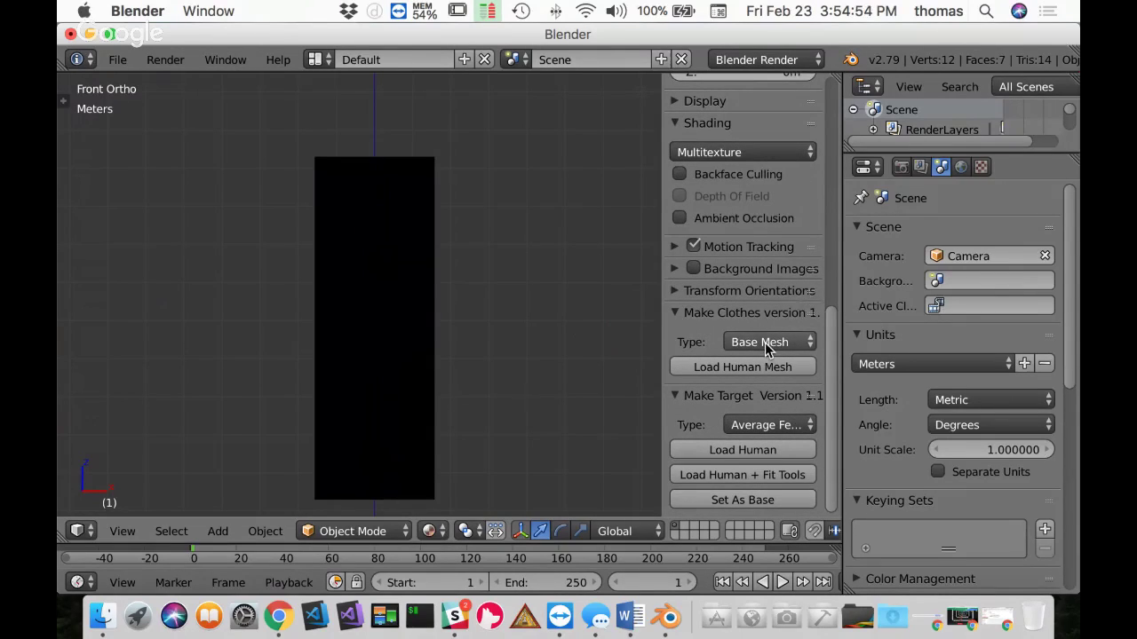
left_click(673, 269)
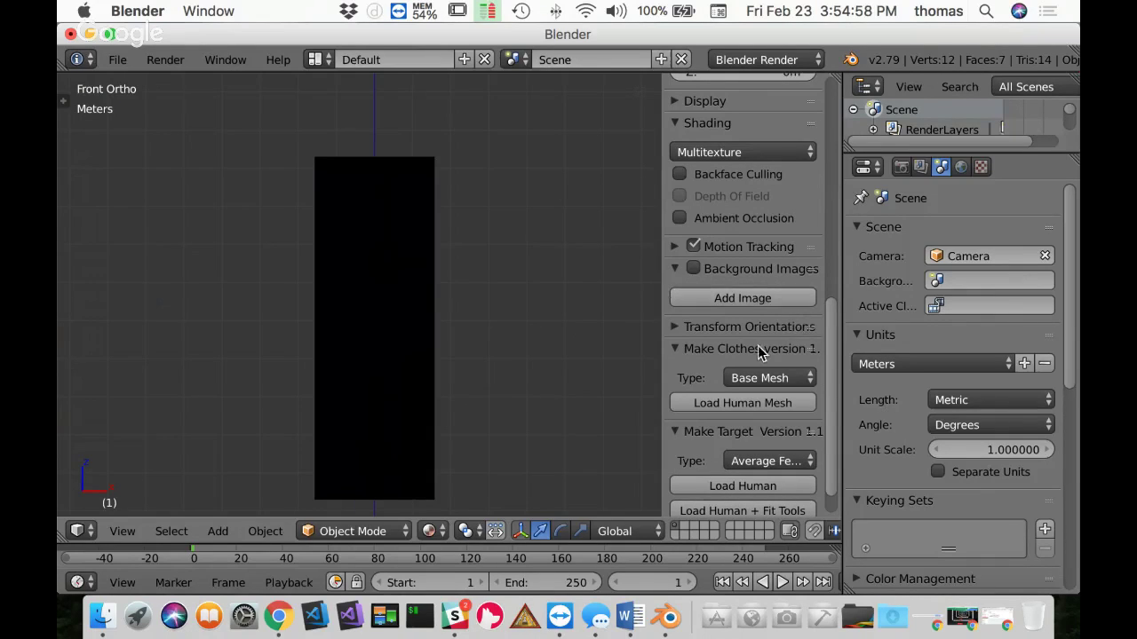
left_click(740, 299)
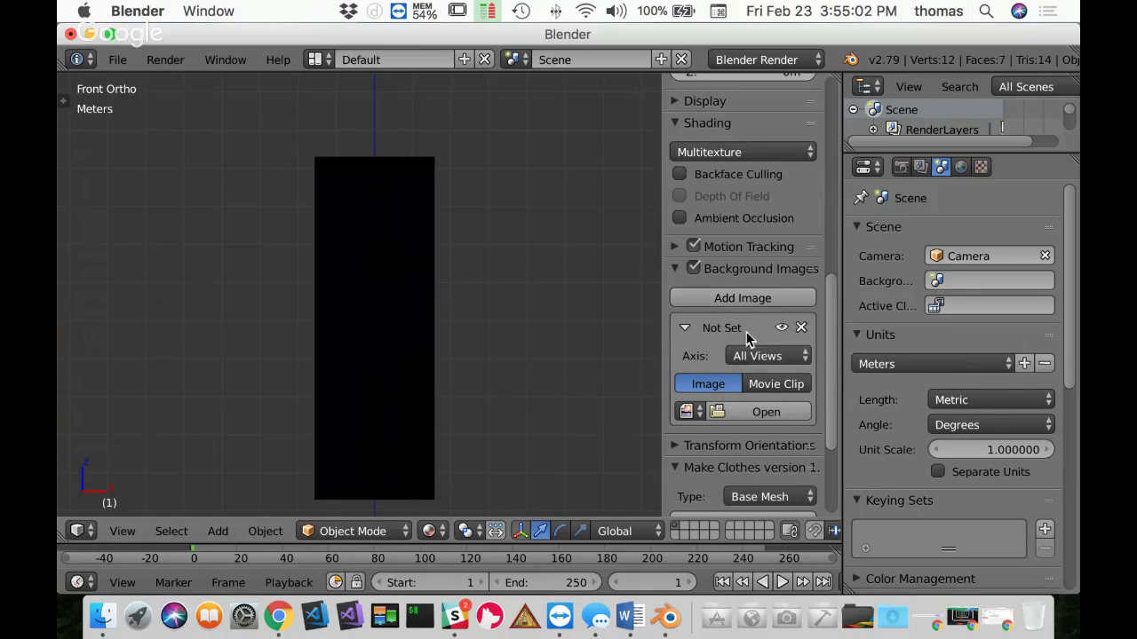
left_click(764, 412)
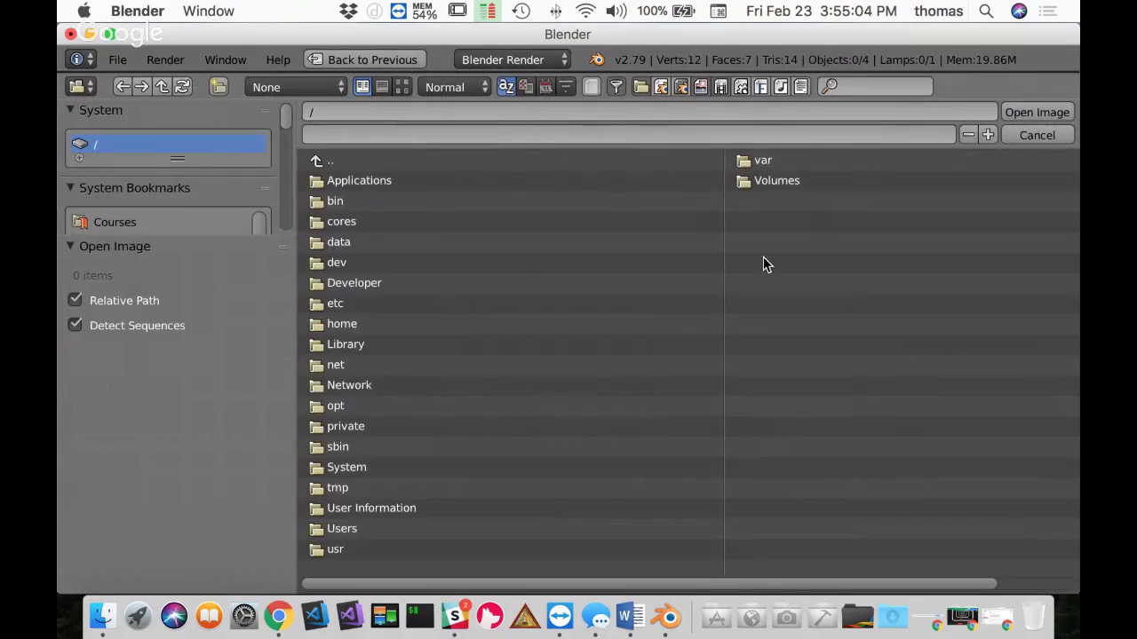
left_click_drag(287, 120, 292, 145)
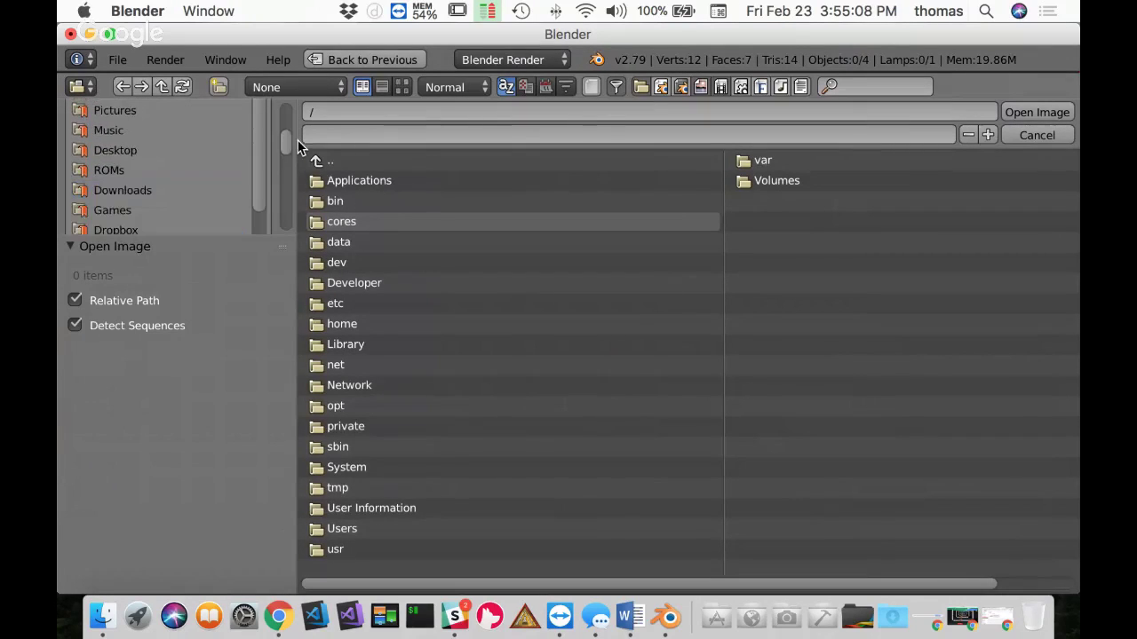
left_click(140, 151)
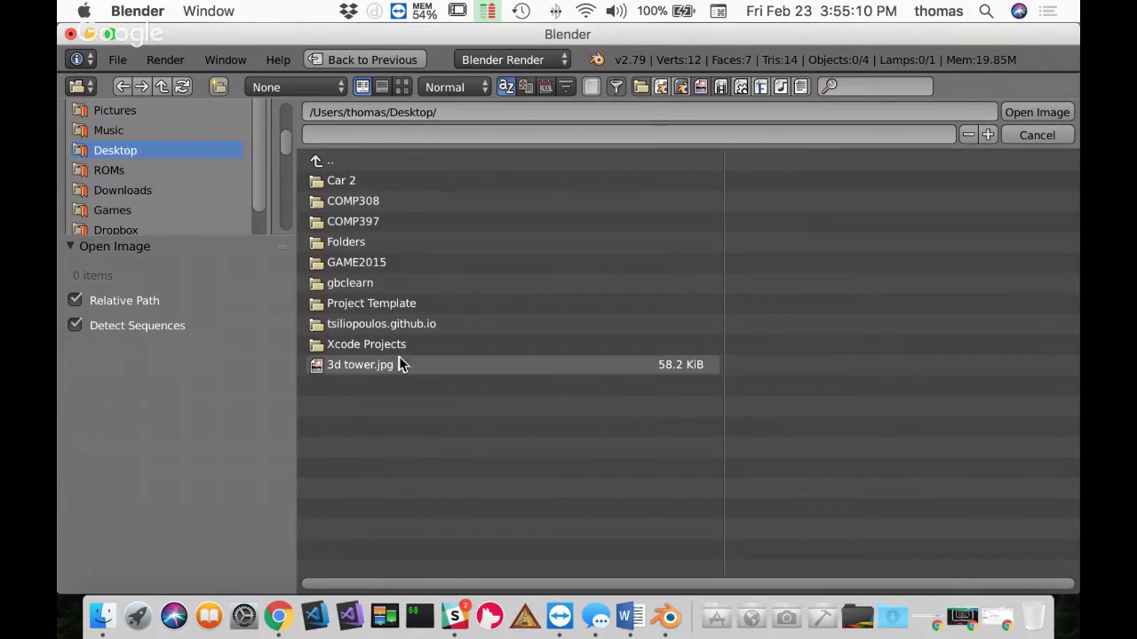
left_click(360, 366)
left_click(1052, 111)
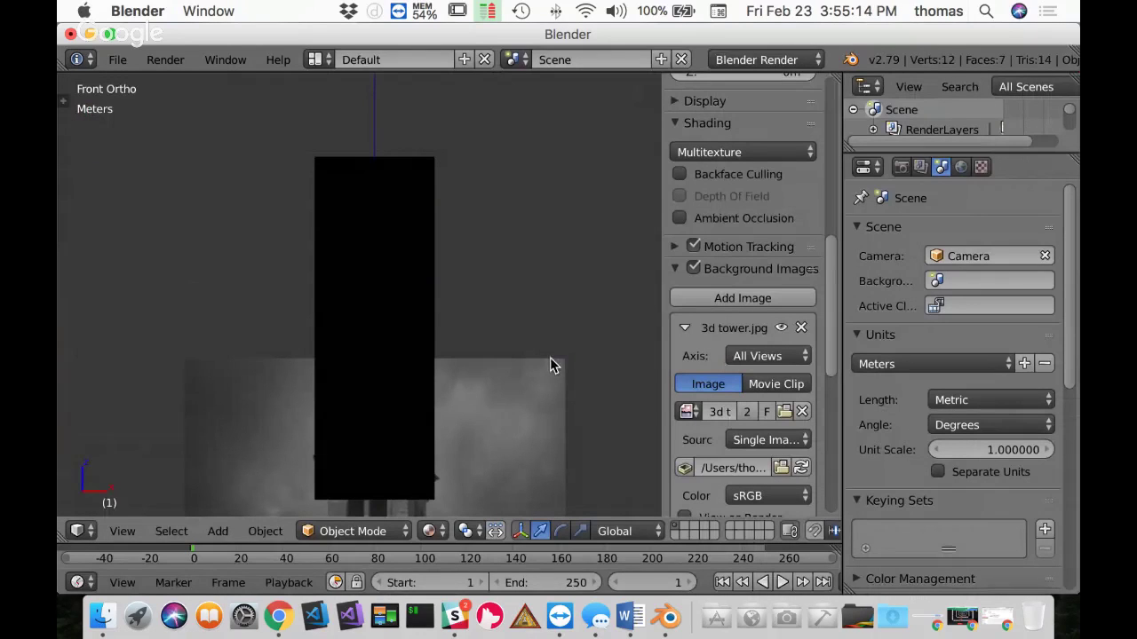
middle_click_drag(547, 354, 563, 96, "shift")
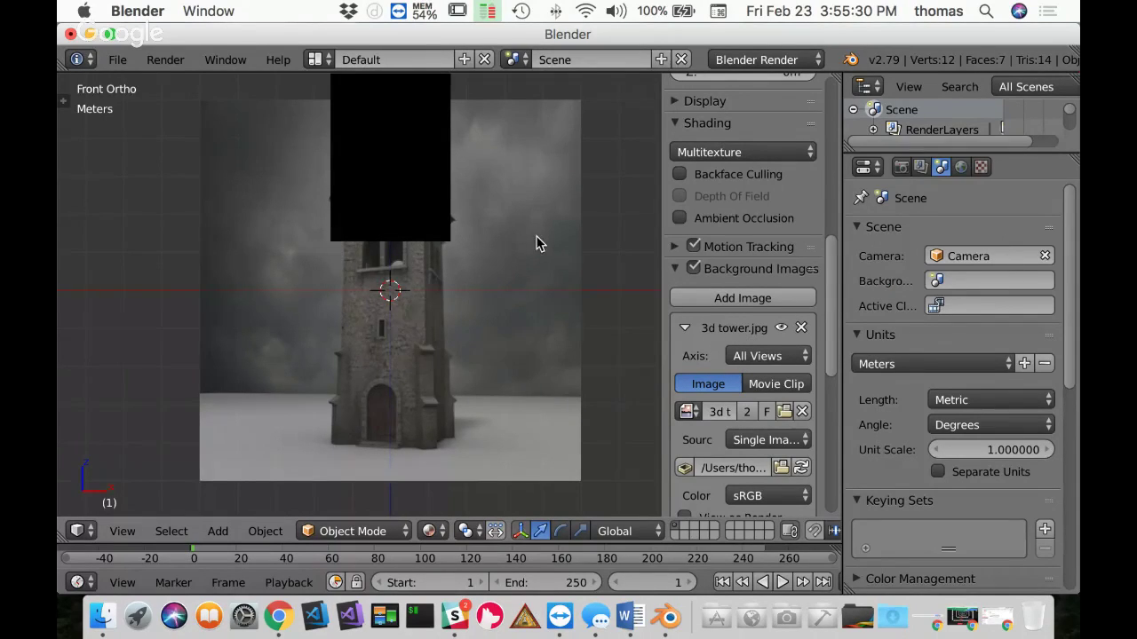
middle_click_drag(539, 244, 459, 288)
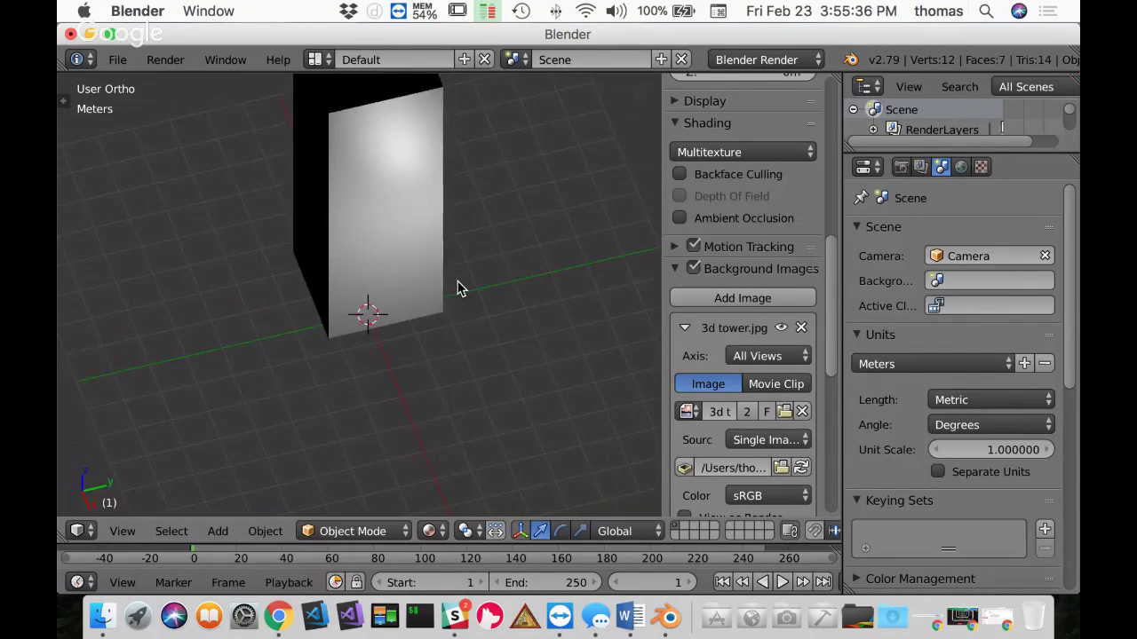
key("KP_1")
key("KP_3")
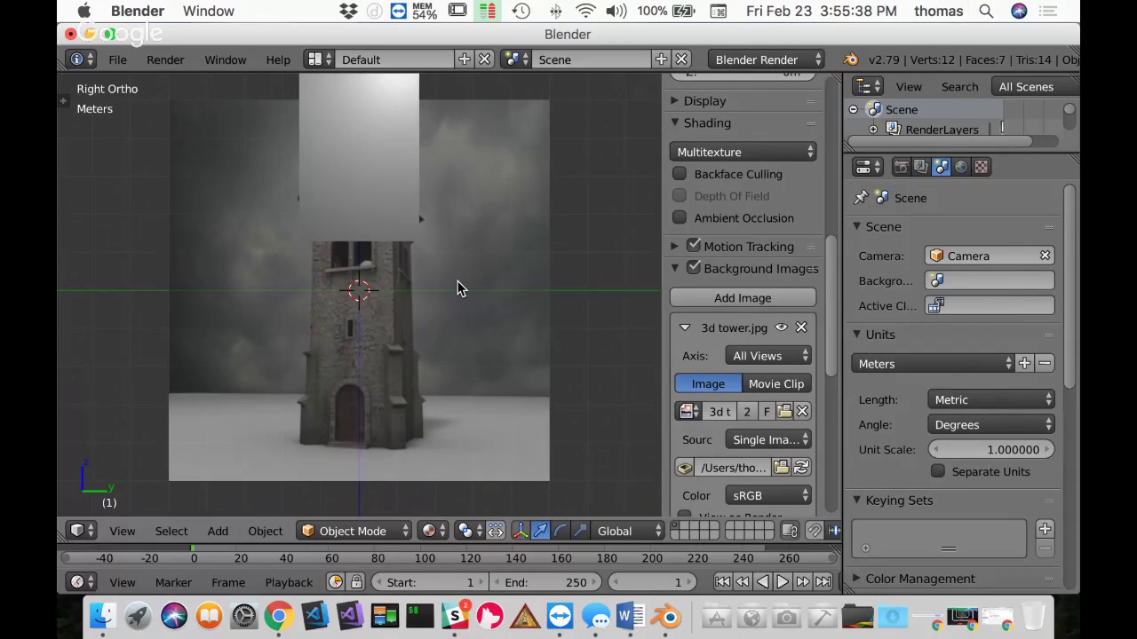
key("KP_7")
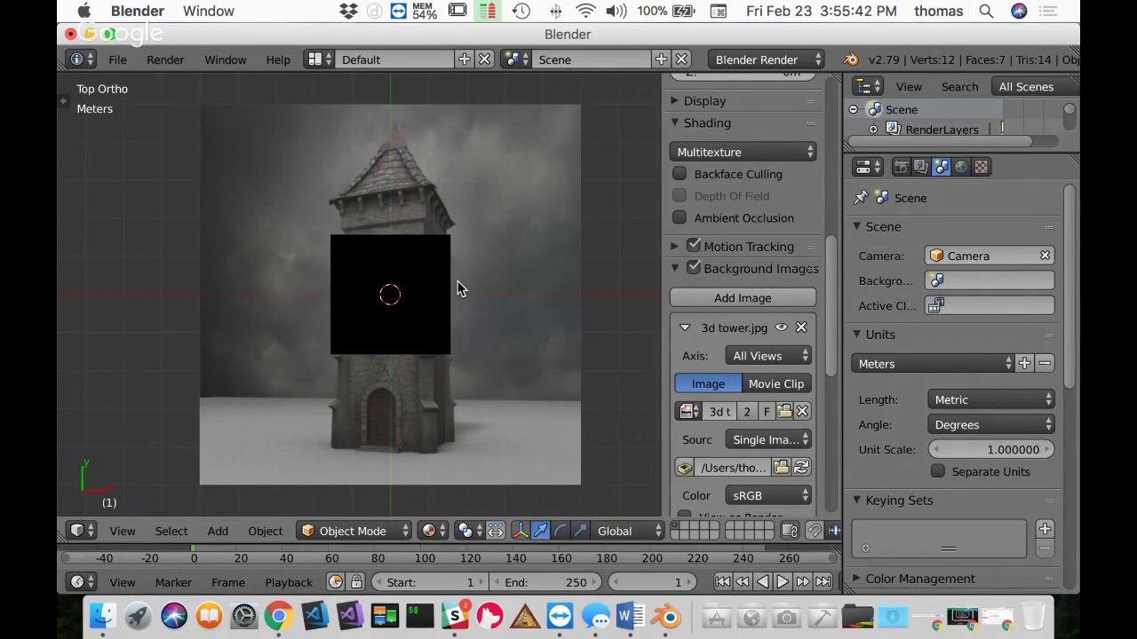
key("KP_1")
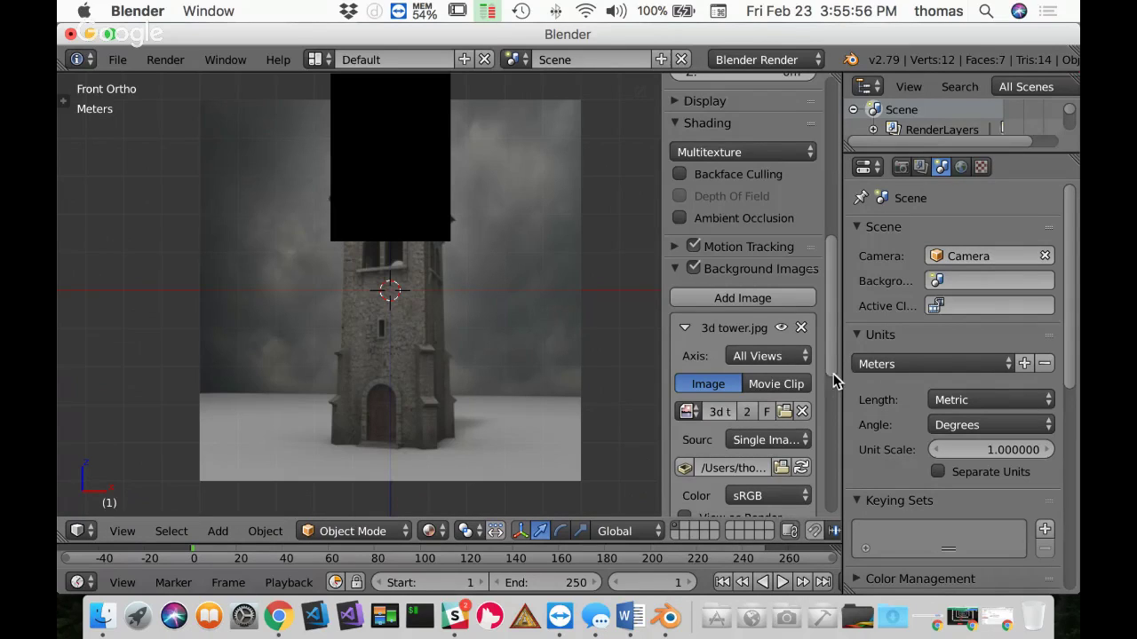
Step: Widen the sidebar and set the background image size to 15
scroll(757, 334, "down", 2)
scroll(757, 334, "down", 6)
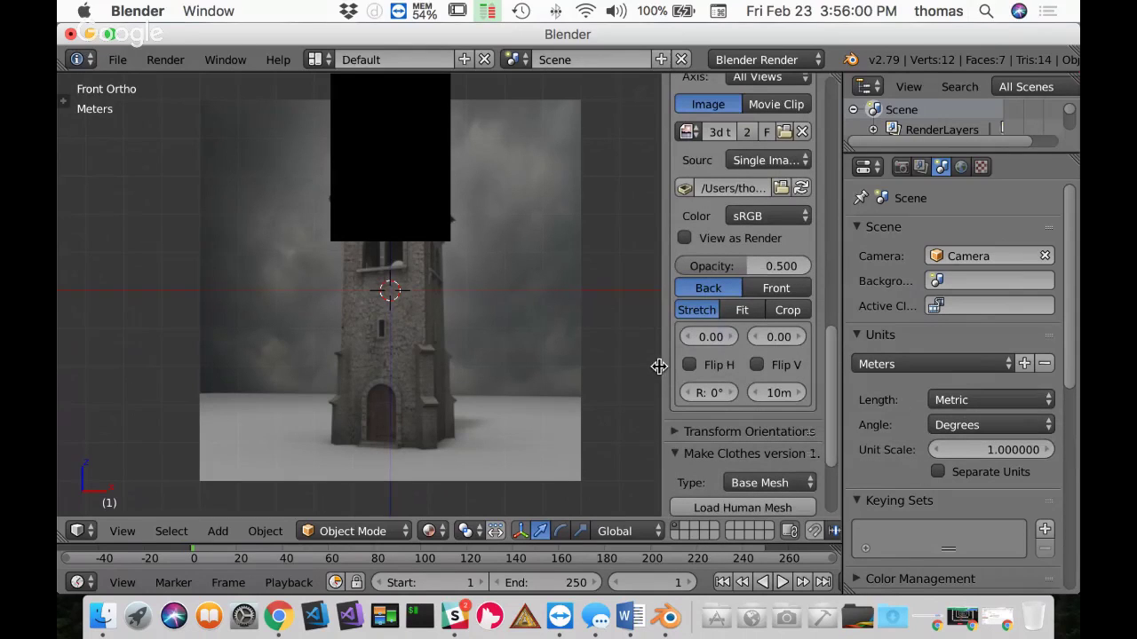
left_click_drag(664, 368, 563, 364)
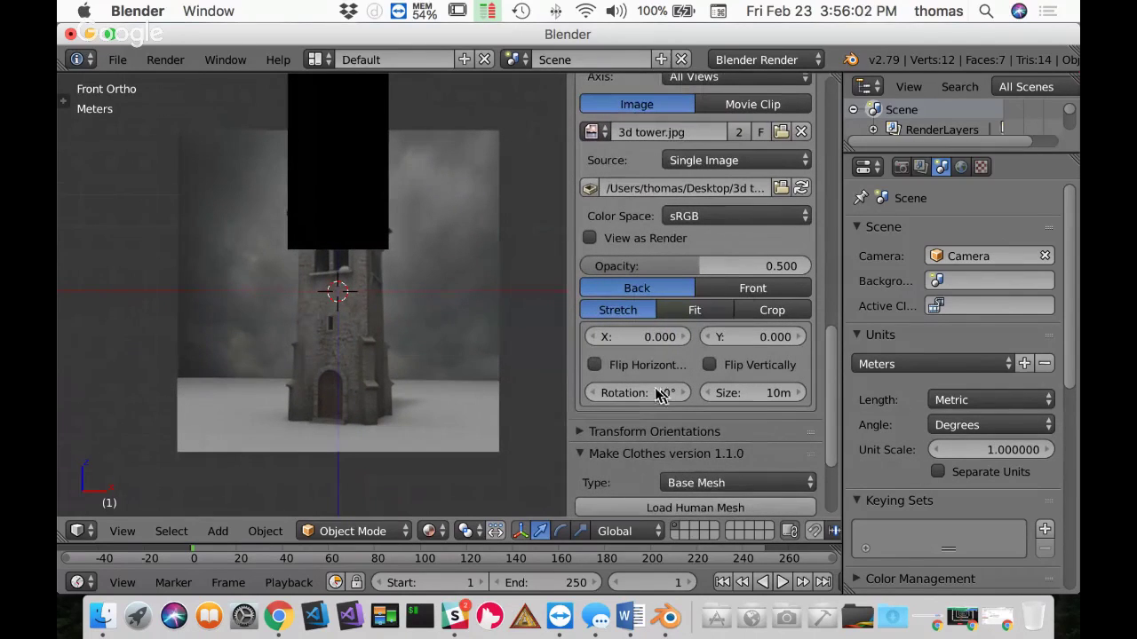
left_click(763, 397)
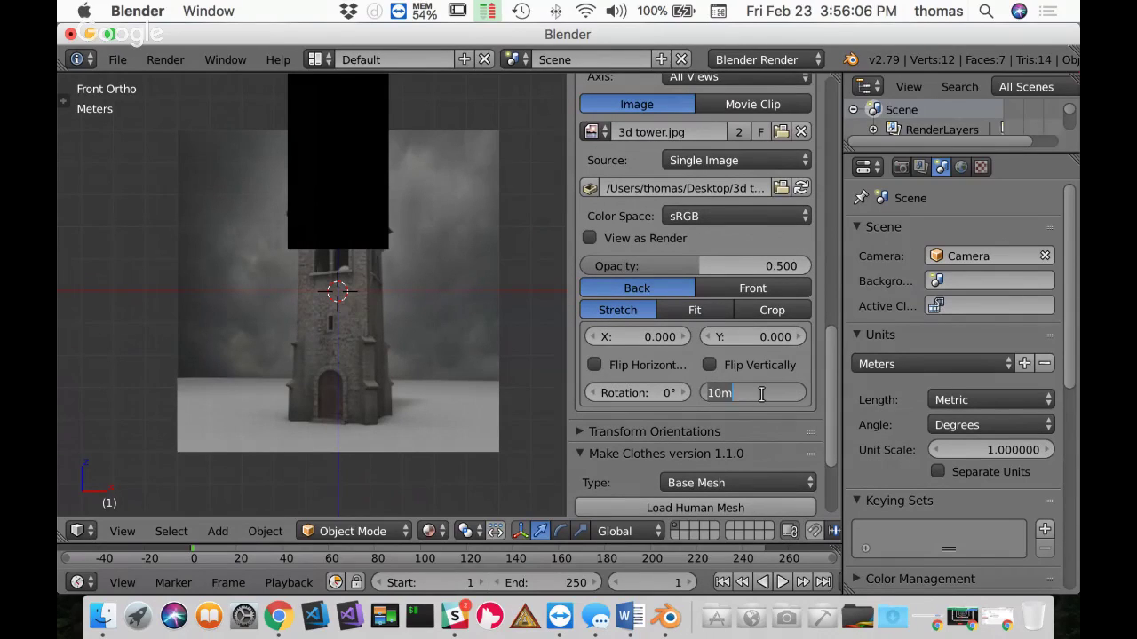
type("15")
key("Return")
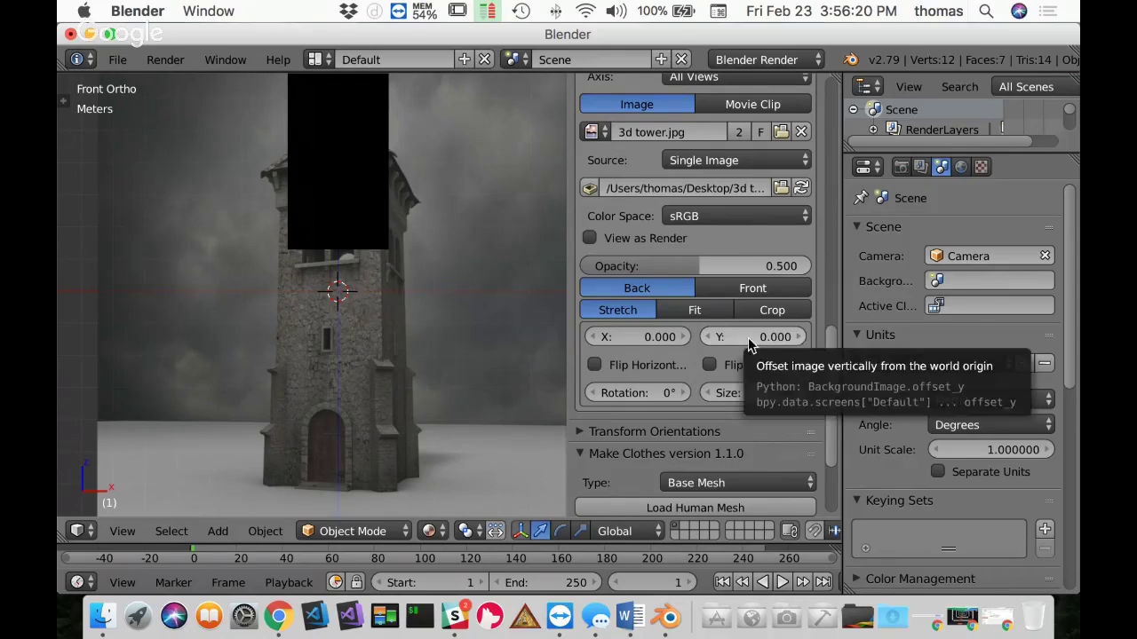
Step: Raise the background image with a Y offset of 7.4
left_click_drag(753, 343, 791, 348)
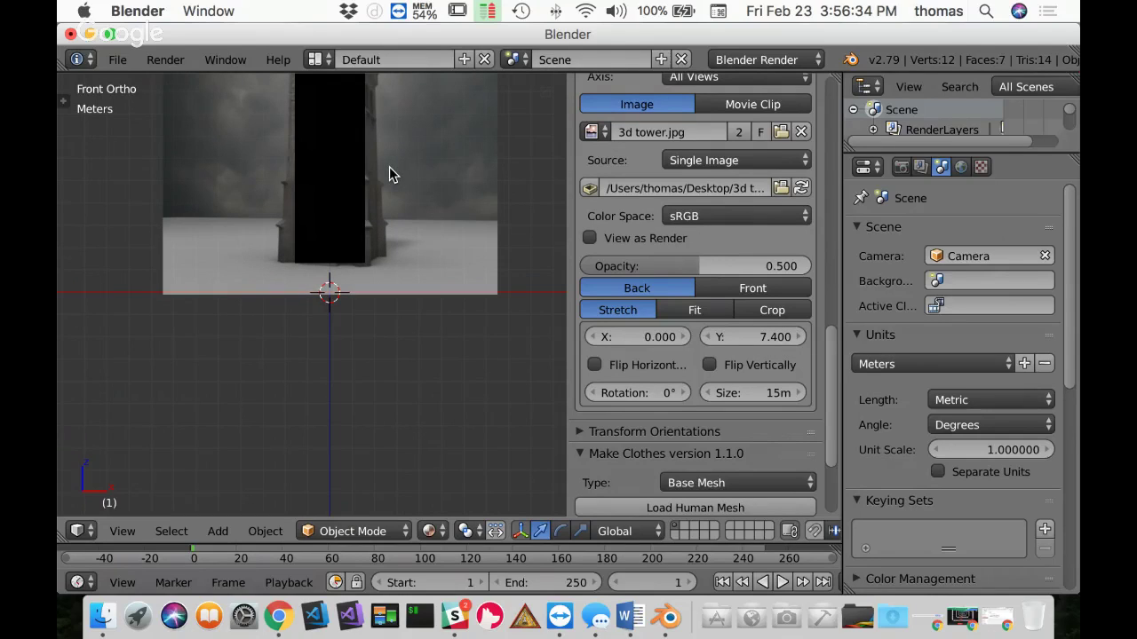
middle_click_drag(349, 185, 377, 320, "shift")
scroll(380, 319, "up", 3)
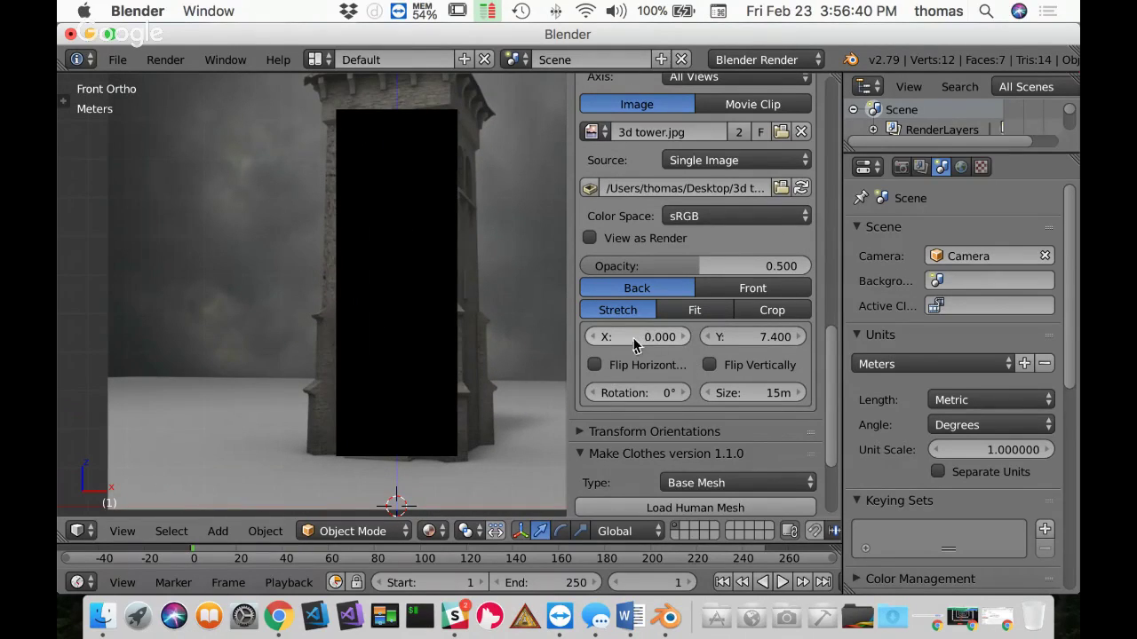
Step: Set the background image X offset to 0.25
mouse_move(653, 337)
left_mouse_down()
mouse_move(640, 337)
mouse_move(662, 343)
left_mouse_up()
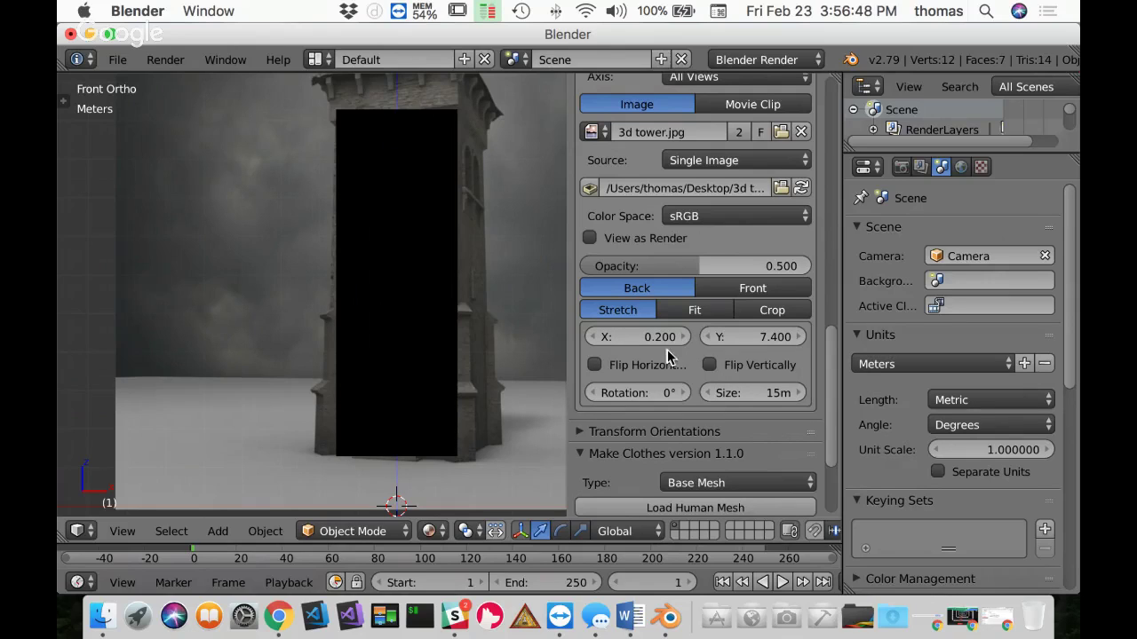
left_click(654, 340)
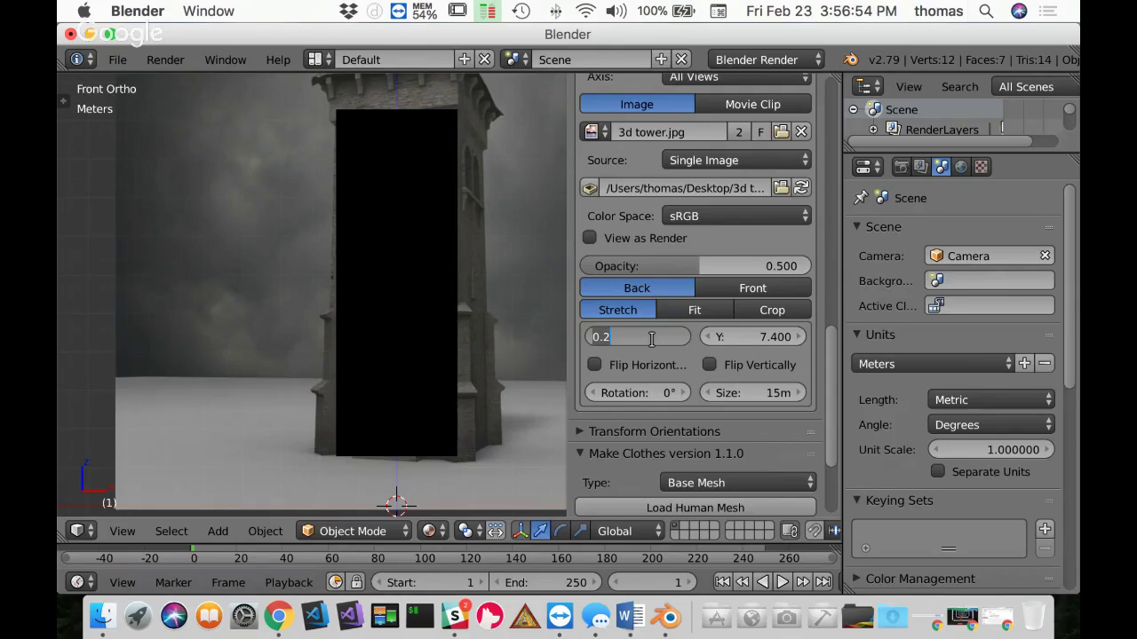
key("BackSpace")
type(".25")
key("Return")
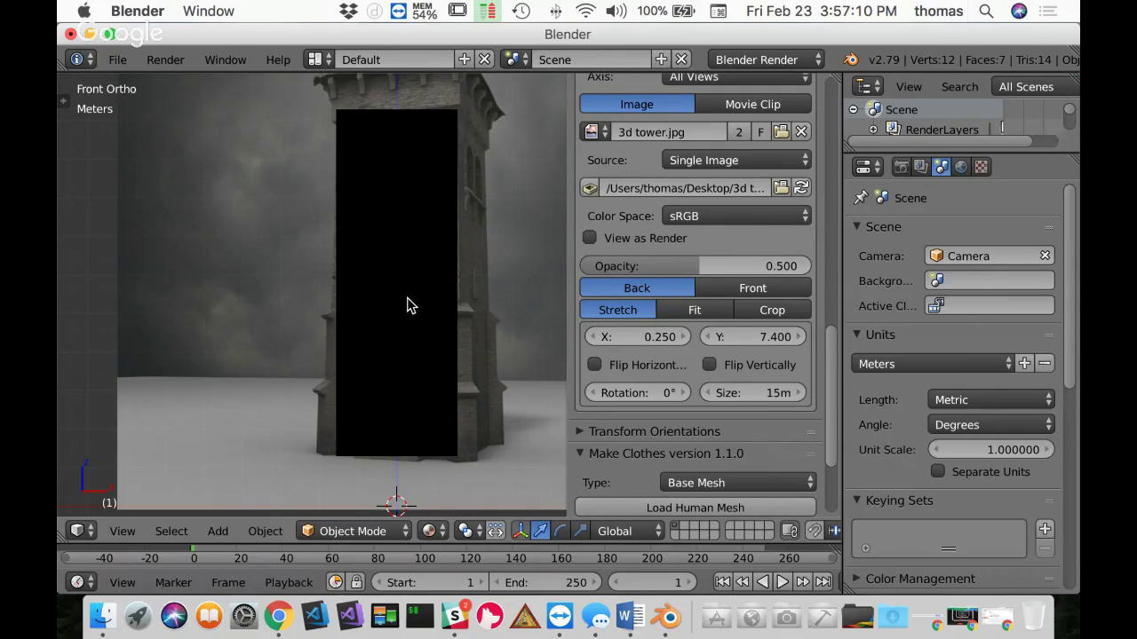
Step: Show the box as wireframe, set background opacity to 0.5 and hide the sidebar
key("z")
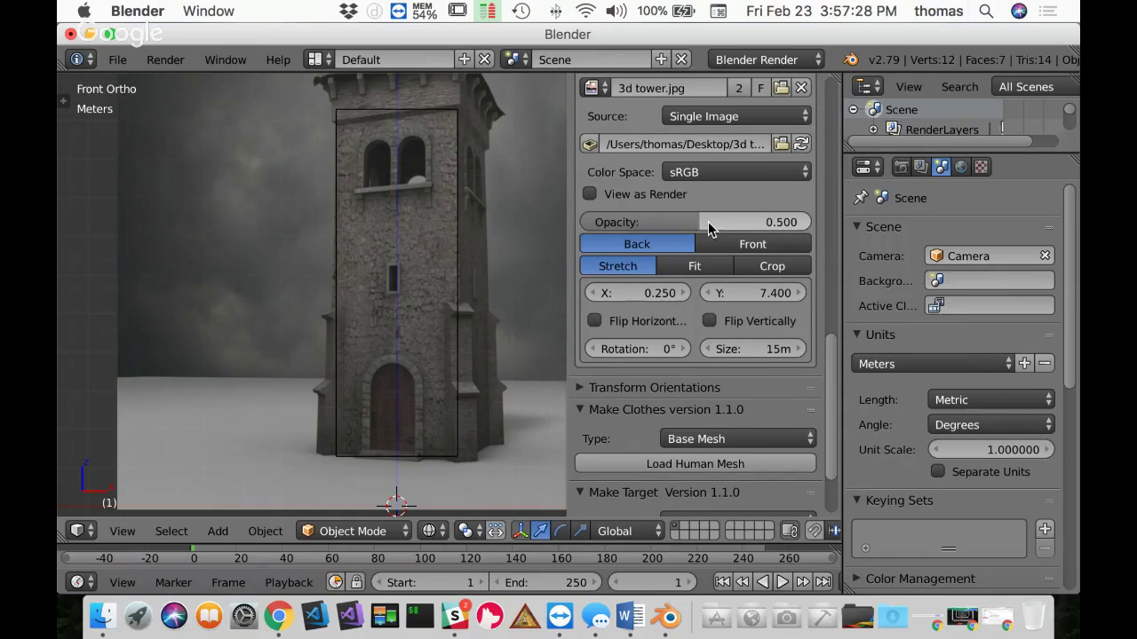
mouse_move(703, 228)
left_mouse_down()
mouse_move(645, 243)
mouse_move(684, 226)
mouse_move(767, 219)
mouse_move(662, 222)
mouse_move(731, 219)
mouse_move(697, 217)
left_mouse_up()
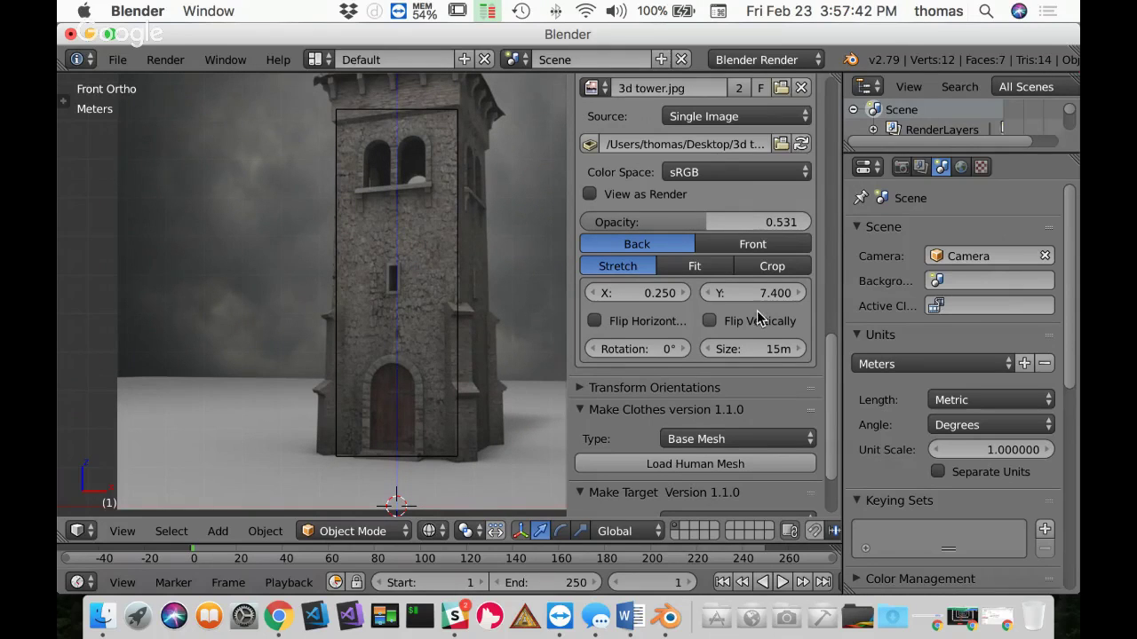
left_click(770, 223)
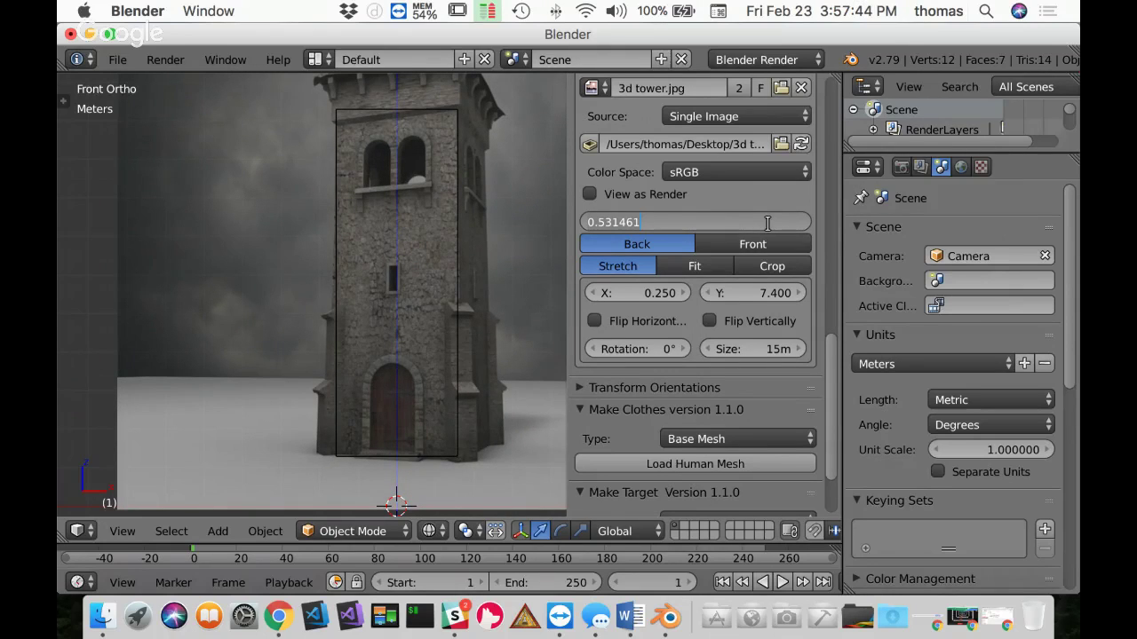
key("BackSpace")
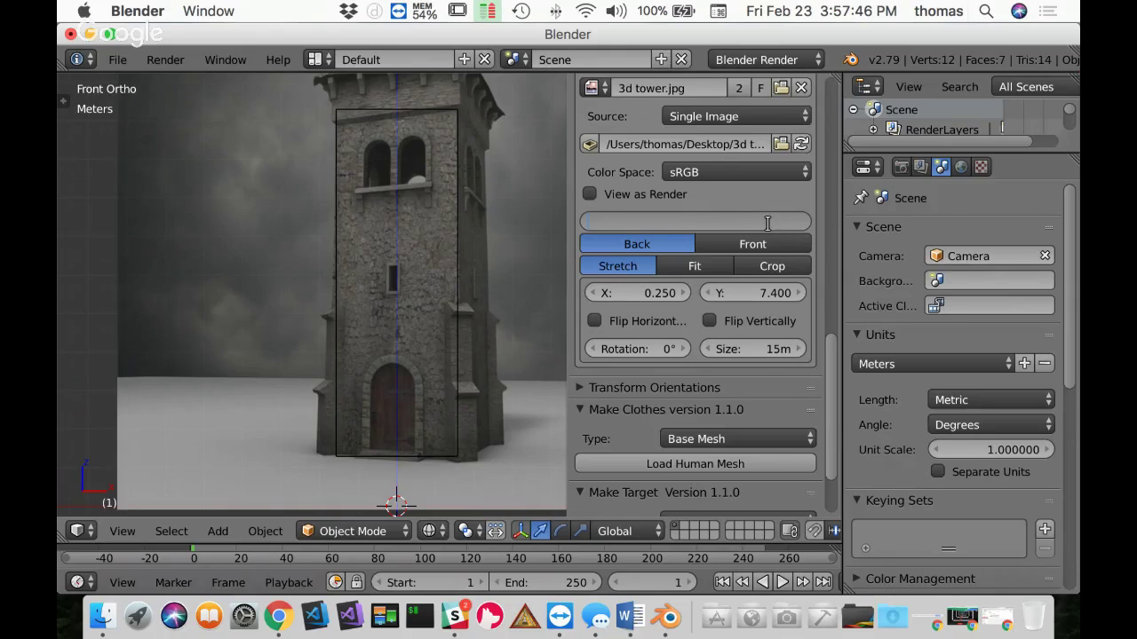
type(".5")
key("Return")
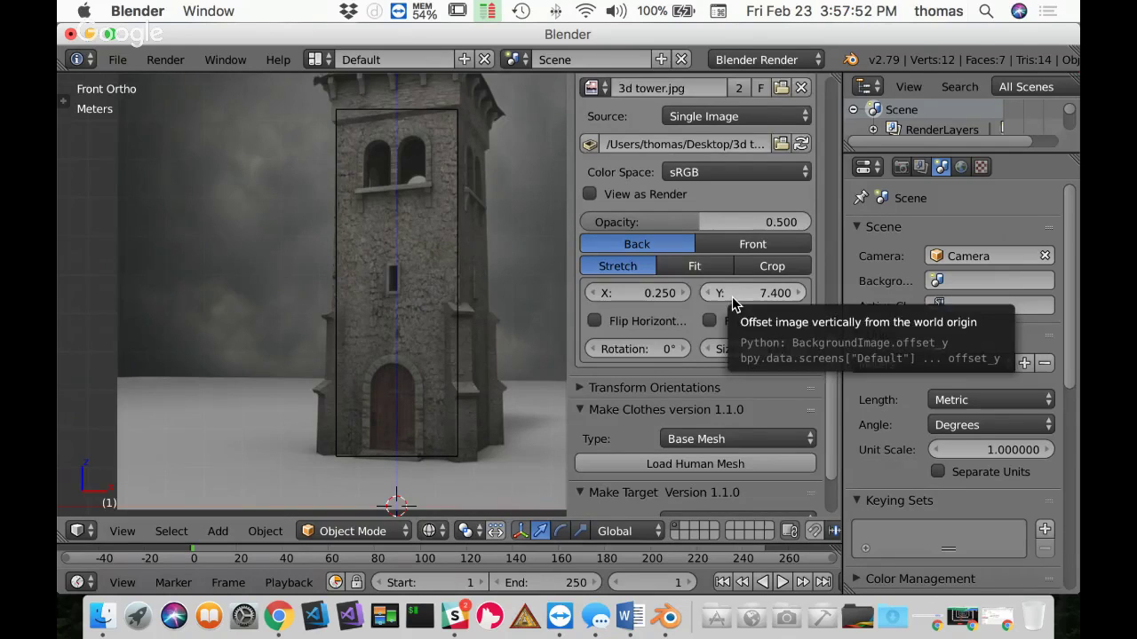
key("n")
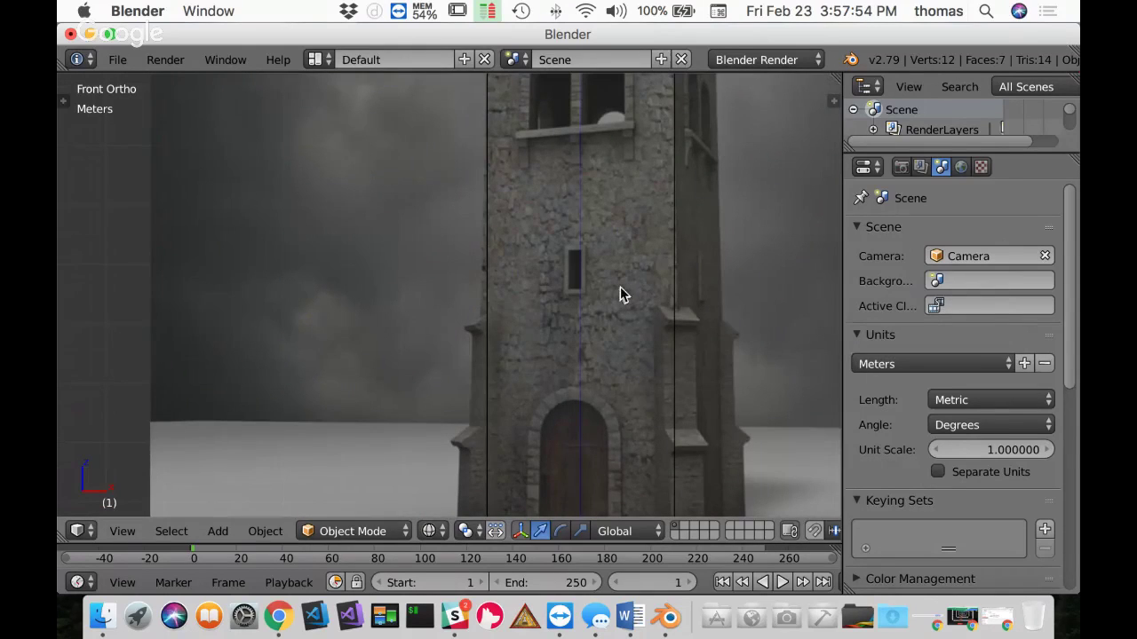
scroll(599, 329, "down", 4)
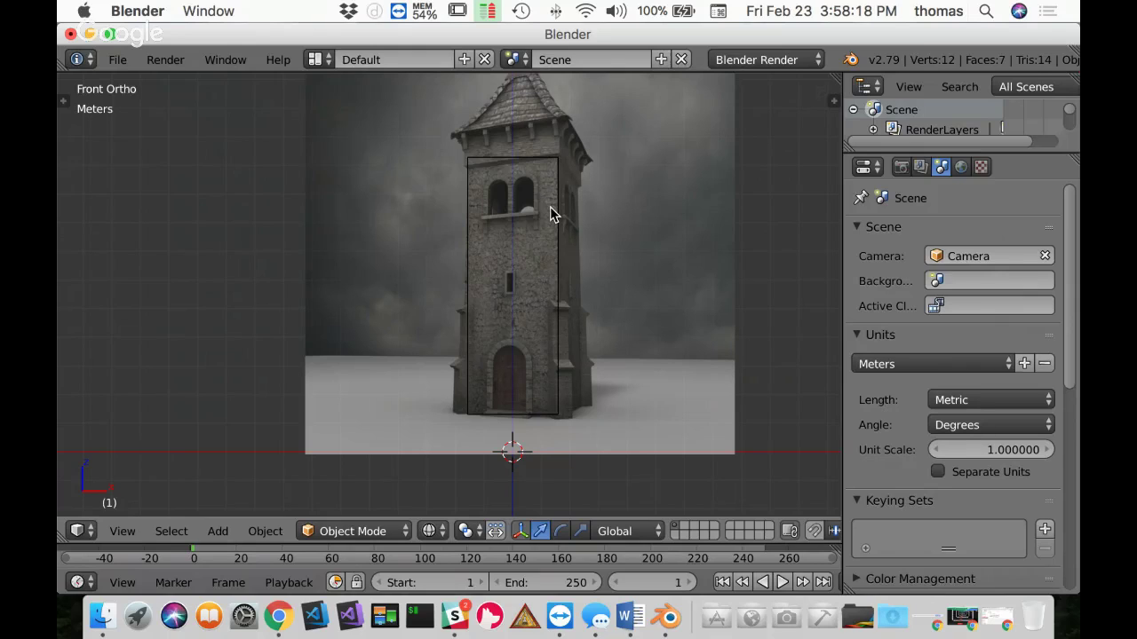
Step: Select the whole Cube mesh in Edit Mode and subdivide it once
right_click(471, 209)
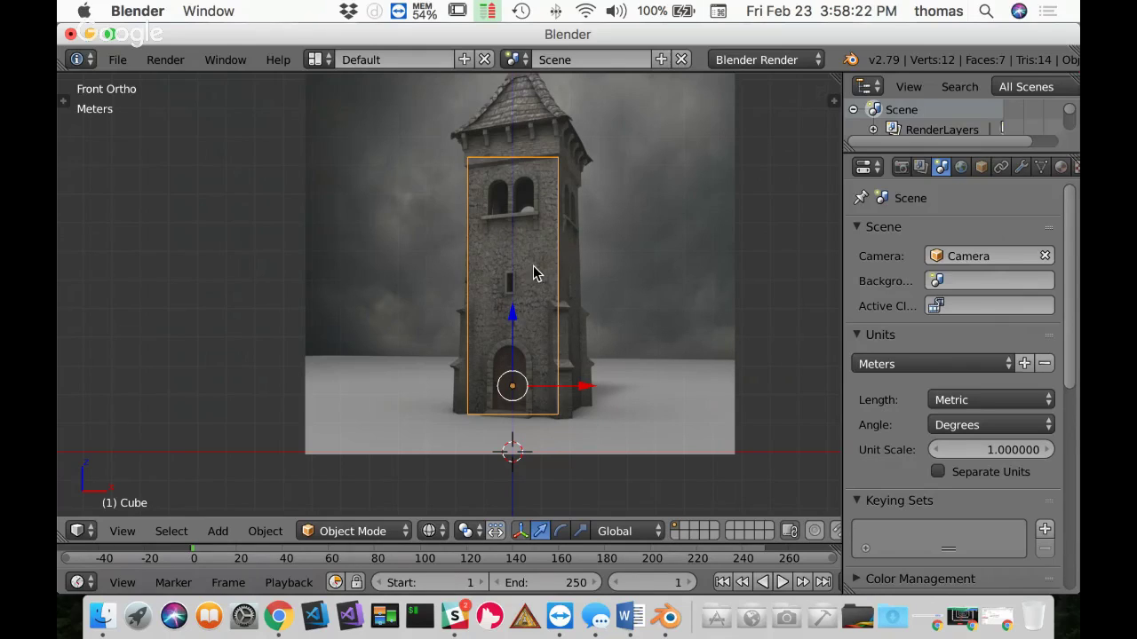
key("Tab")
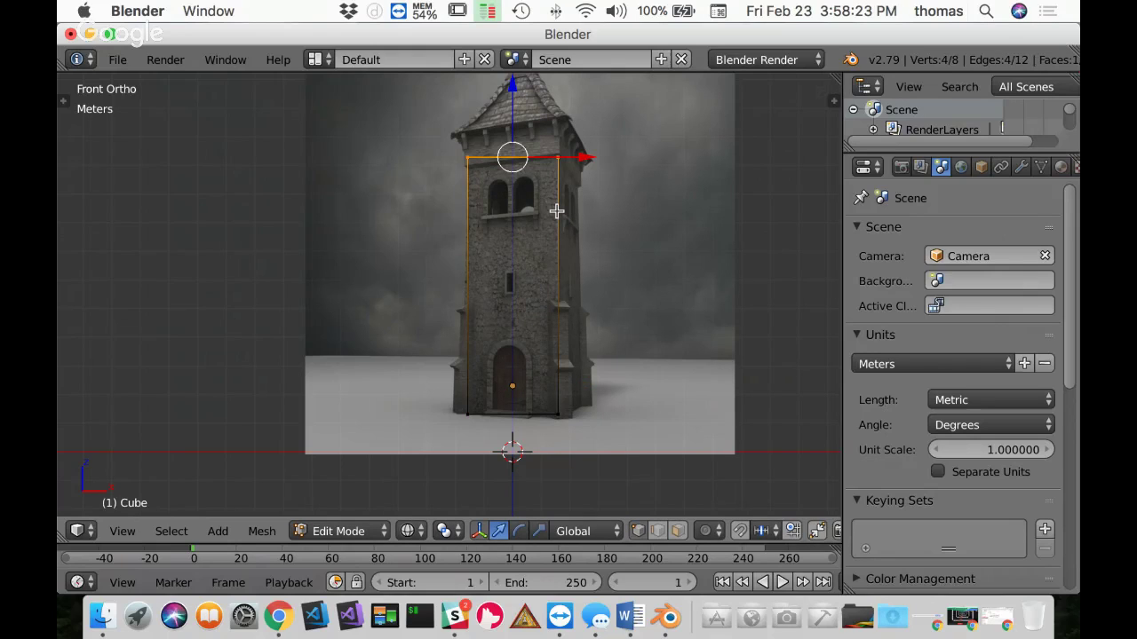
key("a")
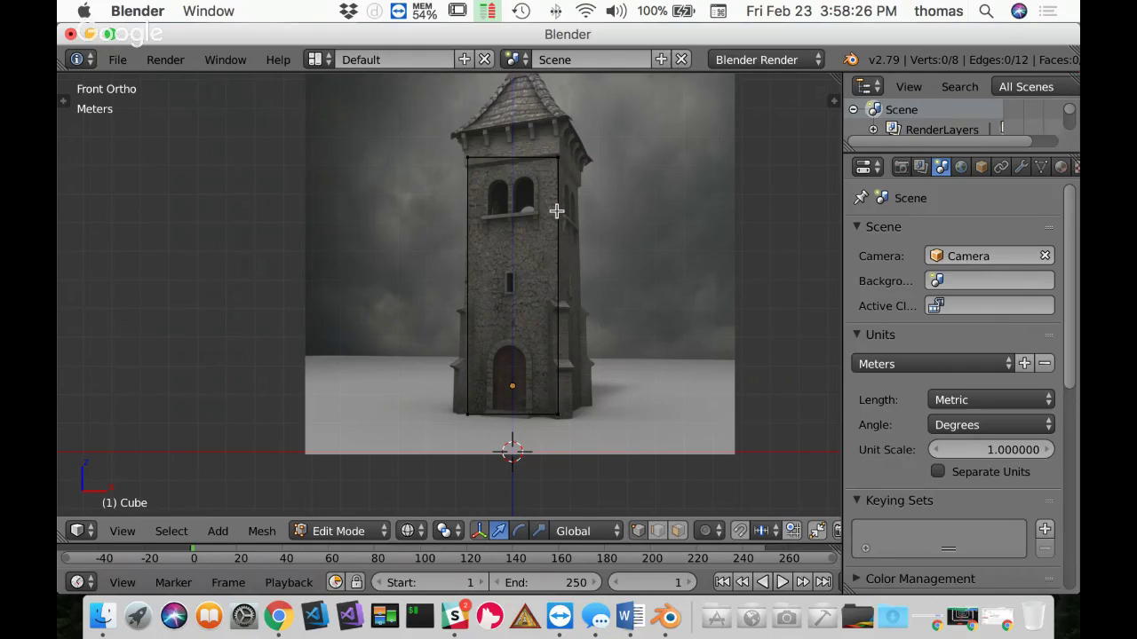
key("a")
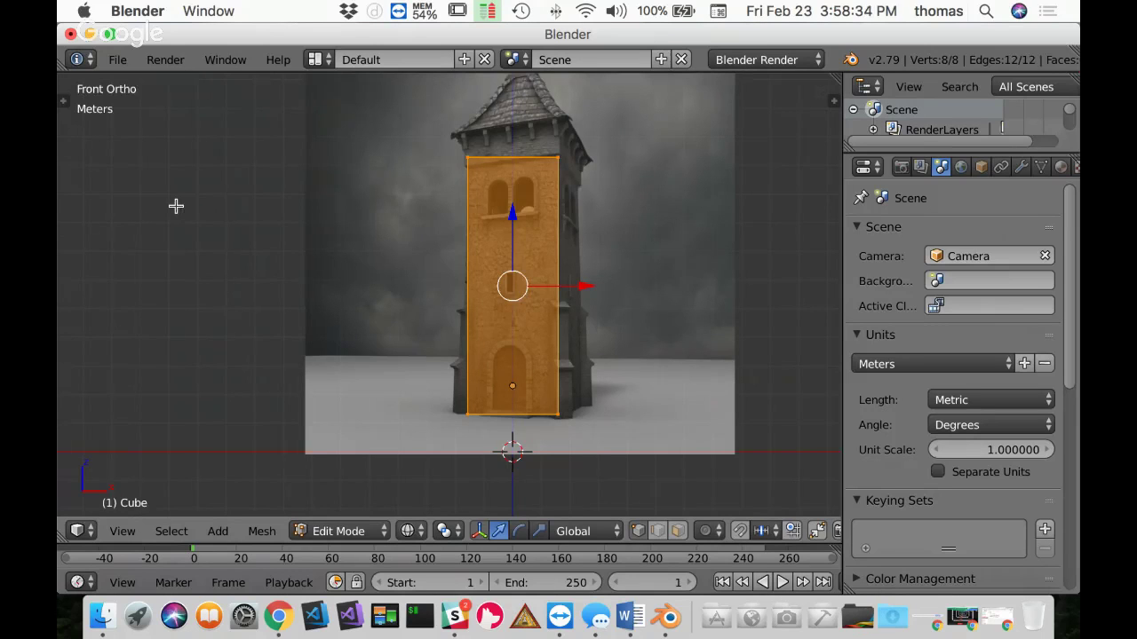
key("t")
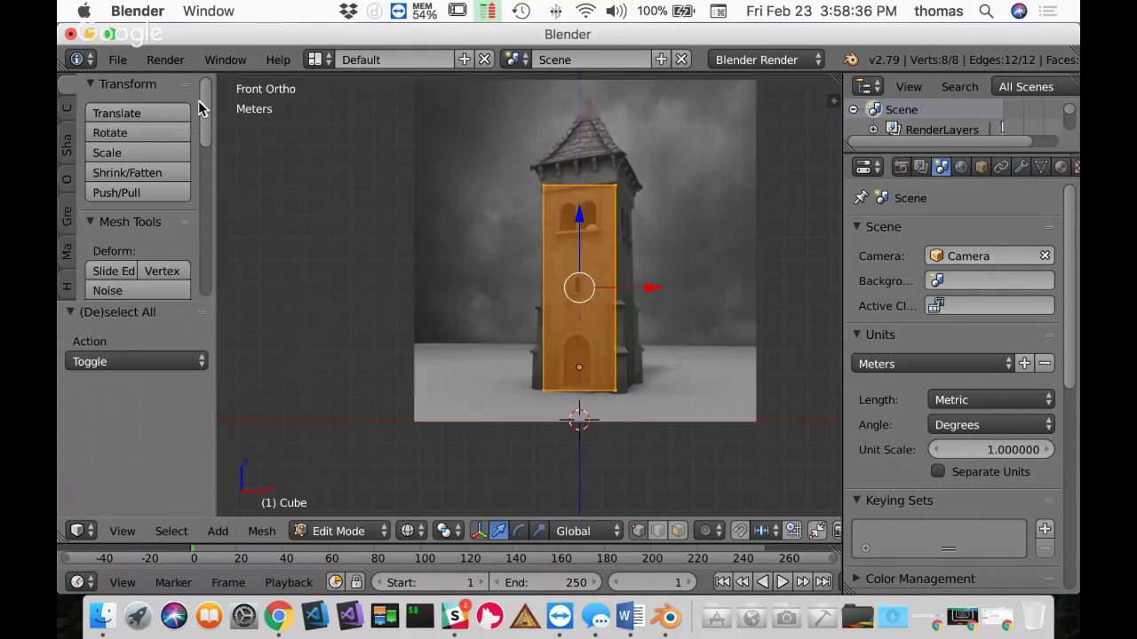
left_click_drag(210, 101, 218, 196)
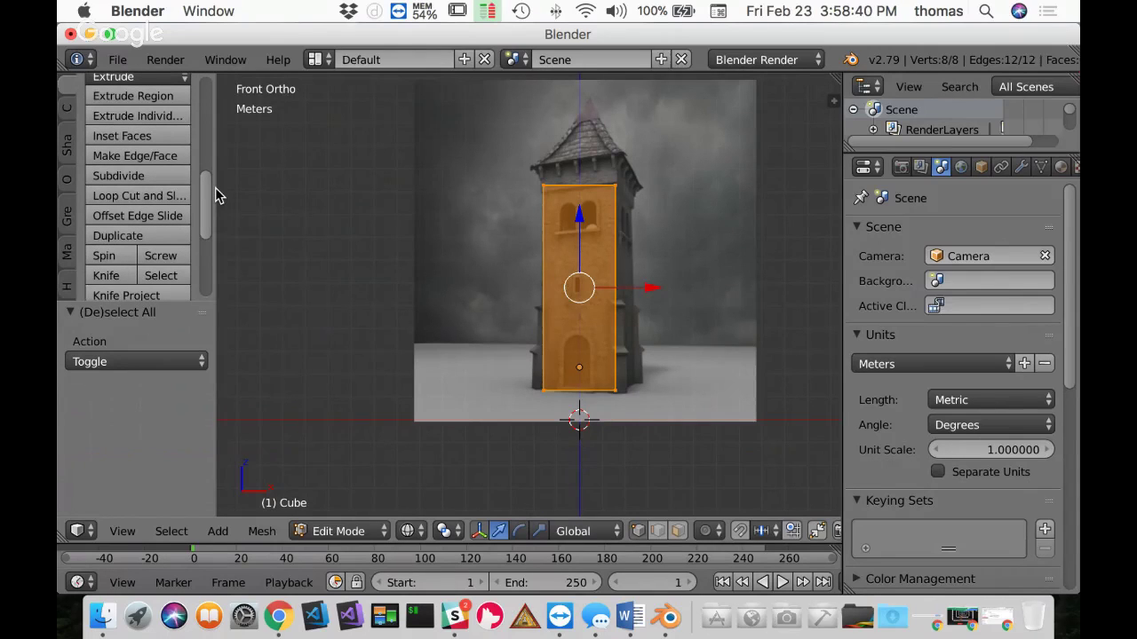
left_click(137, 176)
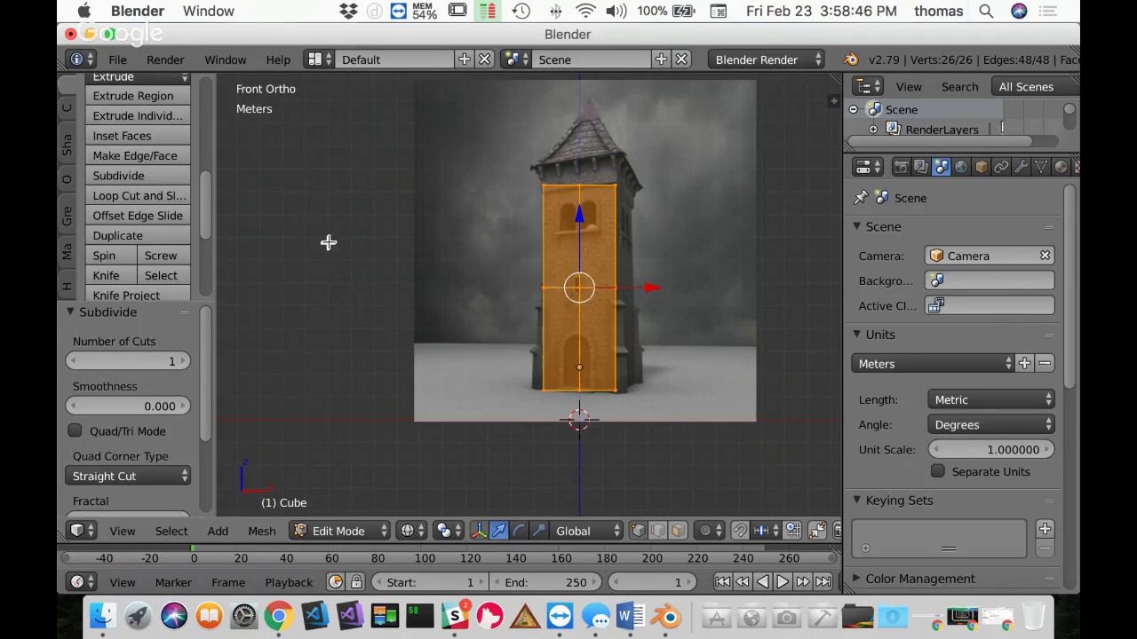
key("t")
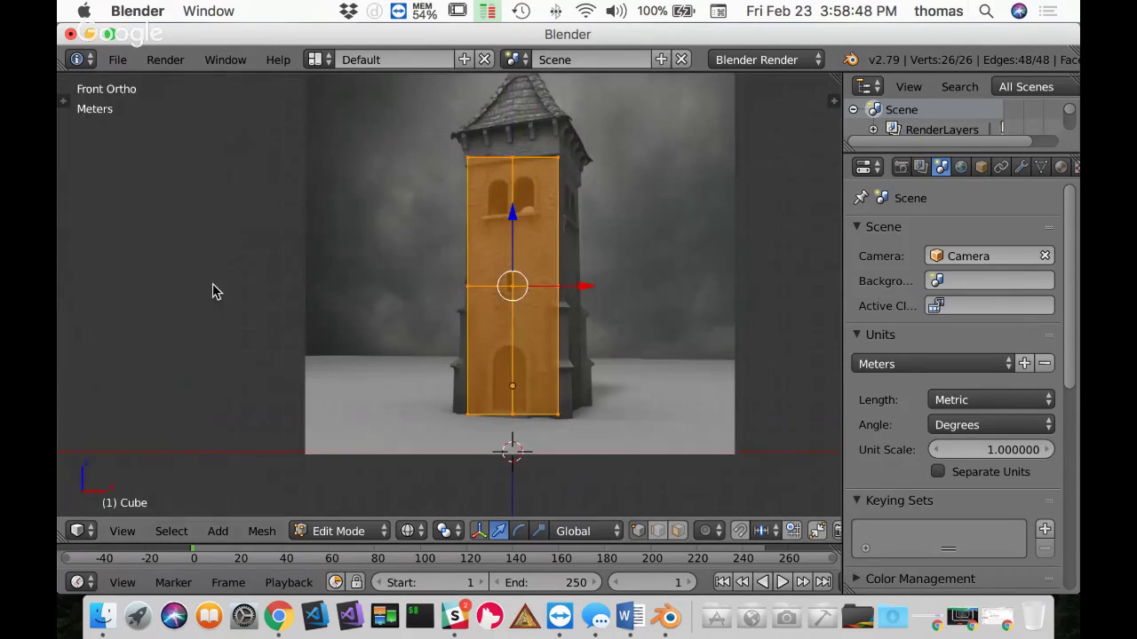
scroll(597, 364, "up", 1)
scroll(597, 364, "right", 3)
scroll(597, 364, "up", 2)
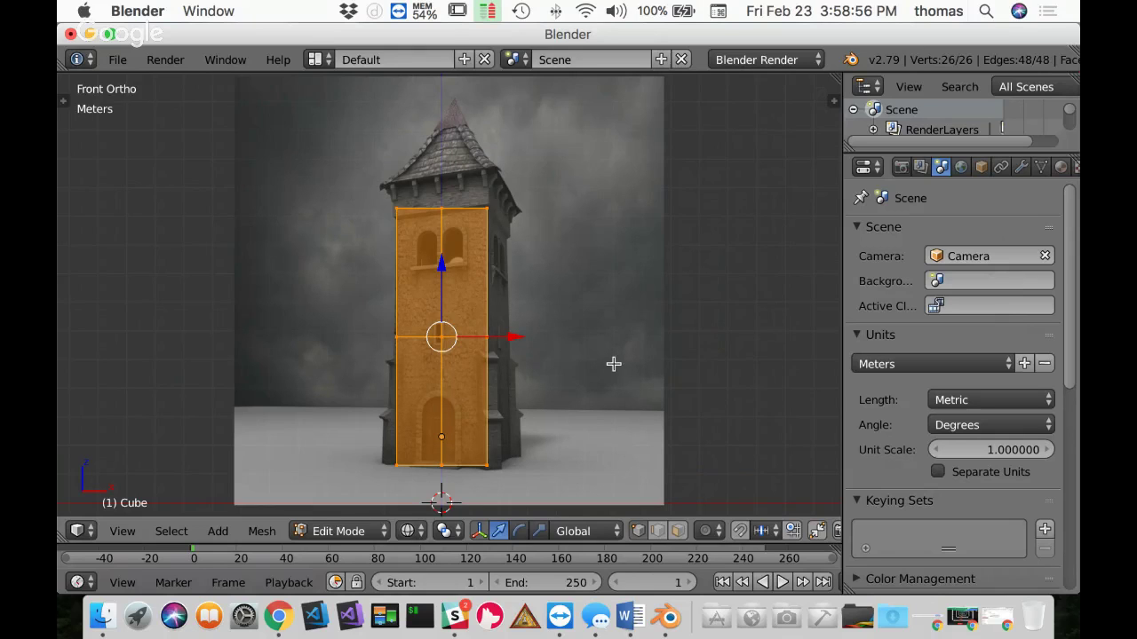
middle_click_drag(710, 350, 654, 390)
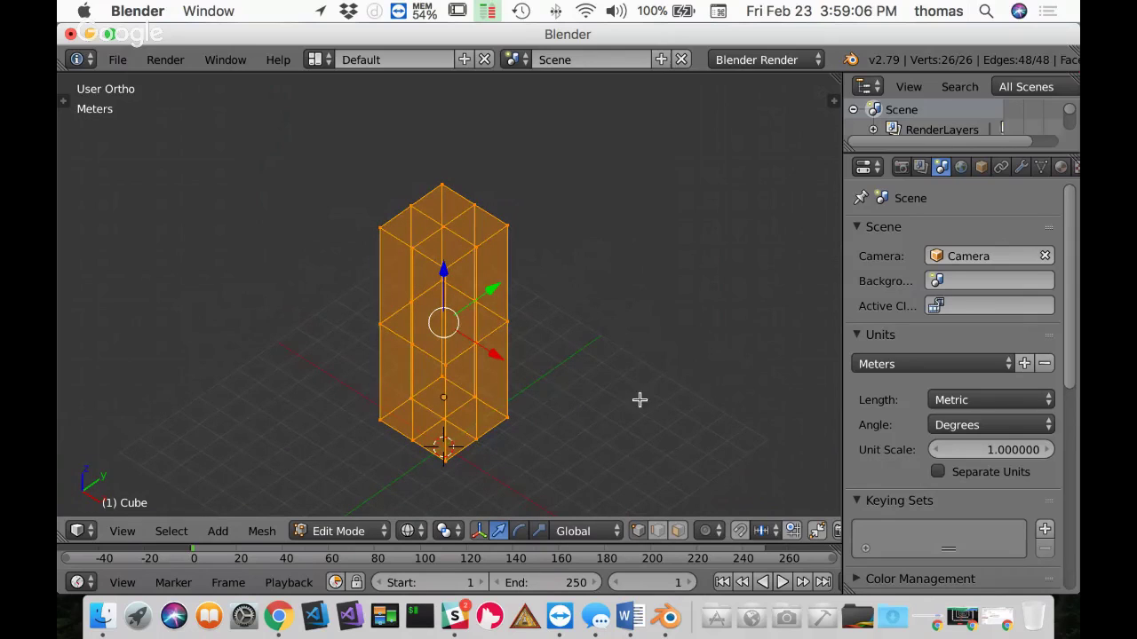
middle_click_drag(556, 269, 581, 247)
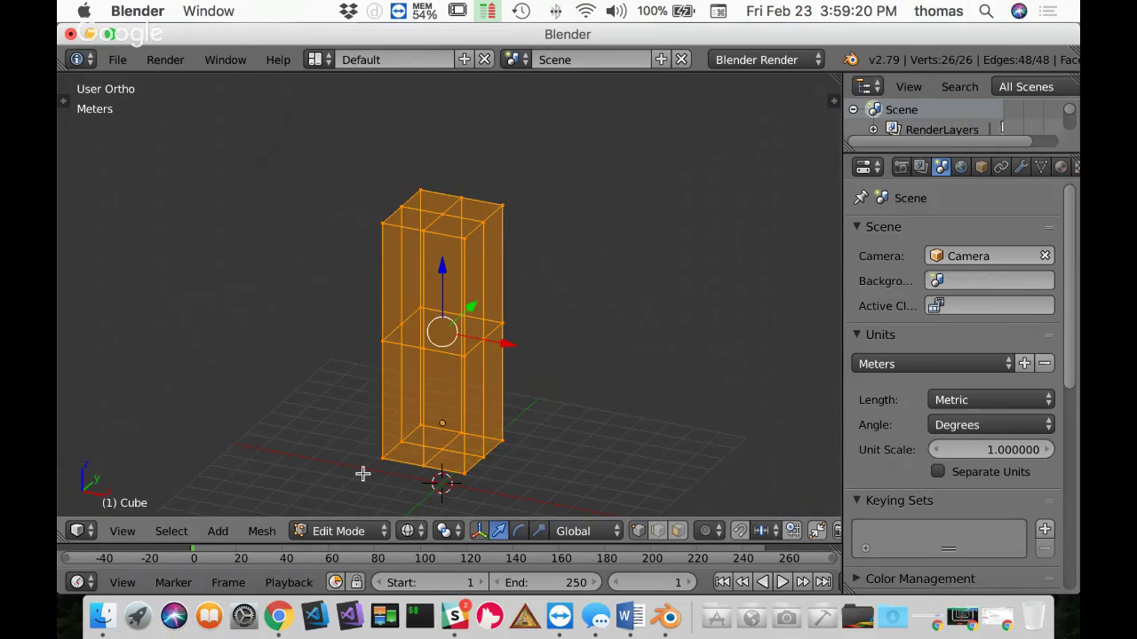
key("KP_1")
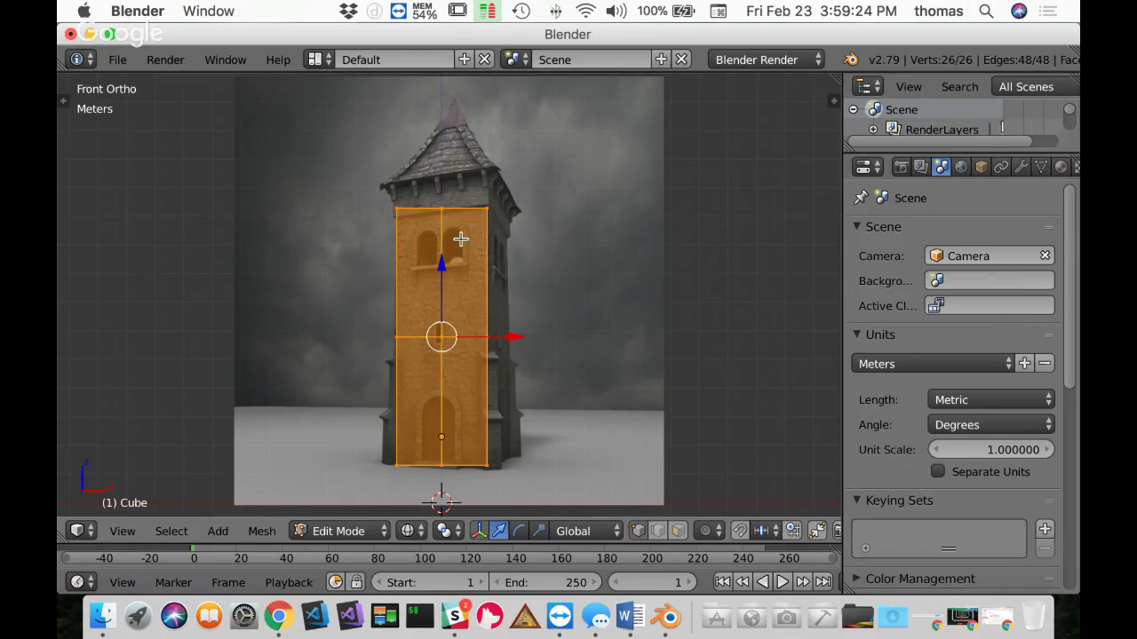
Step: Box-select and delete the left-half vertices, then select the remaining half mesh
key("a")
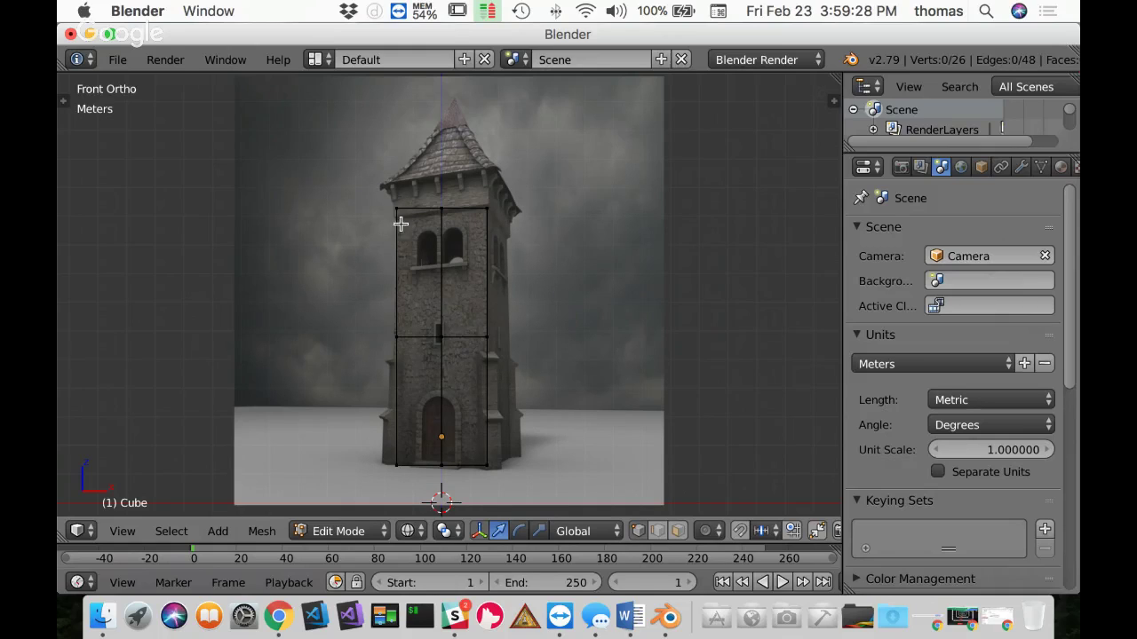
key("b")
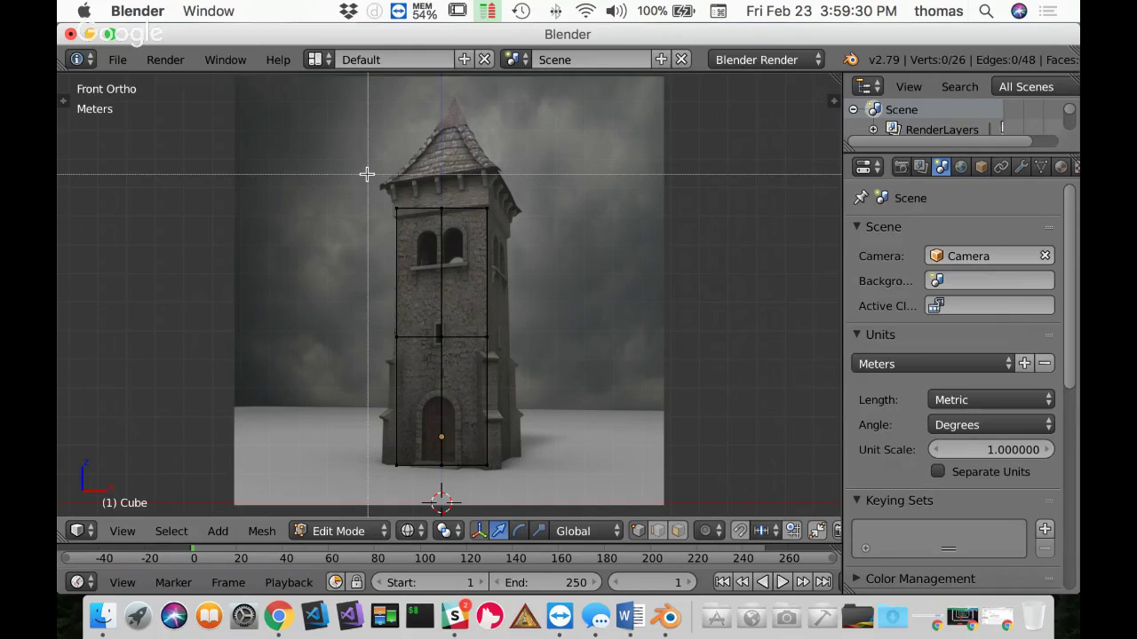
left_click_drag(367, 174, 417, 485)
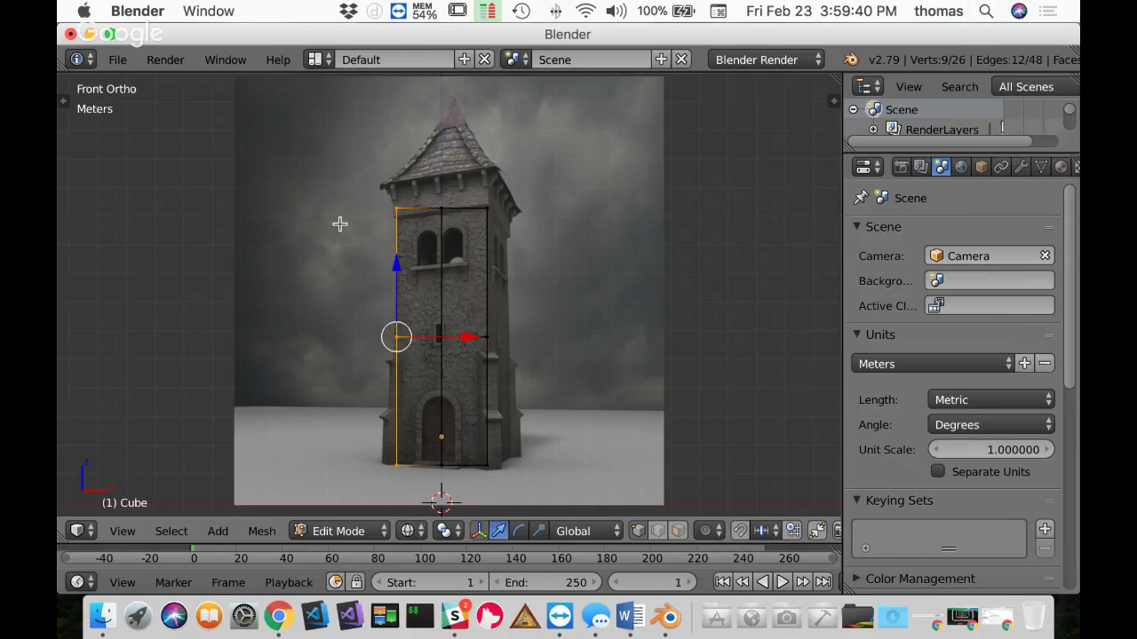
key("x")
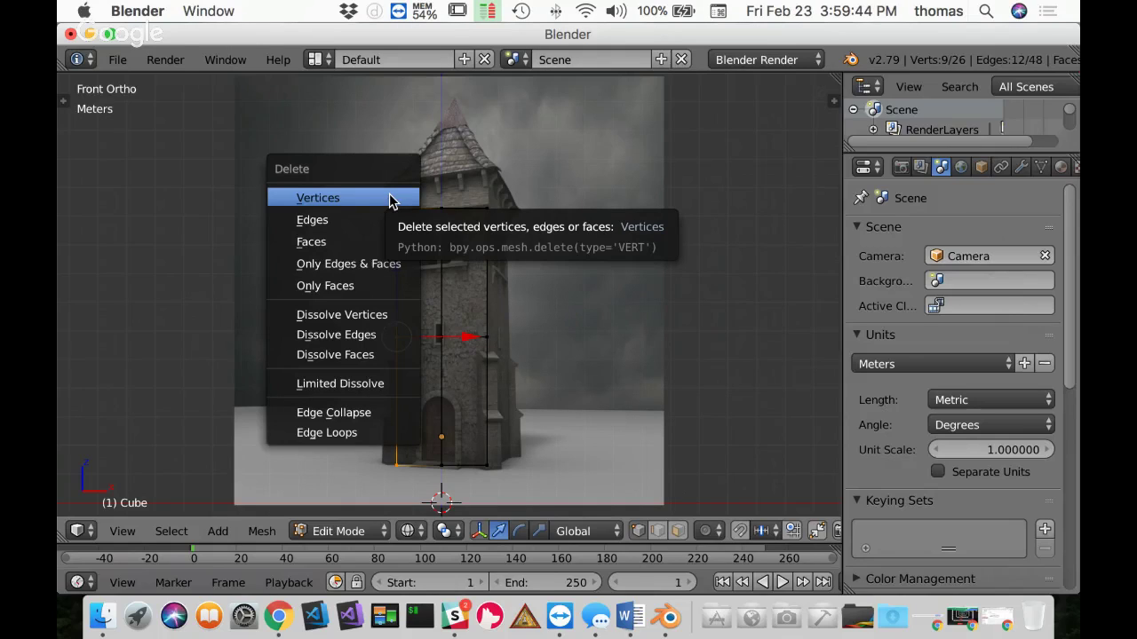
left_click(391, 201)
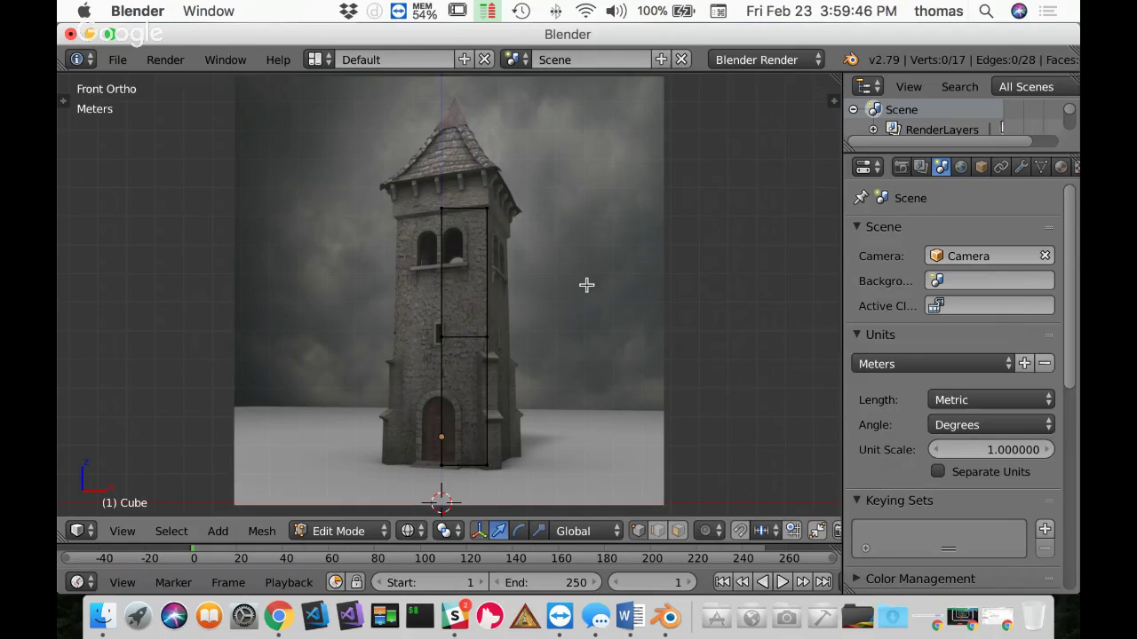
key("a")
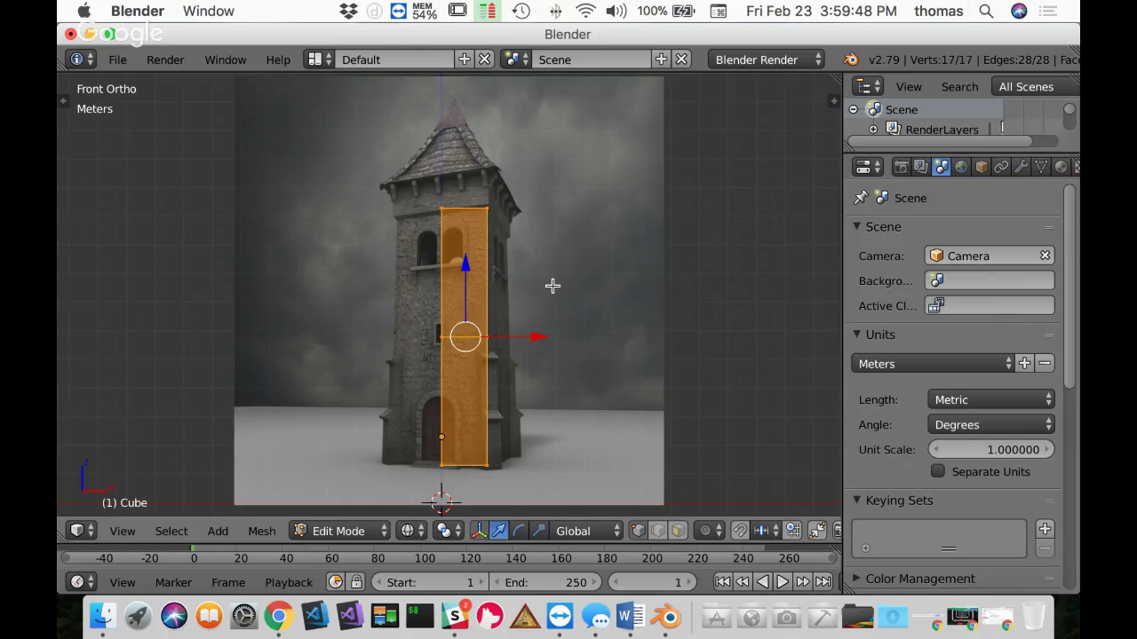
middle_click_drag(603, 255, 533, 311)
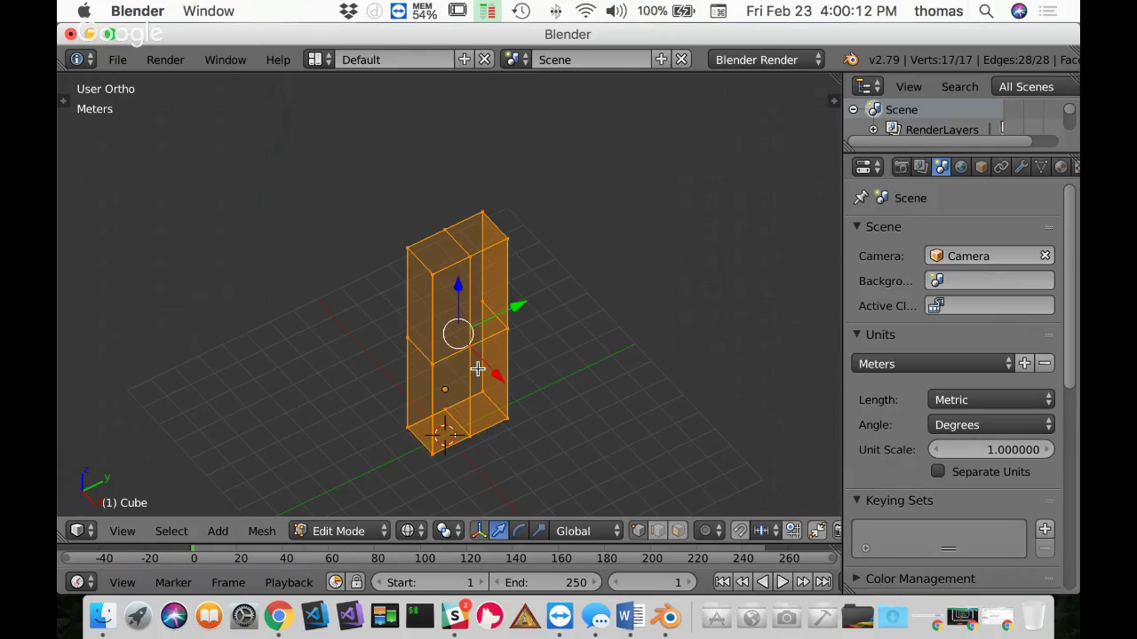
Step: Return to Front Ortho view and show the Cube's empty modifier stack
key("KP_1")
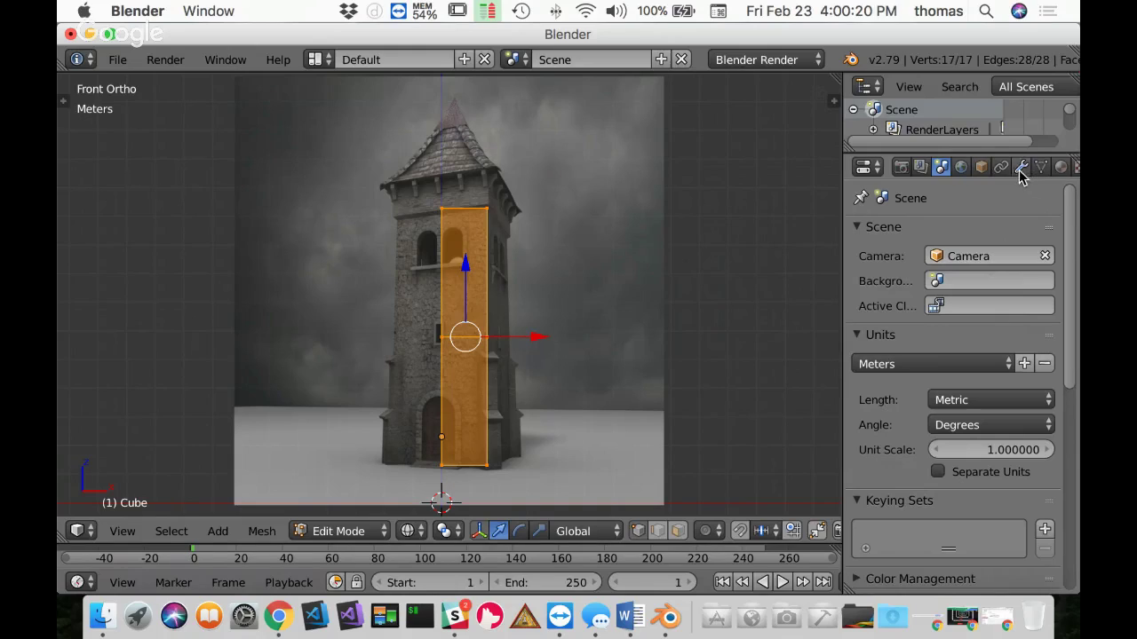
scroll(1017, 173, "right", 2)
scroll(1001, 170, "left", 1)
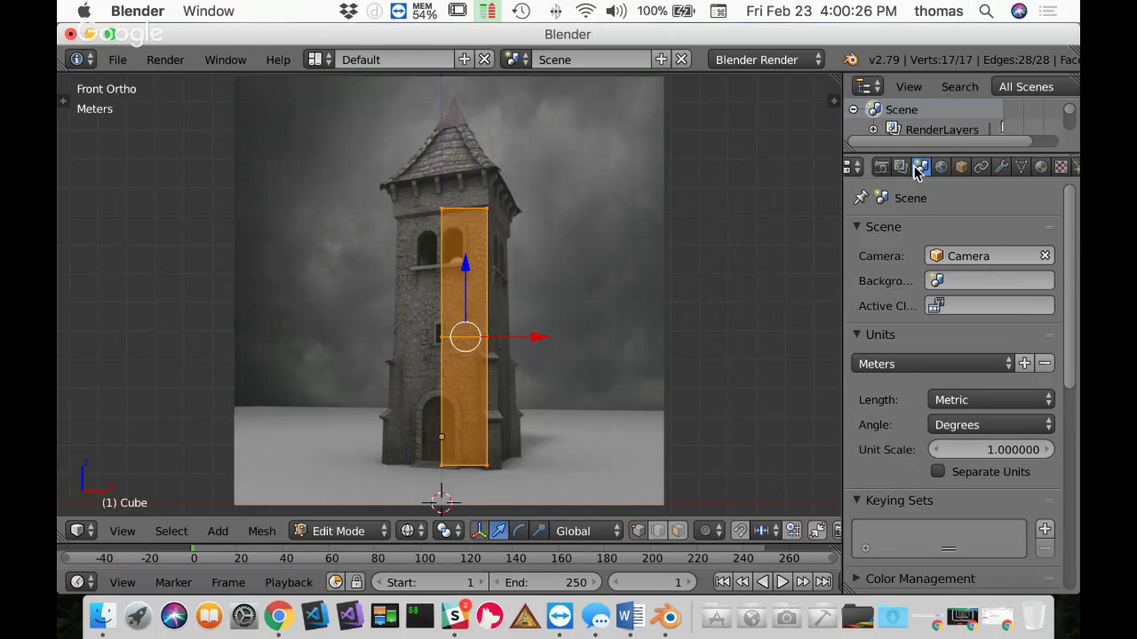
scroll(1013, 191, "down", 1)
scroll(1019, 183, "up", 1)
scroll(1019, 169, "down", 4)
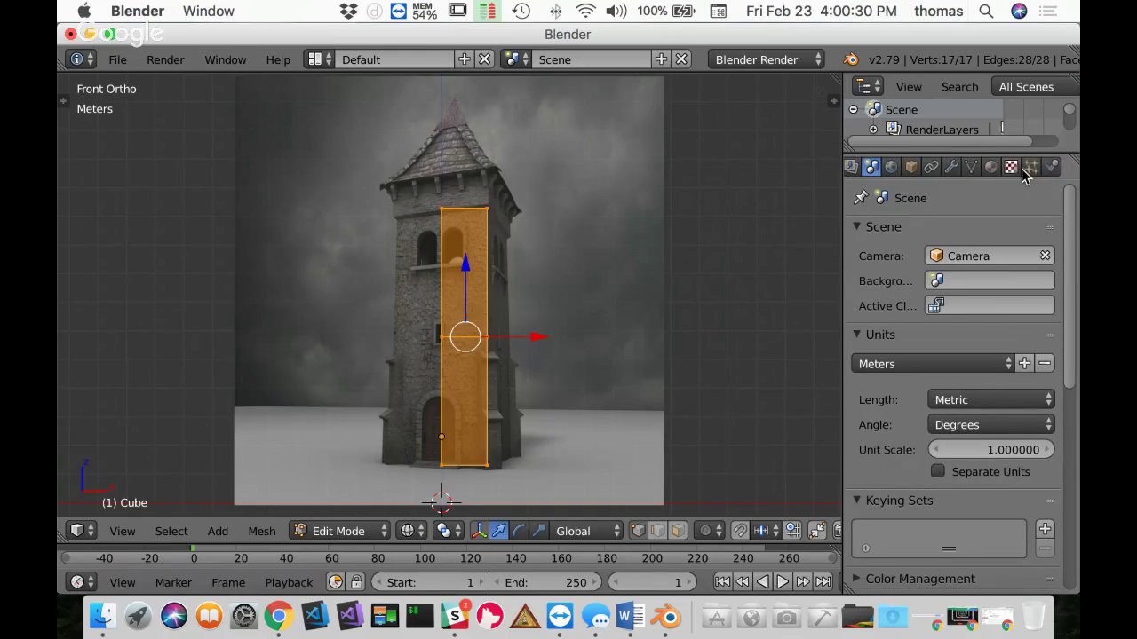
left_click(951, 169)
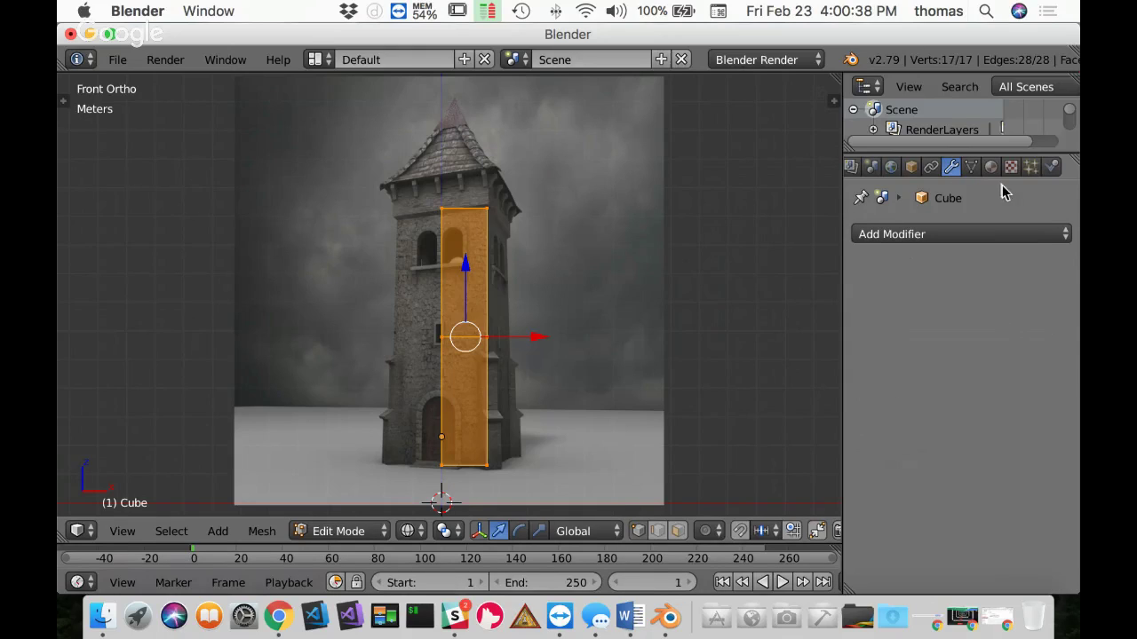
Step: Add an X-axis Mirror modifier to the half mesh and enable Clipping
left_click(913, 236)
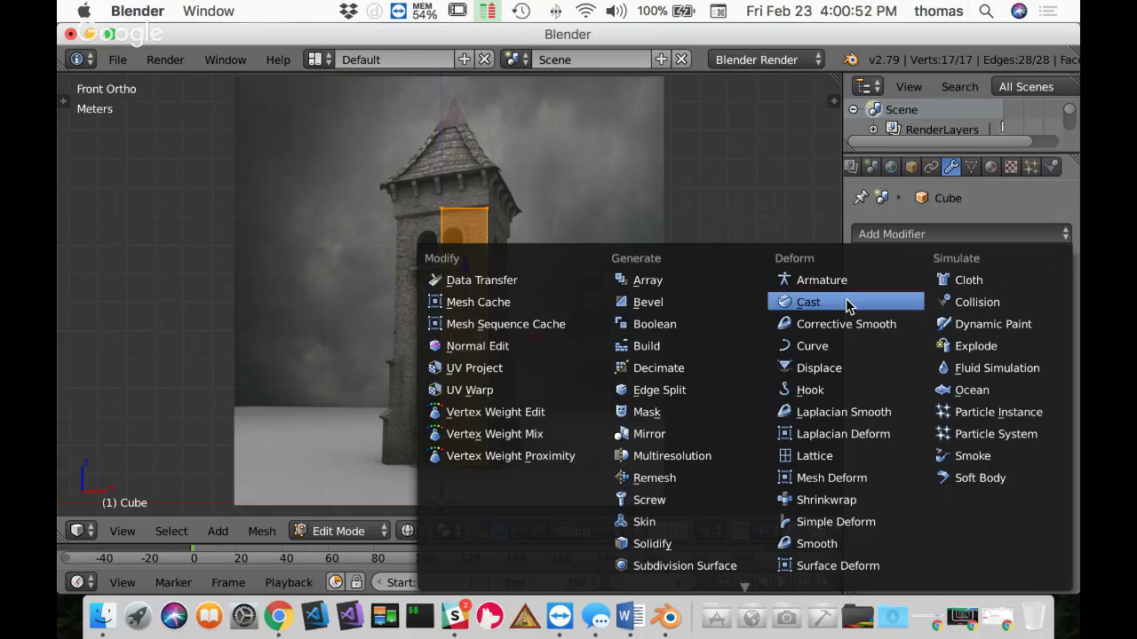
left_click(649, 435)
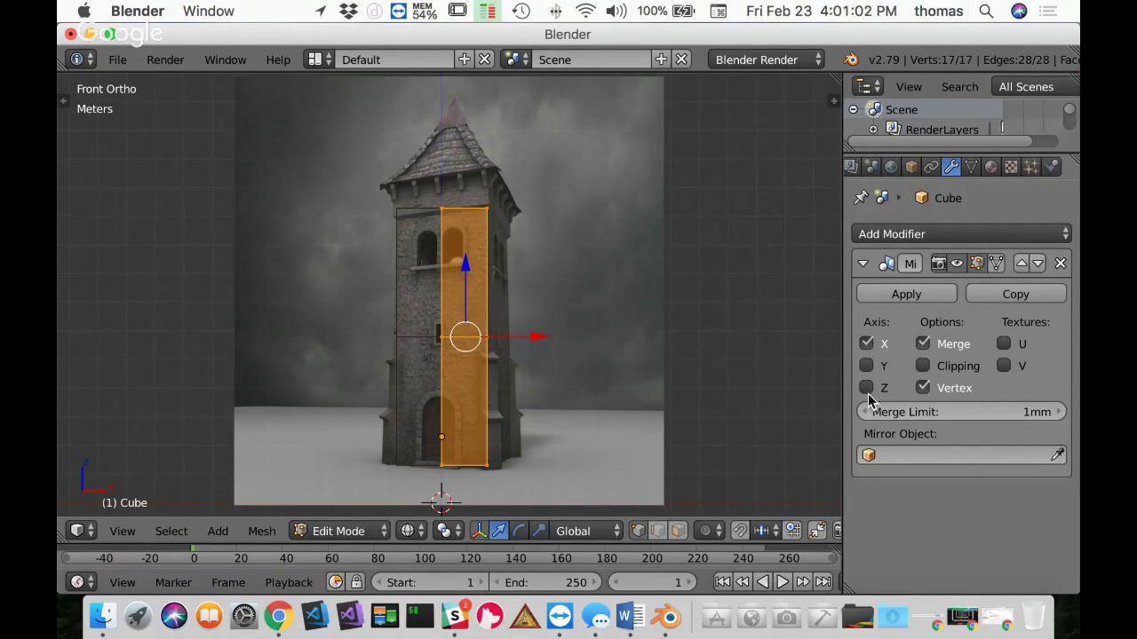
left_click(923, 367)
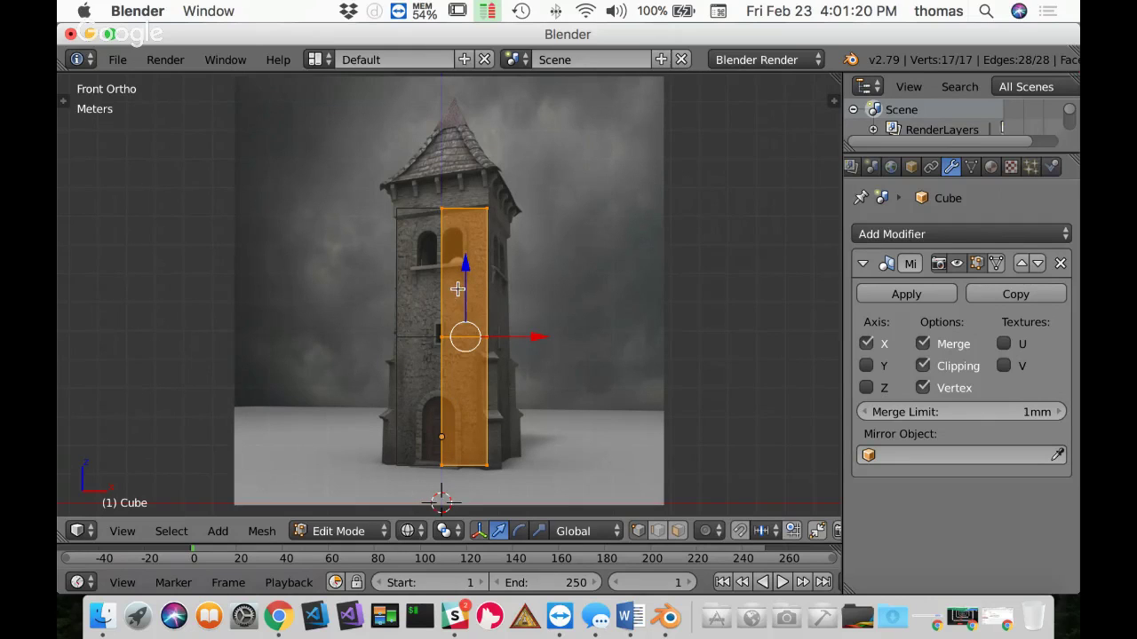
scroll(453, 318, "up", 3)
scroll(447, 329, "up", 2)
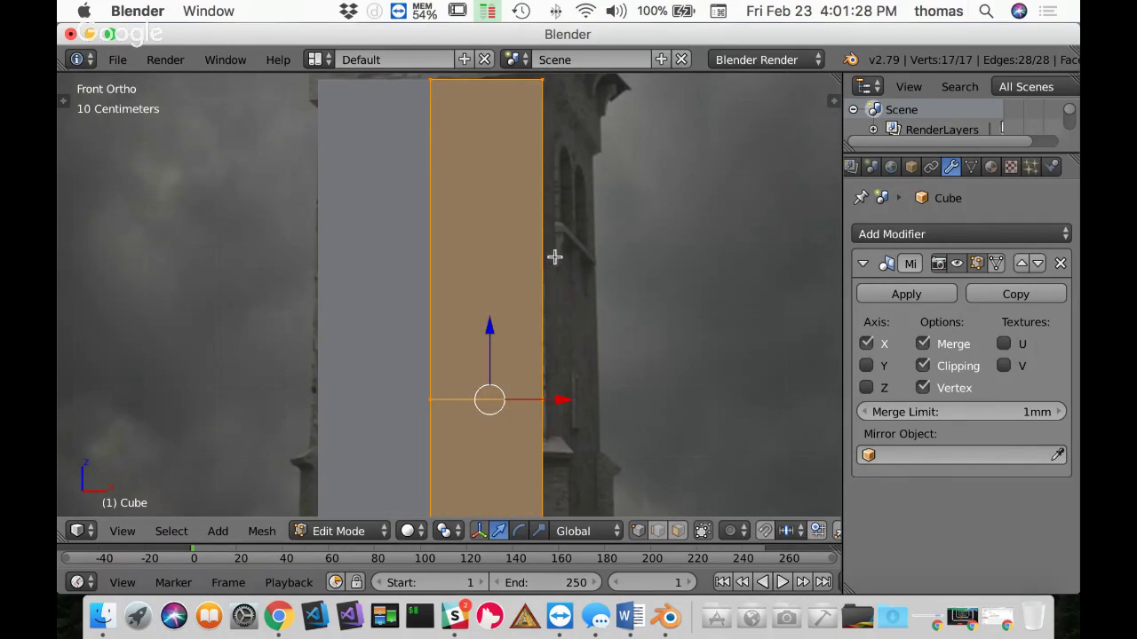
Step: Show the mirrored mesh as wireframe in Front Ortho, zoomed onto the arched doorway
middle_click_drag(556, 254, 520, 222)
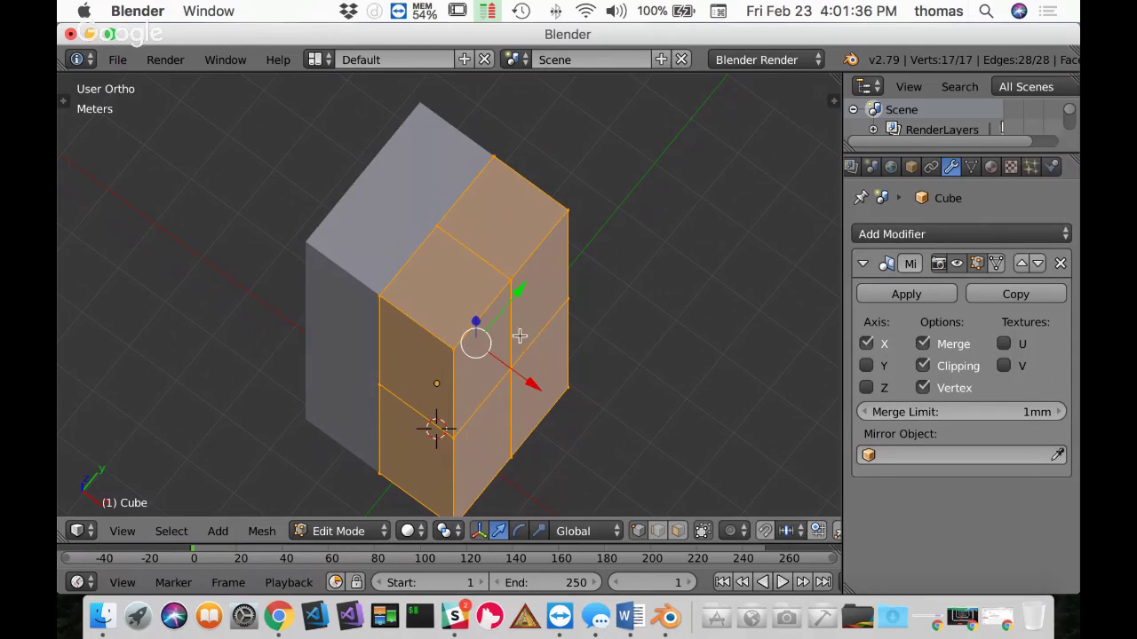
key("z")
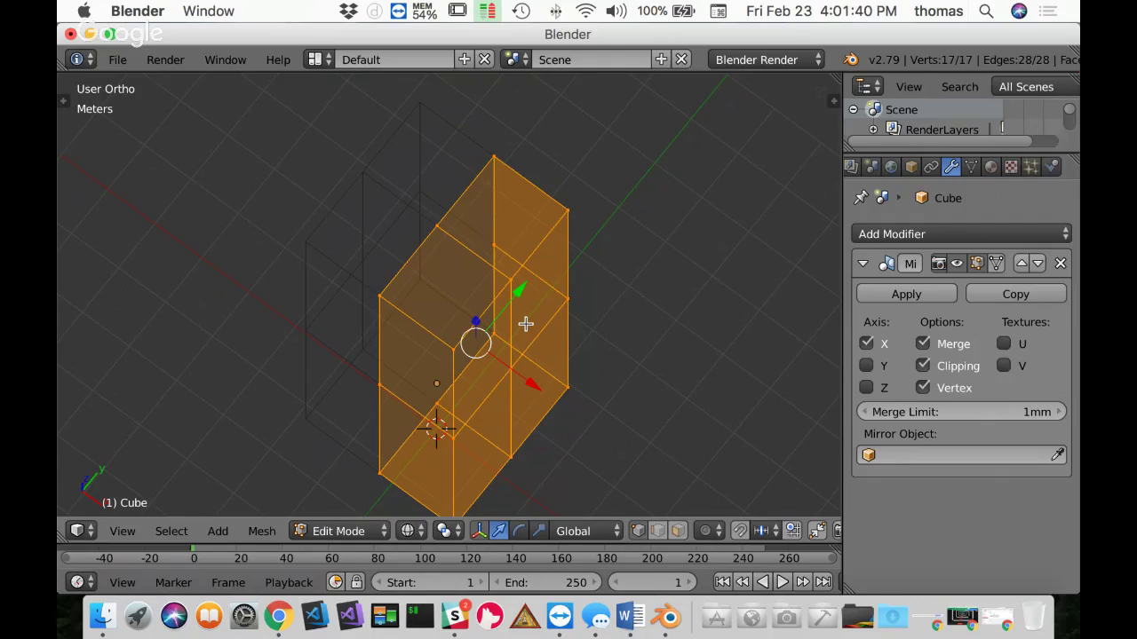
key("KP_1")
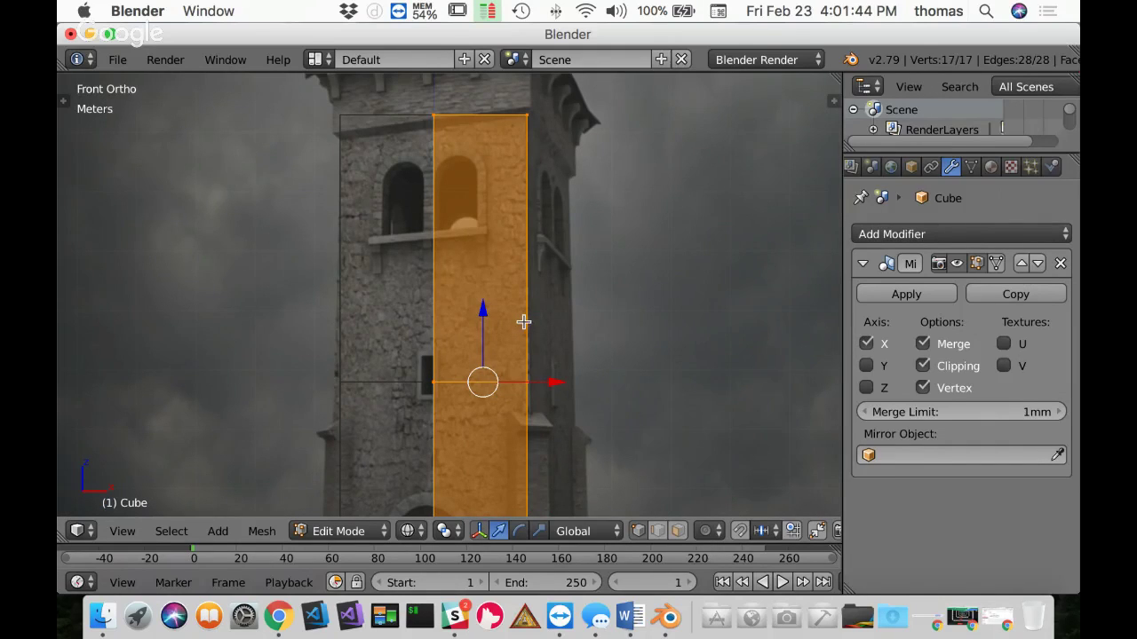
middle_click_drag(517, 394, 535, 151, "shift")
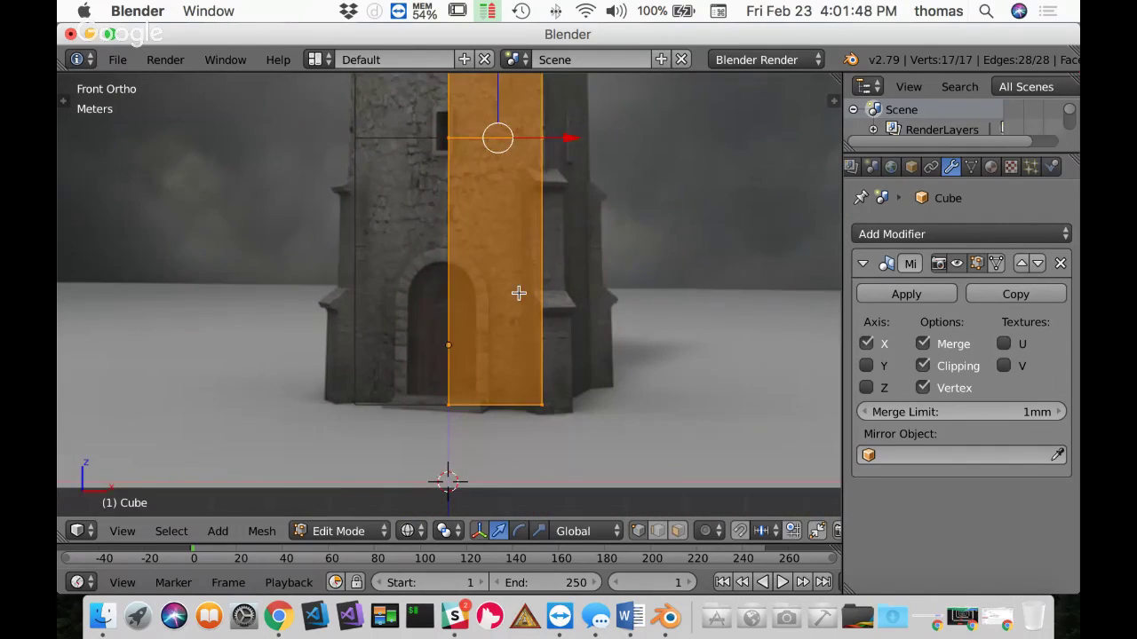
scroll(518, 292, "up", 4)
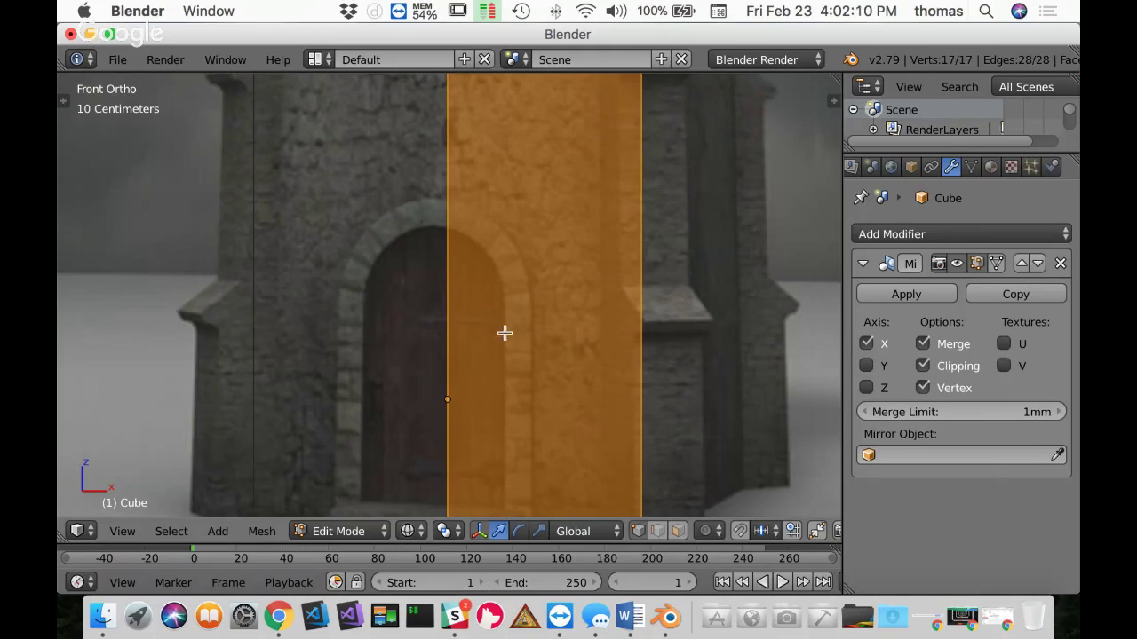
scroll(429, 278, "up", 2)
scroll(429, 278, "up", 2)
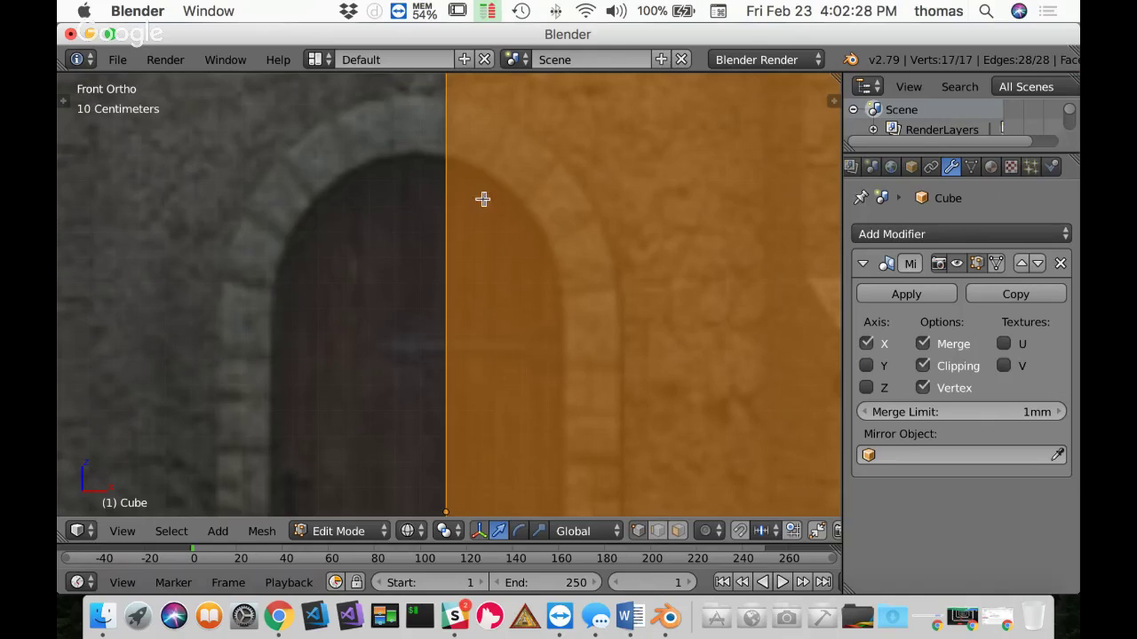
Step: Show the background image settings and set the reference image X offset to 0.400
key("n")
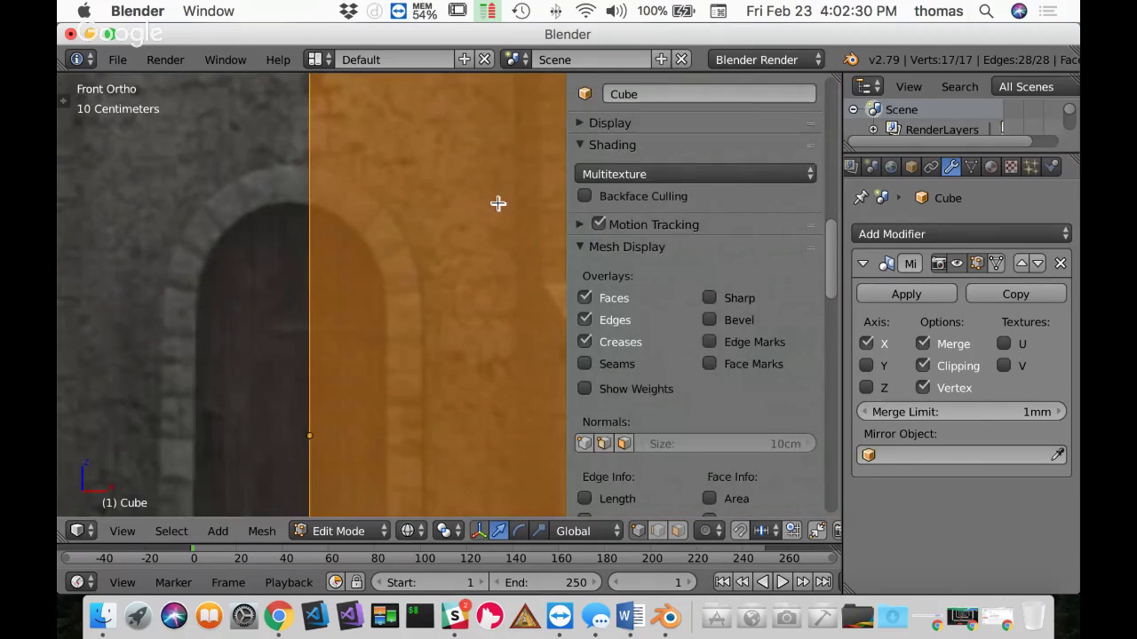
scroll(701, 256, "down", 3)
scroll(701, 252, "down", 15)
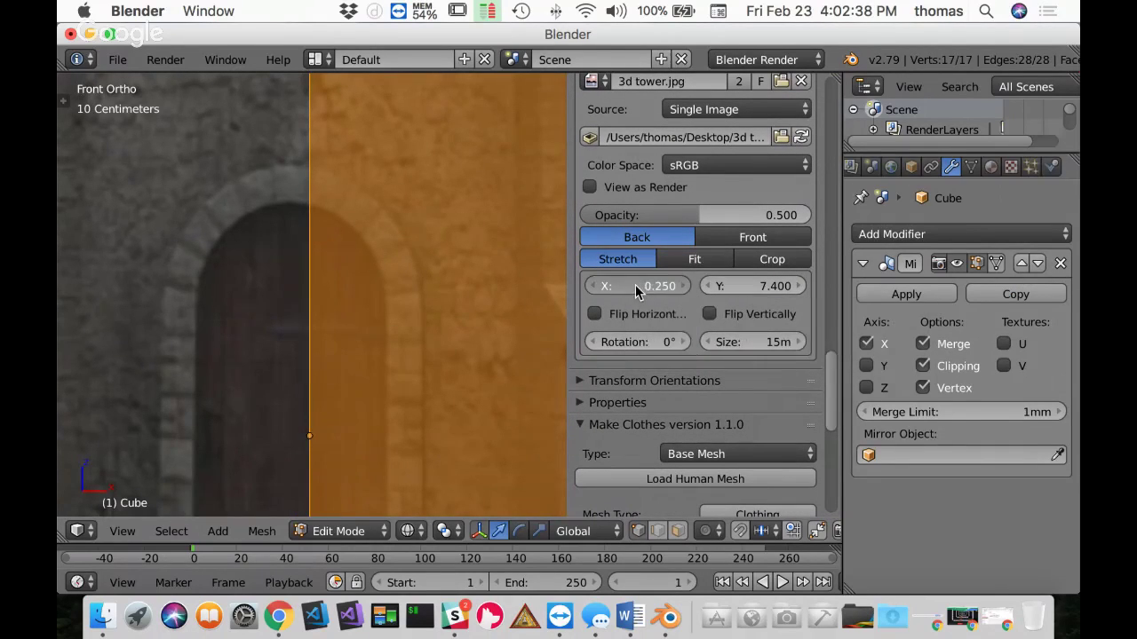
left_click_drag(635, 284, 636, 296)
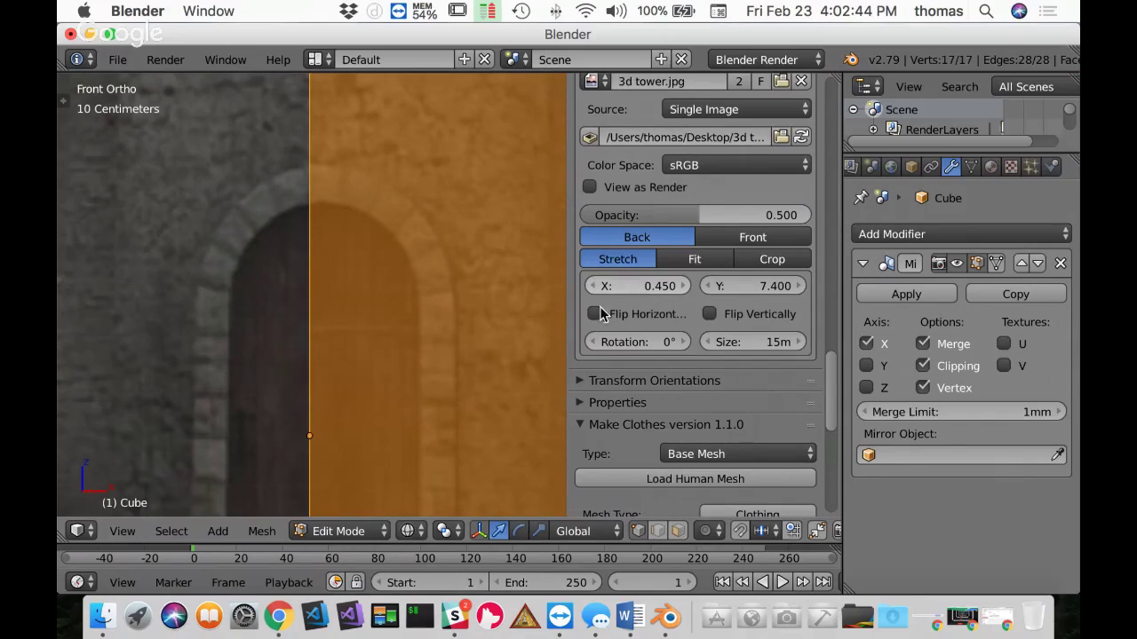
left_click(651, 285)
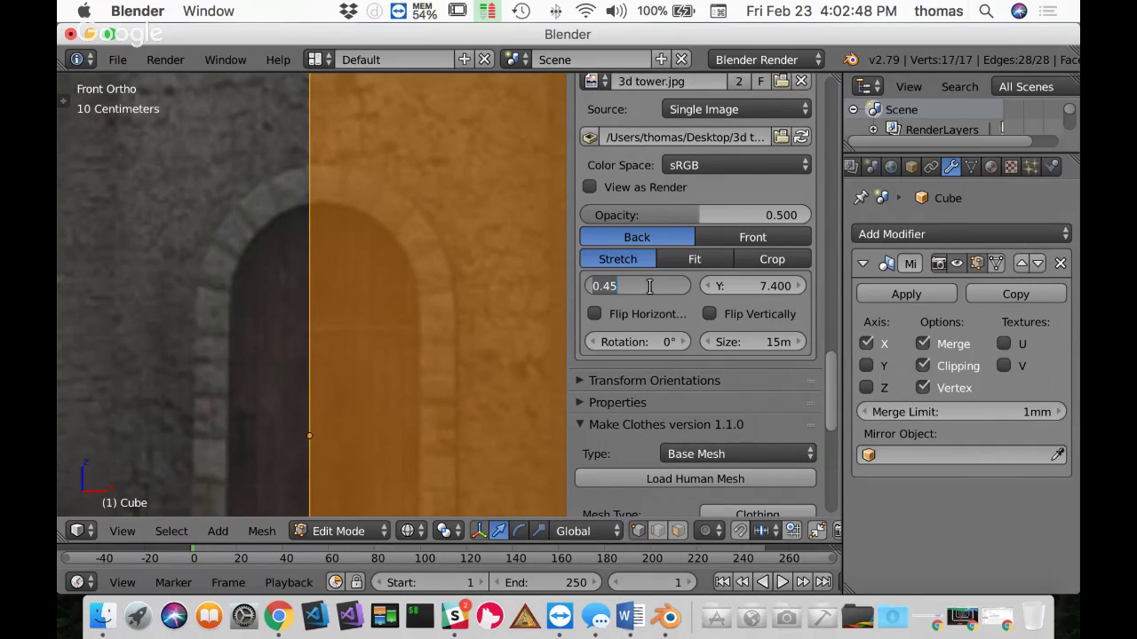
type(".4")
key("Return")
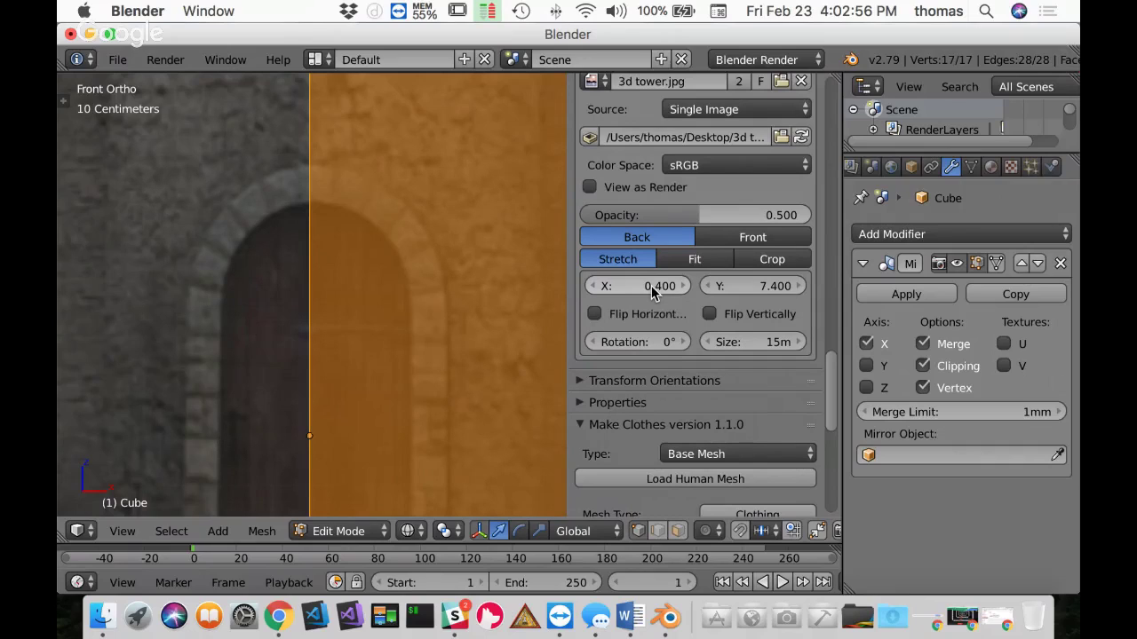
Step: Lower the tower reference image's X offset to 0.350
left_click(651, 285)
key("BackSpace")
type("0.35")
key("Return")
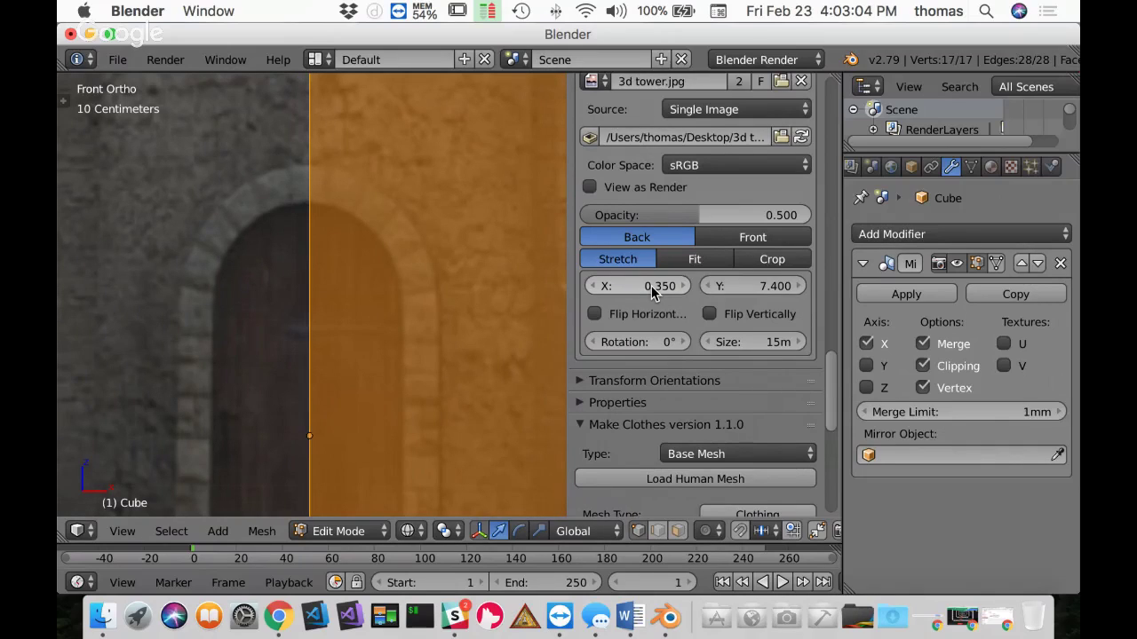
left_click(651, 285)
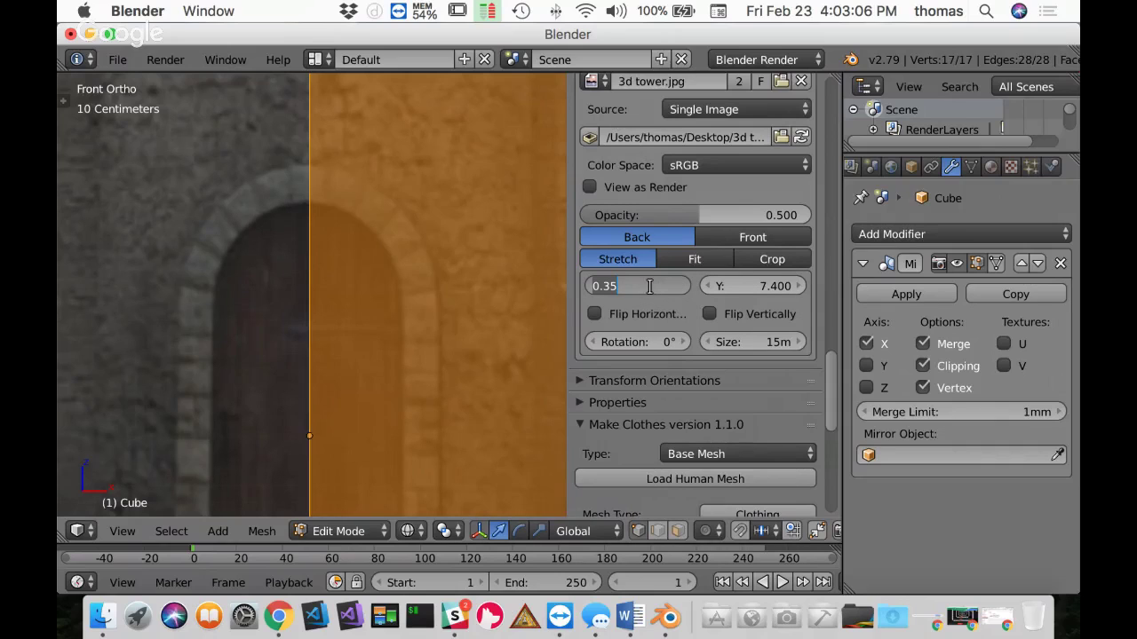
key("Return")
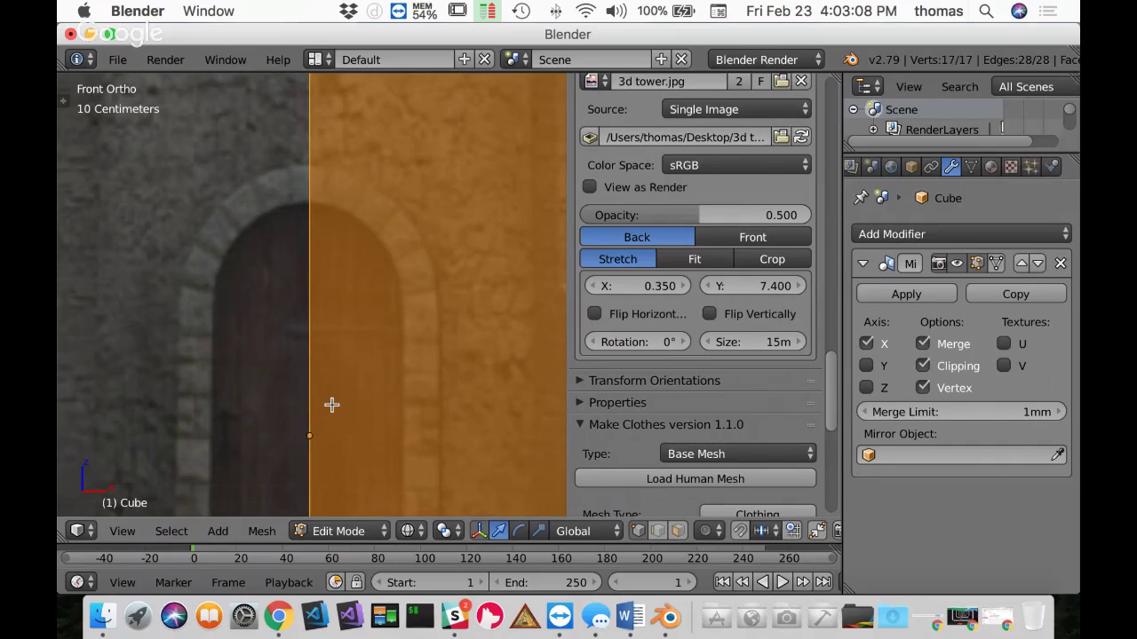
scroll(322, 257, "up", 2)
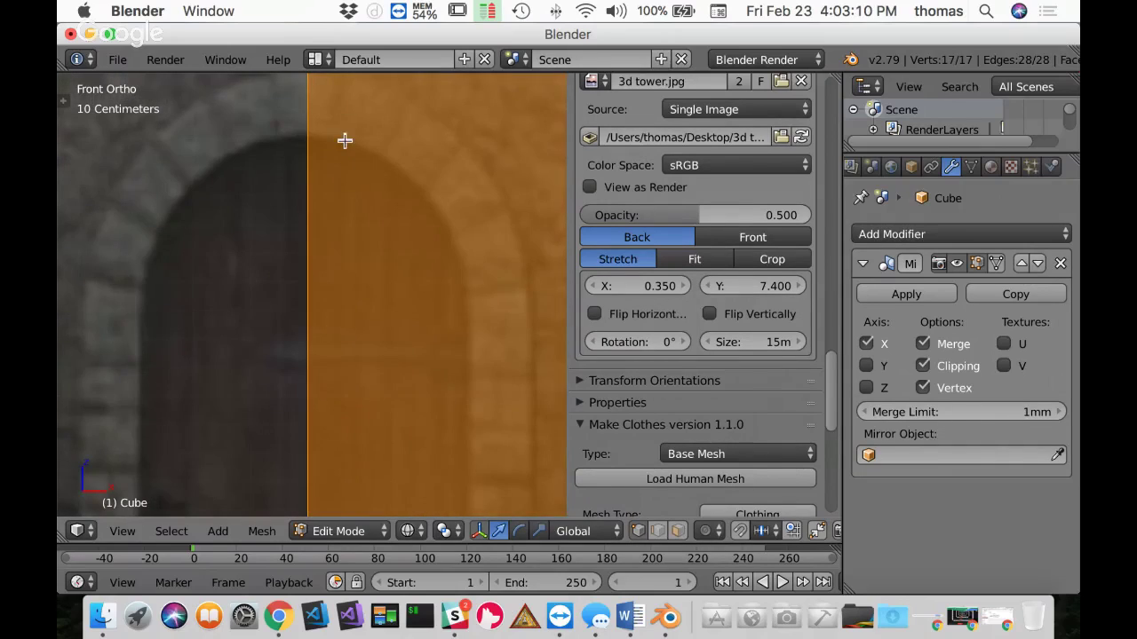
scroll(343, 279, "up", 3)
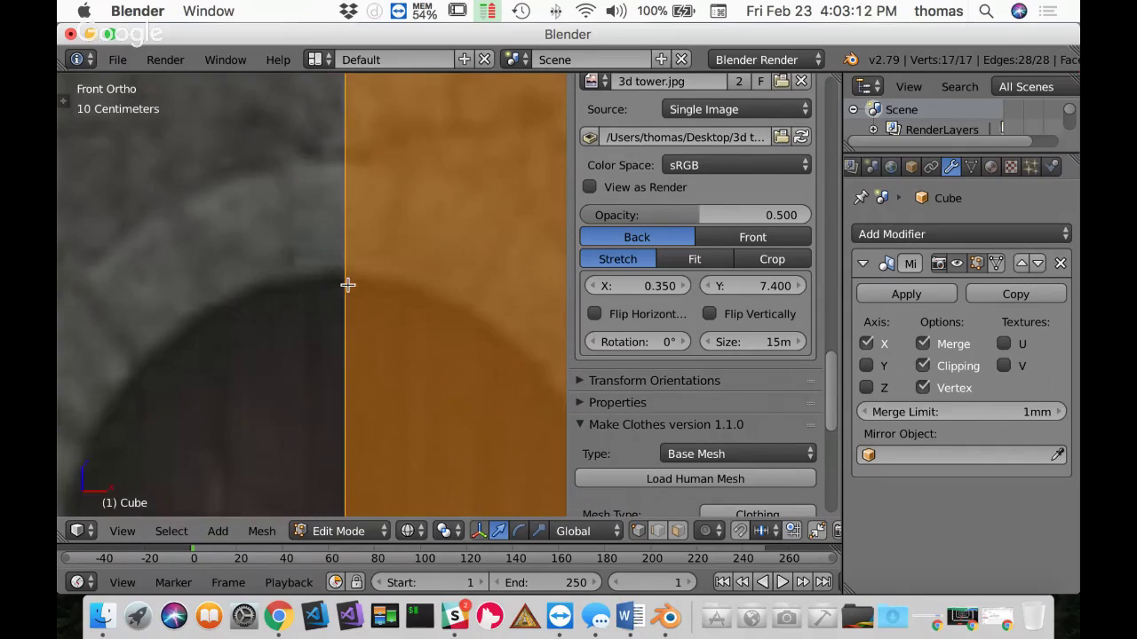
scroll(348, 284, "up", 1)
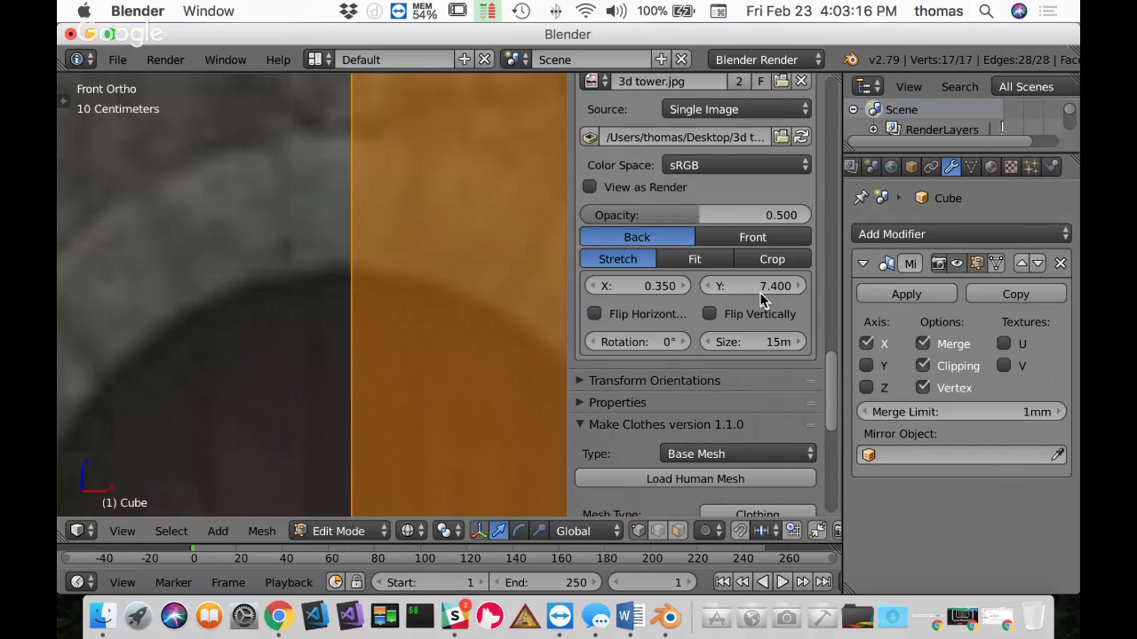
Step: Fine-tune the reference image X offset to 0.360, then to 0.365
left_click(660, 288)
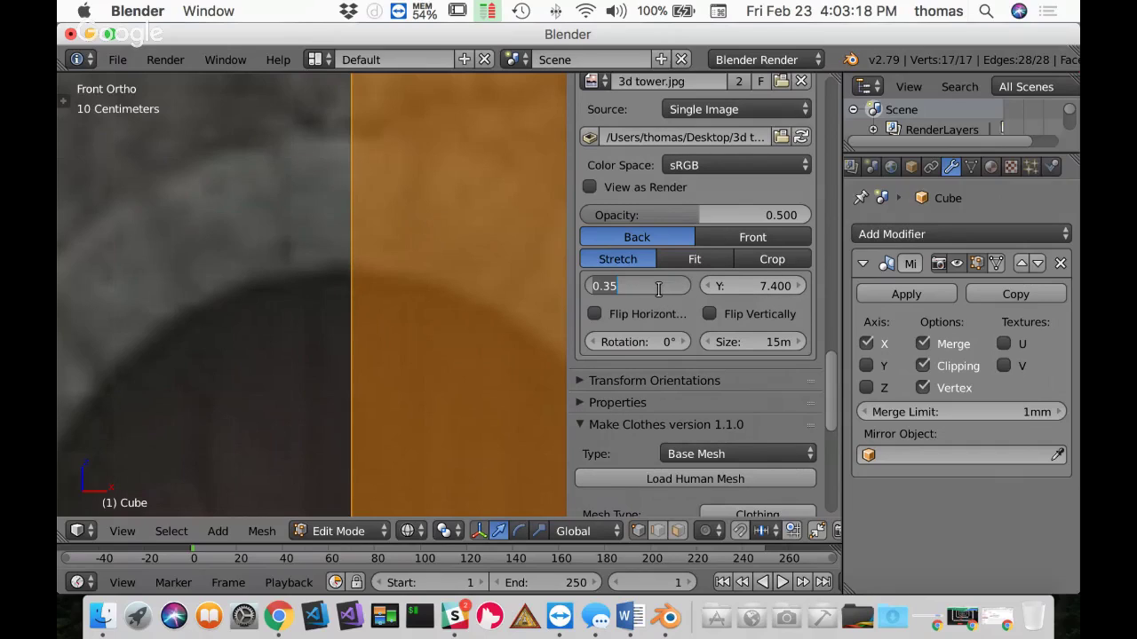
type("0.3")
key("Return")
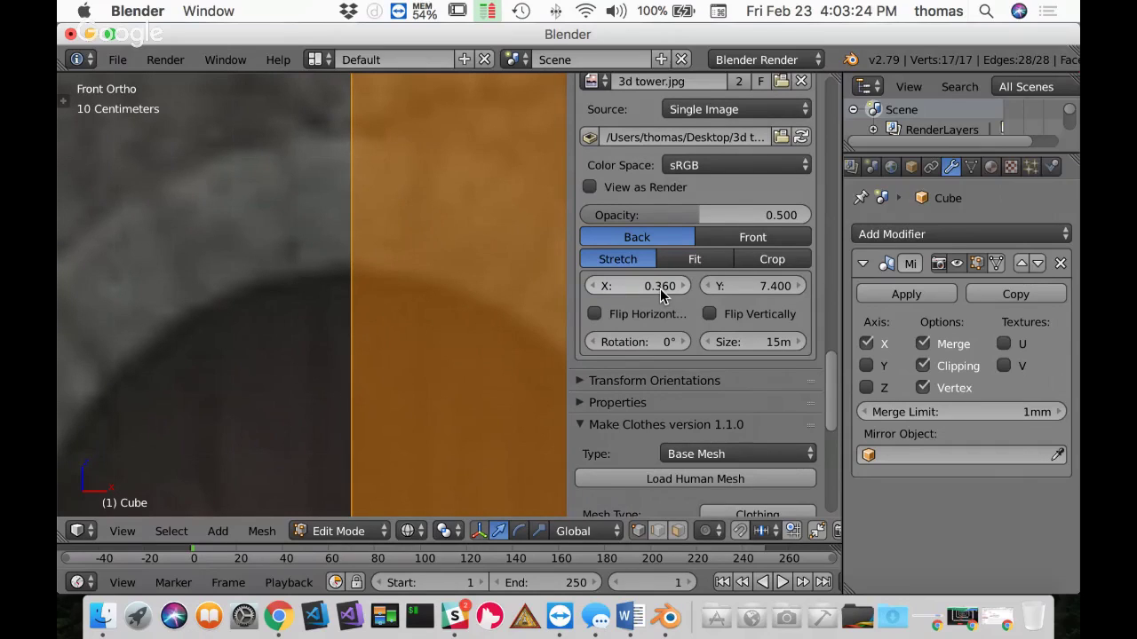
left_click(636, 287)
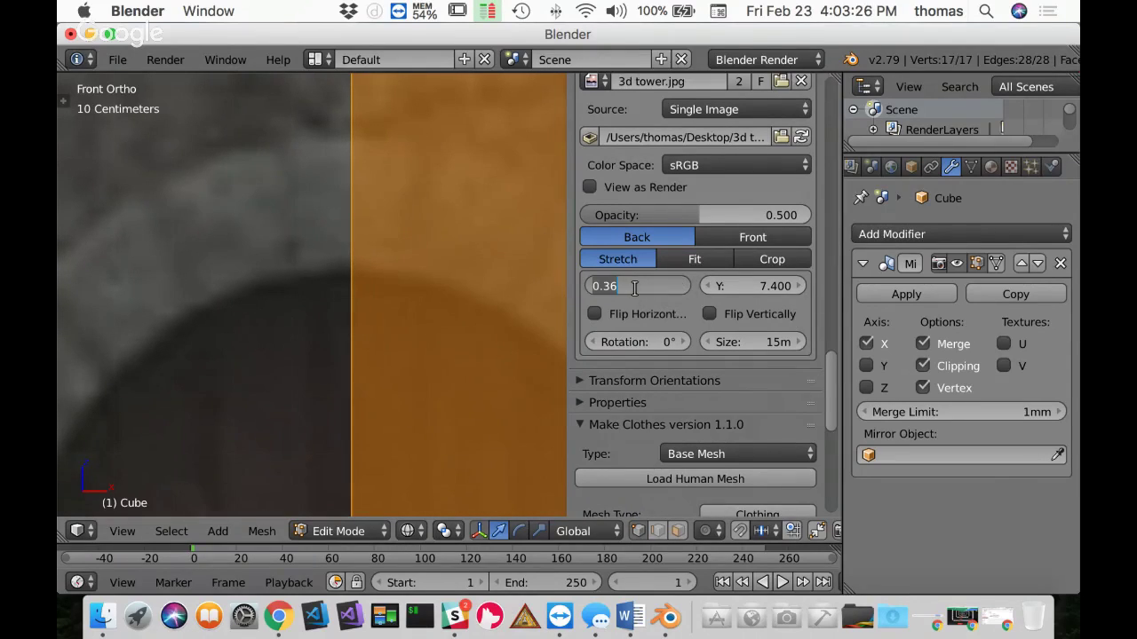
type("0.36")
key("Return")
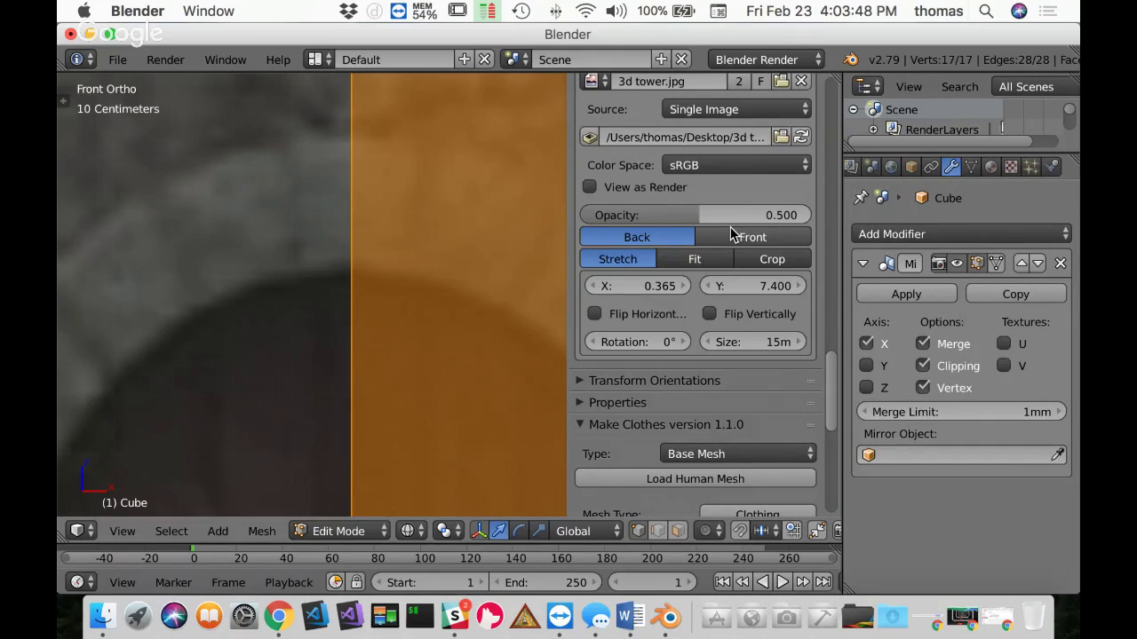
Step: Hide the side panel, frame the door in Front Ortho view, and start a loop cut
key("n")
scroll(659, 263, "down", 8)
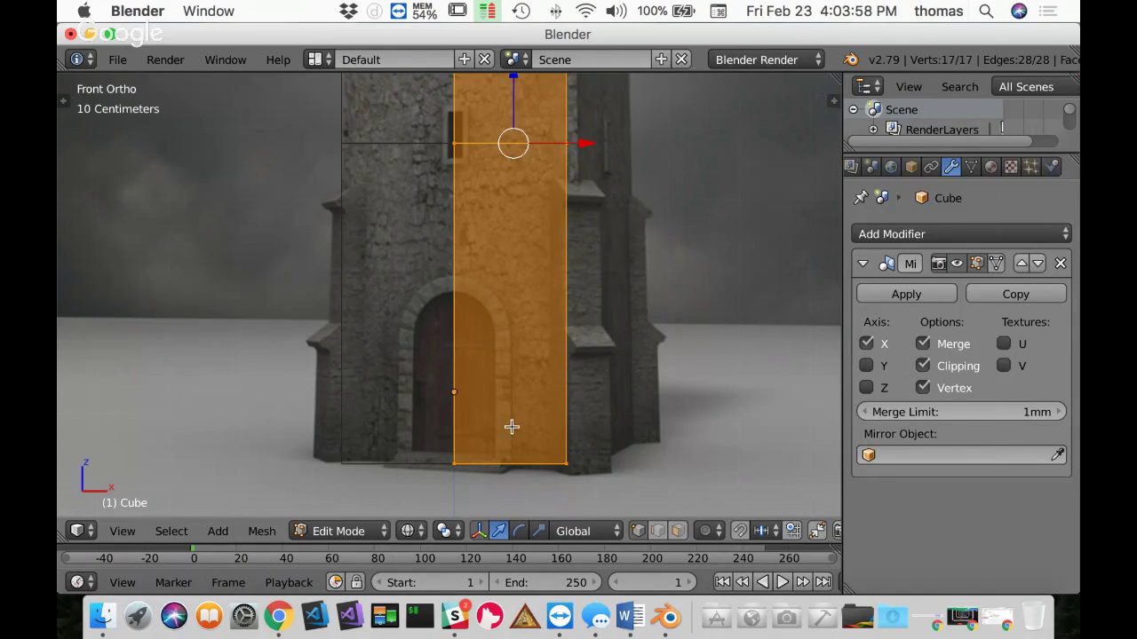
middle_click_drag(529, 379, 527, 194, "shift")
scroll(459, 385, "up", 3)
scroll(502, 247, "up", 2)
scroll(527, 195, "down", 2)
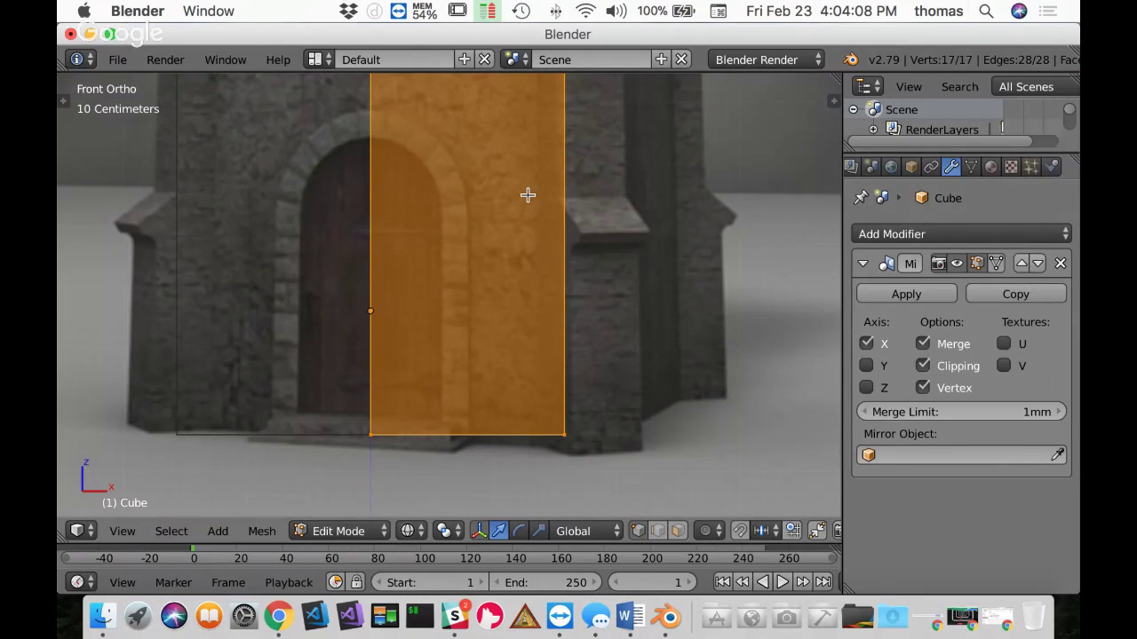
key("ctrl+r")
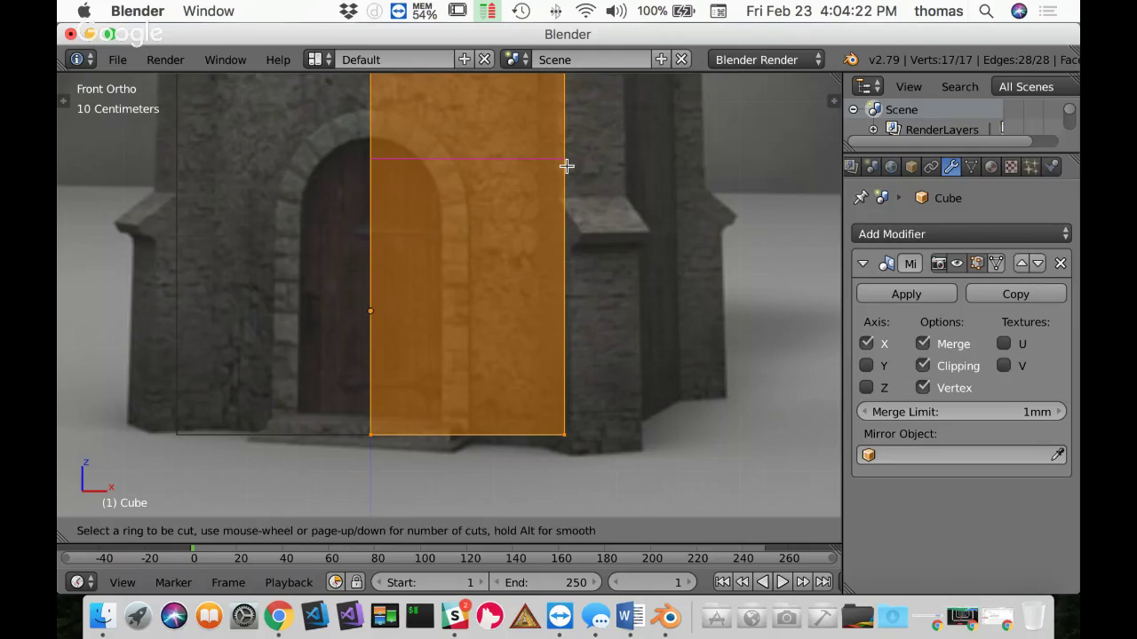
Step: Place one vertical edge loop along the door arch's right side, leaving Number of Cuts at 1
left_click(476, 427)
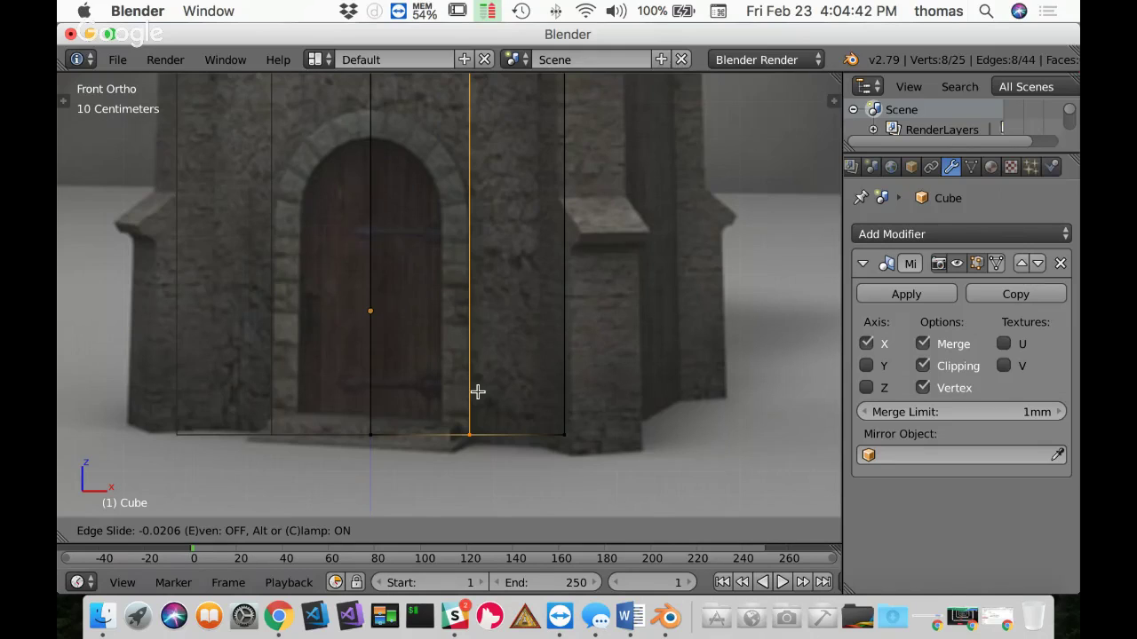
left_click(478, 392)
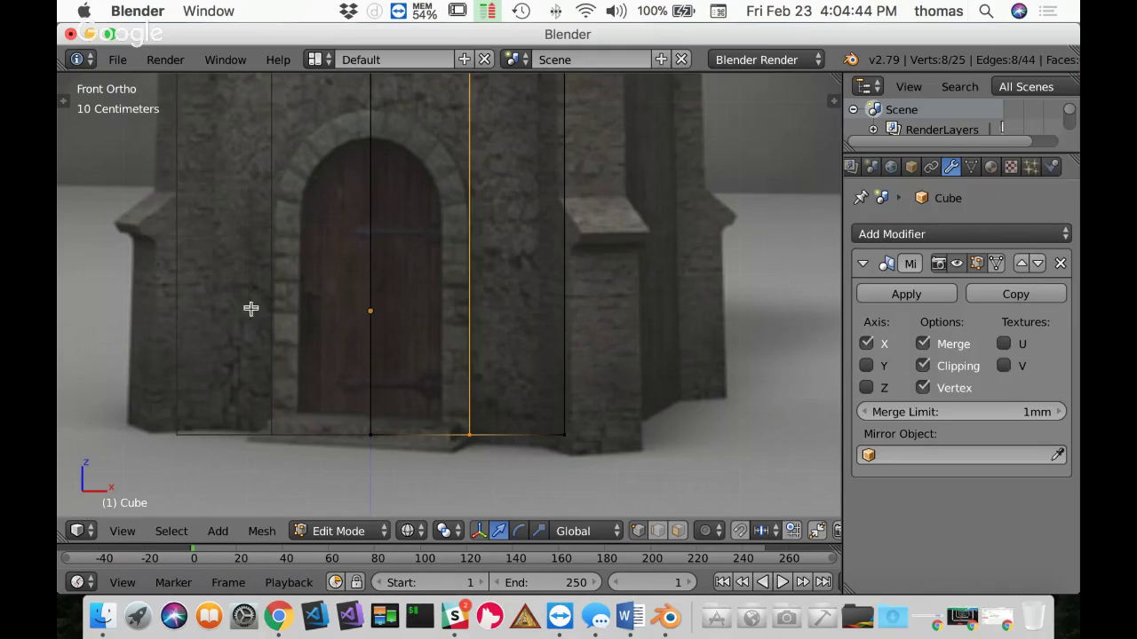
key("t")
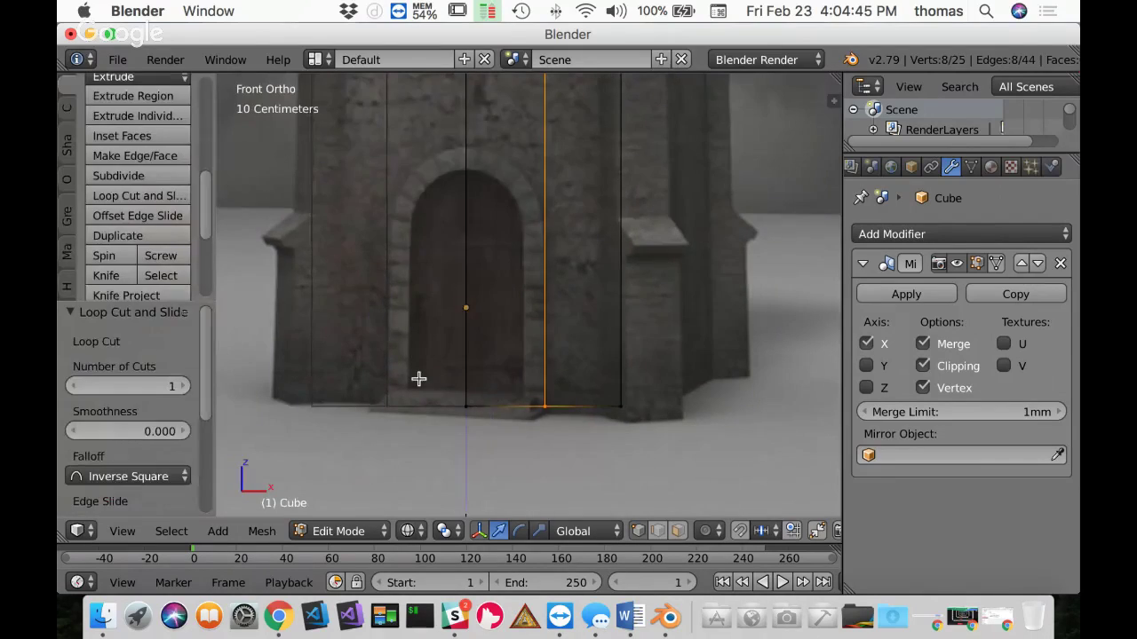
left_click(184, 386)
left_click(184, 386)
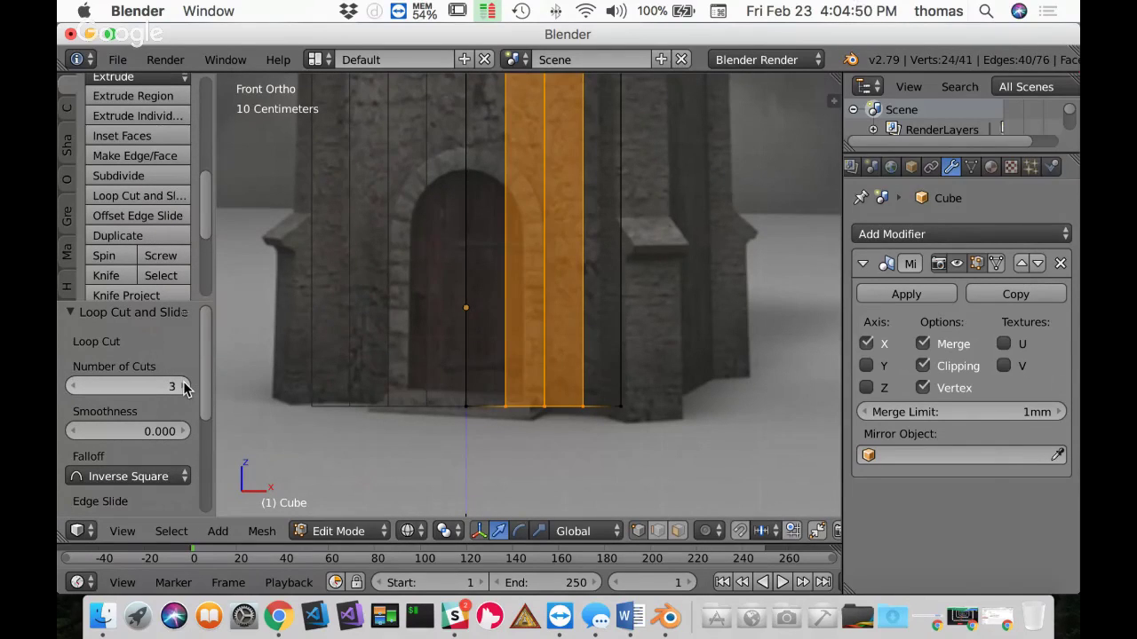
left_click(71, 388)
left_click(71, 388)
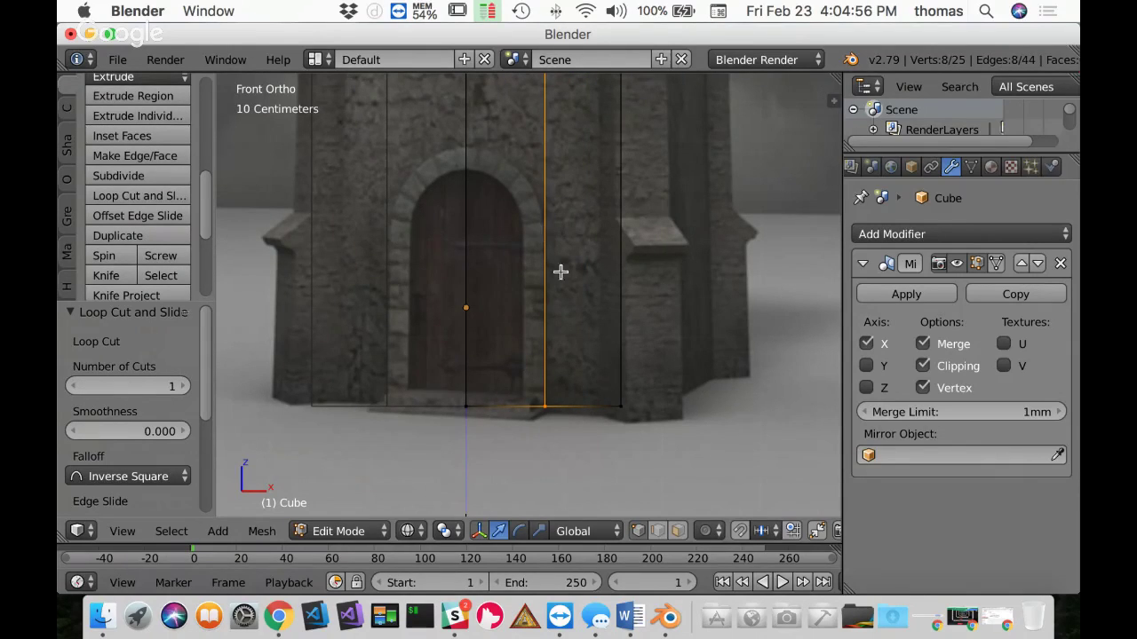
scroll(498, 294, "down", 4)
scroll(497, 297, "up", 4)
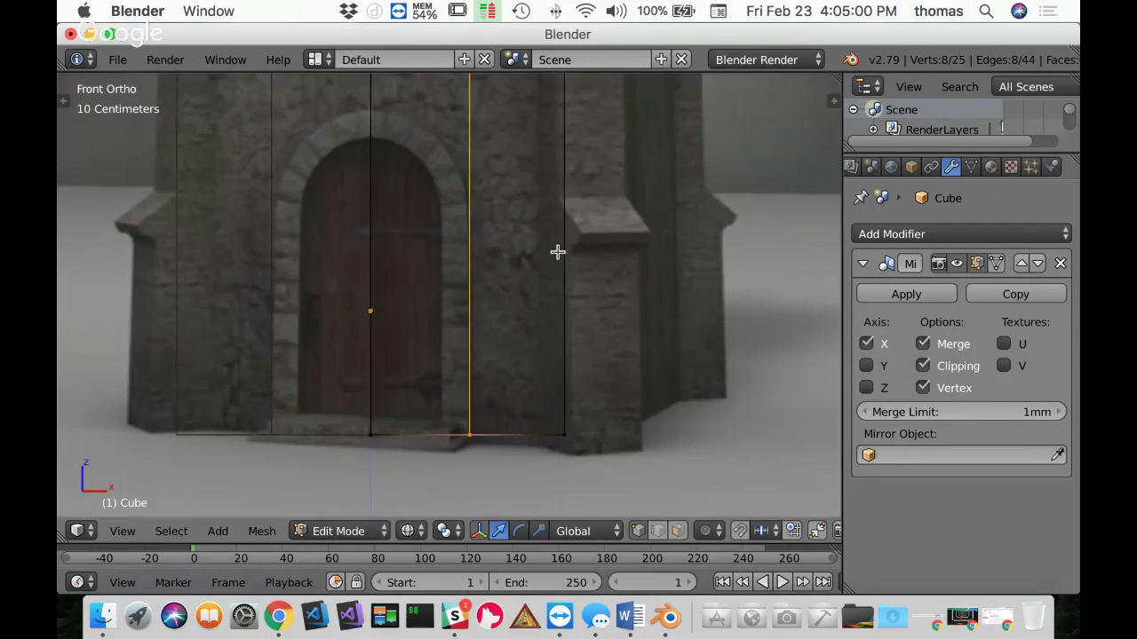
Step: Add a second vertical edge loop slid to the door opening's right edge
scroll(548, 258, "up", 6)
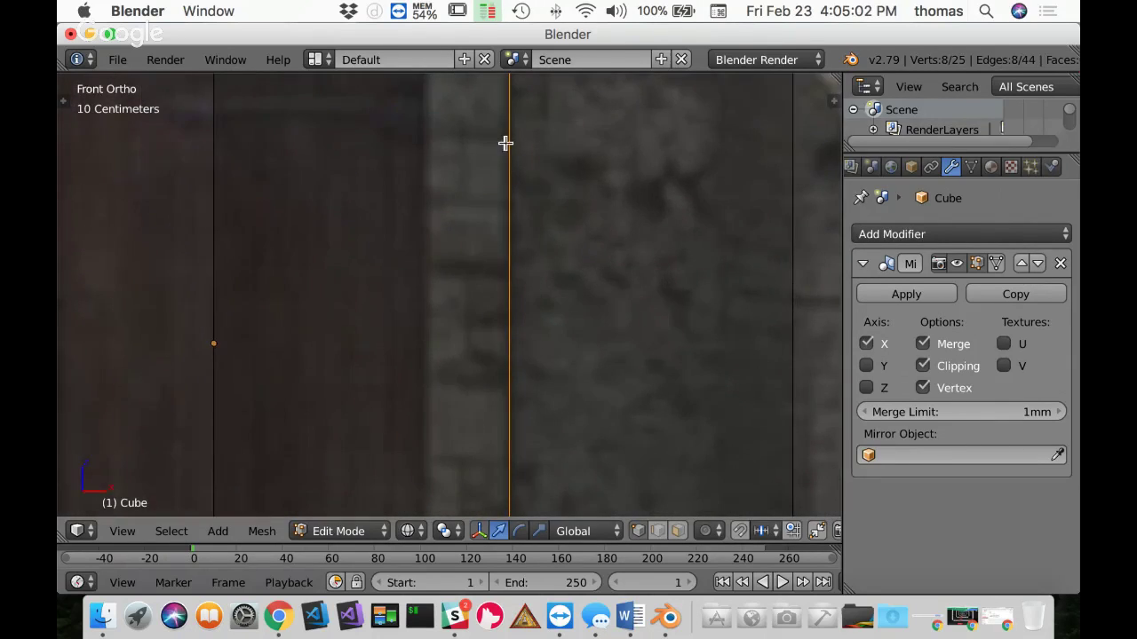
scroll(517, 249, "down", 4)
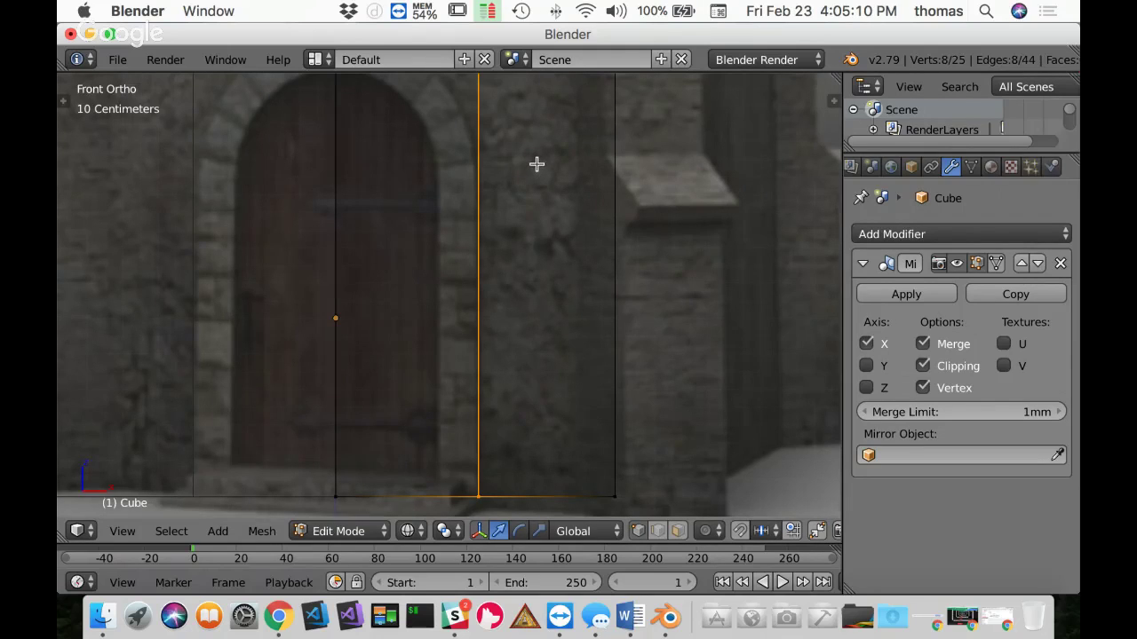
middle_click_drag(537, 164, 538, 315, "shift")
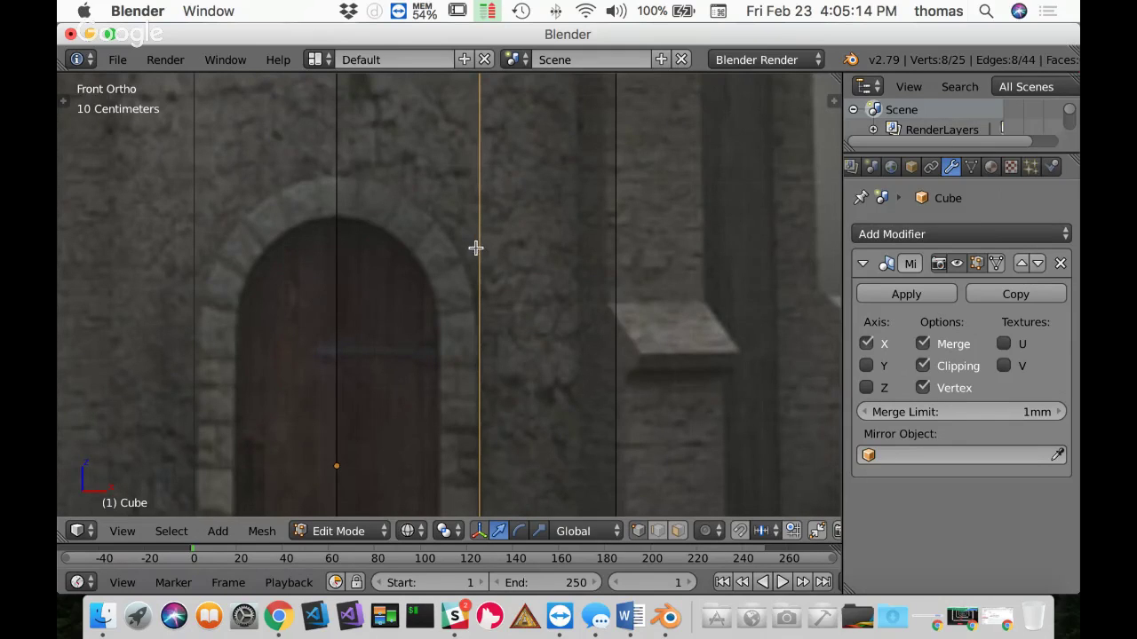
middle_click_drag(474, 246, 517, 114, "shift")
middle_click_drag(555, 400, 565, 317, "shift")
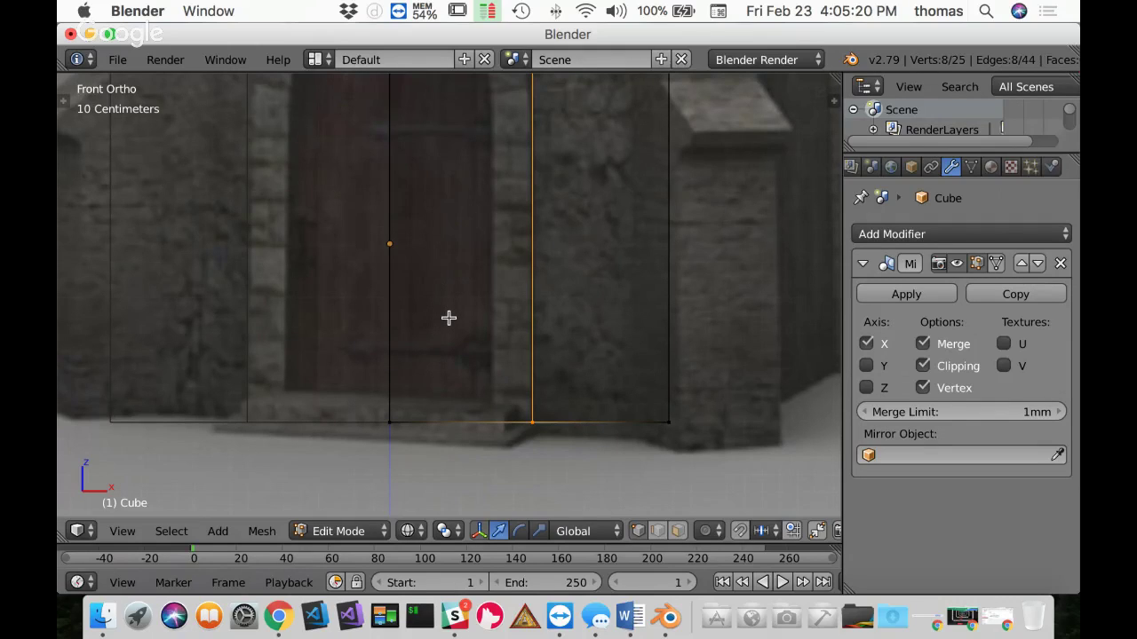
key("ctrl+r")
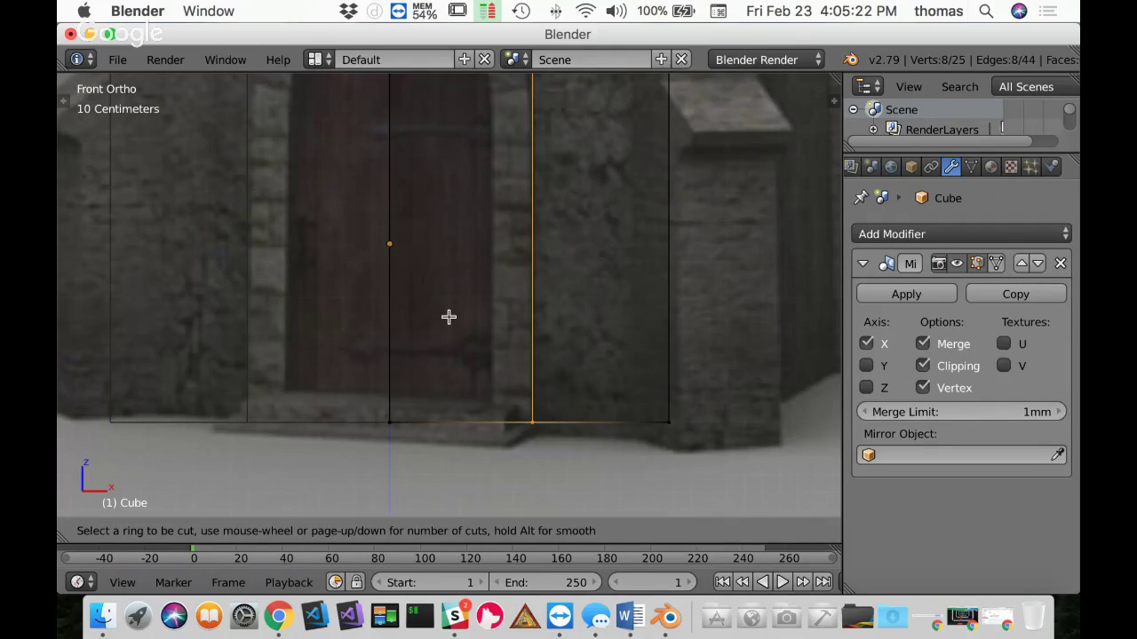
left_click(454, 409)
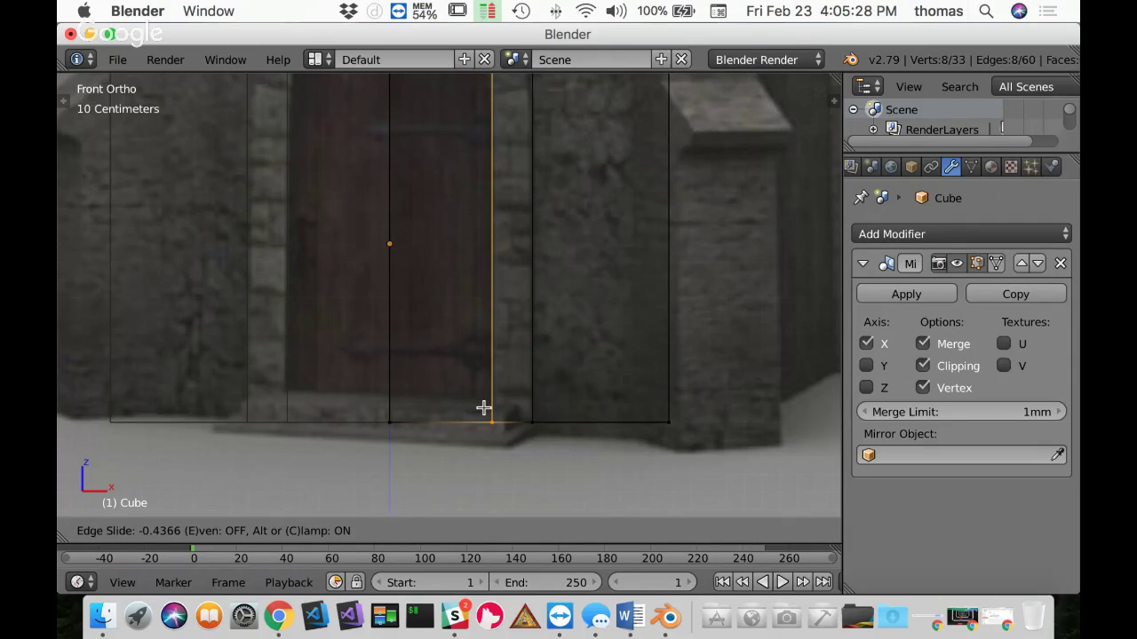
left_click(483, 407)
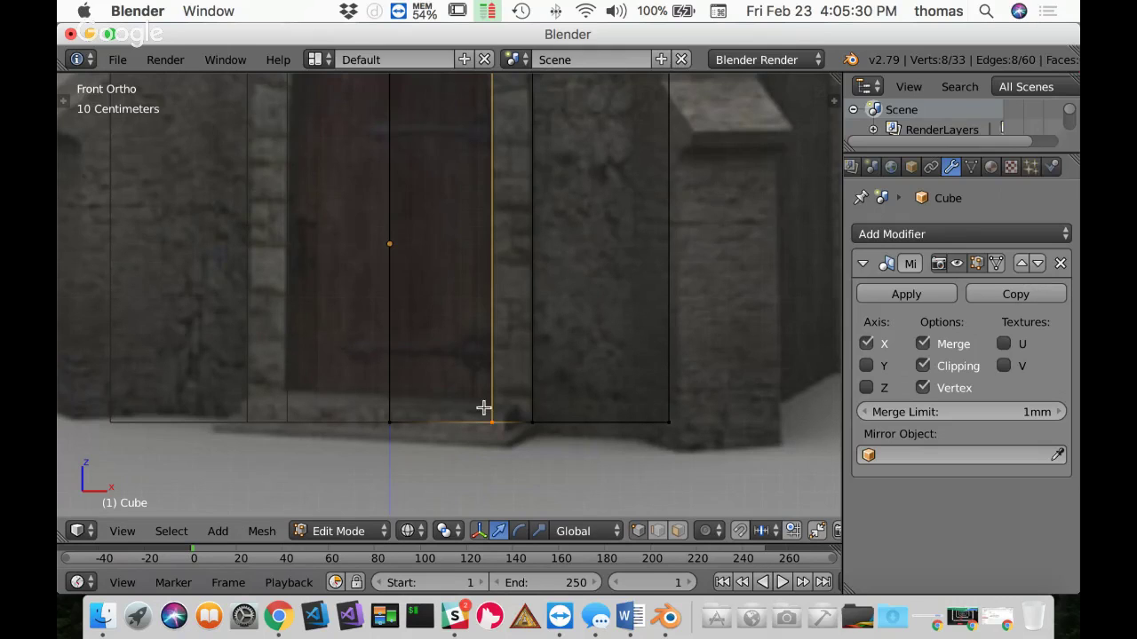
scroll(444, 197, "up", 5)
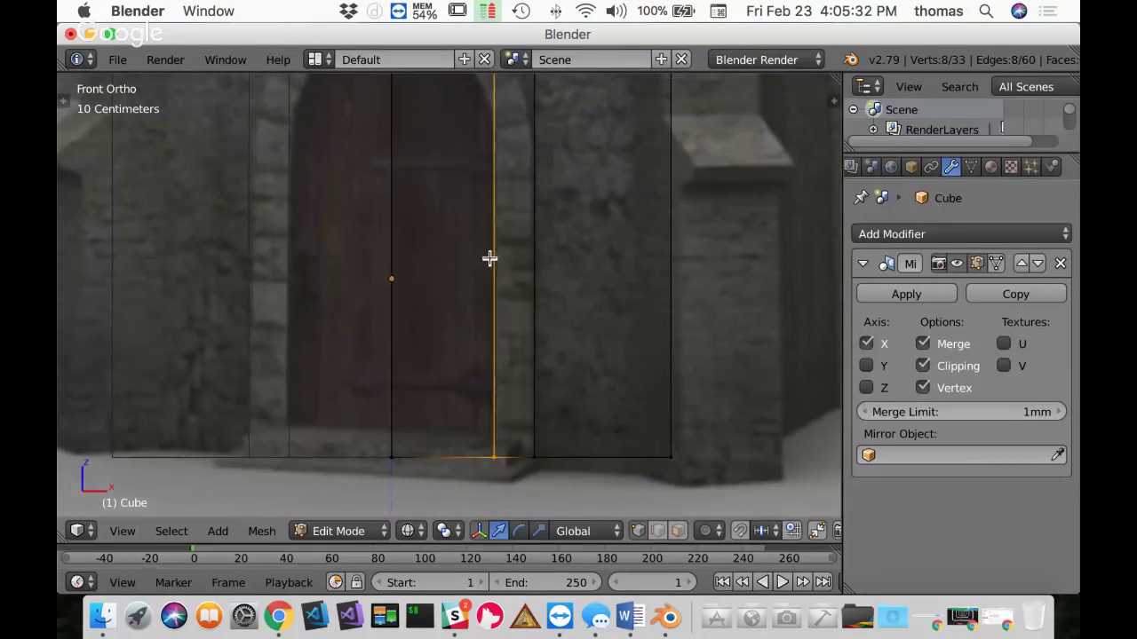
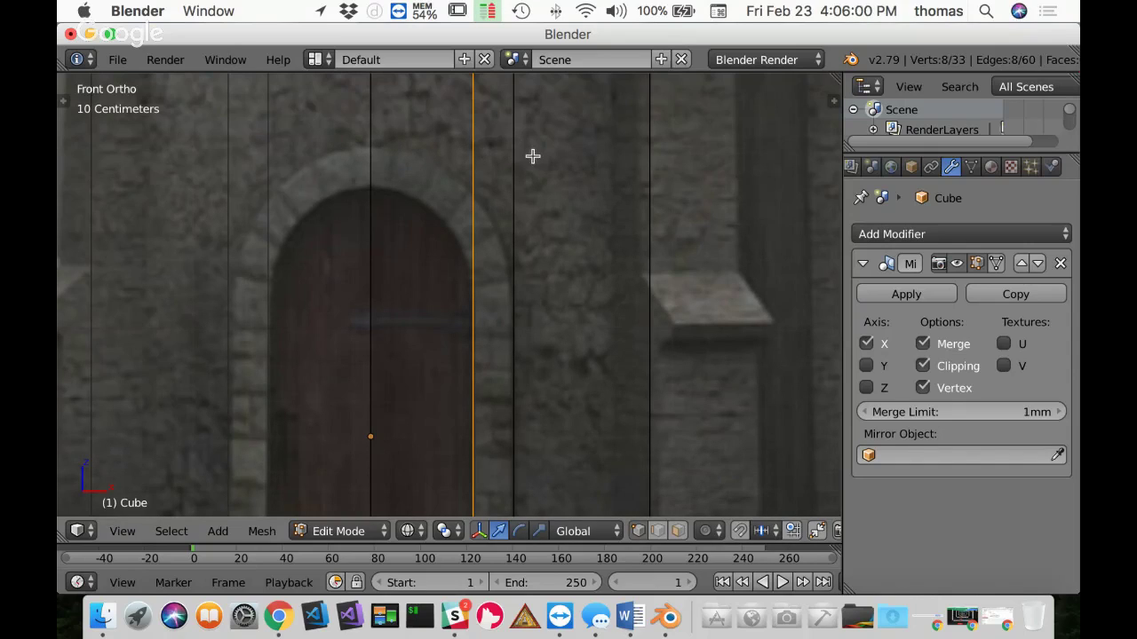
Step: Loop-cut two horizontal edge loops across the wall, sliding both just above the doorway arch
key("ctrl+r")
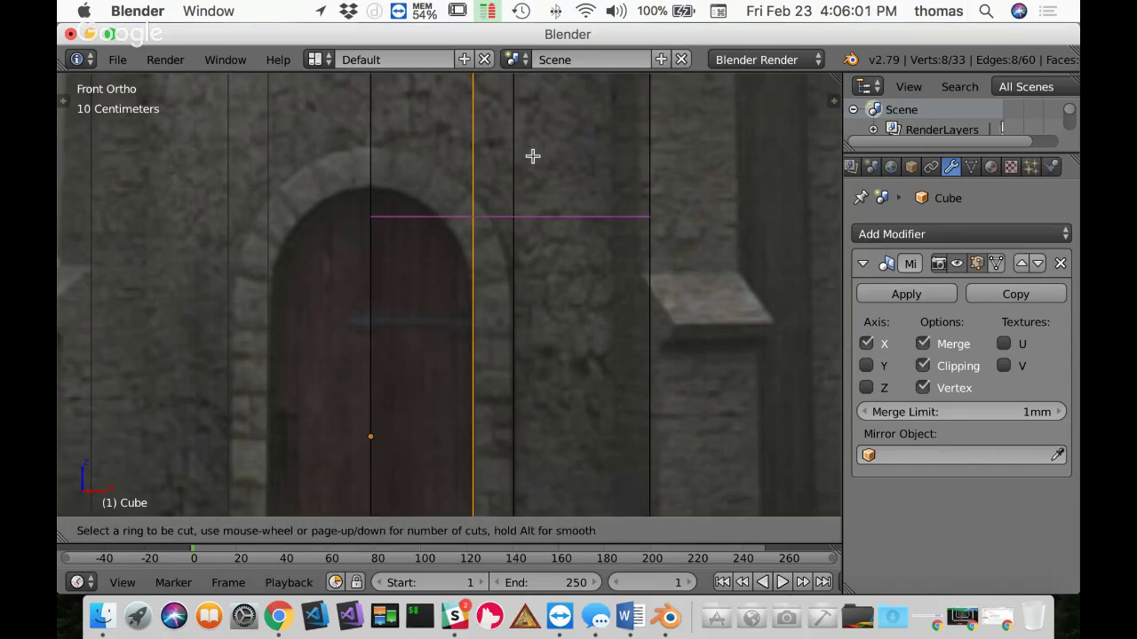
left_click(622, 218)
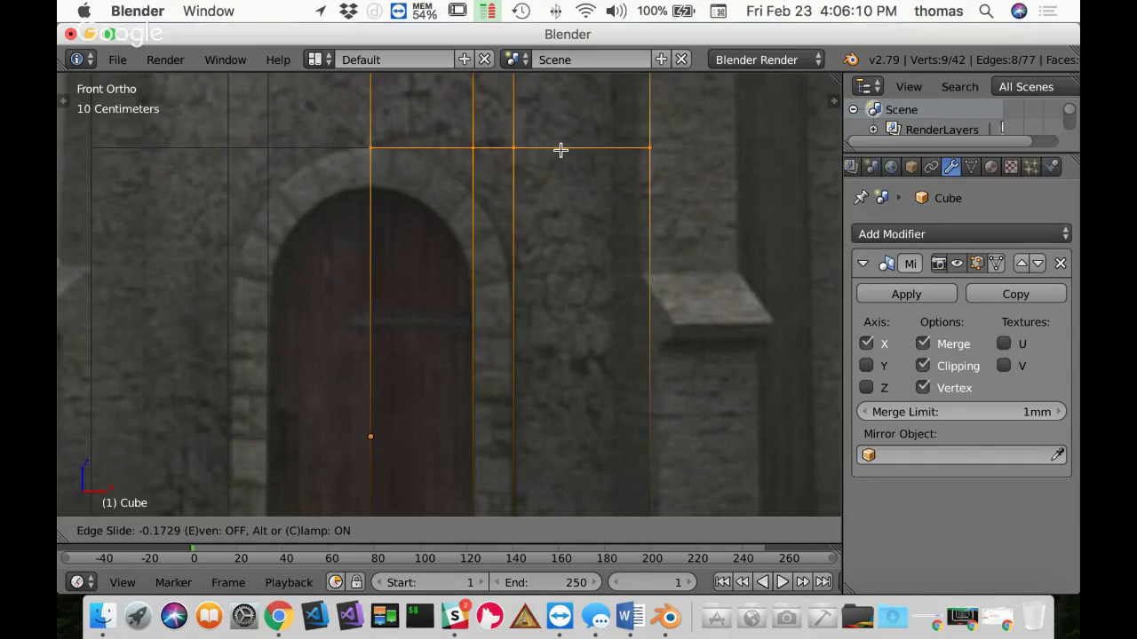
left_click(560, 149)
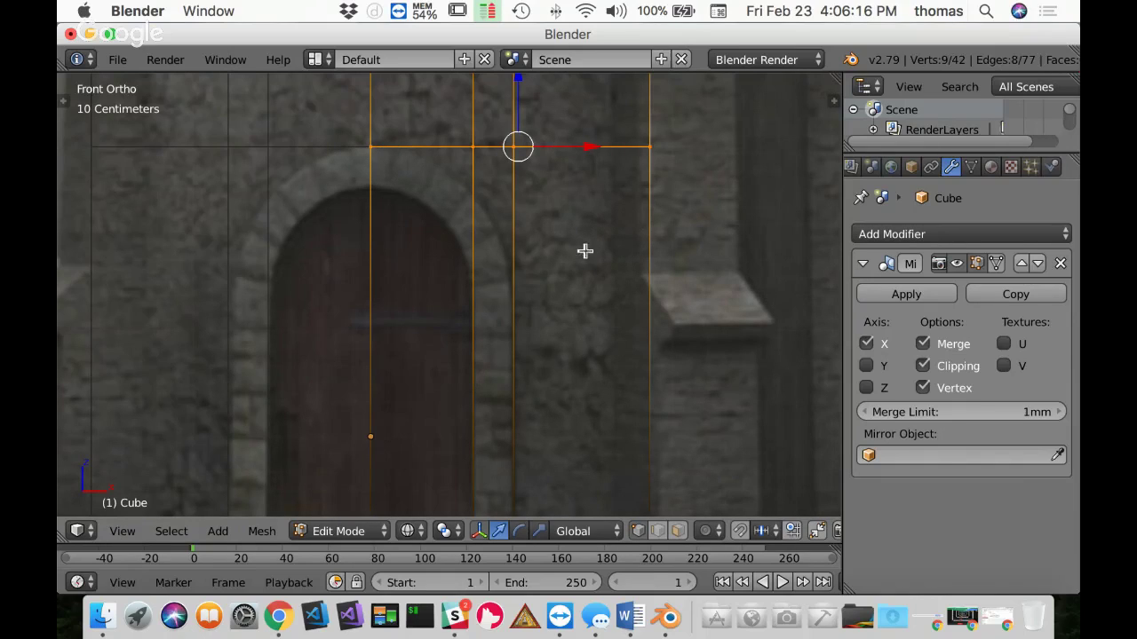
key("ctrl+r")
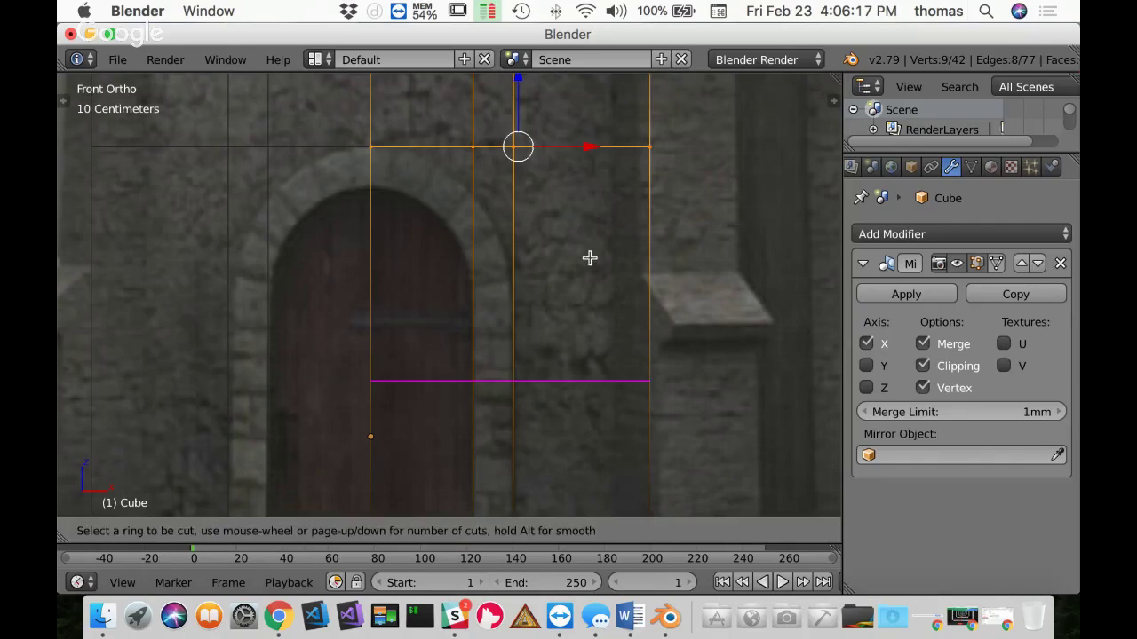
left_click(590, 373)
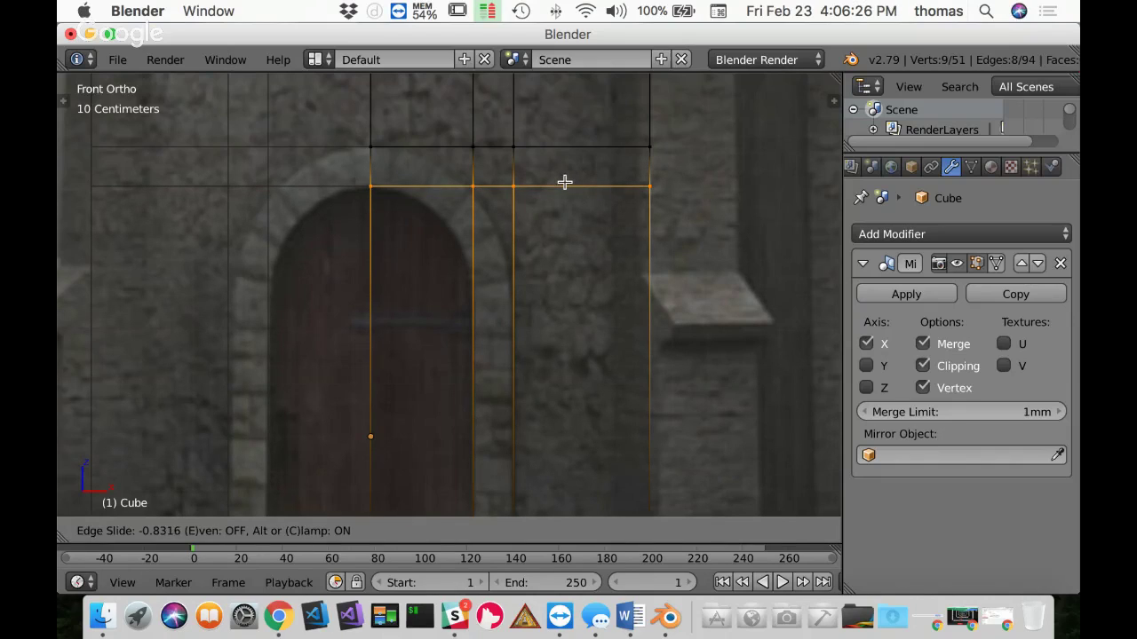
left_click(565, 181)
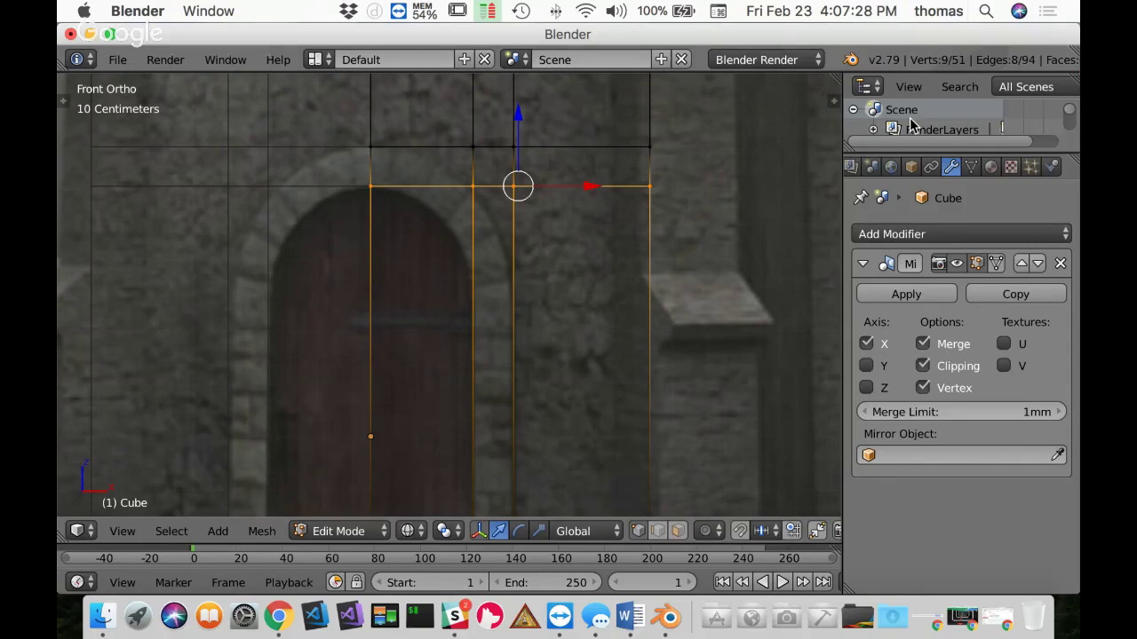
scroll(475, 179, "down", 1)
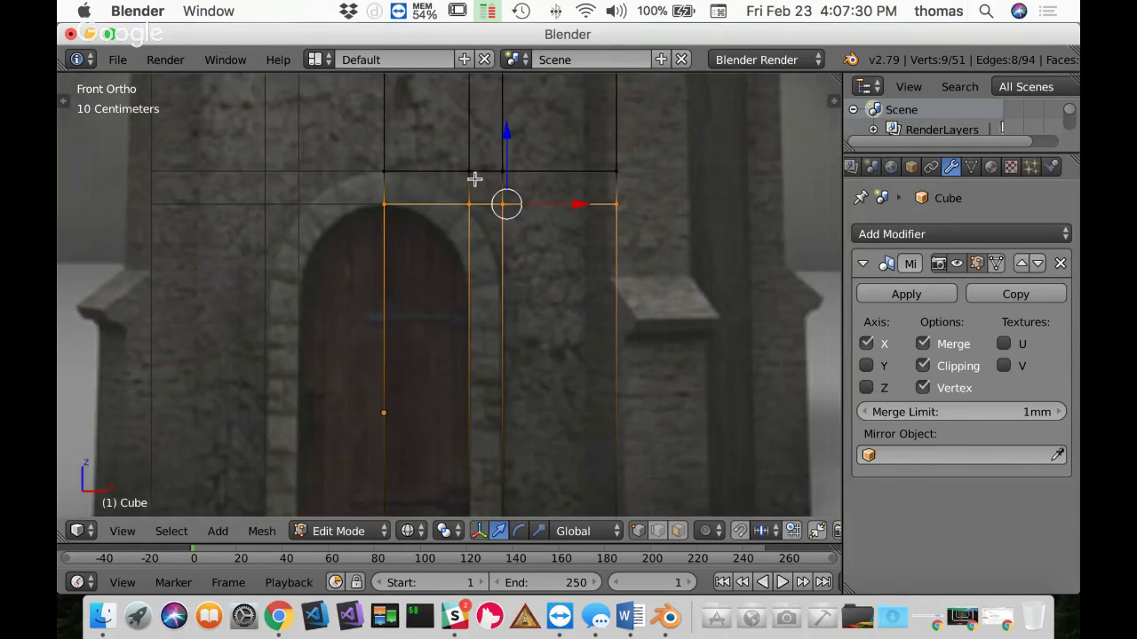
scroll(474, 180, "up", 3)
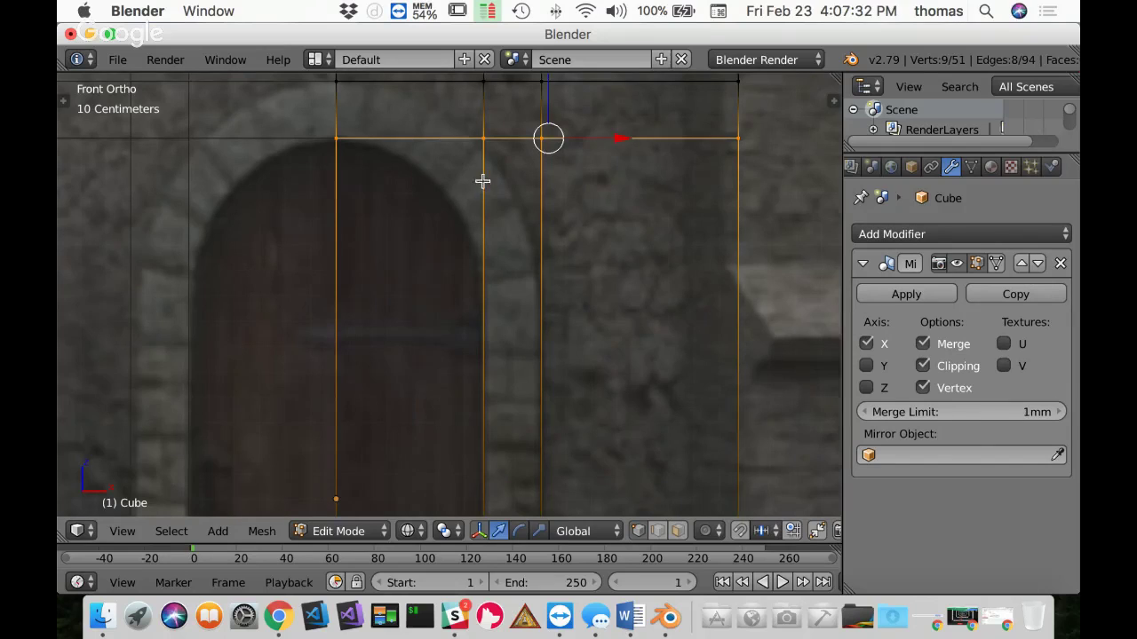
middle_click_drag(483, 178, 489, 272, "shift")
scroll(489, 271, "up", 2)
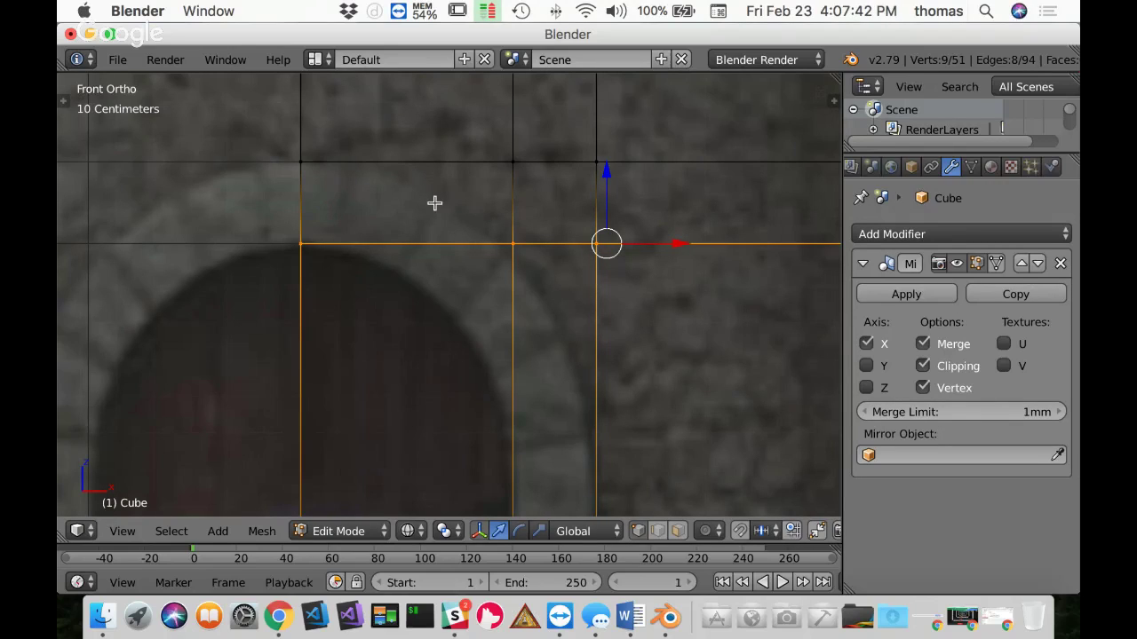
scroll(376, 198, "up", 1)
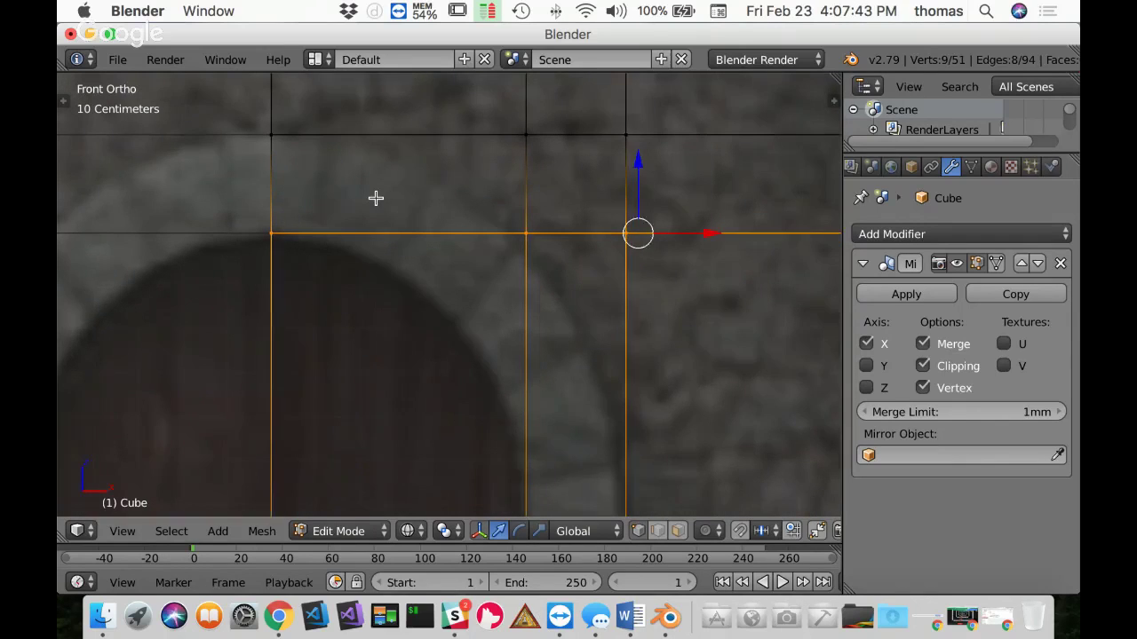
scroll(416, 233, "up", 1)
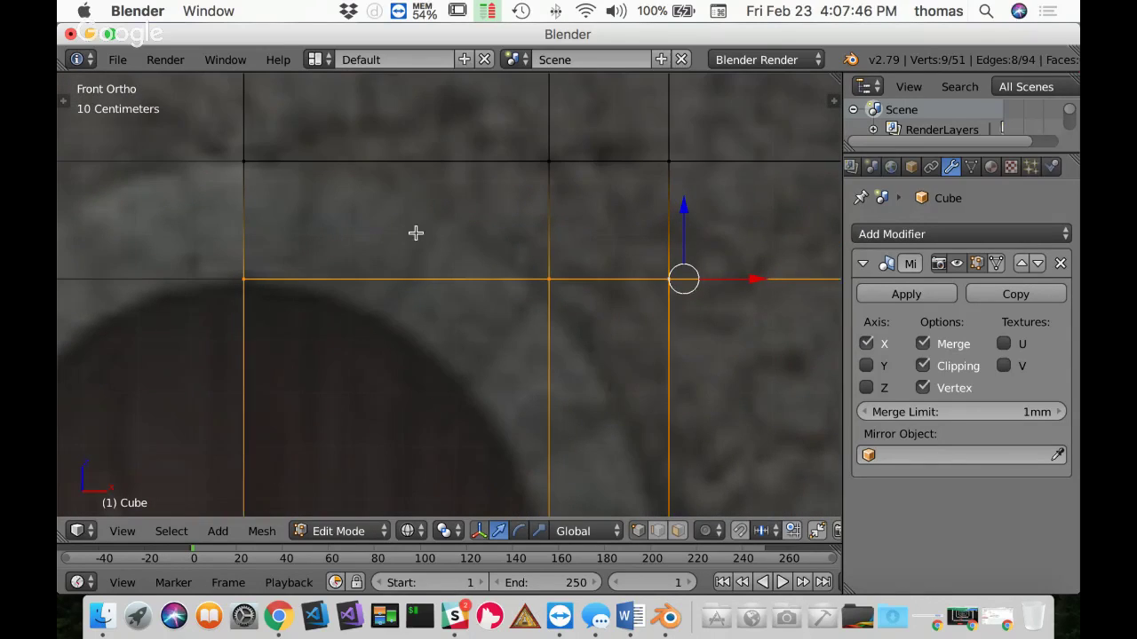
scroll(416, 233, "up", 2)
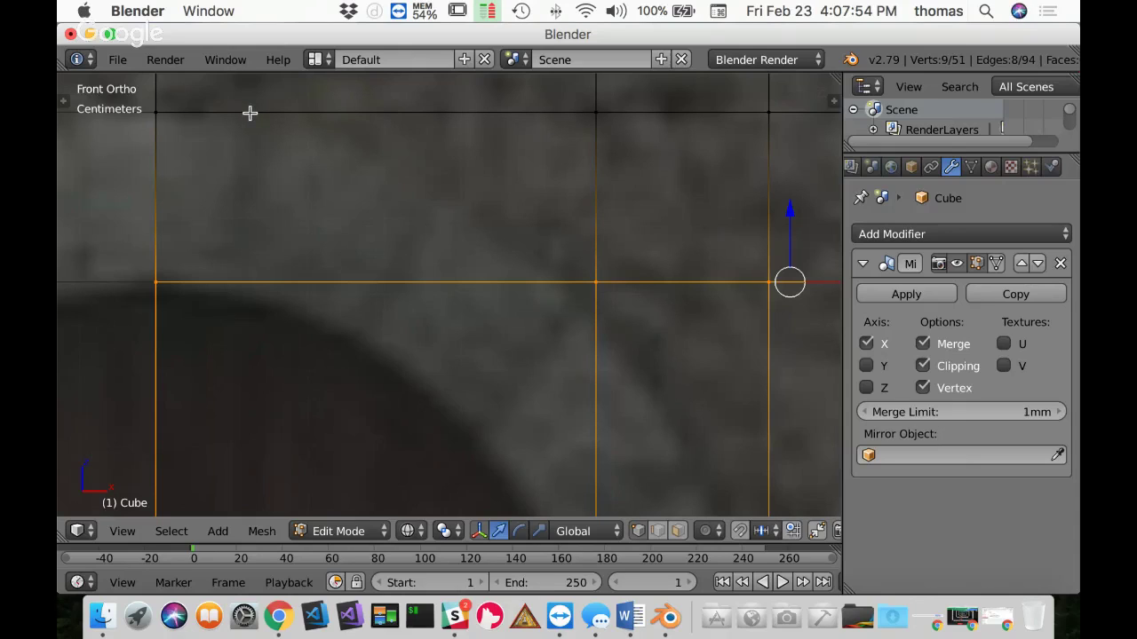
Step: Knife-cut a curve along the arch's outer stone edge from the top edge to the horizontal loop
key("k")
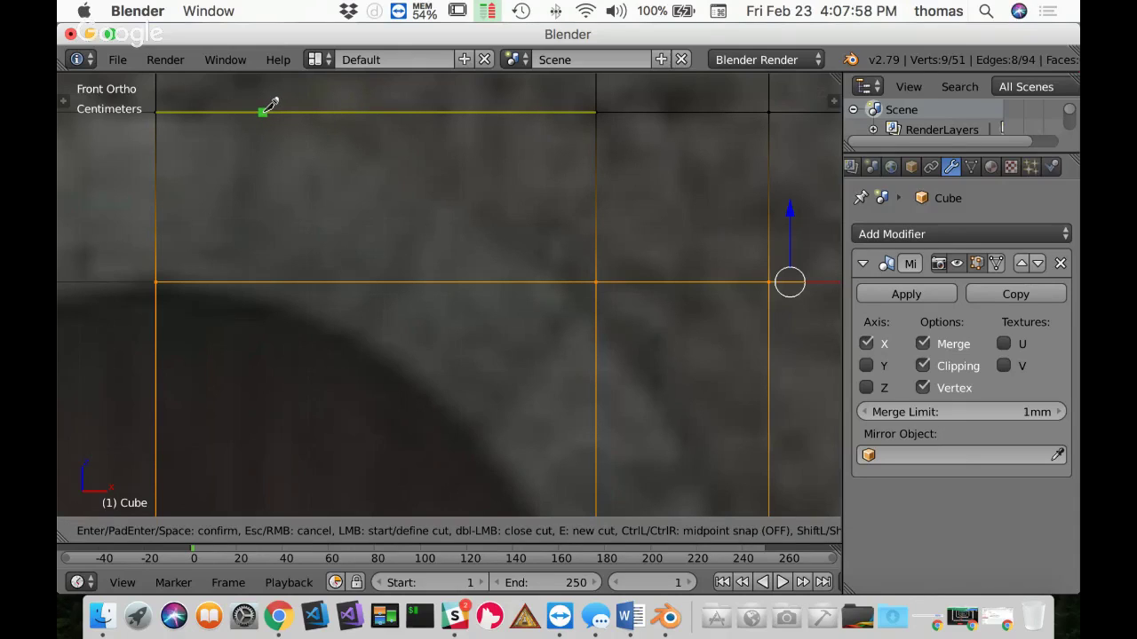
left_click(256, 111)
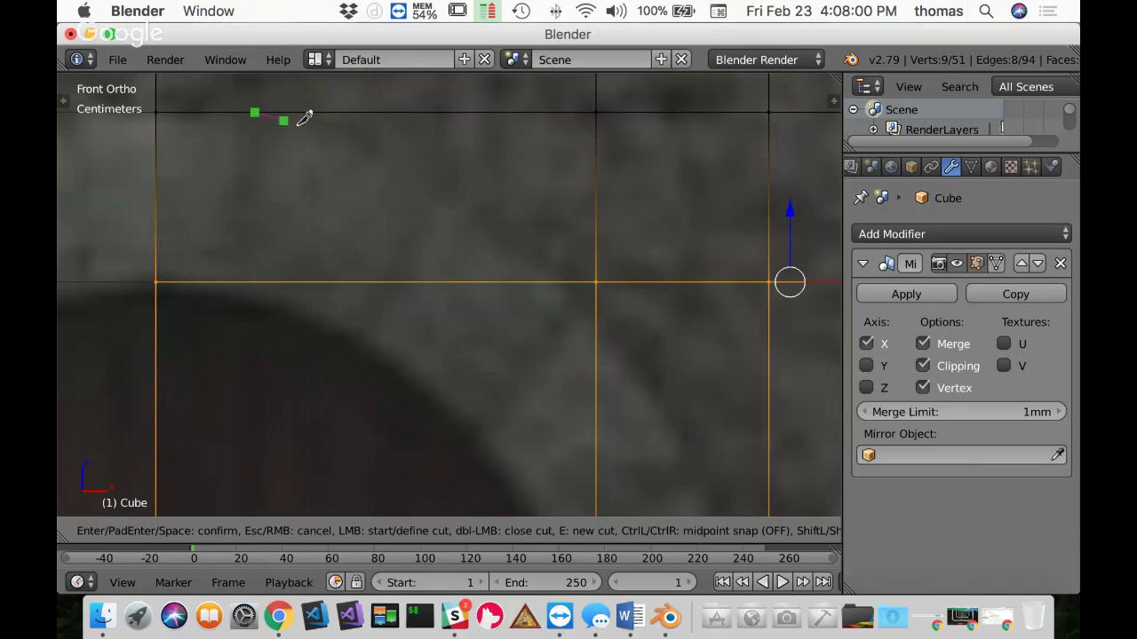
left_click(345, 142)
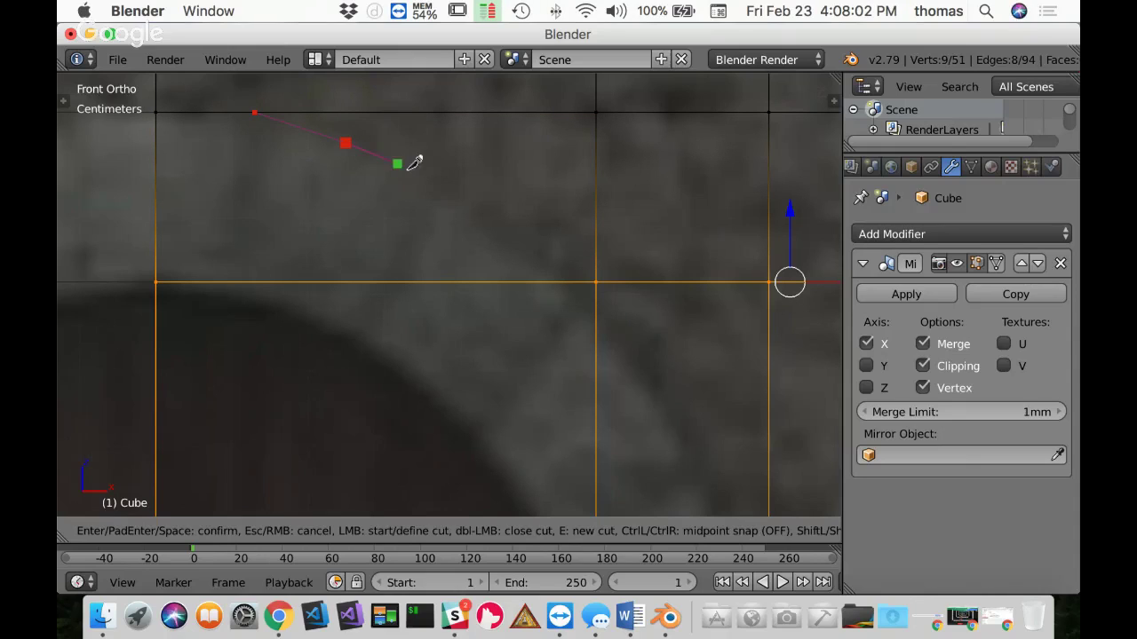
left_click(432, 185)
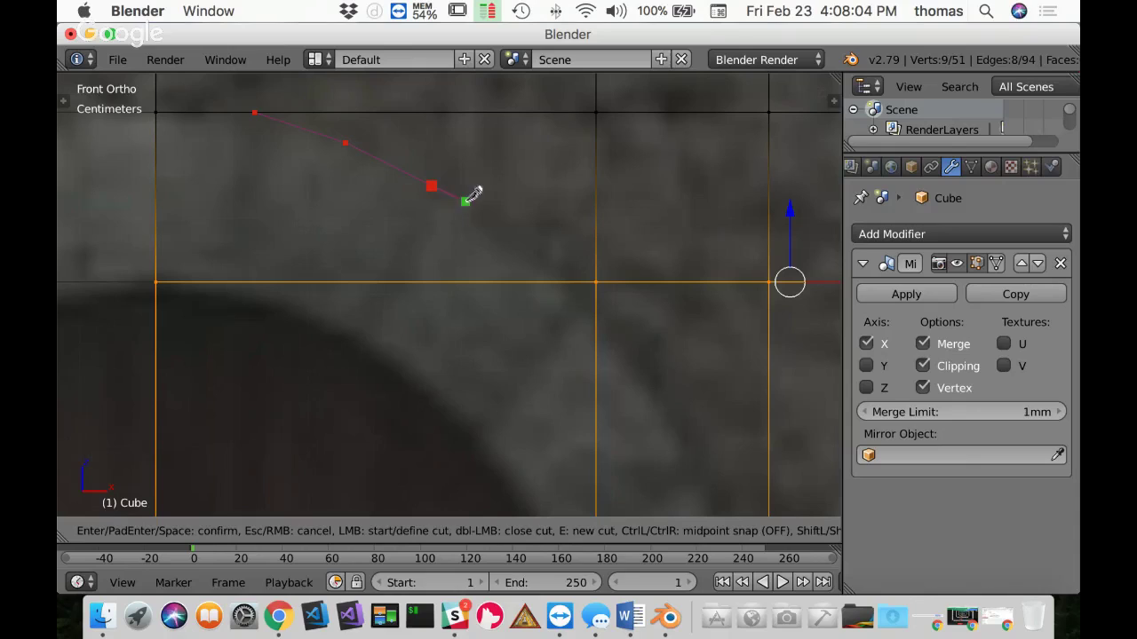
left_click(503, 233)
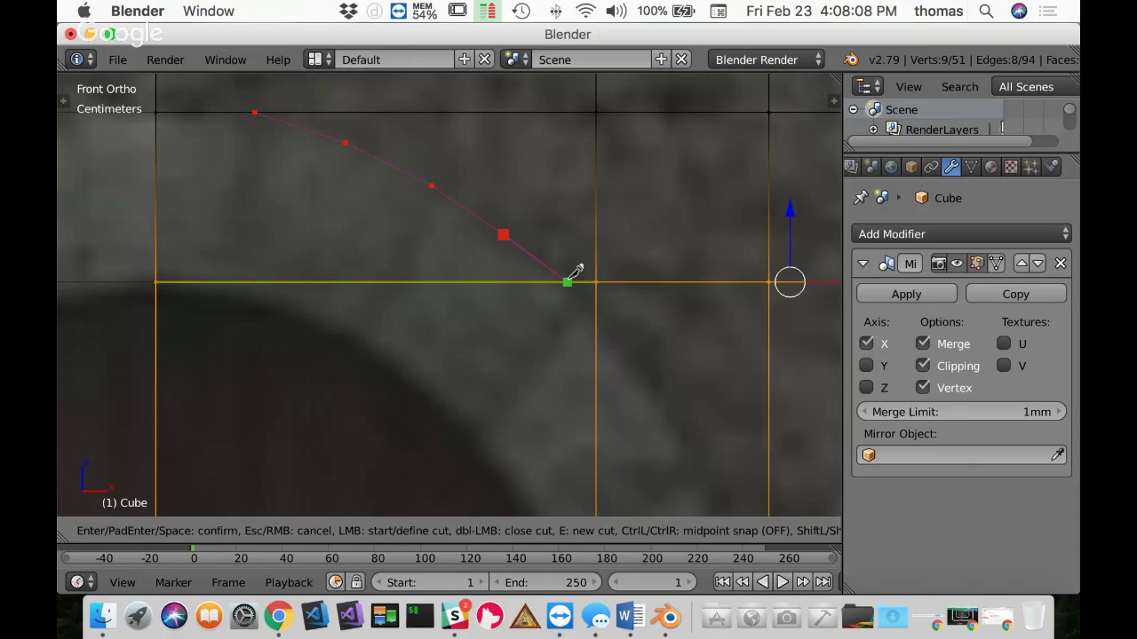
left_click(567, 281)
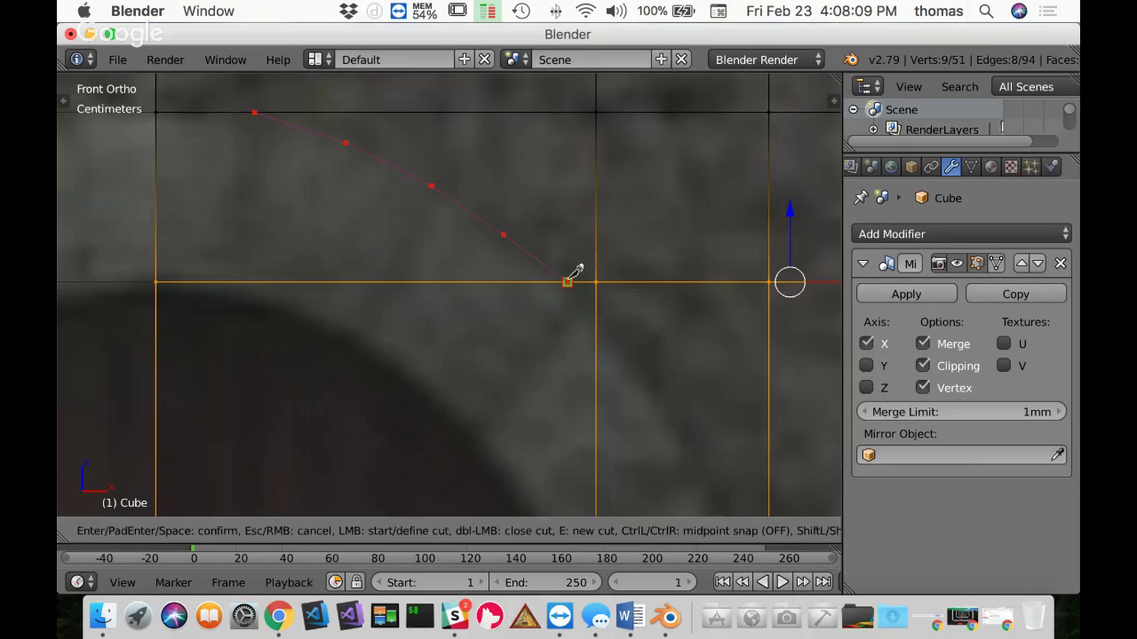
key("Return")
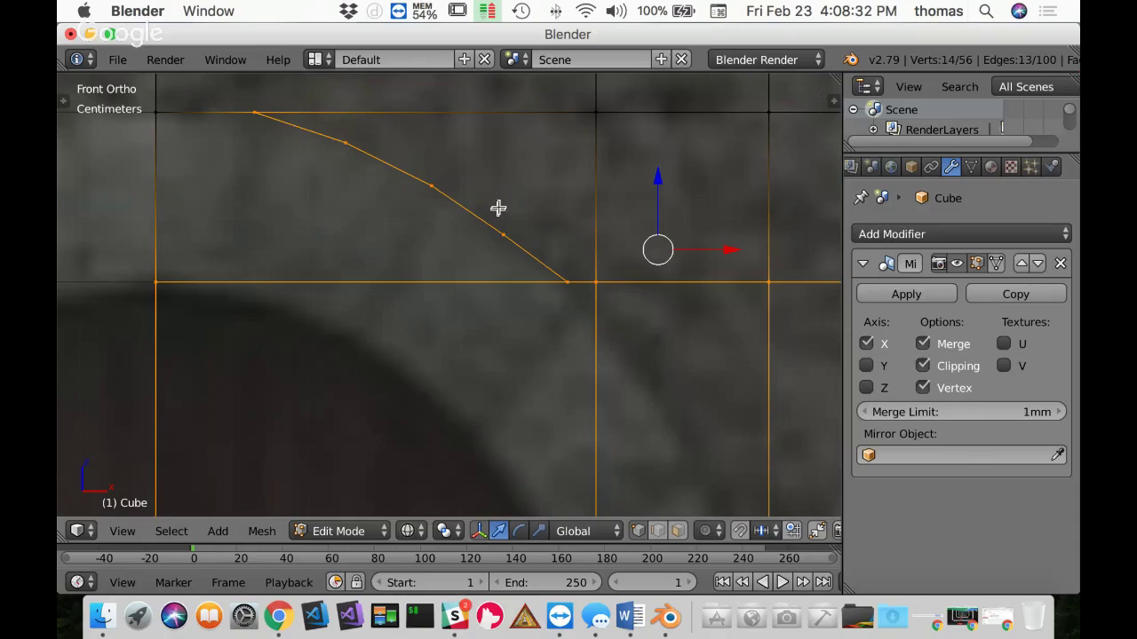
Step: Knife-cut the arch curve from the previous cut's end down to the vertical edge, forming a new face
middle_click_drag(690, 393, 418, 181, "shift")
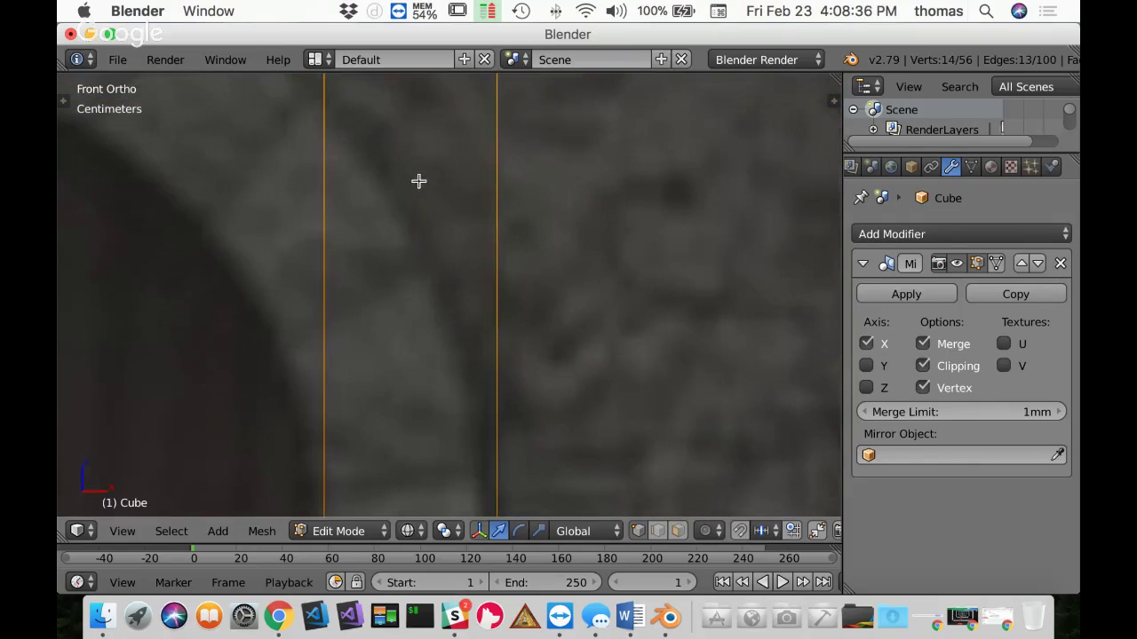
middle_click_drag(503, 231, 561, 240, "shift")
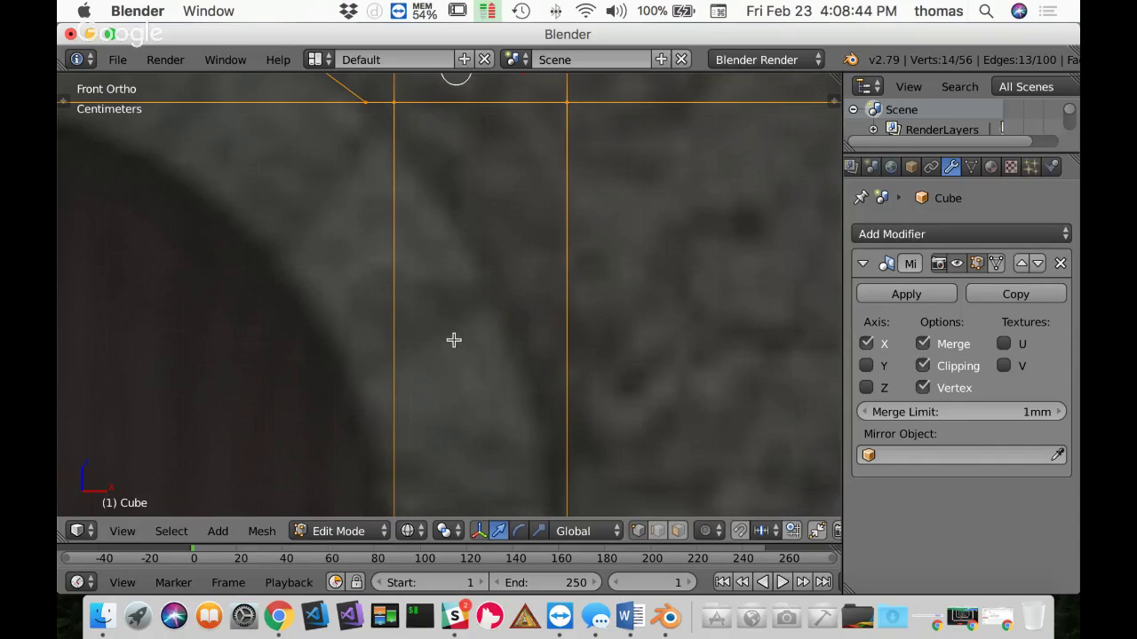
key("k")
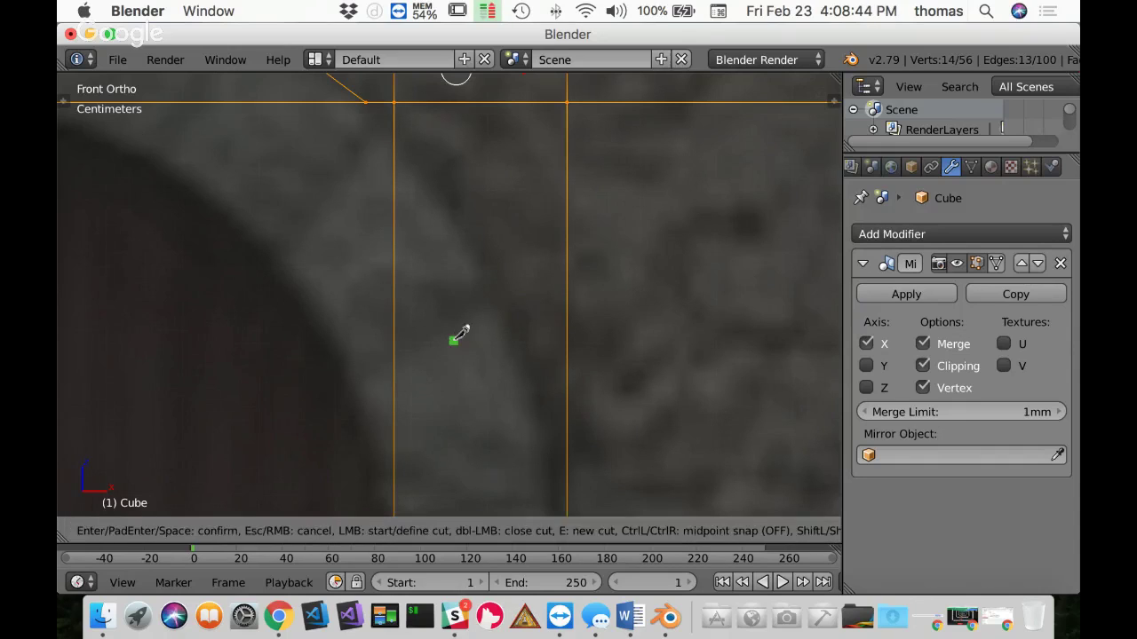
left_click(365, 102)
left_click(493, 297)
left_click(546, 436)
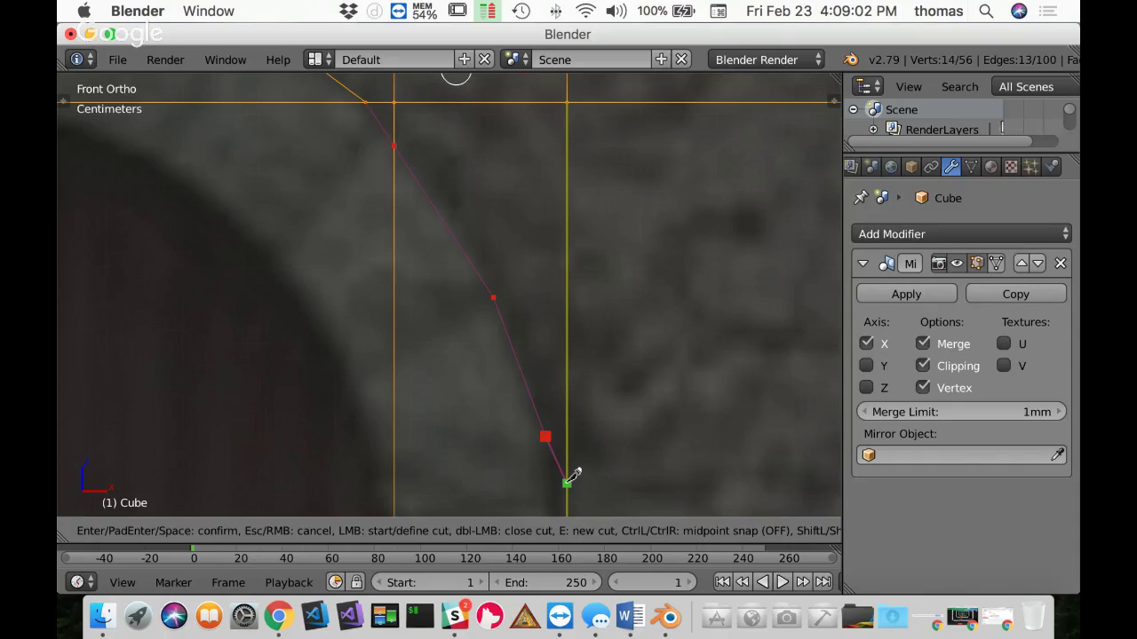
left_click(568, 483)
key("Return")
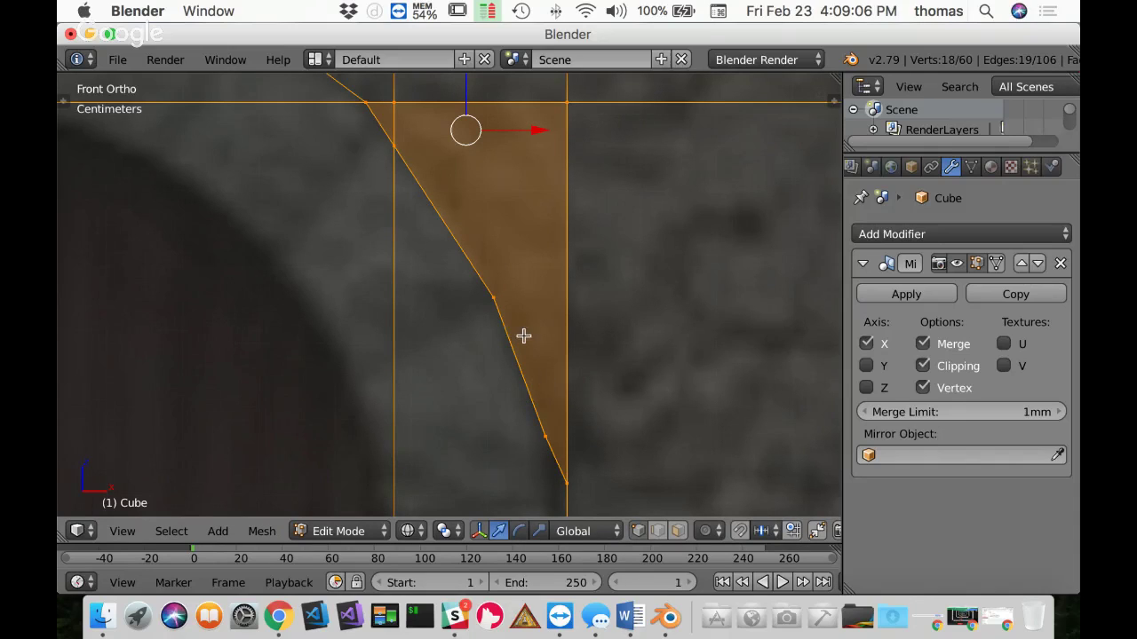
scroll(432, 368, "left", 10)
scroll(432, 368, "up", 3)
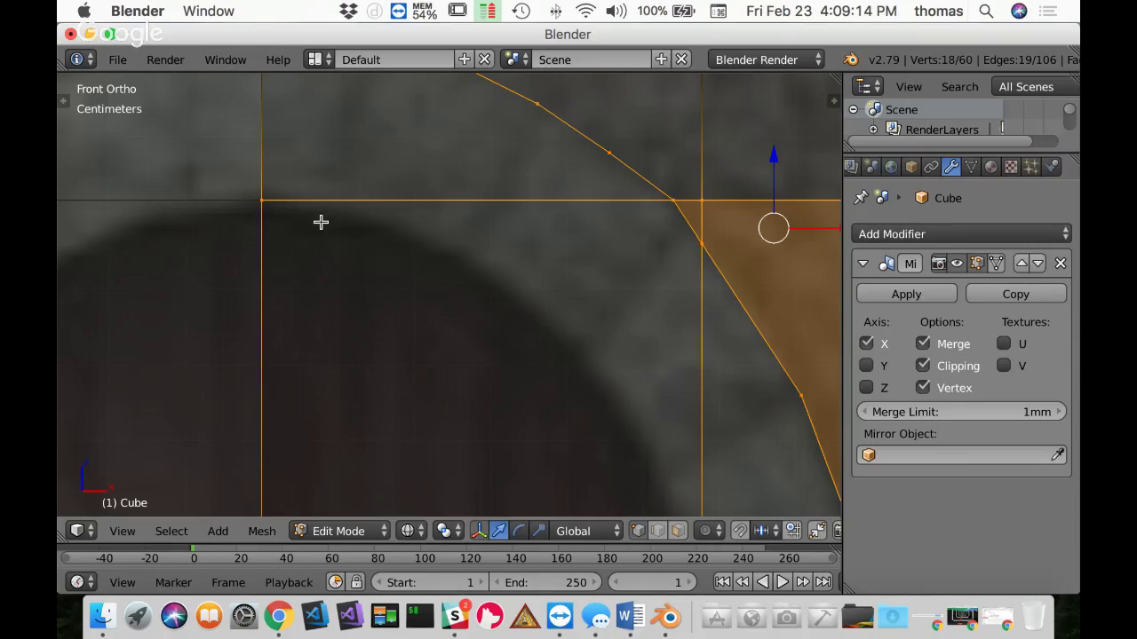
Step: Knife-cut the inner door curve from the corner vertex down to the wall's vertical edge
key("k")
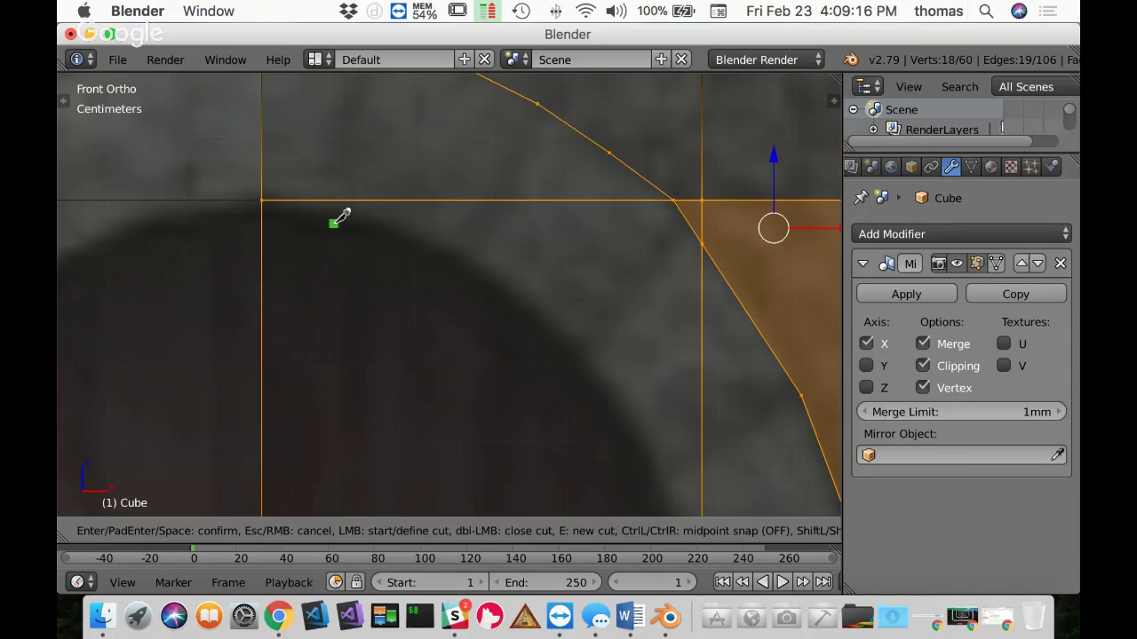
left_click(262, 200)
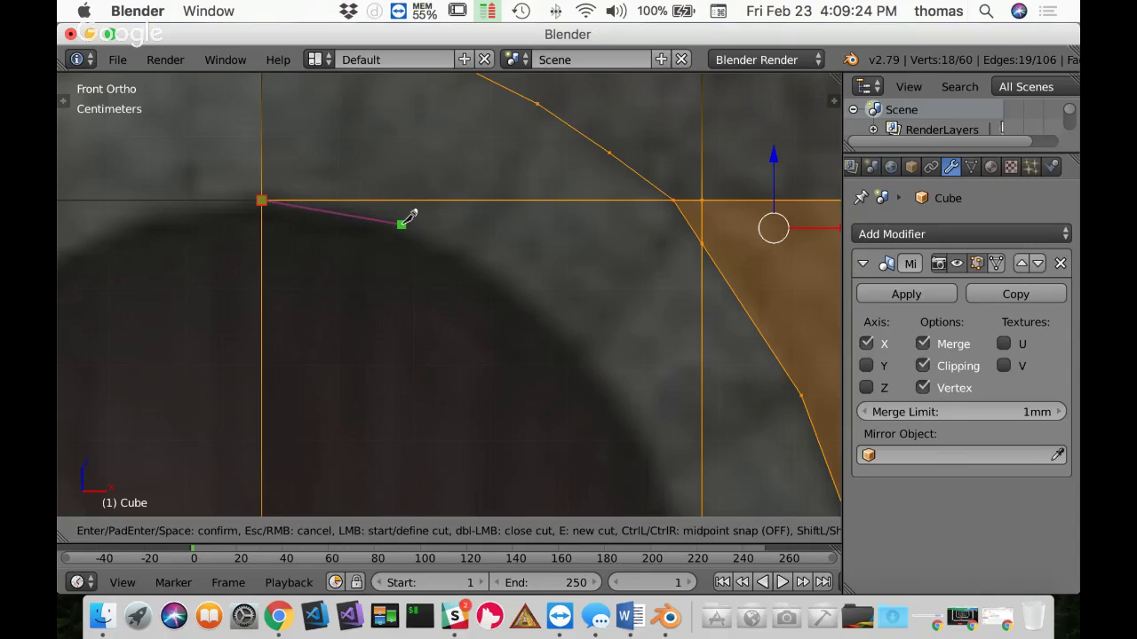
left_click(402, 224)
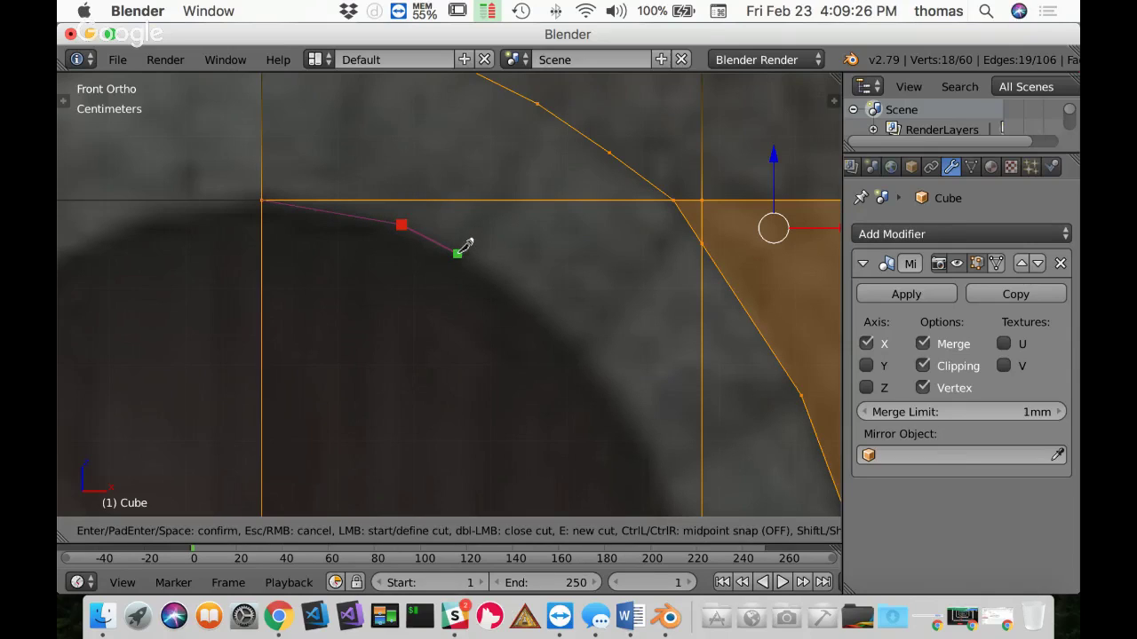
left_click(456, 254)
left_click(579, 351)
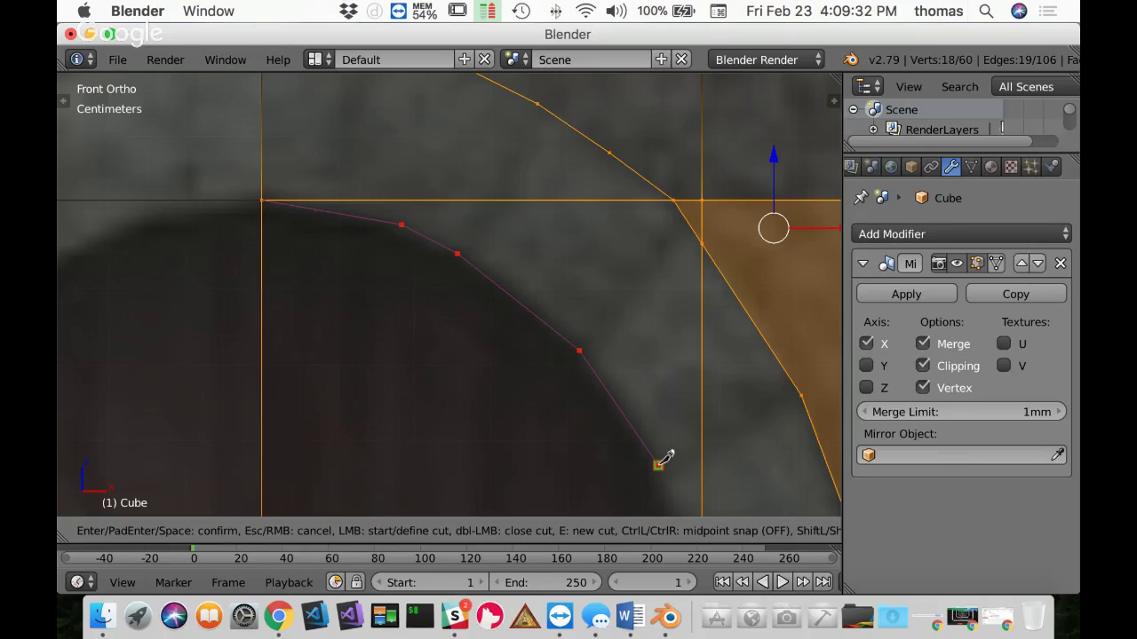
left_click(658, 464)
middle_click_drag(689, 459, 609, 257, "shift")
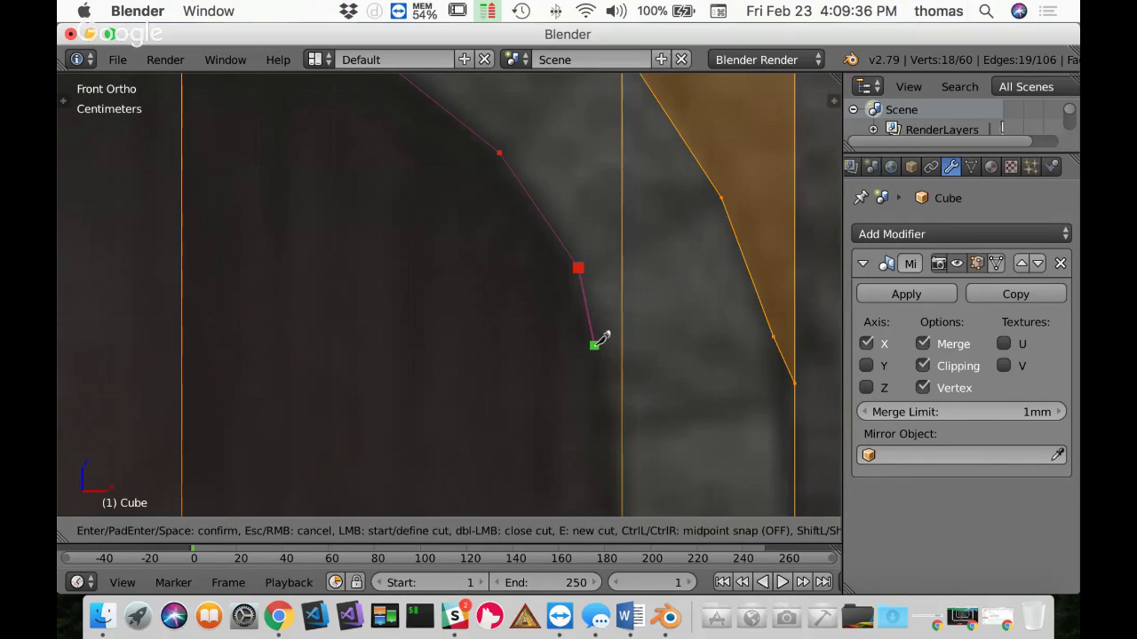
left_click(625, 415)
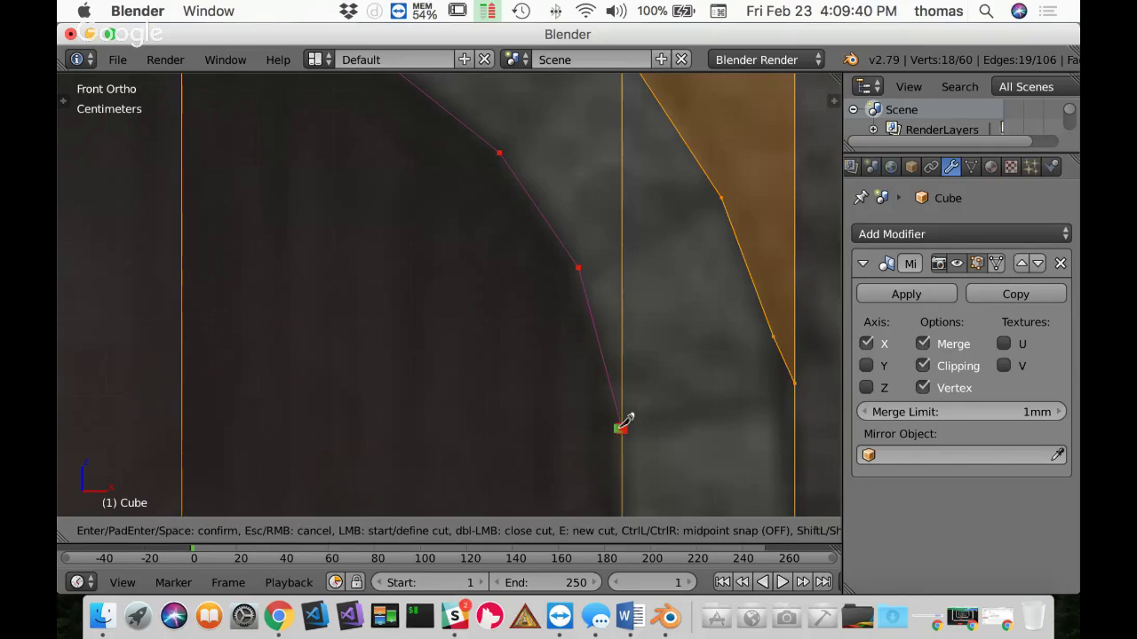
key("Return")
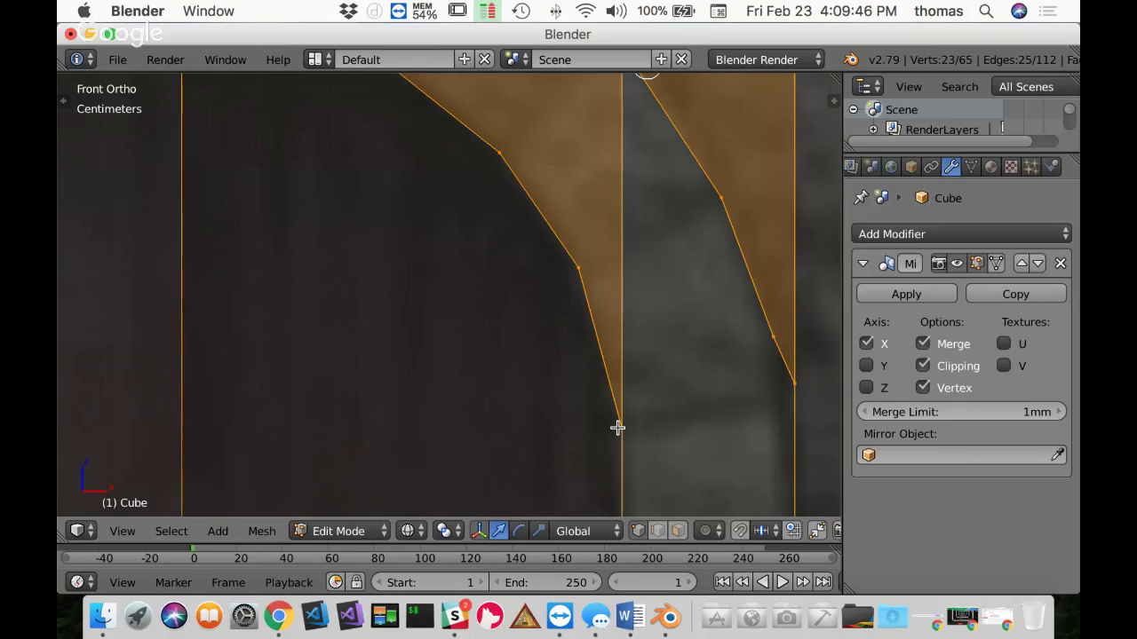
scroll(576, 294, "down", 5)
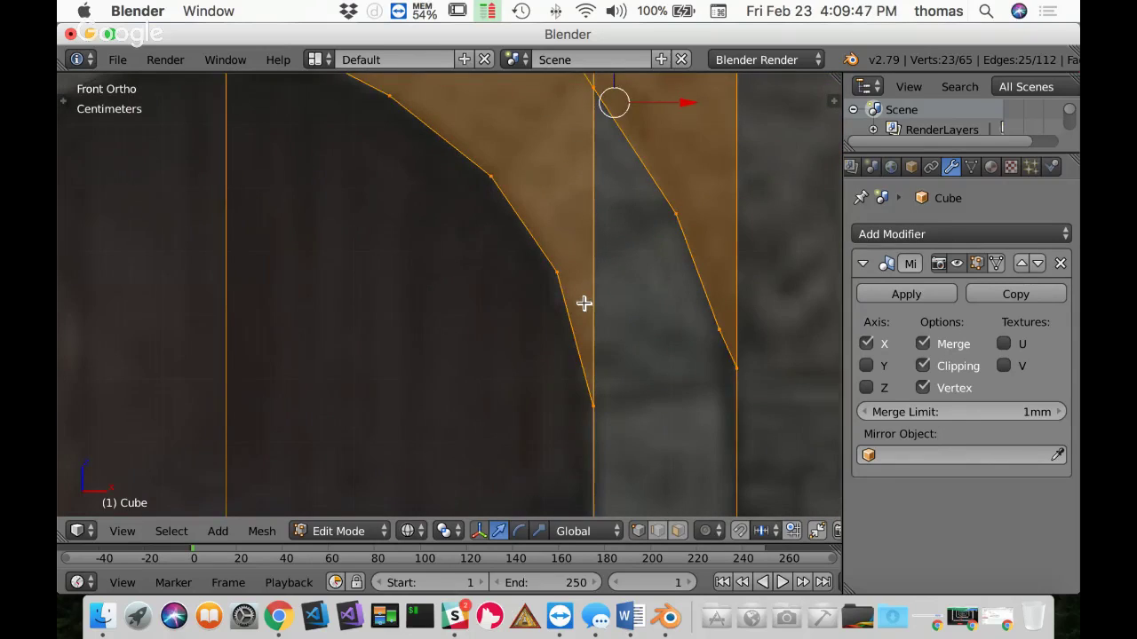
scroll(597, 309, "up", 1)
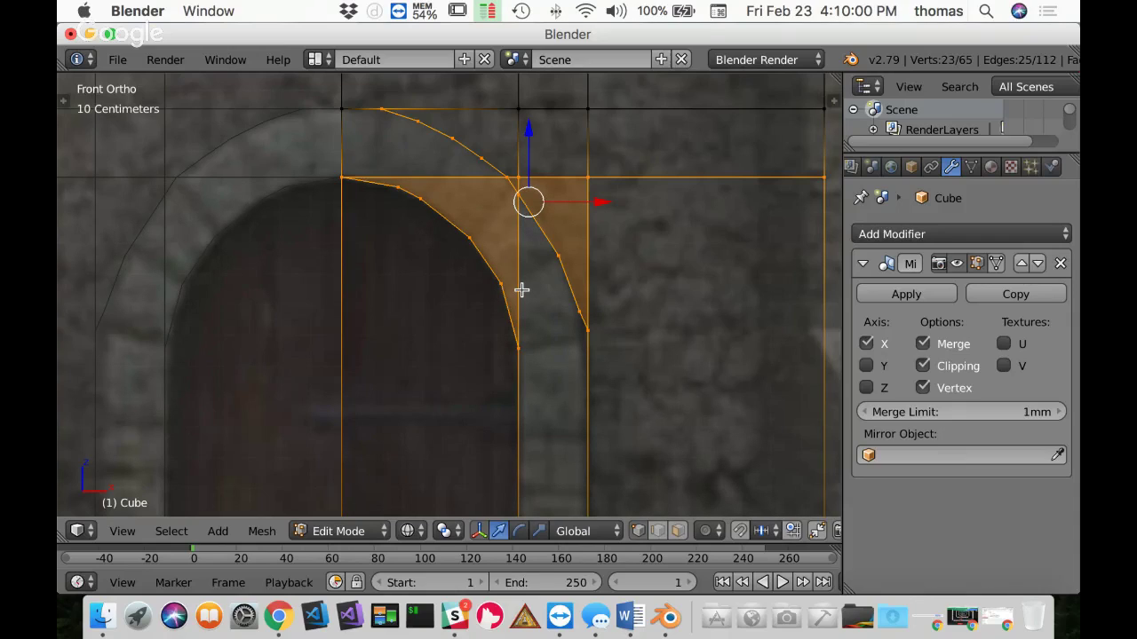
Step: Deselect all, switch to solid shading, and frame the arch's upper corner in front view
key("a")
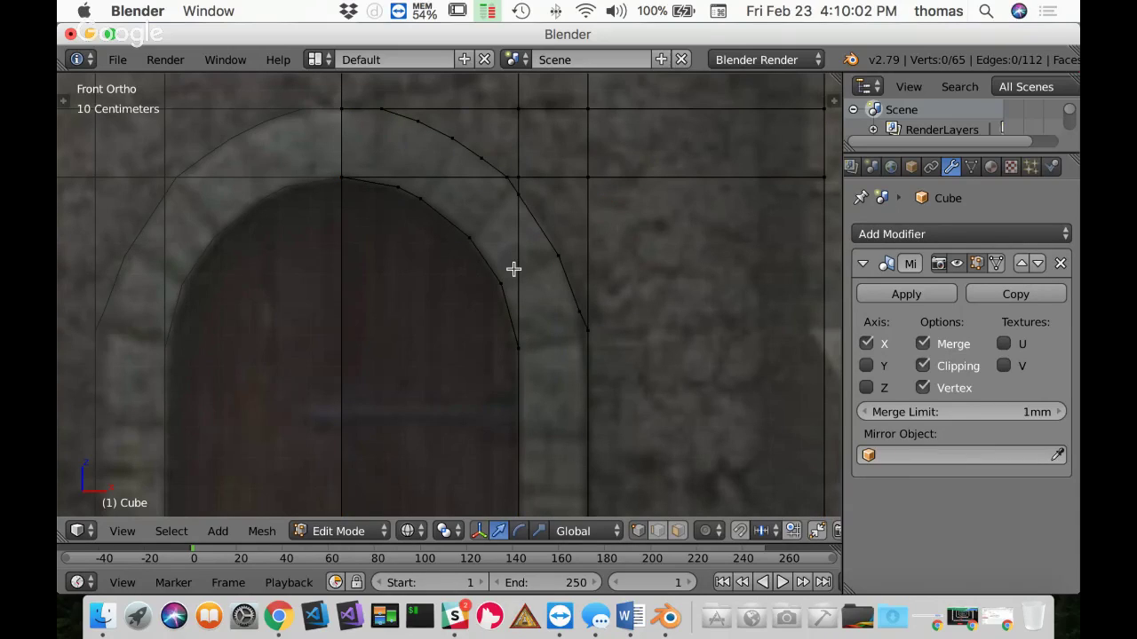
key("z")
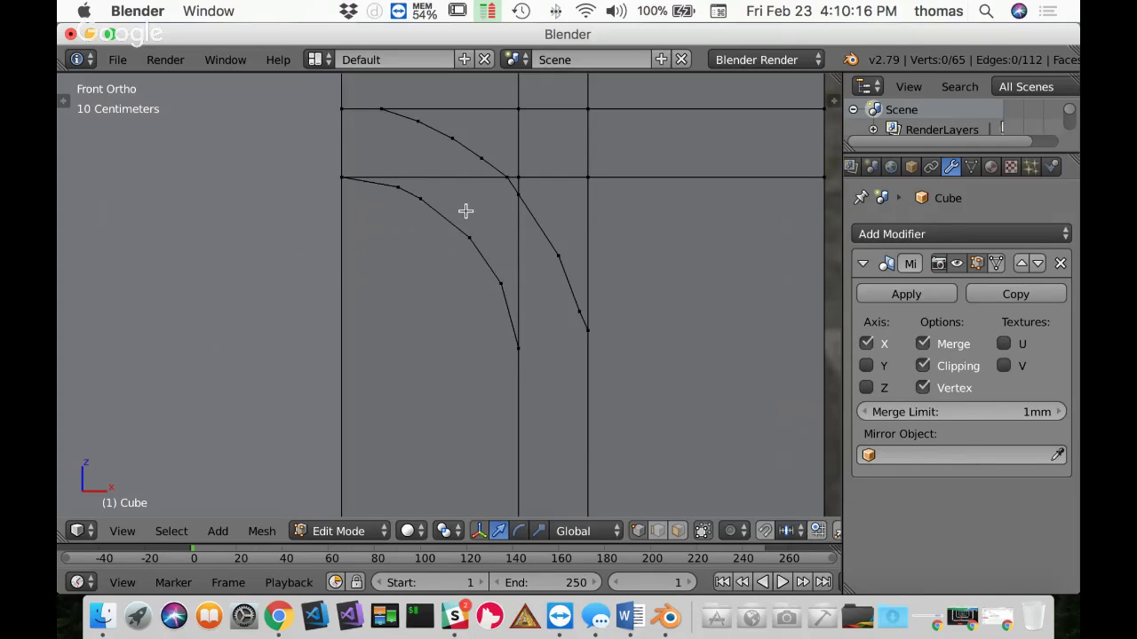
scroll(459, 221, "up", 2)
middle_click_drag(449, 183, 457, 358, "shift")
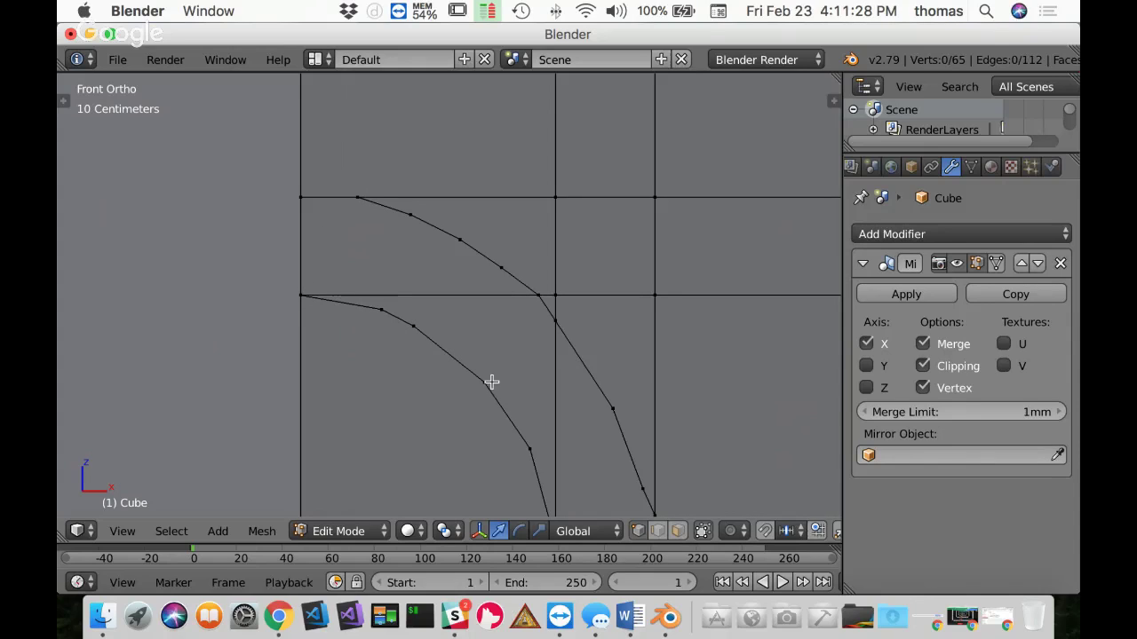
Step: Knife-cut the first two radial edges from inner-arch vertices to the outer arch curve
key("k")
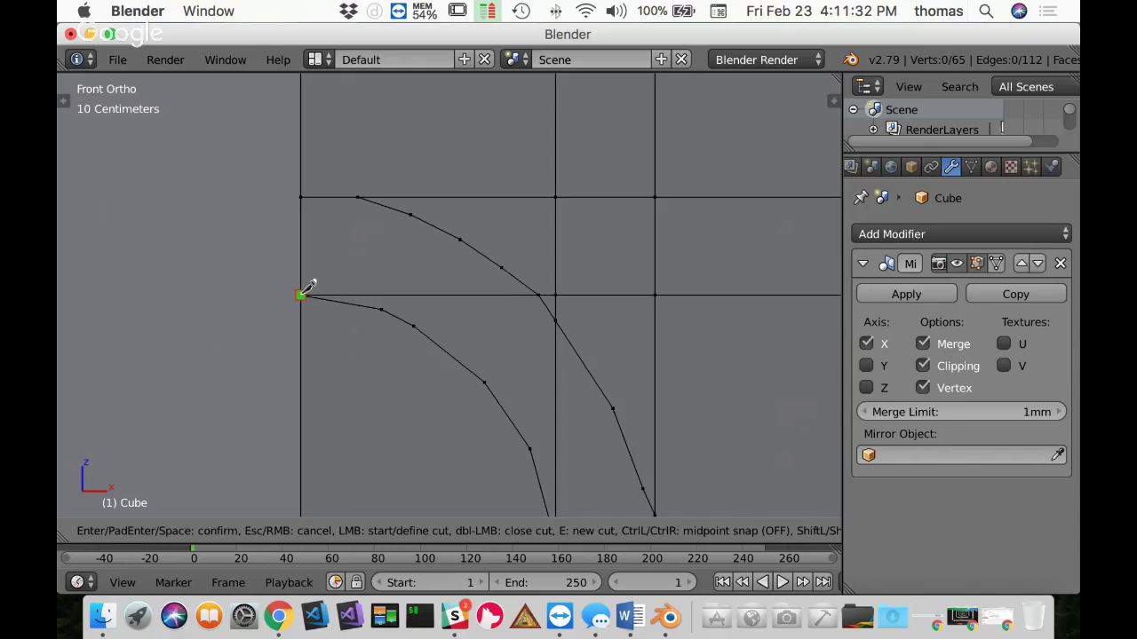
left_click(301, 294)
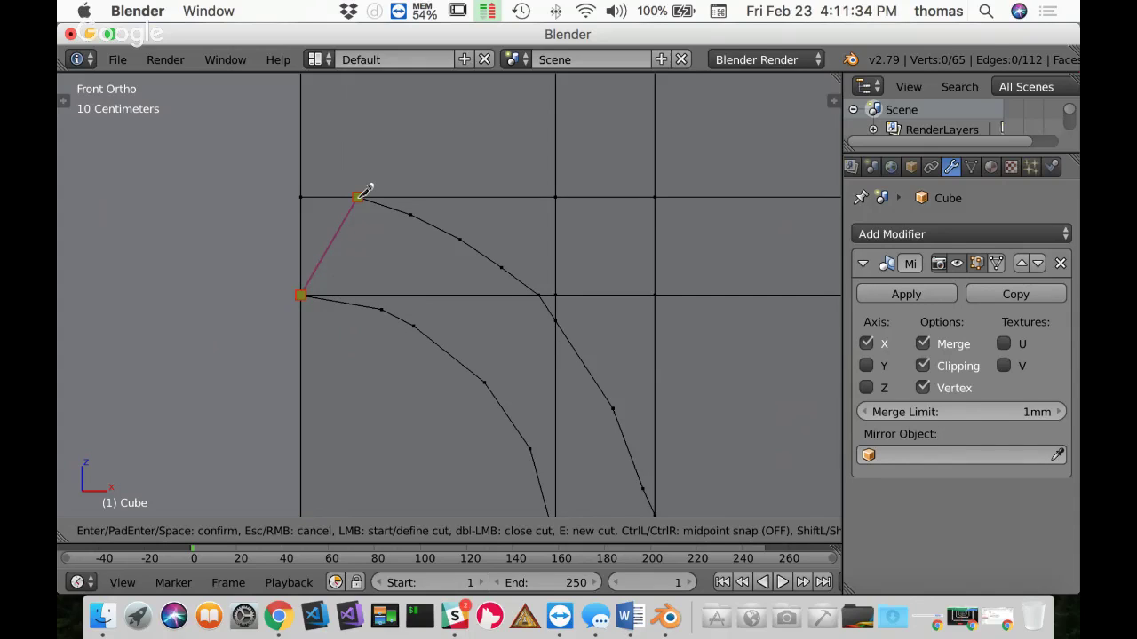
left_click(358, 195)
key("Return")
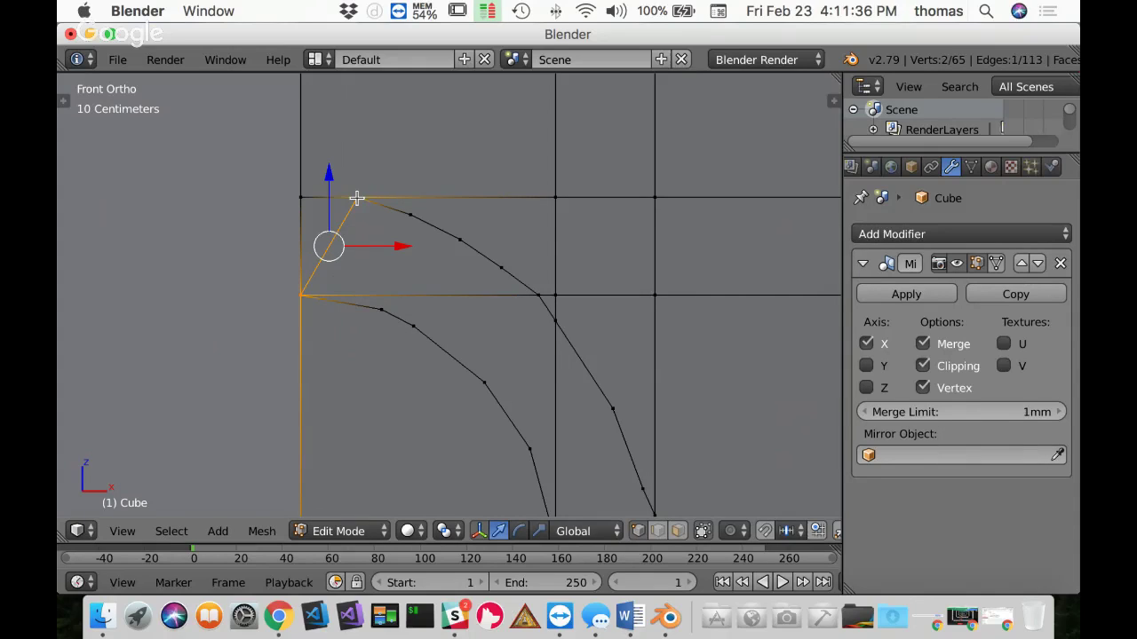
key("a")
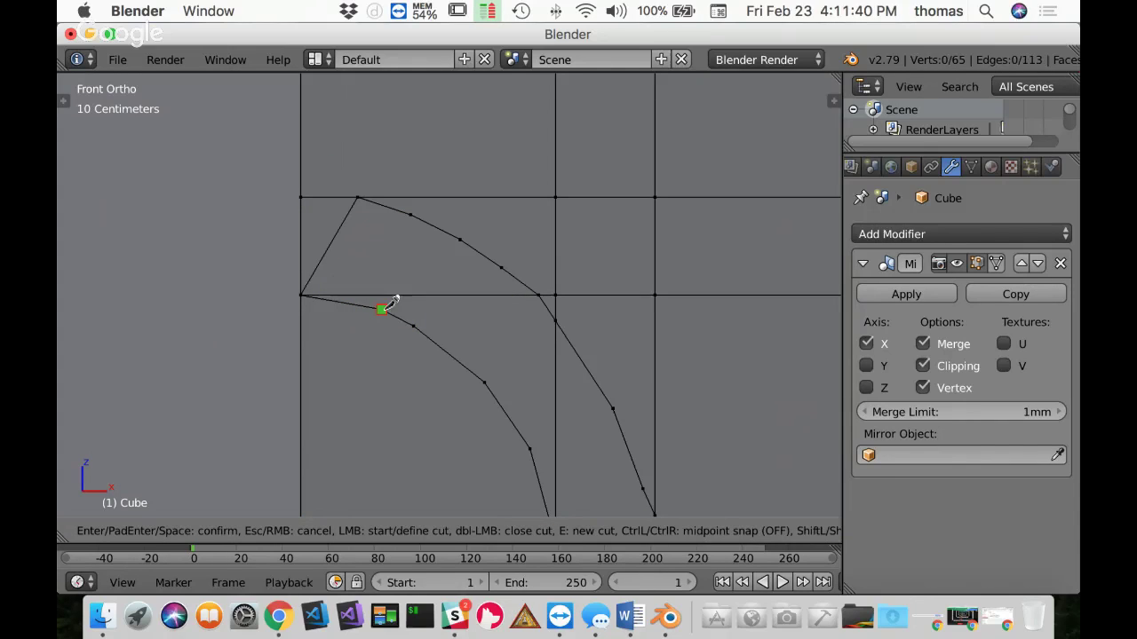
left_click(381, 309)
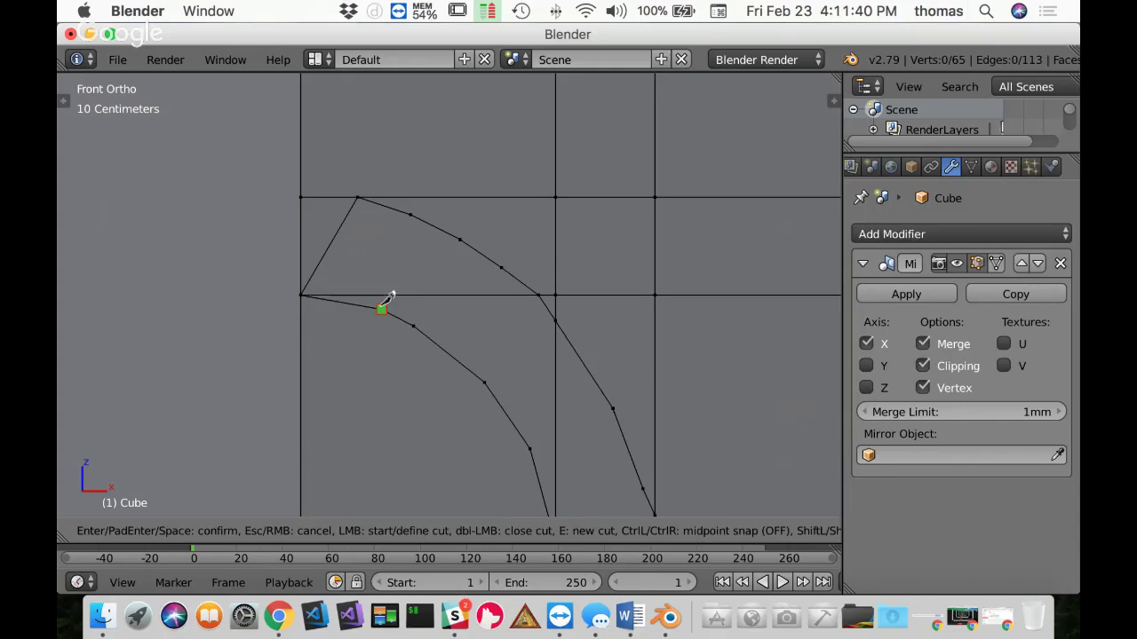
left_click(411, 212)
key("Return")
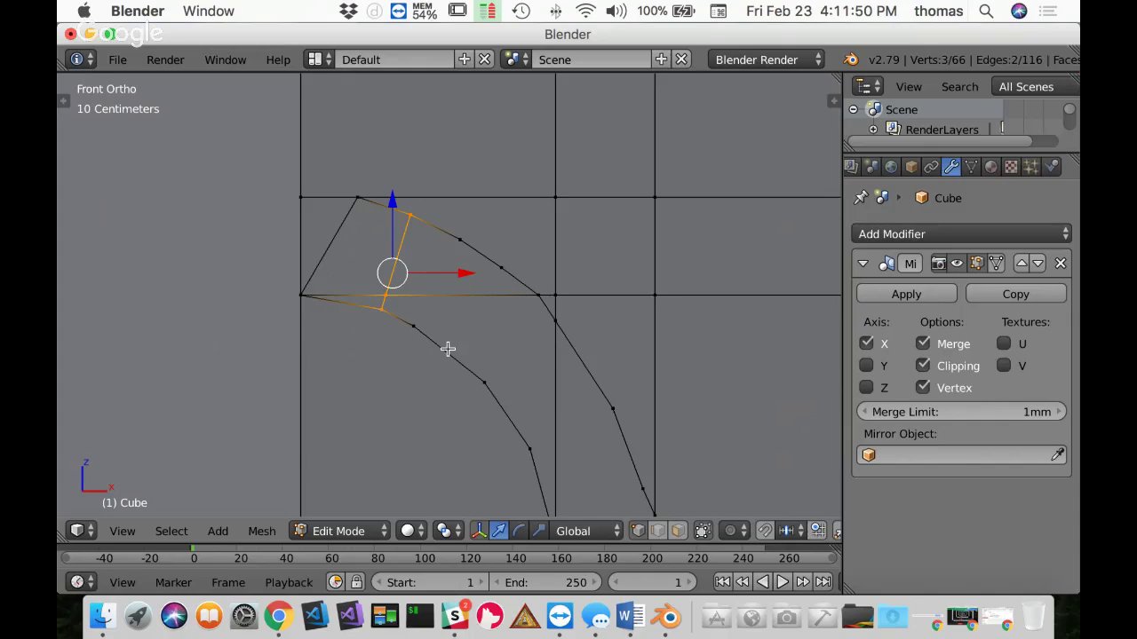
Step: Add two more radial knife cuts across the arch band between inner and outer vertices
key("k")
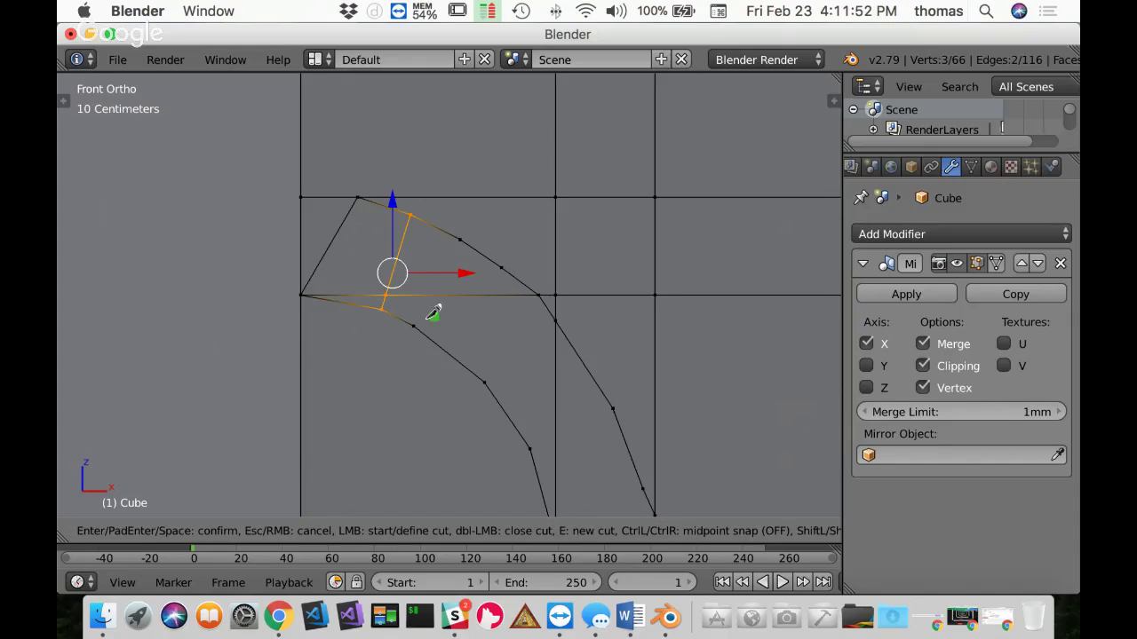
left_click(413, 326)
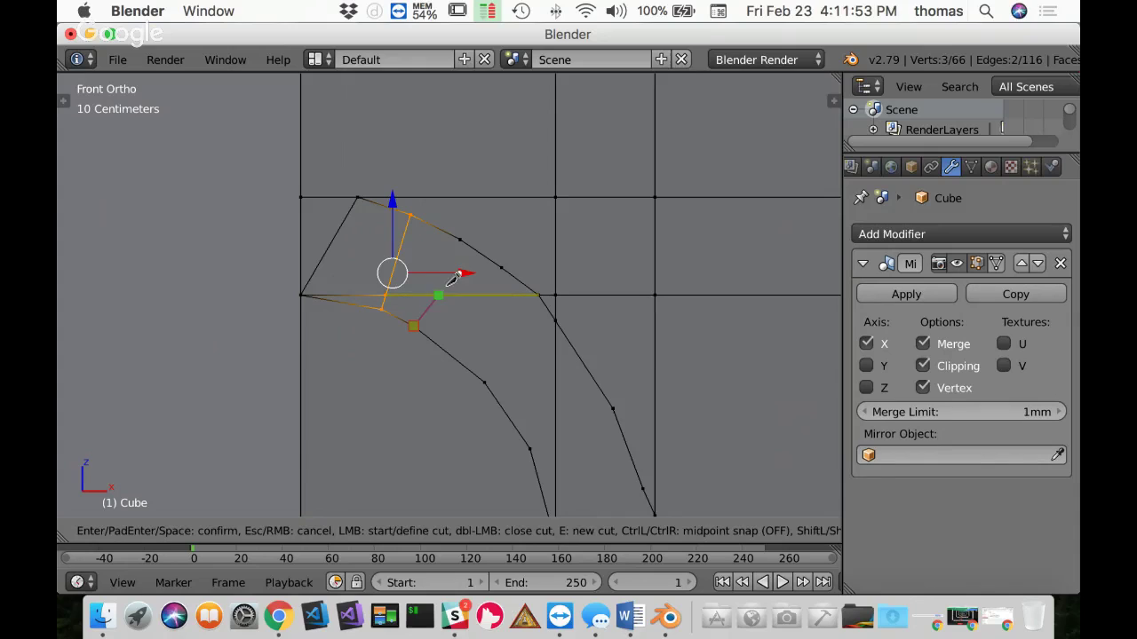
left_click(465, 236)
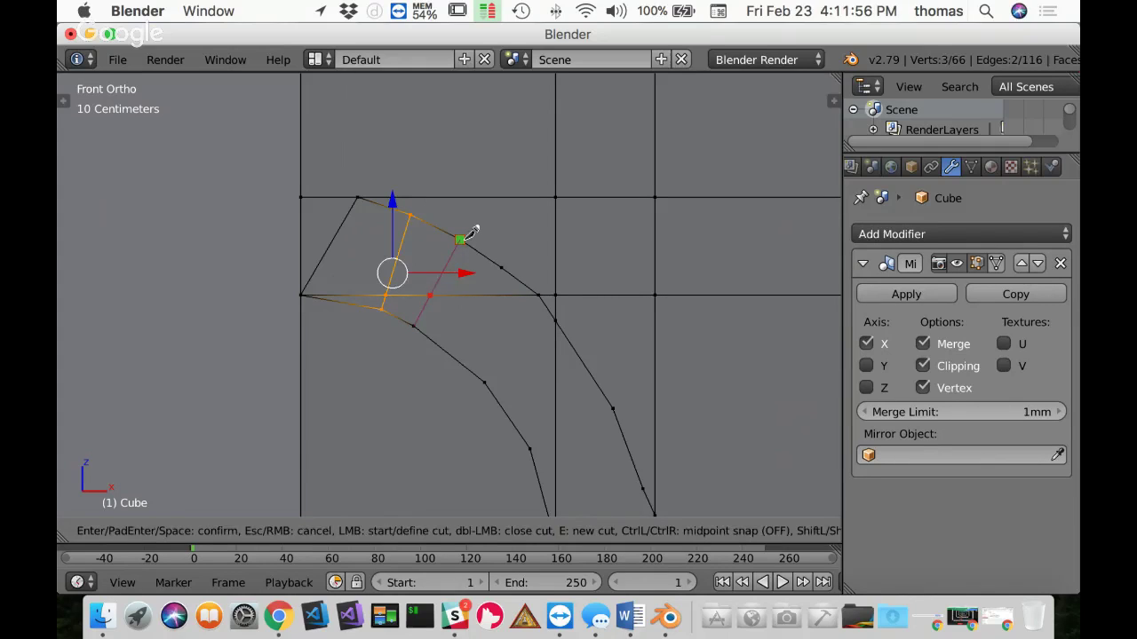
key("Return")
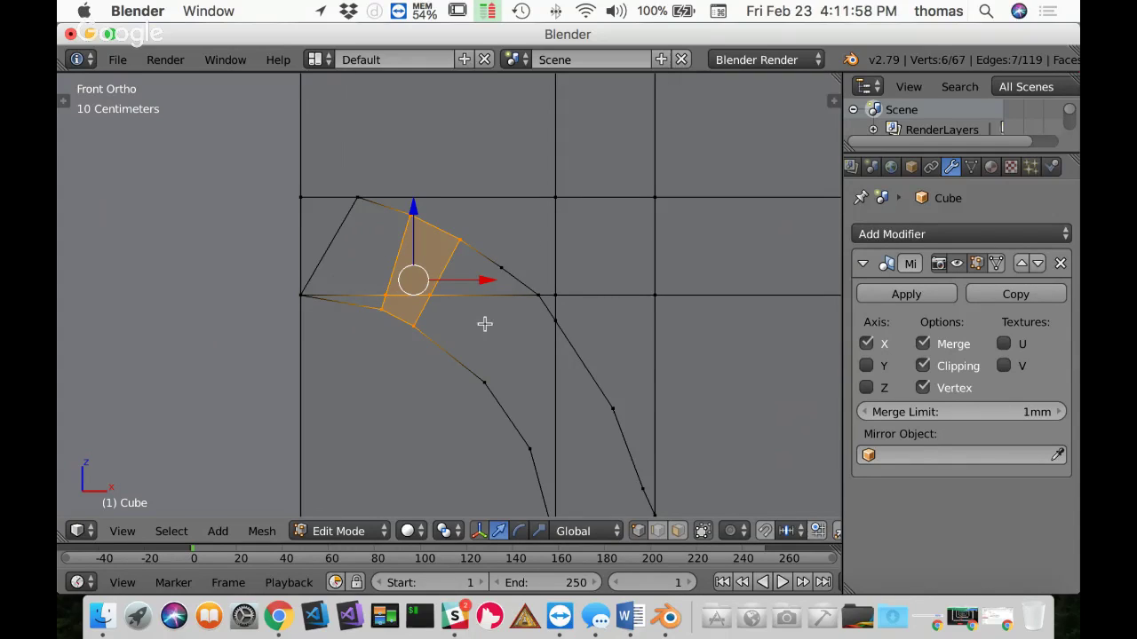
key("k")
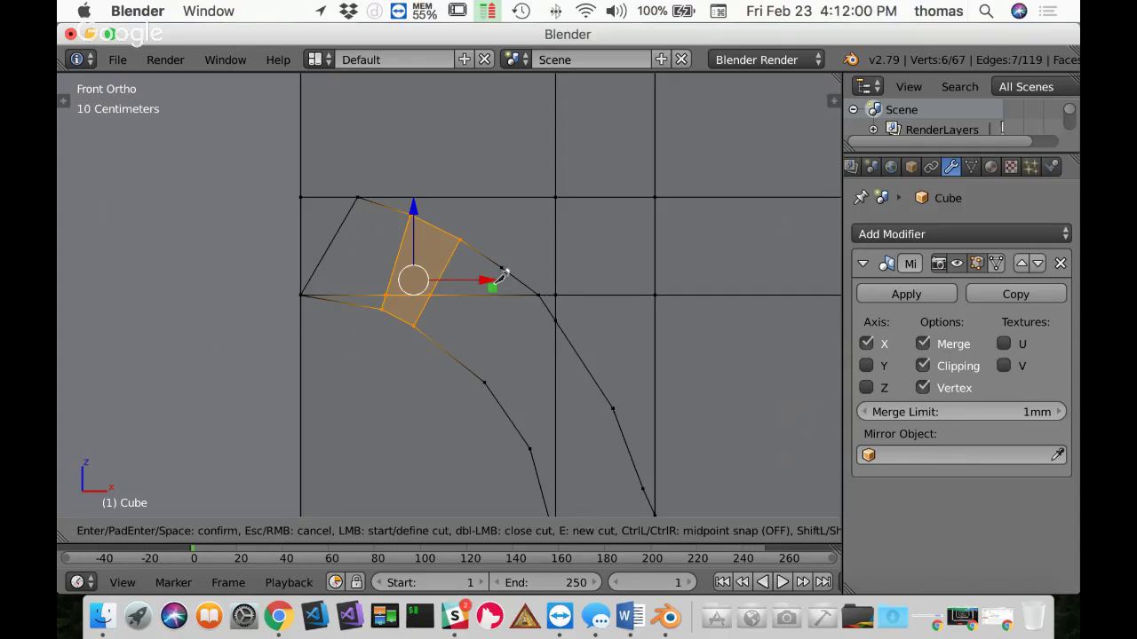
left_click(501, 267)
left_click(456, 356)
key("Return")
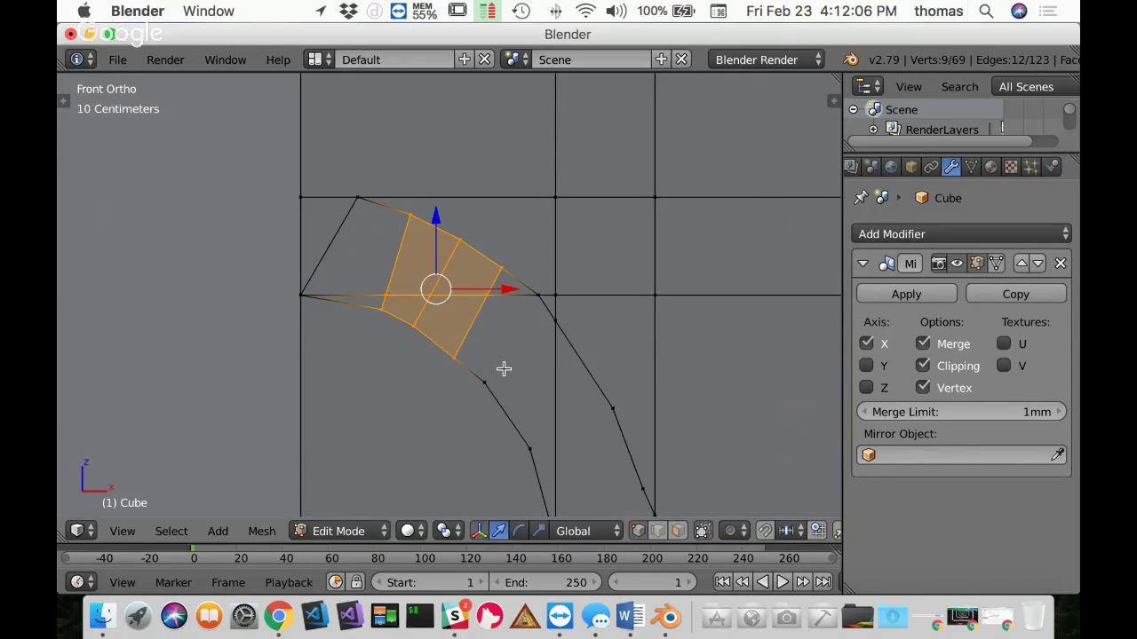
Step: Make the last radial cut where the outer arch meets the horizontal line, then deselect everything
key("k")
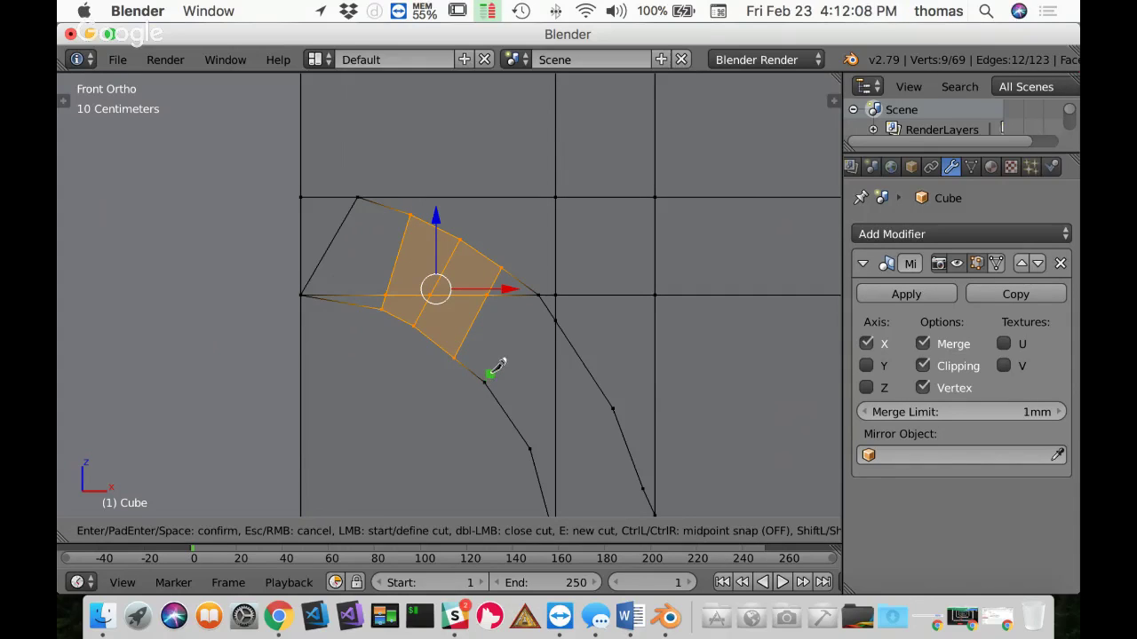
left_click(504, 363)
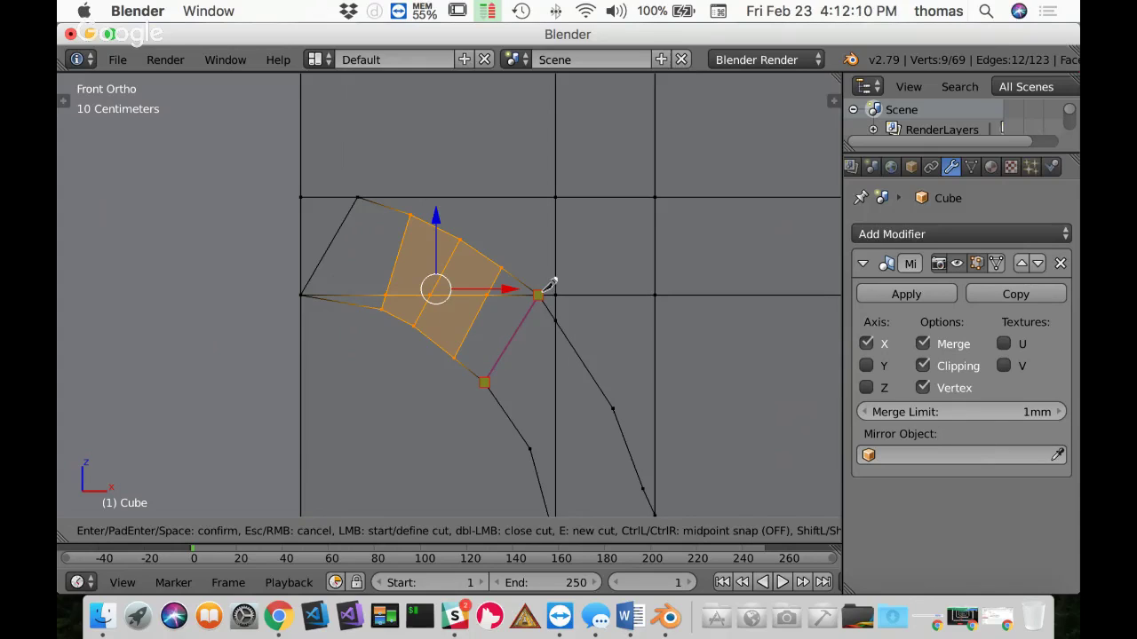
left_click(539, 293)
key("Return")
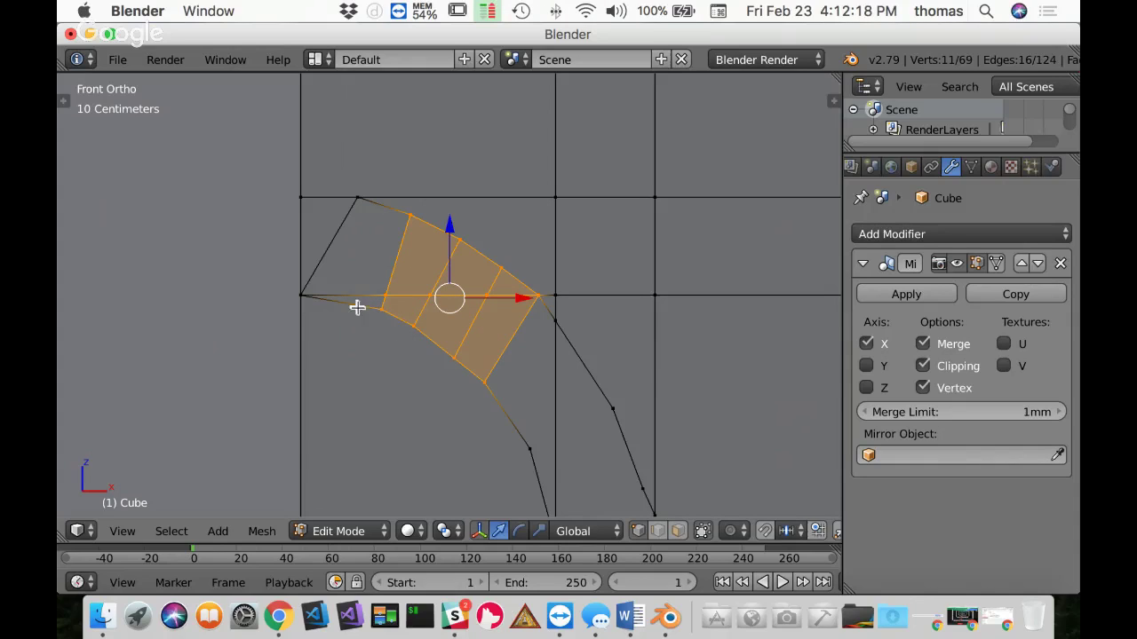
key("a")
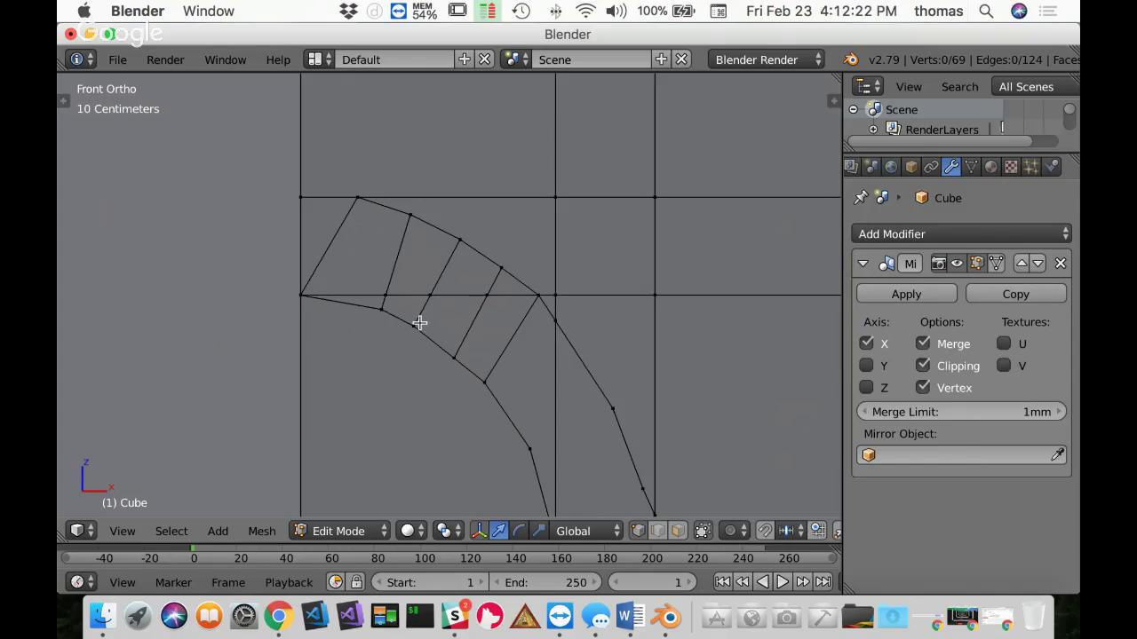
key("ctrl+Tab")
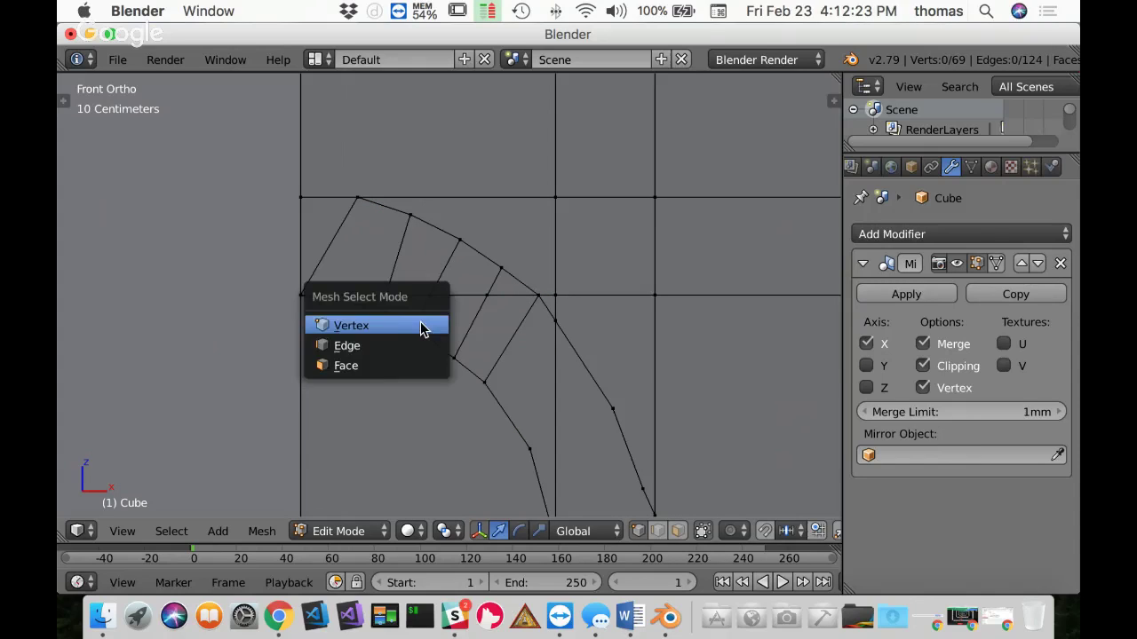
Step: In Edge mode, select the four horizontal edges crossing the arch band and dissolve them
left_click(369, 346)
right_click(364, 294)
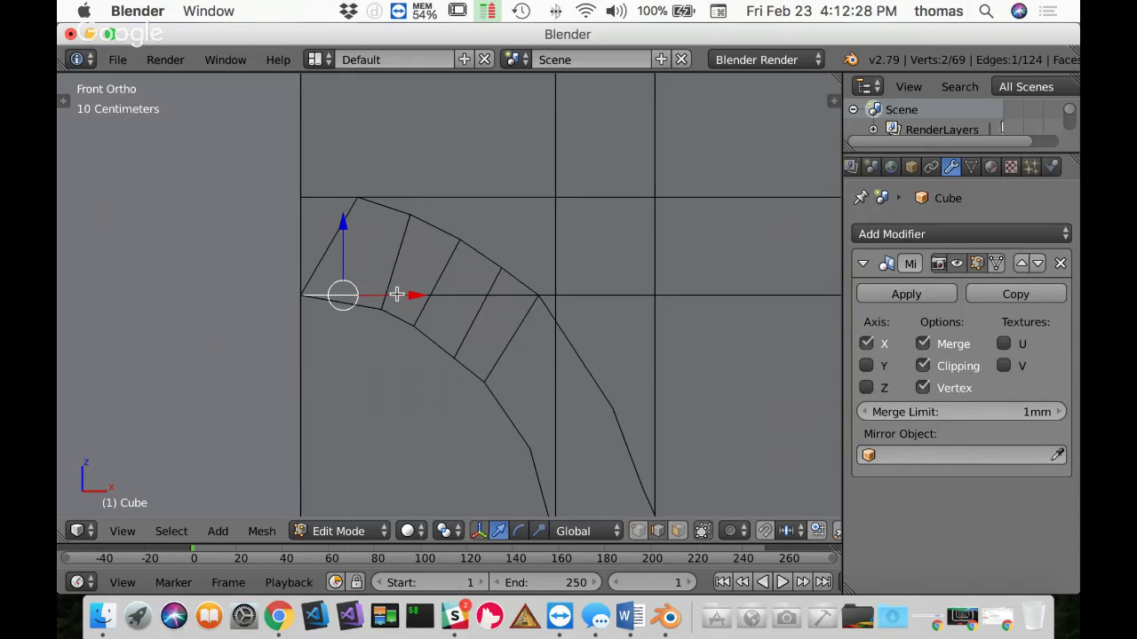
right_click(401, 297, "shift")
right_click(453, 295, "shift")
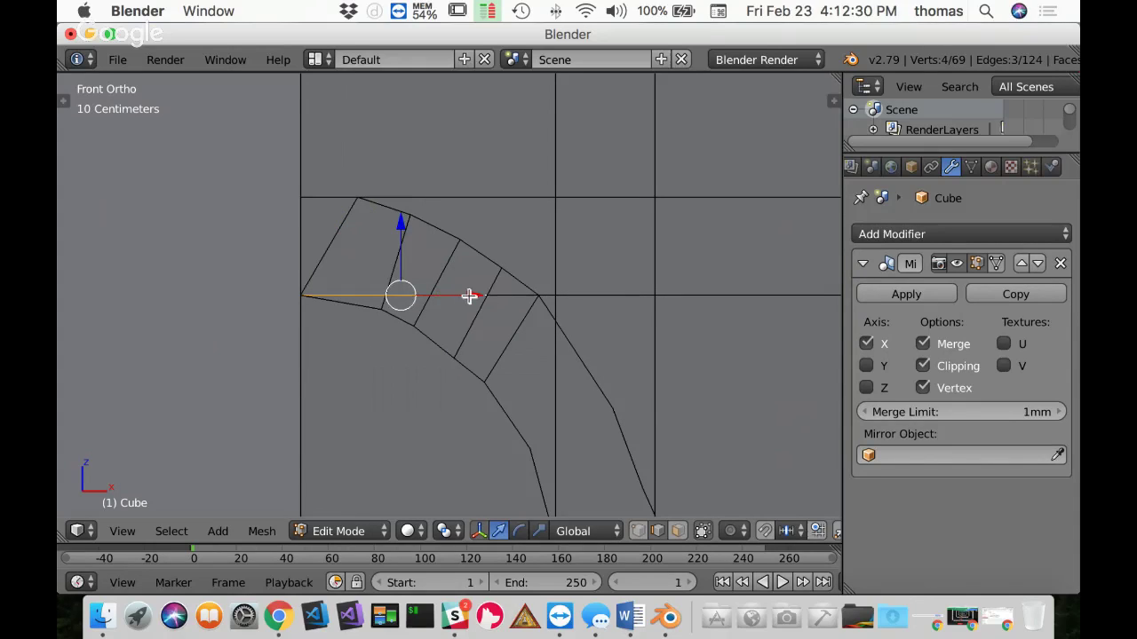
right_click(500, 295, "shift")
key("x")
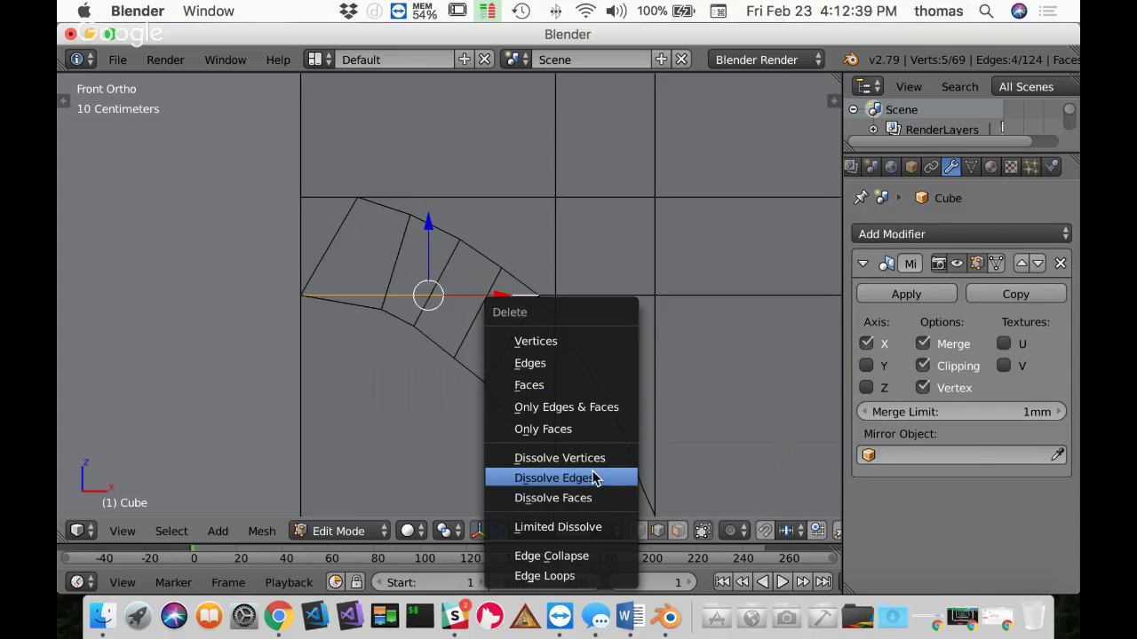
left_click(593, 479)
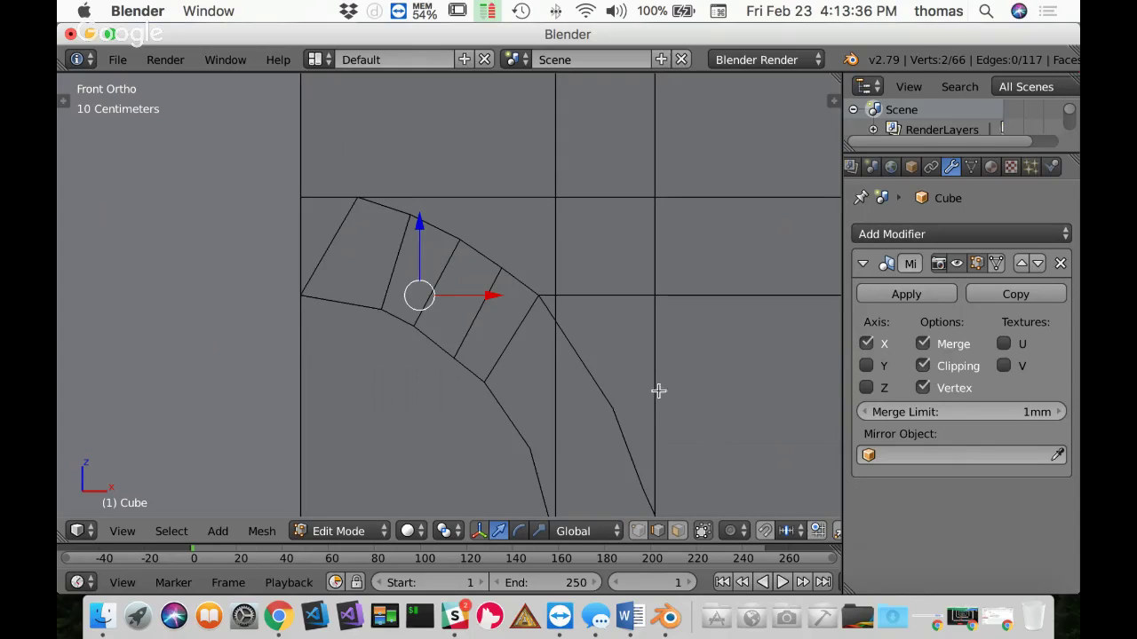
Step: Switch to Vertex mode and knife-cut from the inner arch vertex to the outer arch curve
middle_click_drag(658, 391, 565, 240, "shift")
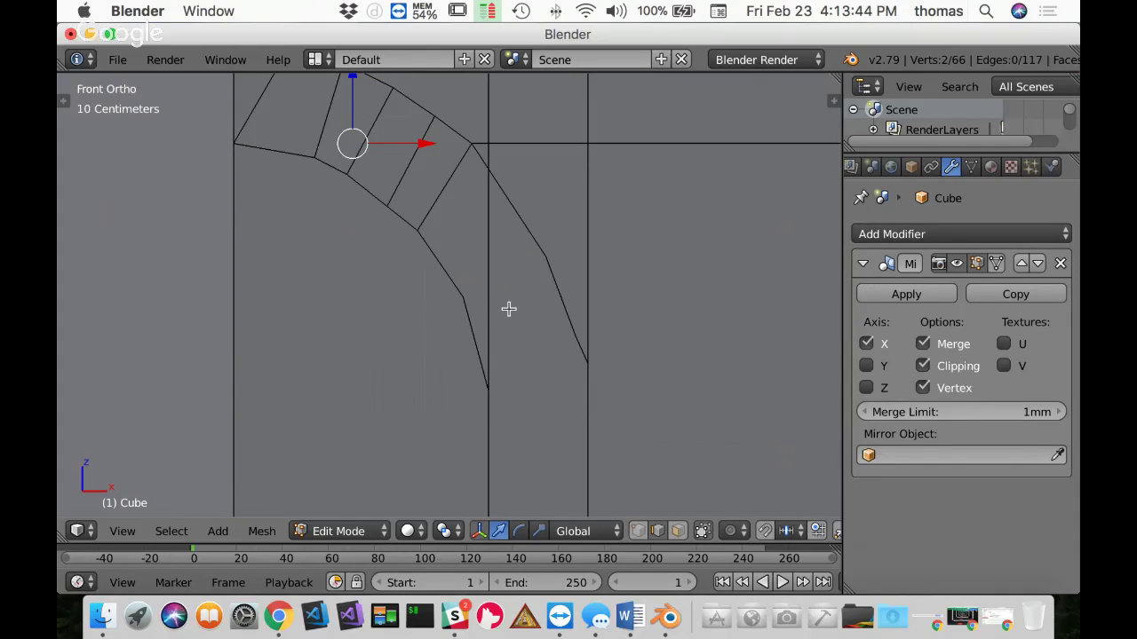
key("ctrl+Tab")
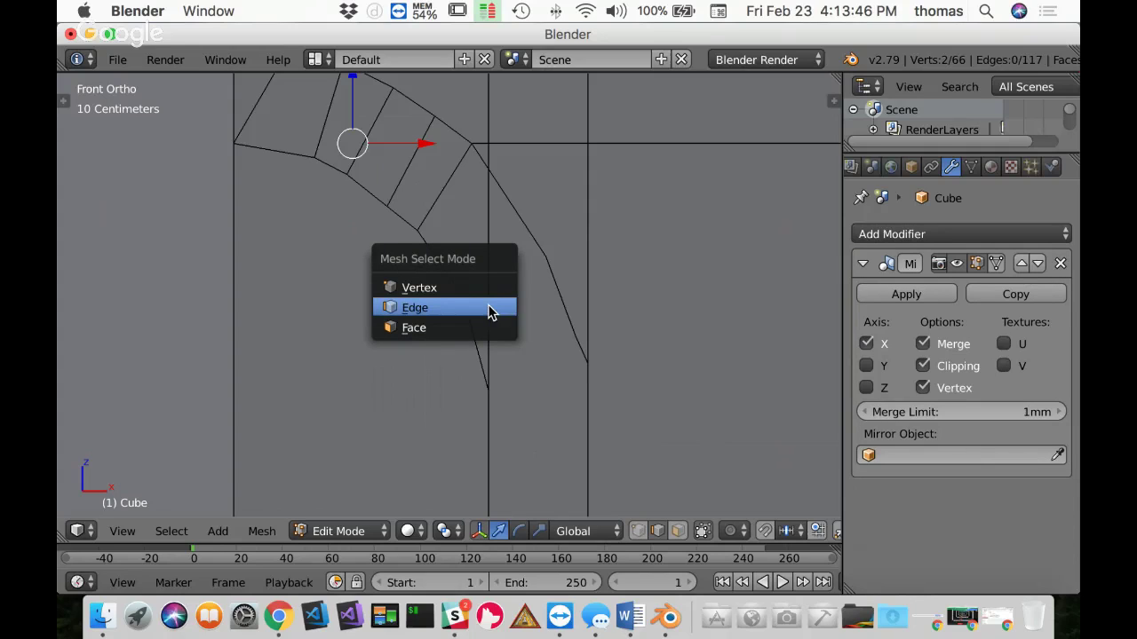
left_click(455, 283)
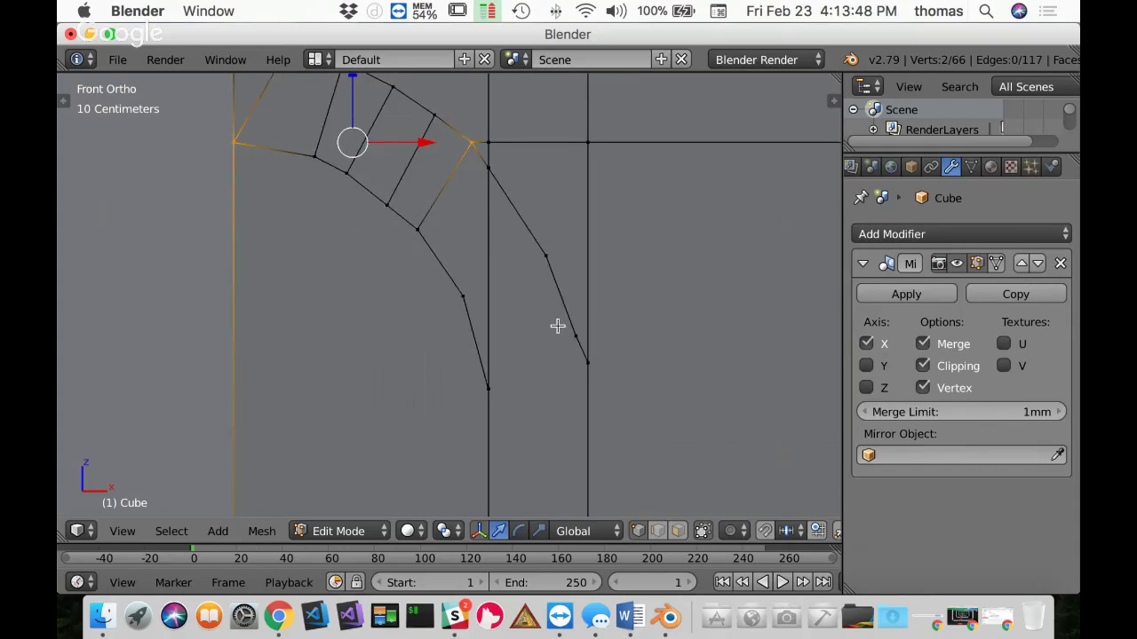
scroll(559, 328, "down", 3)
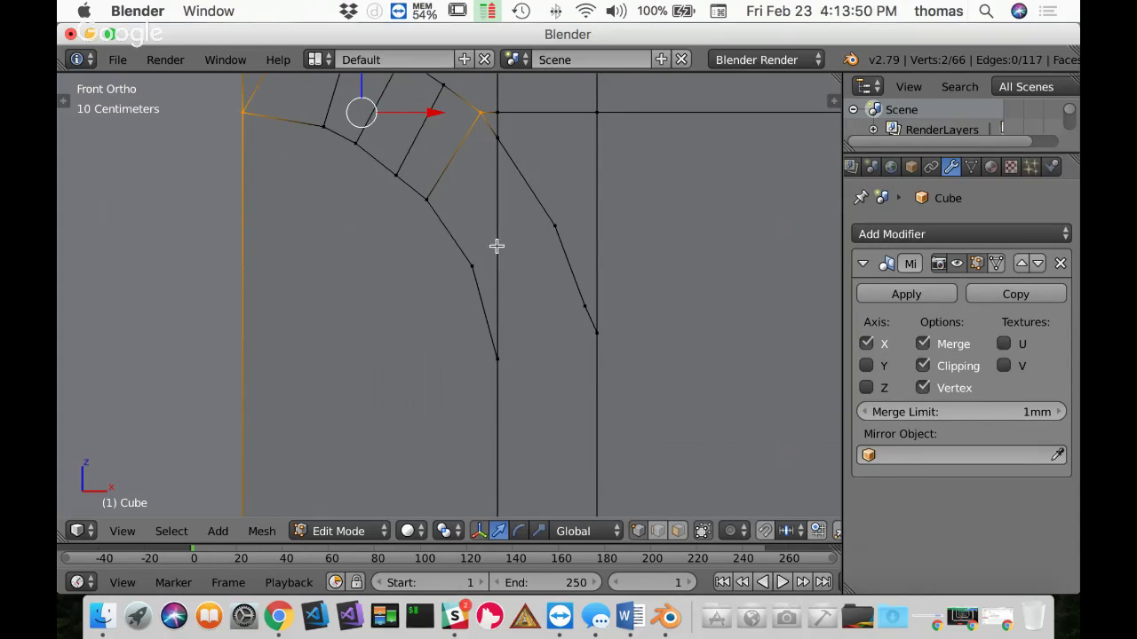
key("k")
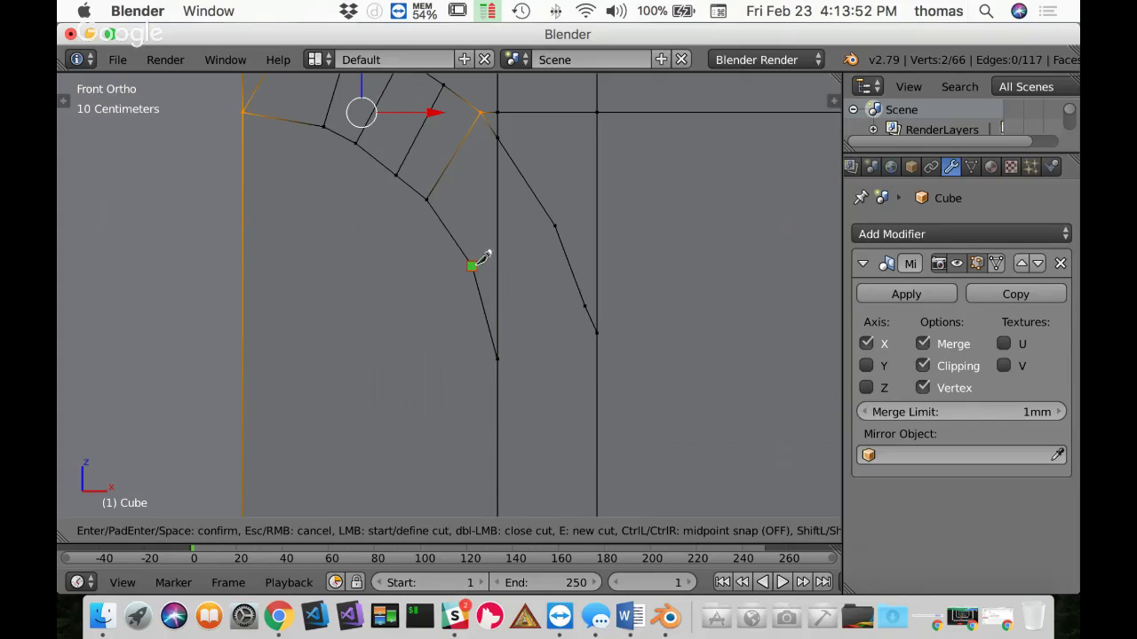
left_click(473, 264)
left_click(557, 223)
key("Return")
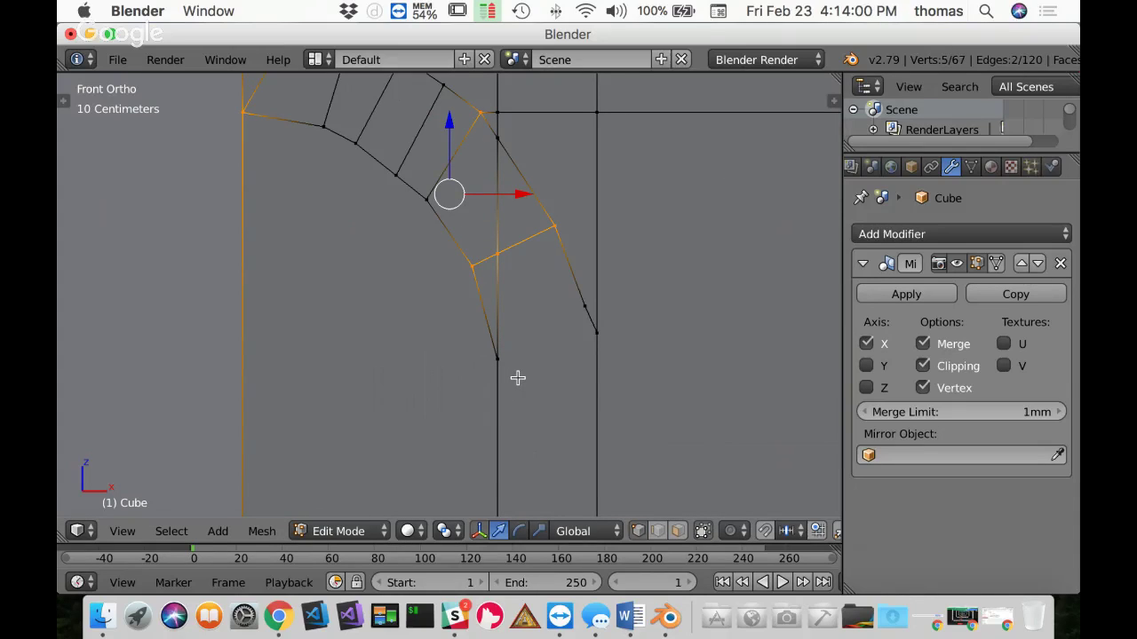
Step: Knife-cut from the wall vertex below the arch to the band's outer edge, creating a new face
key("k")
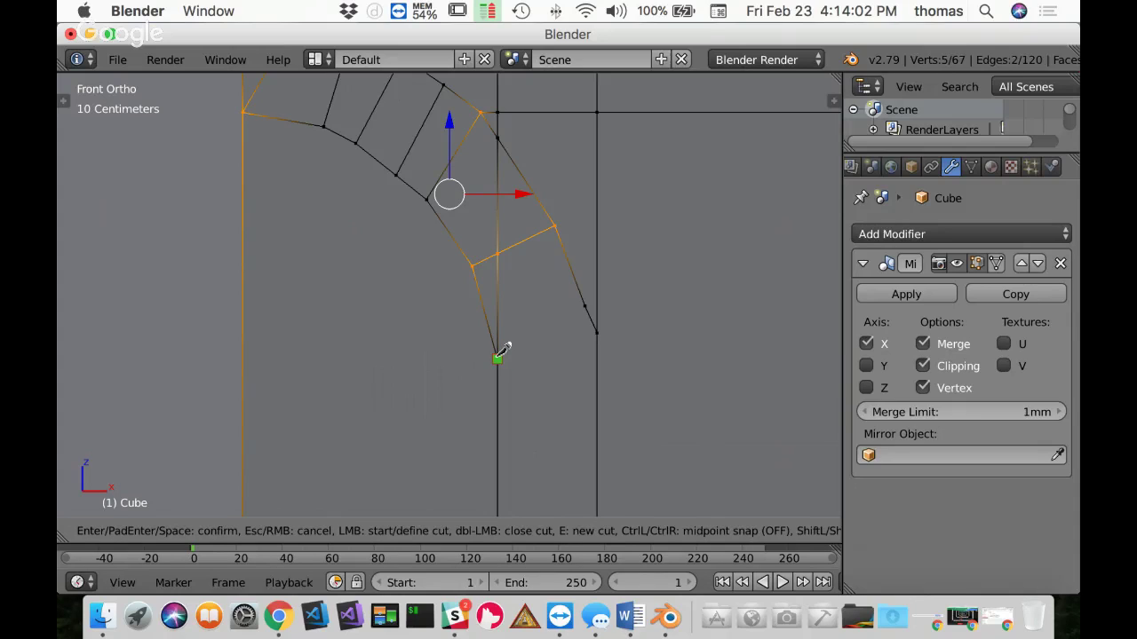
left_click(499, 359)
left_click(587, 304)
key("Return")
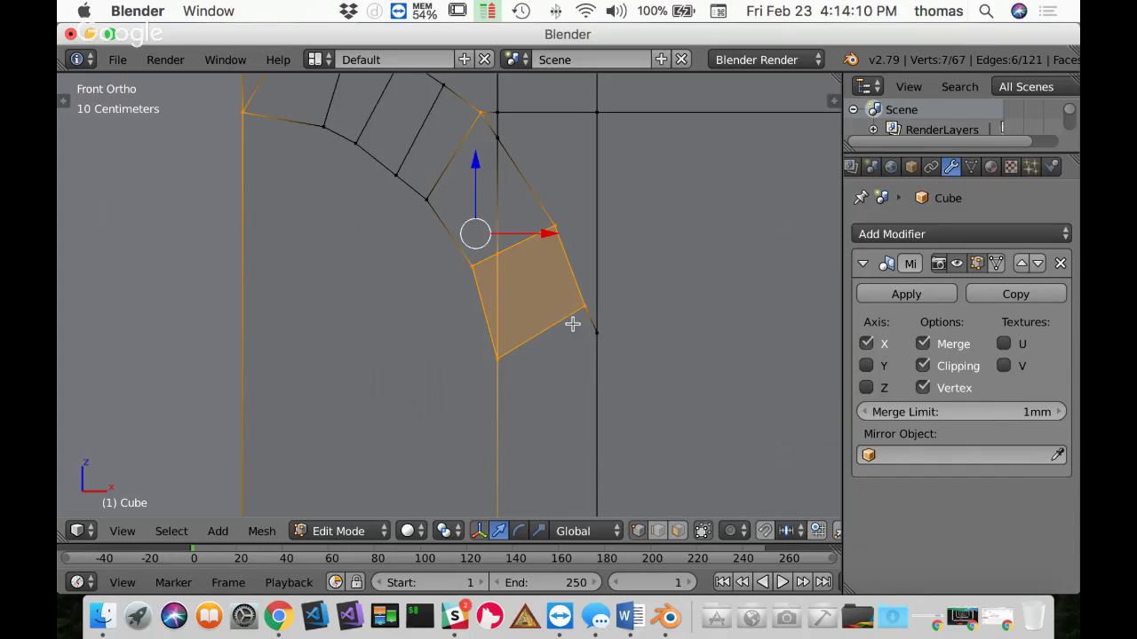
middle_click_drag(521, 294, 577, 374, "shift")
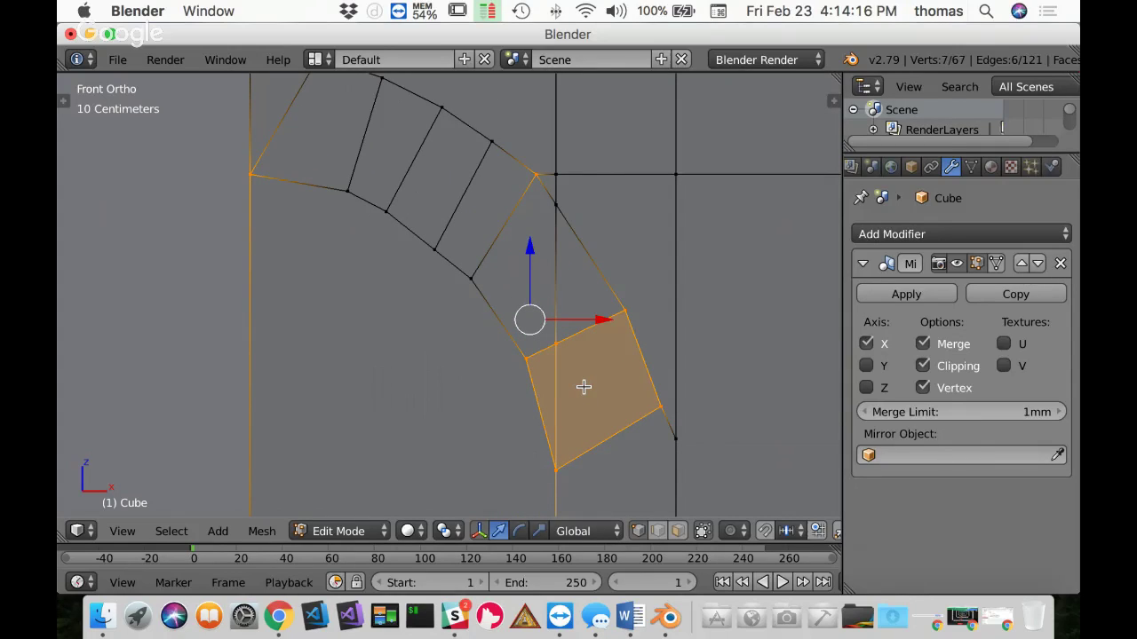
key("ctrl+Tab")
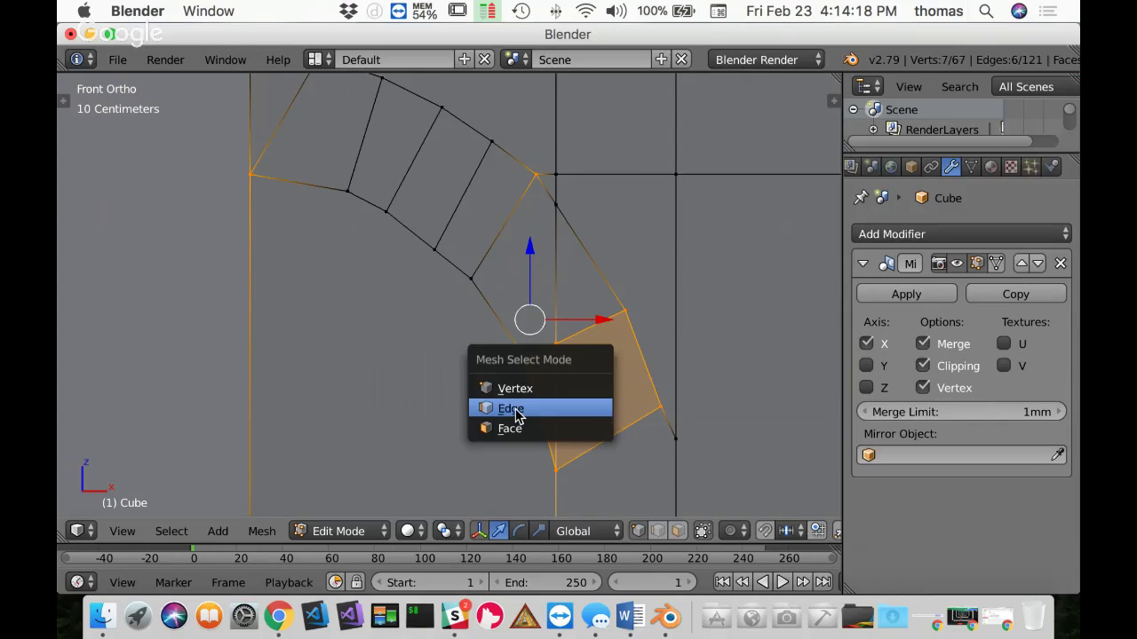
Step: In Edge mode, select the three vertical edges through the lower arch faces and dissolve them
left_click(589, 410)
right_click(556, 407)
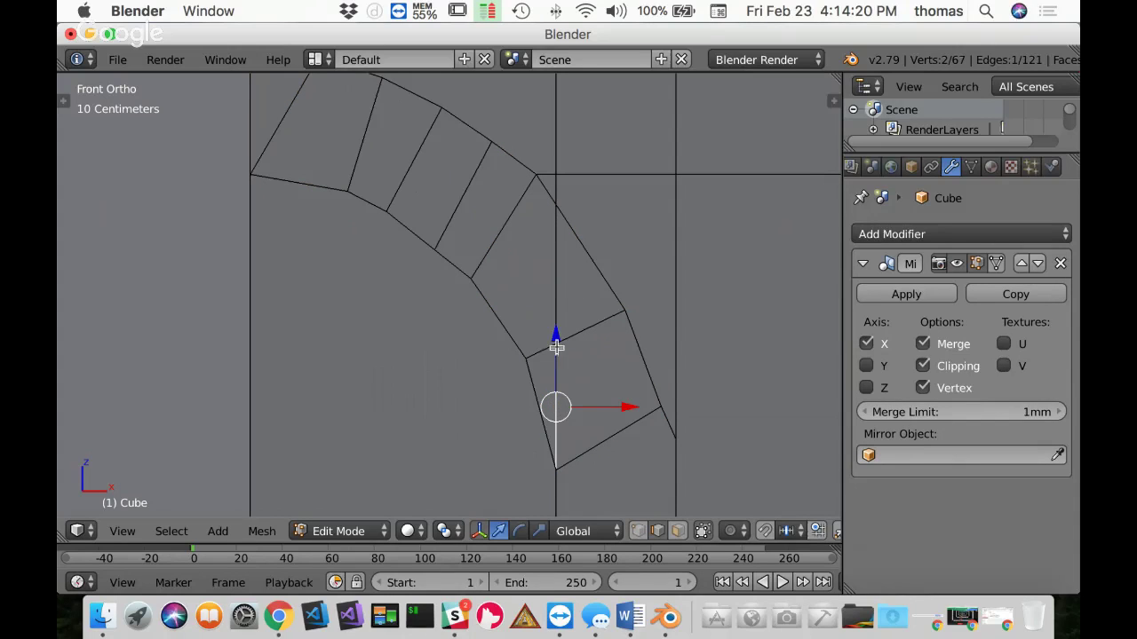
right_click(554, 285, "shift")
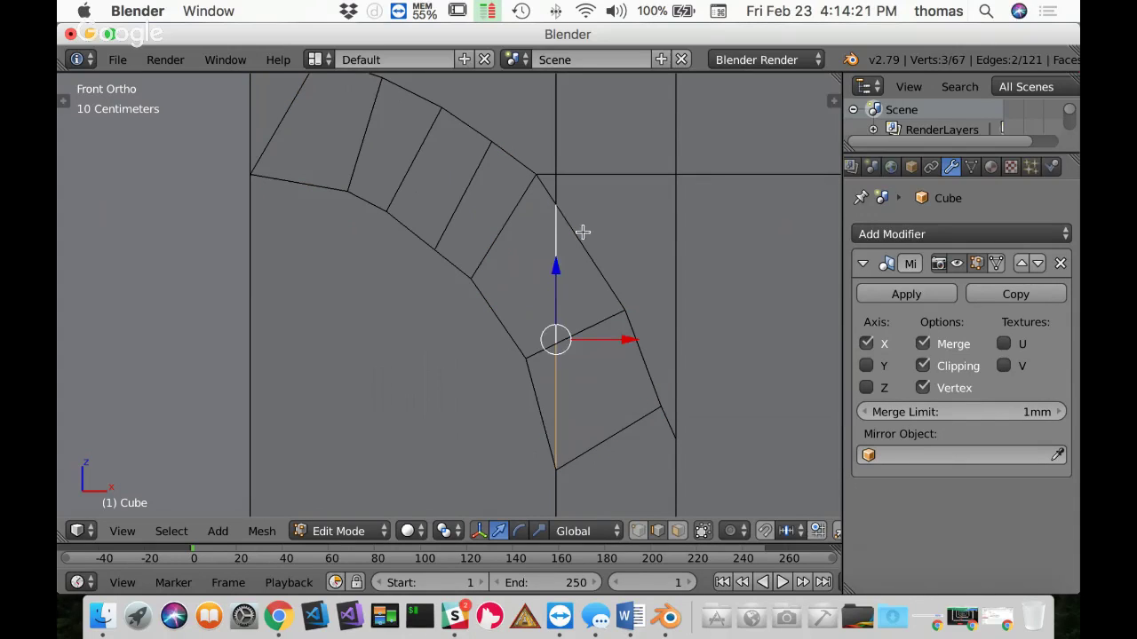
right_click(555, 186, "shift")
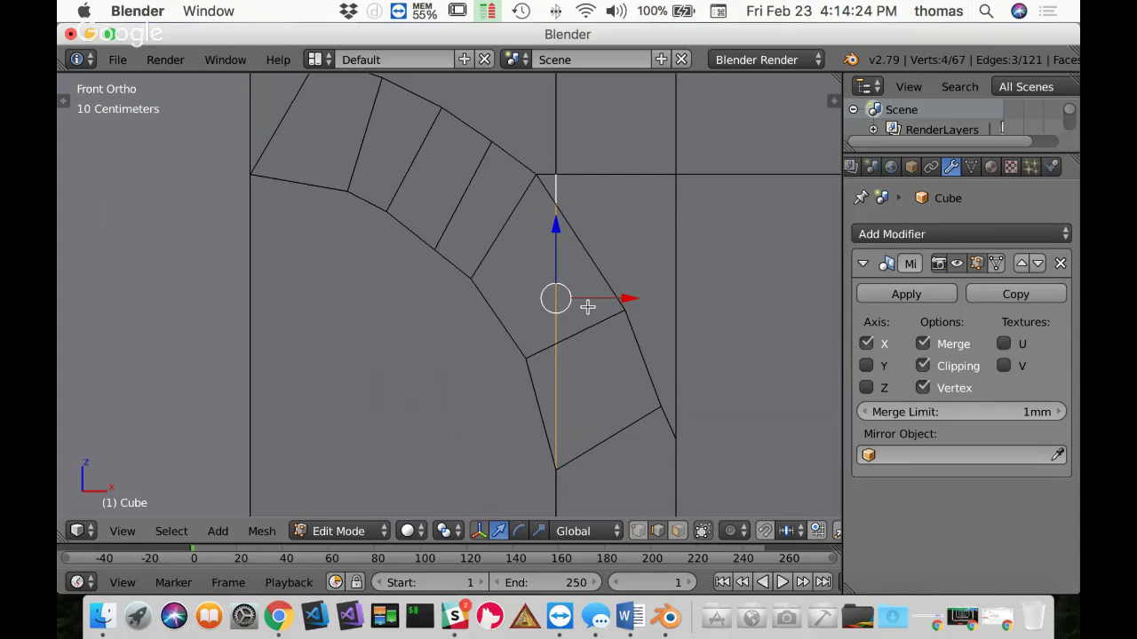
key("x")
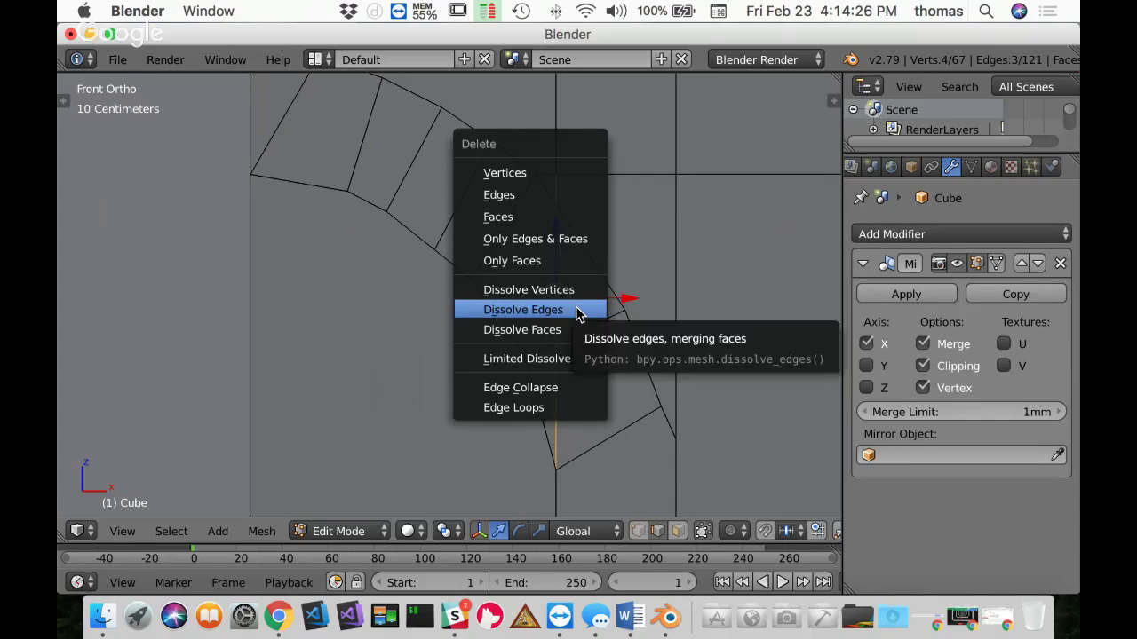
left_click(577, 311)
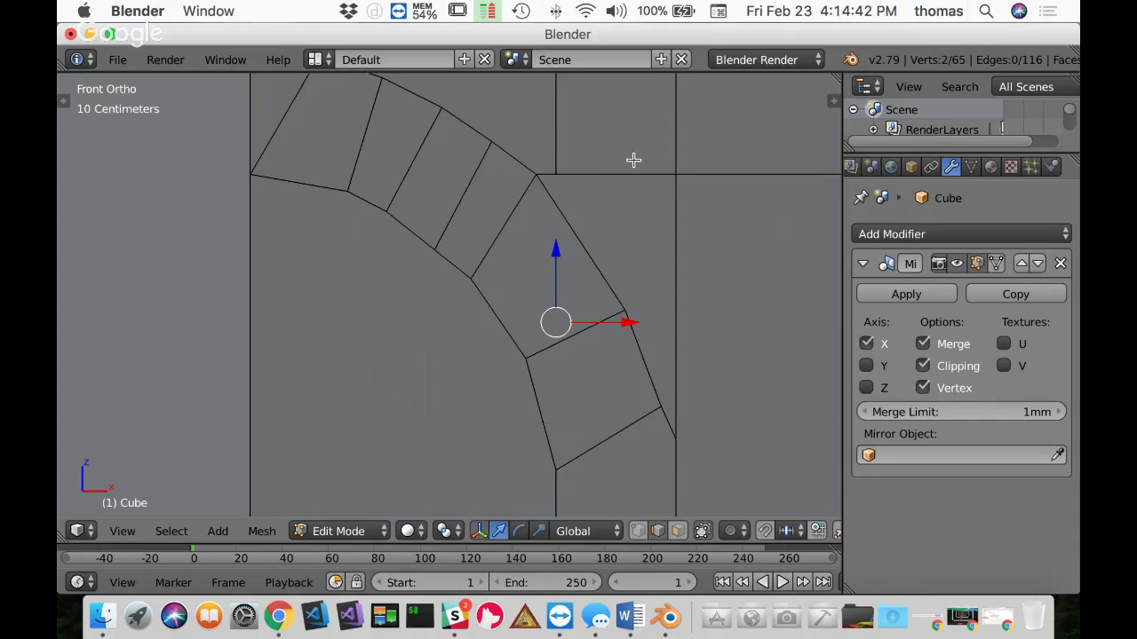
Step: Select the arch's top-corner vertex and its neighbour, then merge them At Last
middle_click_drag(632, 160, 648, 241, "shift")
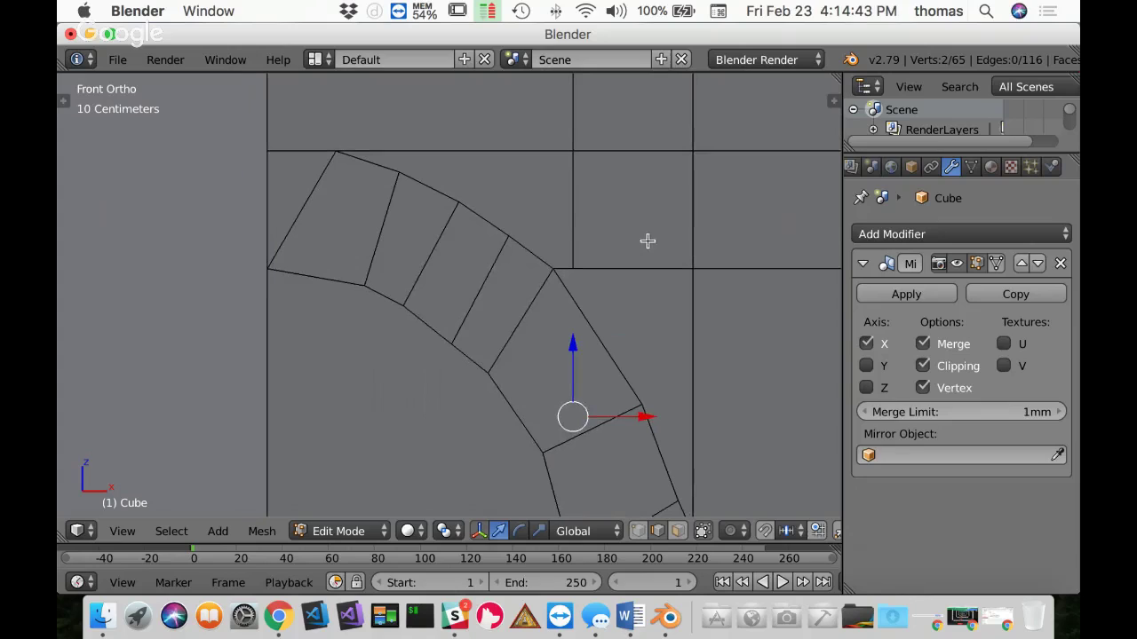
left_click(569, 266, "shift")
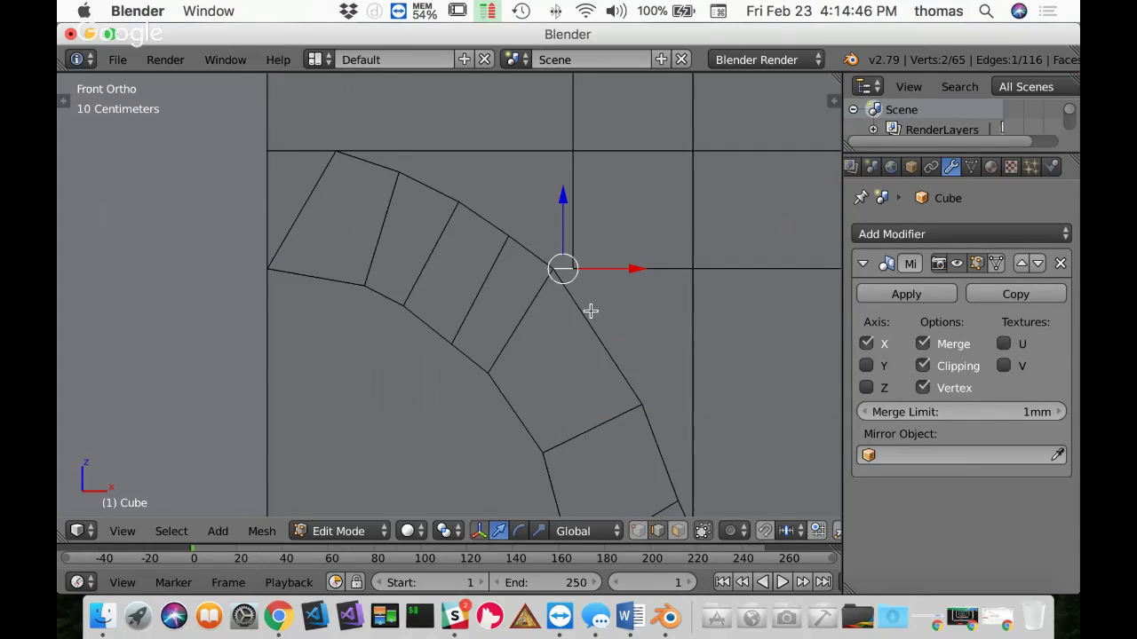
key("ctrl+Tab")
left_click(556, 292)
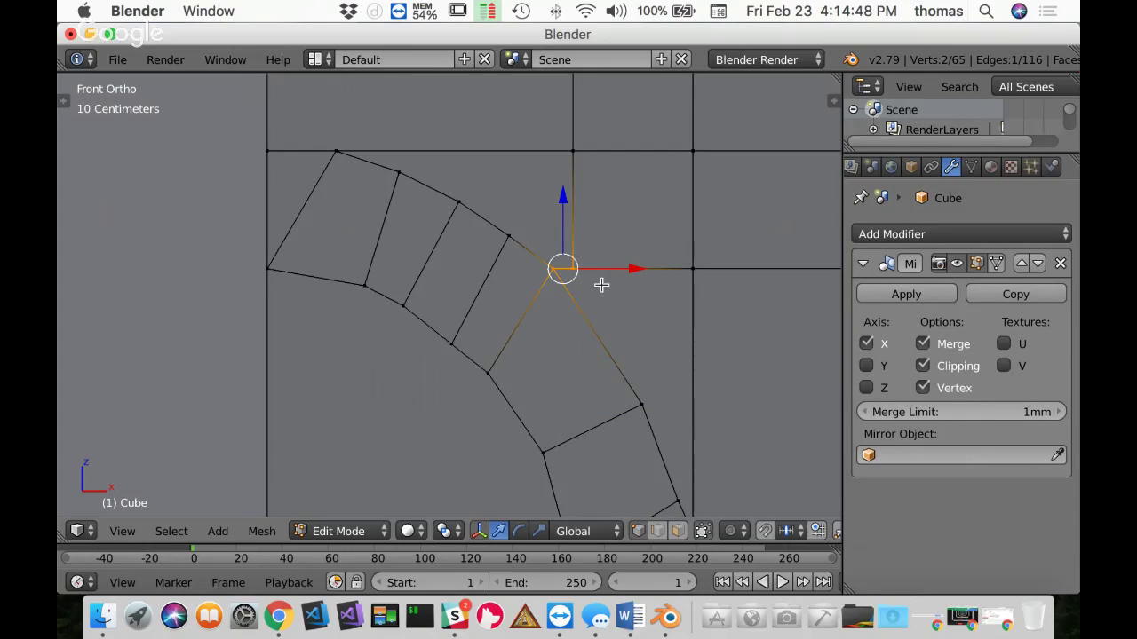
left_click(573, 267)
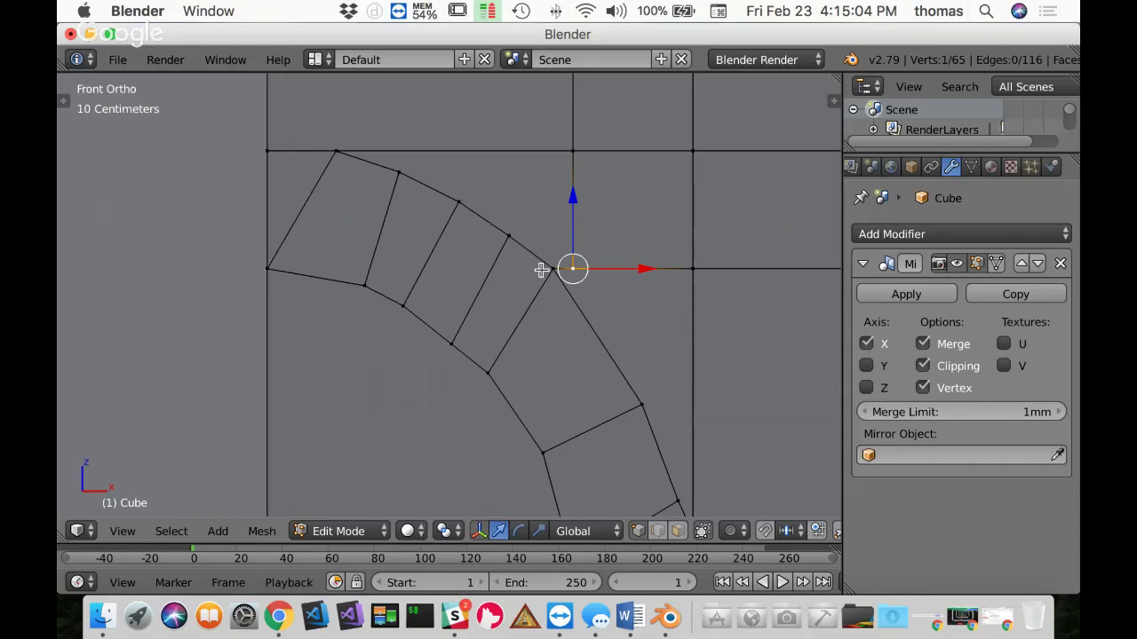
key("t")
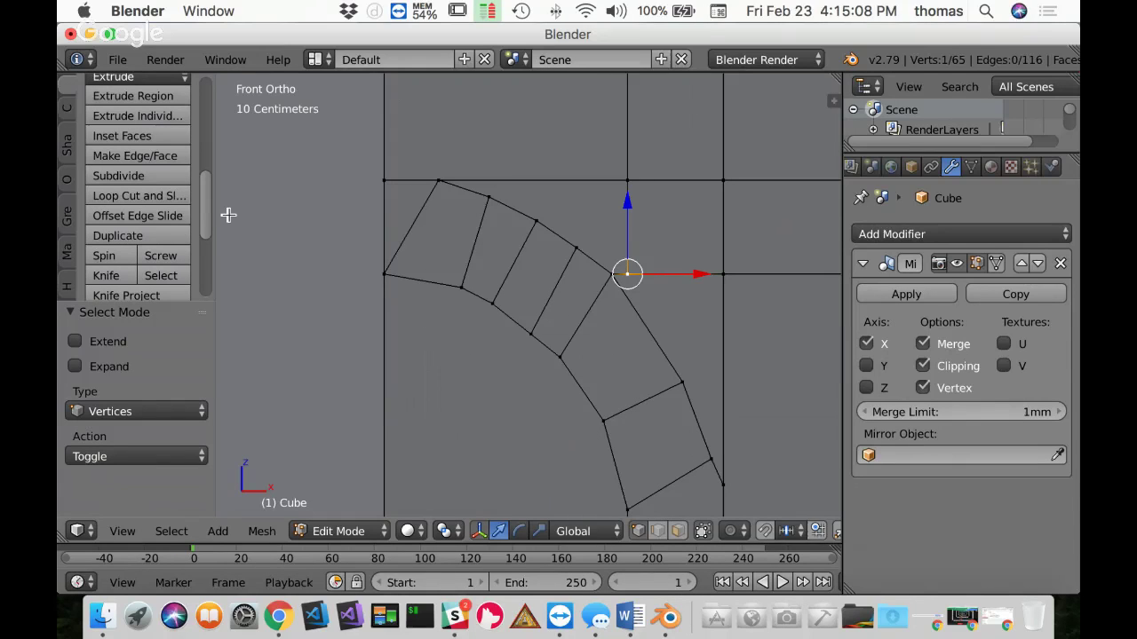
scroll(210, 191, "up", 3)
scroll(209, 226, "down", 5)
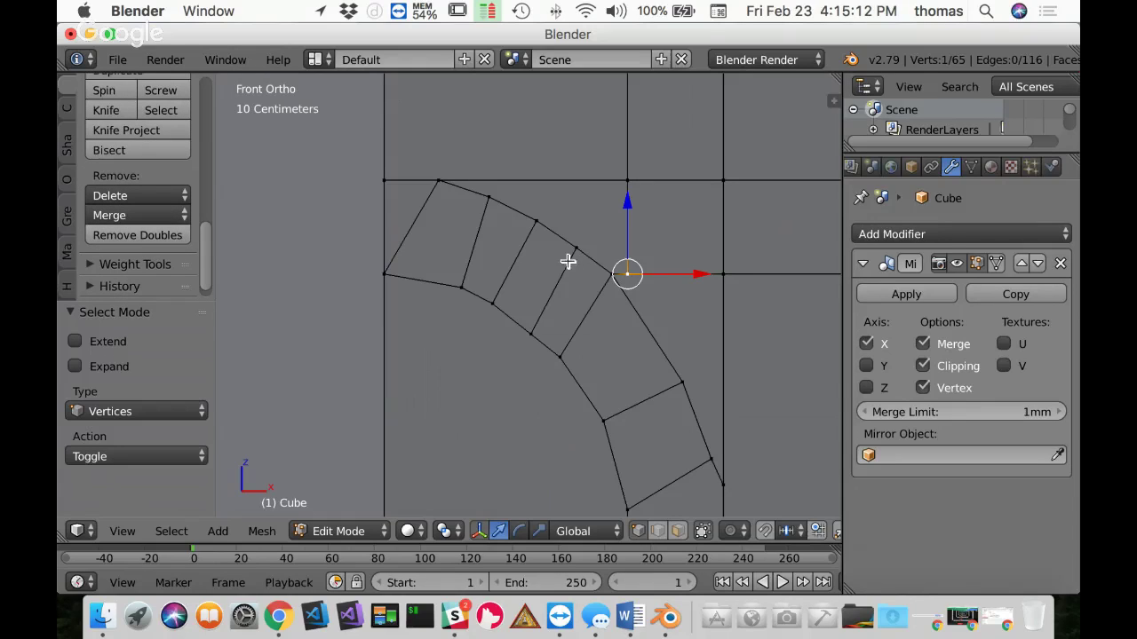
right_click(612, 274, "shift")
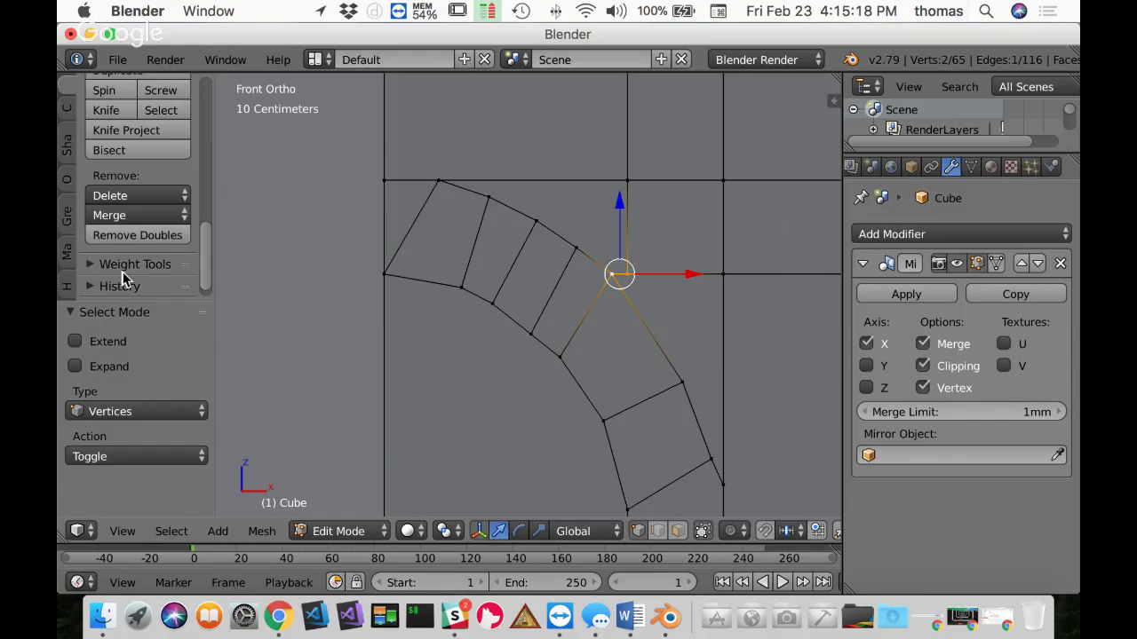
left_click(125, 218)
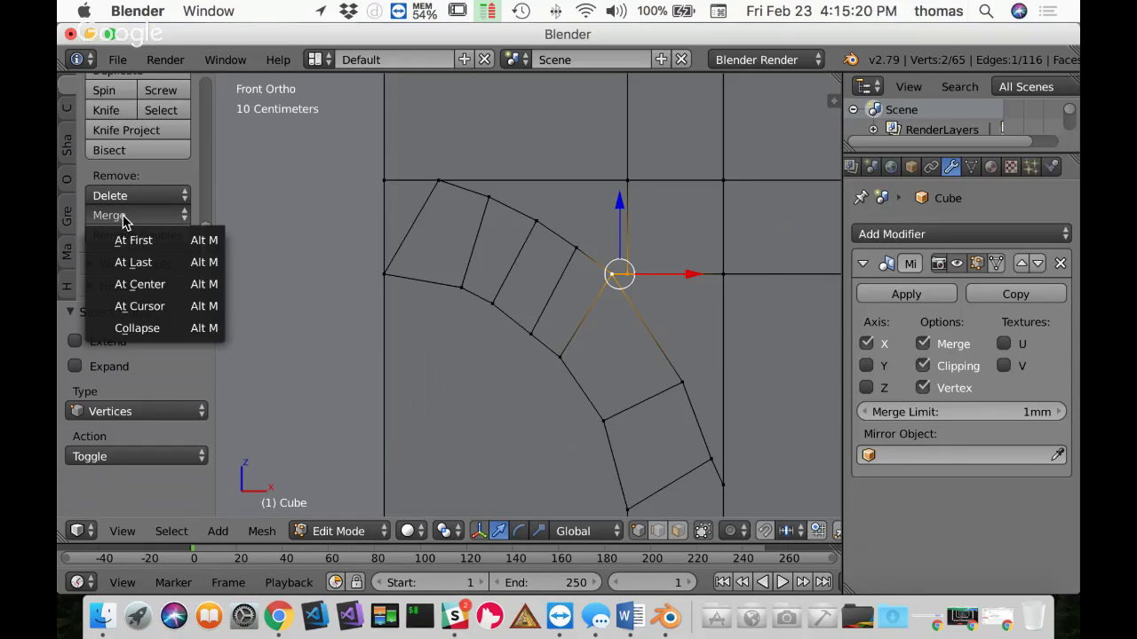
left_click(131, 266)
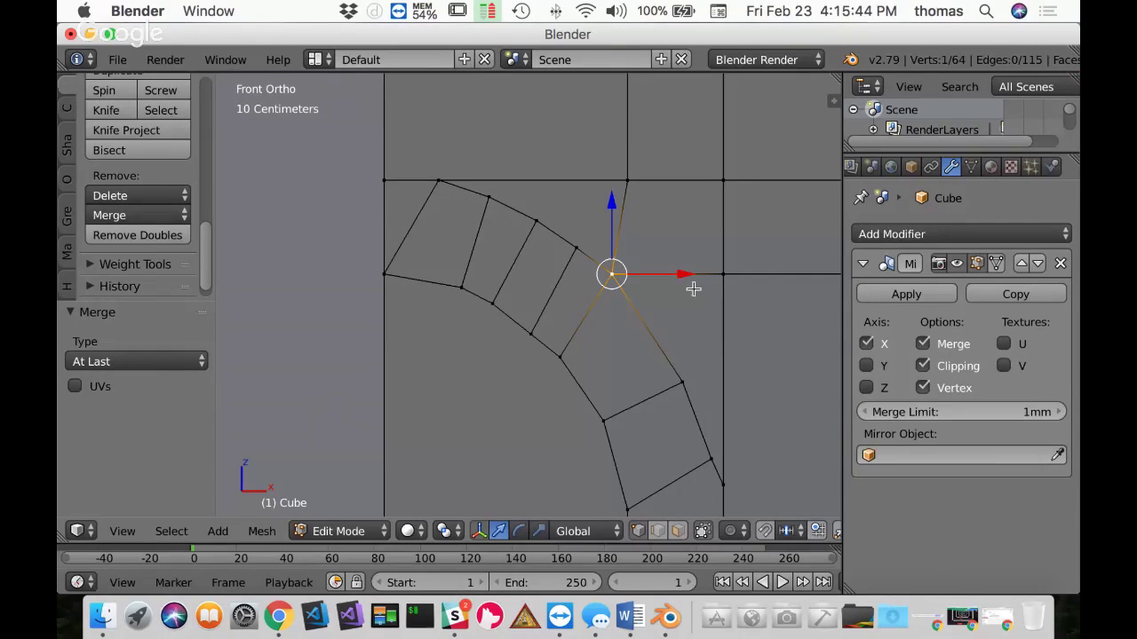
Step: In textured view, slide the wall-line vertex beside the arch along X and reposition the lower arch block's corner vertex
middle_click_drag(698, 350, 605, 191, "shift")
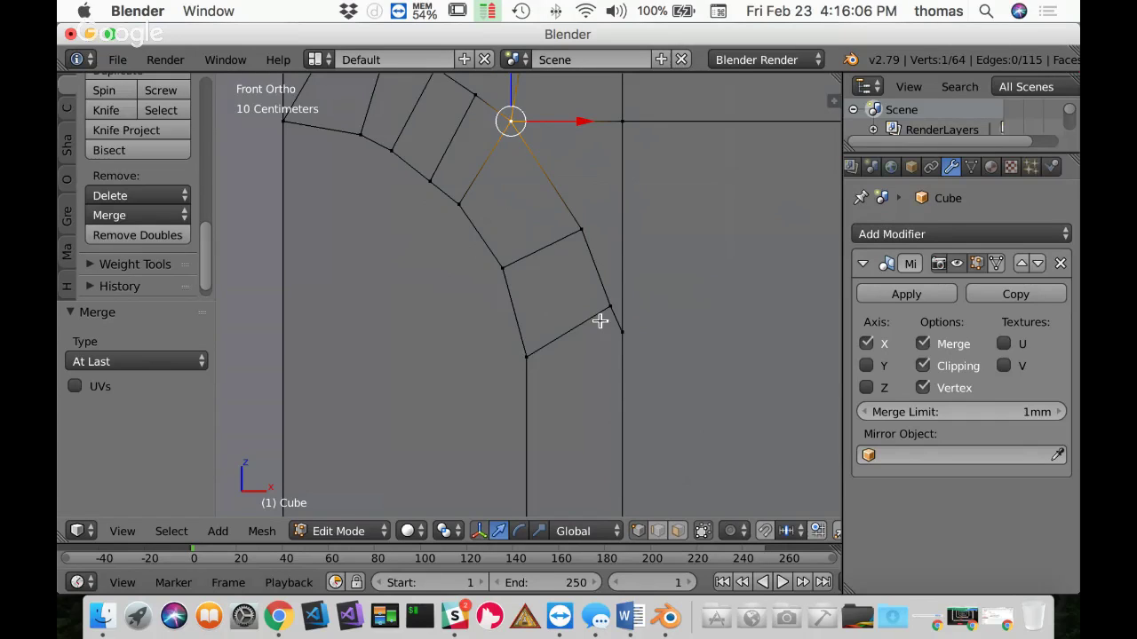
key("alt+z")
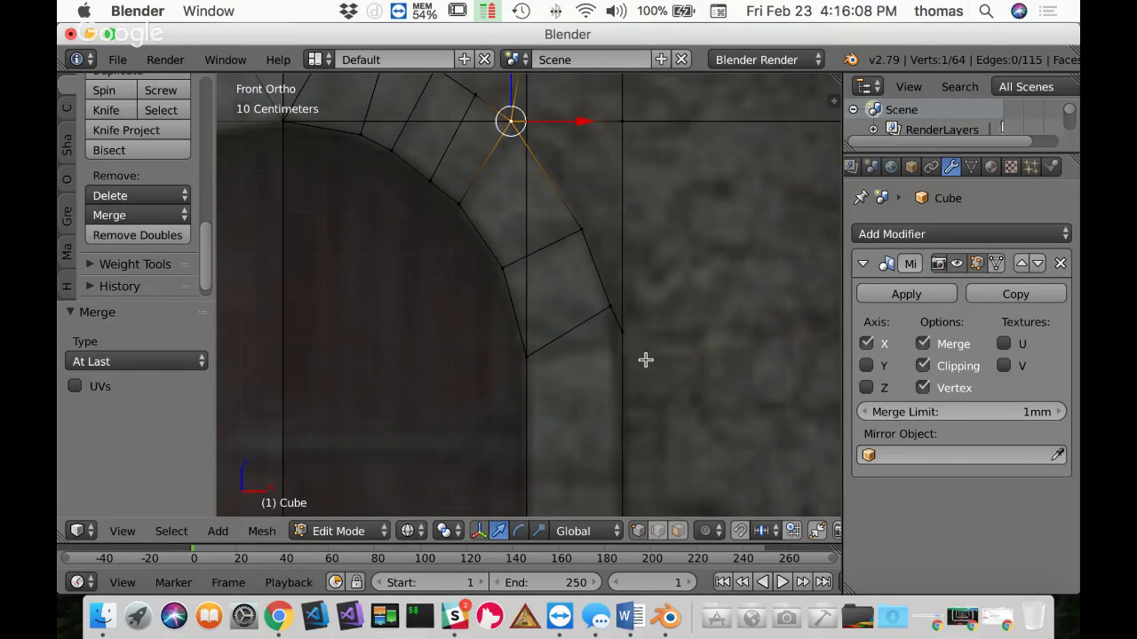
scroll(629, 360, "up", 2)
scroll(662, 355, "down", 5)
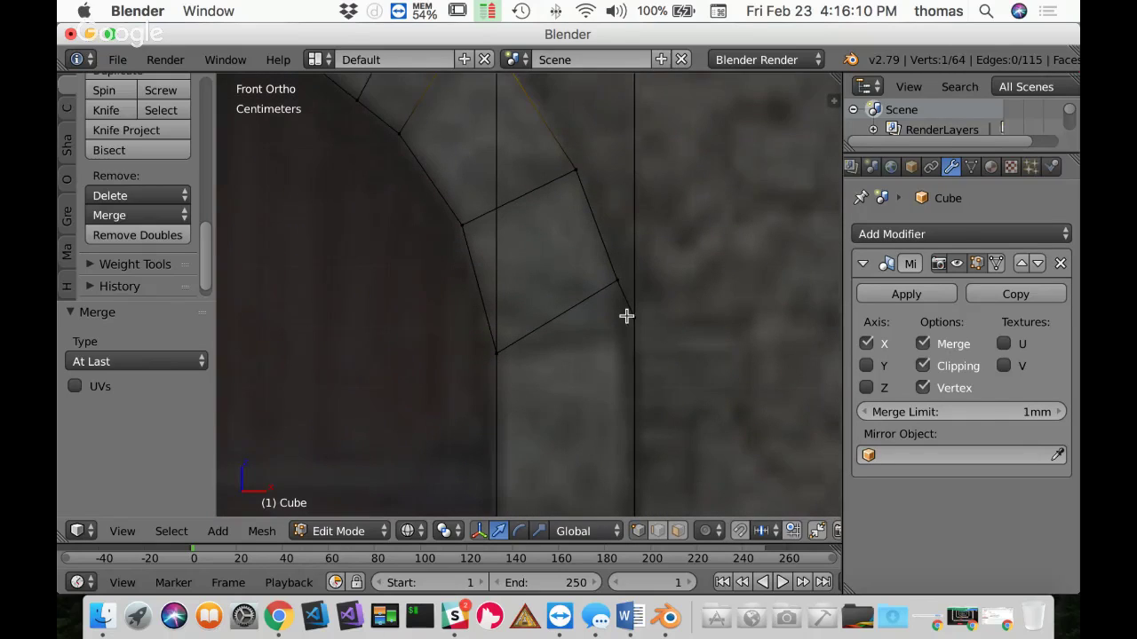
scroll(601, 293, "up", 1)
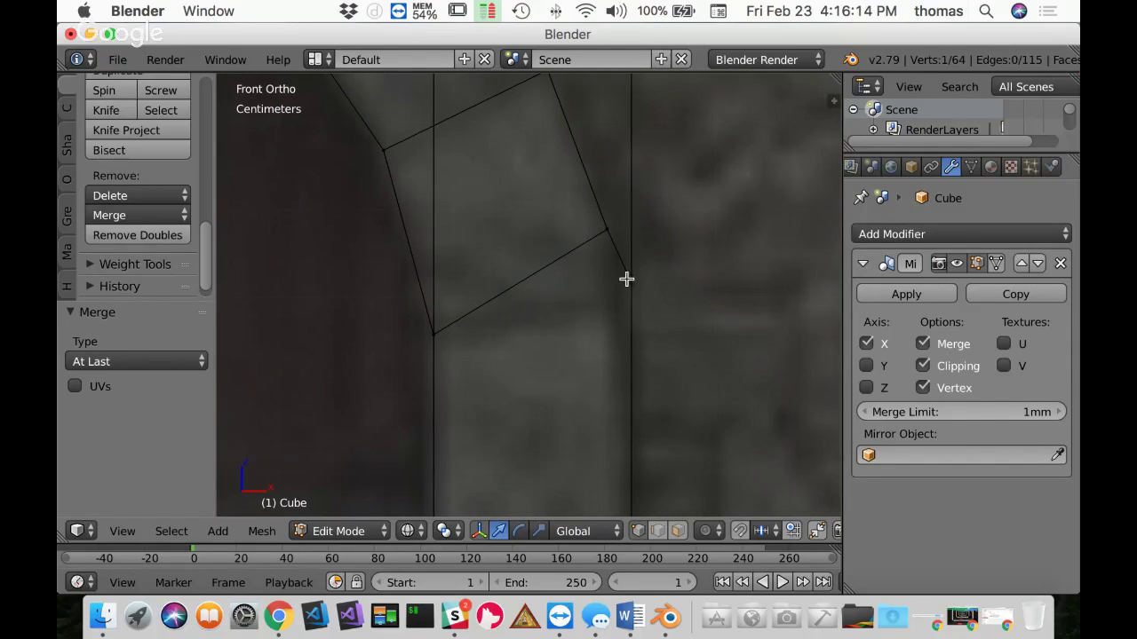
right_click(629, 282)
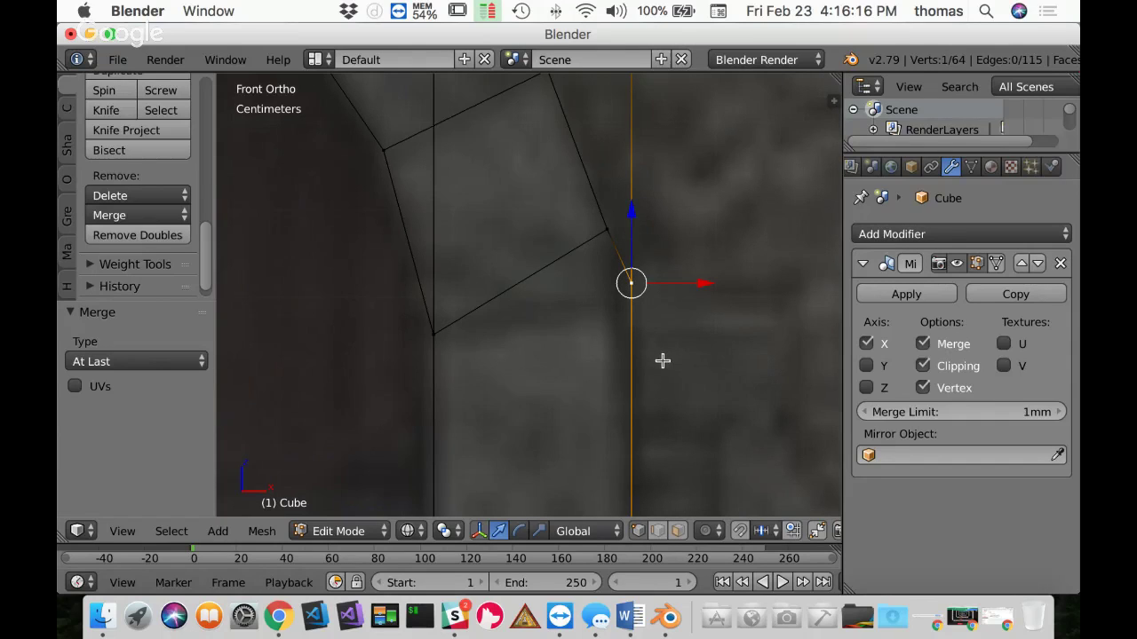
left_click_drag(702, 283, 687, 283)
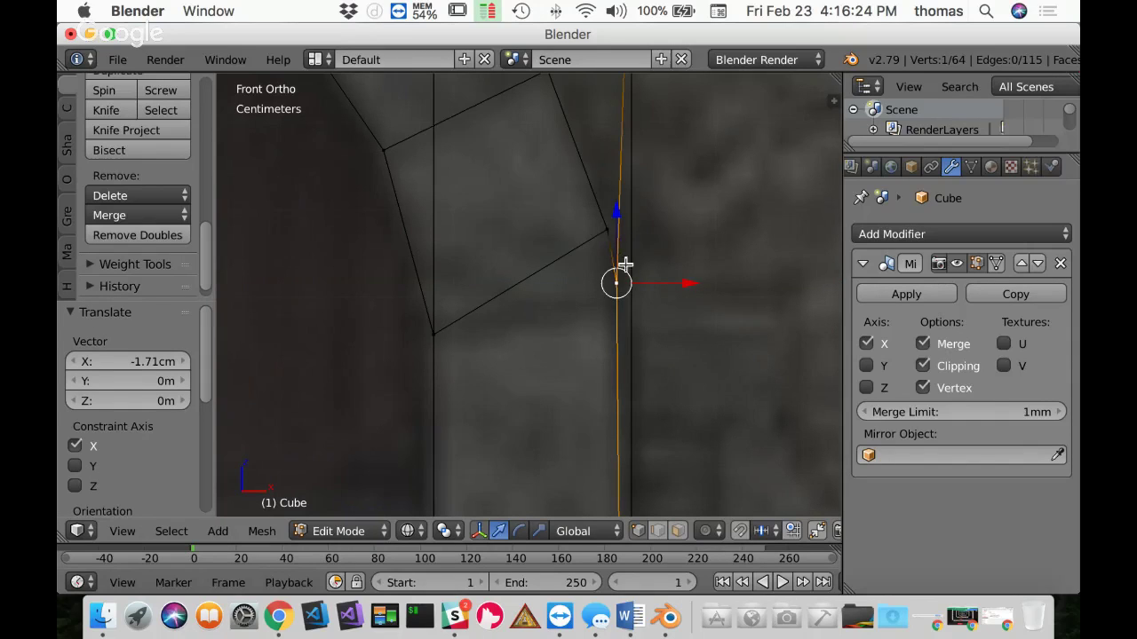
right_click(607, 231)
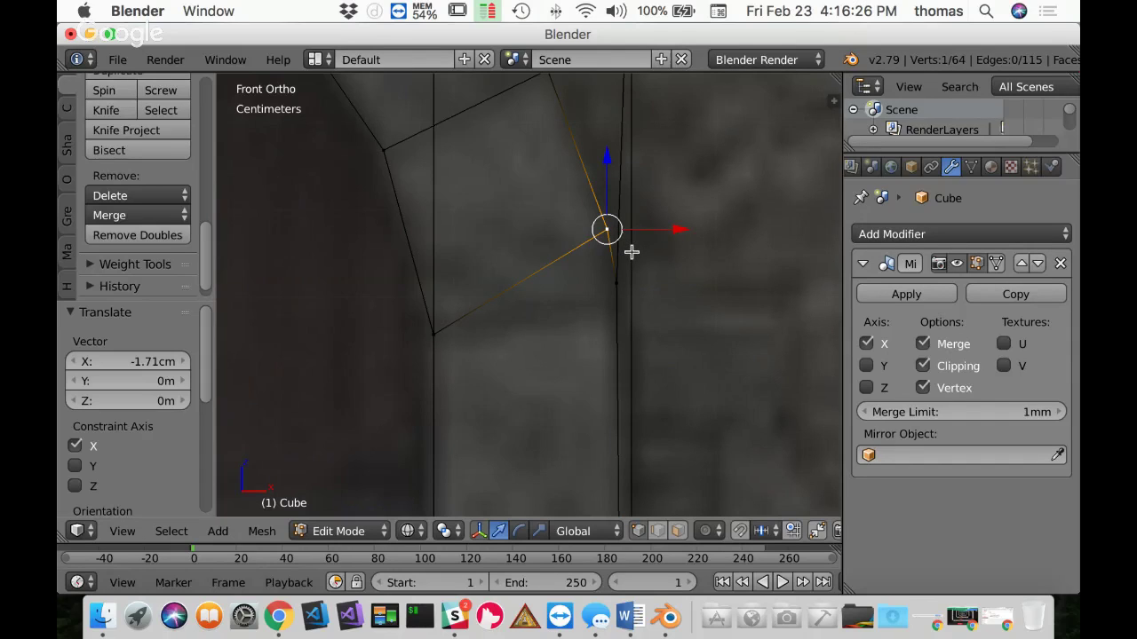
key("g")
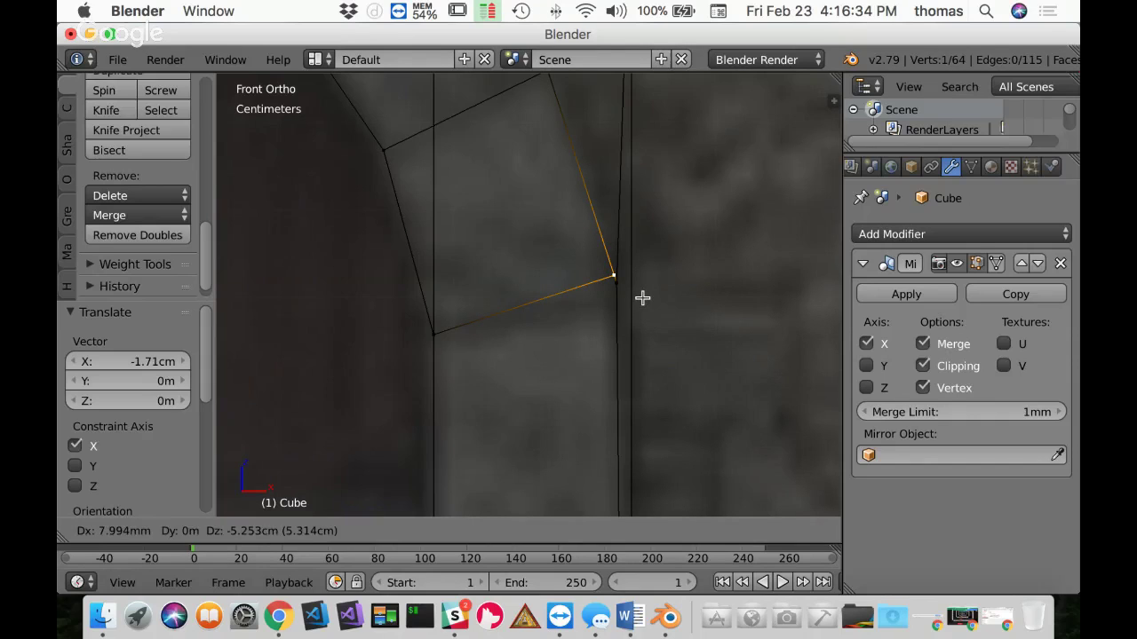
left_click(644, 298)
Step: Select the upper and lower wall-line vertices and merge them at the last selected one
scroll(655, 299, "down", 2)
scroll(652, 314, "up", 4)
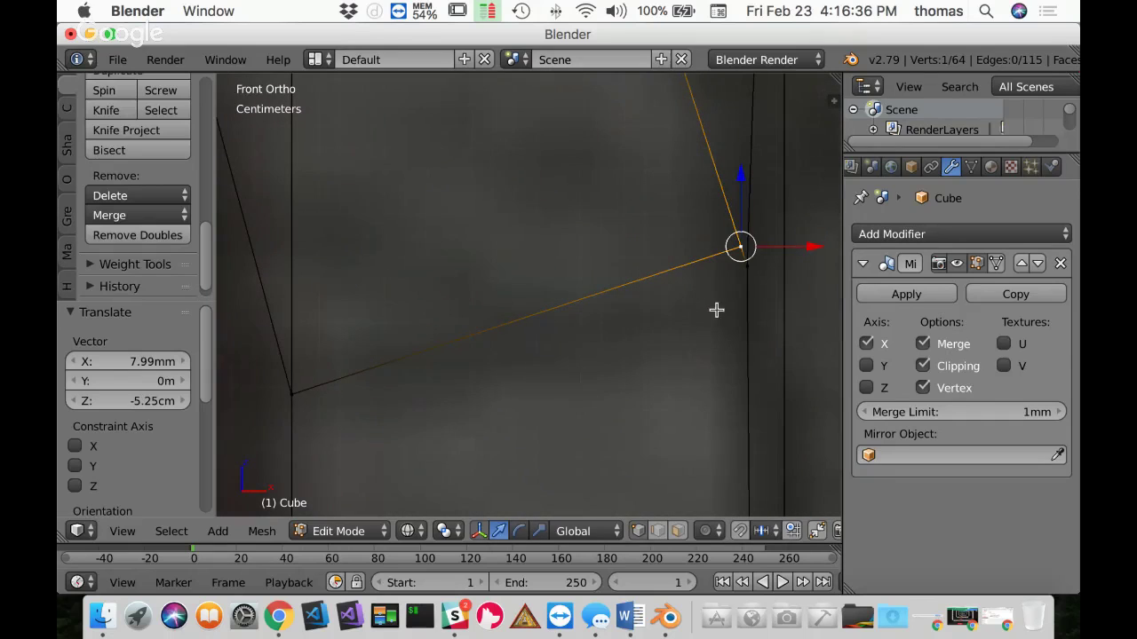
scroll(456, 299, "right", 8)
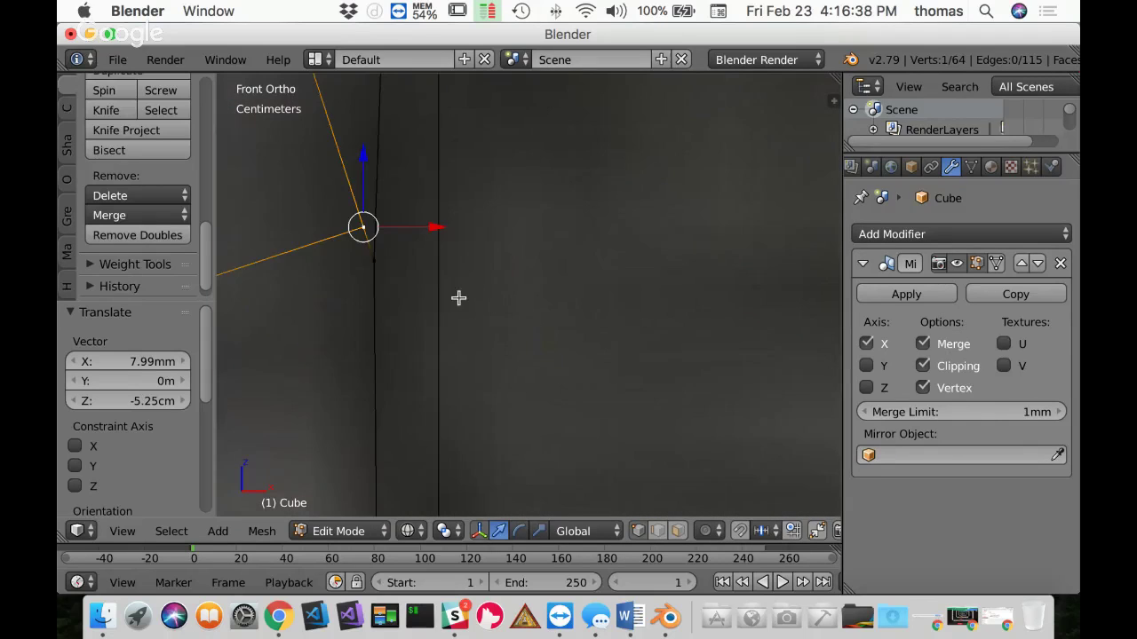
scroll(454, 256, "left", 6)
scroll(678, 272, "up", 3)
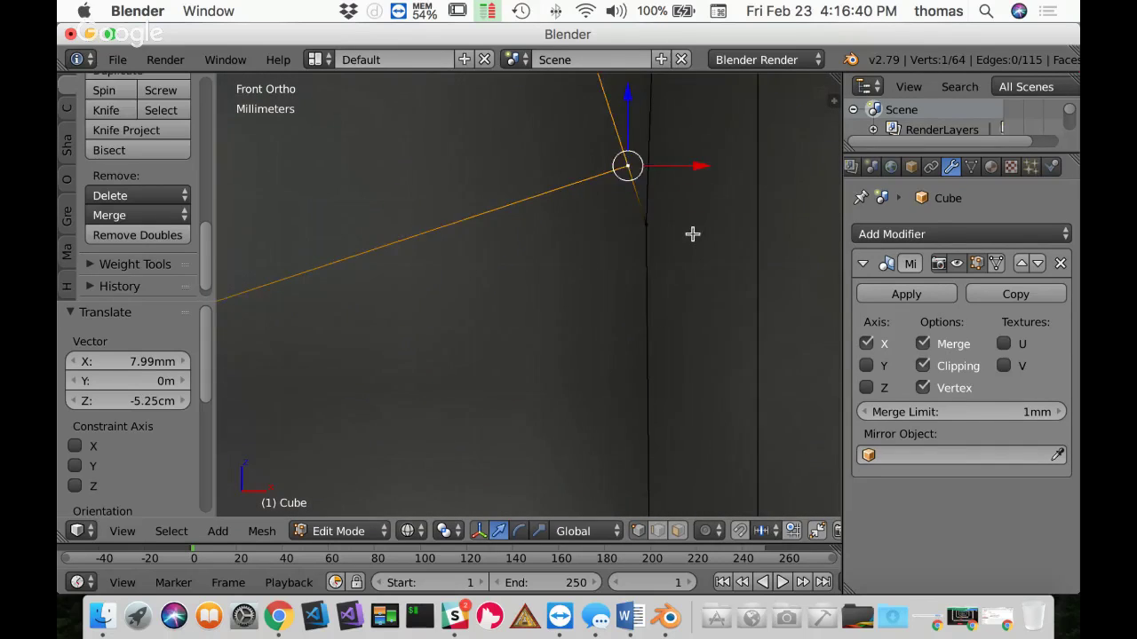
scroll(699, 210, "down", 2)
scroll(569, 299, "up", 4)
scroll(565, 295, "down", 3)
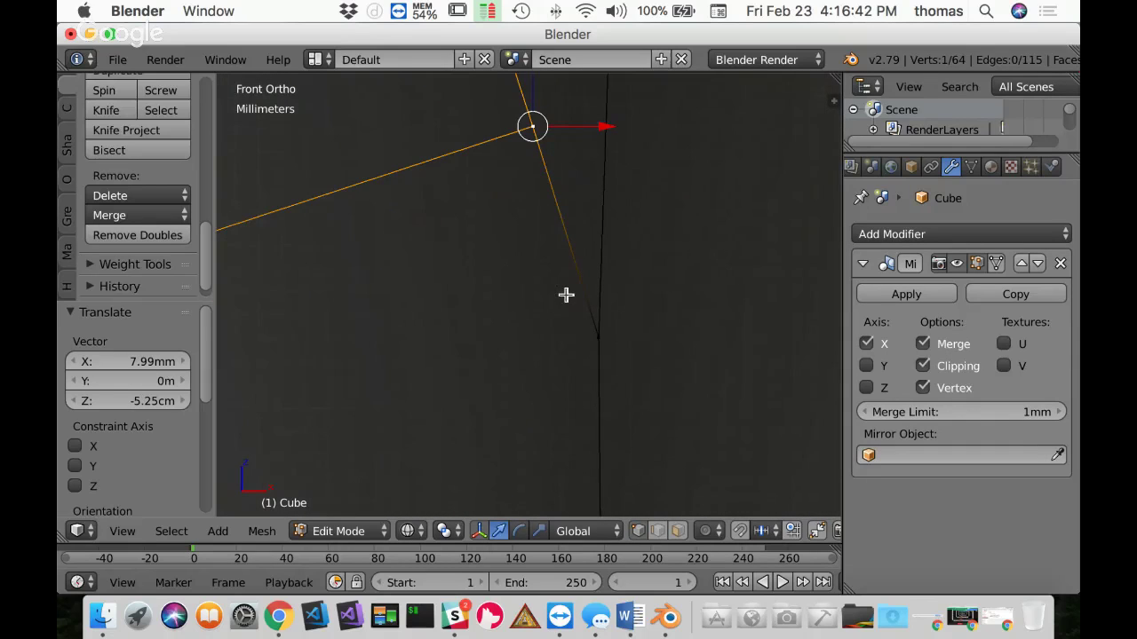
right_click(586, 336)
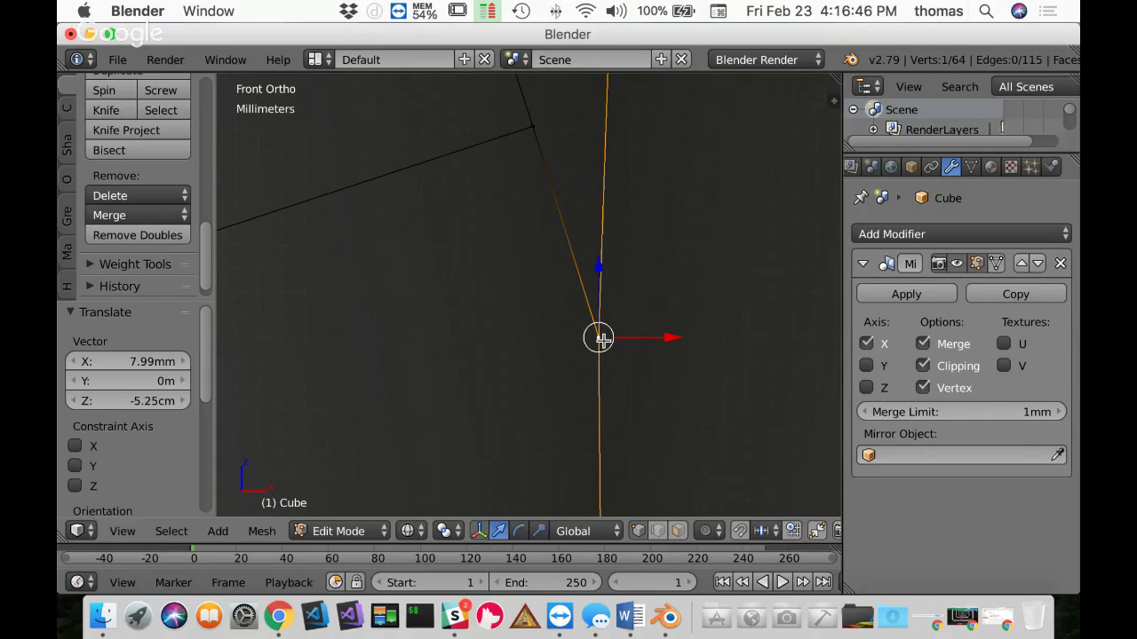
right_click(526, 131)
right_click(596, 333, "shift")
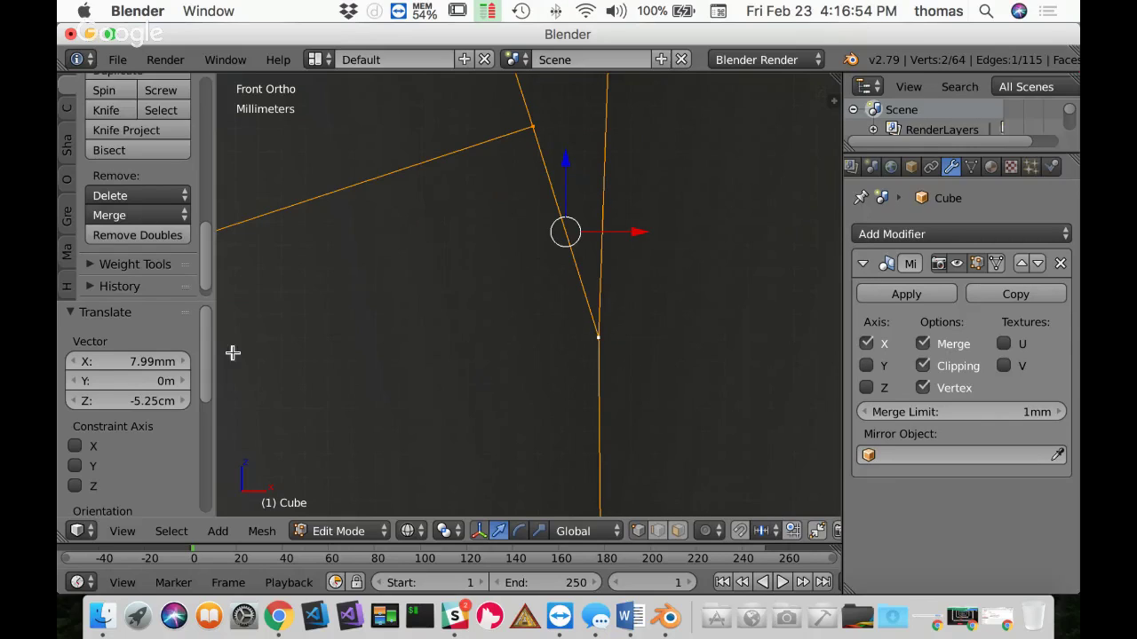
left_click(113, 217)
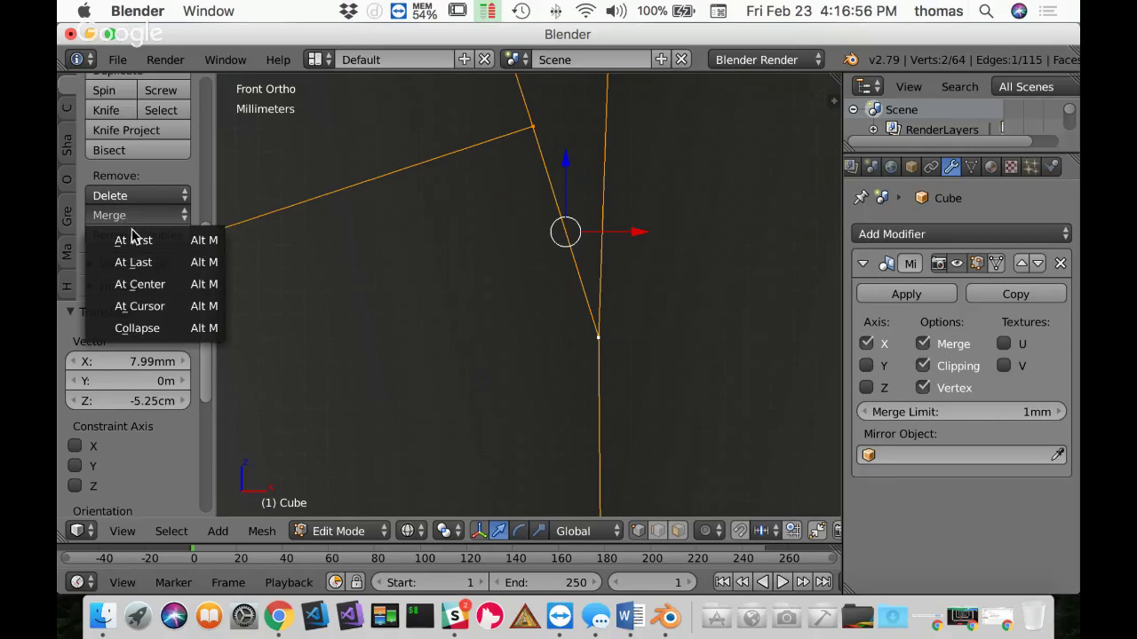
left_click(146, 258)
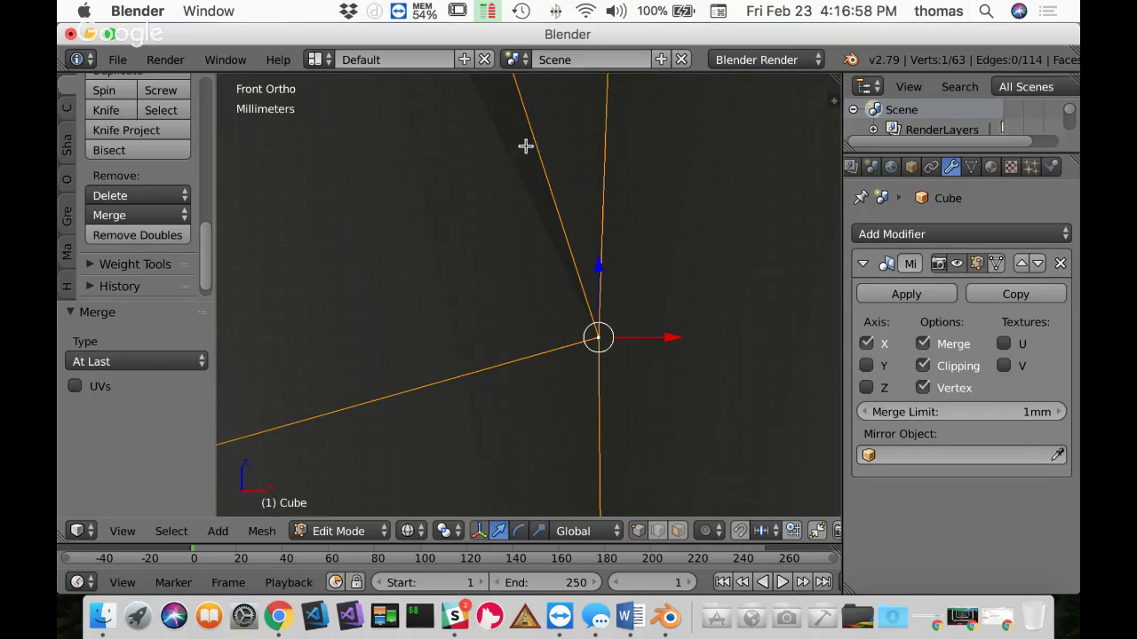
Step: Extrude a vertex from the merged one and place it beside the centre-line vertex, nudged slightly right and down
key("shift+z")
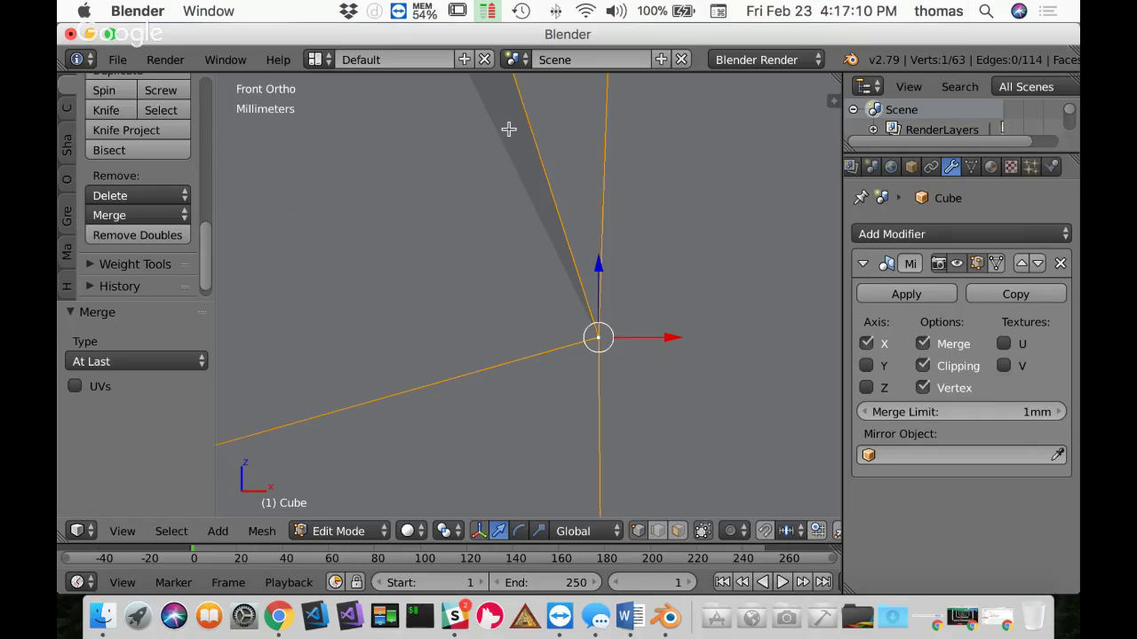
left_click(534, 173, "ctrl")
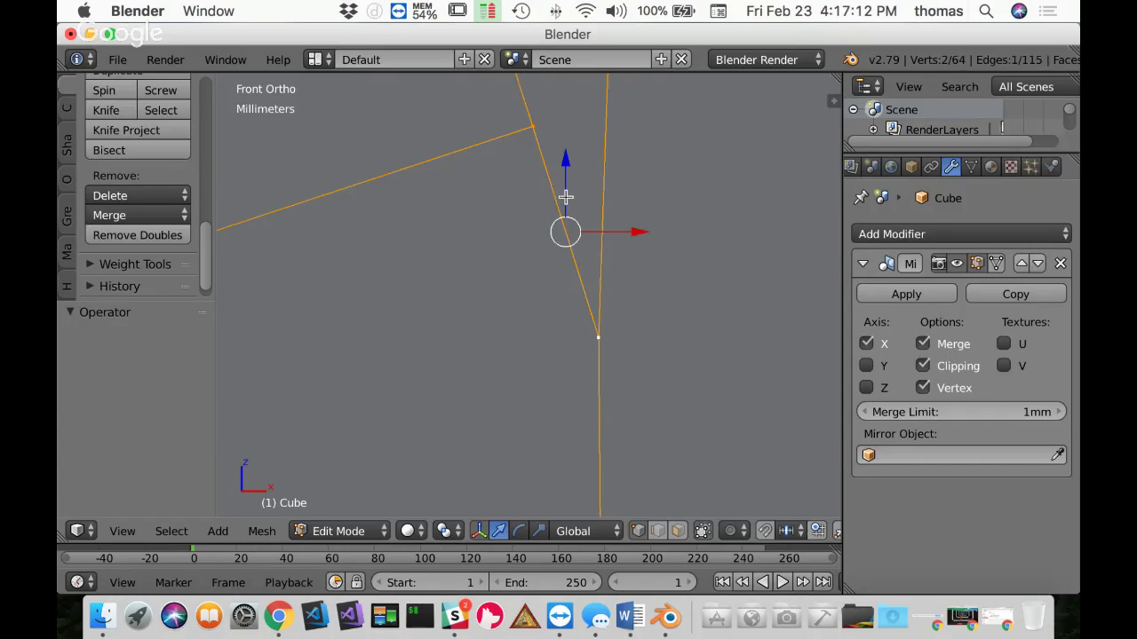
right_click(532, 127)
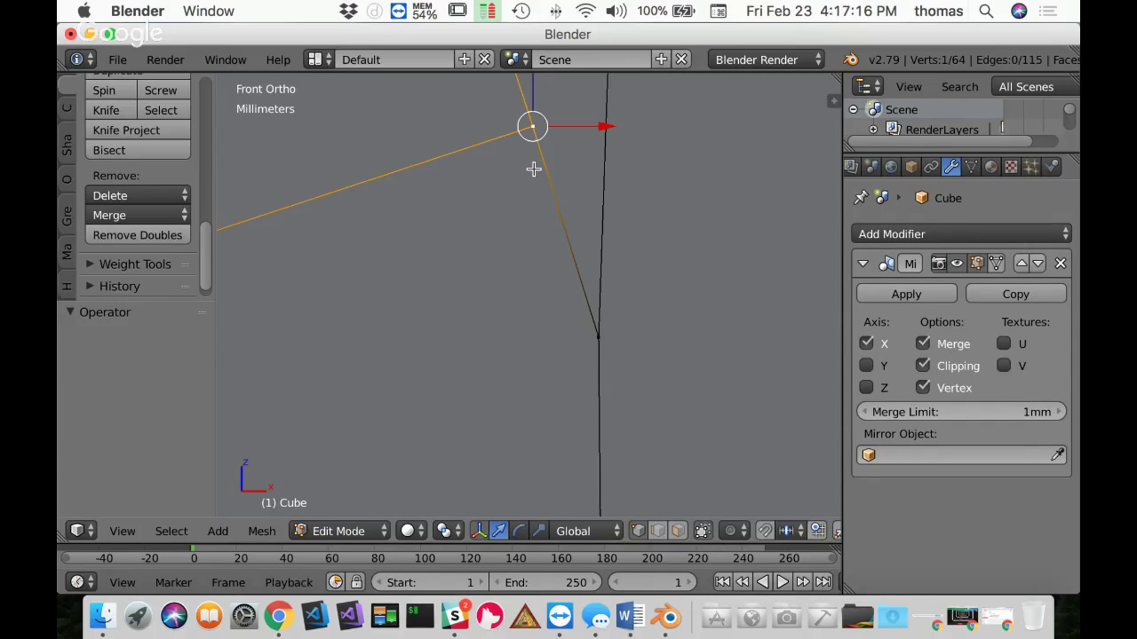
key("g")
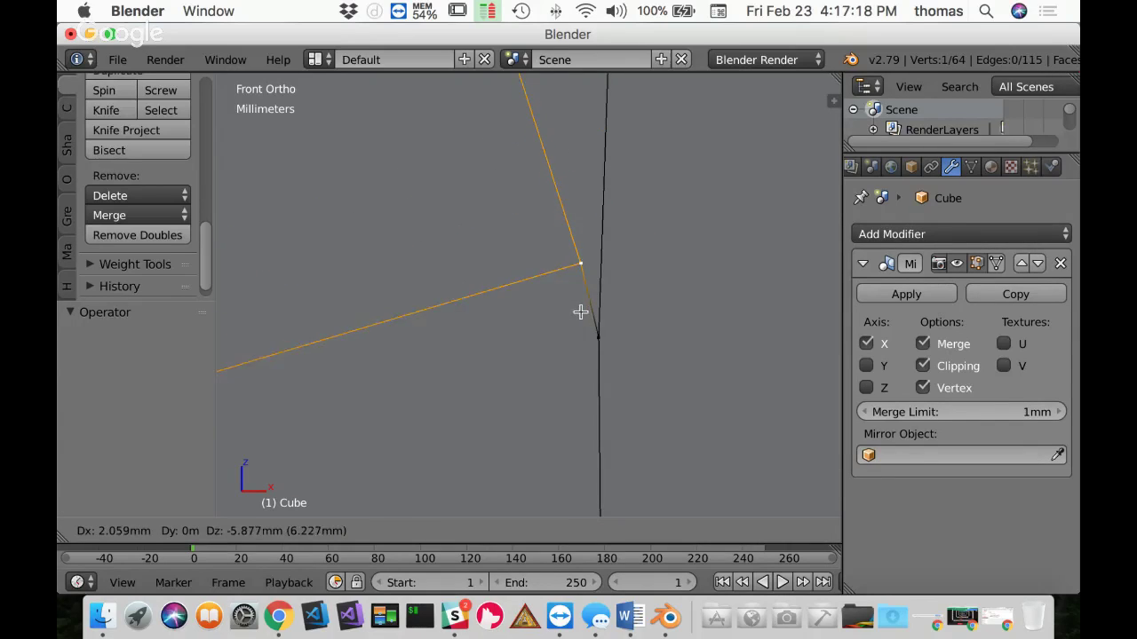
left_click(597, 374)
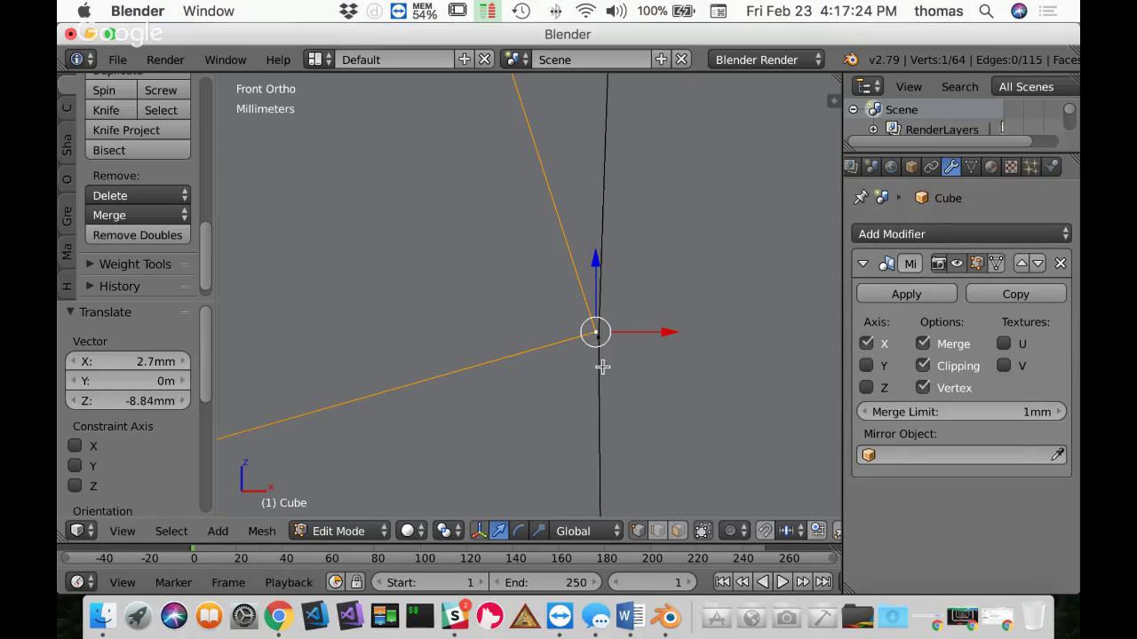
key("g")
left_click(595, 358)
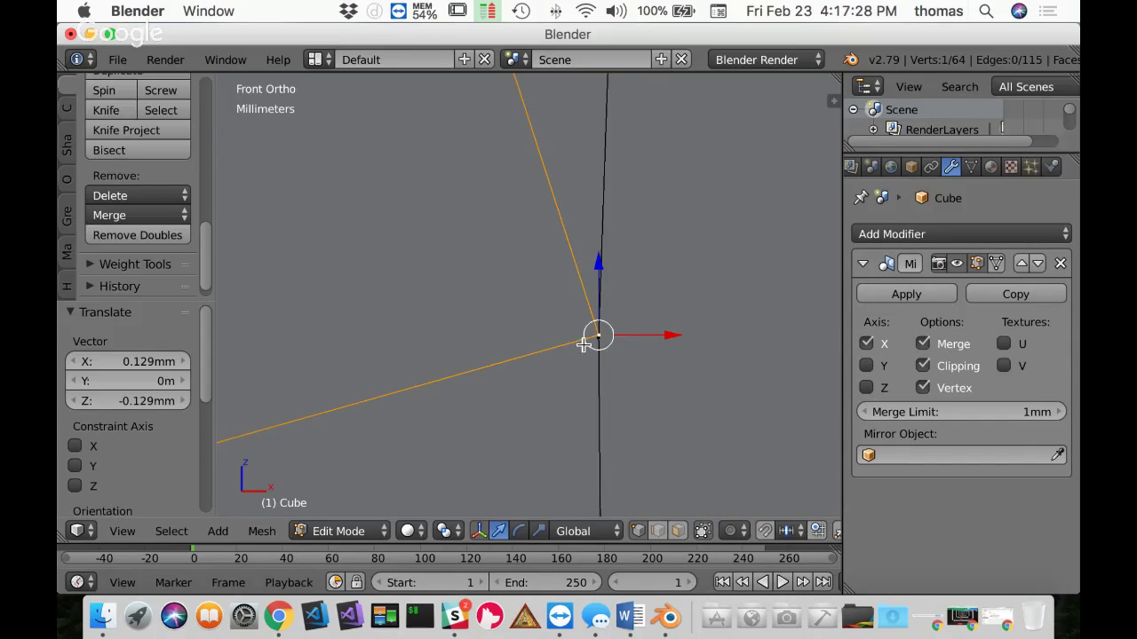
scroll(570, 325, "up", 3)
scroll(571, 324, "down", 8)
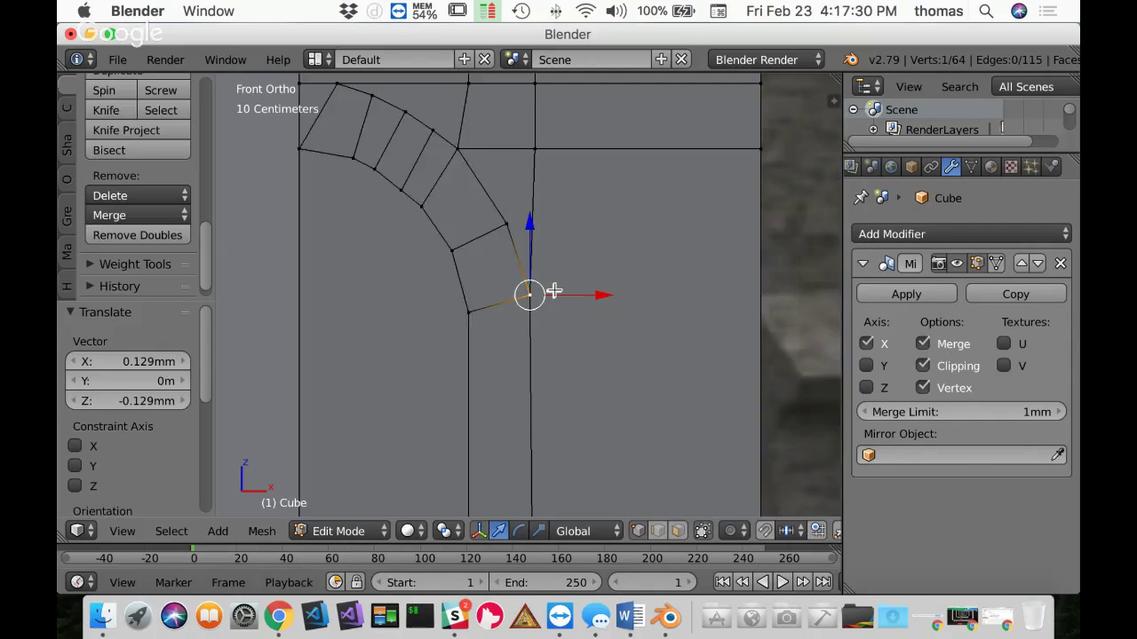
scroll(554, 321, "up", 1)
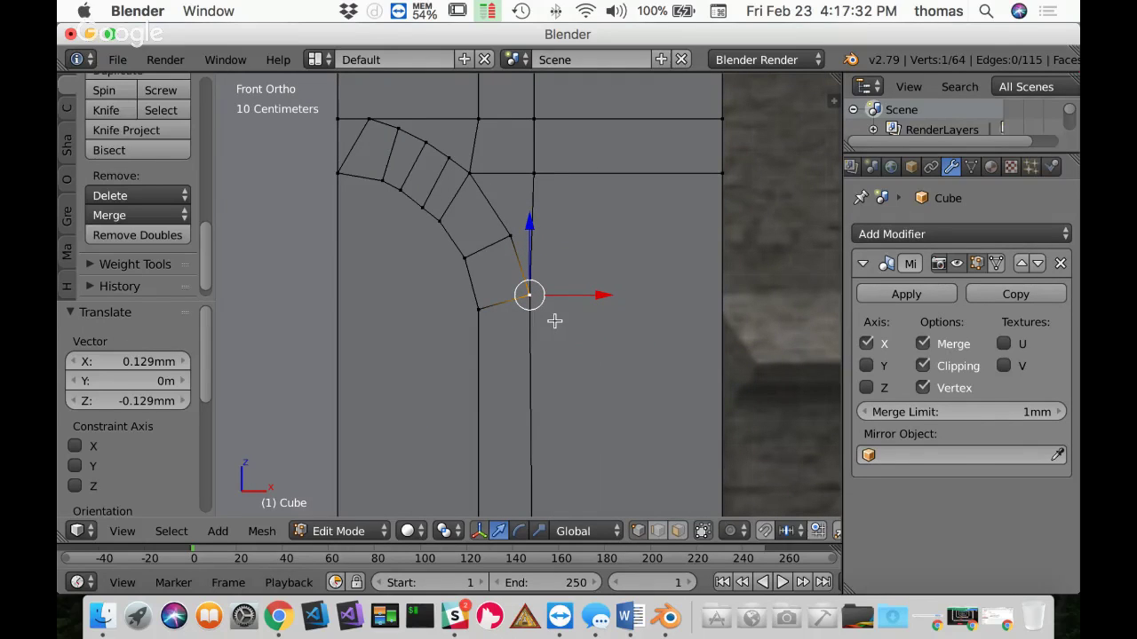
Step: Switch to wireframe to see the reference arch and adjust the vertex on the arch's inner edge
key("z")
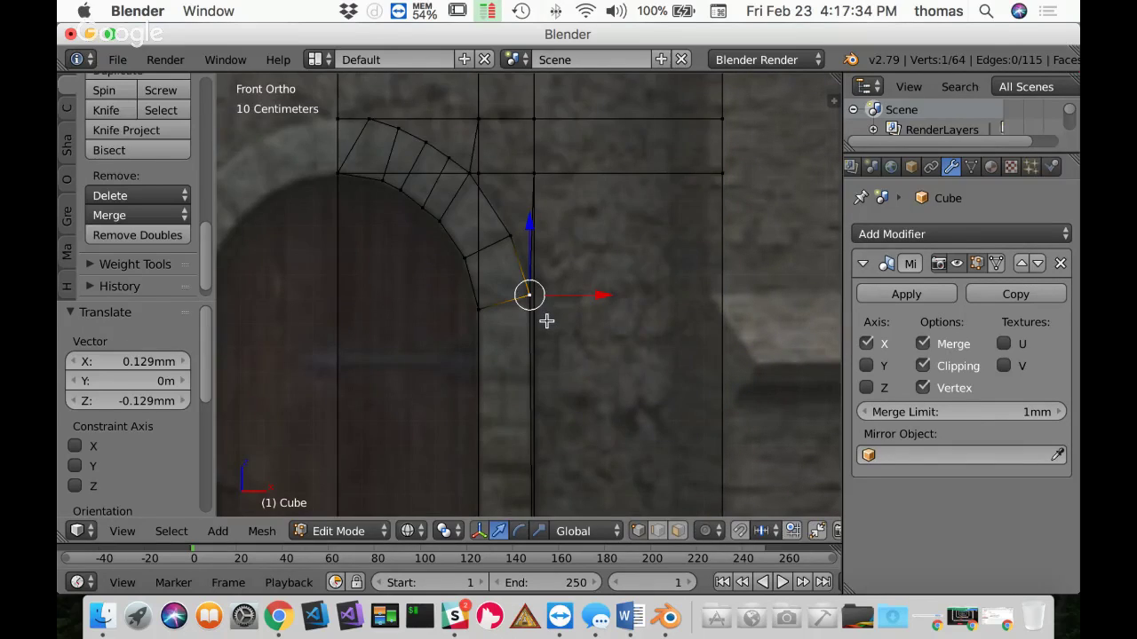
scroll(544, 317, "up", 2)
scroll(505, 294, "up", 1)
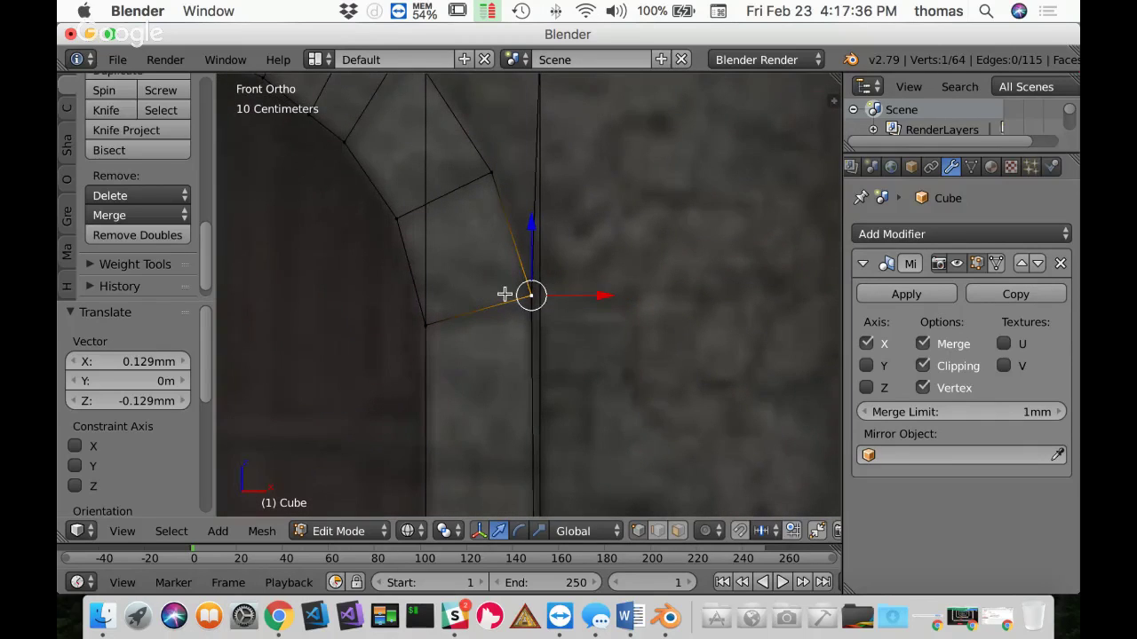
middle_click_drag(505, 294, 577, 286, "shift")
scroll(578, 286, "up", 1)
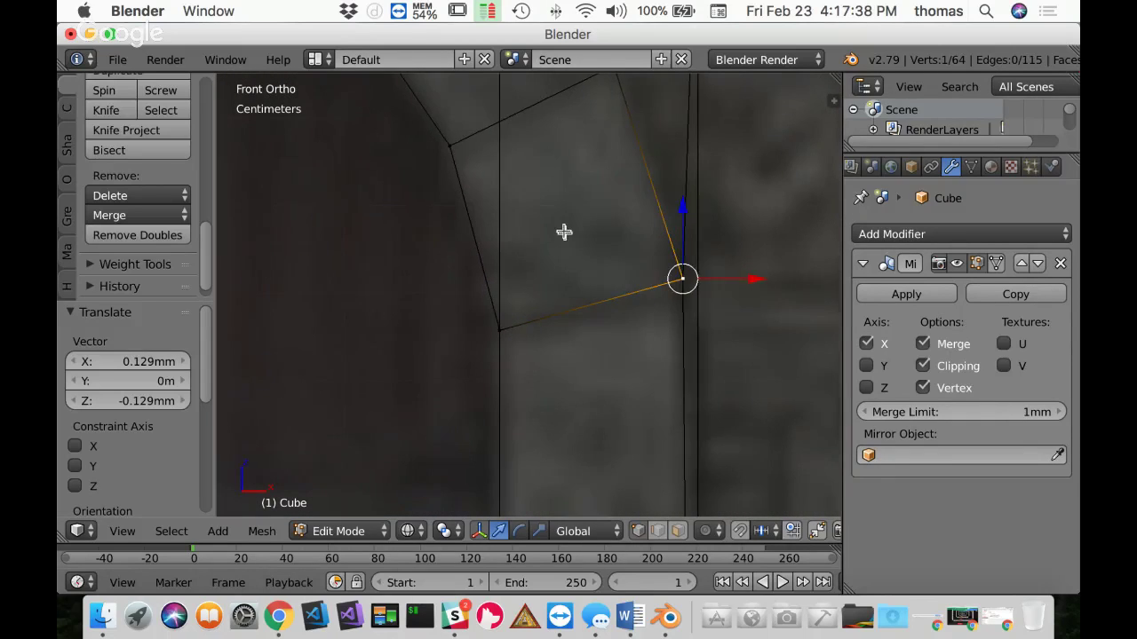
middle_click_drag(563, 234, 616, 421, "shift")
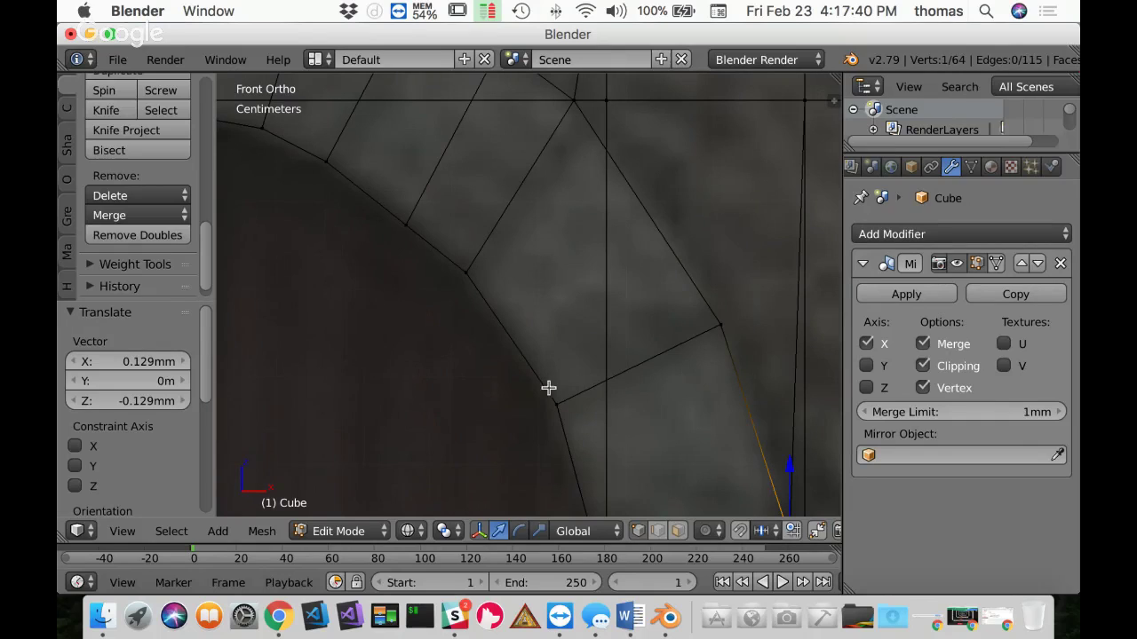
middle_click_drag(391, 190, 506, 307, "shift")
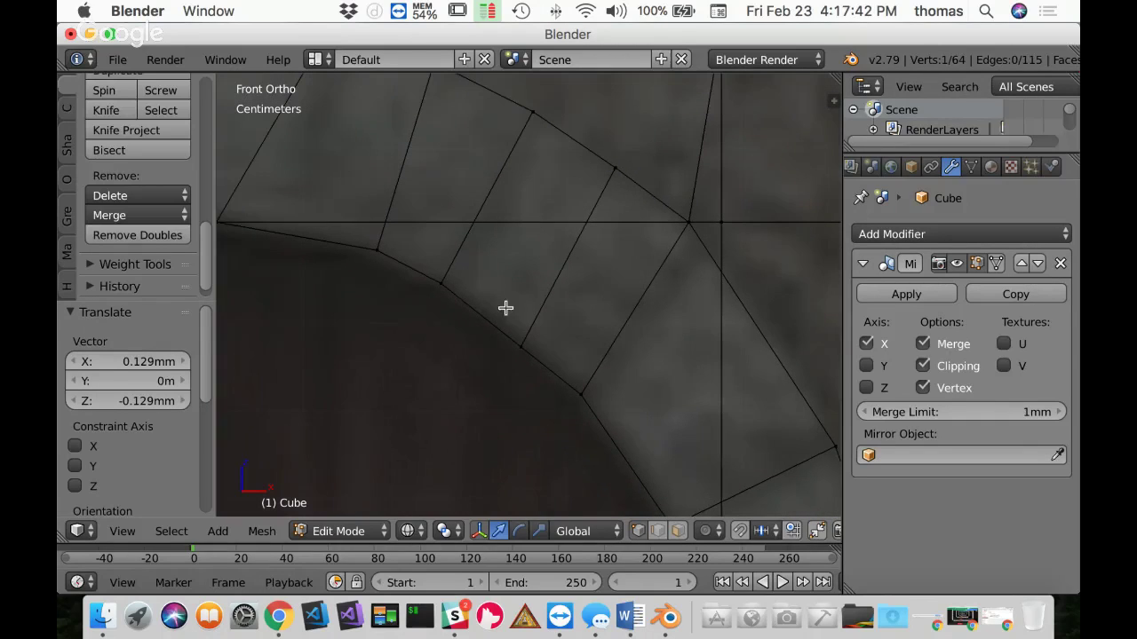
right_click(377, 251)
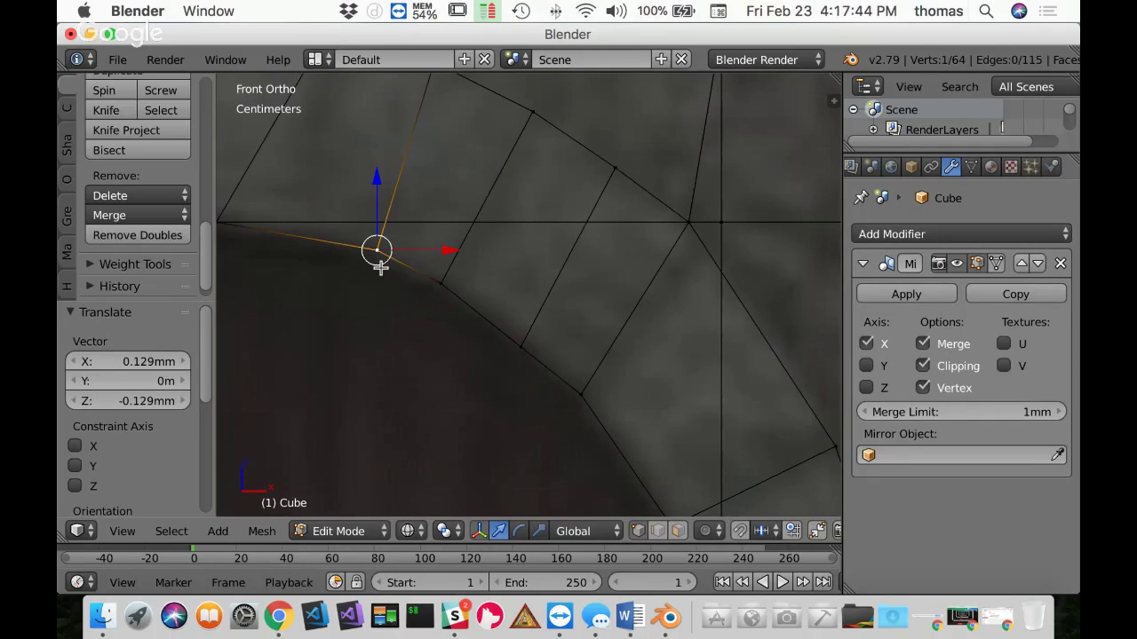
key("g")
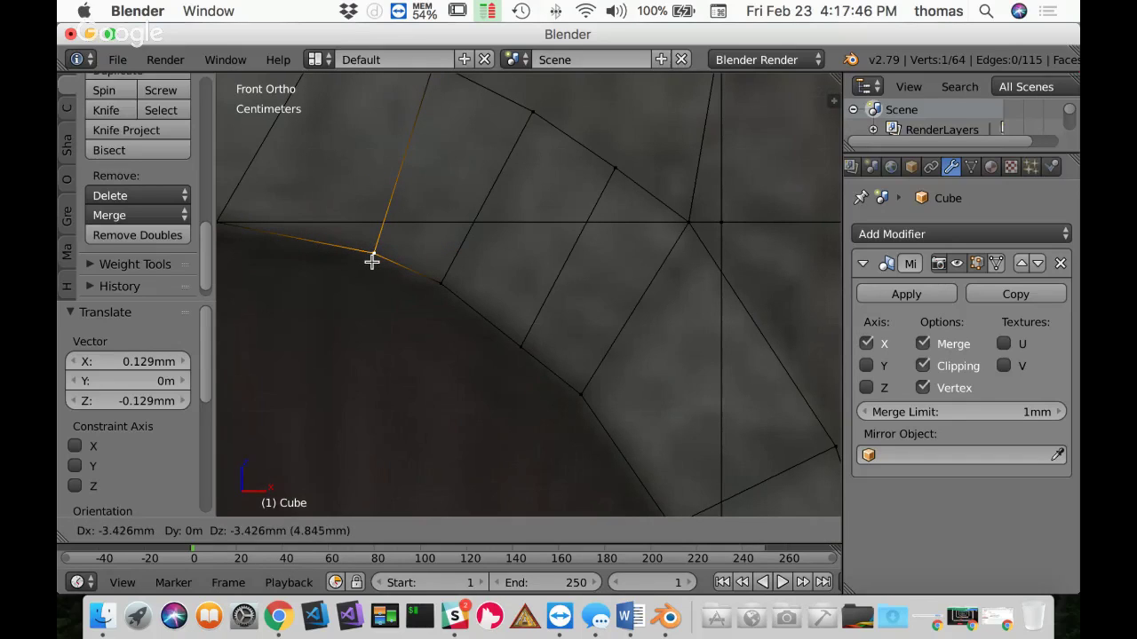
left_click(372, 259)
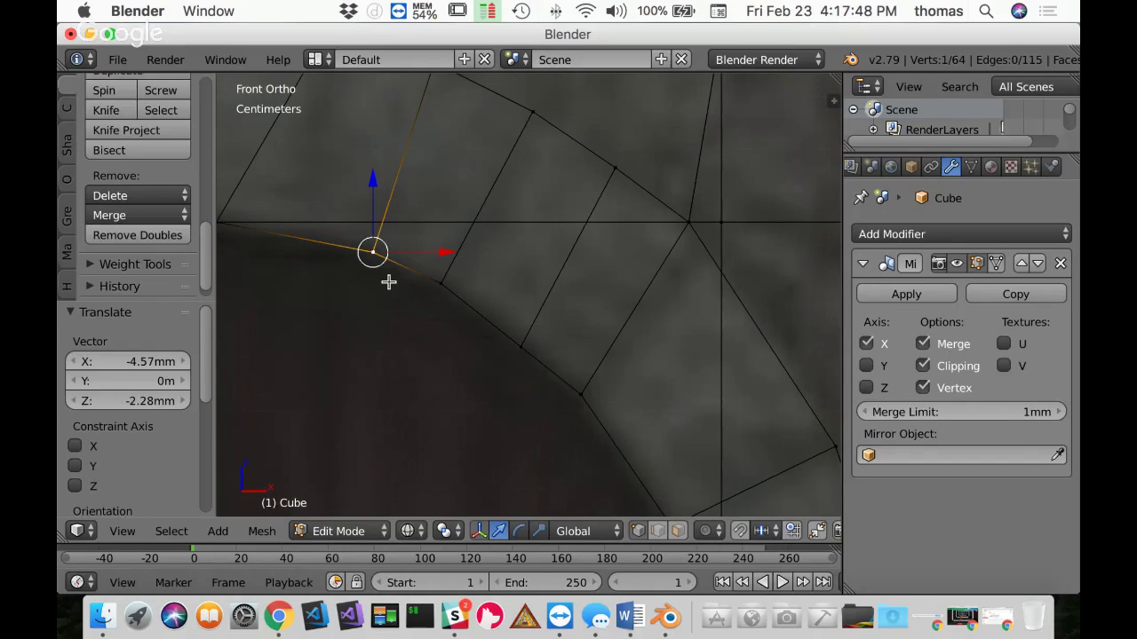
Step: Move the arch-wall junction vertex down 4.57 along Z and adjust the top vertex above the arch
middle_click_drag(380, 264, 633, 335, "shift")
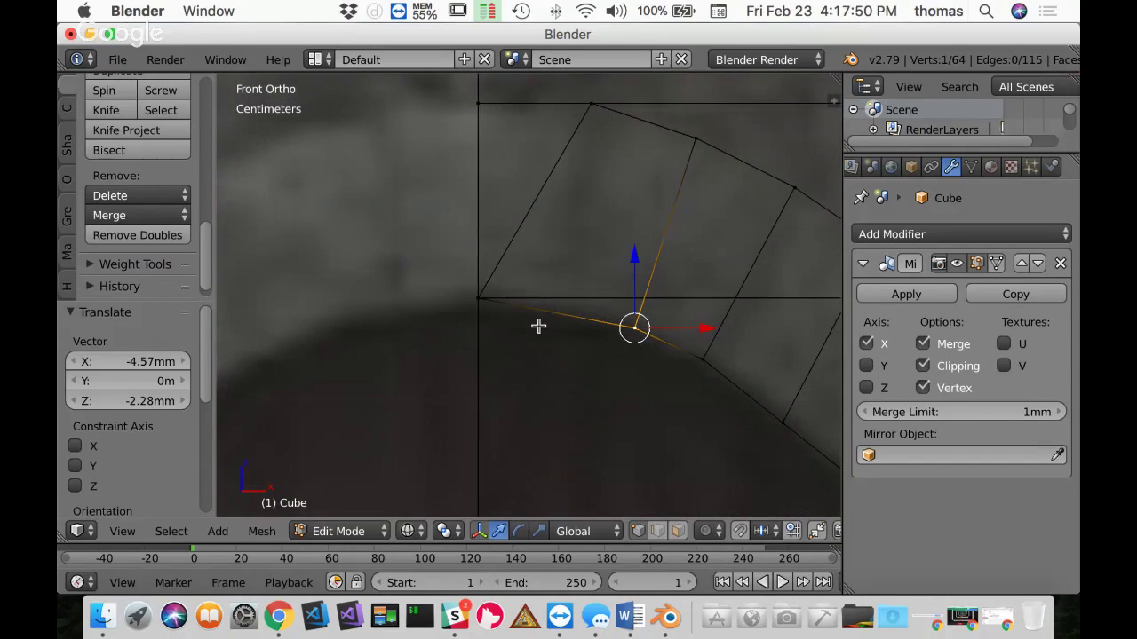
right_click(473, 300)
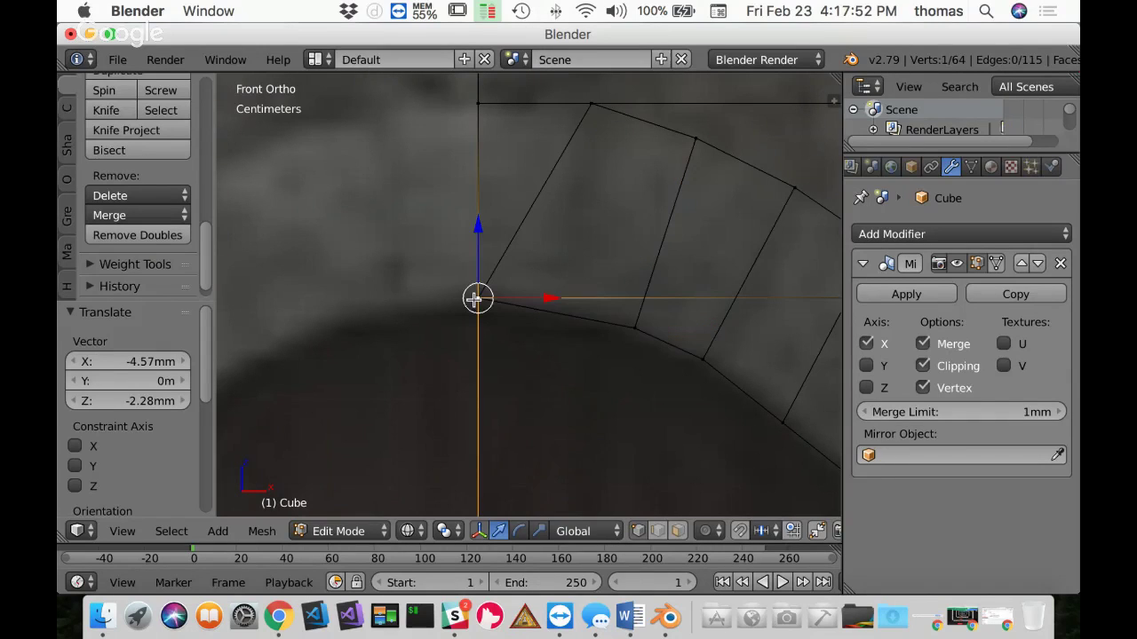
type("gz-4.57")
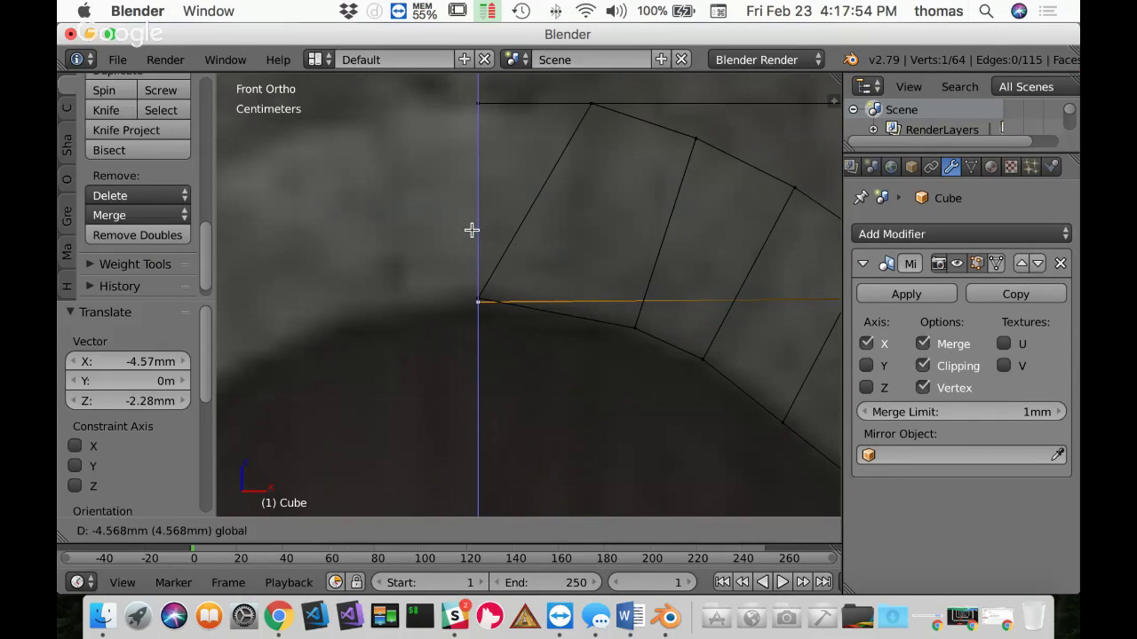
key("Return")
middle_click_drag(533, 156, 393, 254, "shift")
right_click(465, 211)
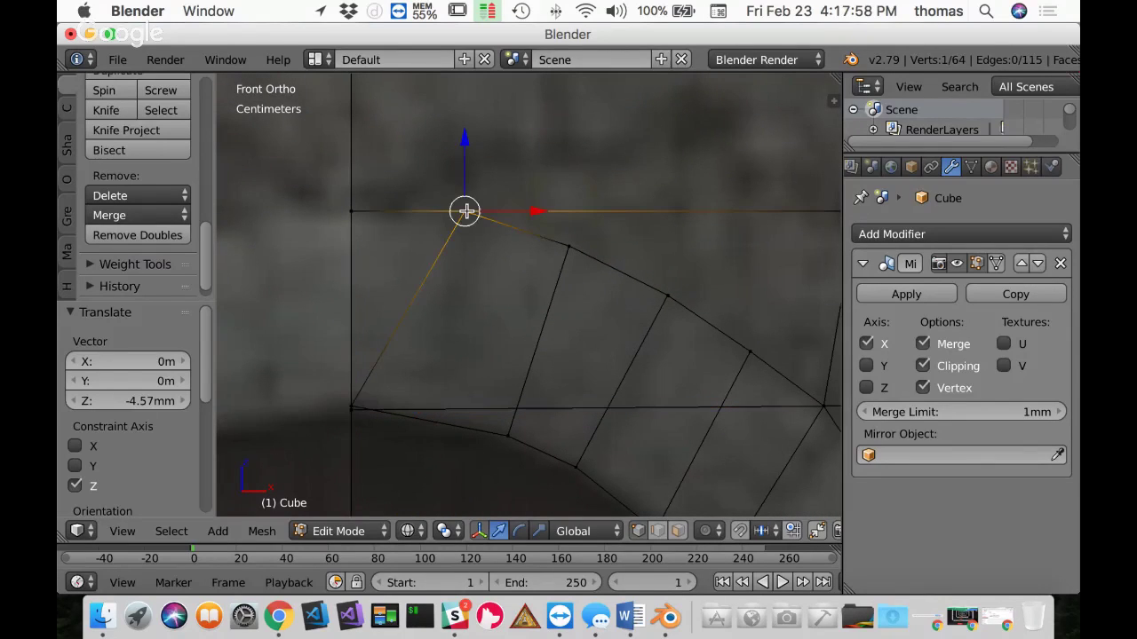
key("g")
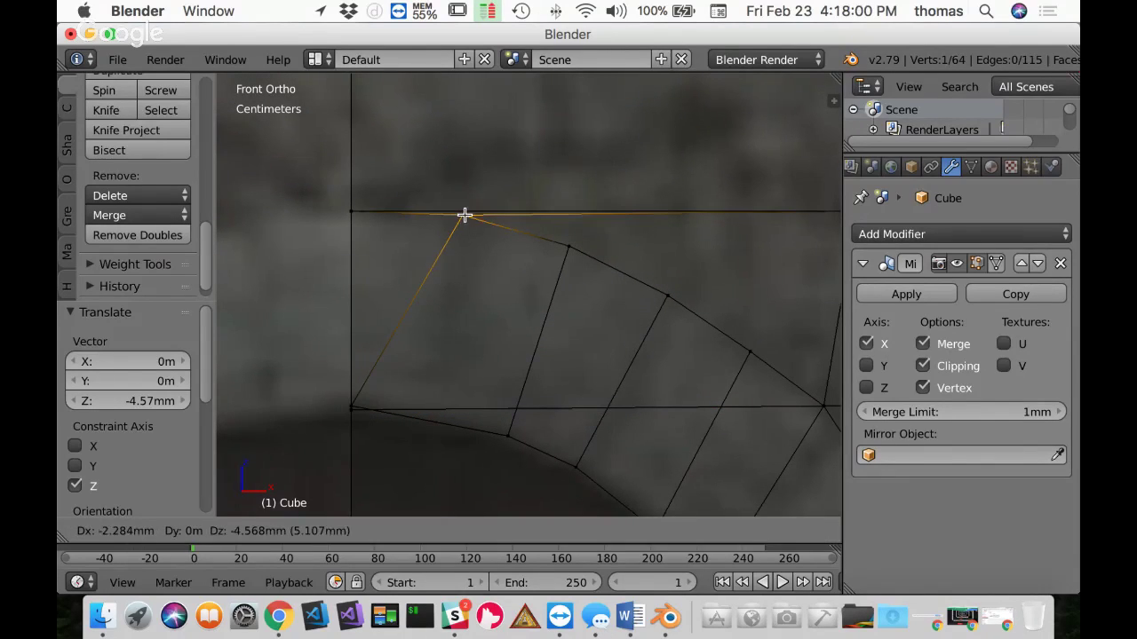
left_click(464, 215)
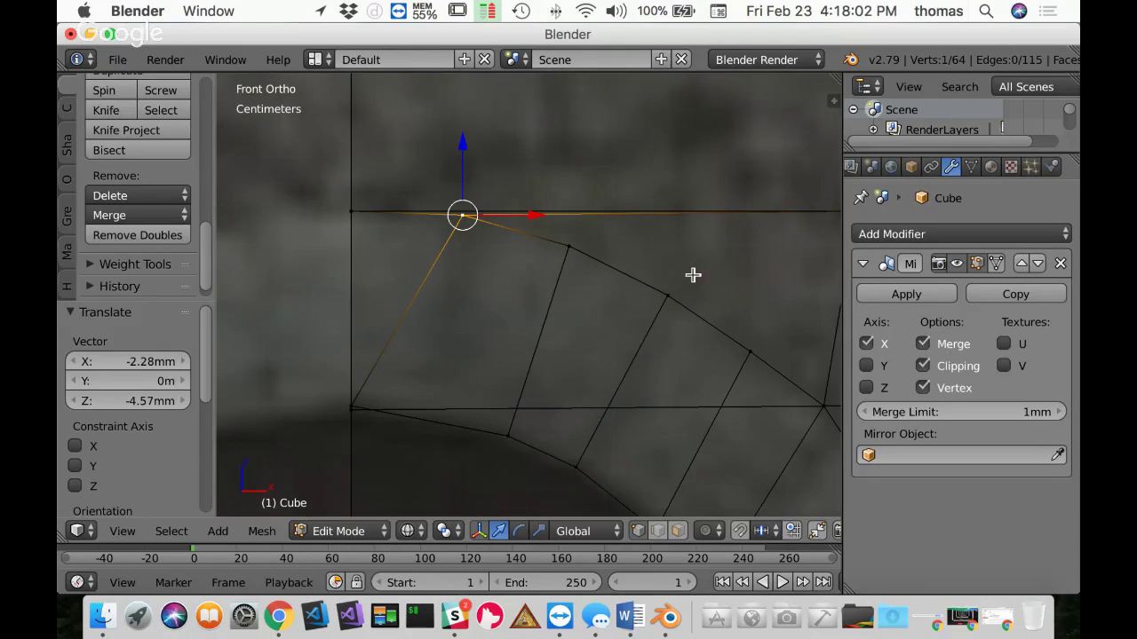
Step: Reposition the vertex on the horizontal edge above the arch and the inner-curve vertex, 1.14 cm in X
middle_click_drag(690, 272, 491, 201, "shift")
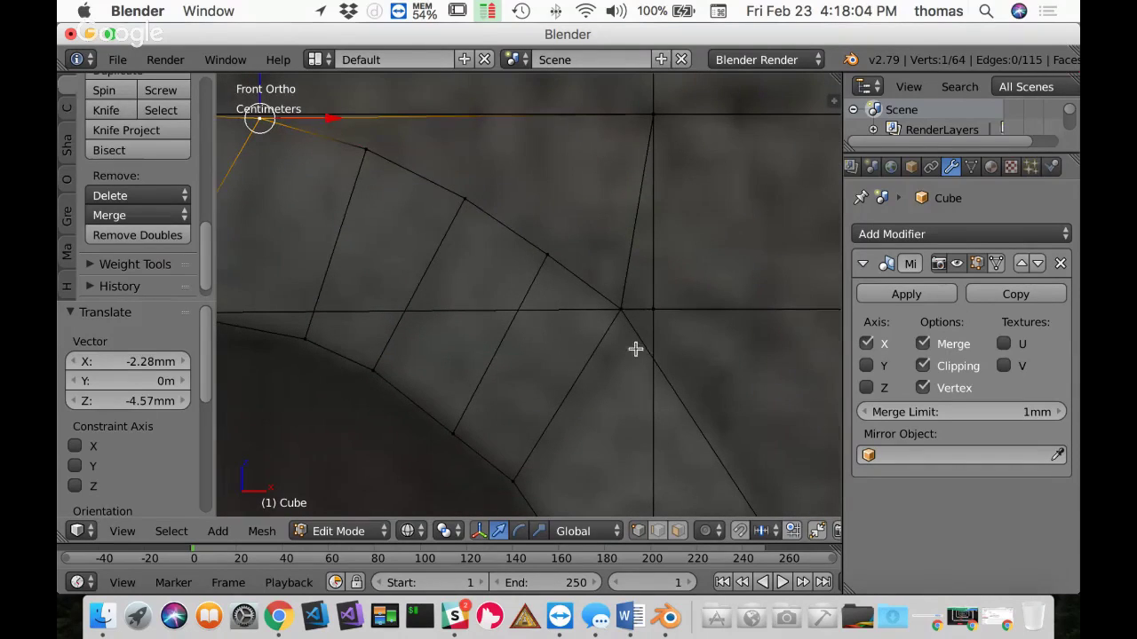
middle_click_drag(683, 302, 631, 279, "shift")
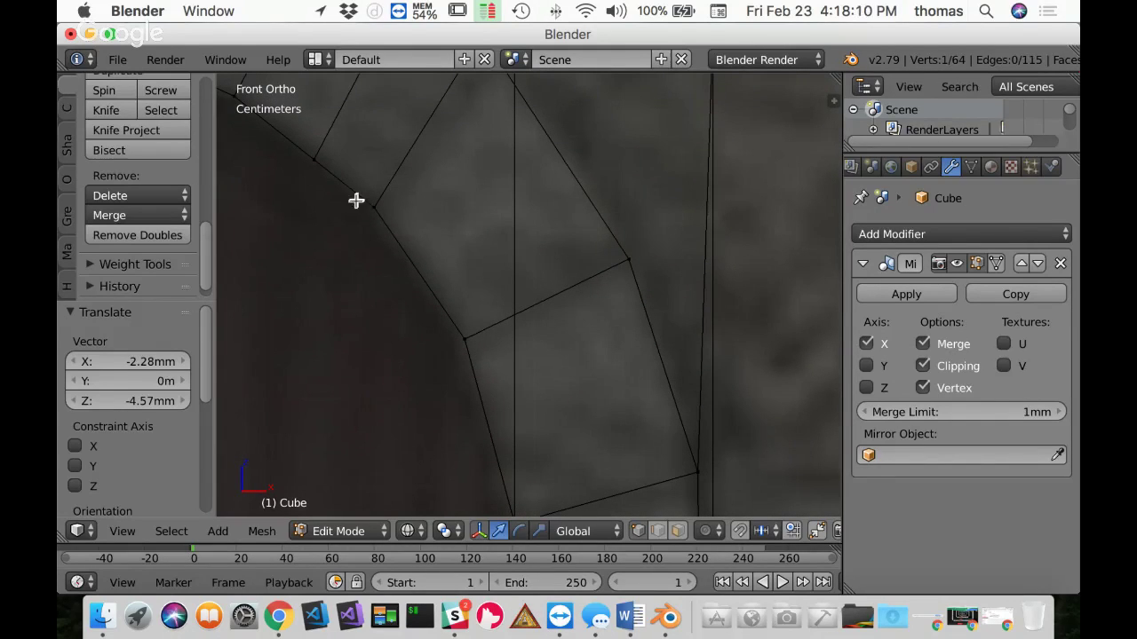
middle_click_drag(503, 222, 522, 326, "shift")
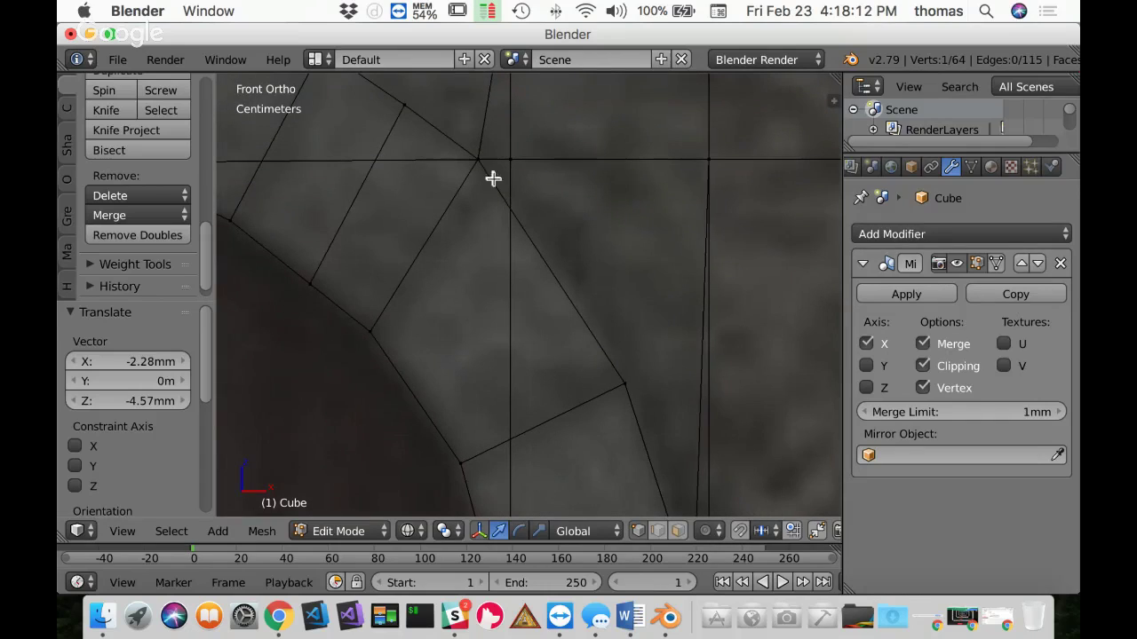
right_click(478, 159)
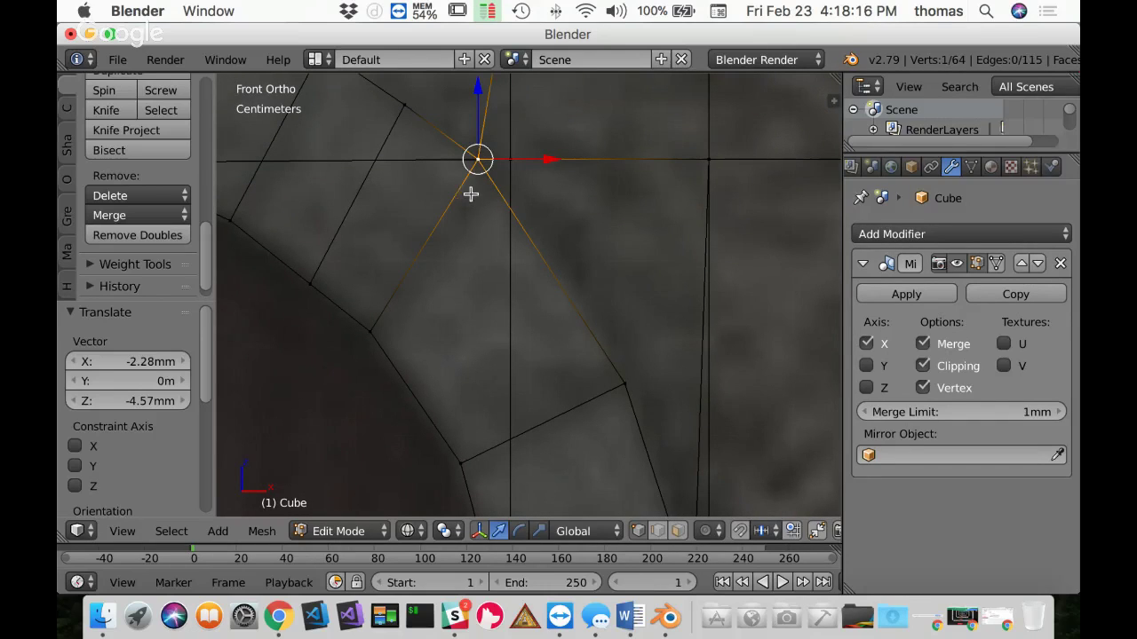
key("g")
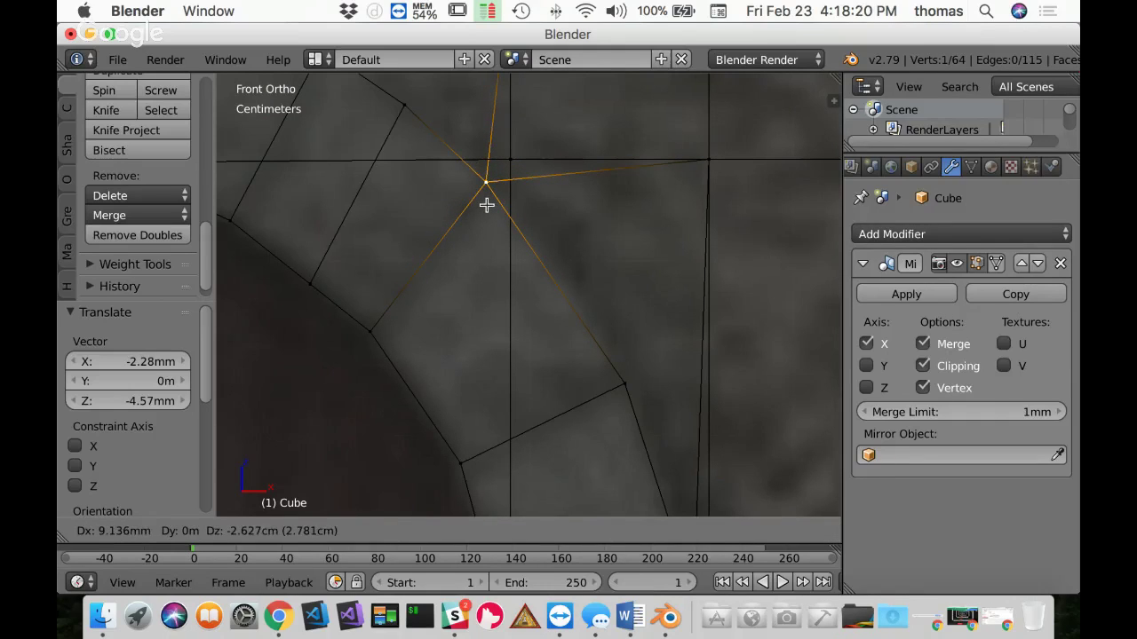
left_click(485, 204)
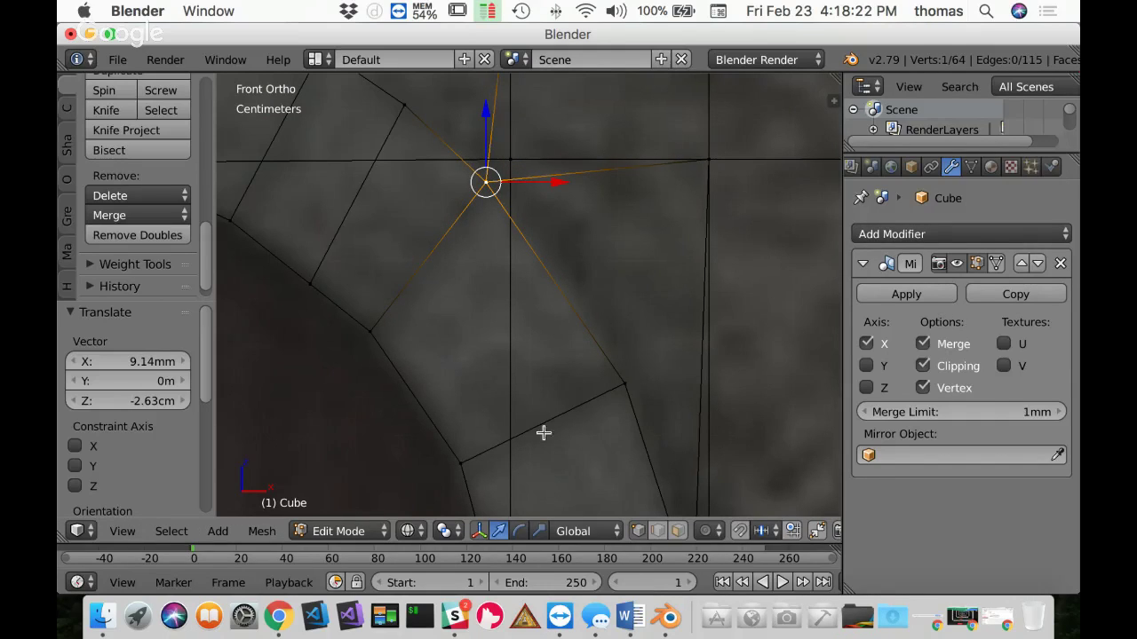
right_click(371, 331)
key("g")
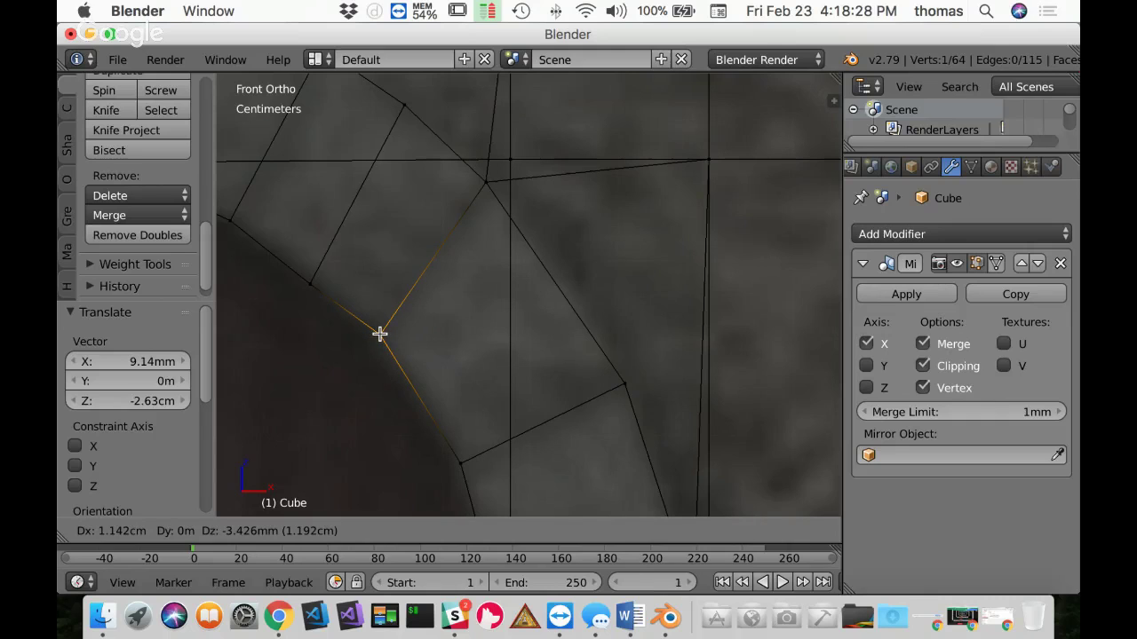
left_click(380, 333)
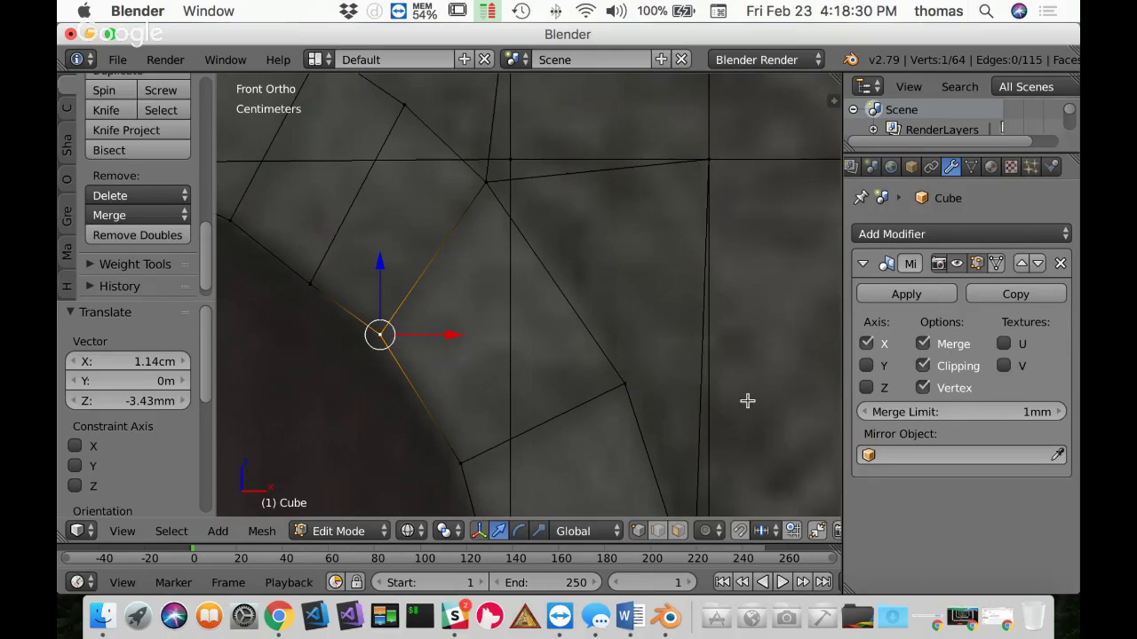
scroll(691, 255, "down", 5)
scroll(675, 213, "down", 5)
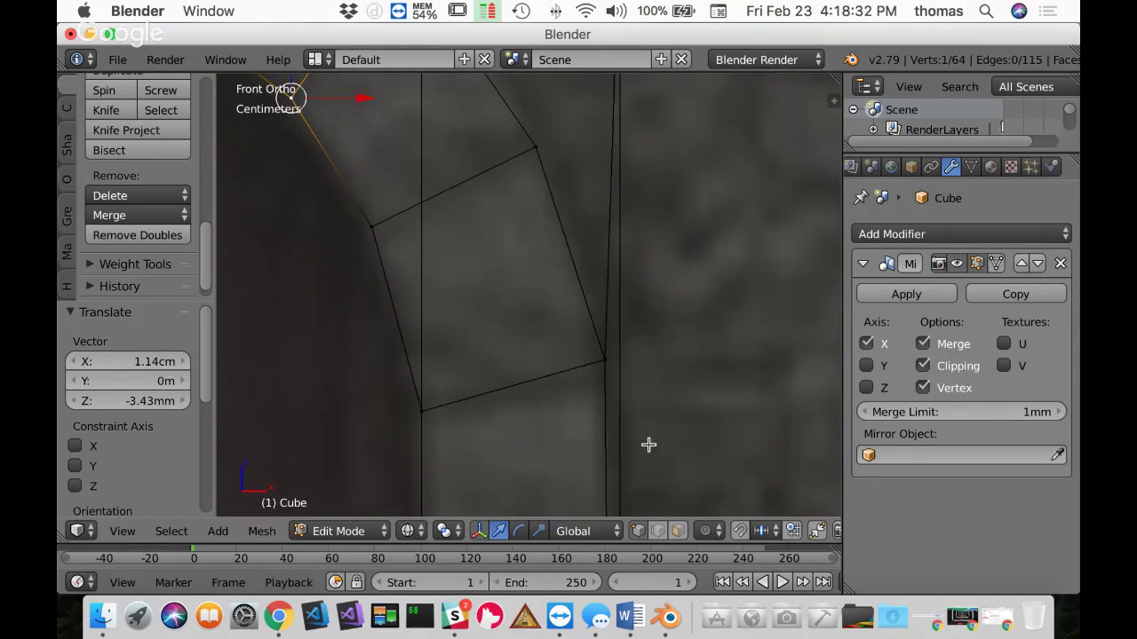
scroll(639, 356, "down", 5)
scroll(617, 260, "up", 1)
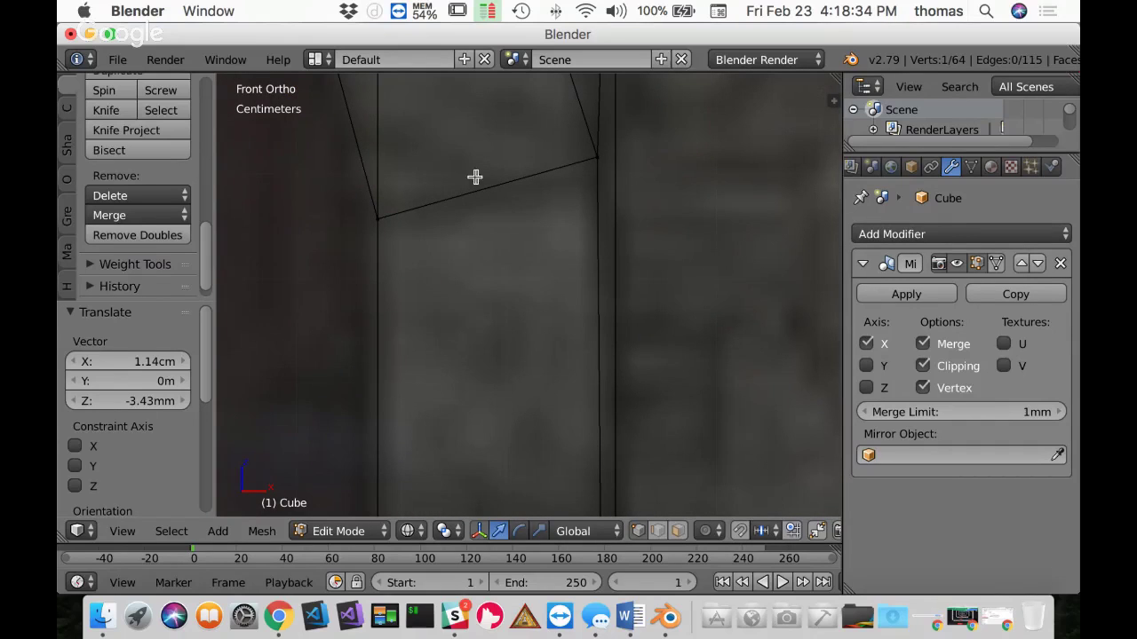
right_click(595, 155)
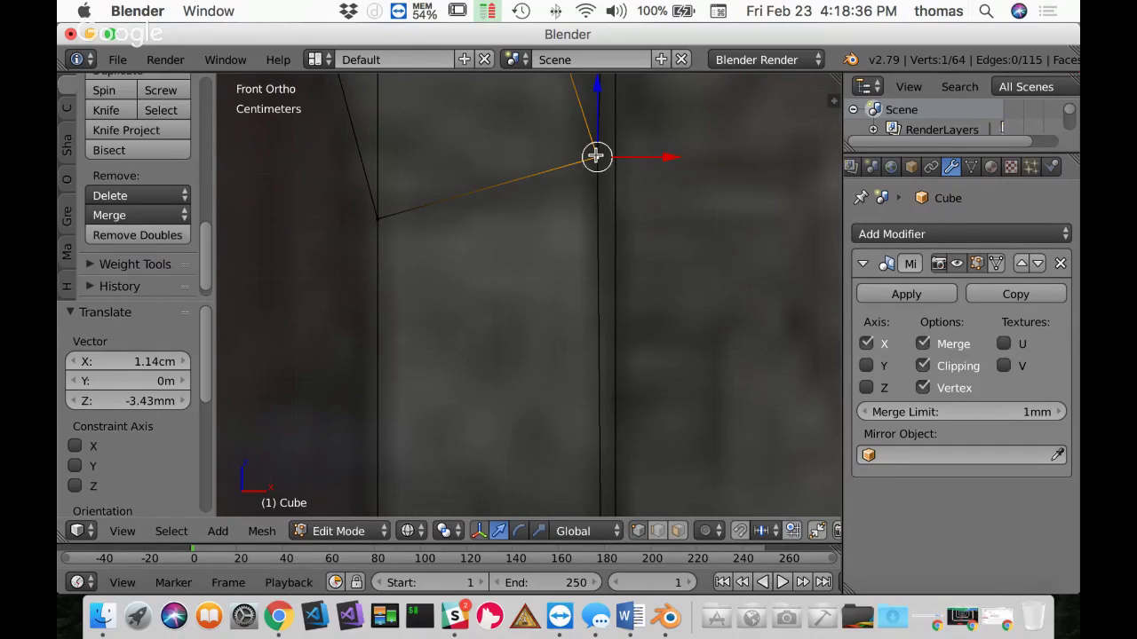
key("g")
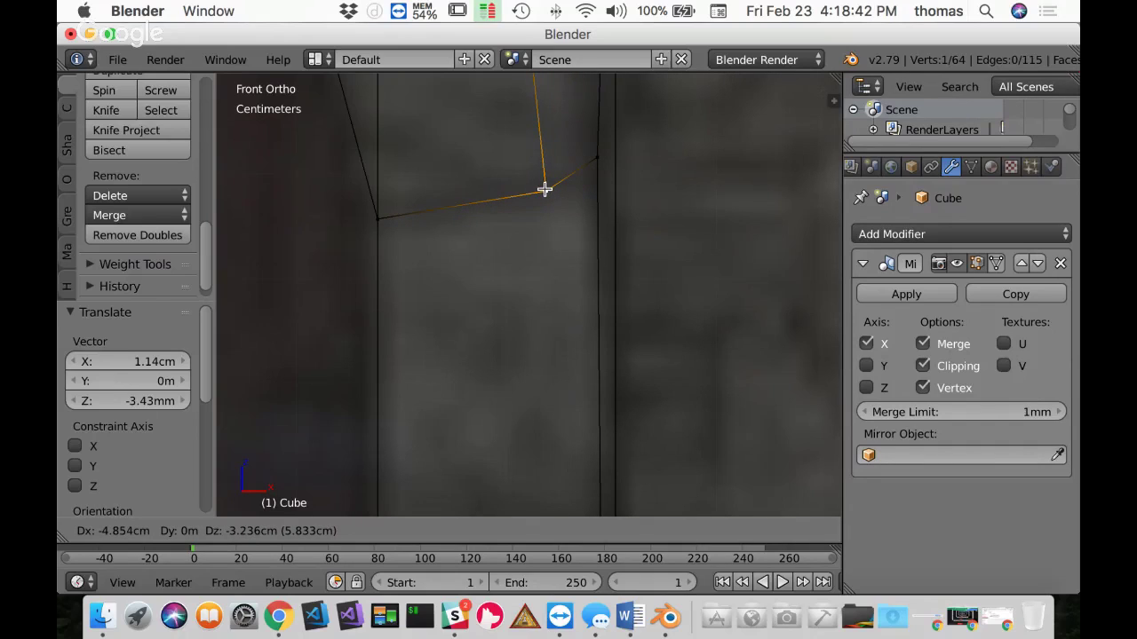
key("z")
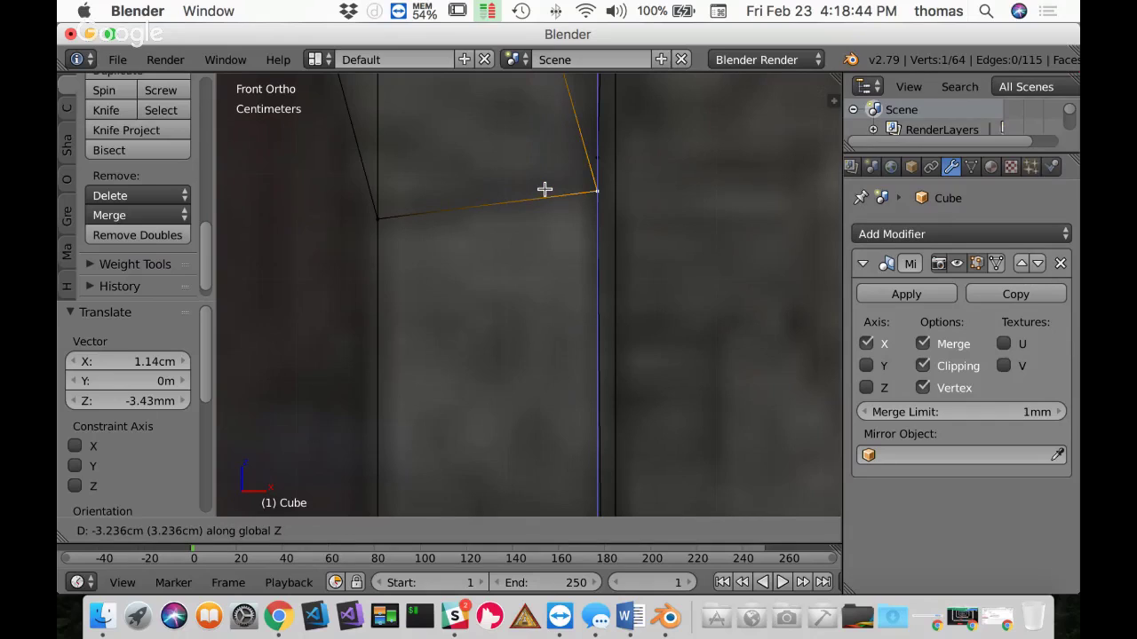
key("Escape")
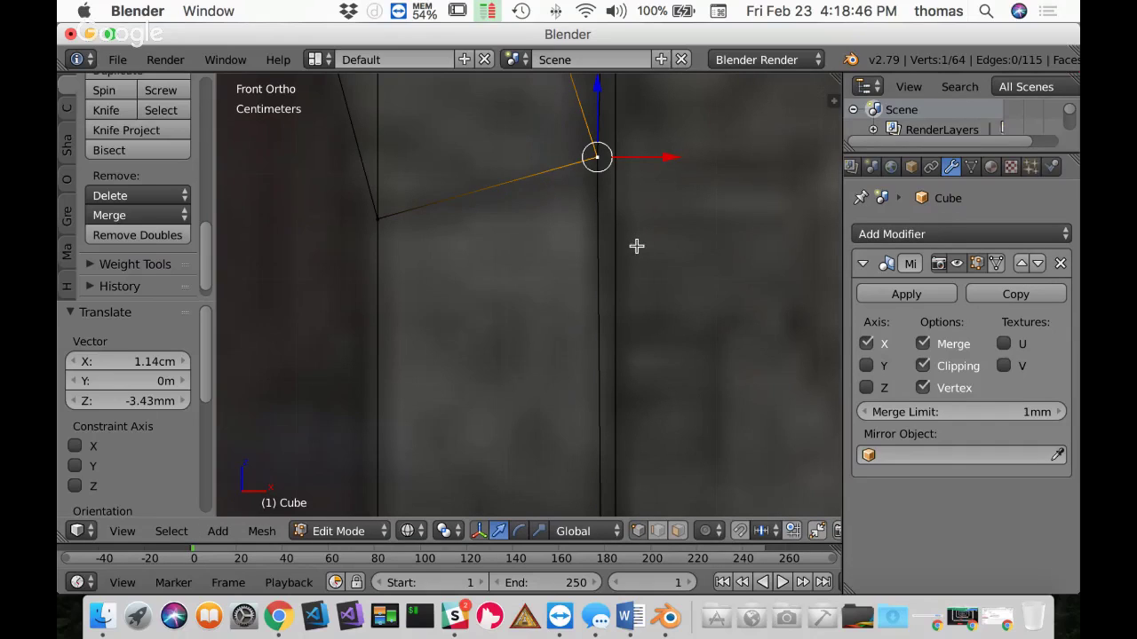
key("shift+v")
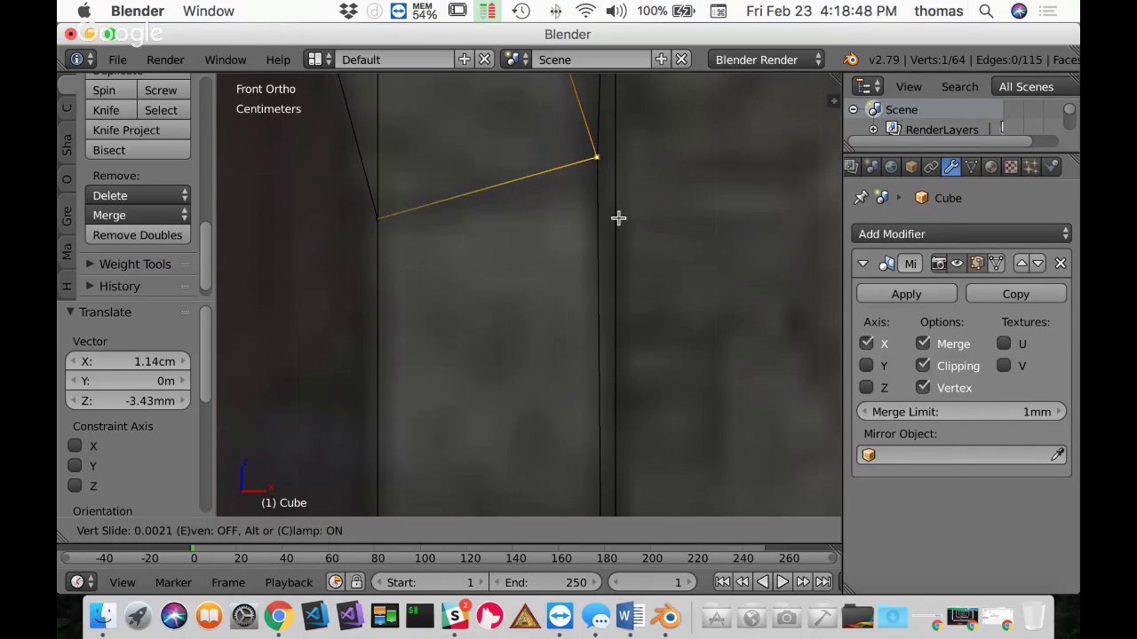
key("Escape")
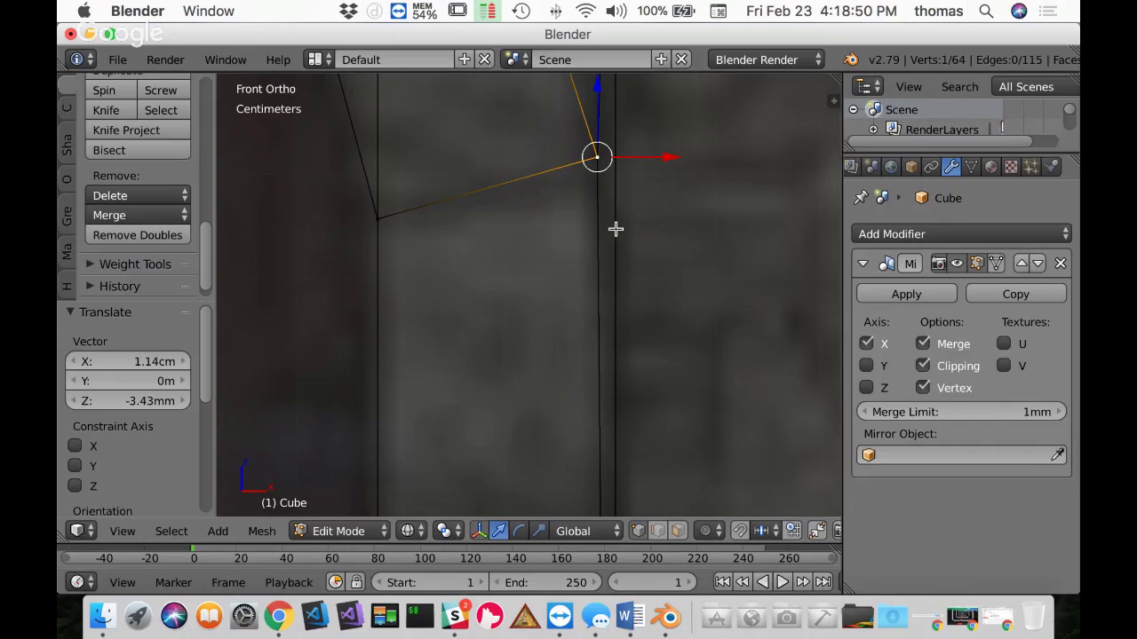
left_click_drag(598, 88, 596, 115)
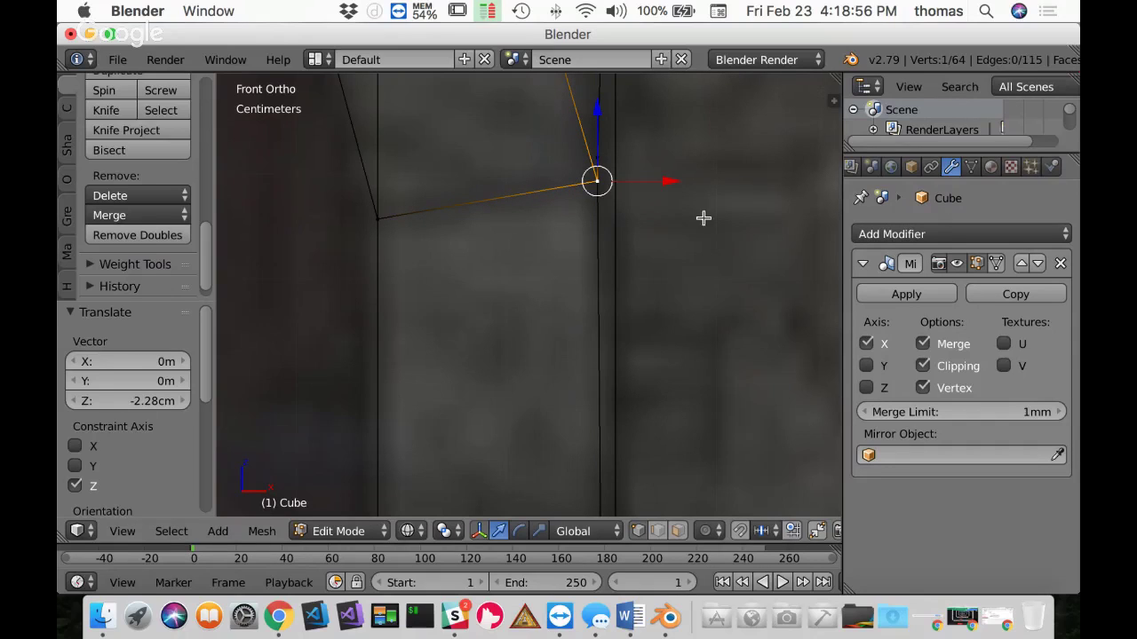
key("a")
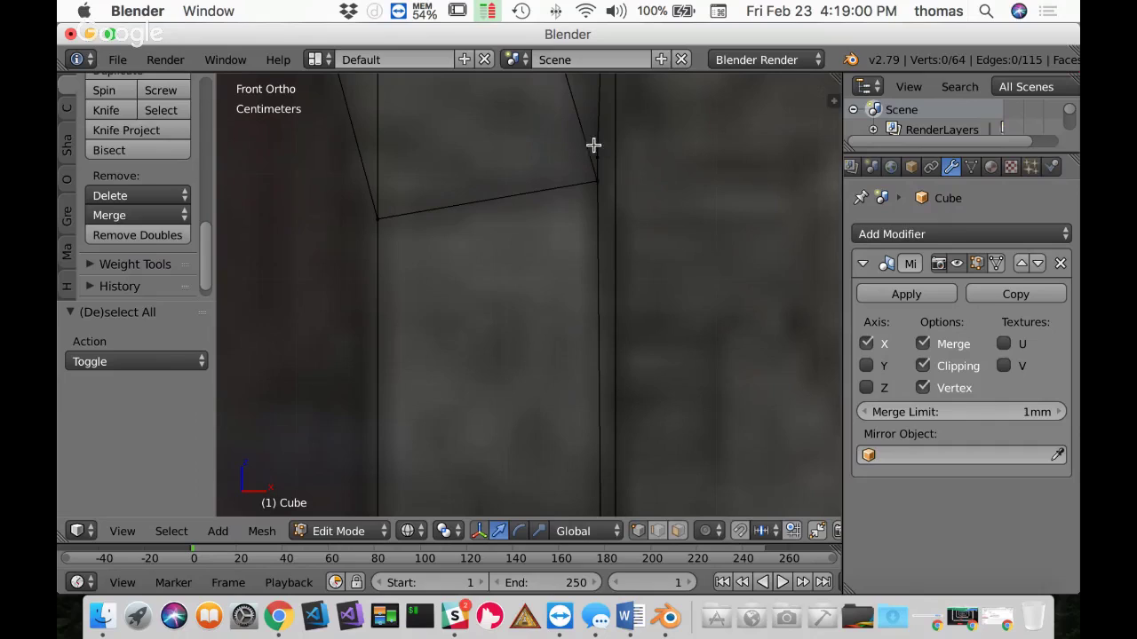
right_click_drag(685, 201, 684, 190)
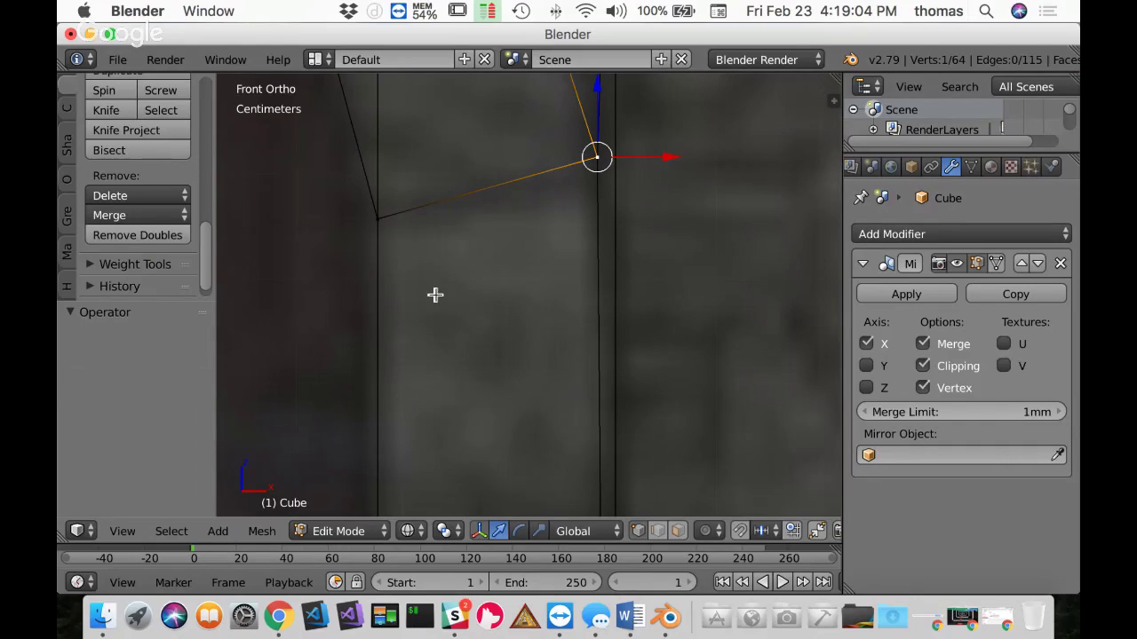
middle_click_drag(617, 388, 619, 172, "shift")
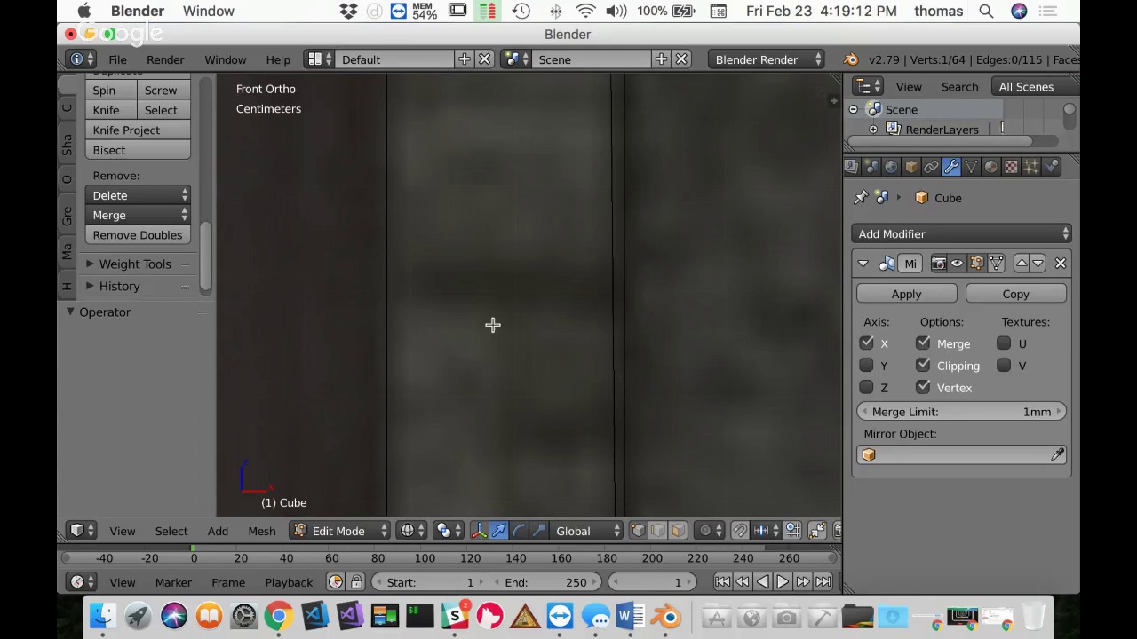
scroll(631, 313, "down", 4)
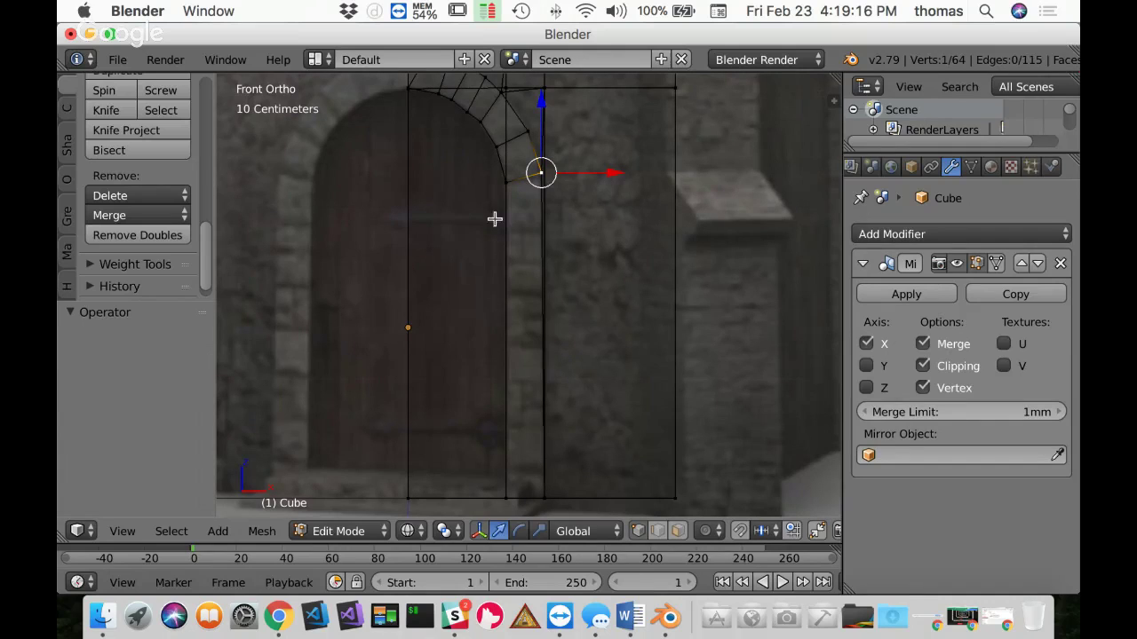
scroll(498, 267, "up", 2)
scroll(502, 291, "up", 5, "shift")
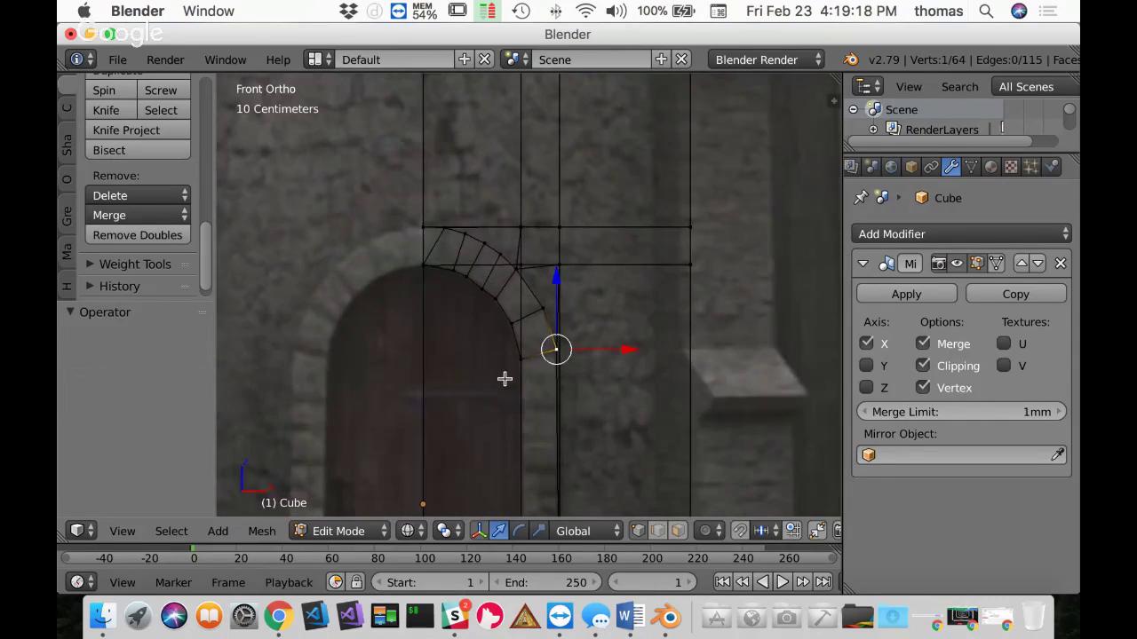
scroll(509, 294, "down", 2)
scroll(503, 328, "up", 7)
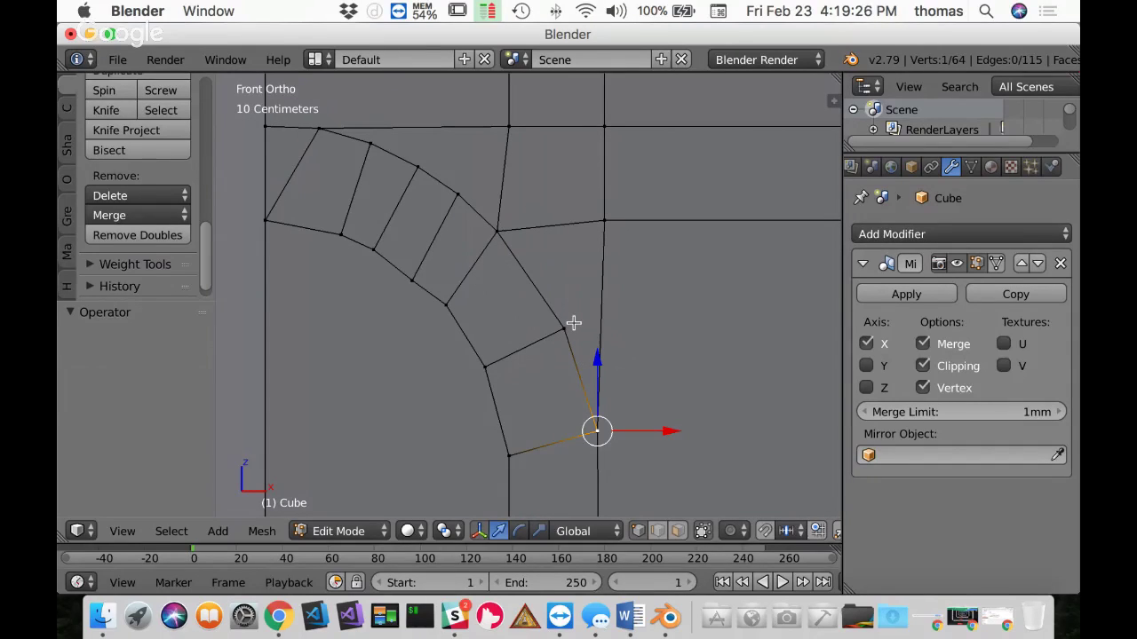
Step: Knife-cut edges from the first two arch vertices up to the wall corners above
key("k")
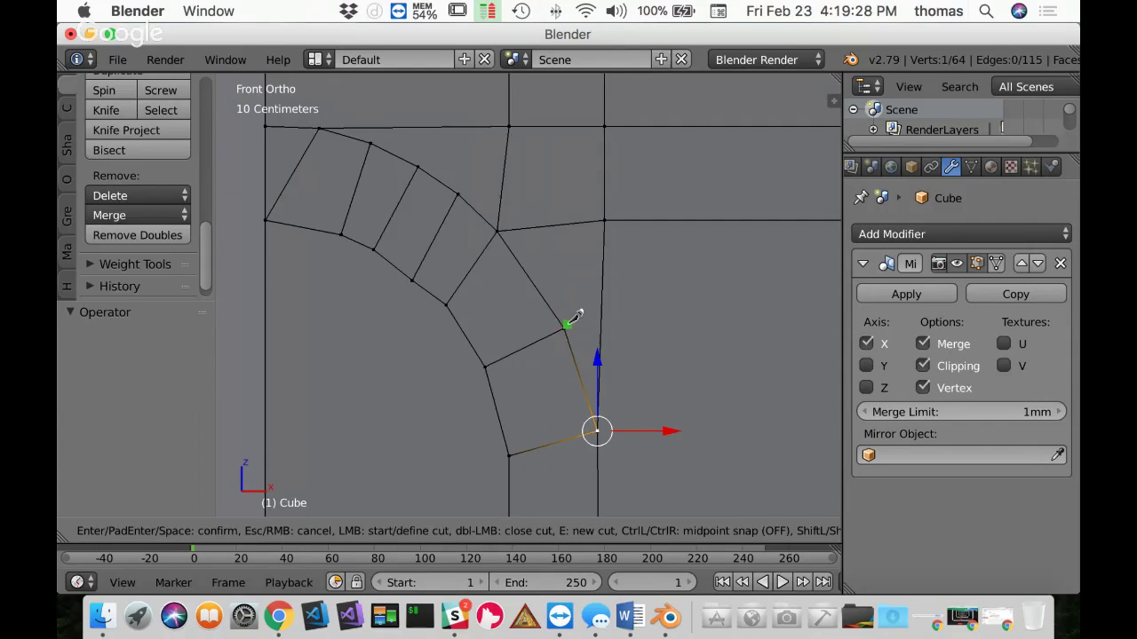
left_click(567, 325)
left_click(604, 219)
key("Return")
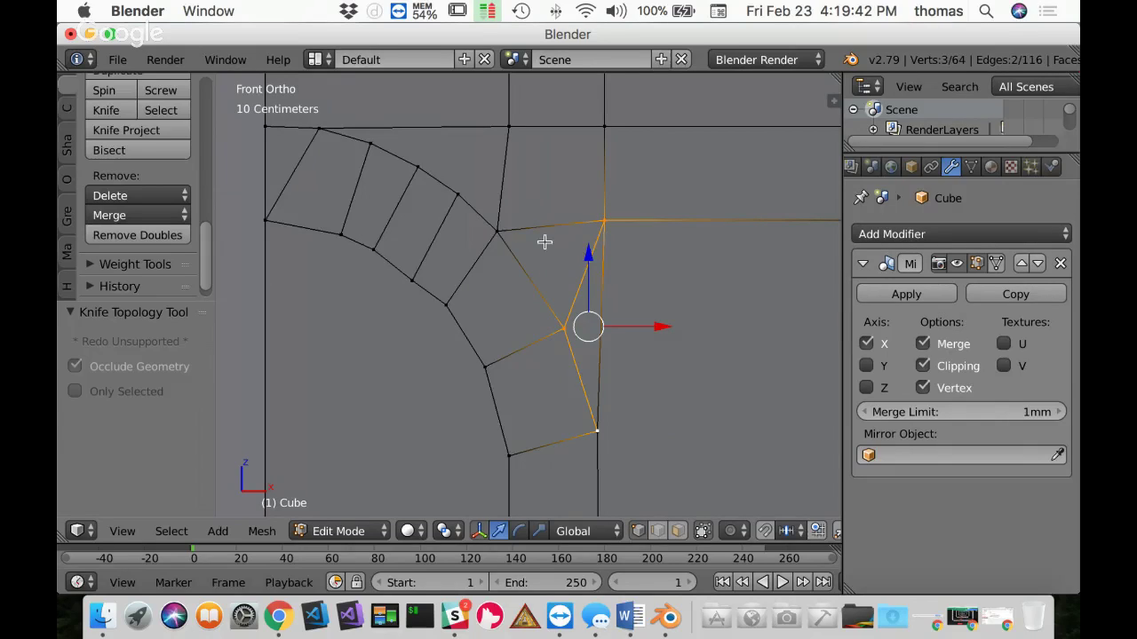
middle_click_drag(542, 241, 600, 295, "shift")
scroll(600, 295, "up", 5, "shift")
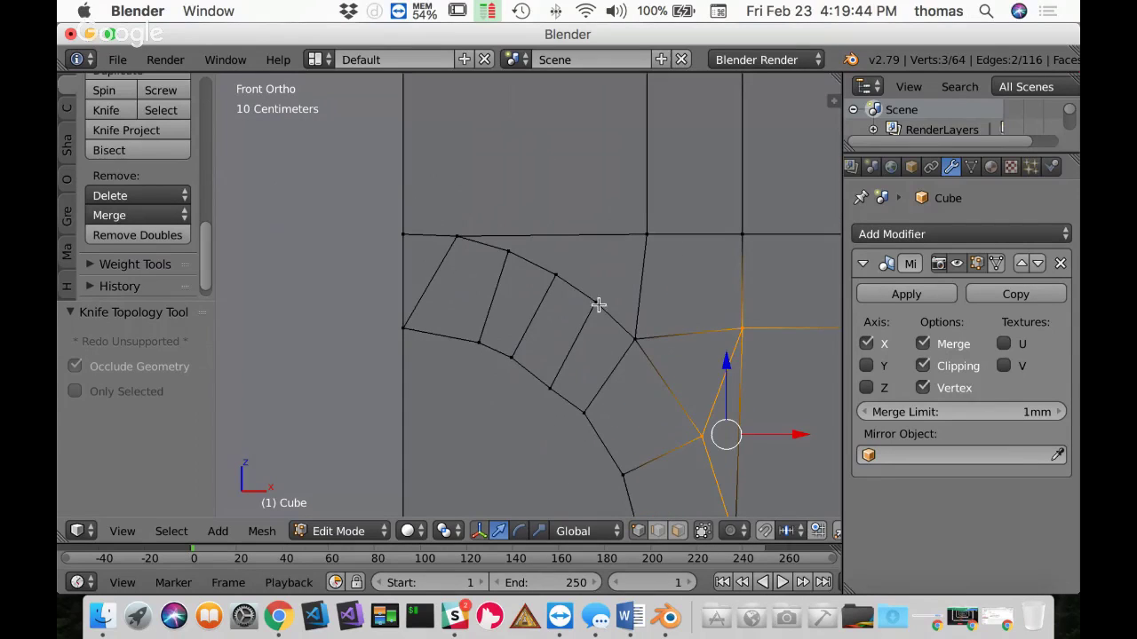
key("k")
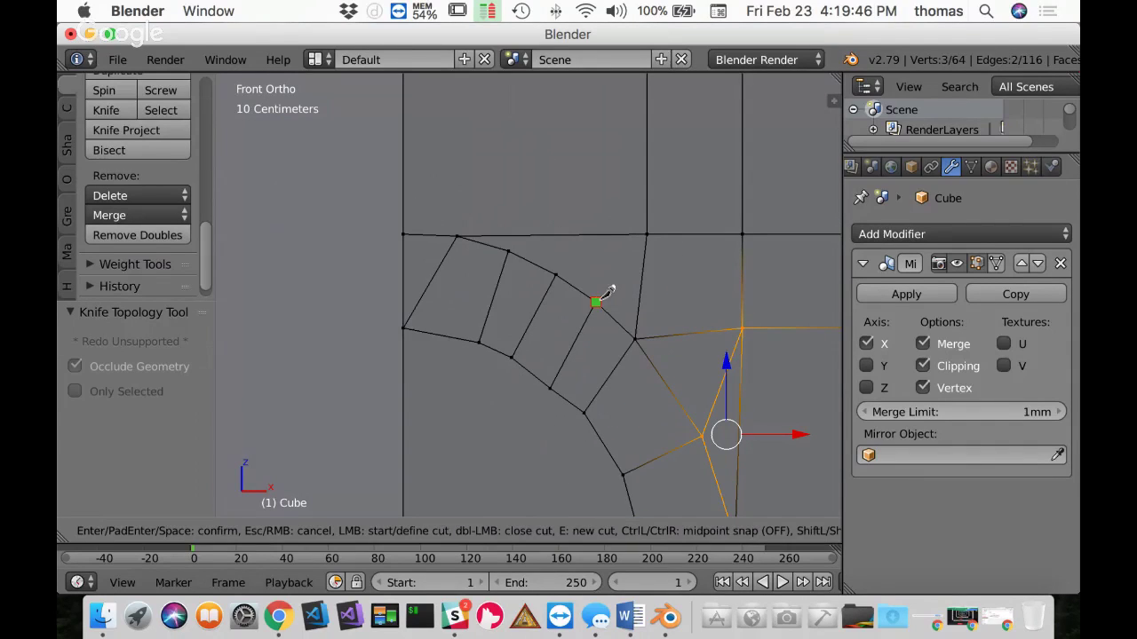
left_click(600, 295)
left_click(647, 233)
key("Return")
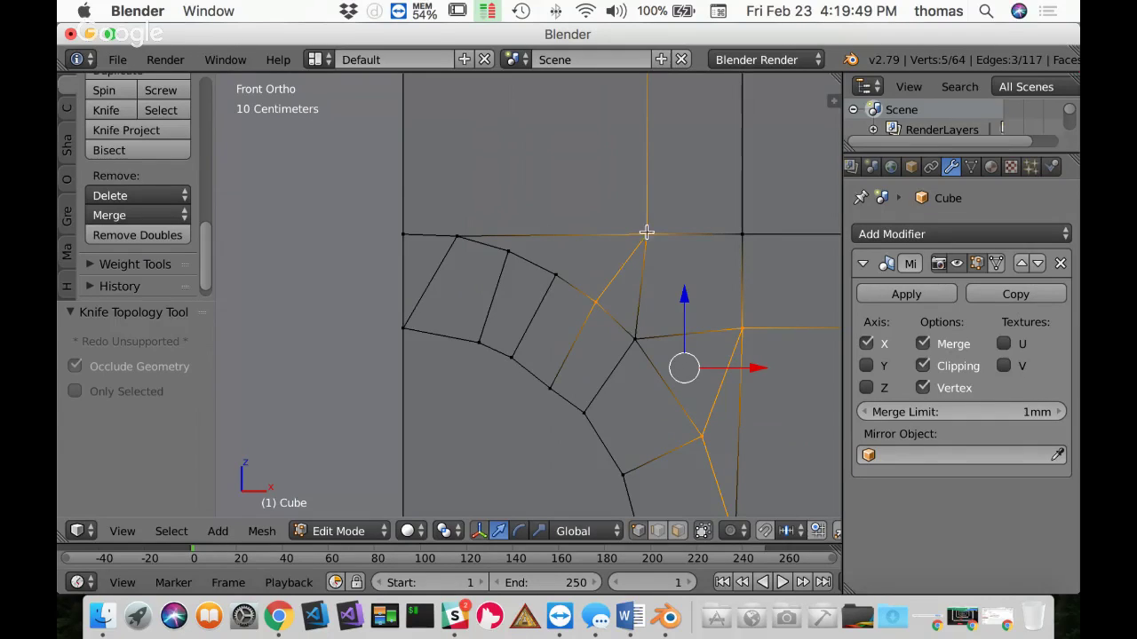
Step: Cut two more edges from arch vertices to the top corner vertex, then deselect everything
key("k")
left_click(559, 273)
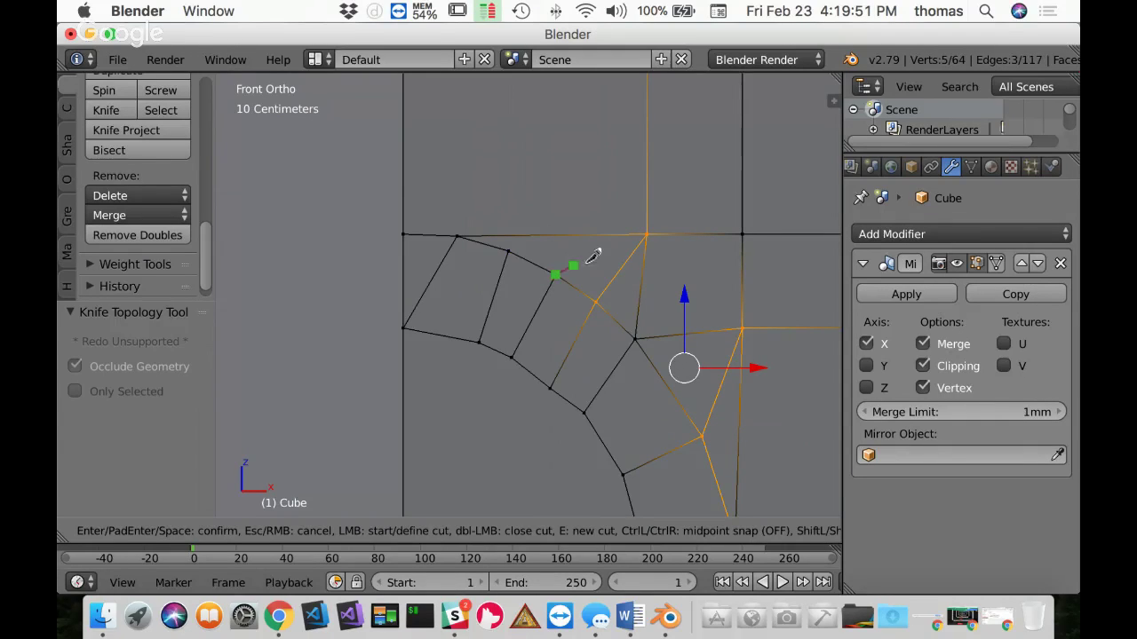
left_click(647, 233)
key("Return")
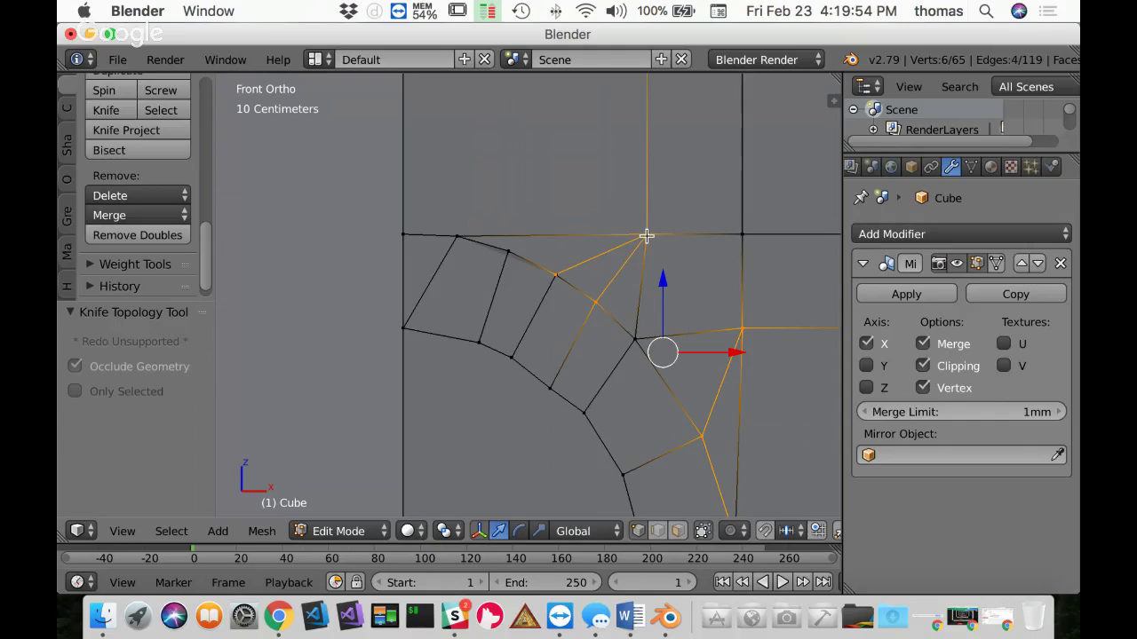
key("k")
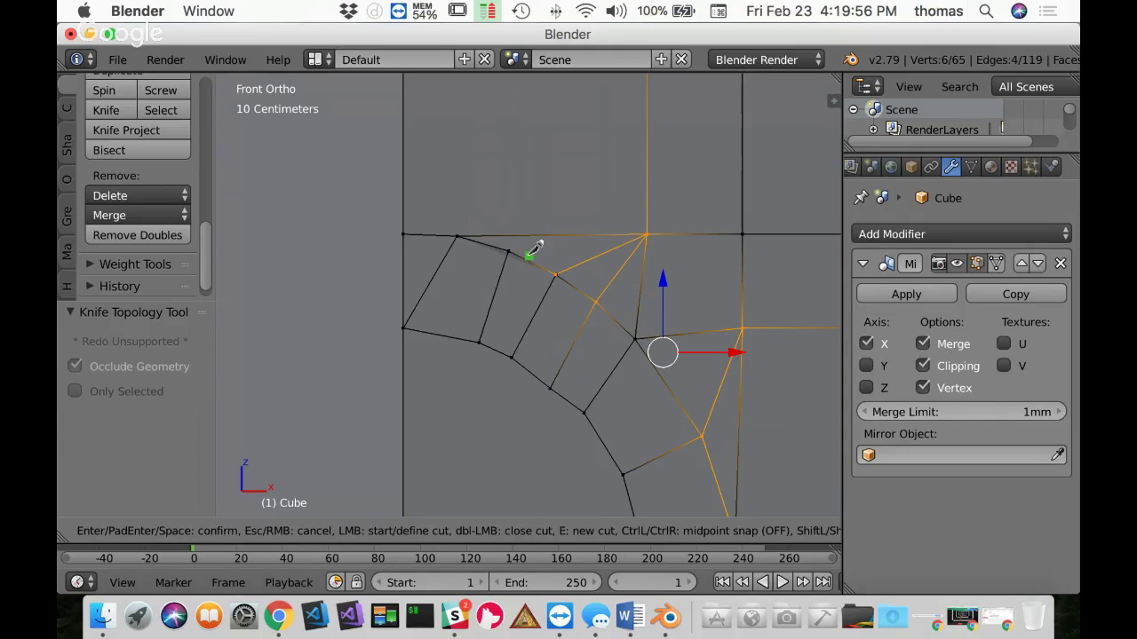
left_click(507, 252)
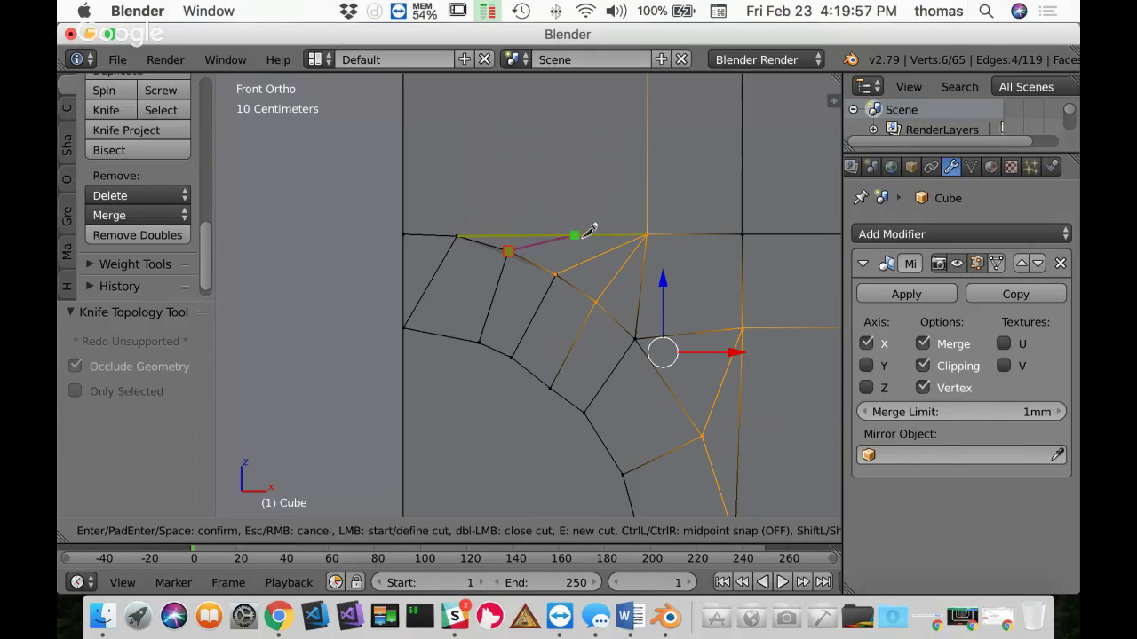
left_click(648, 232)
key("Return")
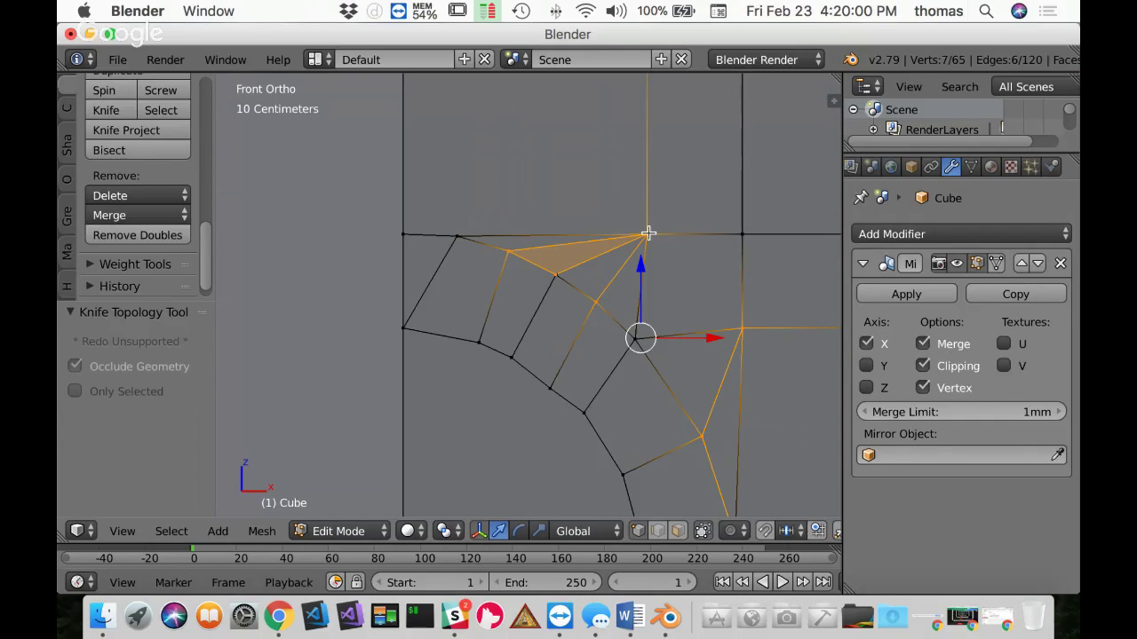
key("a")
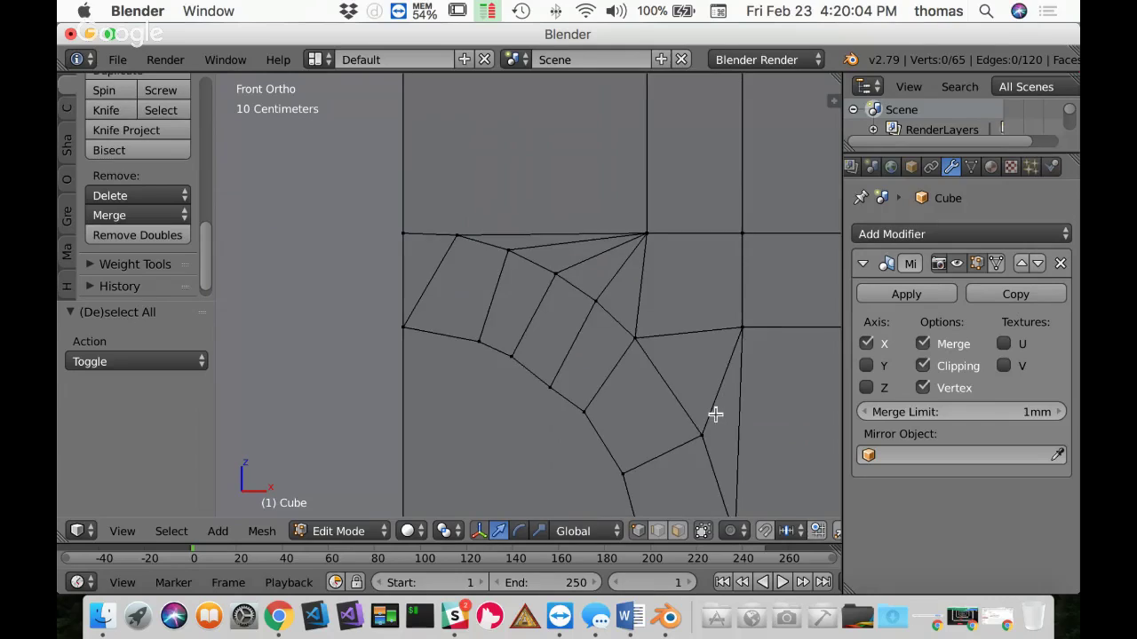
middle_click_drag(716, 411, 698, 196, "shift")
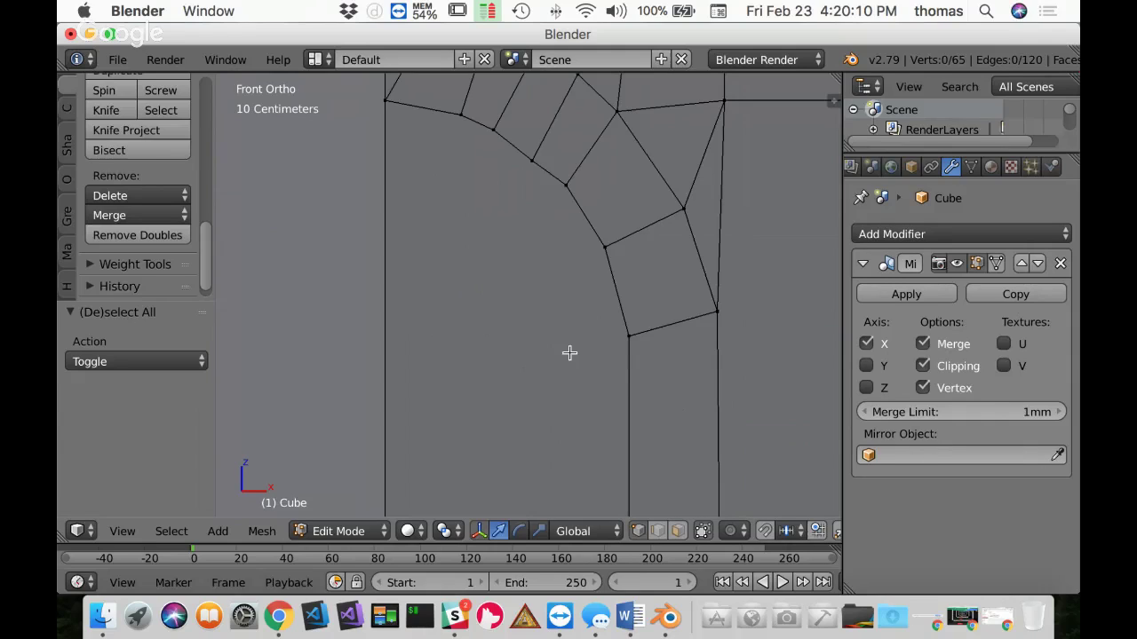
Step: Knife-cut from the arch's bottom vertex through a new left-wall point, then from that point to an arch vertex
key("k")
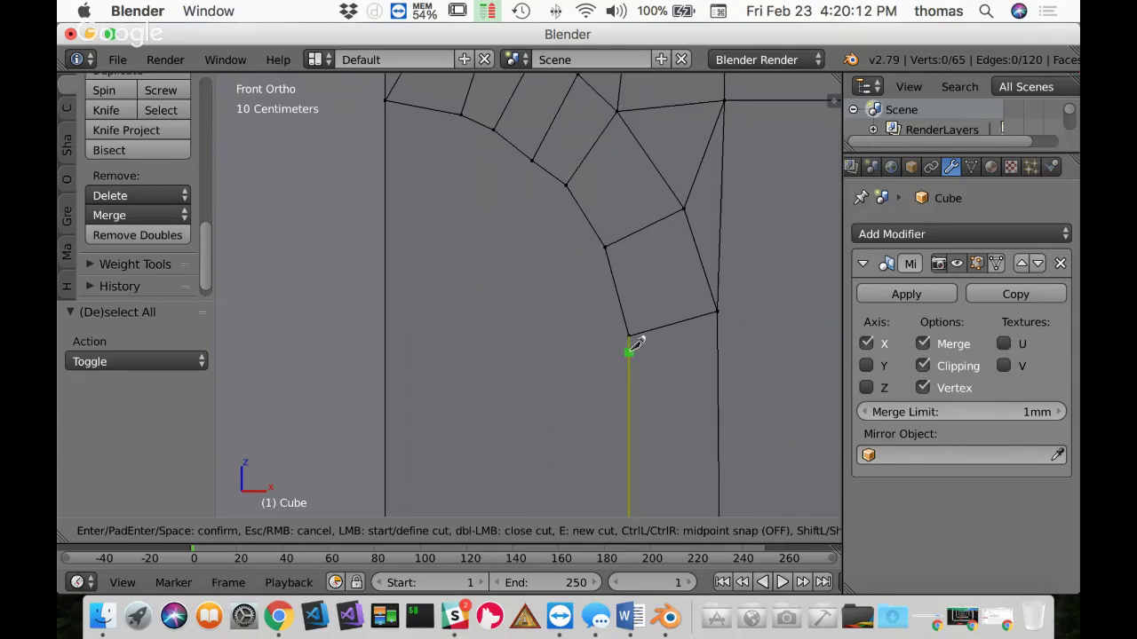
left_click(595, 337)
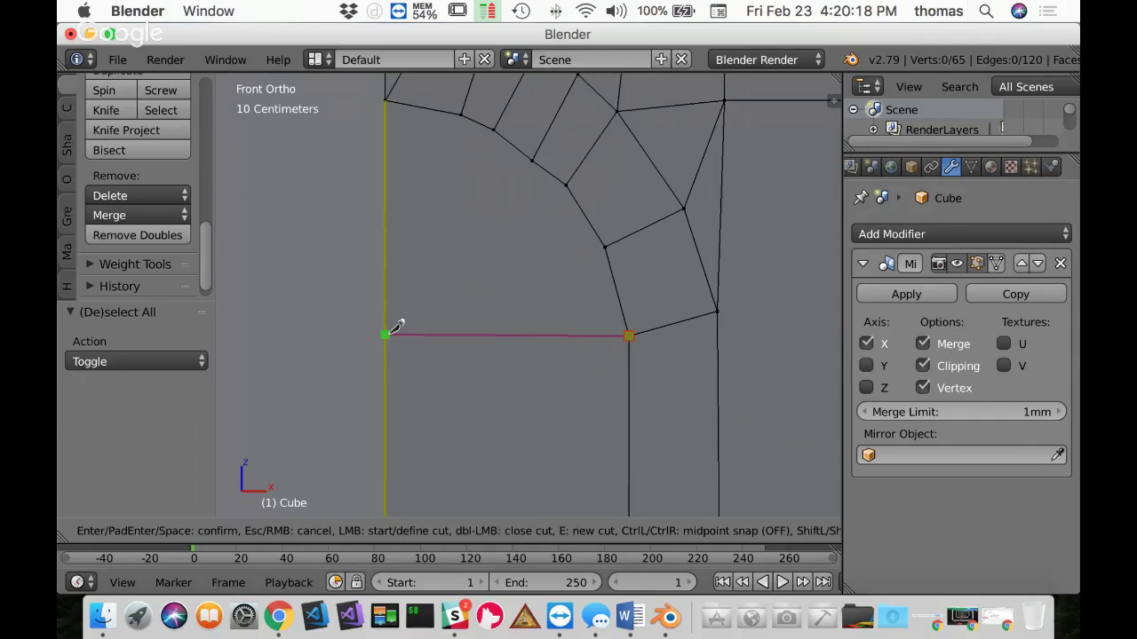
left_click(393, 330)
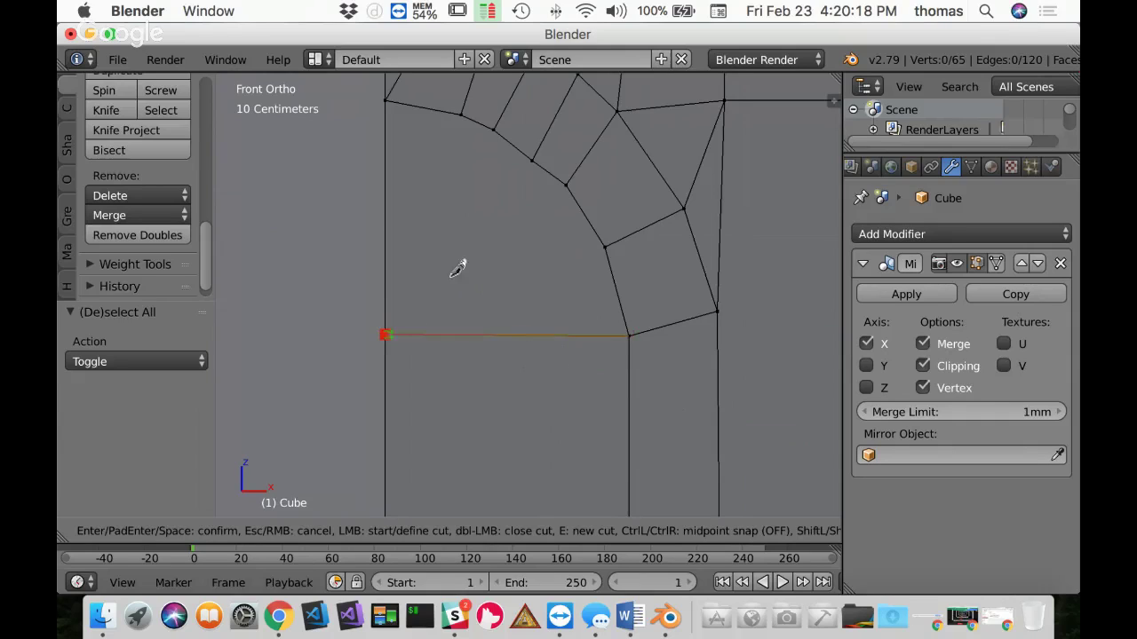
left_click(461, 113)
key("Return")
key("k")
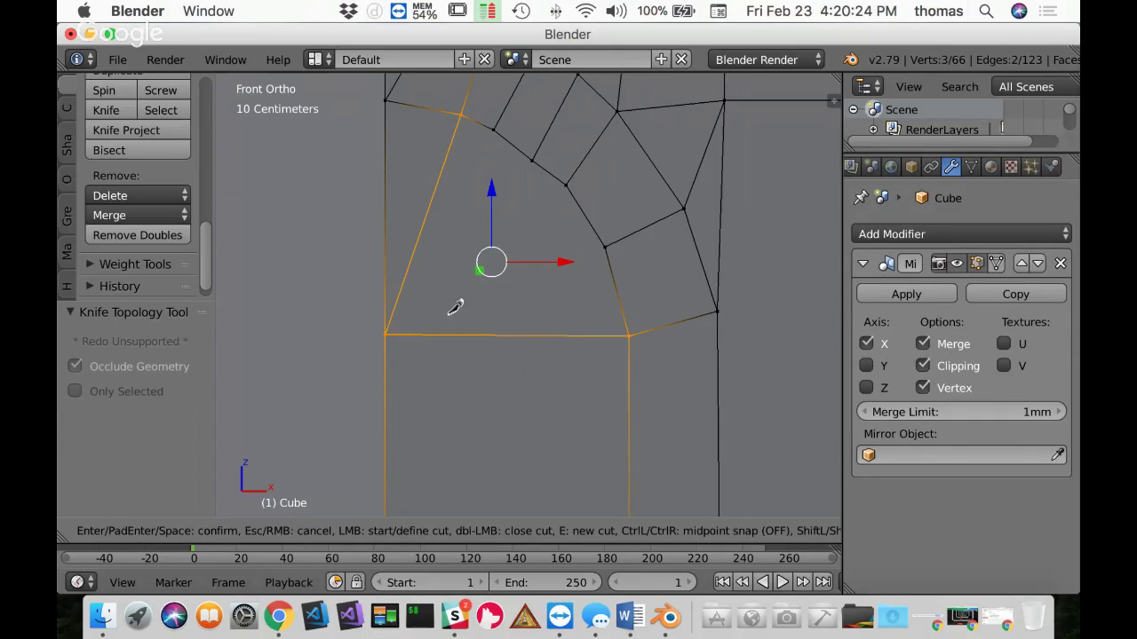
left_click(384, 334)
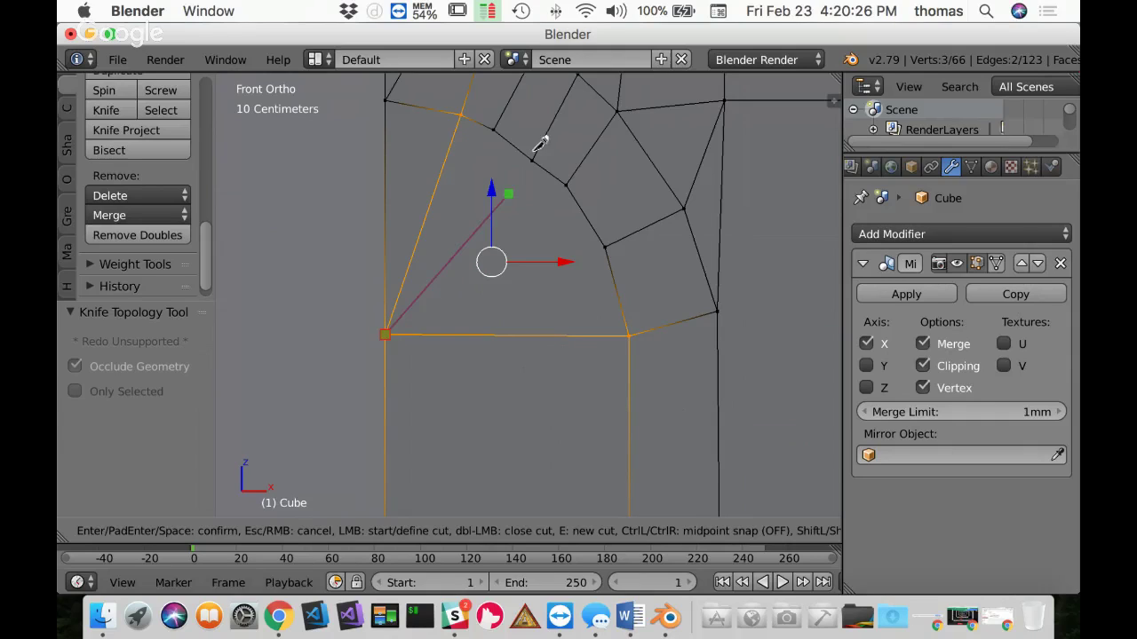
left_click(494, 131)
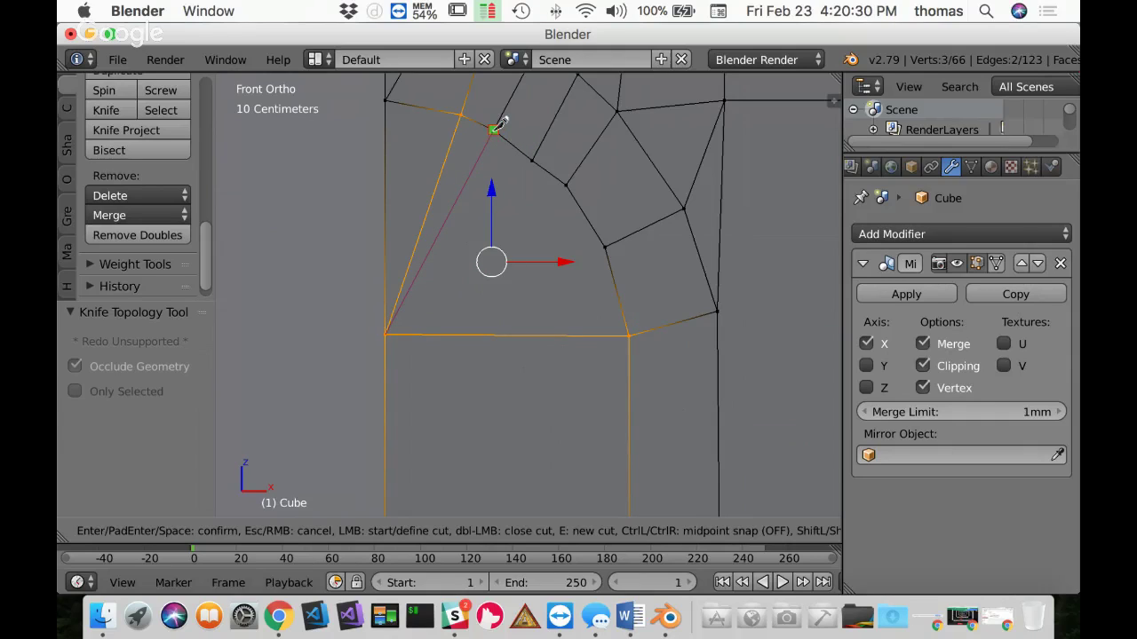
key("Return")
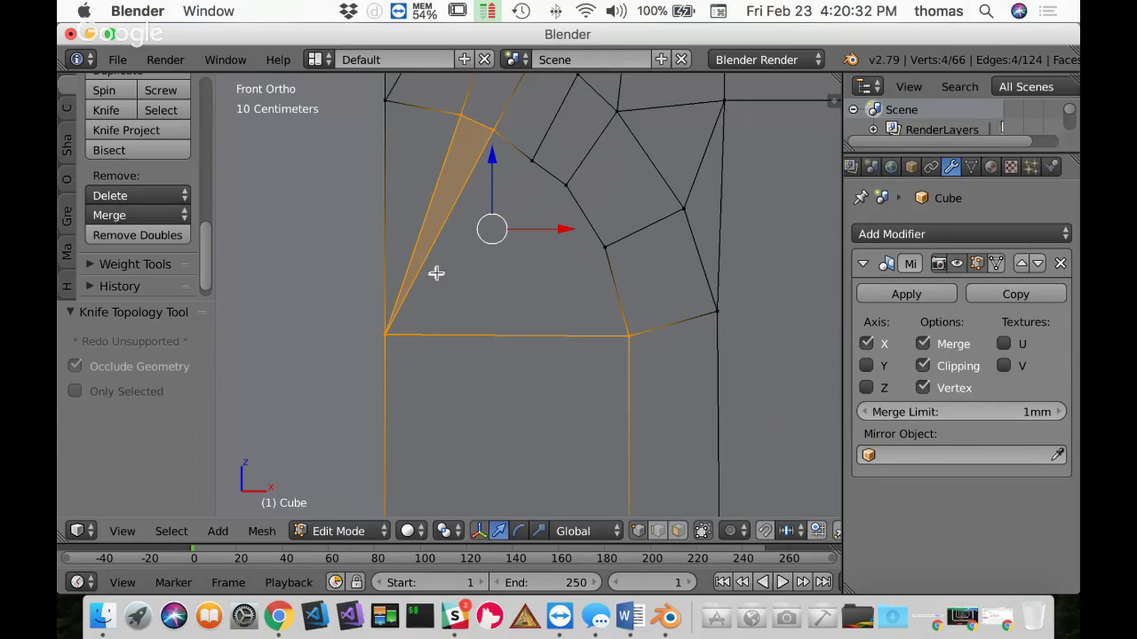
Step: Fan another edge from the lower-left corner vertex to the next arch vertex
key("k")
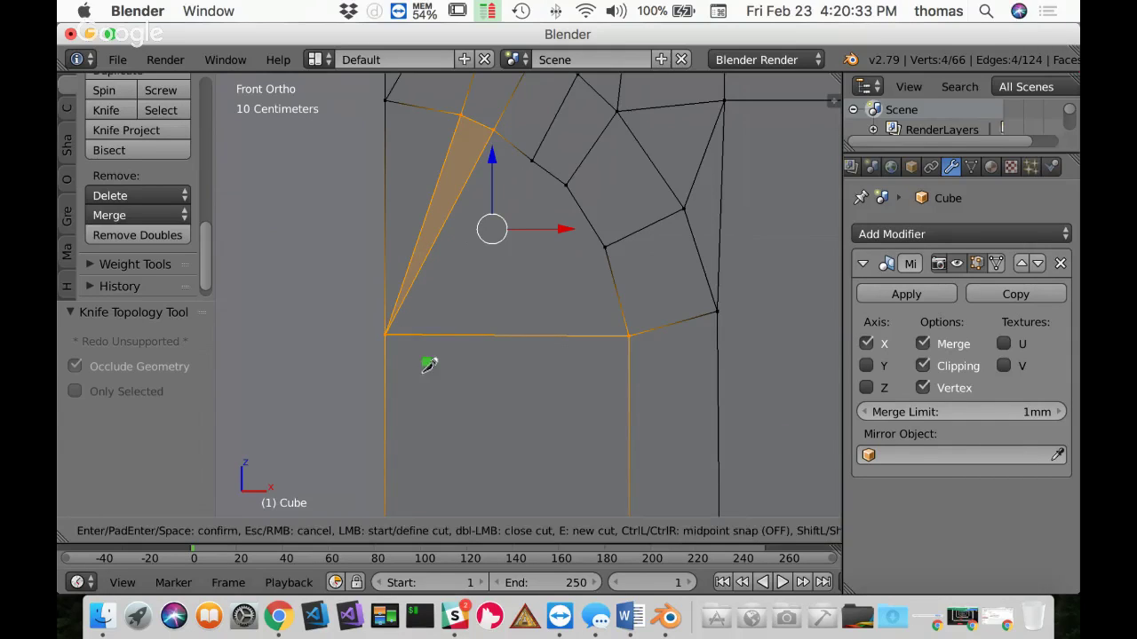
left_click(384, 335)
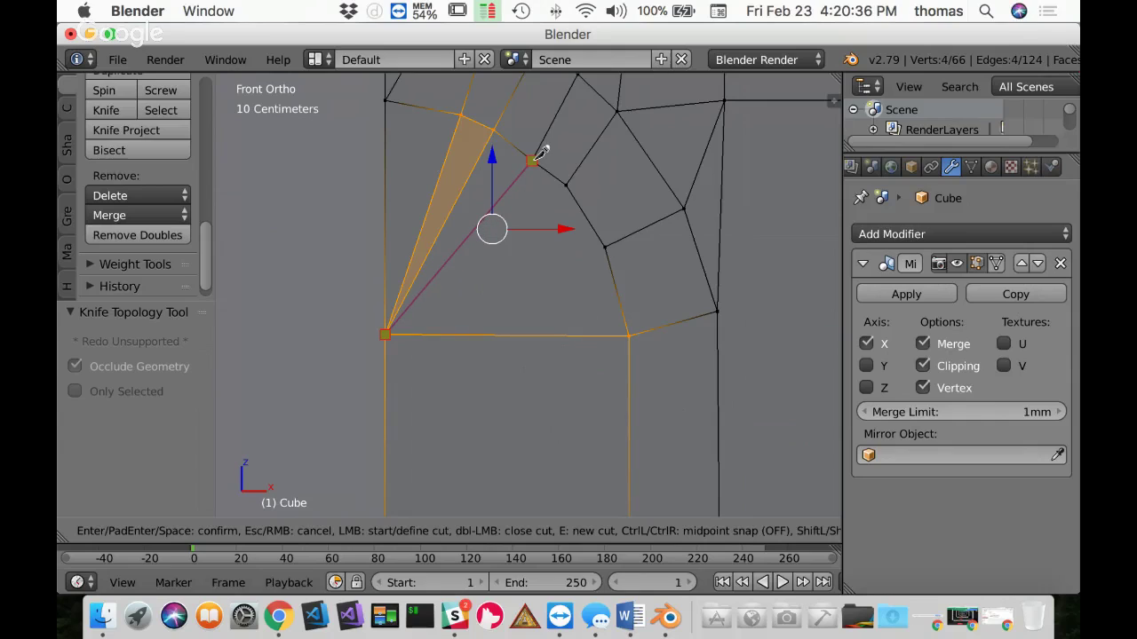
key("Escape")
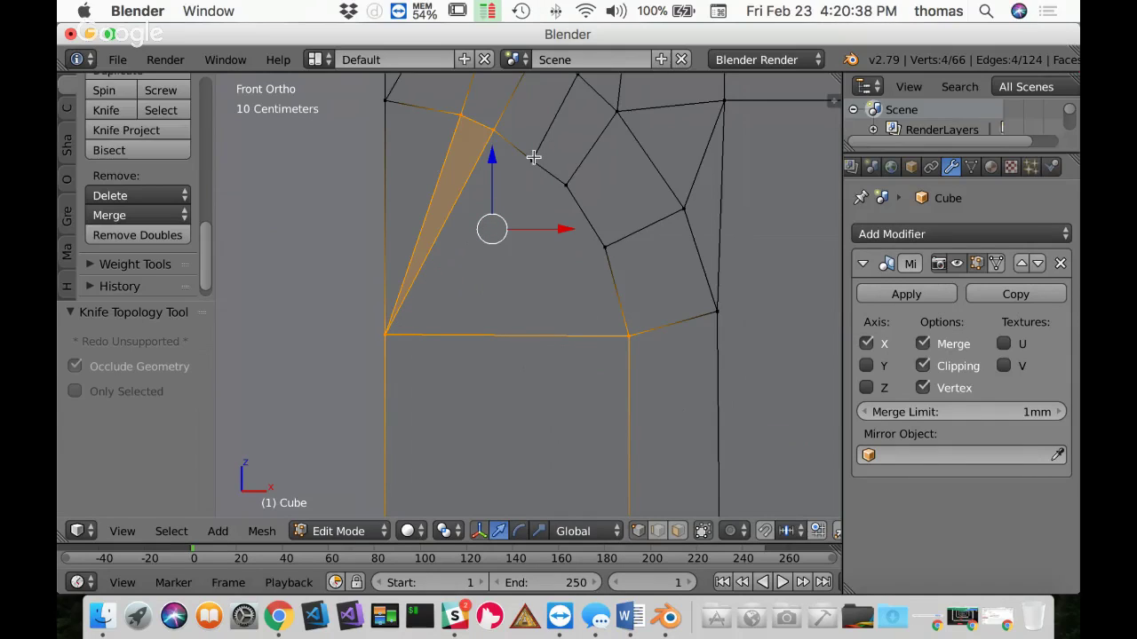
key("k")
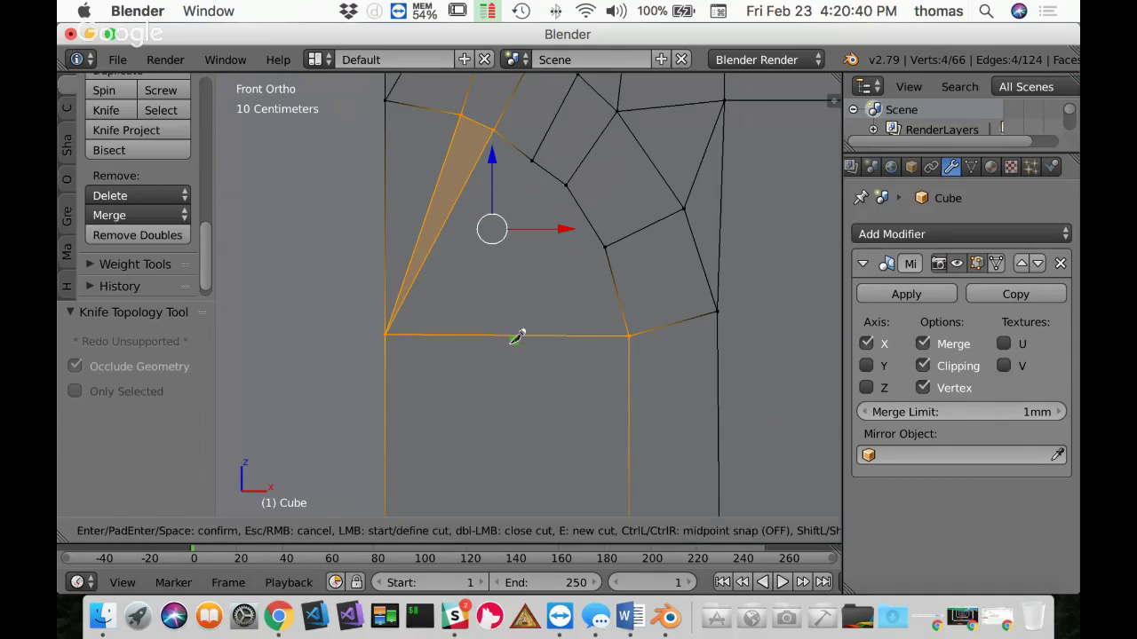
left_click(386, 334)
left_click(533, 159)
key("Return")
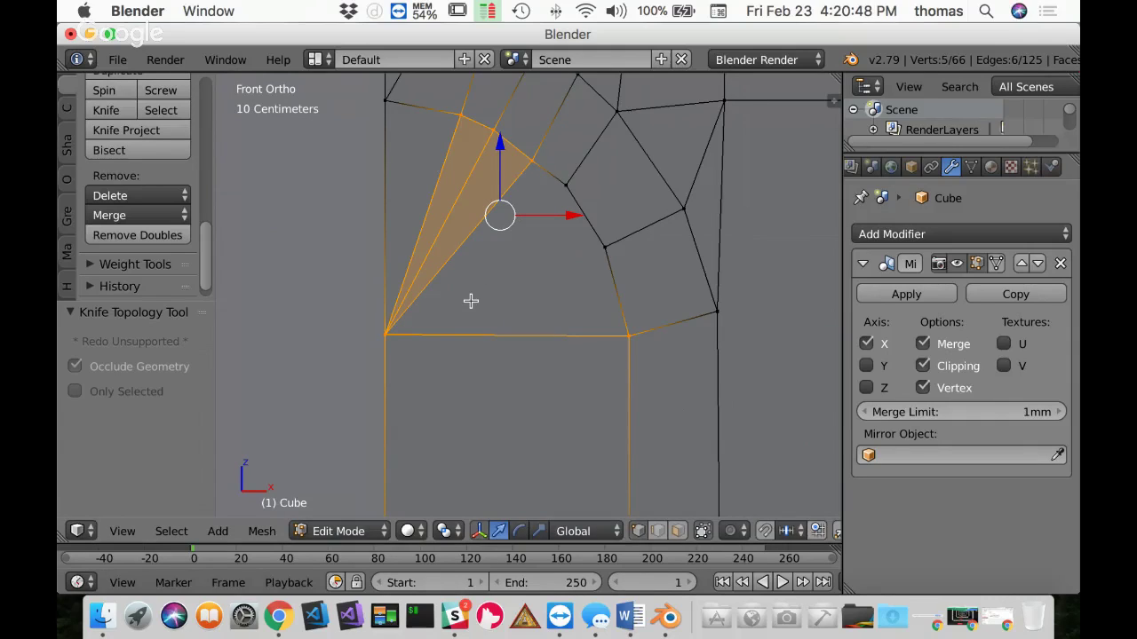
Step: Fan the final two edges from the lower-left corner to the remaining arch vertices and deselect all
key("k")
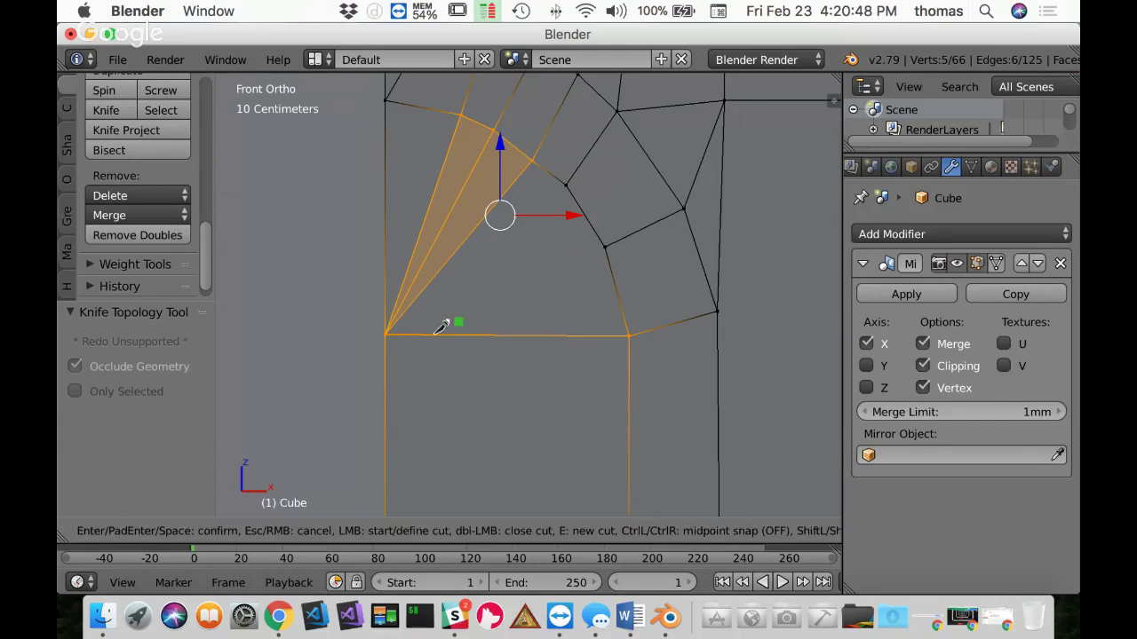
left_click(384, 334)
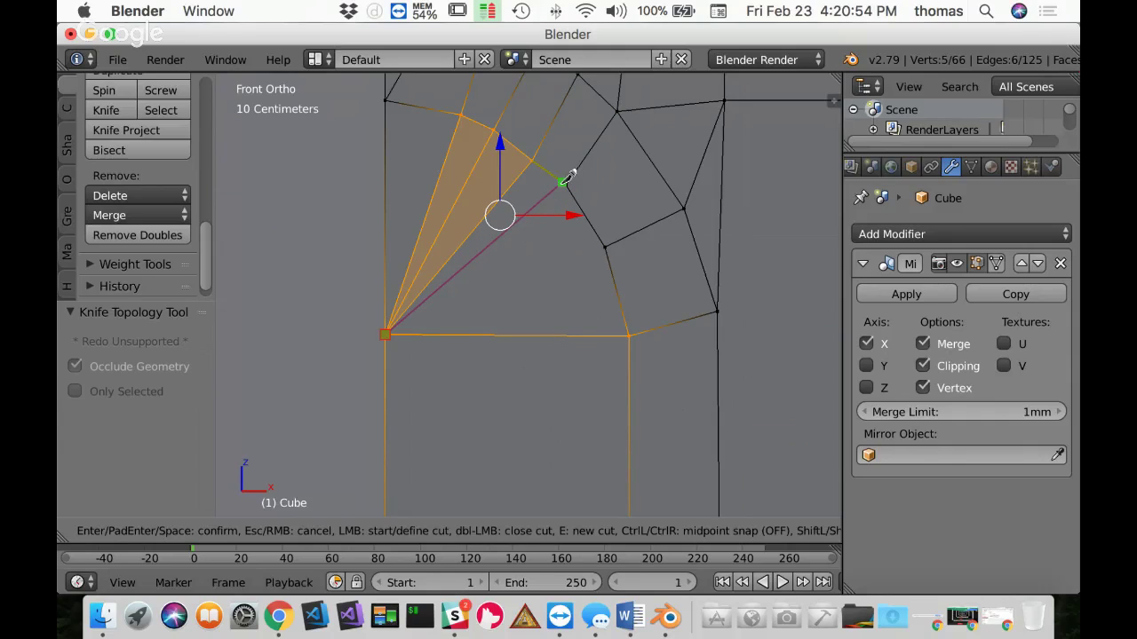
key("Escape")
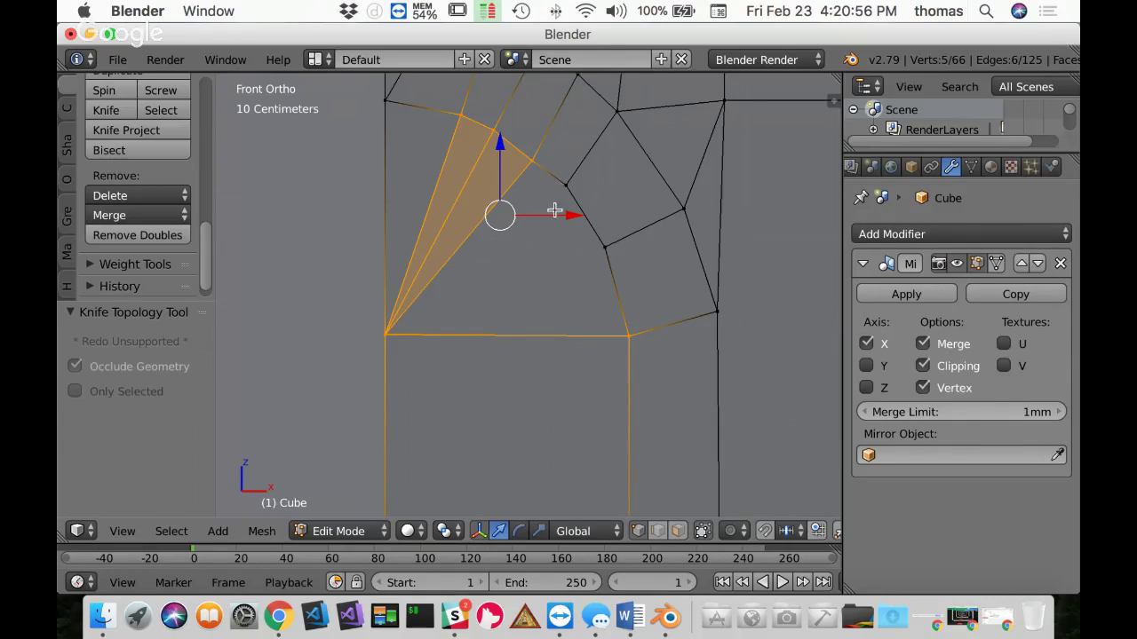
key("k")
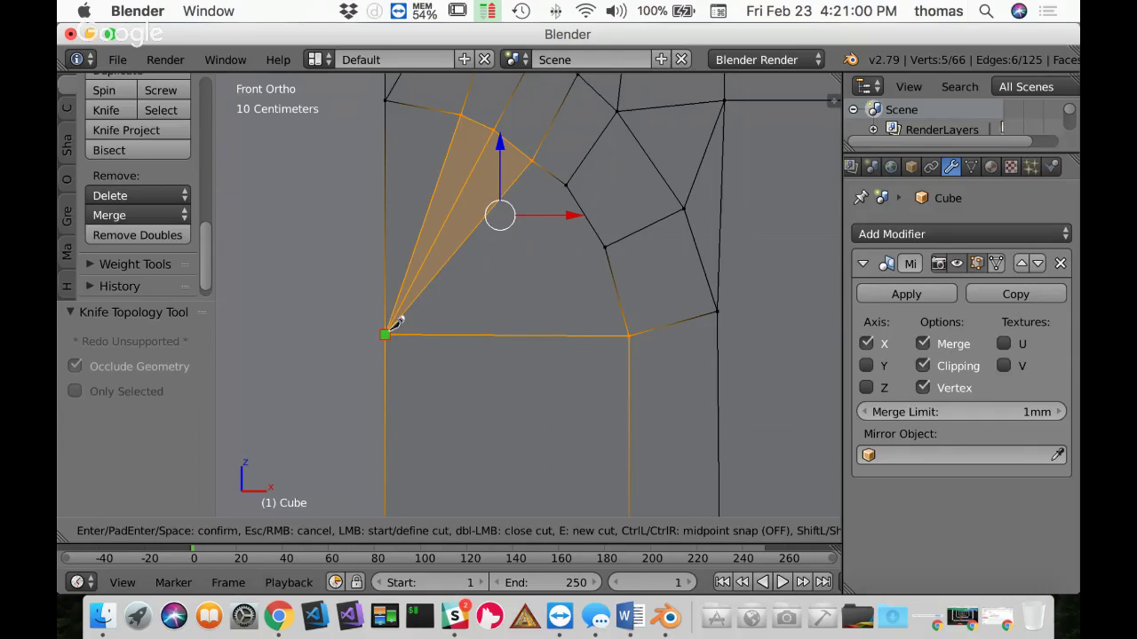
left_click(385, 335)
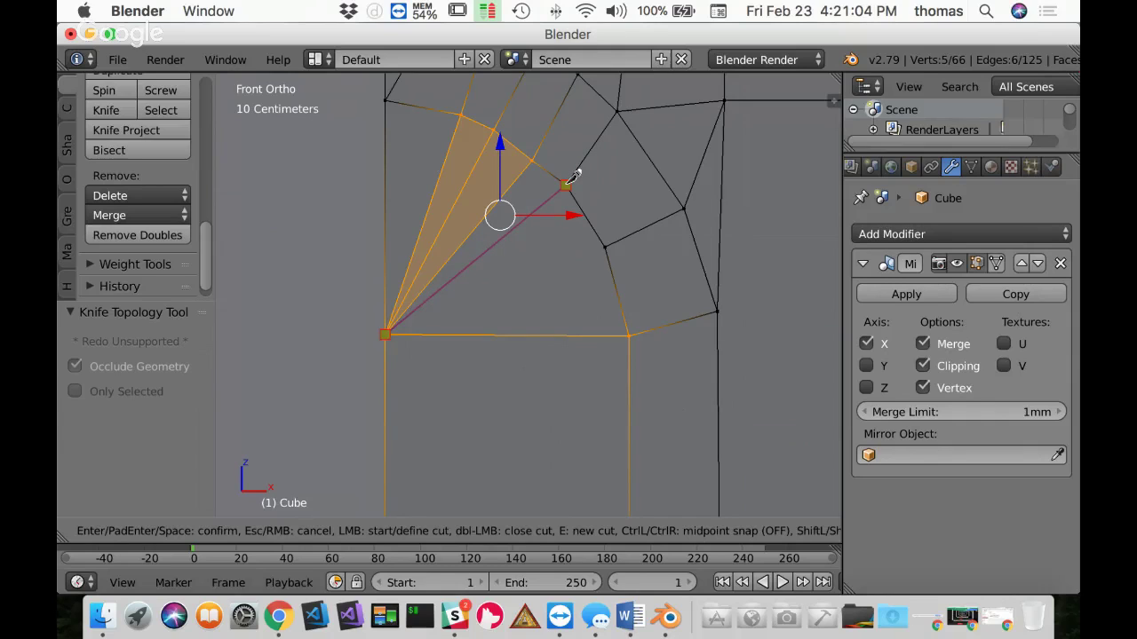
left_click(566, 185)
key("Return")
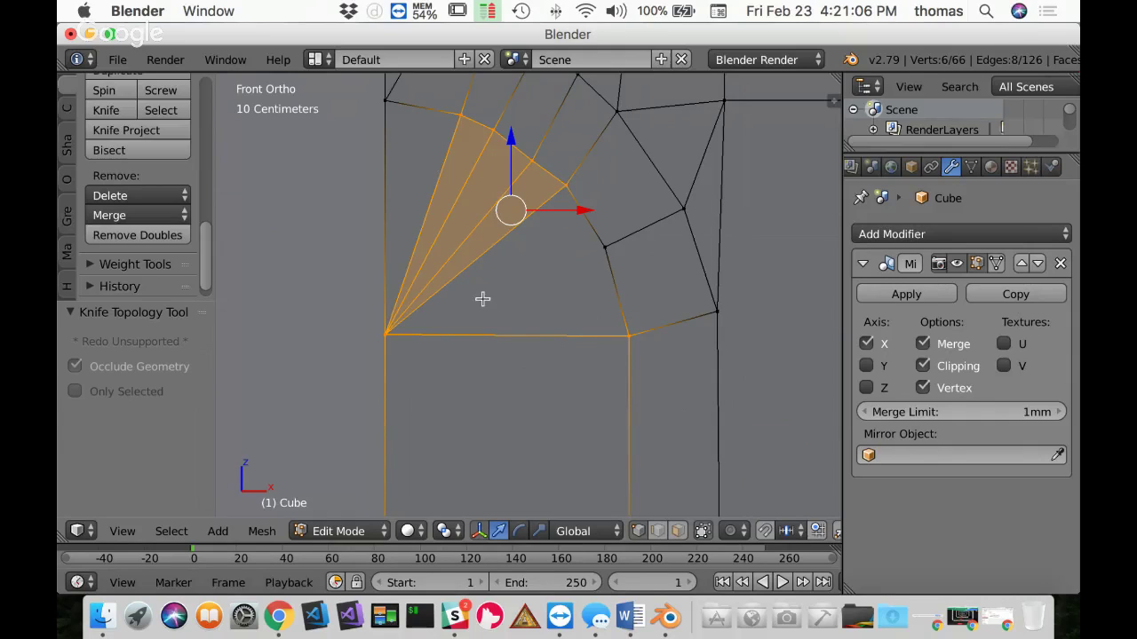
key("k")
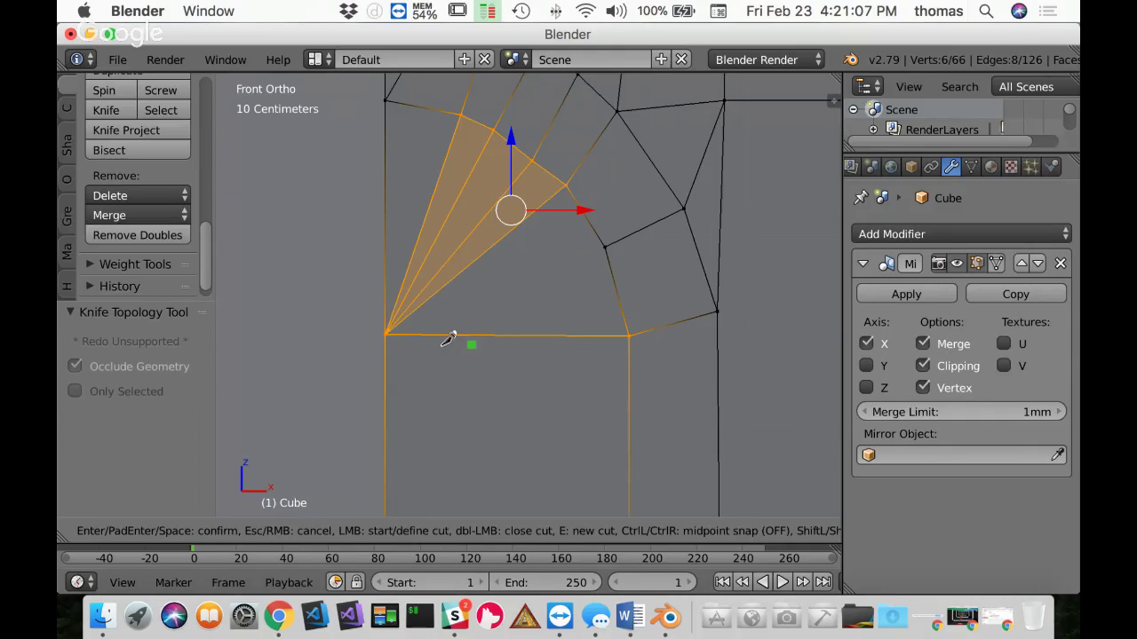
left_click(385, 335)
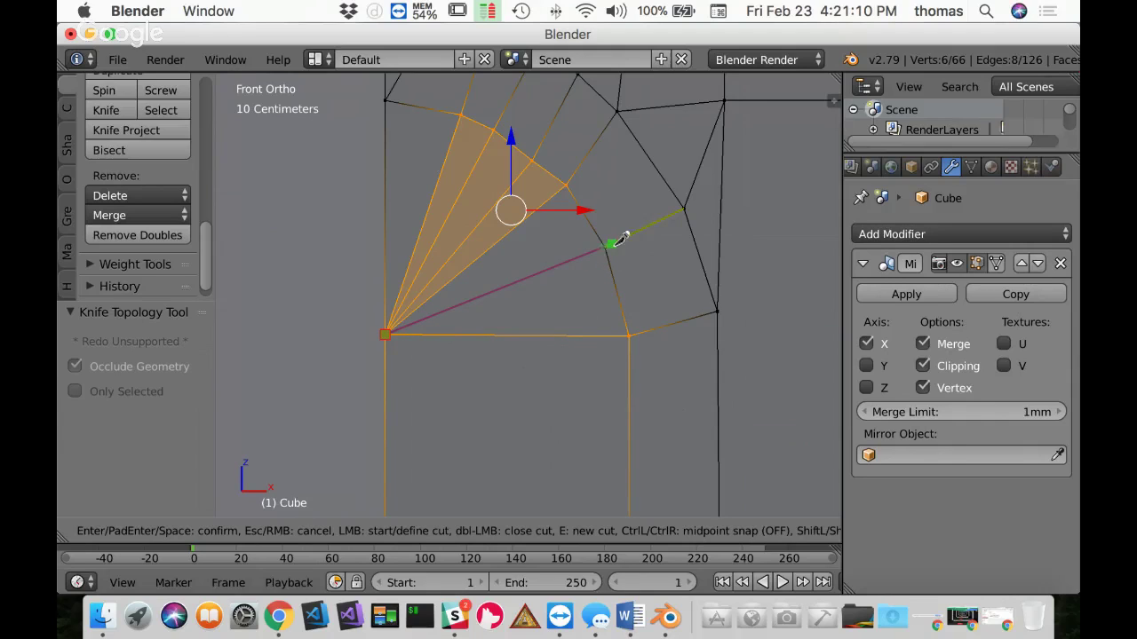
left_click(606, 247)
key("Return")
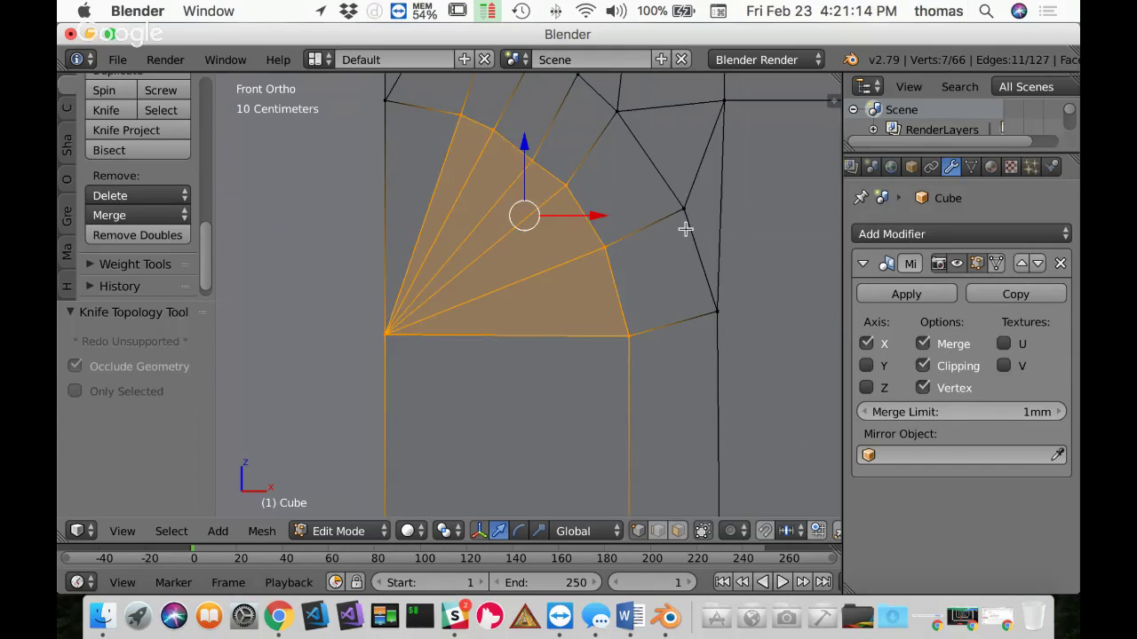
key("a")
scroll(627, 312, "down", 6)
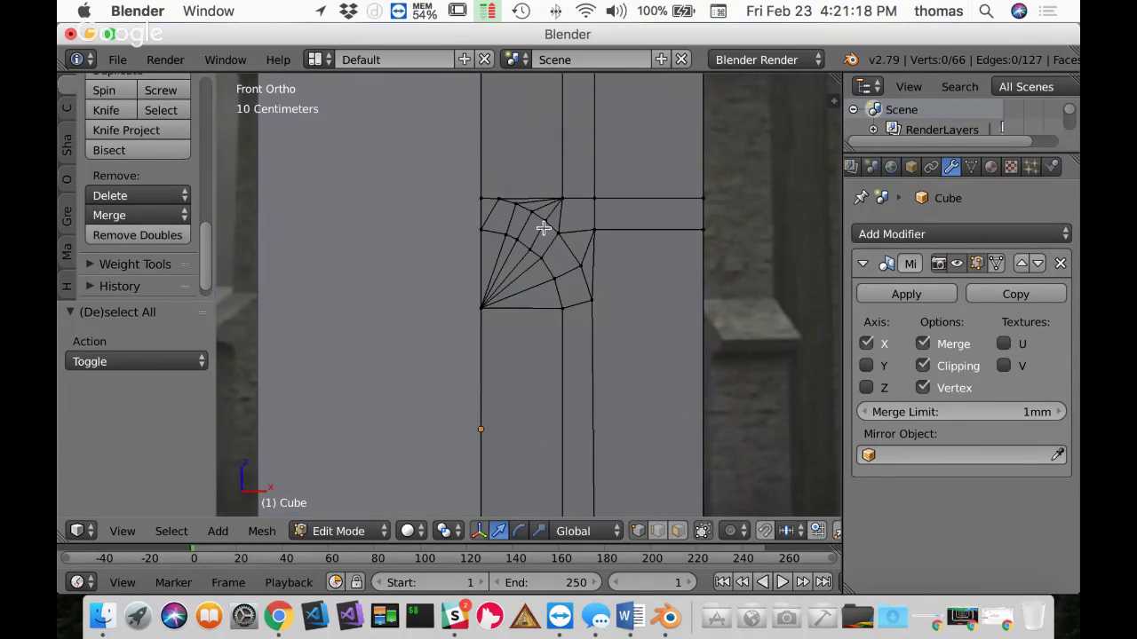
scroll(554, 281, "up", 3)
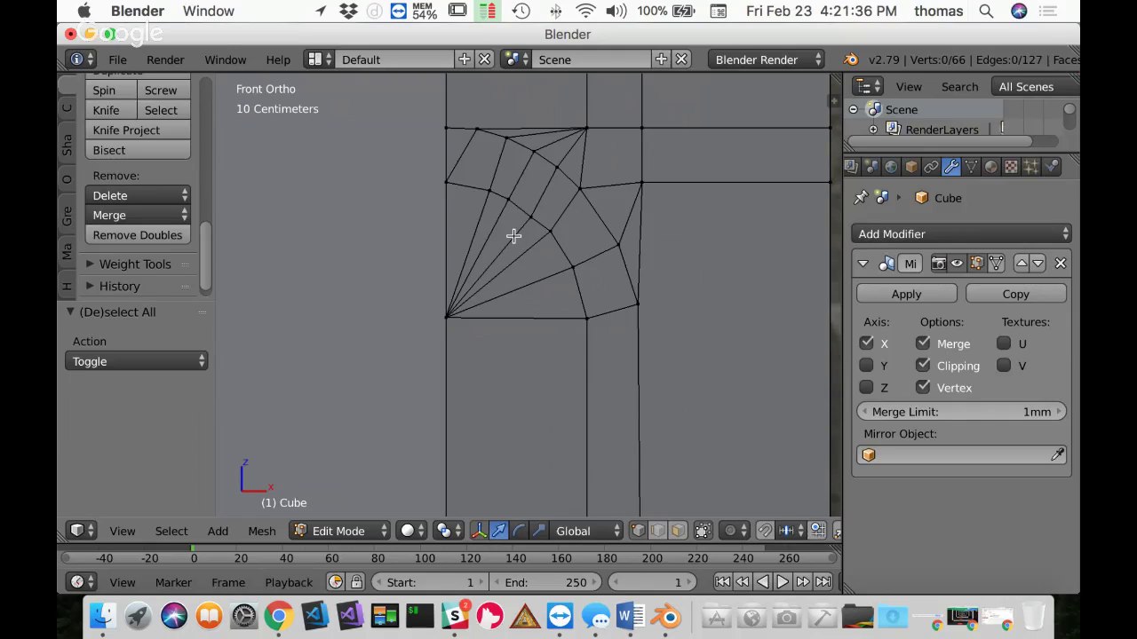
Step: In face select mode, select the six arch faces plus the long jamb face below them
key("ctrl+Tab")
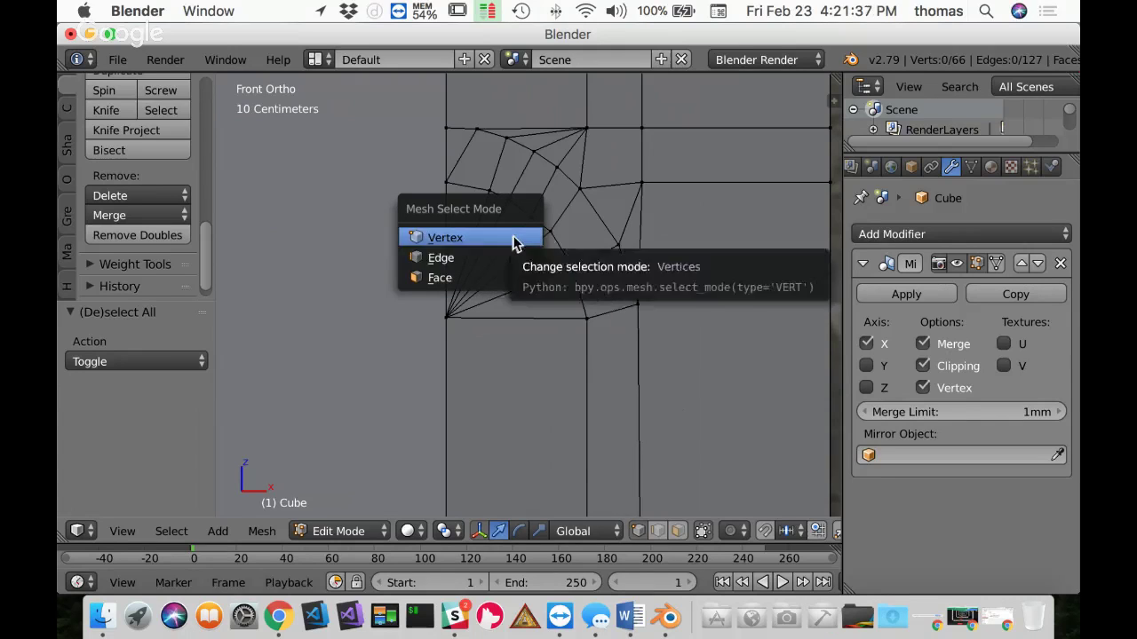
left_click(452, 277)
right_click(457, 143)
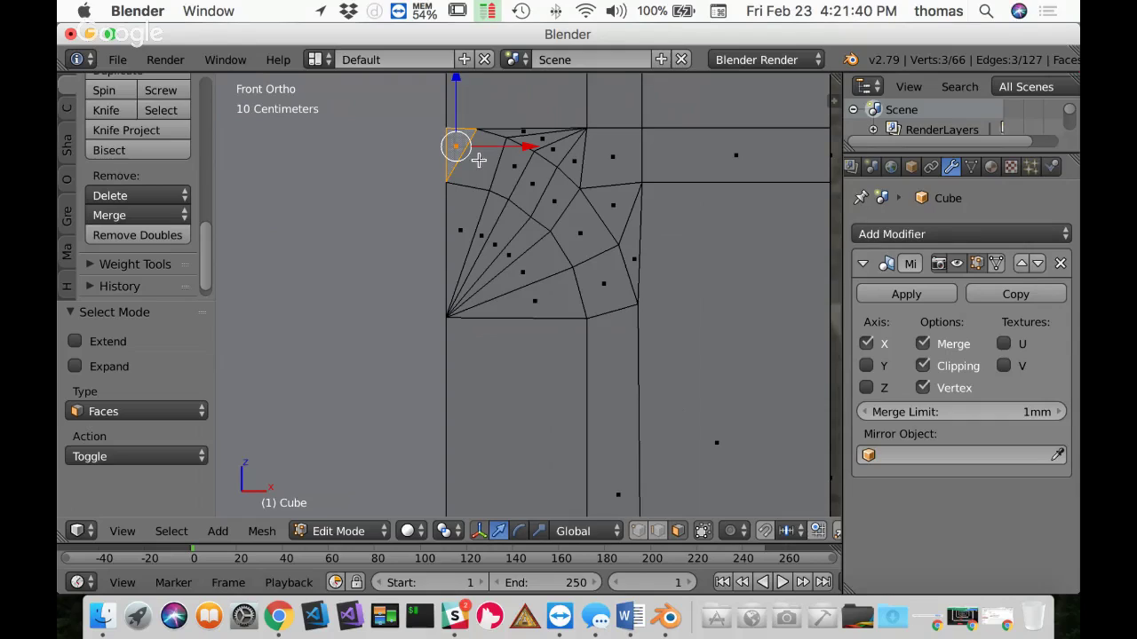
right_click(480, 160, "shift")
right_click(531, 185, "shift")
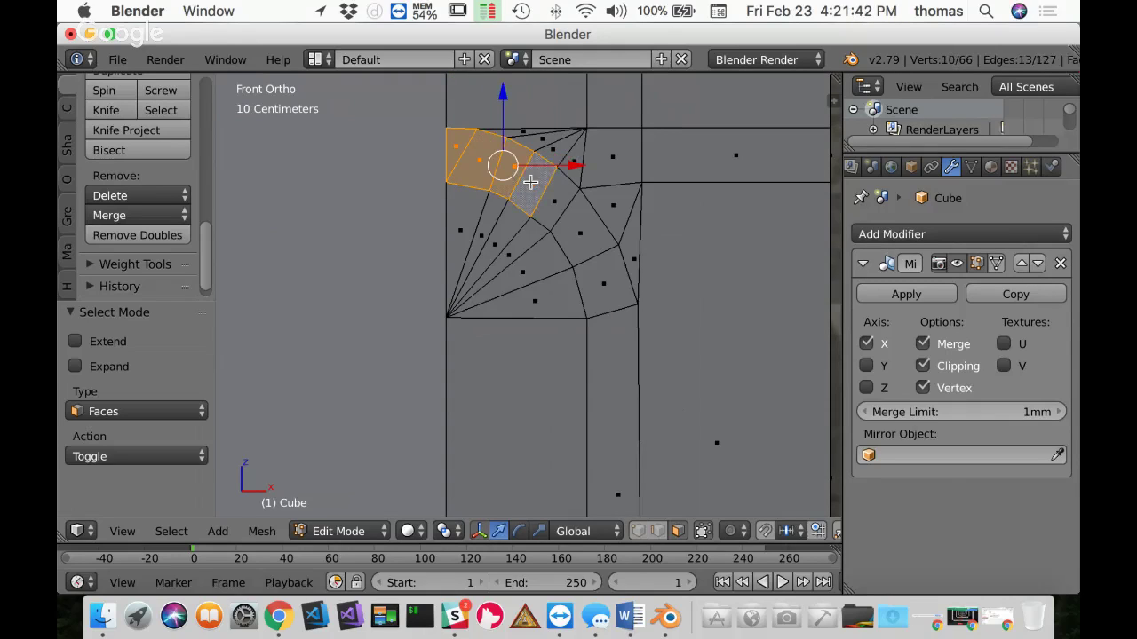
right_click(561, 209, "shift")
right_click(579, 230, "shift")
right_click(593, 268, "shift")
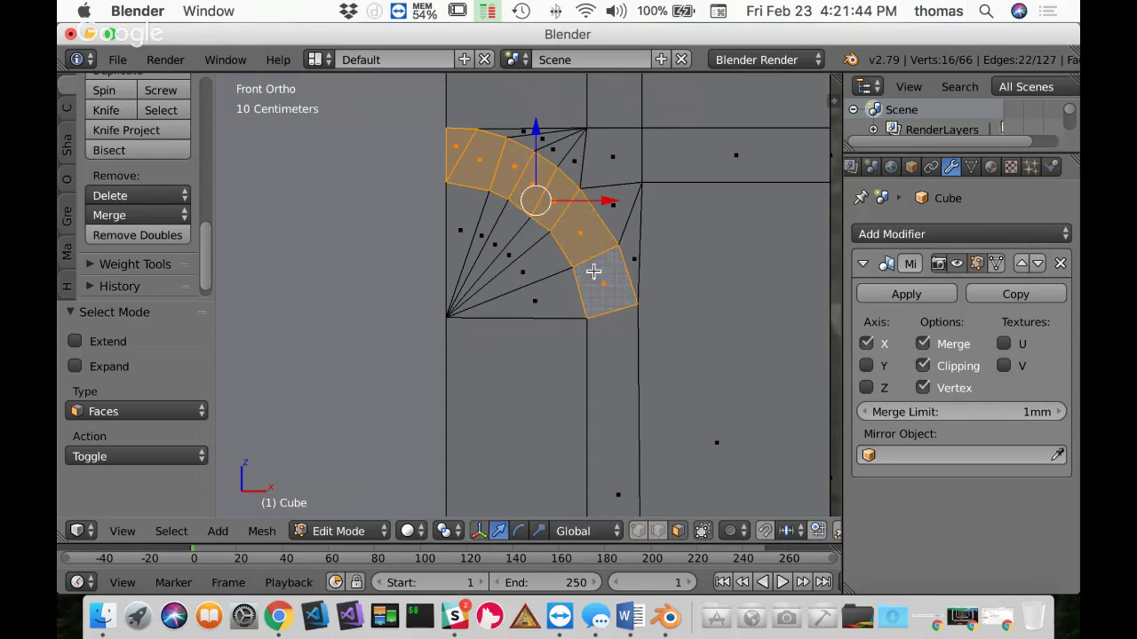
right_click(624, 365, "shift")
Step: Orbit to face the selected arch strip and switch to perspective view
middle_click_drag(637, 329, 563, 352)
middle_click_drag(314, 314, 507, 269)
key("KP_5")
scroll(508, 267, "up", 2)
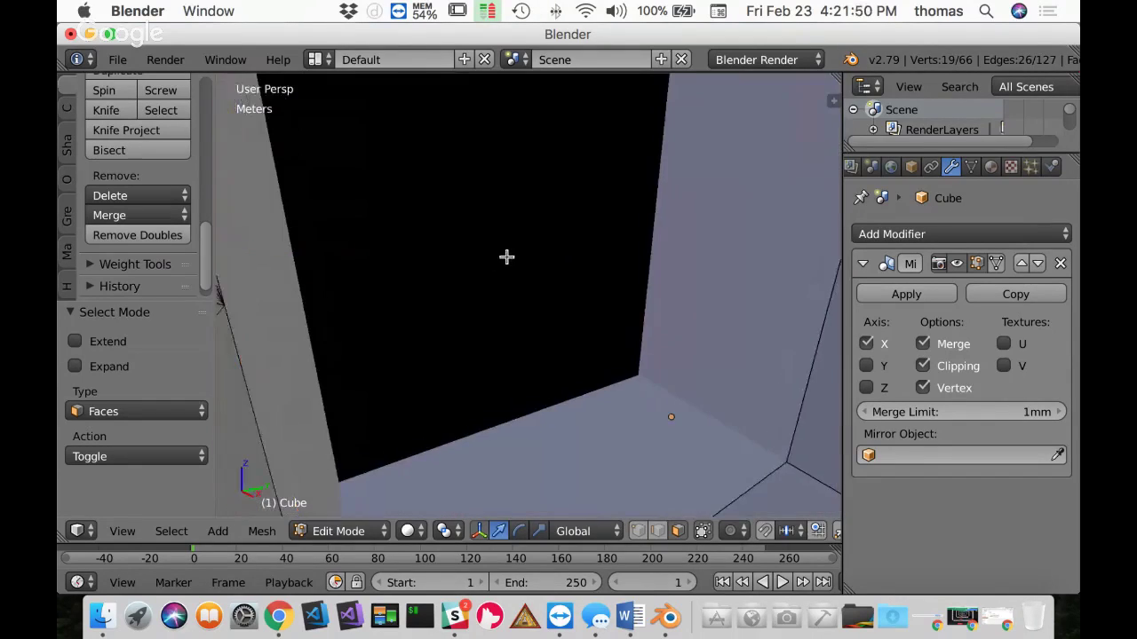
scroll(575, 257, "down", 4)
Step: Extrude the selected arch and jamb faces along their normals toward about 13.41 cm
middle_click_drag(545, 275, 570, 261)
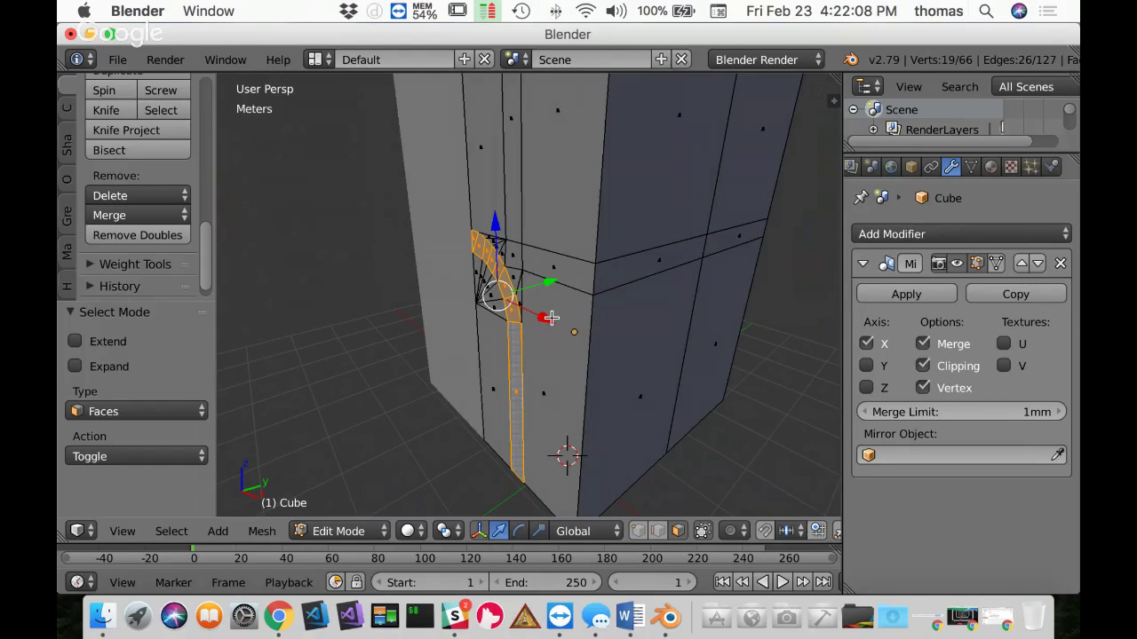
scroll(541, 315, "left", 5)
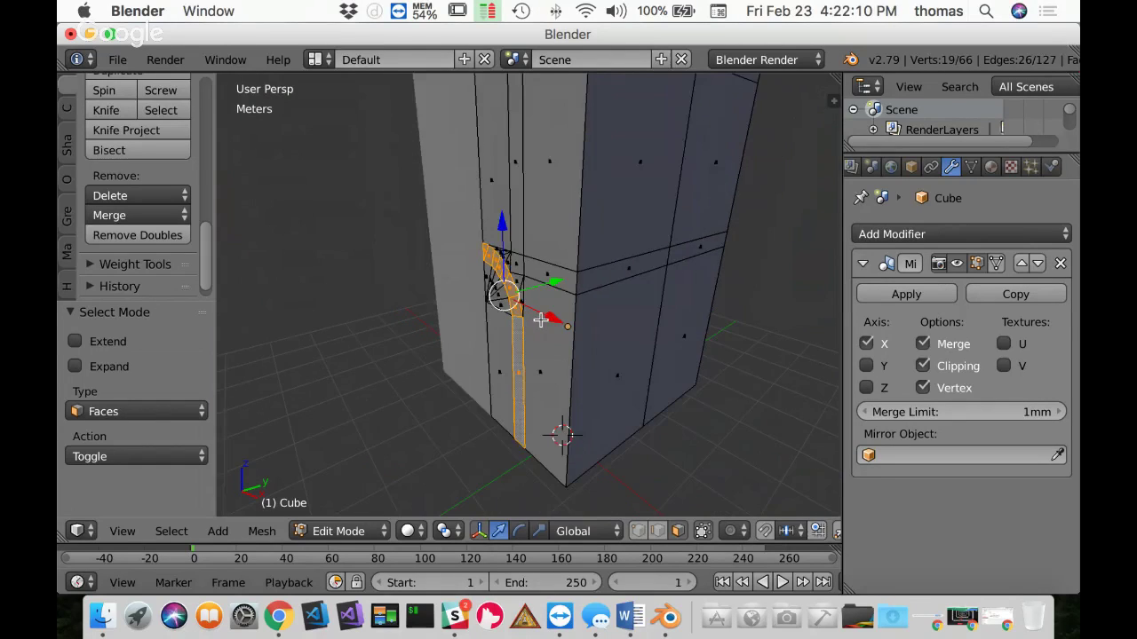
scroll(551, 322, "left", 5)
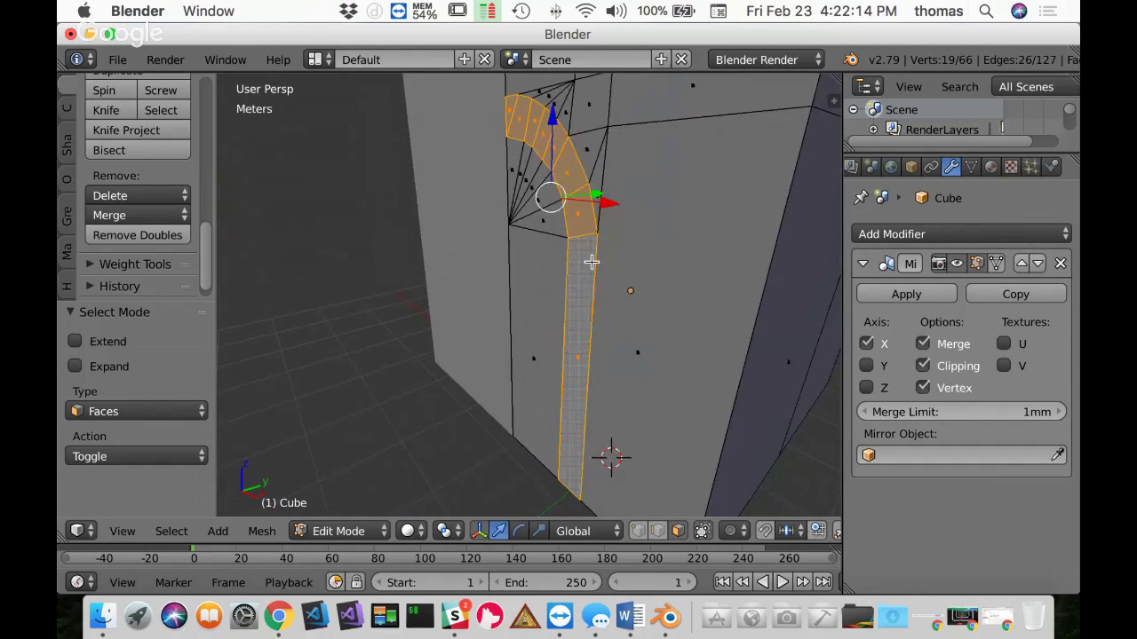
key("e")
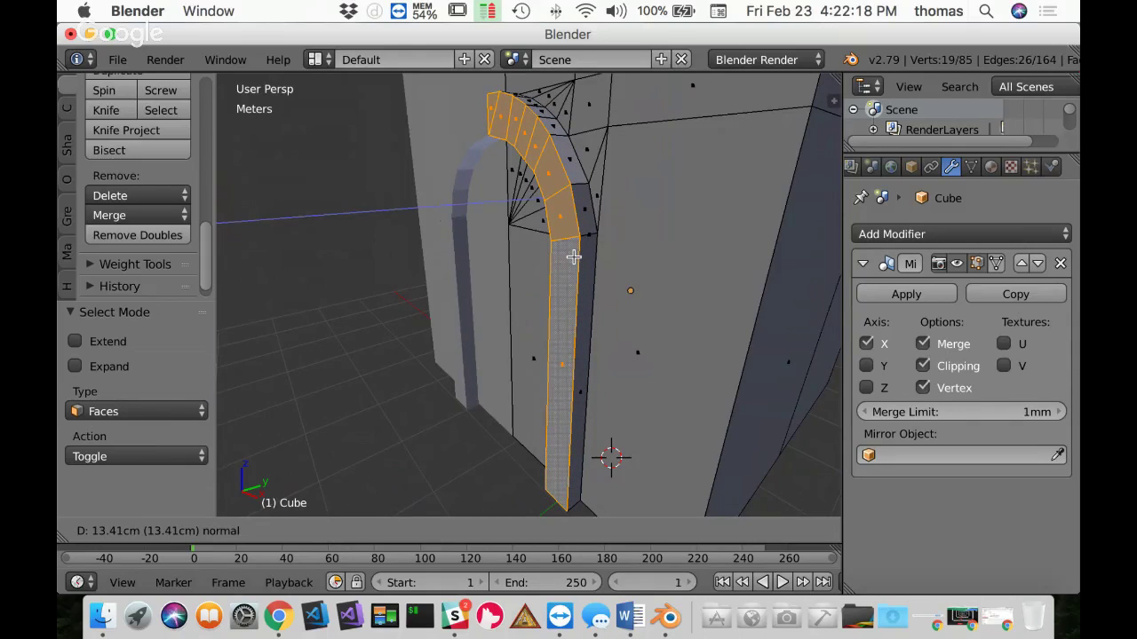
Step: Confirm the arch extrusion at 13.4 cm and orbit to check it from the side
left_click(573, 257)
scroll(666, 273, "left", 3)
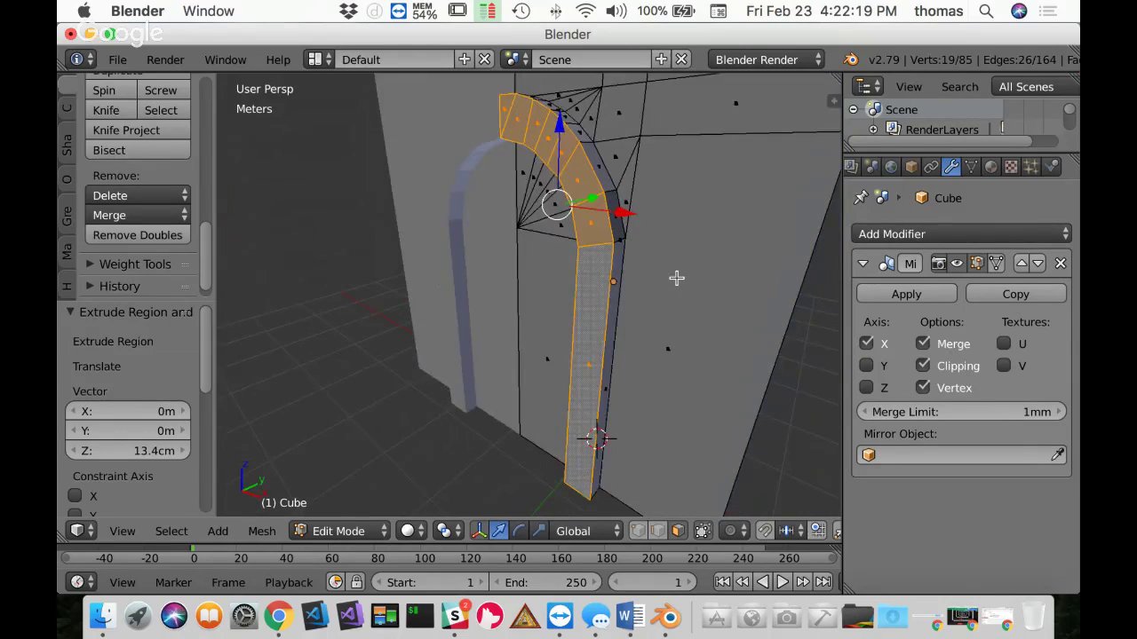
mouse_move(677, 278)
middle_mouse_down()
mouse_move(738, 299)
mouse_move(802, 284)
mouse_move(794, 261)
mouse_move(754, 234)
mouse_move(639, 249)
mouse_move(655, 256)
mouse_move(660, 284)
mouse_move(634, 279)
mouse_move(660, 297)
mouse_move(691, 289)
middle_mouse_up()
scroll(660, 285, "up", 2)
scroll(660, 284, "down", 2)
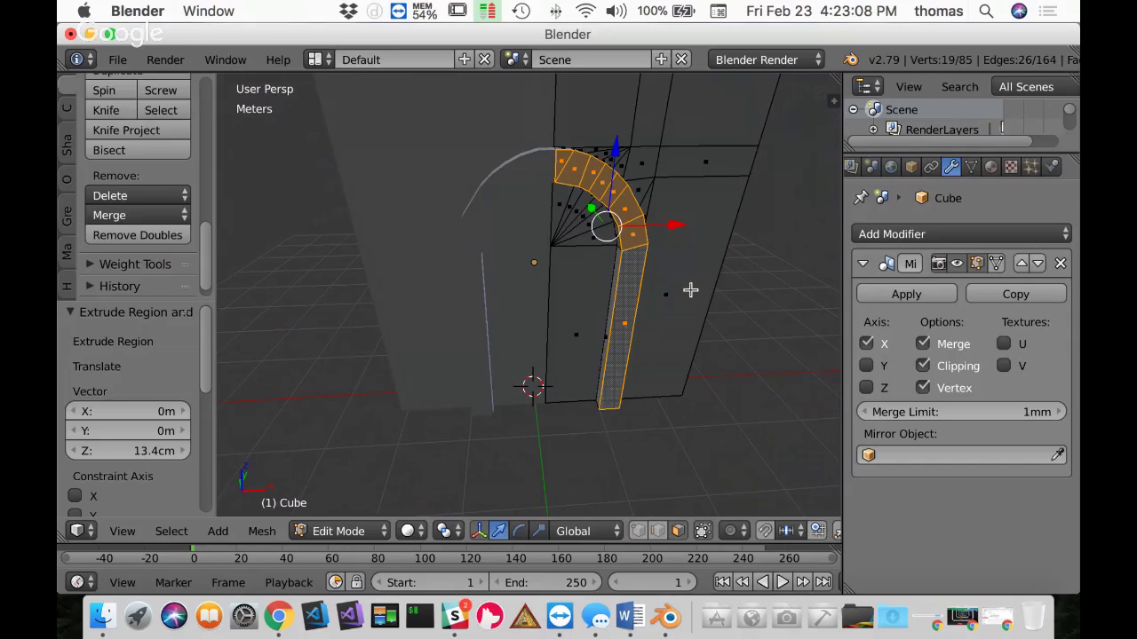
Step: Switch to wireframe orthographic Front view so the tower reference photo shows behind the mesh
middle_click_drag(685, 243, 630, 250)
scroll(630, 251, "down", 8)
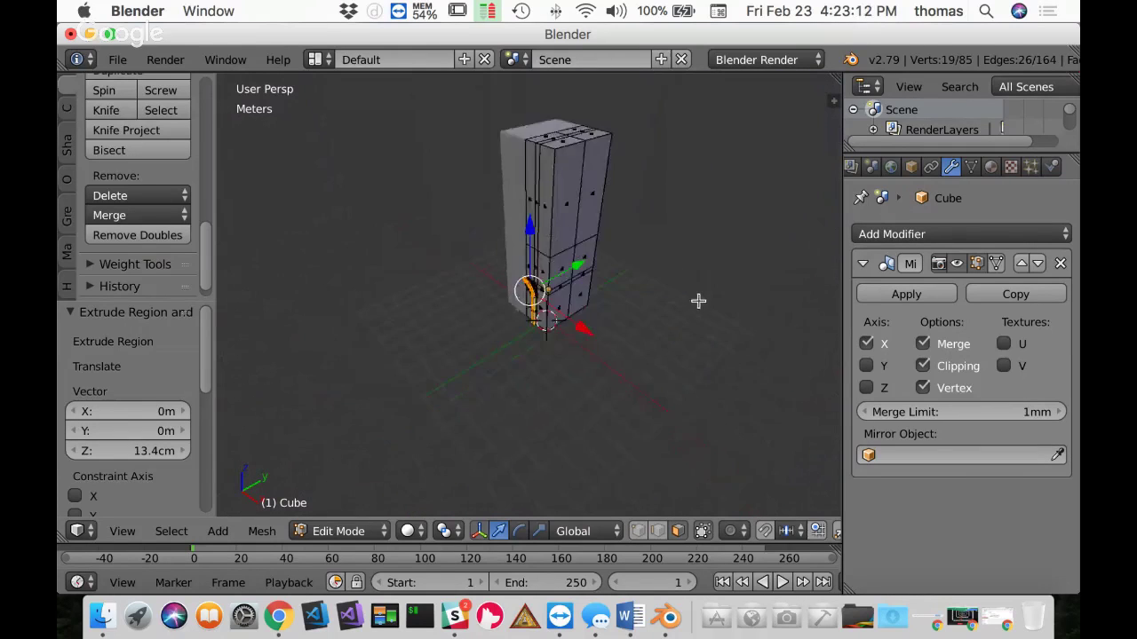
scroll(568, 282, "up", 4)
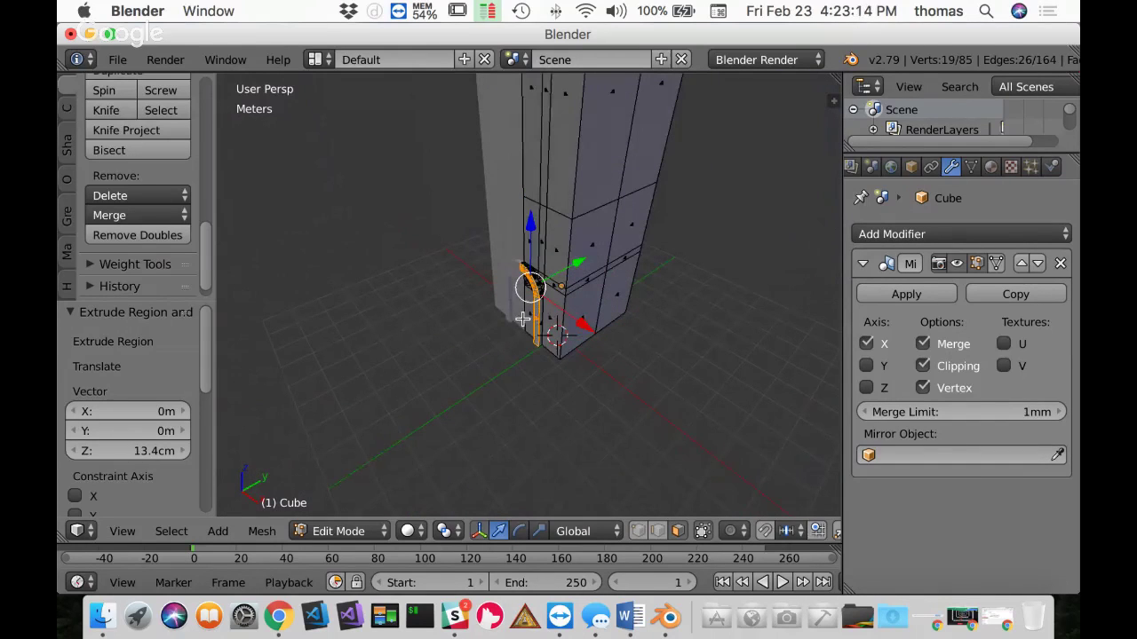
middle_click_drag(504, 254, 508, 362)
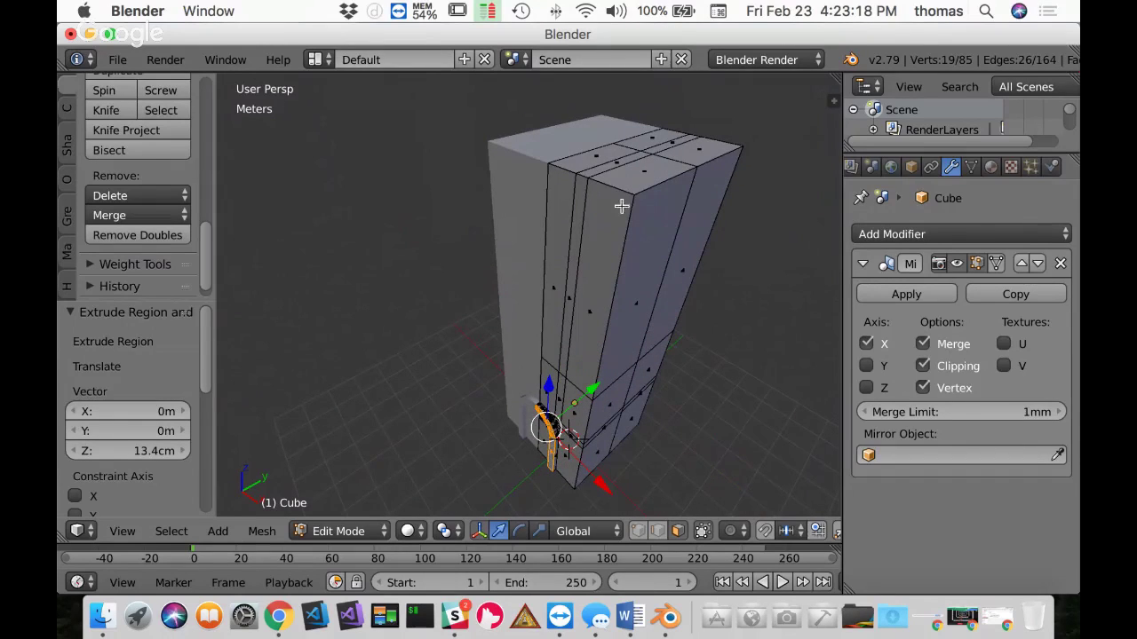
key("z")
key("KP_1")
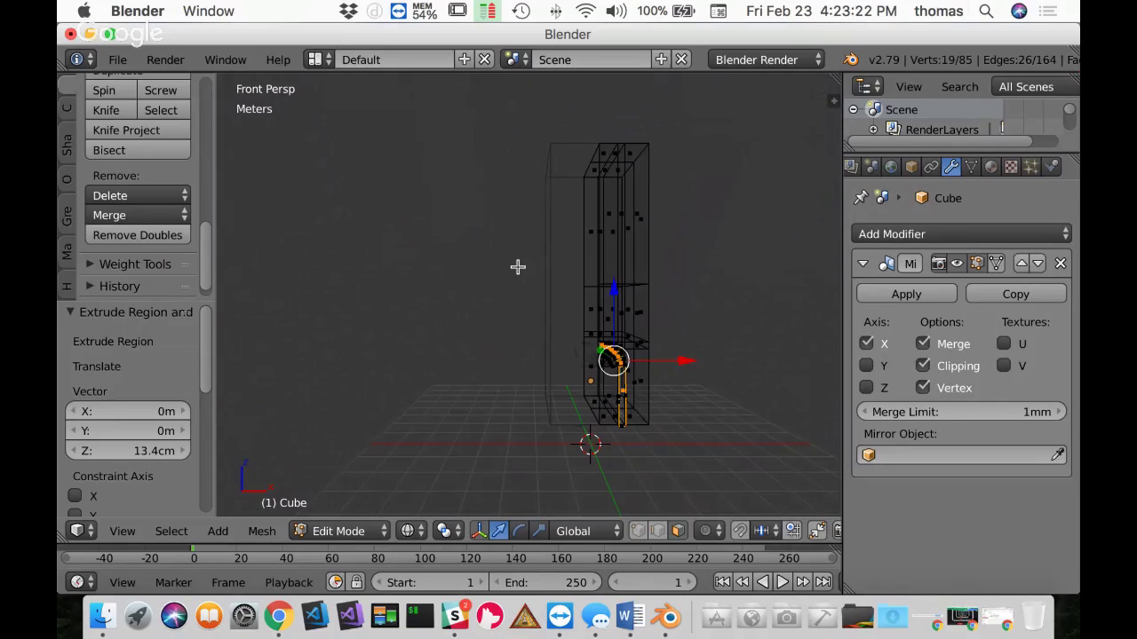
key("KP_5")
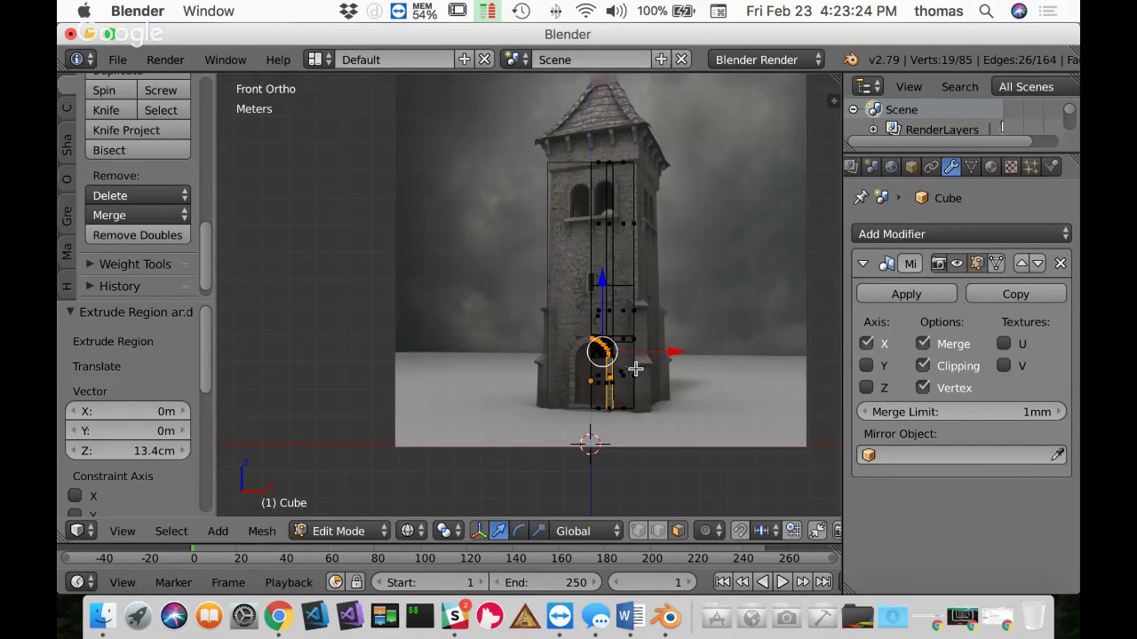
Step: Zoom and pan up the reference to compare the mesh top with the roof eave
scroll(644, 366, "up", 4)
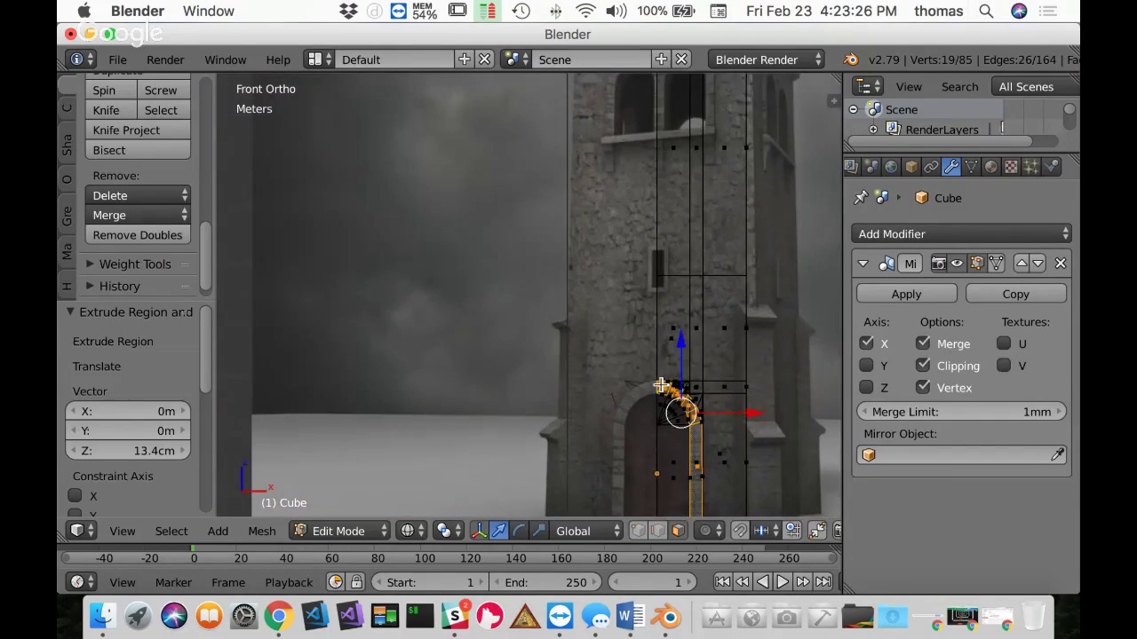
middle_click_drag(673, 381, 607, 328, "shift")
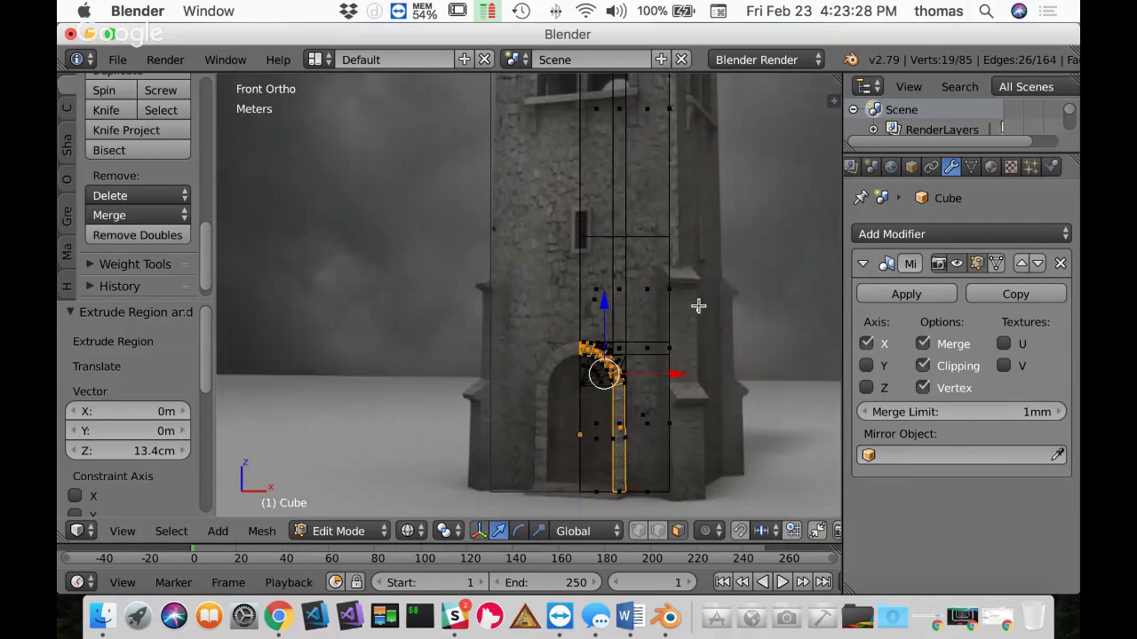
middle_click_drag(637, 167, 619, 360, "shift")
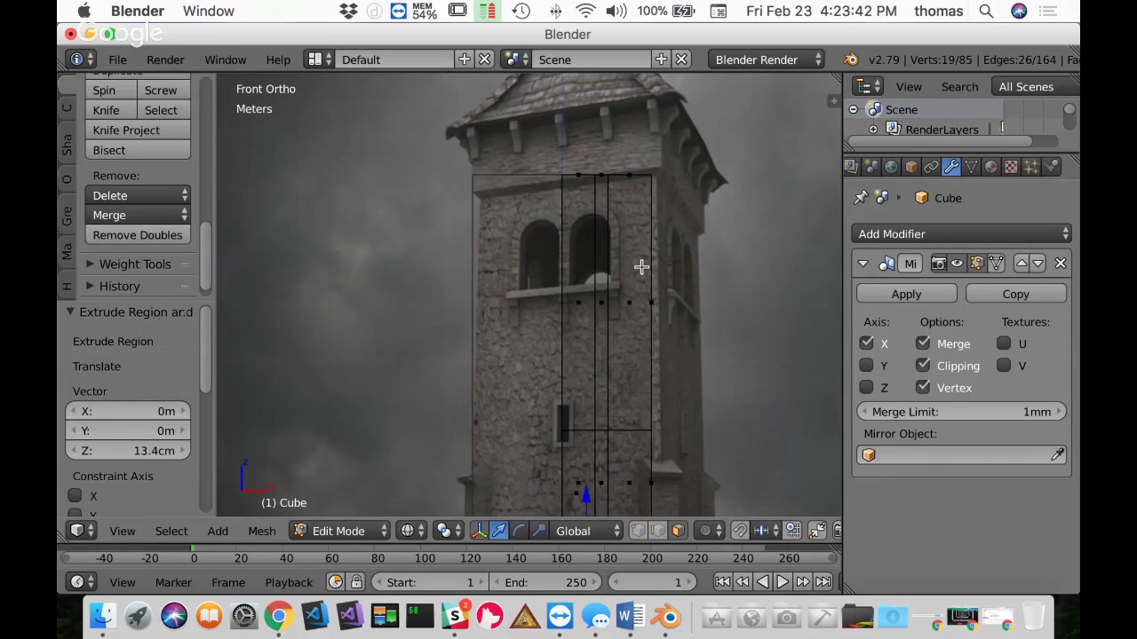
mouse_move(640, 266)
middle_mouse_down("shift")
mouse_move(624, 325)
mouse_move(600, 355)
mouse_move(627, 364)
mouse_move(622, 386)
middle_mouse_up("shift")
Step: Select the four top faces of the tower, then view them in wireframe Front Ortho
key("z")
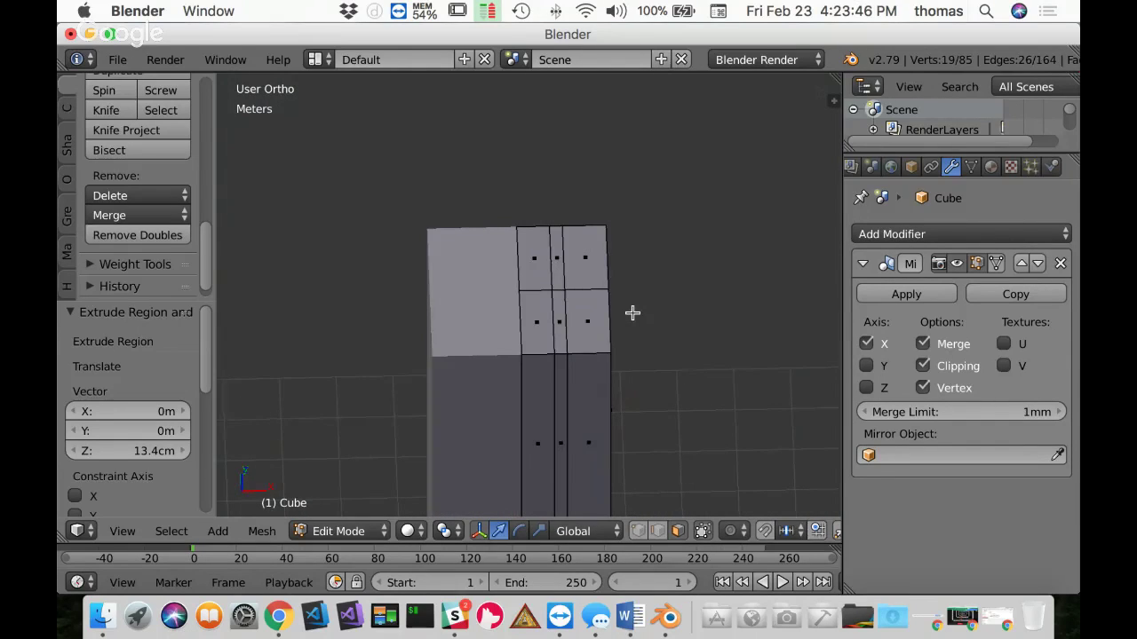
middle_click_drag(631, 312, 609, 317)
right_click(527, 323)
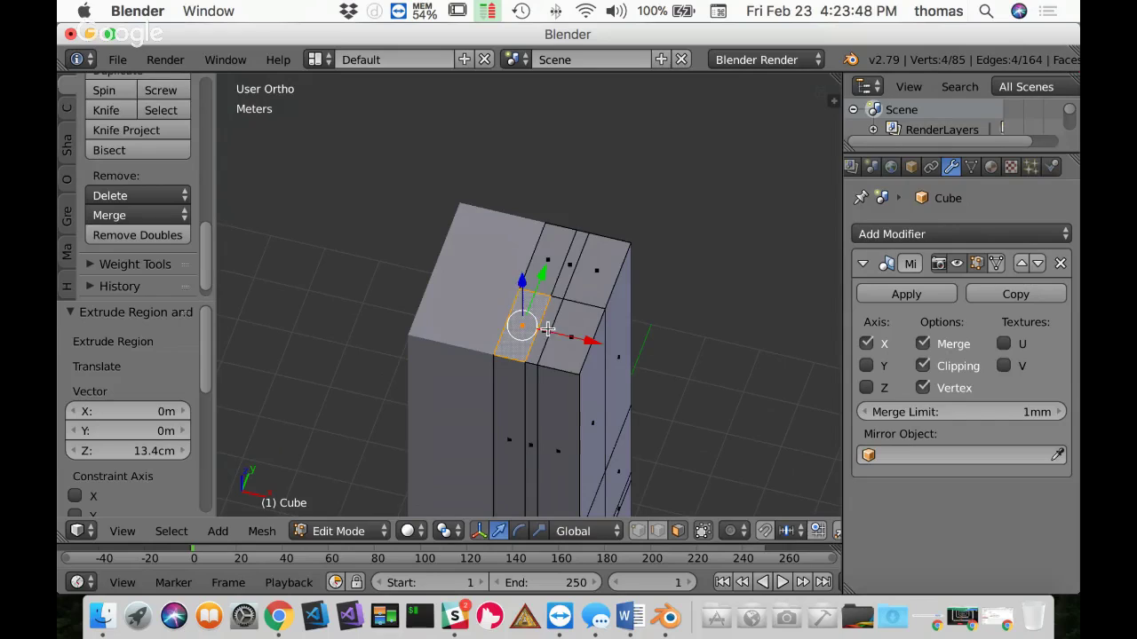
right_click(564, 330, "shift")
right_click(589, 266, "shift")
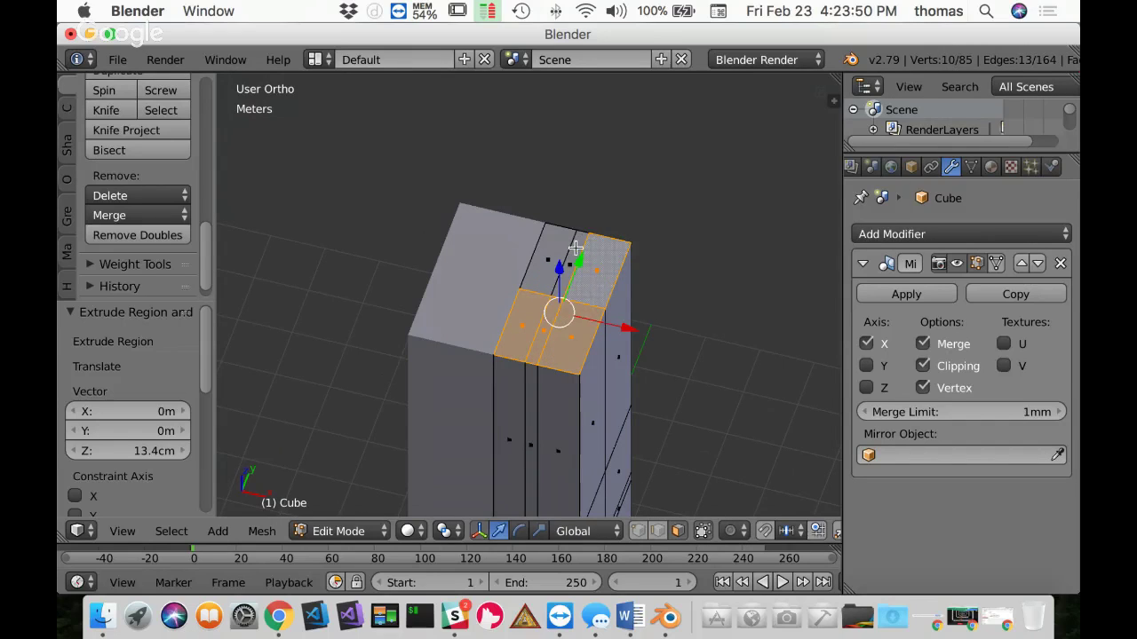
right_click(555, 251, "shift")
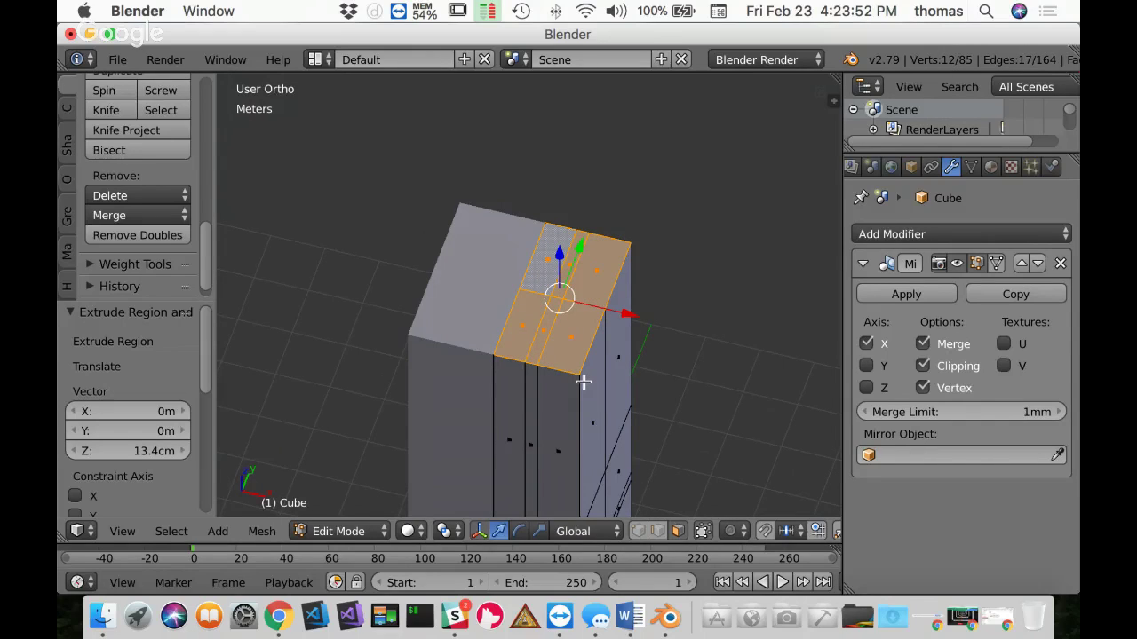
key("z")
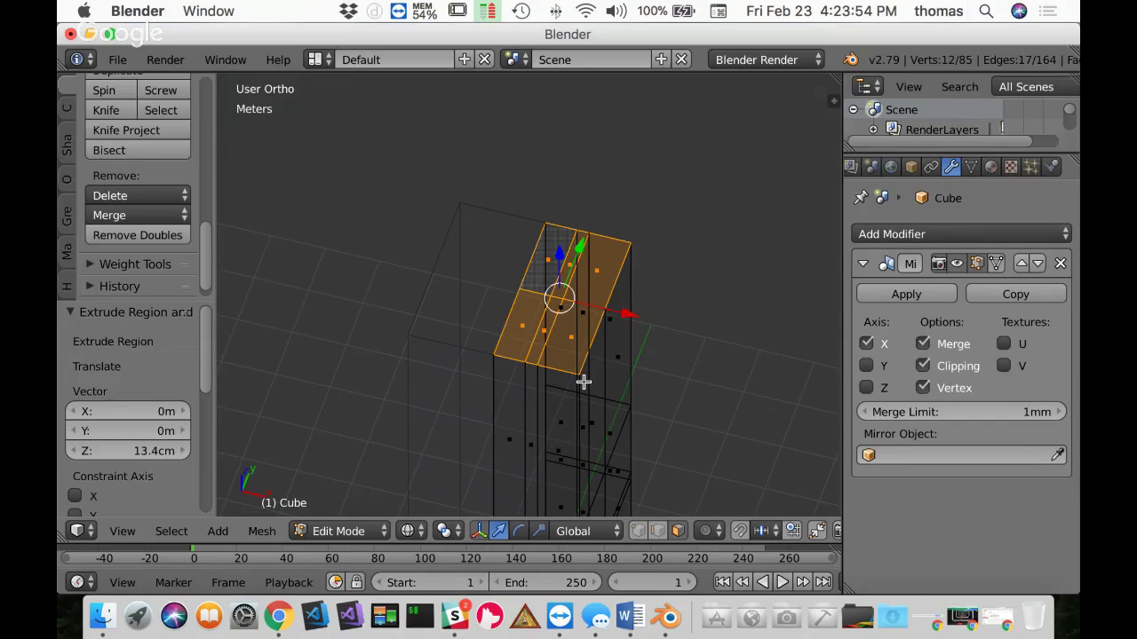
key("KP_1")
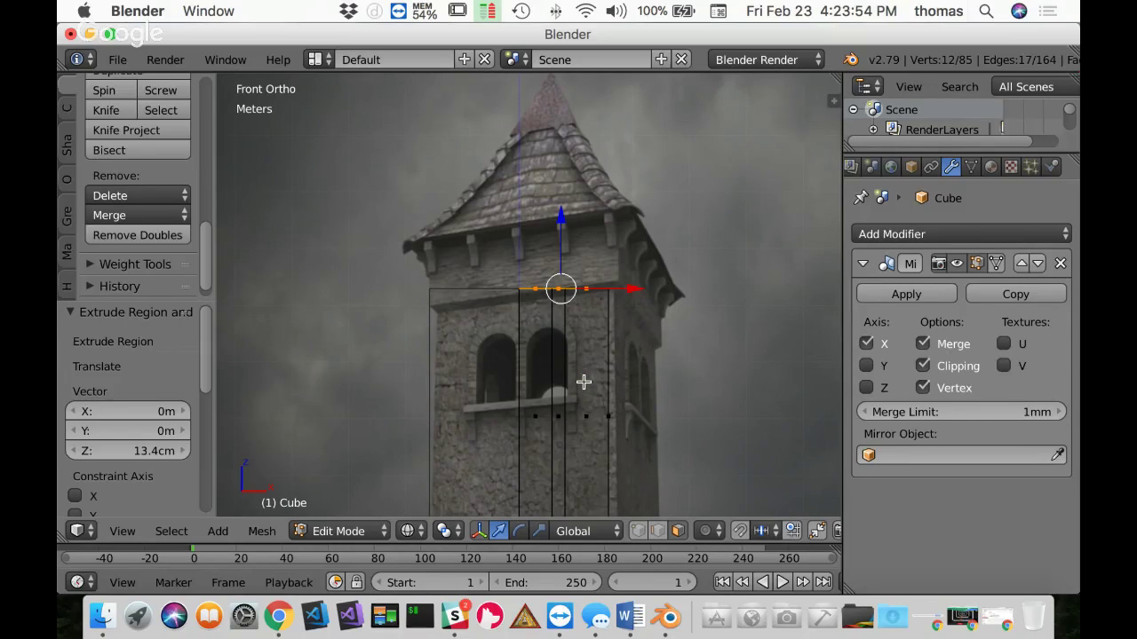
Step: Extrude the top faces in place and raise them 96.8 cm along Z to the eave
key("e")
right_click(608, 257)
key("g")
key("z")
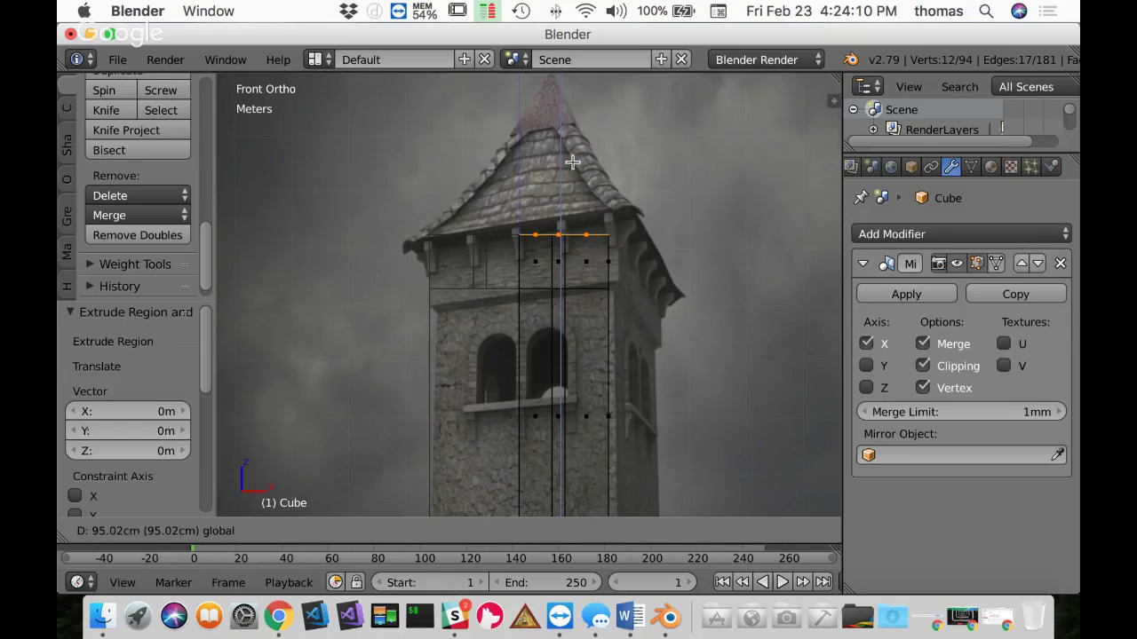
left_click(574, 163)
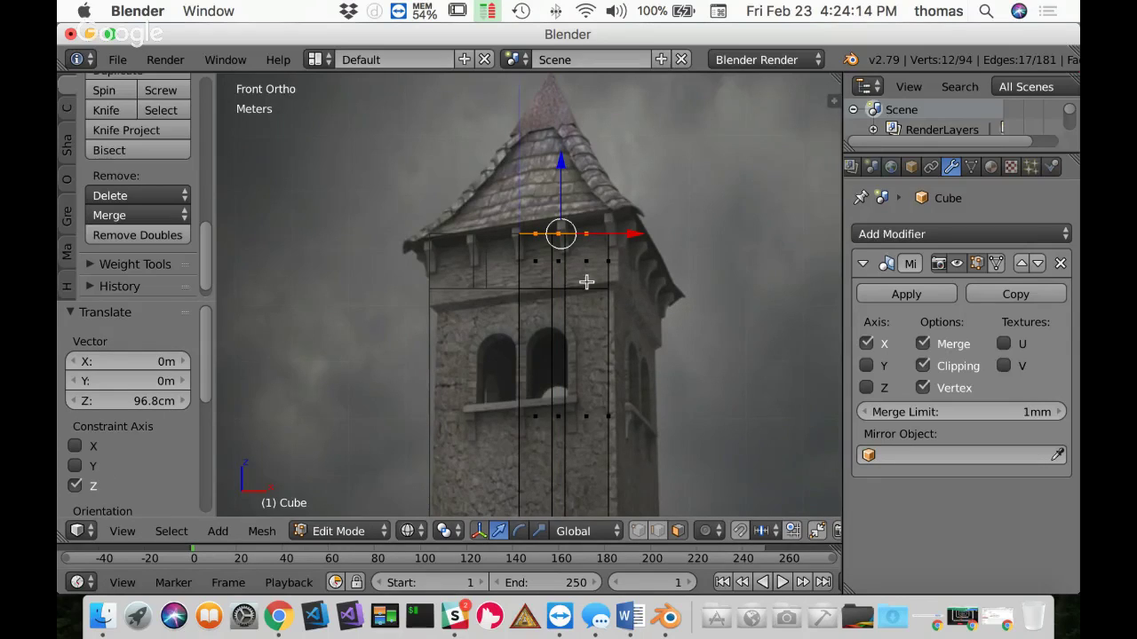
Step: Inspect the raised top in solid shading, then return to the front reference view
mouse_move(589, 282)
middle_mouse_down()
mouse_move(538, 327)
mouse_move(604, 270)
mouse_move(513, 284)
mouse_move(631, 303)
middle_mouse_up()
key("z")
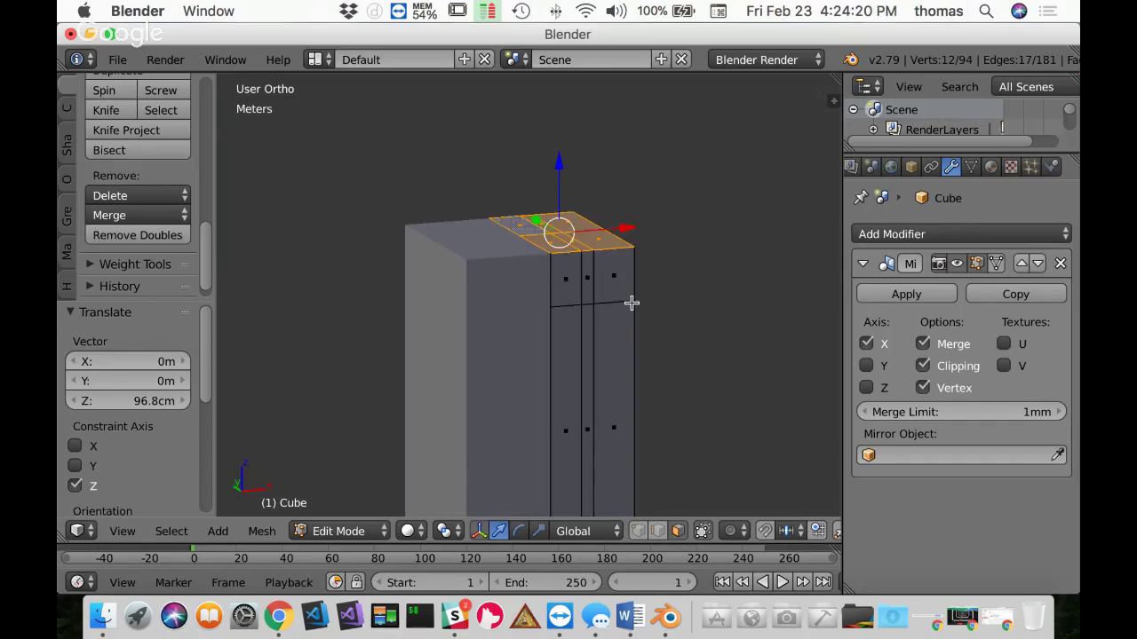
key("KP_1")
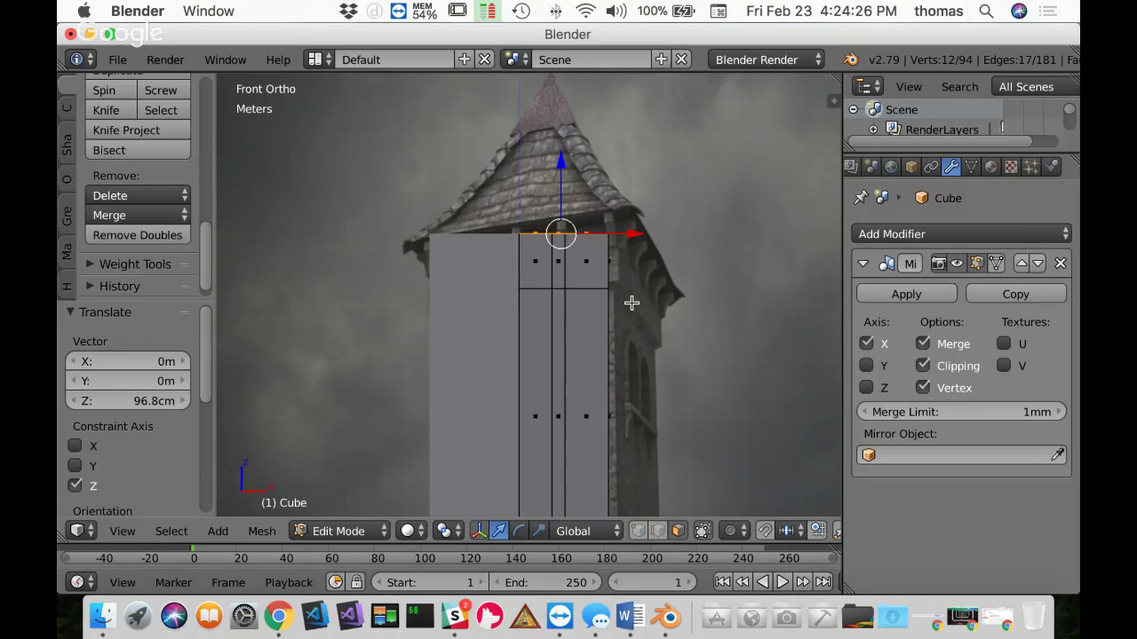
Step: Select the near side faces of the new top band in wireframe
key("z")
key("z")
middle_click_drag(662, 274, 651, 318)
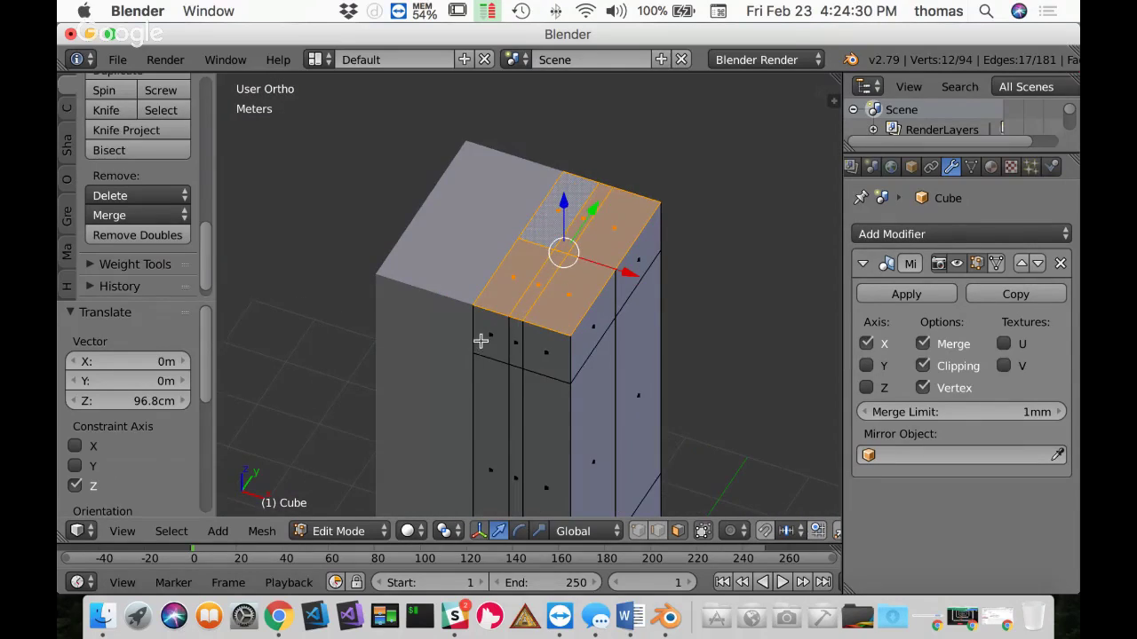
right_click(484, 336)
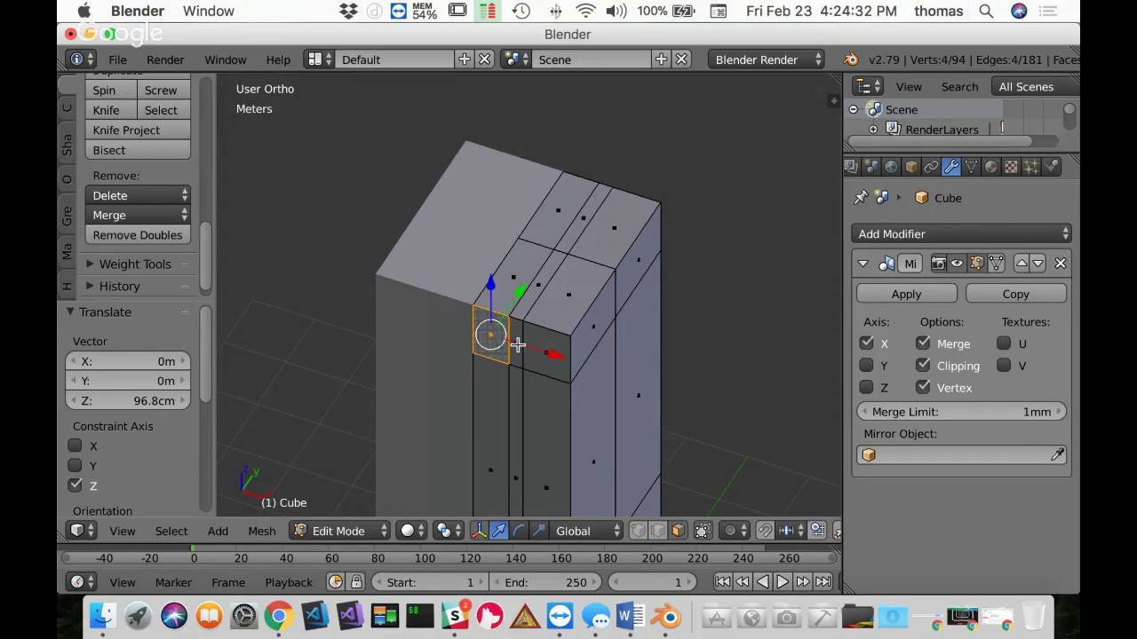
right_click(516, 342, "shift")
right_click(552, 354, "shift")
right_click(593, 330, "shift")
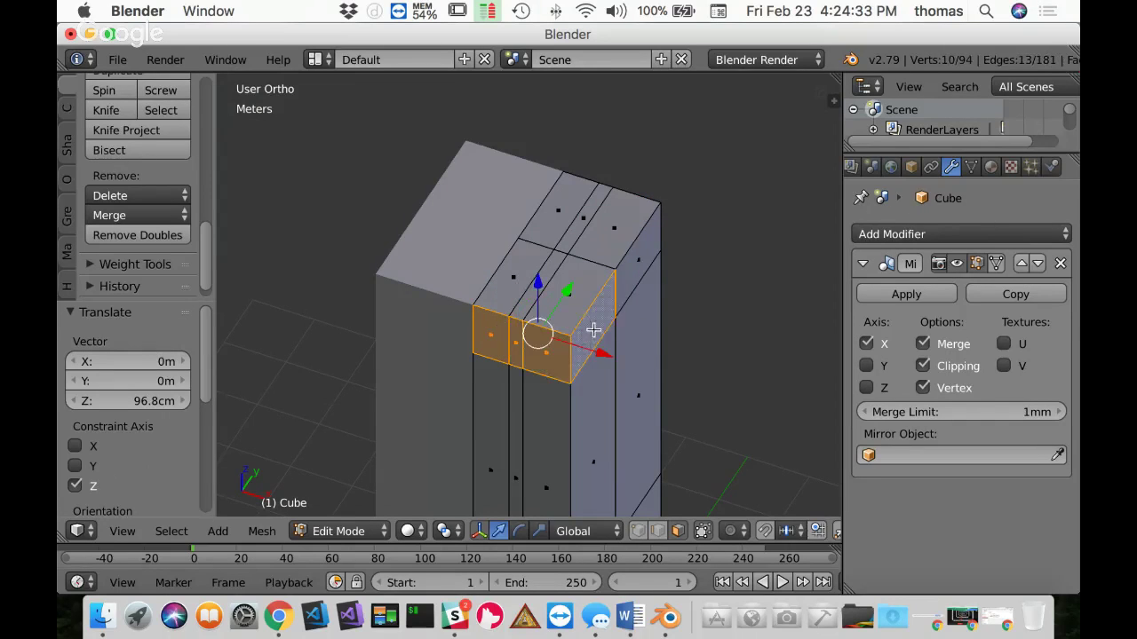
right_click(626, 267, "shift")
Step: Add the band's remaining side faces around the corner to the selection
middle_click_drag(621, 249, 513, 329)
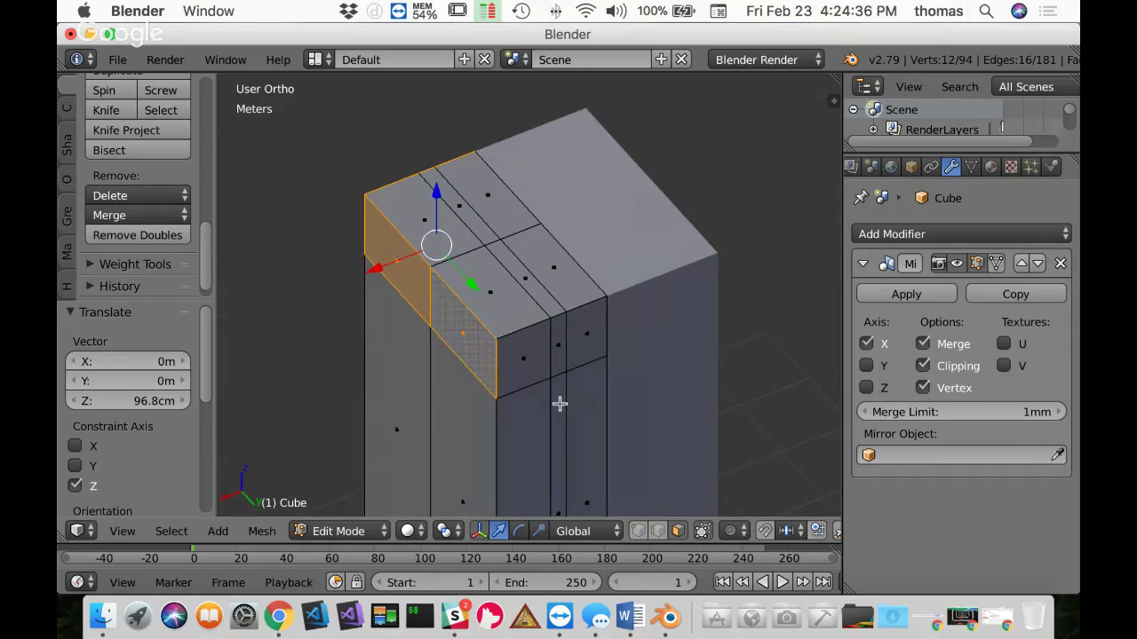
right_click(519, 365, "shift")
right_click(557, 342, "shift")
right_click(581, 336, "shift")
middle_click_drag(437, 338, 607, 322)
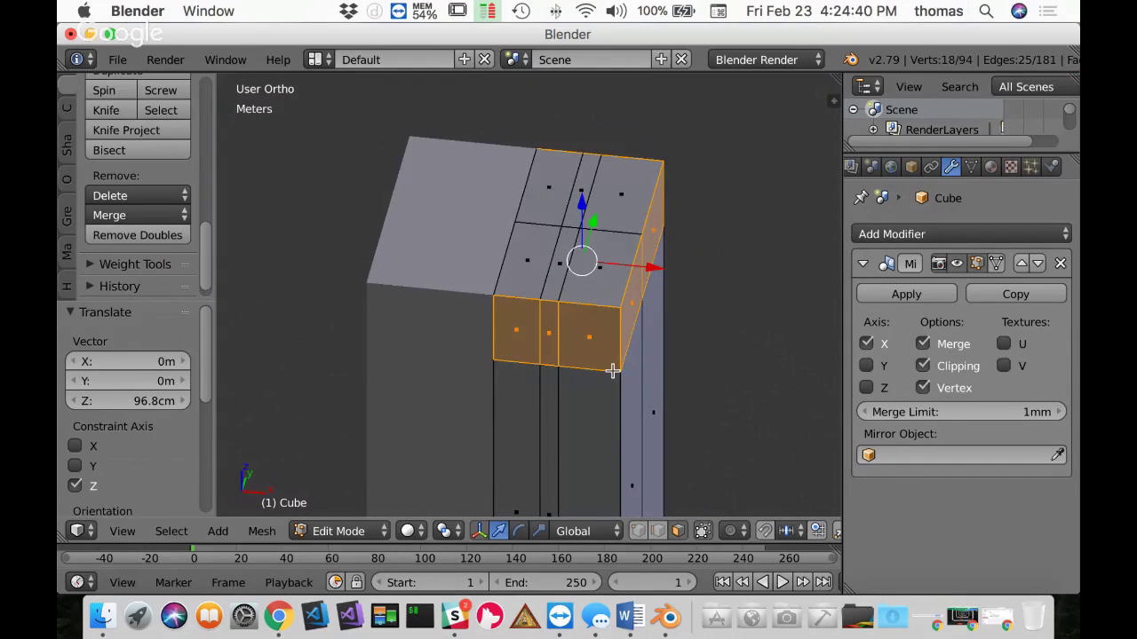
Step: Extrude the band faces in place at zero depth and check them in wireframe Front Ortho
key("e")
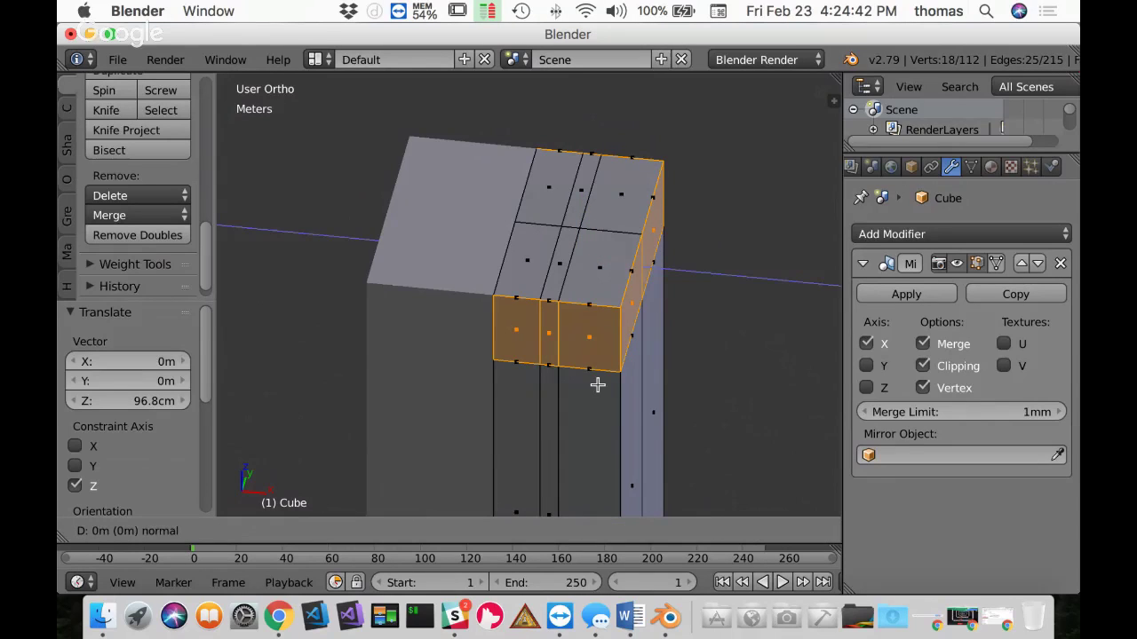
right_click(597, 384)
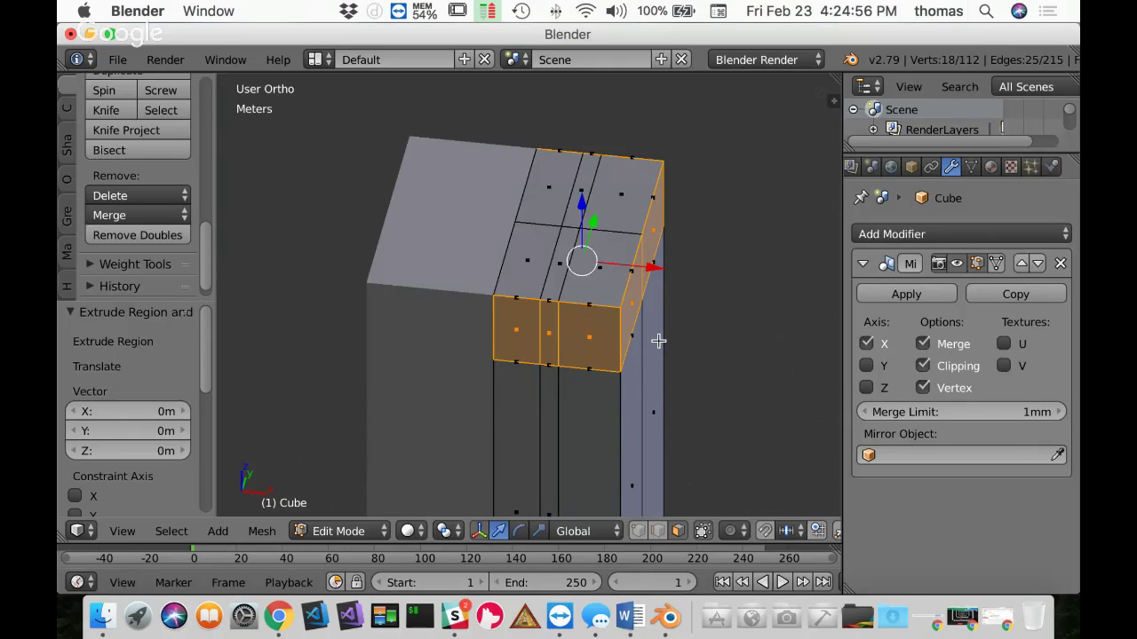
key("z")
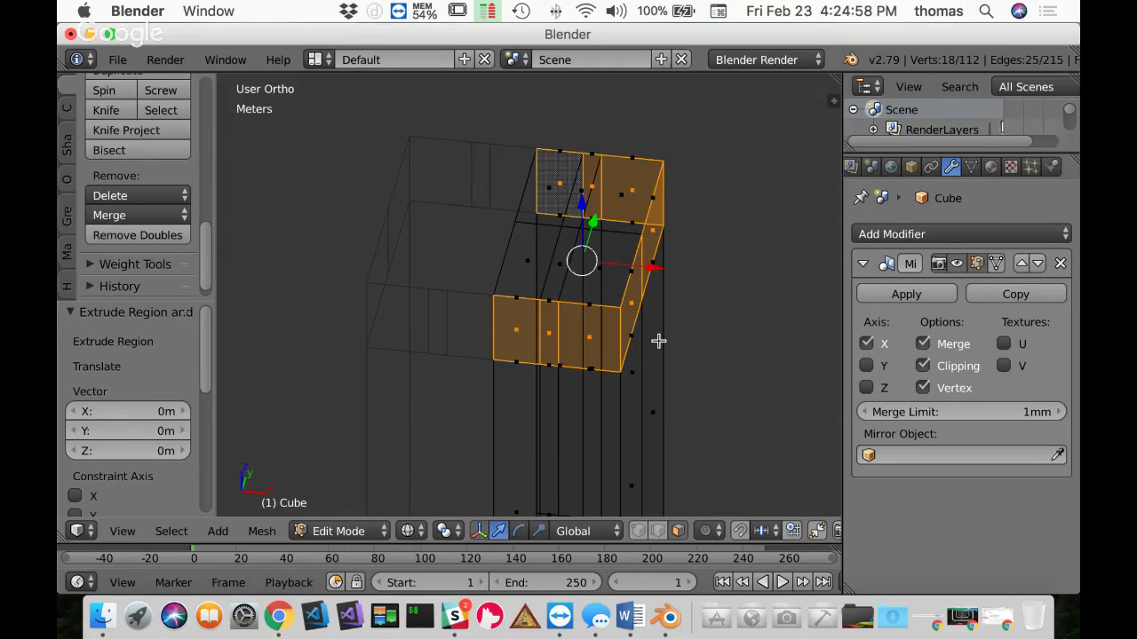
key("KP_1")
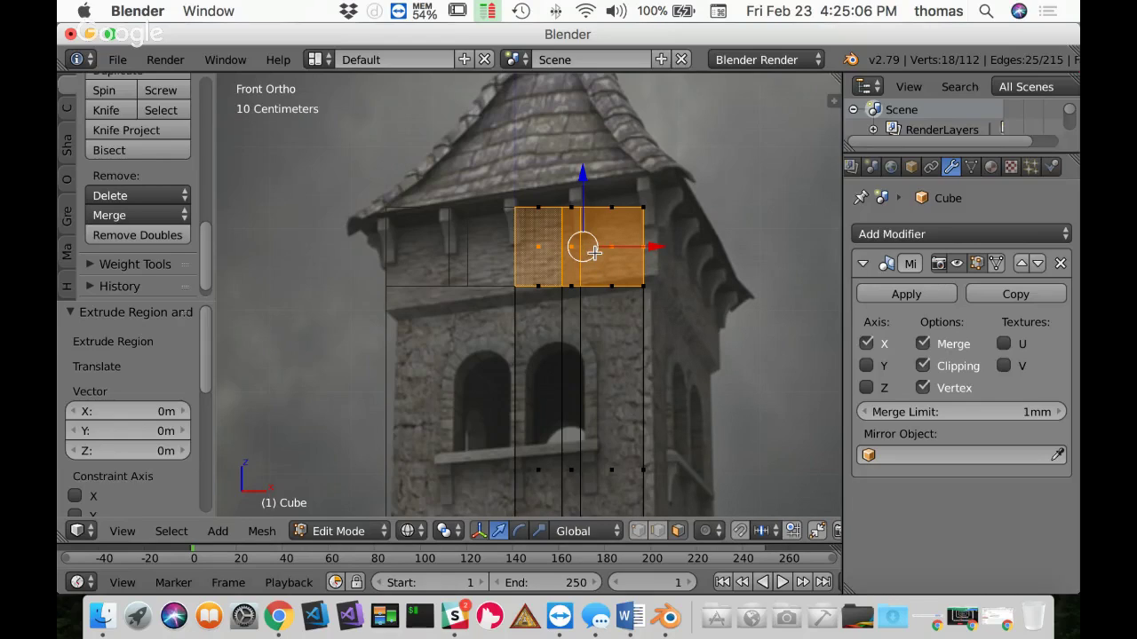
Step: Scale the band faces 1.29 along X and view them in solid shading
key("s")
key("x")
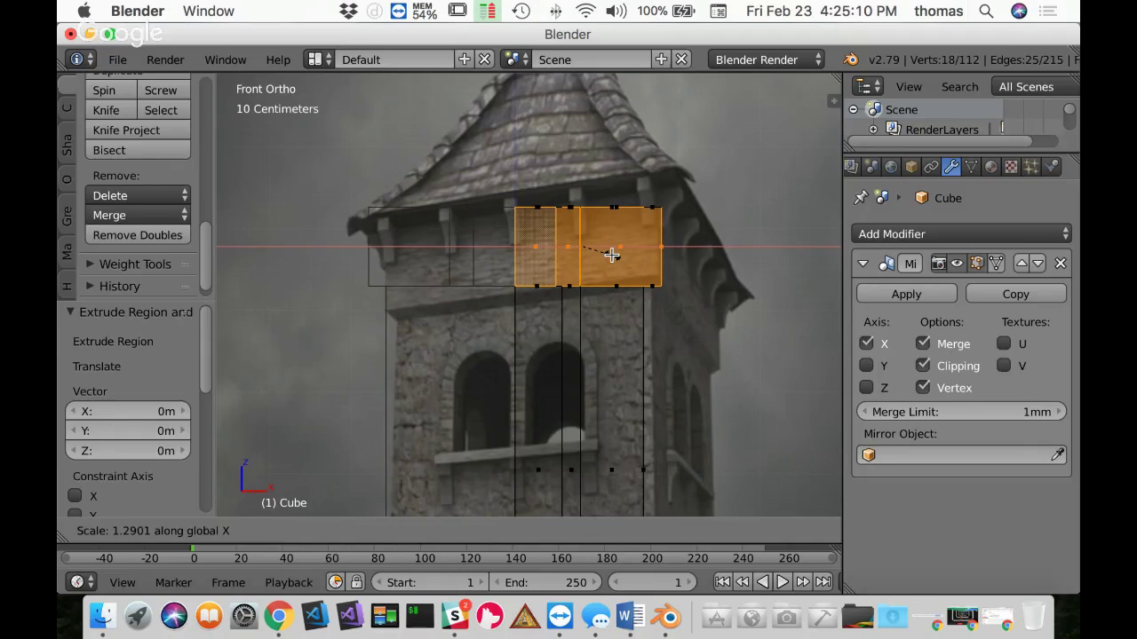
left_click(611, 254)
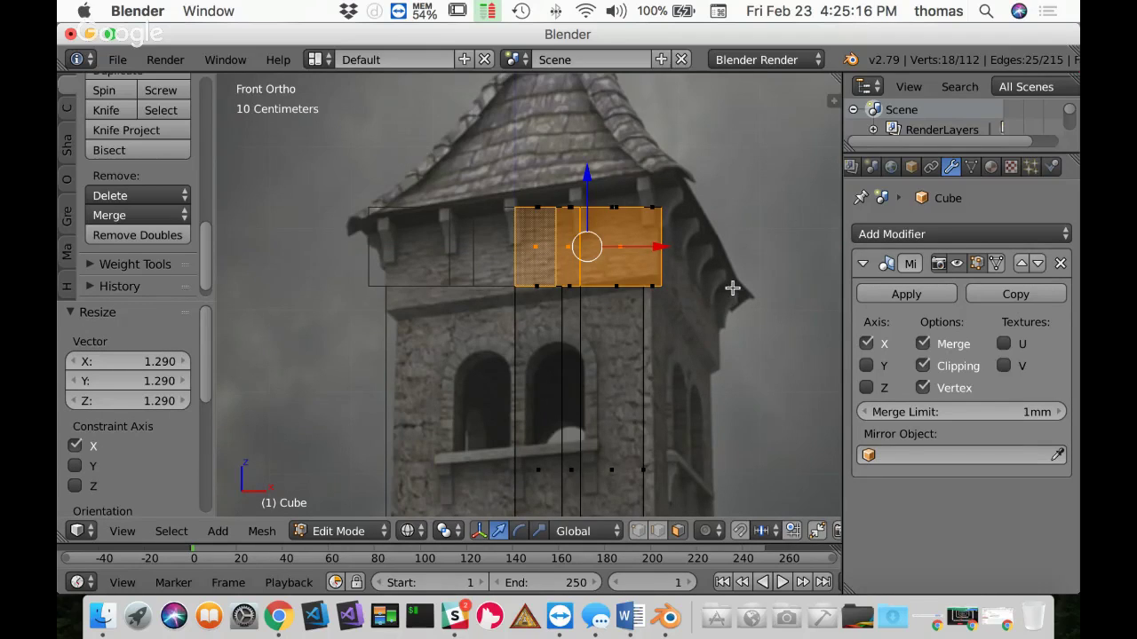
mouse_move(731, 286)
middle_mouse_down()
mouse_move(691, 252)
mouse_move(659, 194)
mouse_move(673, 216)
mouse_move(652, 221)
middle_mouse_up()
key("z")
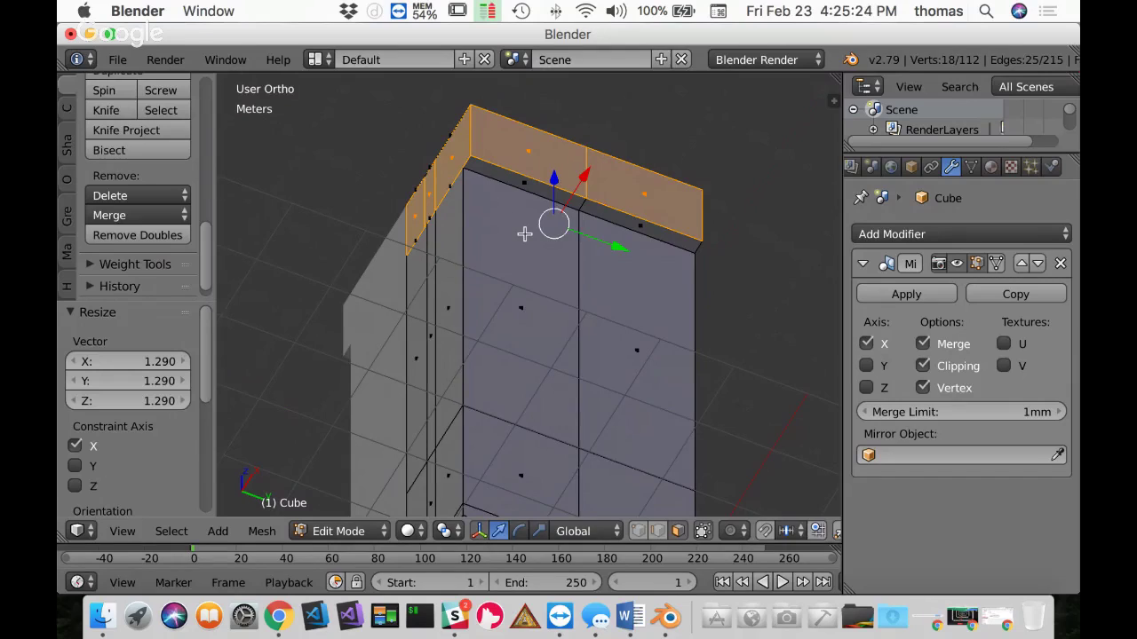
Step: Scale the band 1.153 along Y, then deselect all in wireframe front view
key("s")
key("y")
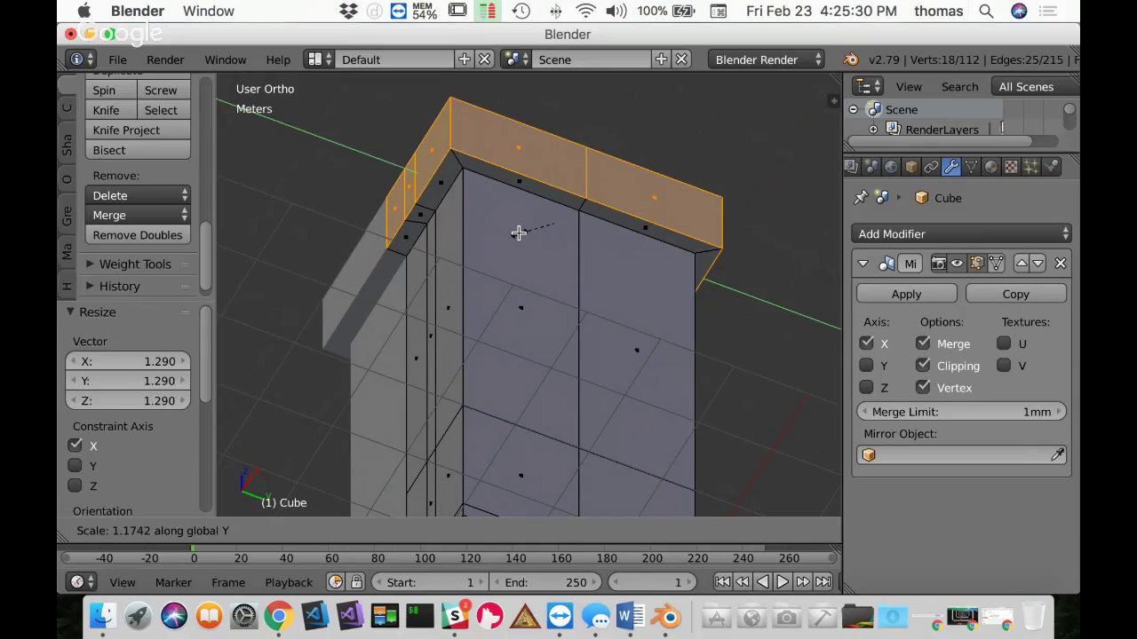
left_click(519, 234)
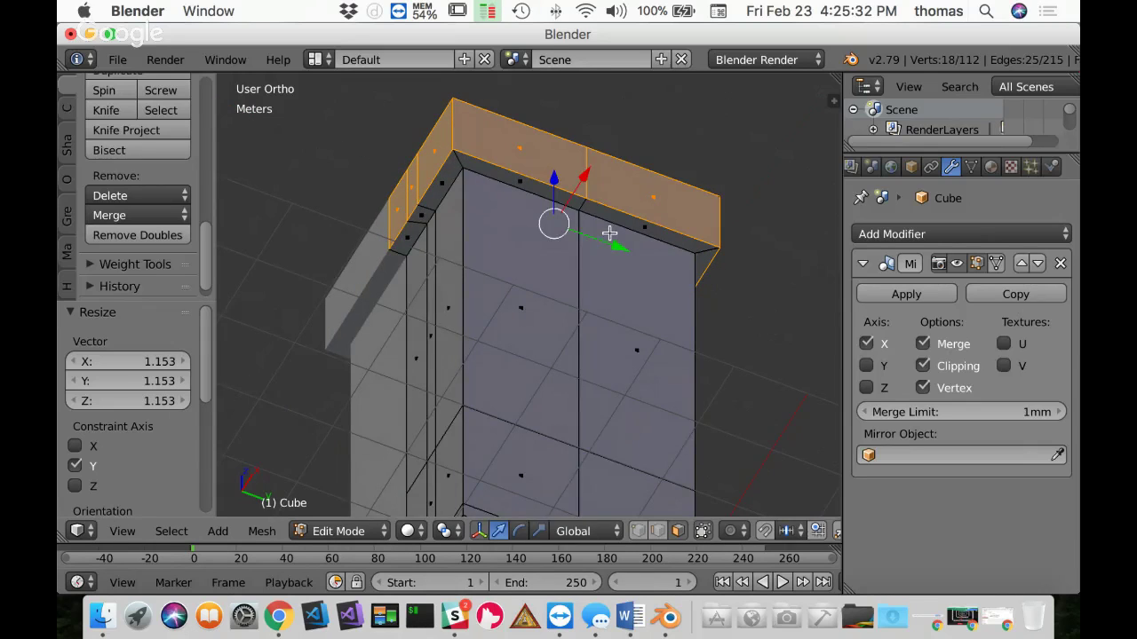
middle_click_drag(521, 234, 669, 328)
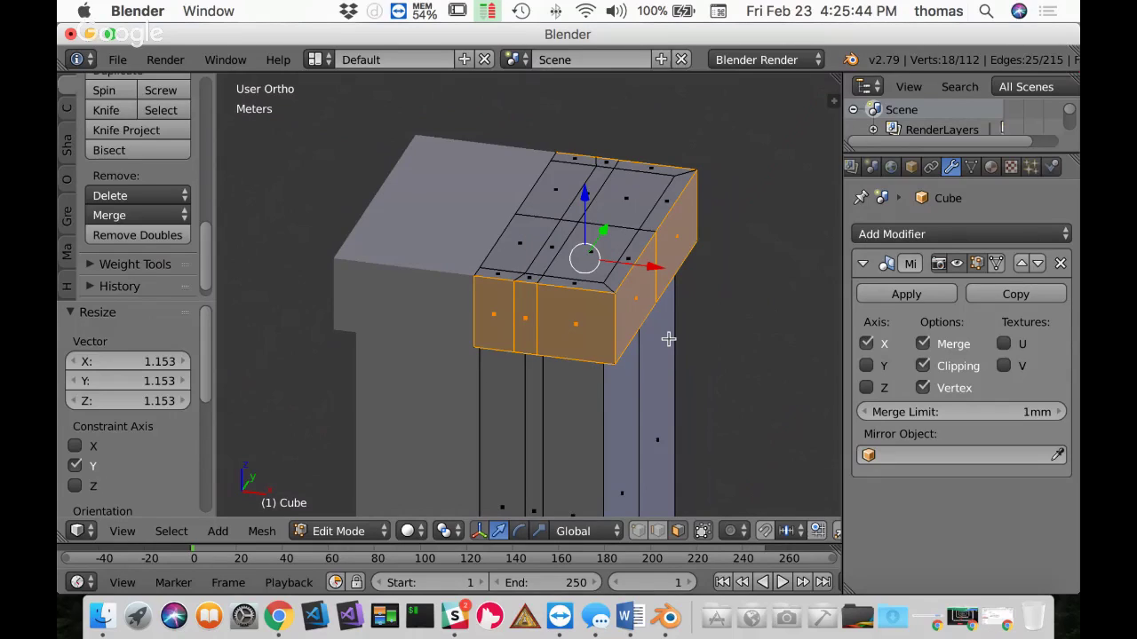
key("KP_1")
key("z")
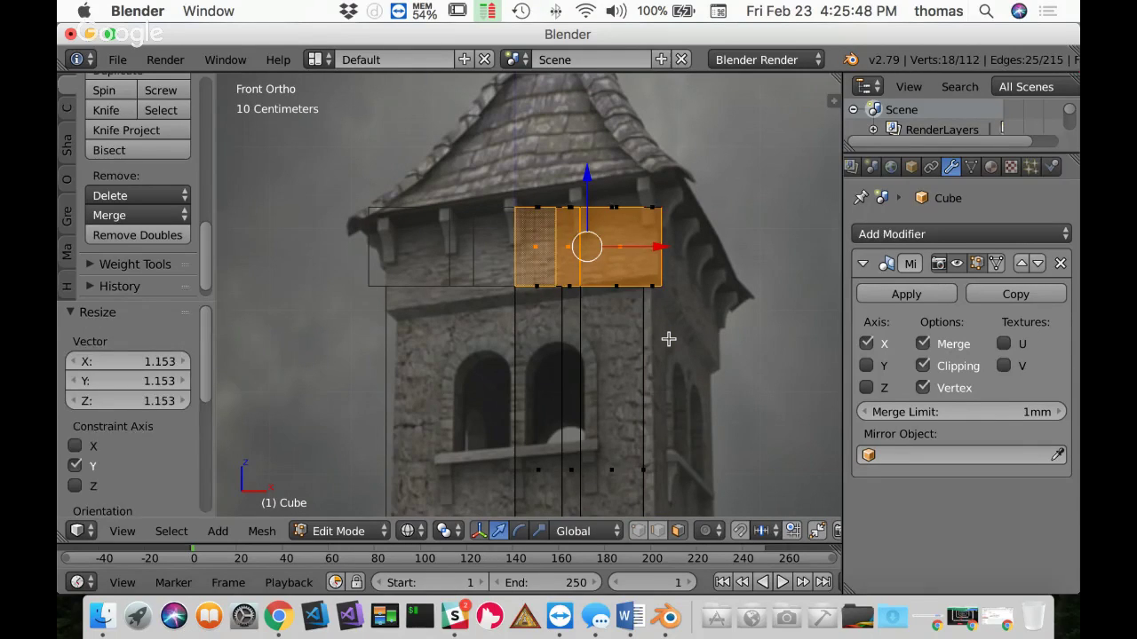
key("a")
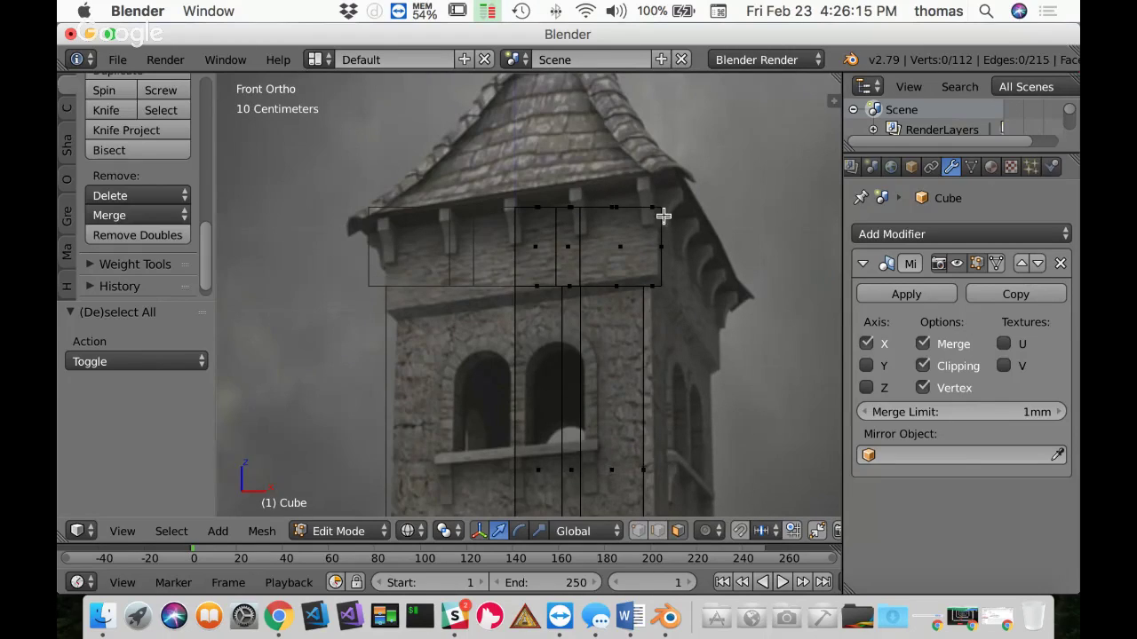
Step: Orbit out of Front Ortho to an angled view of the tower mesh and switch to solid shading
scroll(665, 216, "up", 2, "shift")
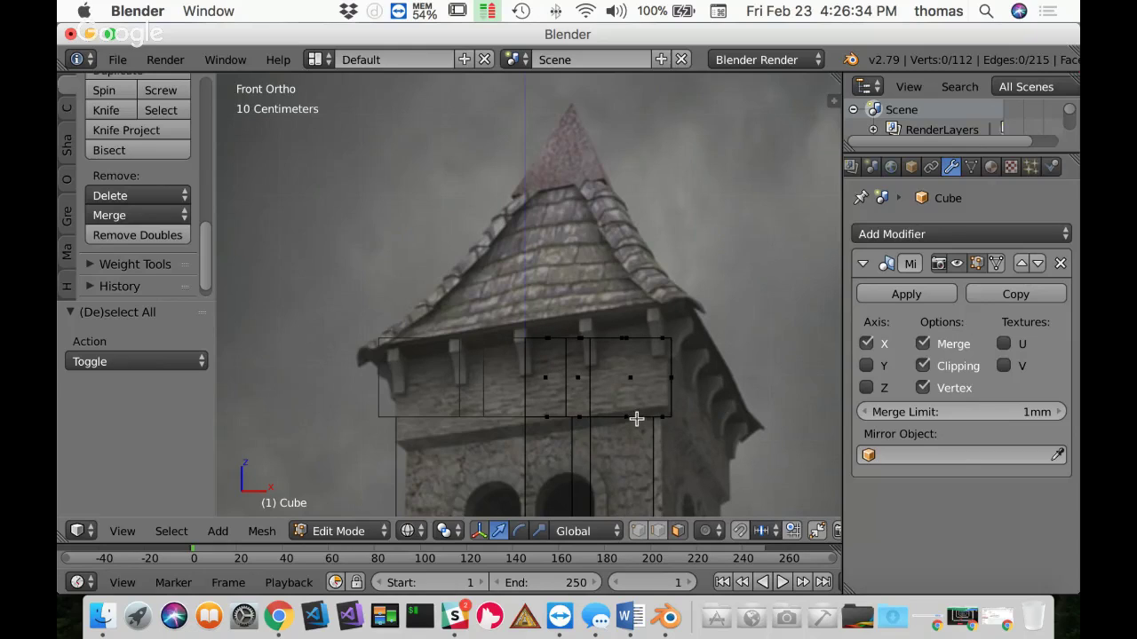
middle_click_drag(622, 401, 617, 464)
key("z")
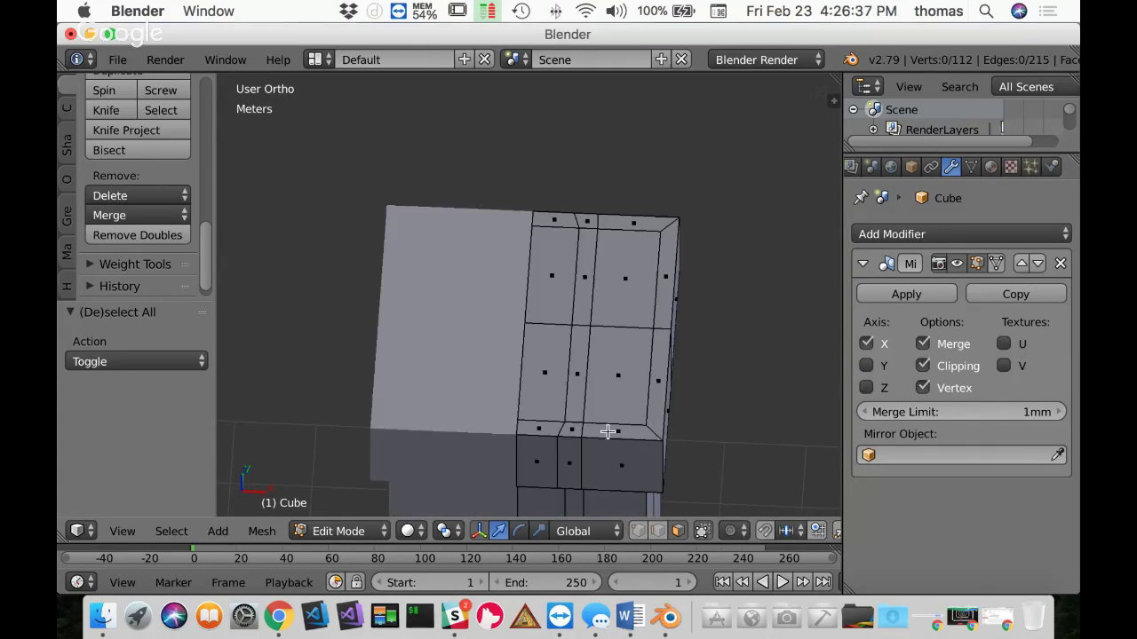
Step: Select the top faces across the tower block, from the bottom strip up to the top
right_click(545, 431)
right_click(535, 371, "shift")
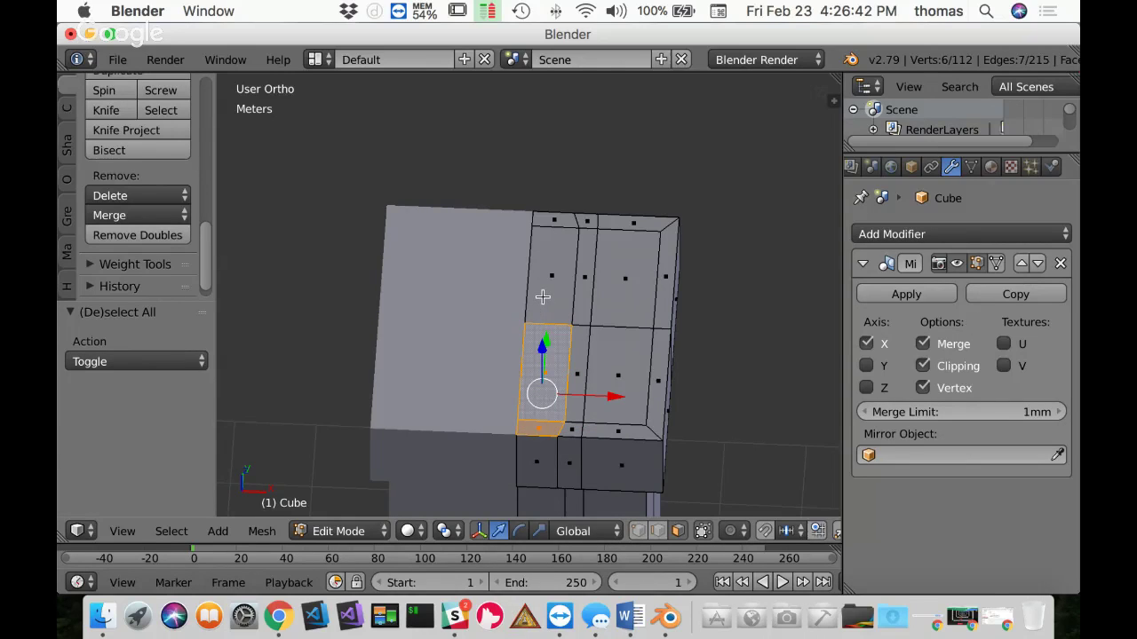
right_click(548, 262, "shift")
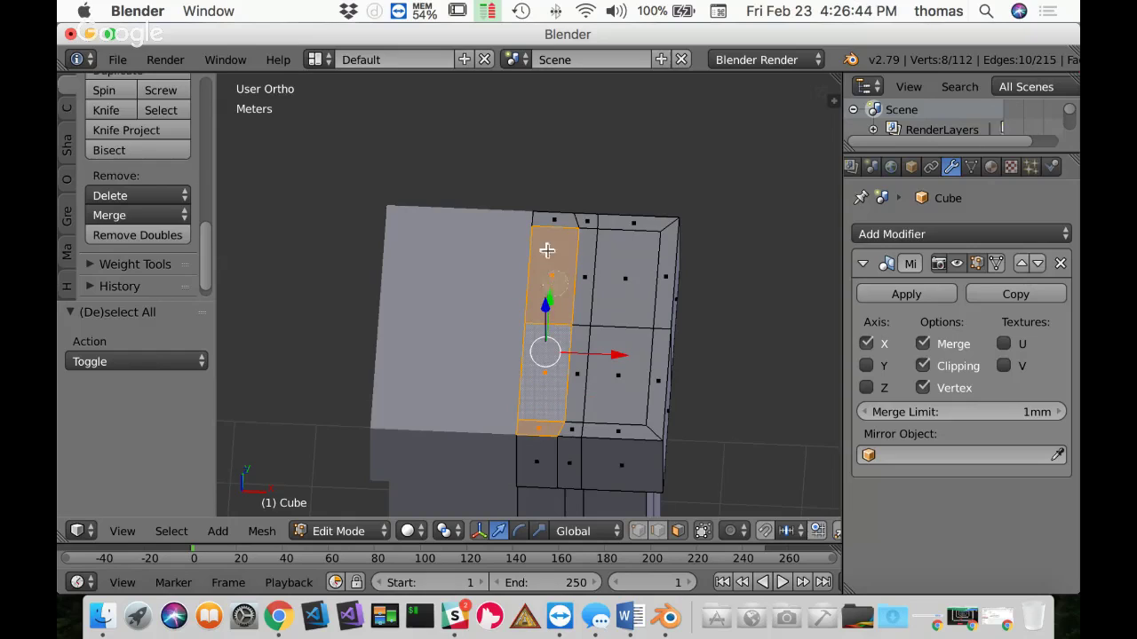
right_click(551, 228, "shift")
right_click(552, 227, "alt+shift")
right_click(652, 257, "shift")
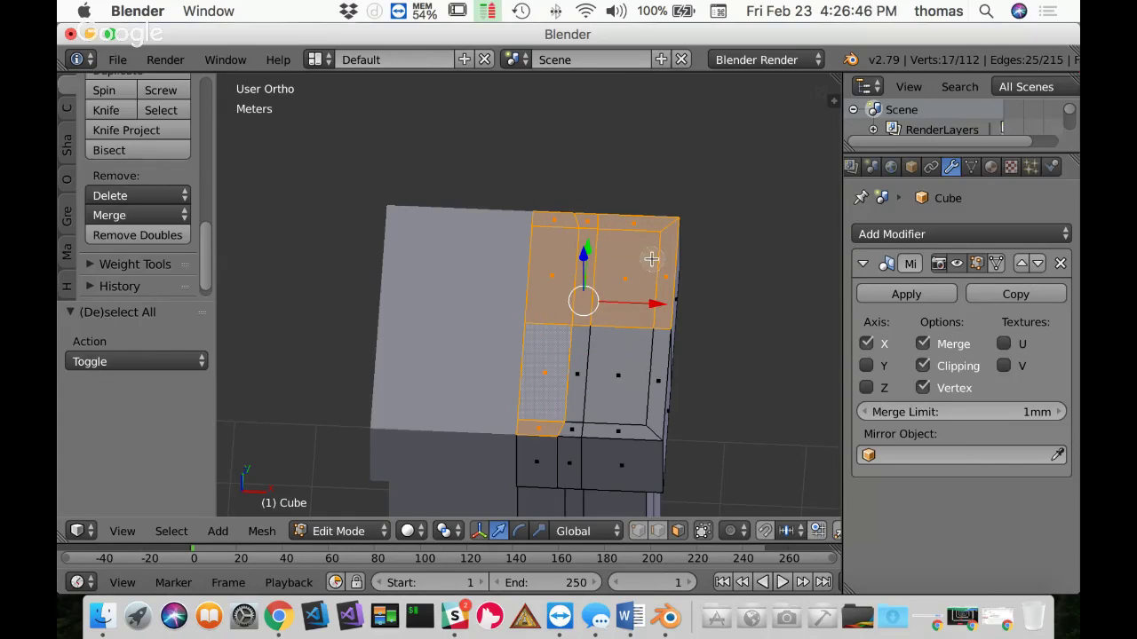
right_click(642, 338, "shift")
right_click(613, 416, "shift")
right_click(579, 412, "shift")
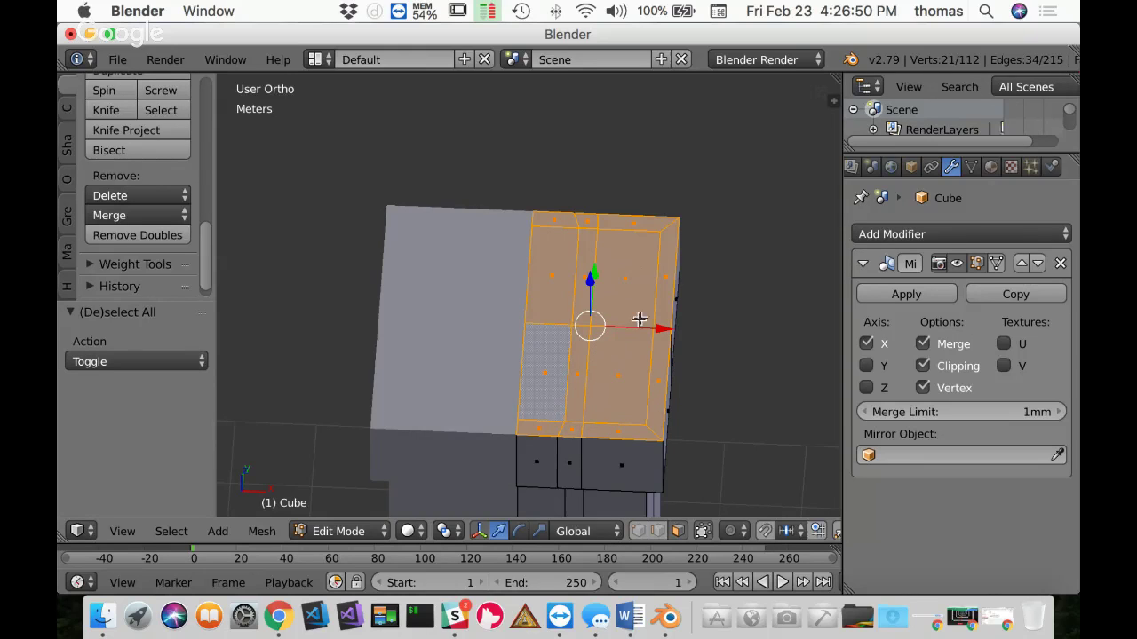
middle_click_drag(680, 279, 645, 241)
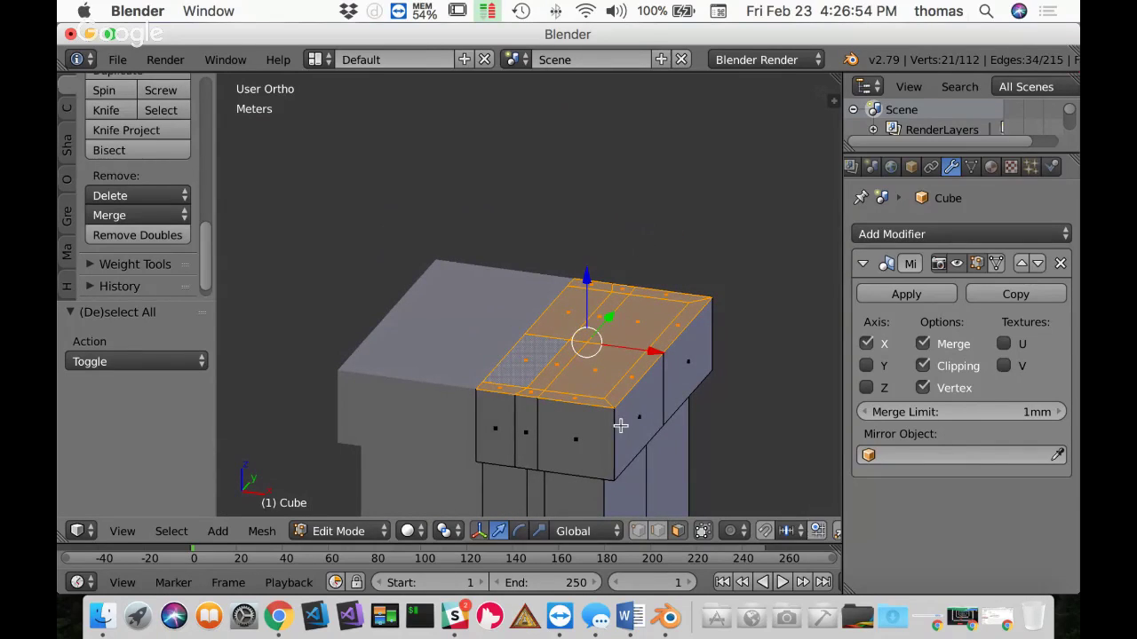
Step: Extrude the selected top faces in place and begin scaling them
key("e")
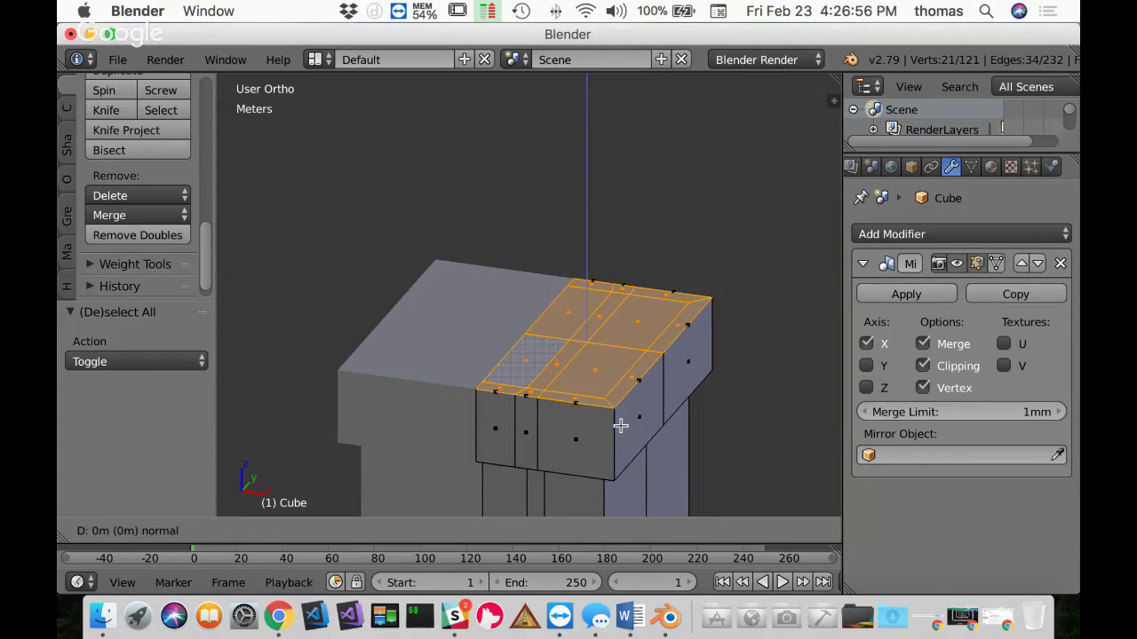
right_click(620, 427)
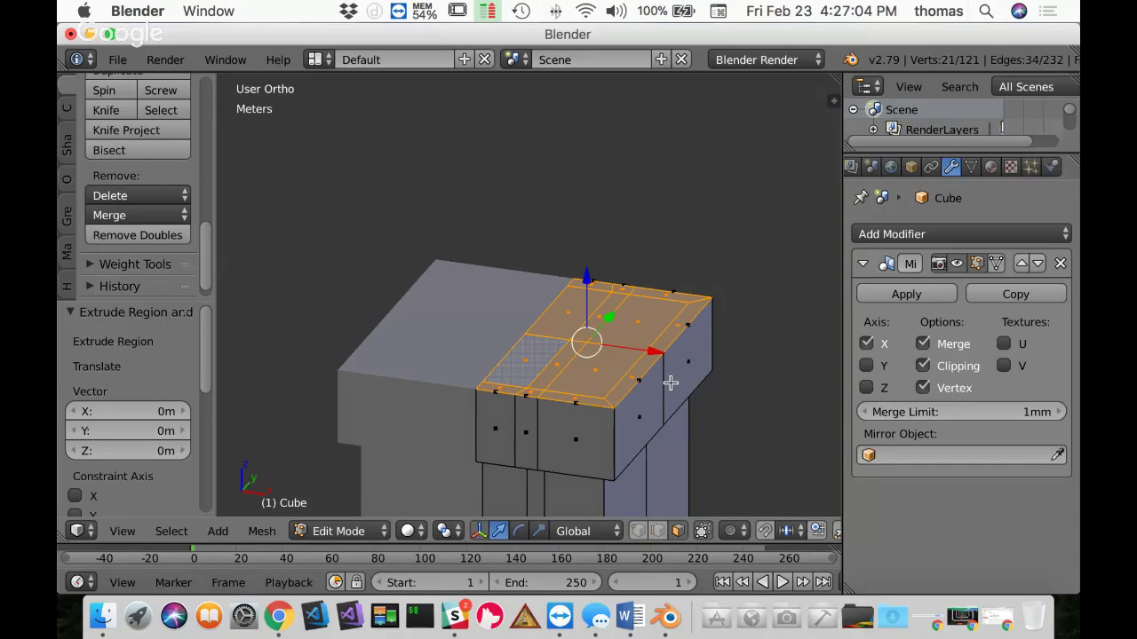
key("s")
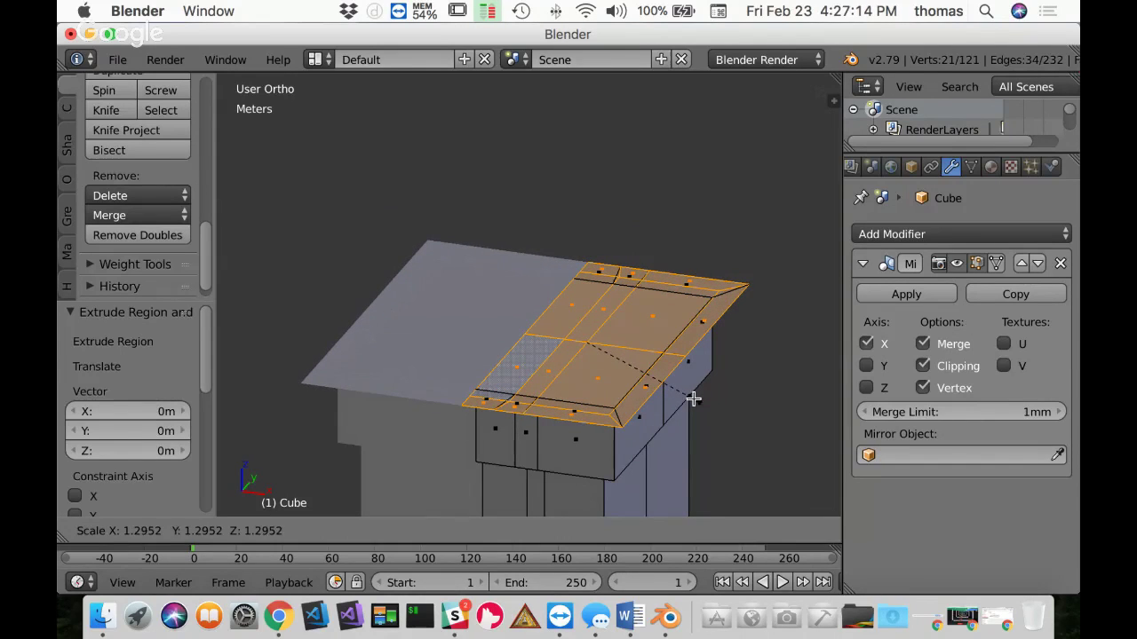
Step: Widen the extruded top to 1.295 and inspect the resulting overhang from two angles
left_click(693, 399)
middle_click_drag(749, 388, 736, 299)
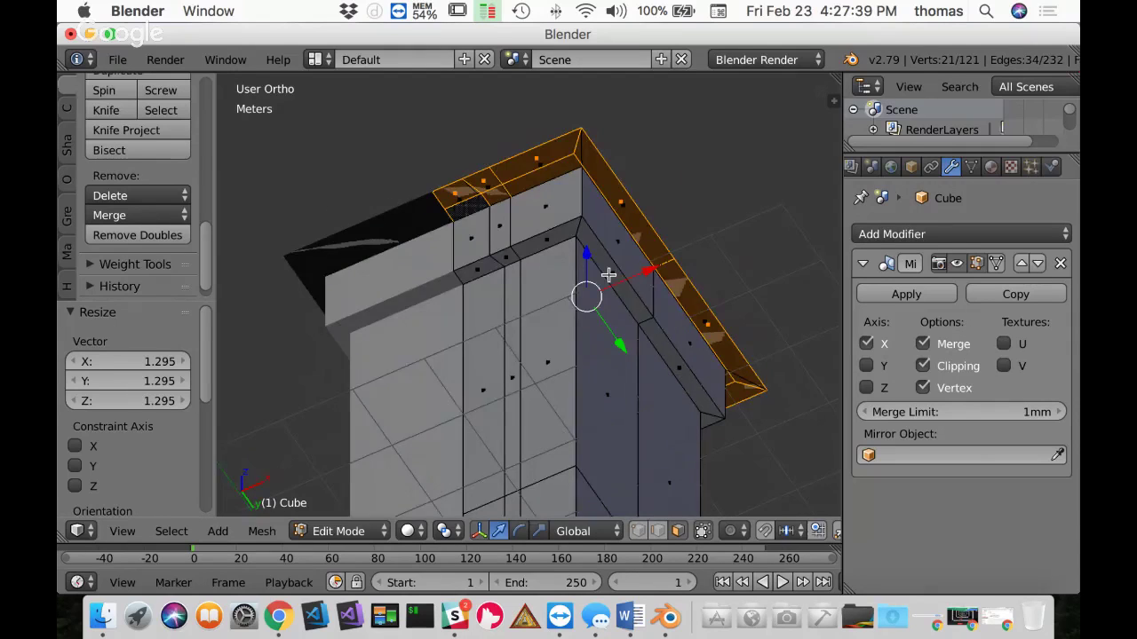
middle_click_drag(608, 275, 617, 387)
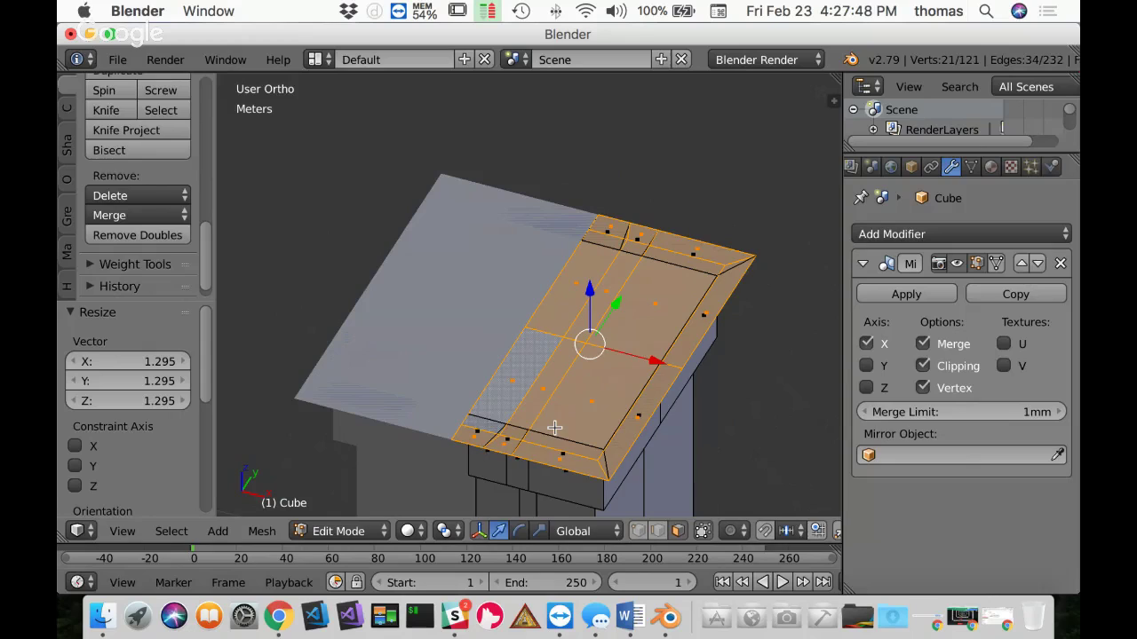
Step: Try scaling the top along Z and Y, then cancel, leaving the overhang unchanged
key("s")
key("z")
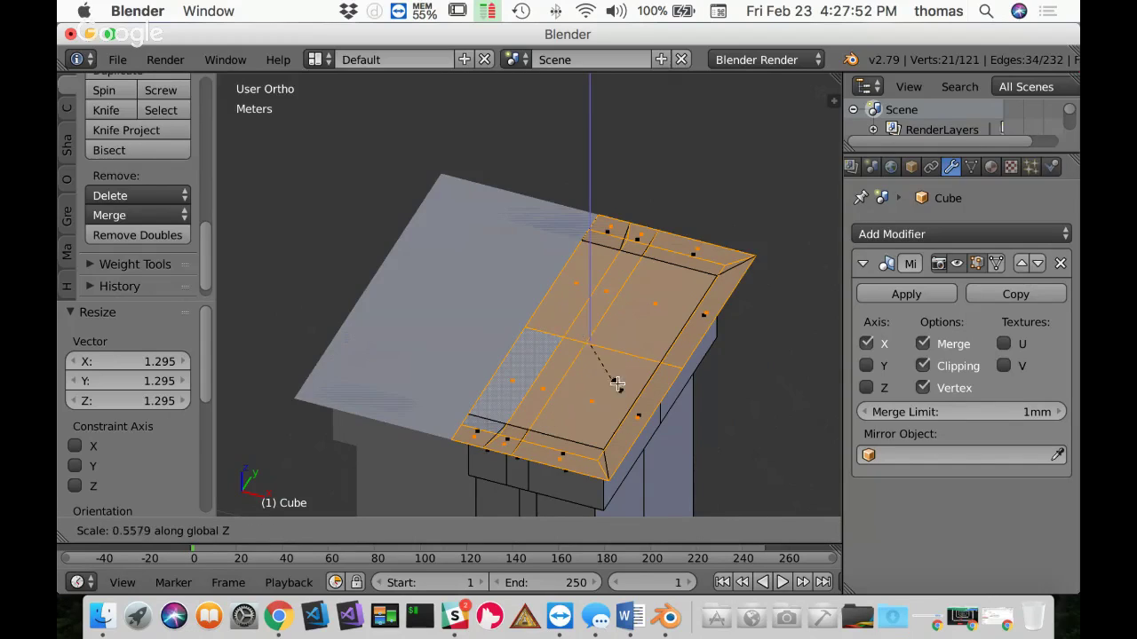
key("y")
key("Escape")
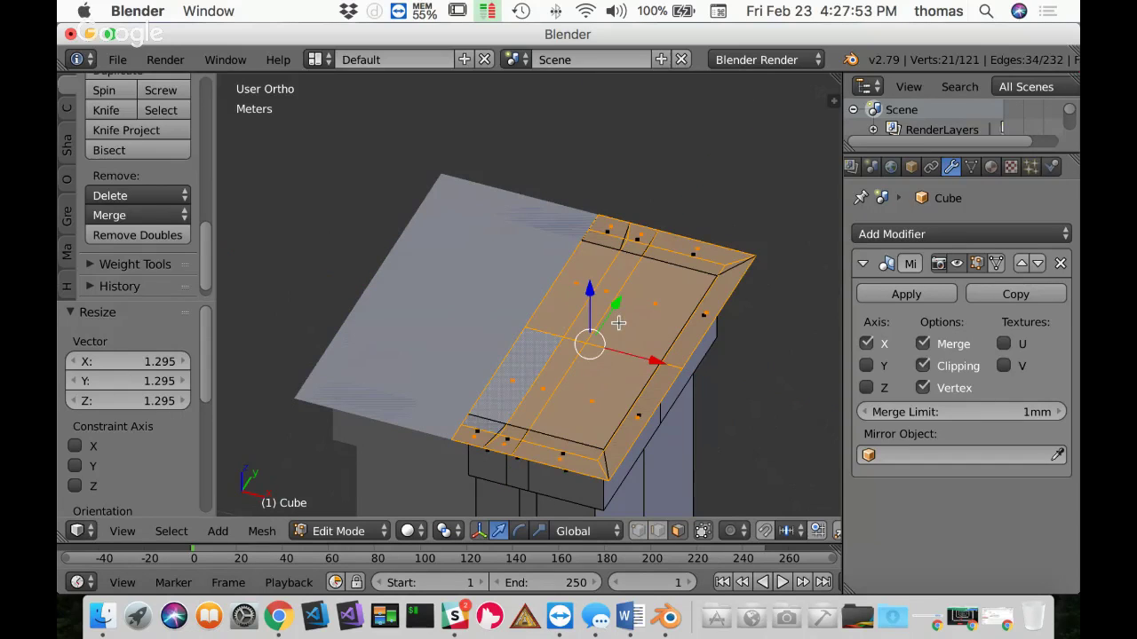
middle_click_drag(678, 346, 655, 291)
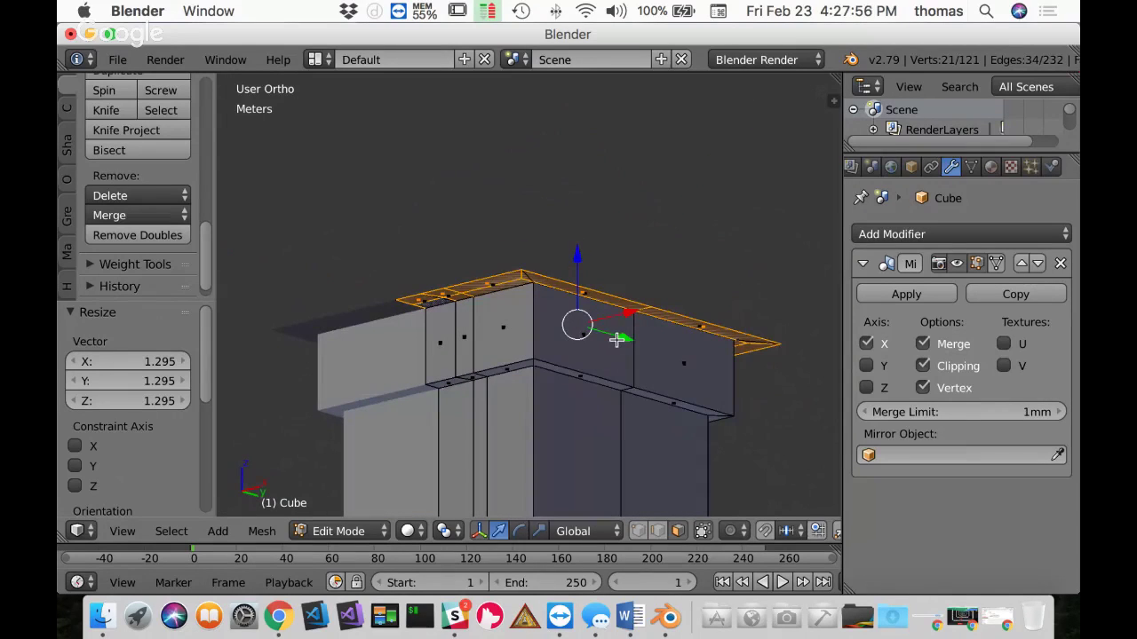
Step: Extrude the overhang faces again in place and scale them along Z
key("e")
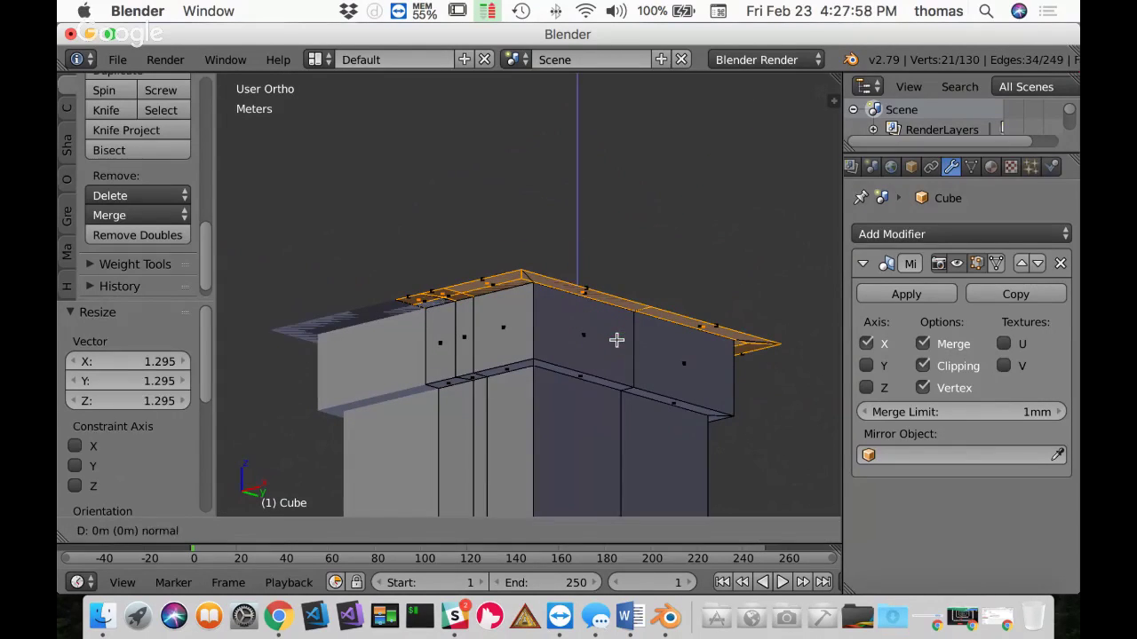
right_click(617, 340)
key("s")
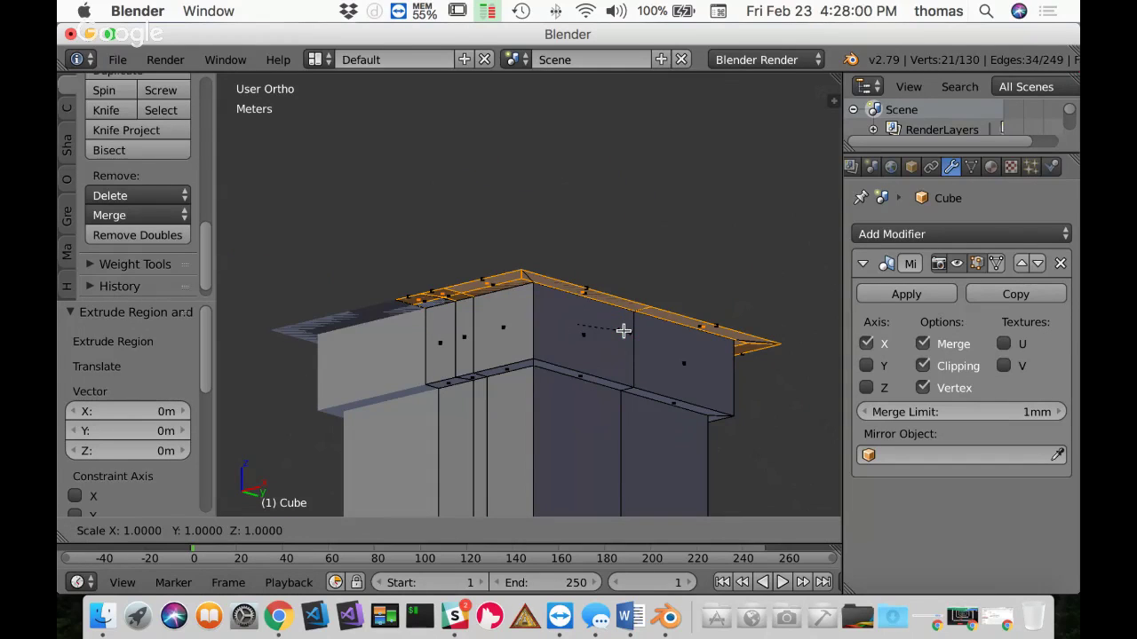
key("z")
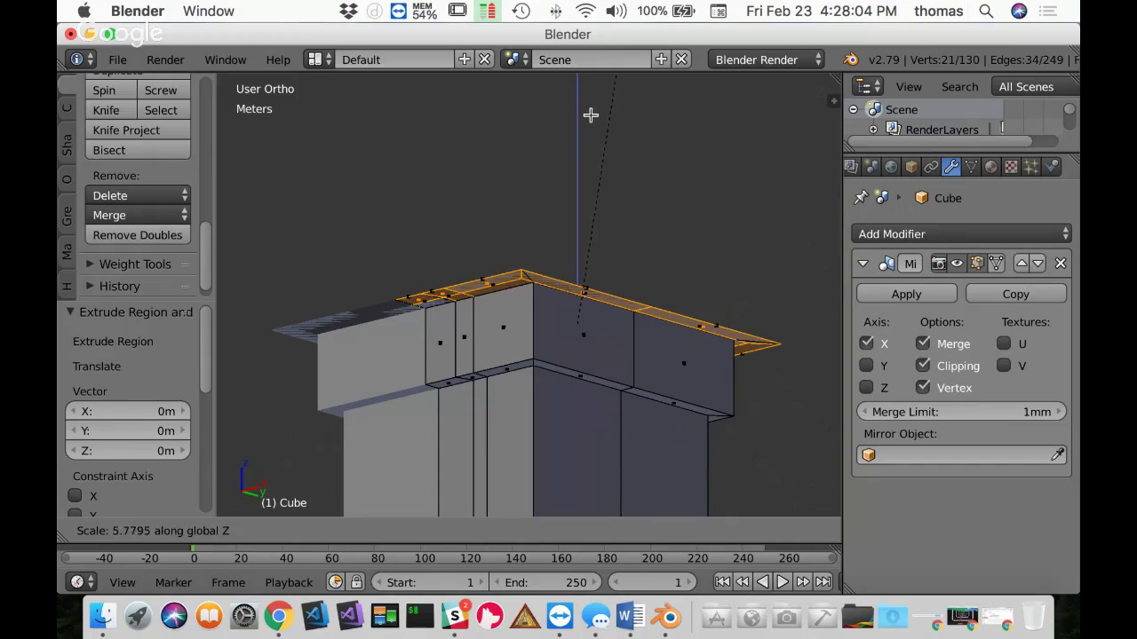
left_click(568, 222)
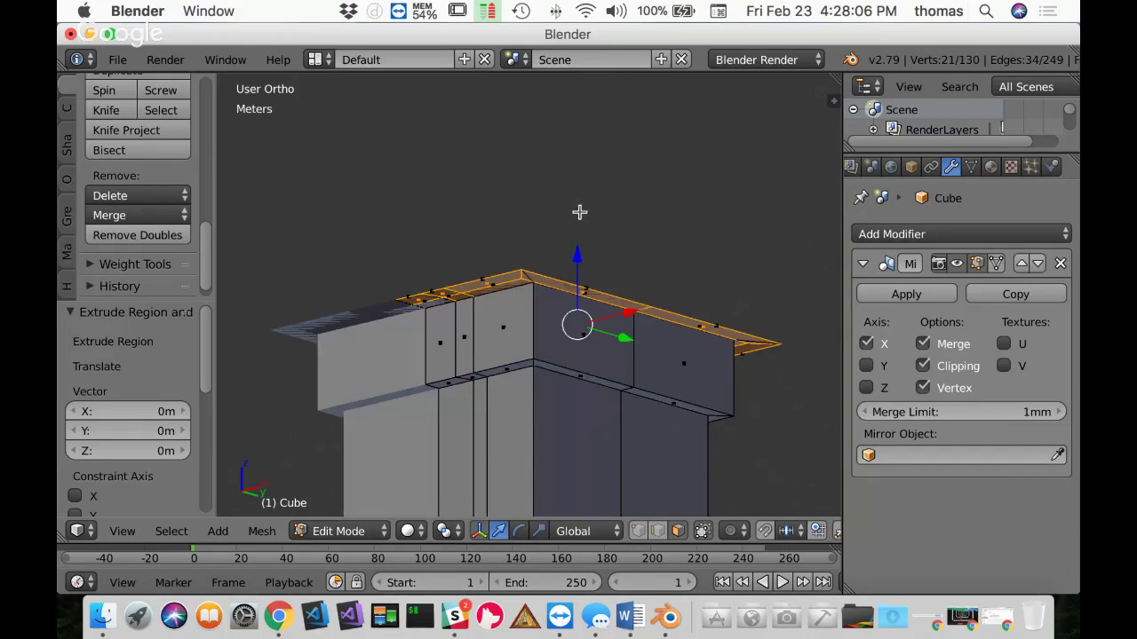
middle_click_drag(578, 211, 597, 285)
Step: Raise the new top 31.9 cm and compare it to the reference in wireframe front view
key("g")
key("z")
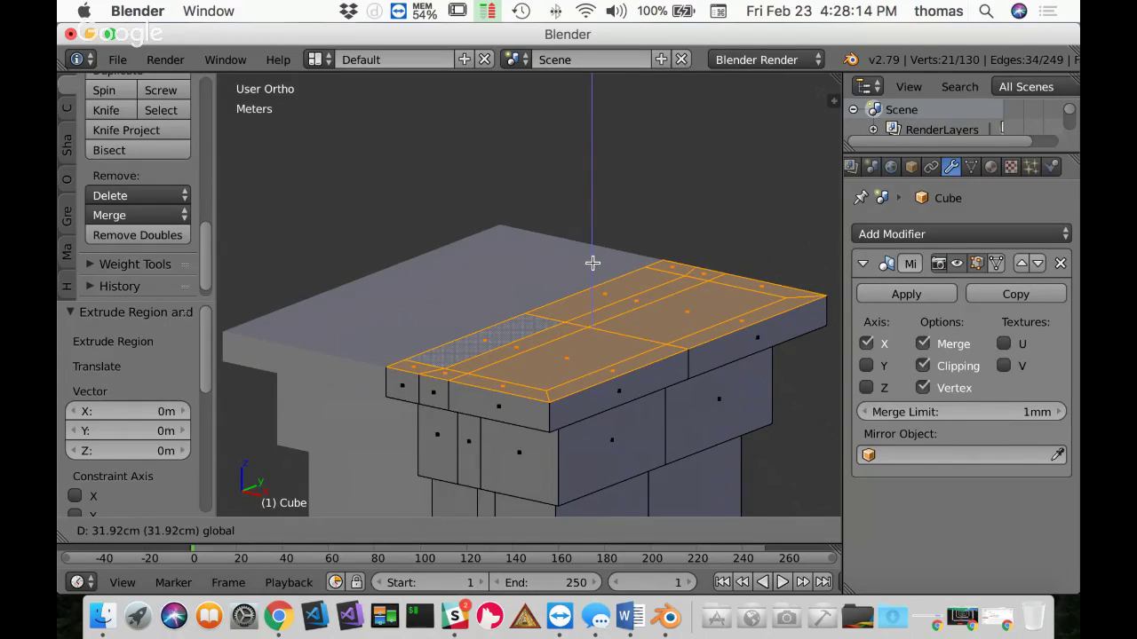
left_click(592, 263)
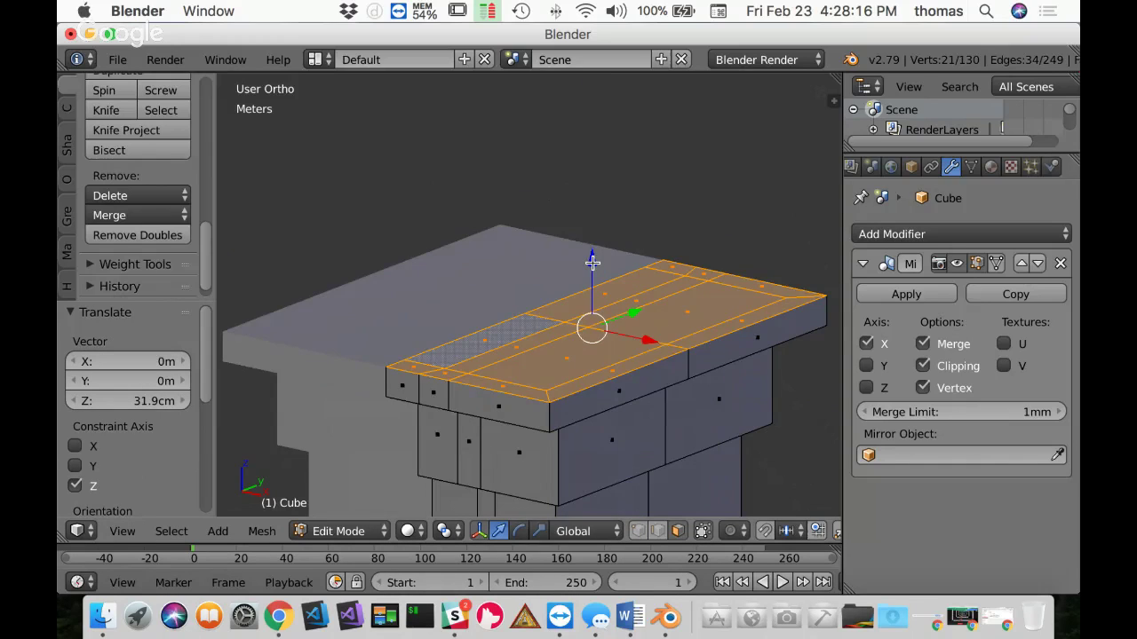
key("z")
key("KP_1")
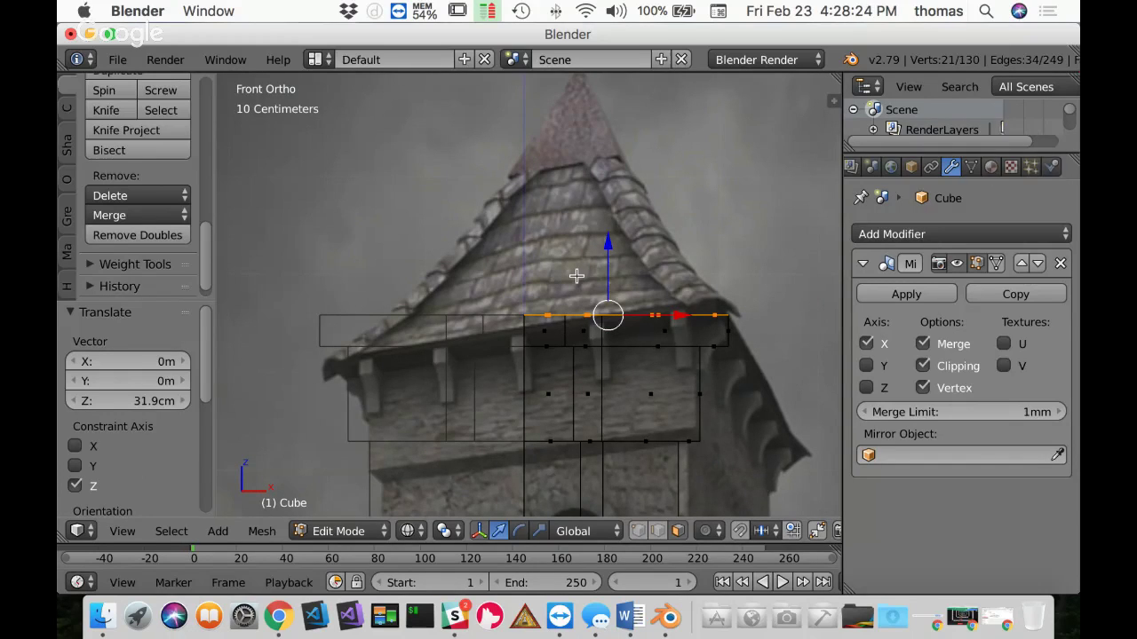
Step: Orbit to an angled wireframe view of the roof block and open the Mesh Select Mode popup
middle_click_drag(546, 246, 543, 287)
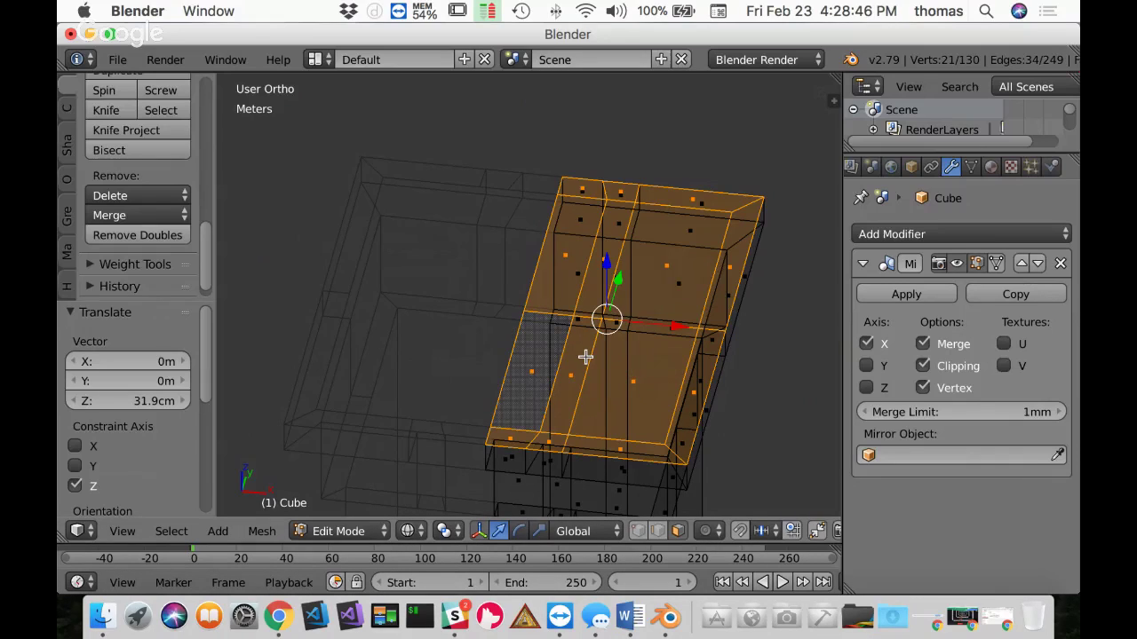
key("ctrl+Tab")
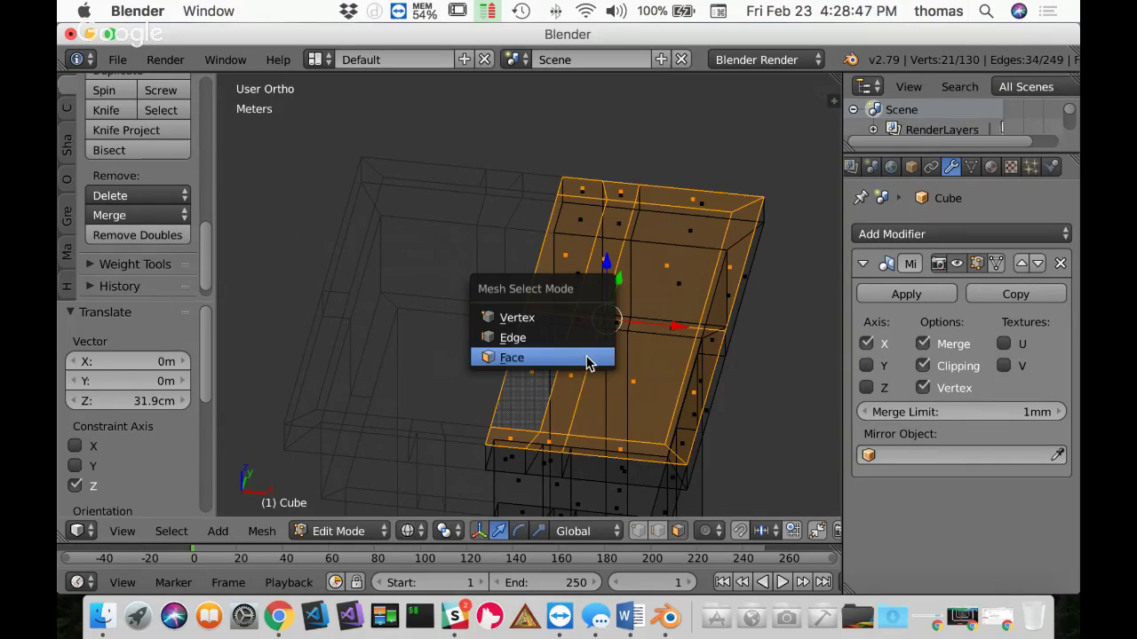
Step: Switch to Vertex select, pick the top face's centre vertex, and return to solid shading
left_click(525, 321)
left_click(524, 311)
middle_click_drag(523, 311, 565, 317)
key("z")
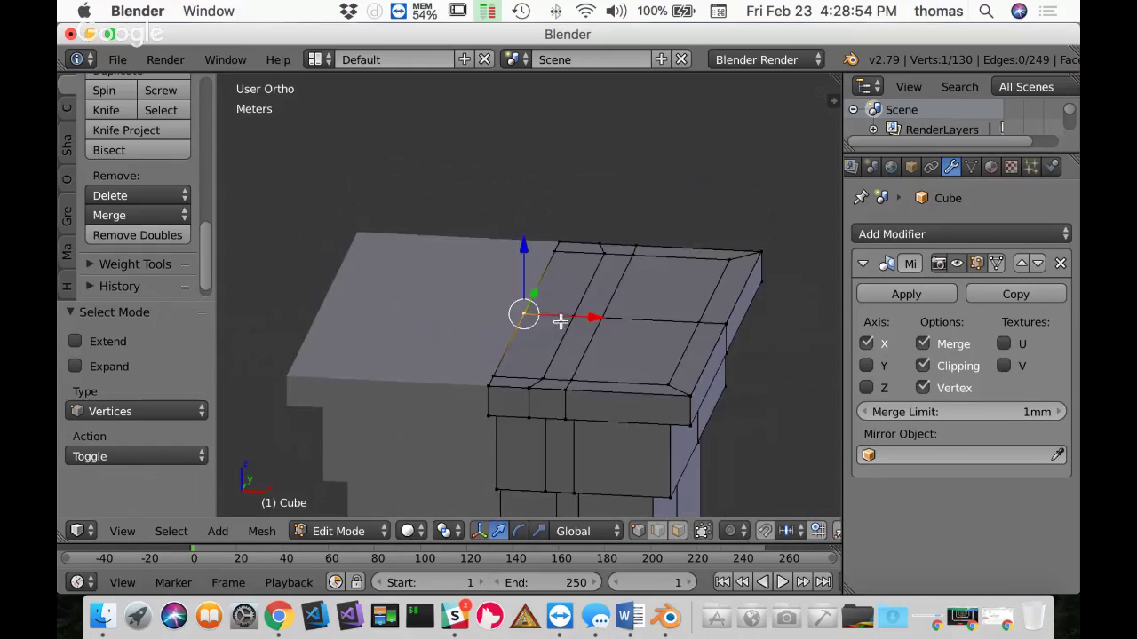
Step: Enable proportional editing from the viewport header
middle_click_drag(652, 335, 640, 335)
scroll(640, 335, "down", 1)
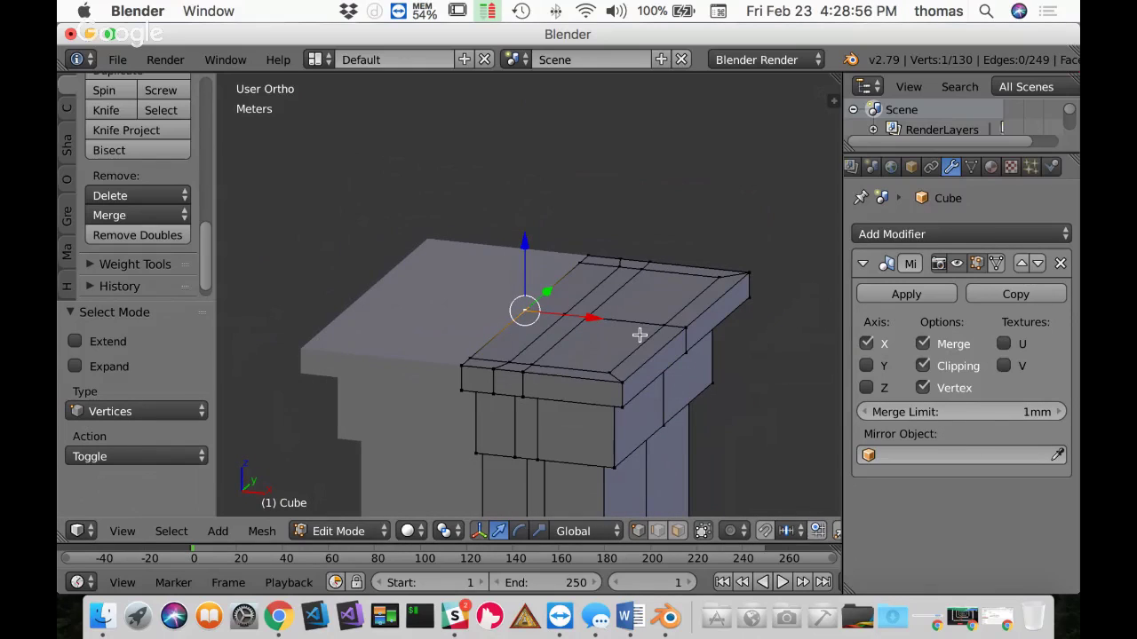
left_click(730, 531)
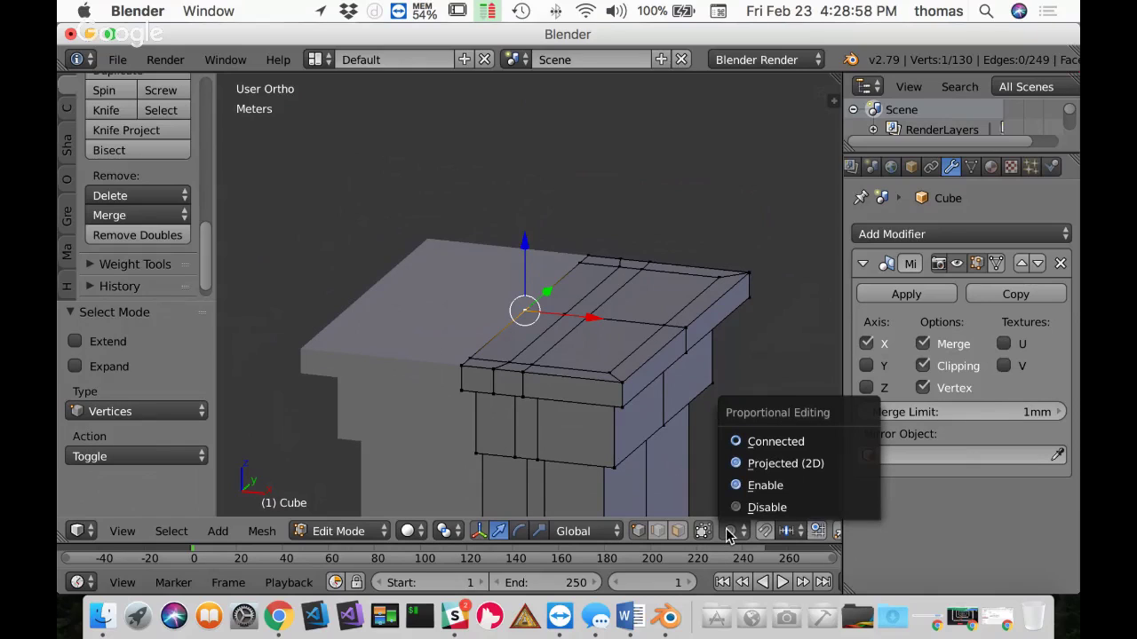
left_click(750, 486)
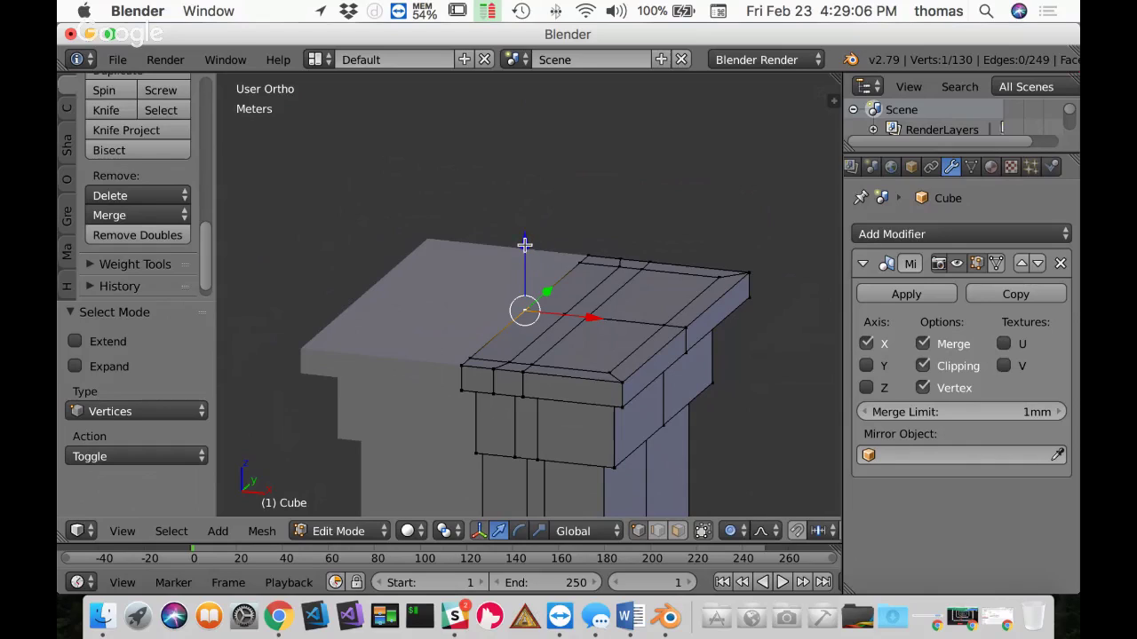
left_click_drag(525, 243, 526, 240)
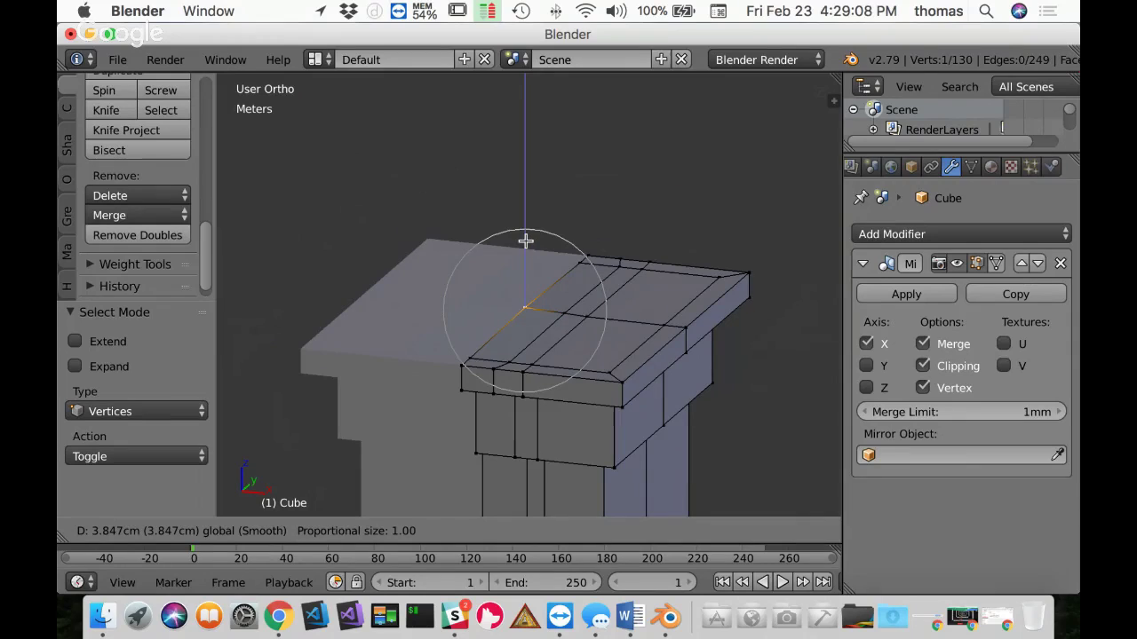
scroll(526, 240, "down", 4)
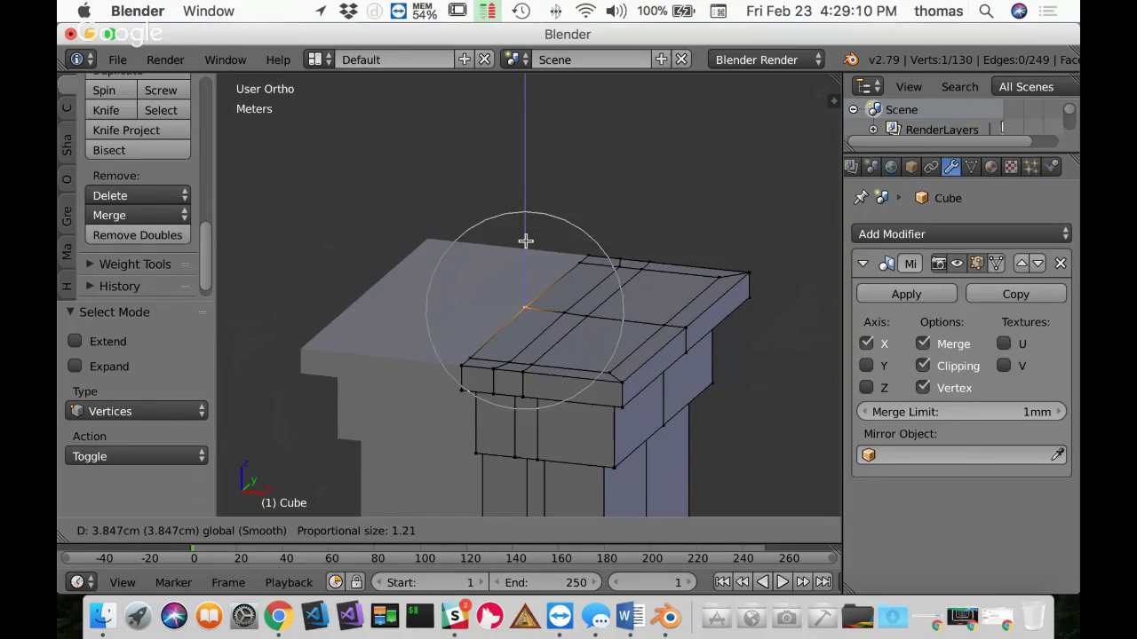
scroll(528, 241, "down", 2)
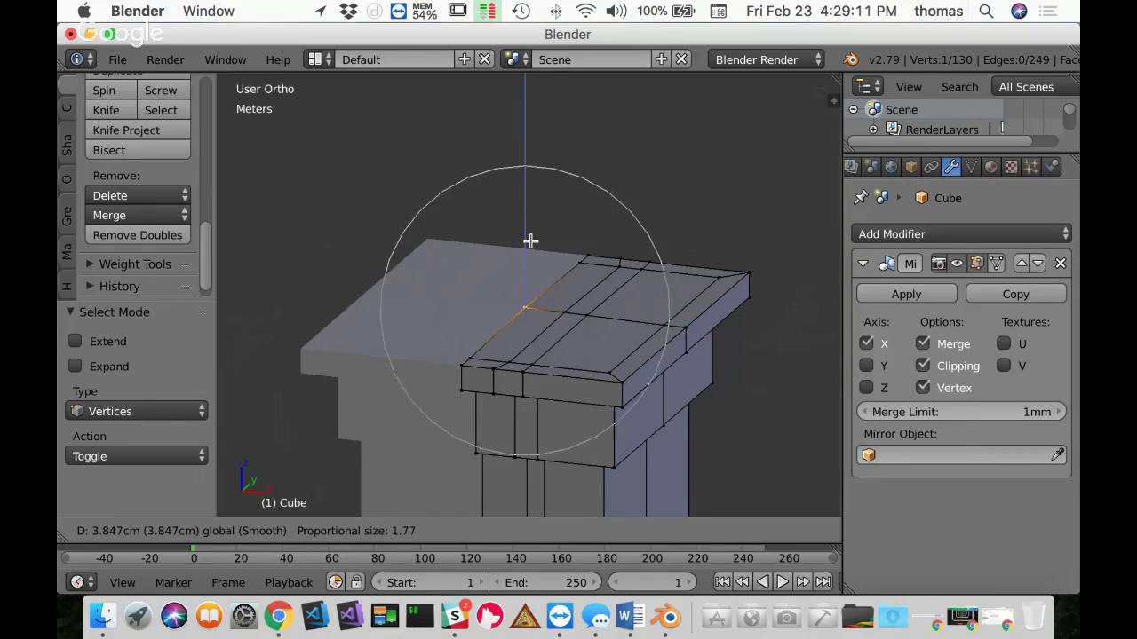
scroll(531, 240, "down", 4)
scroll(535, 238, "down", 1)
scroll(536, 238, "up", 1)
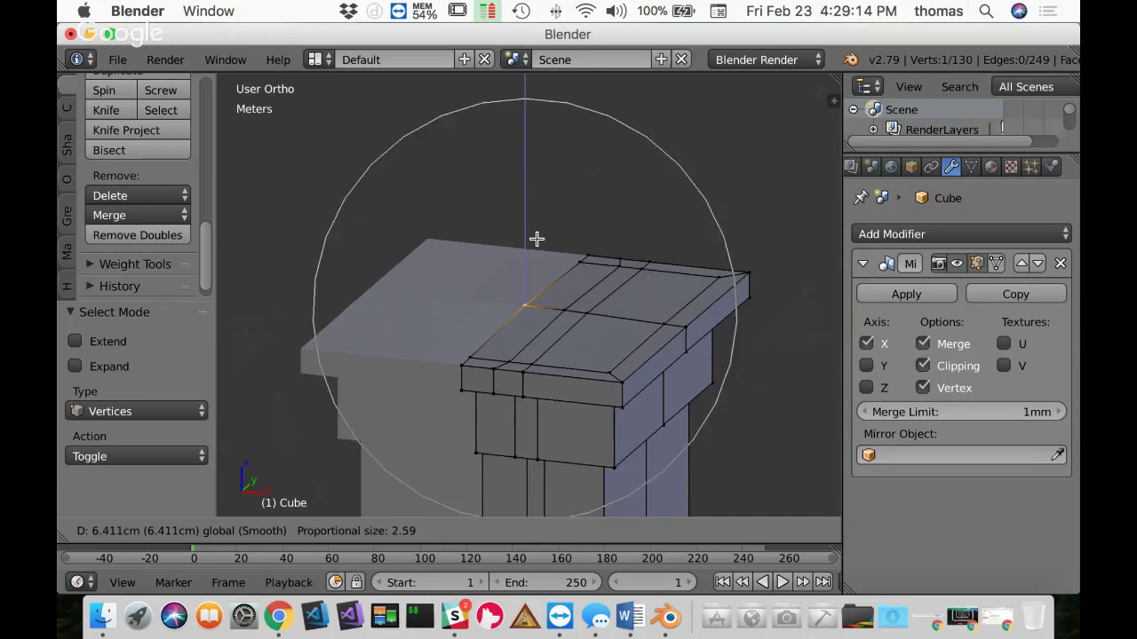
scroll(536, 239, "down", 1)
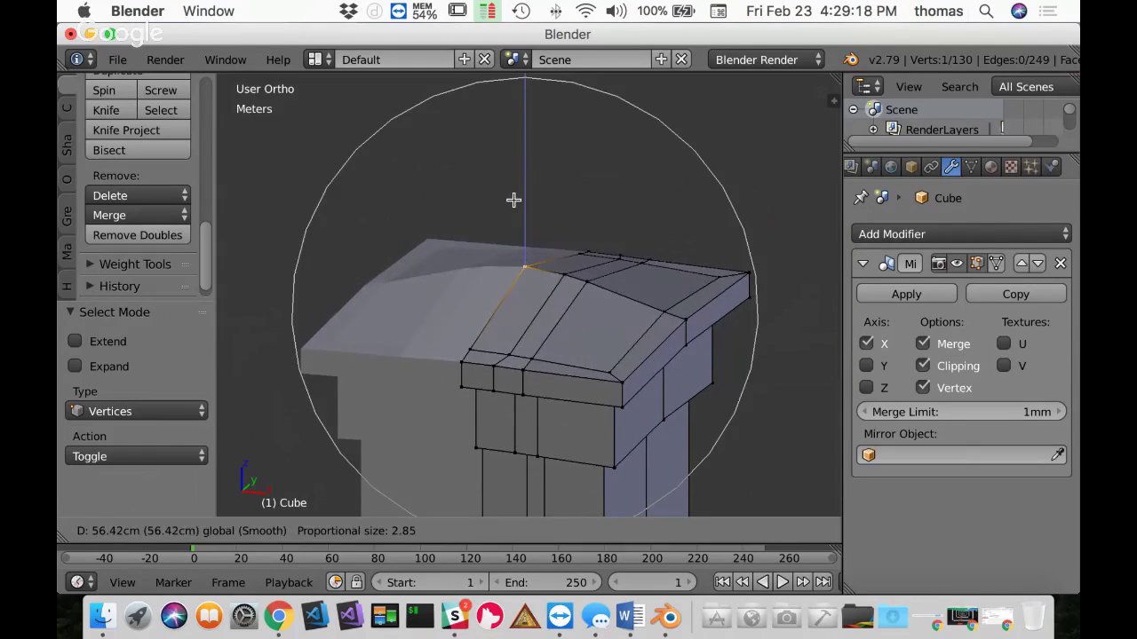
scroll(514, 203, "up", 10)
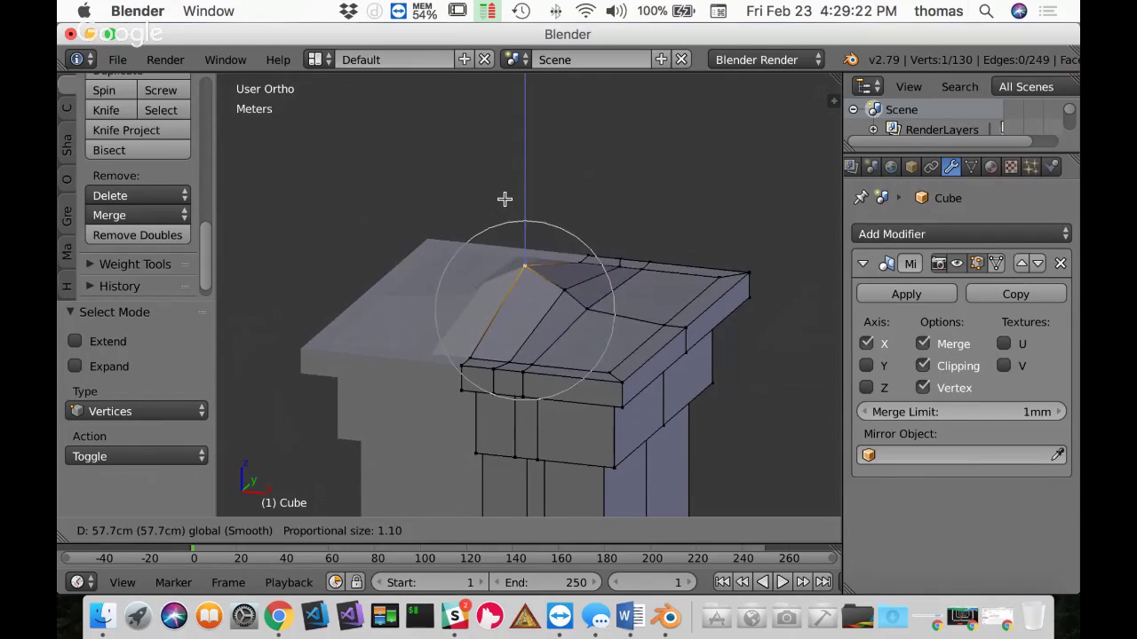
scroll(505, 198, "down", 9)
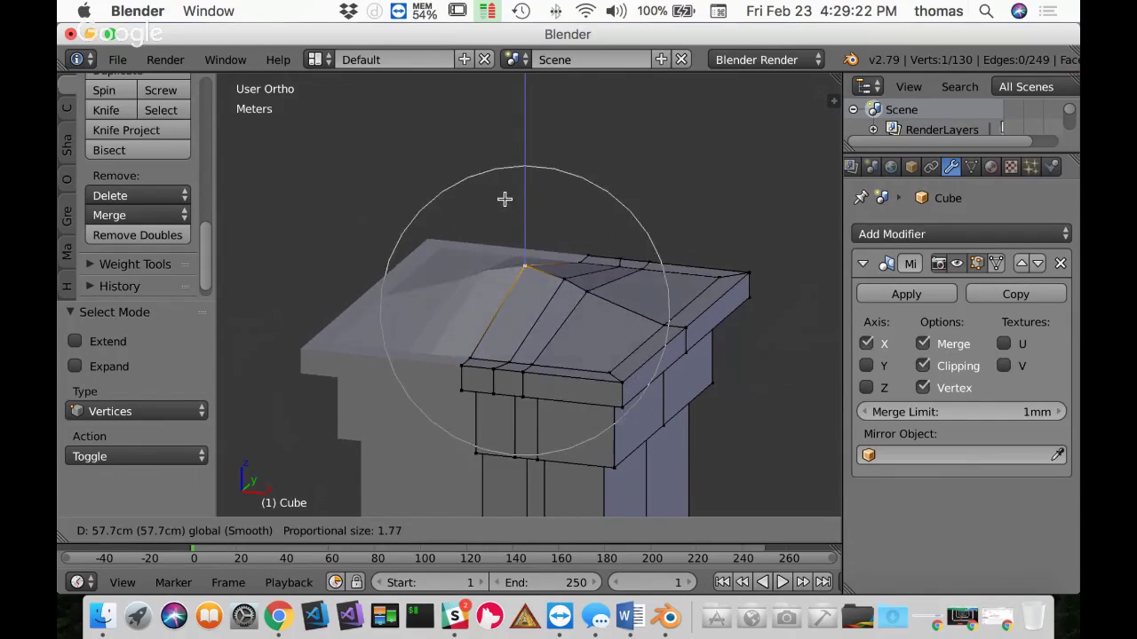
left_click(500, 148)
key("ctrl+z")
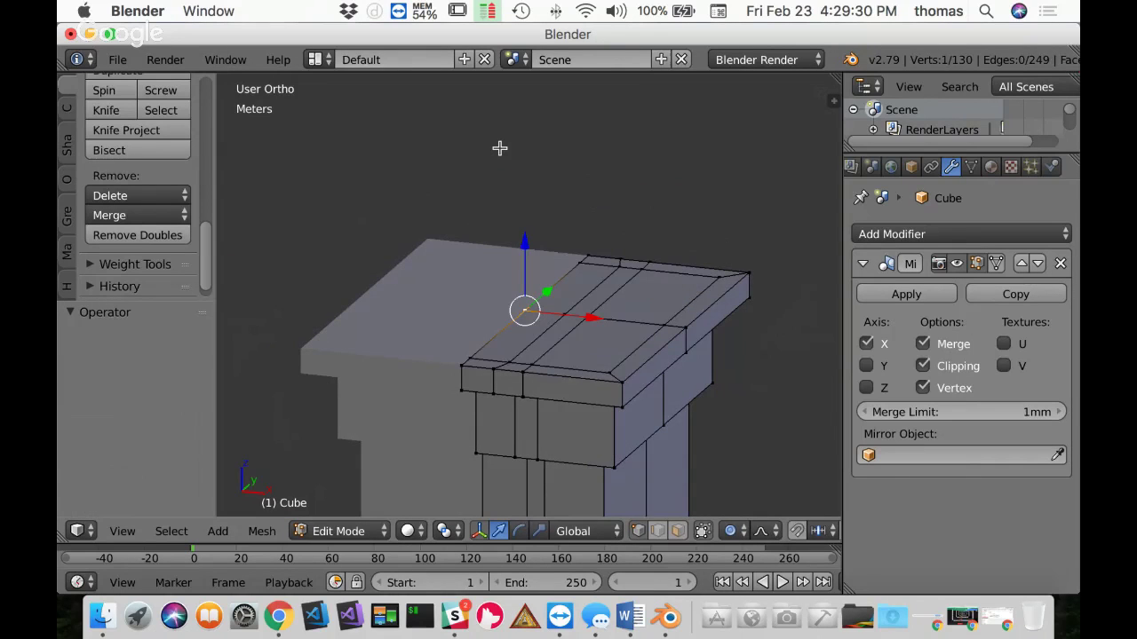
Step: In front view, lift the top centre vertex with proportional falloff into a pointed roof peak
key("KP_1")
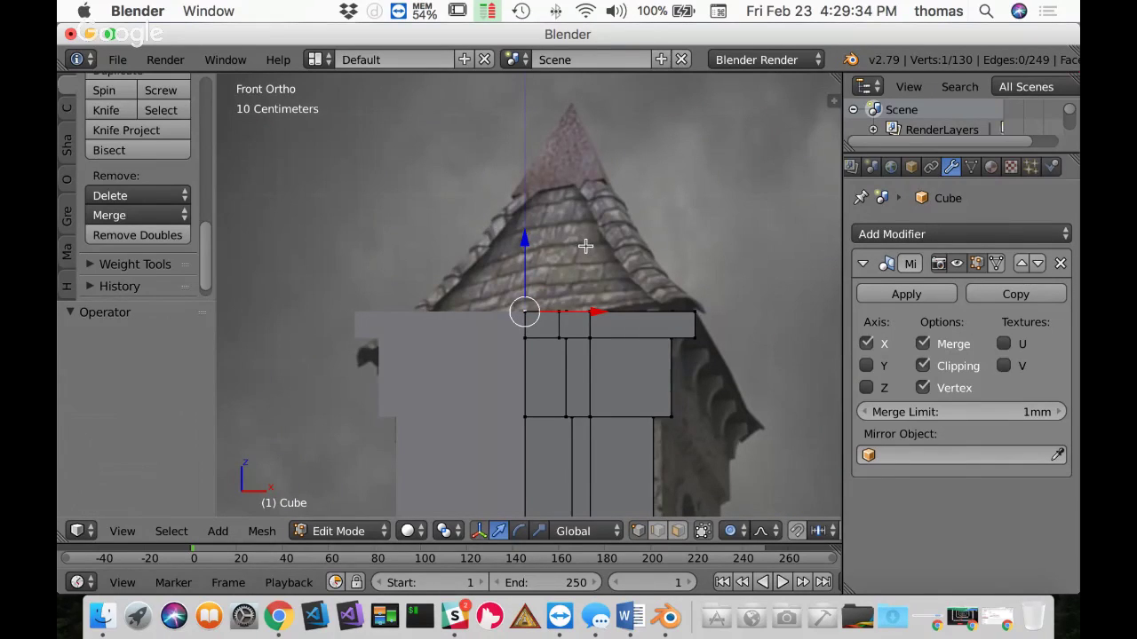
key("g")
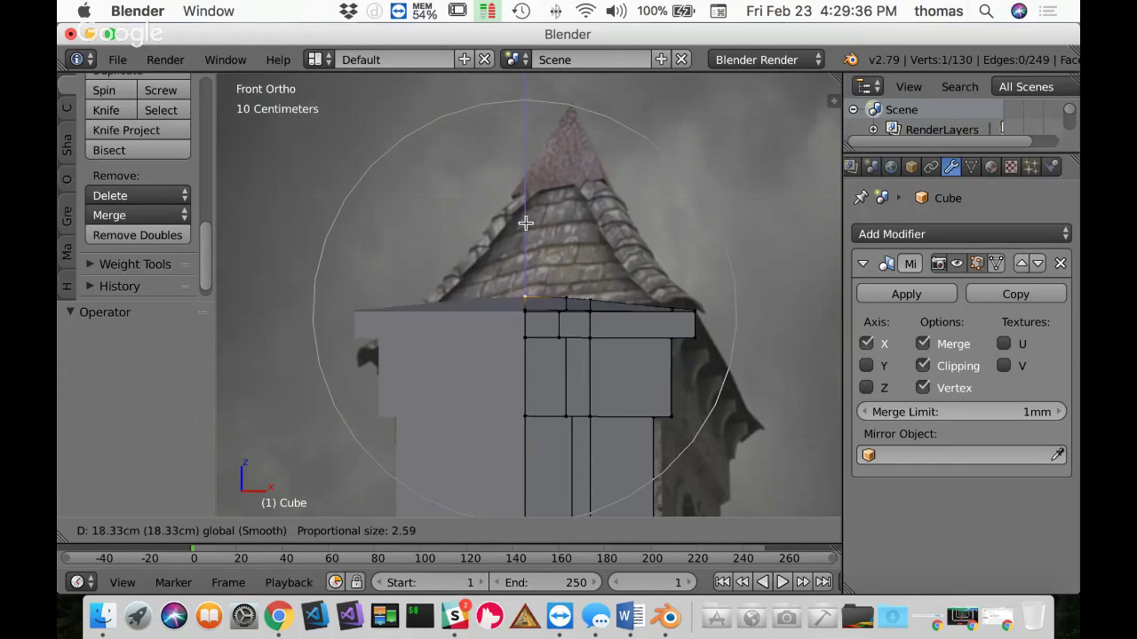
scroll(531, 169, "down", 1)
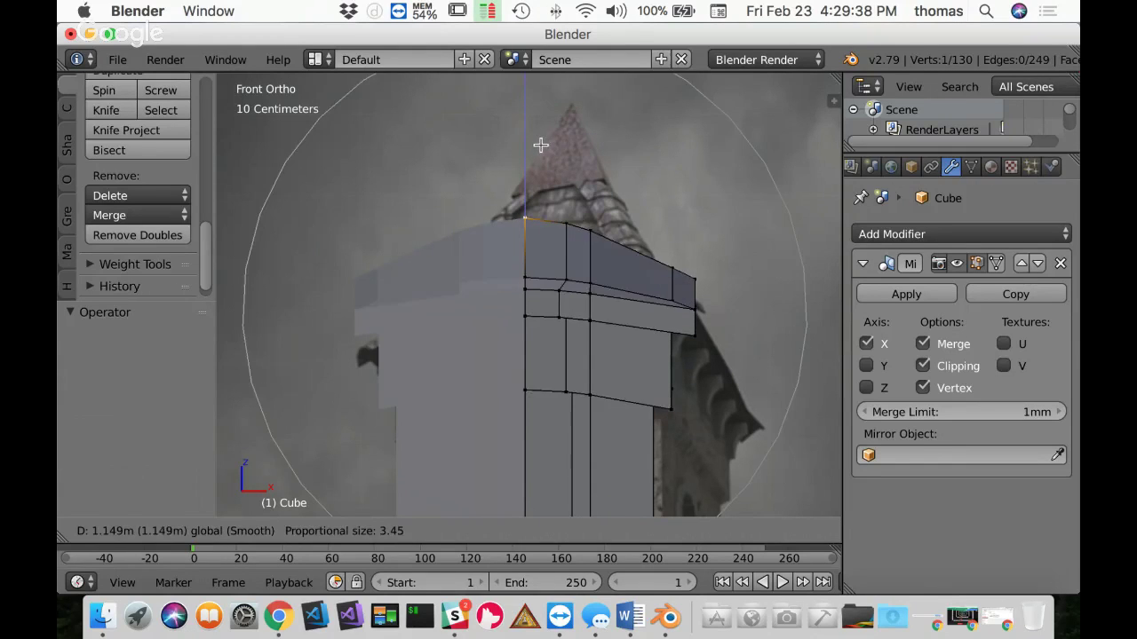
scroll(528, 151, "down", 3)
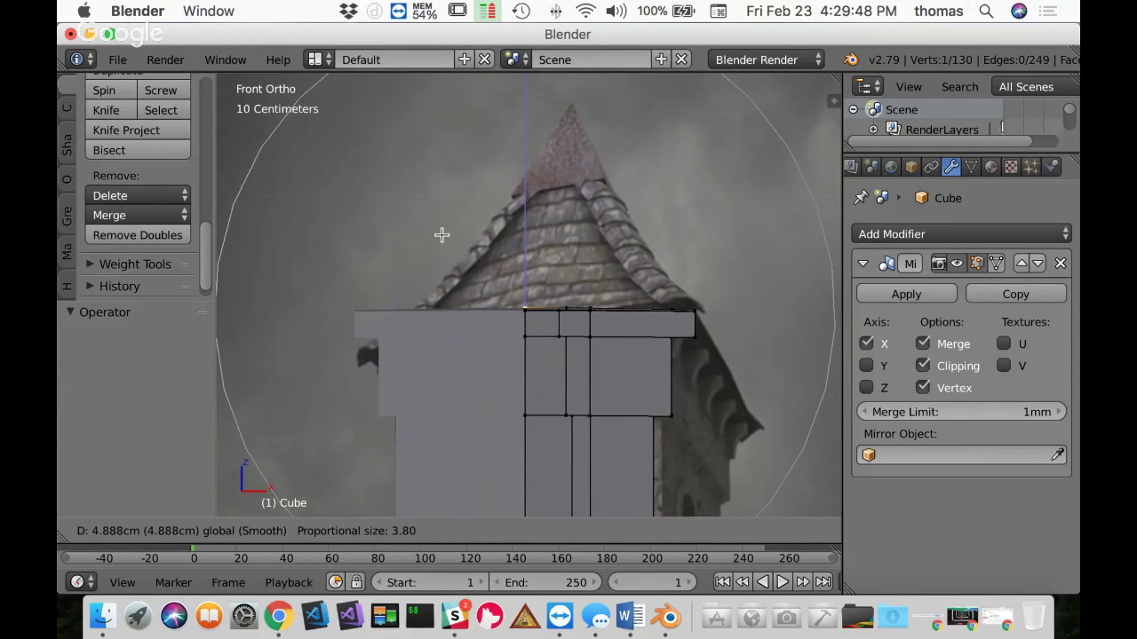
scroll(441, 235, "up", 7)
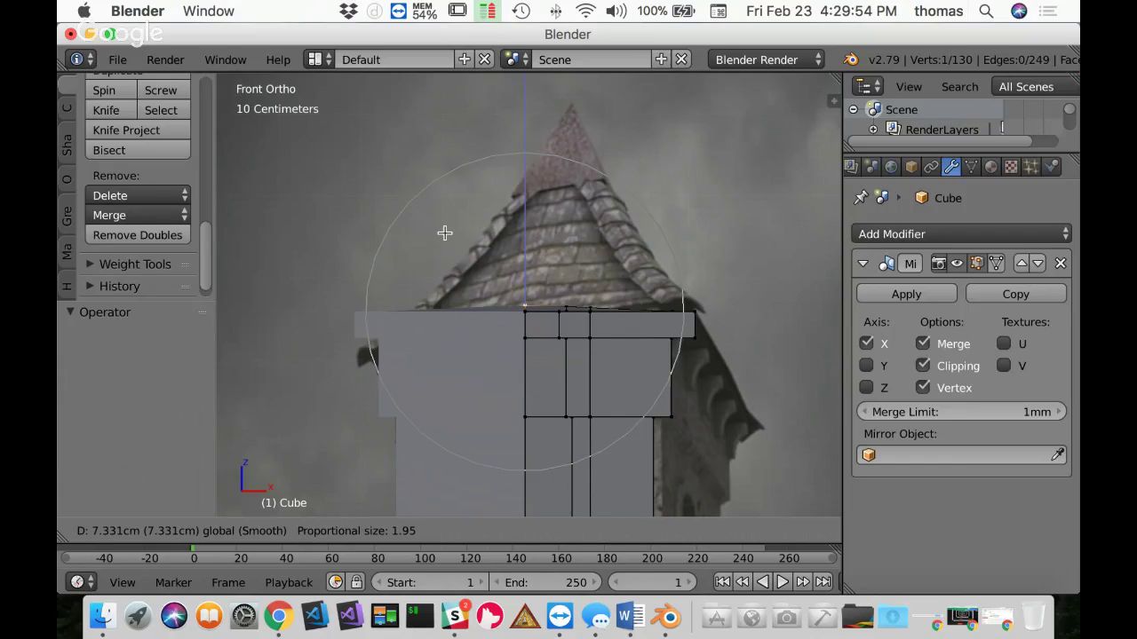
scroll(444, 233, "up", 2)
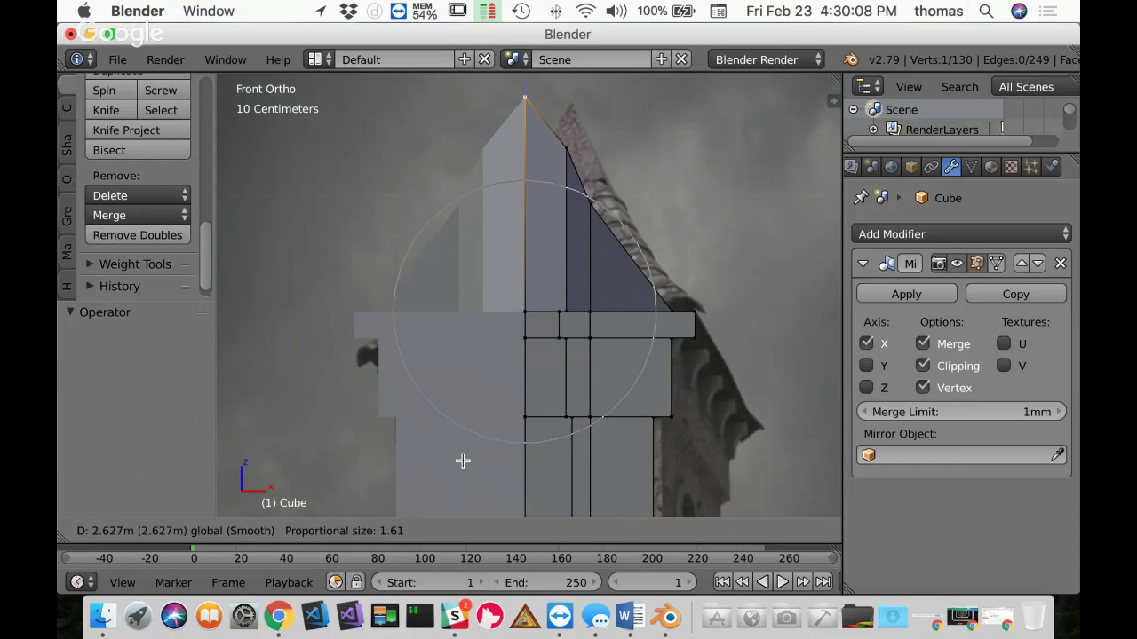
left_click(462, 460)
middle_click_drag(759, 373, 737, 399)
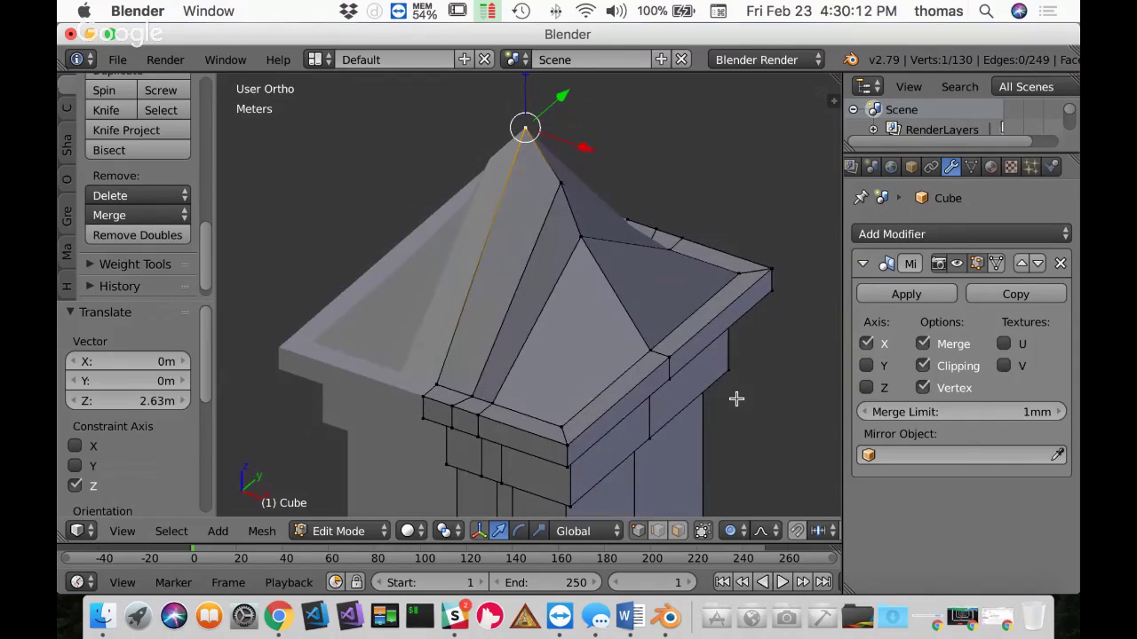
Step: Move a roof-edge vertex along Z, then undo that move
key("KP_1")
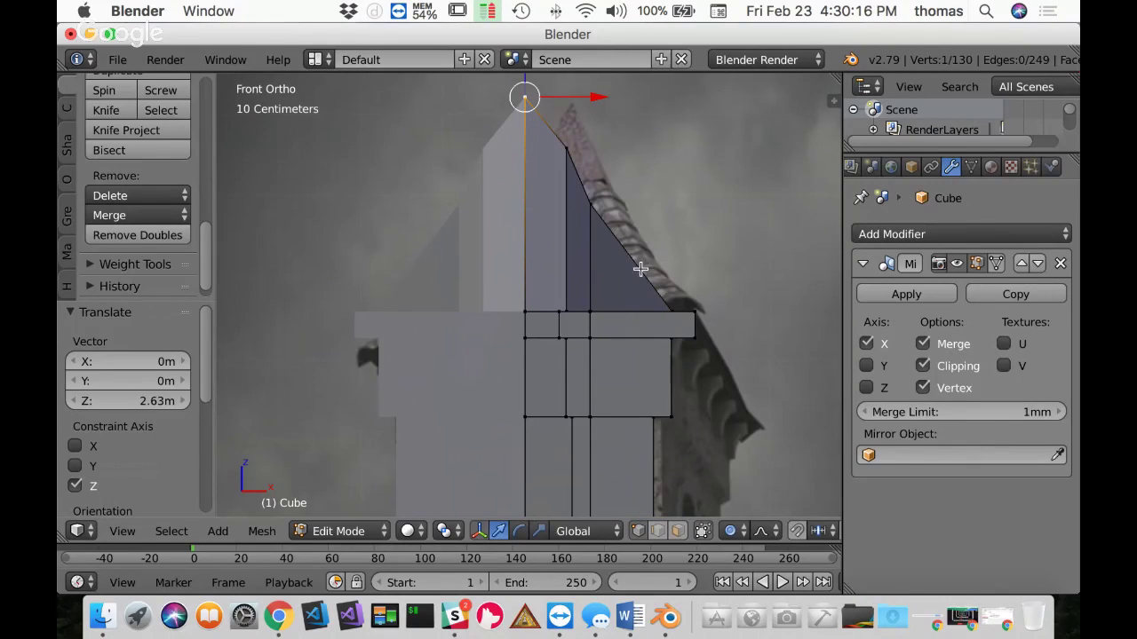
right_click(566, 148)
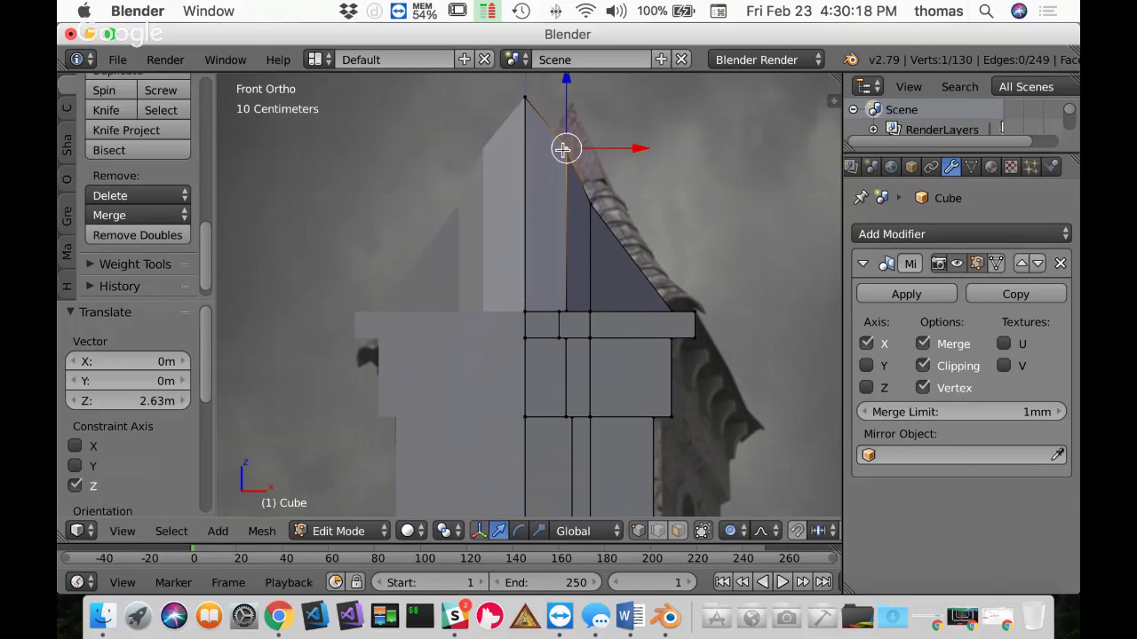
key("g")
key("z")
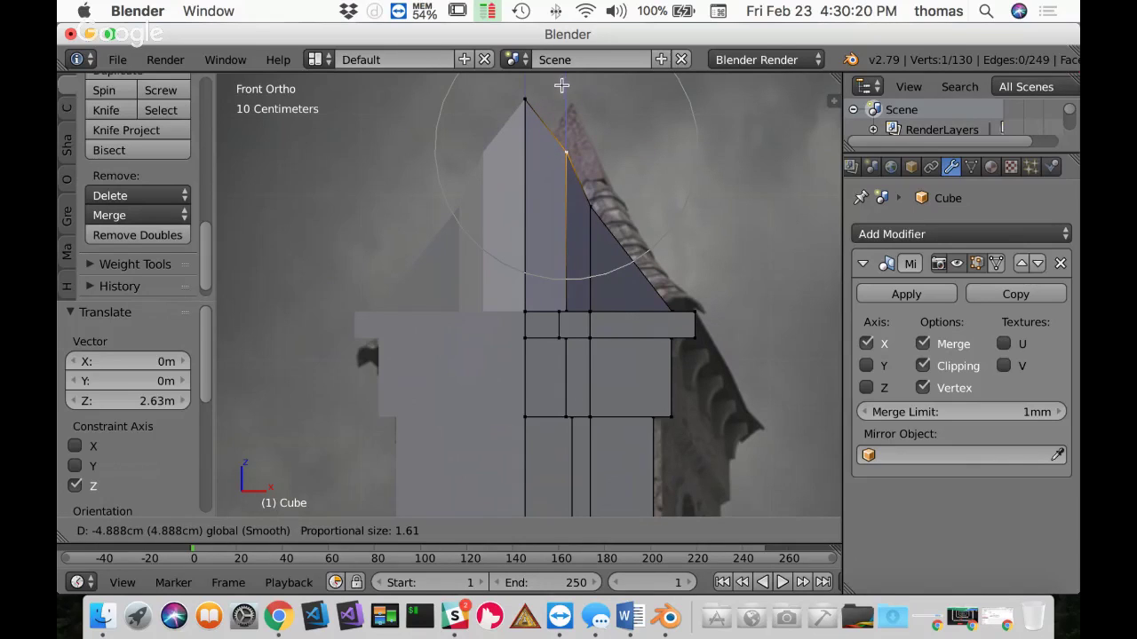
left_click(563, 92)
key("ctrl+z")
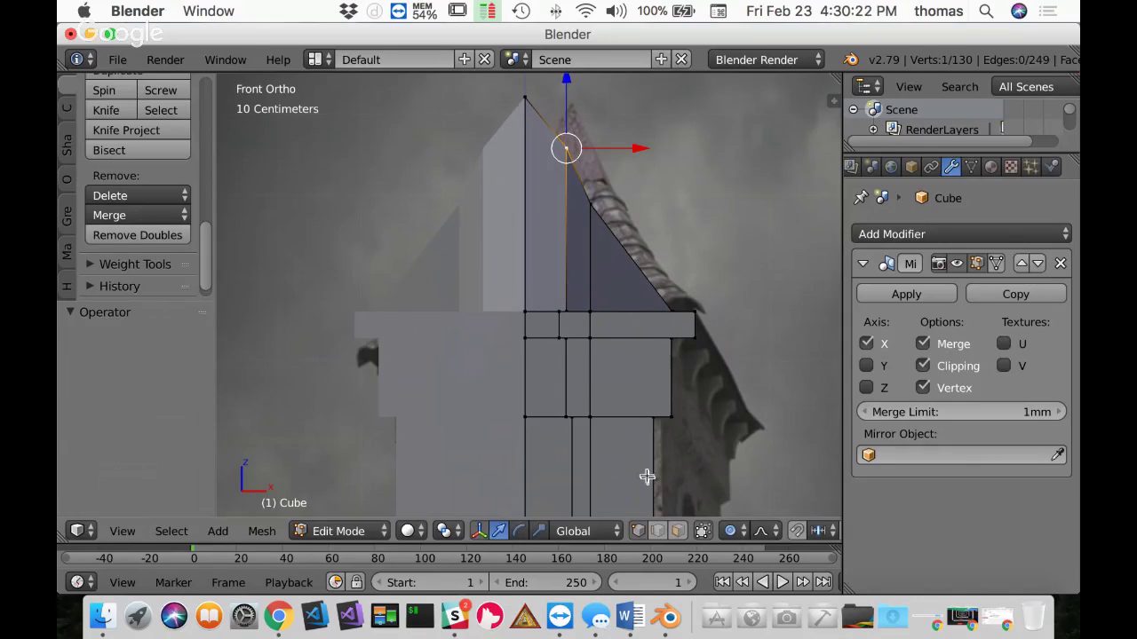
Step: Disable proportional editing and lower the roof-edge vertex 15.9 cm to follow the reference slope
left_click(730, 530)
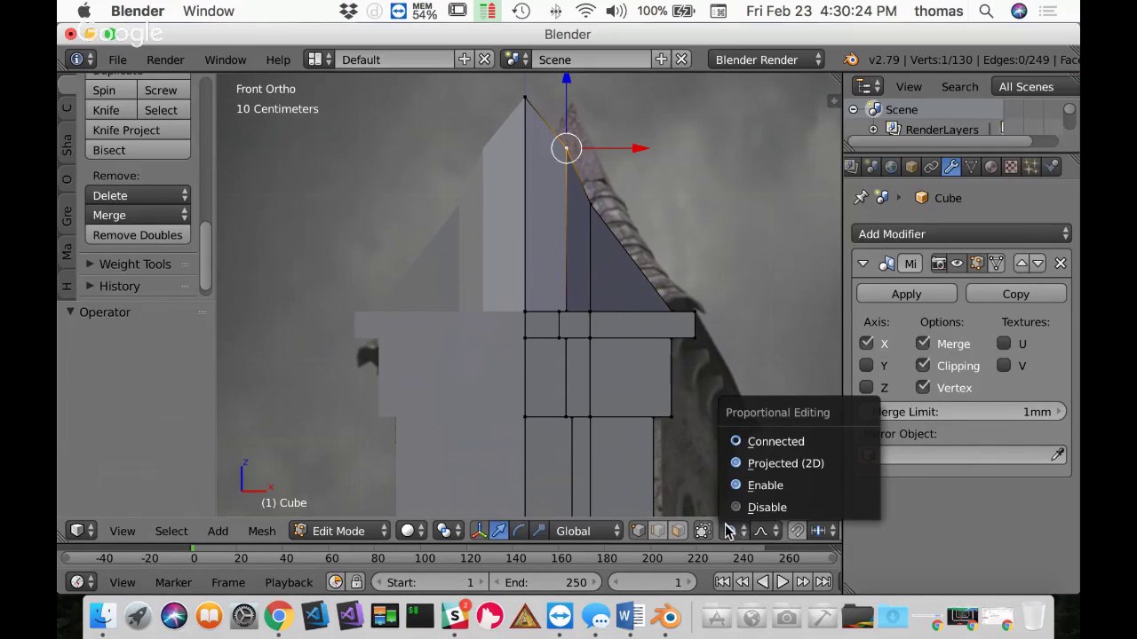
left_click(754, 507)
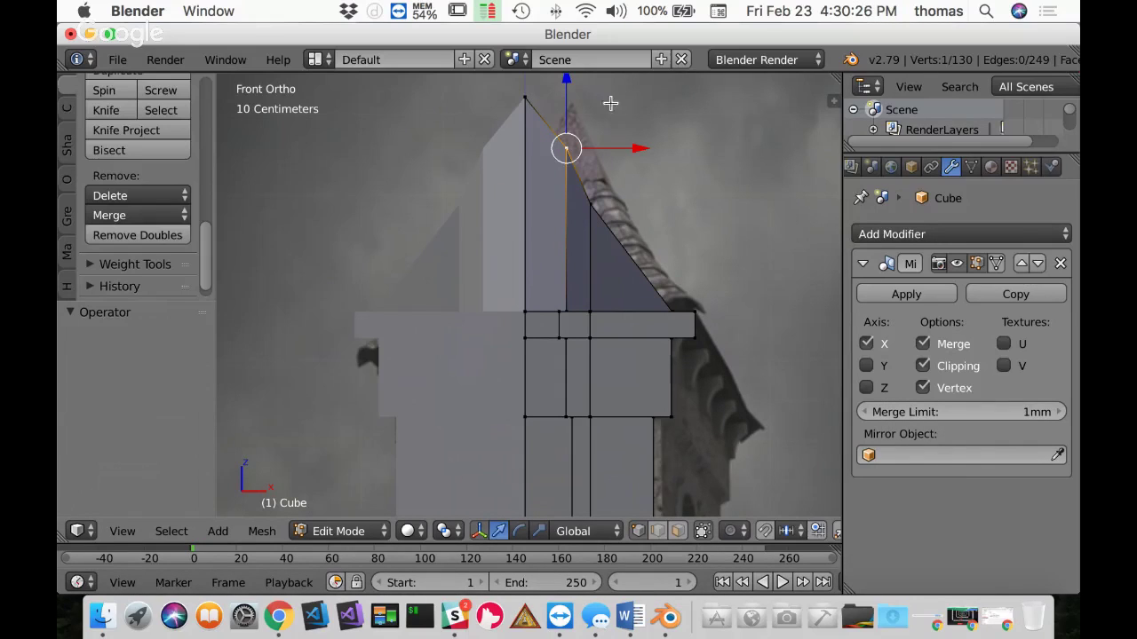
left_click_drag(566, 81, 587, 149)
right_click(589, 203)
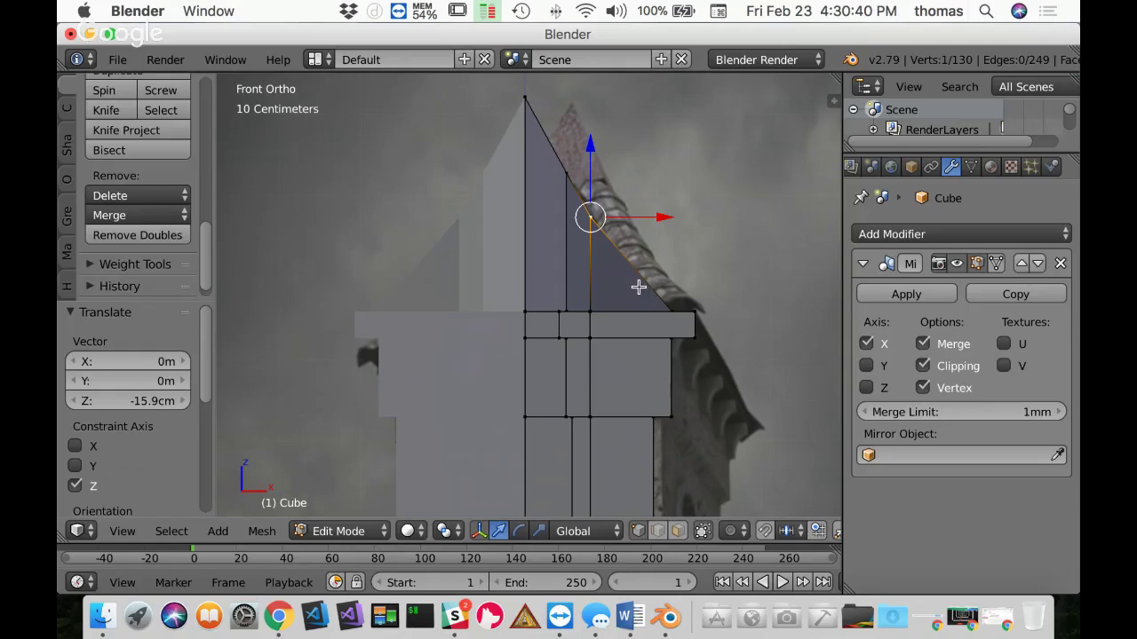
middle_click_drag(714, 284, 716, 358)
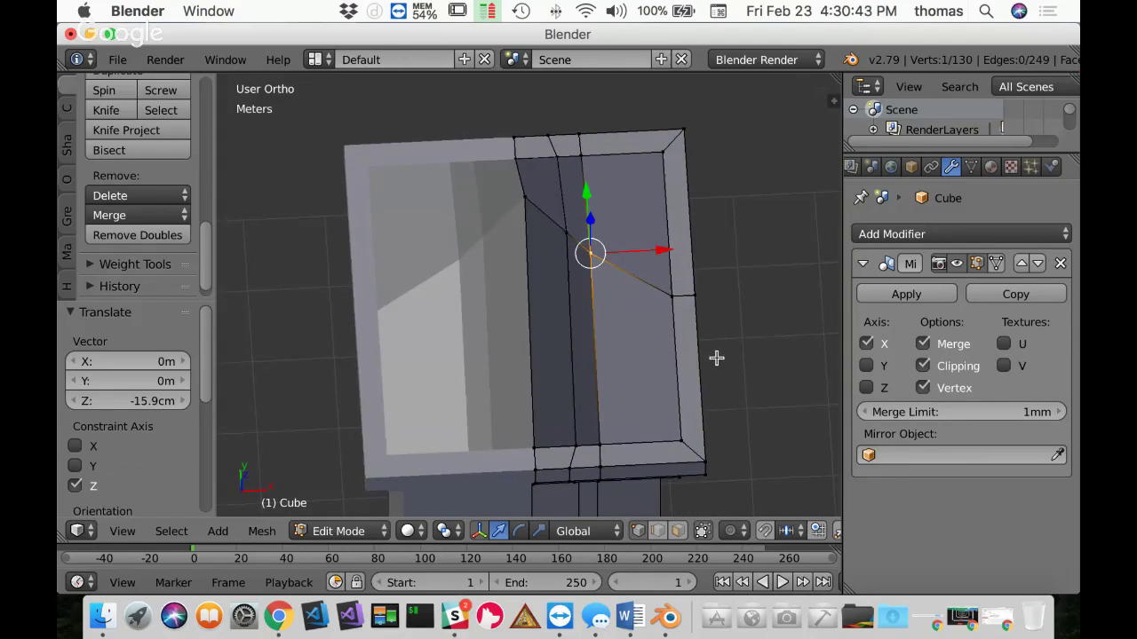
Step: Pull the roof's bottom-right corner, top-right corner and mid-right edge vertices outward
right_click(678, 440)
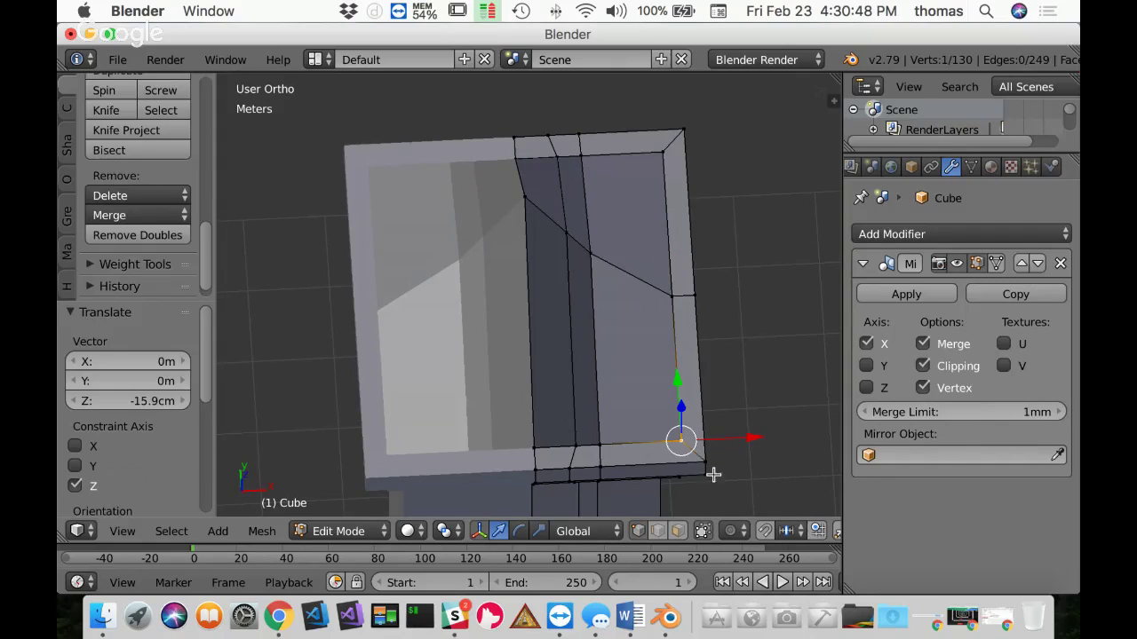
key("g")
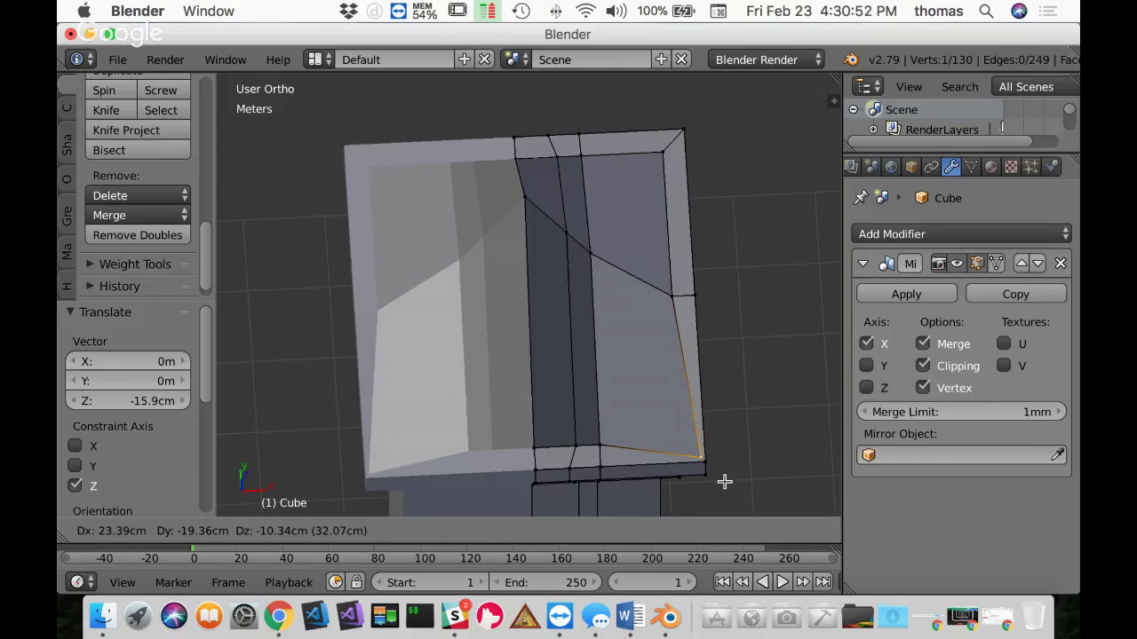
left_click(727, 461)
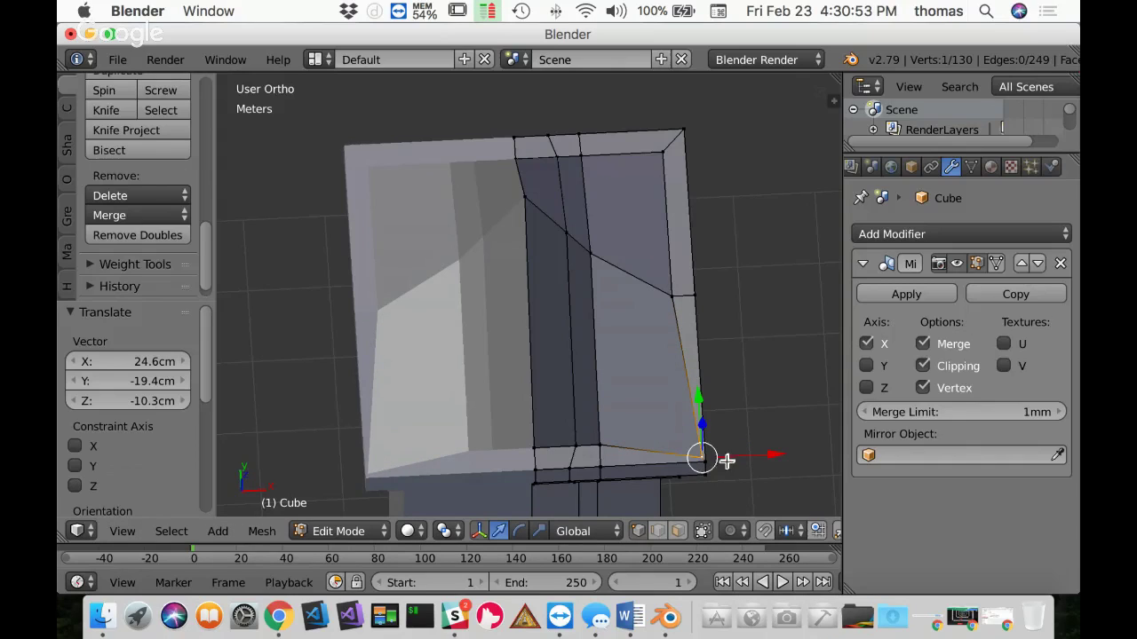
right_click(661, 151)
key("g")
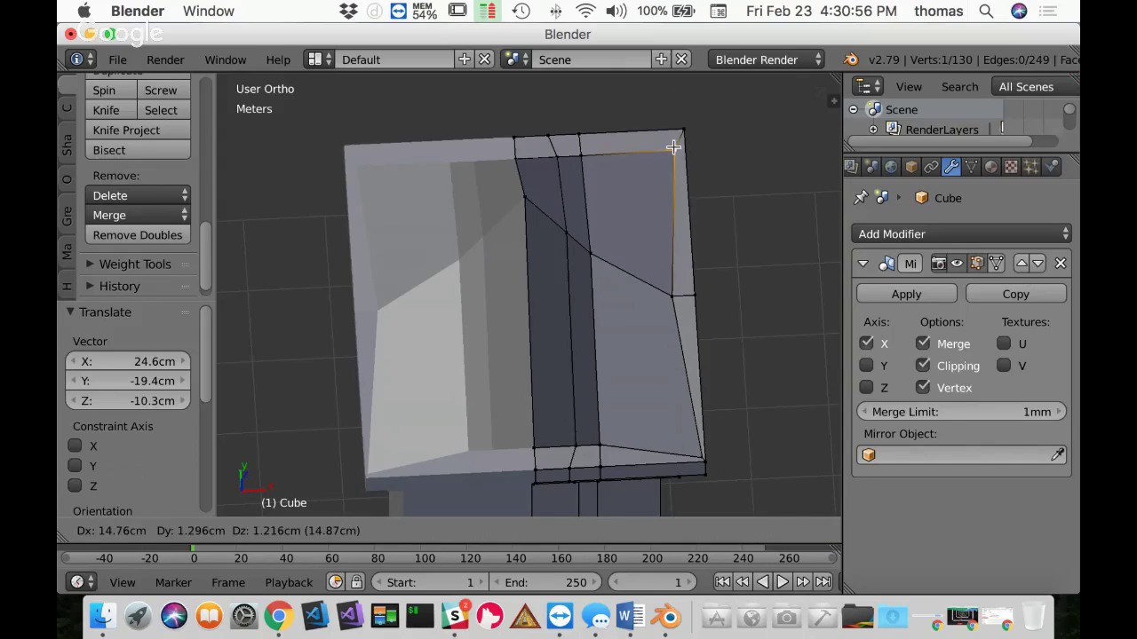
left_click(681, 131)
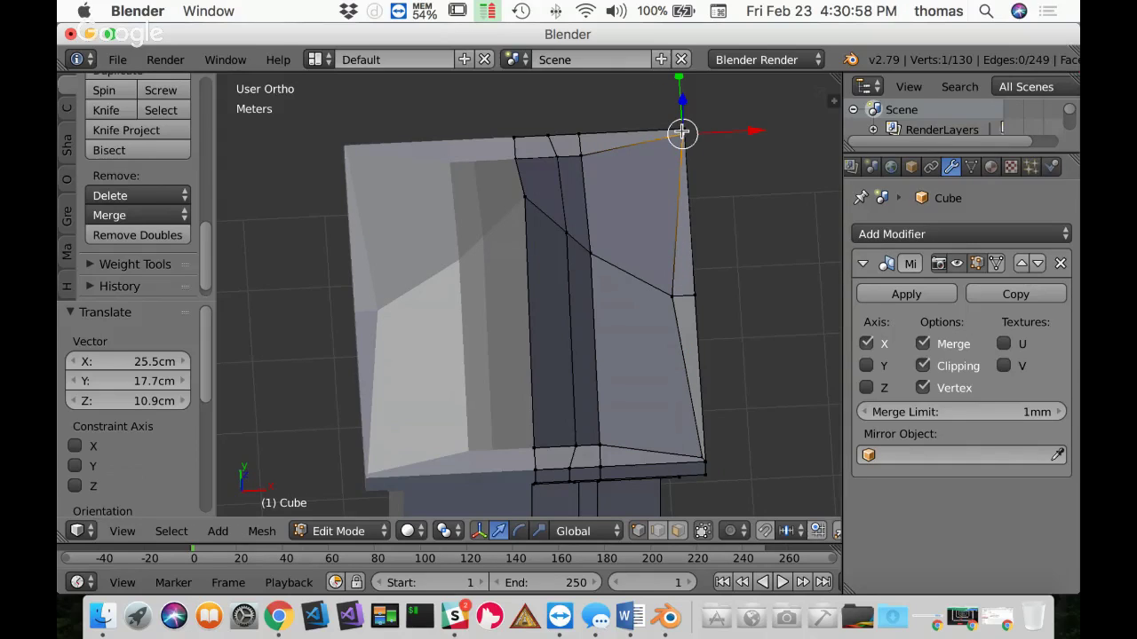
right_click(674, 297)
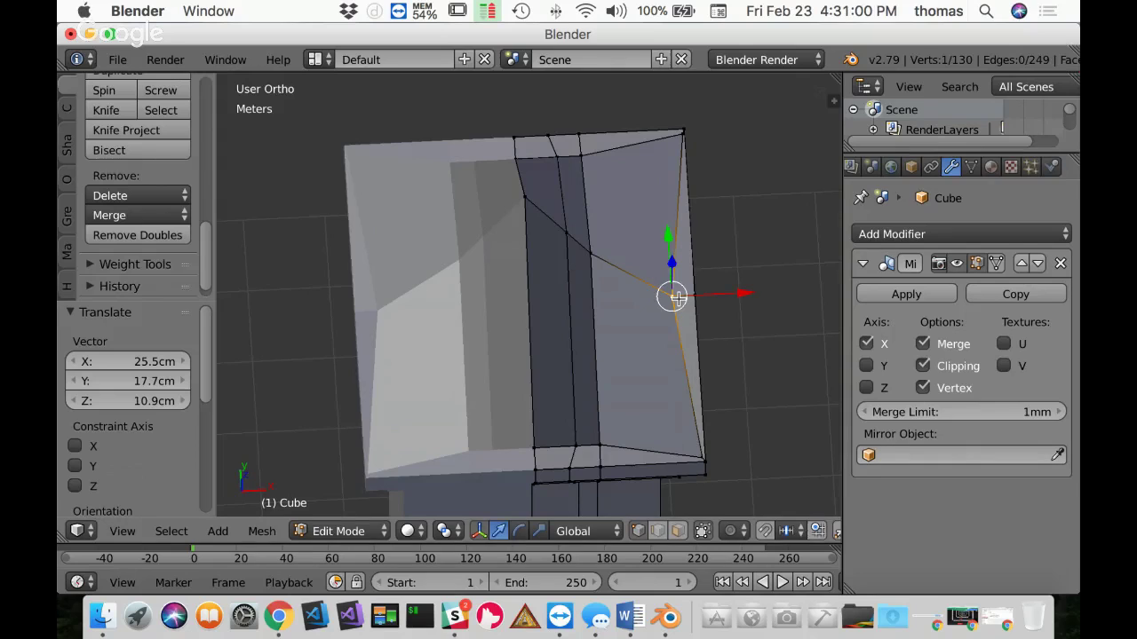
key("g")
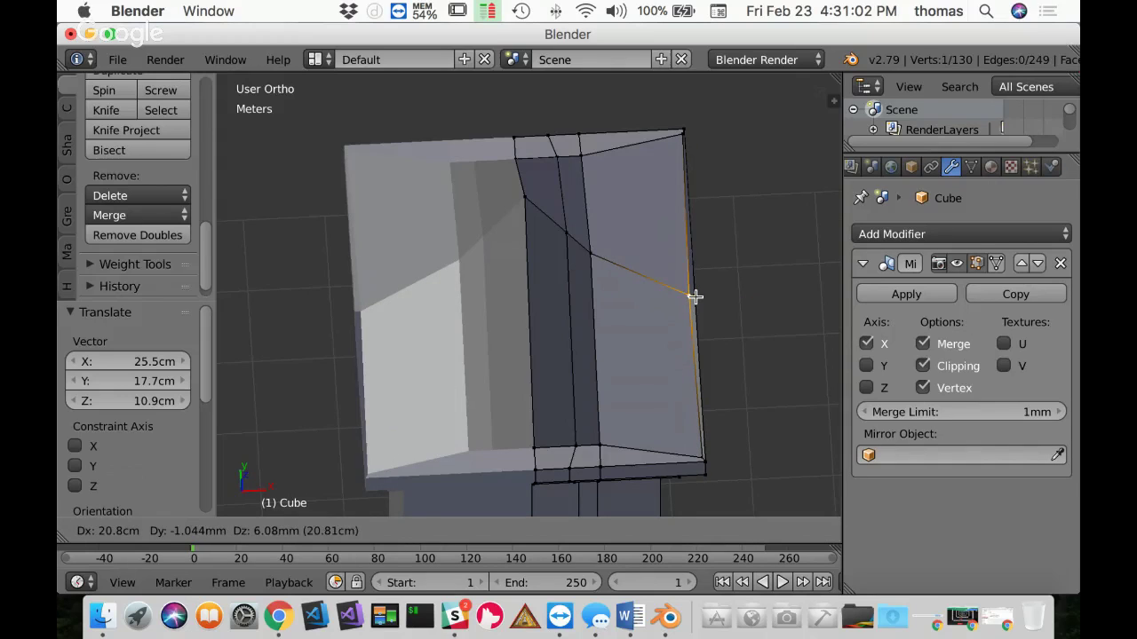
left_click(691, 296)
middle_click_drag(761, 231, 579, 183)
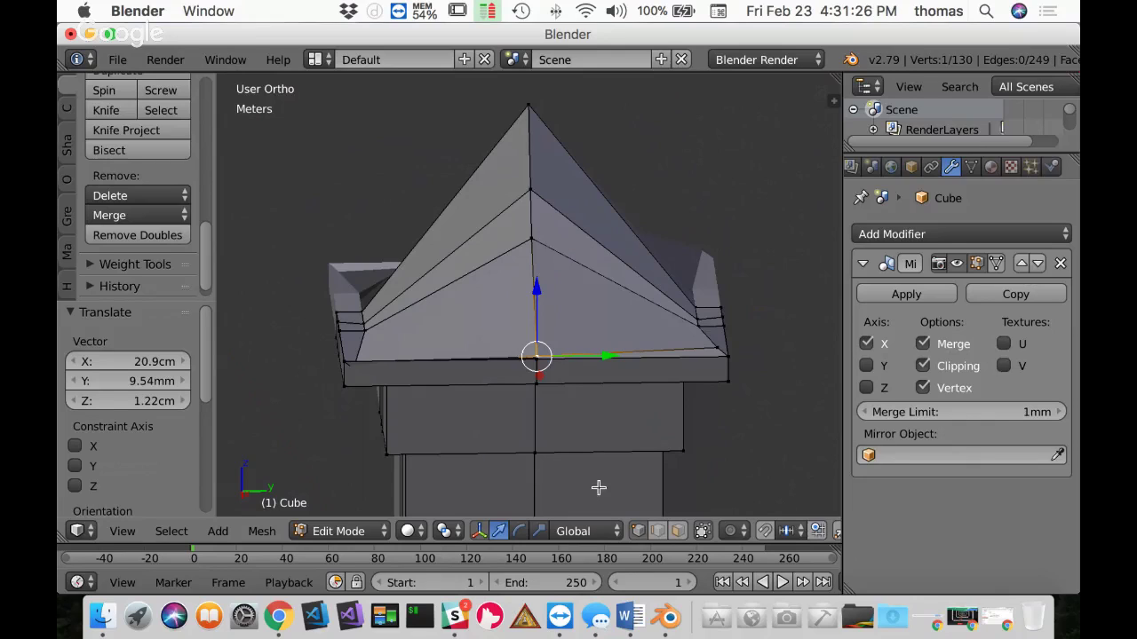
Step: Orbit and zoom around the tower, then leave Edit Mode and view it from above in Object Mode
middle_click_drag(563, 296, 671, 280)
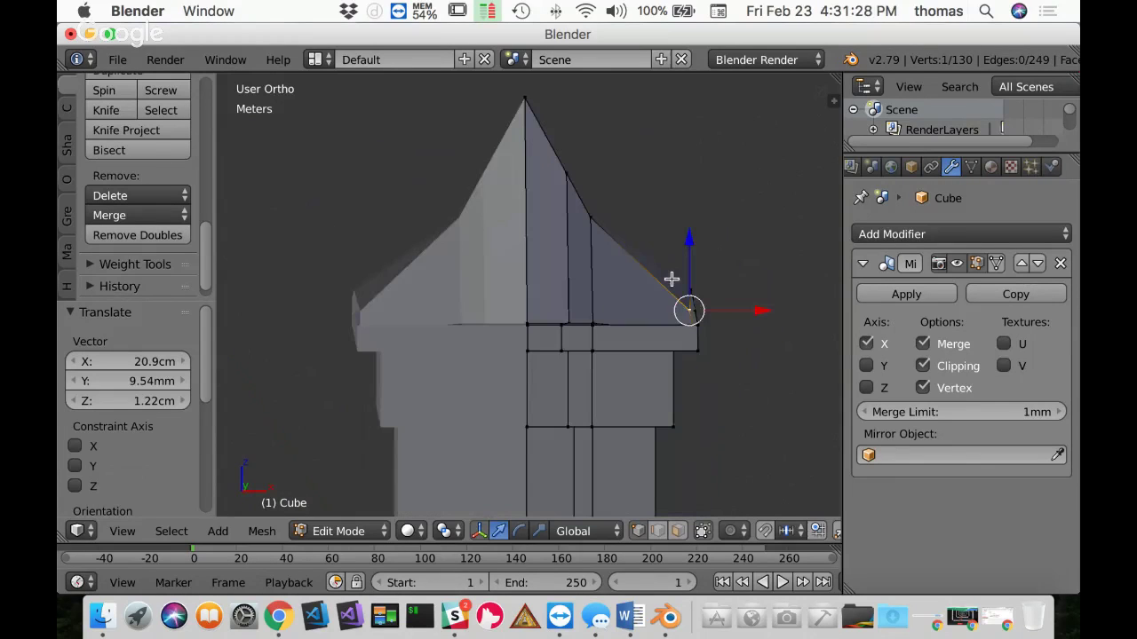
scroll(604, 353, "up", 2)
scroll(619, 352, "down", 10)
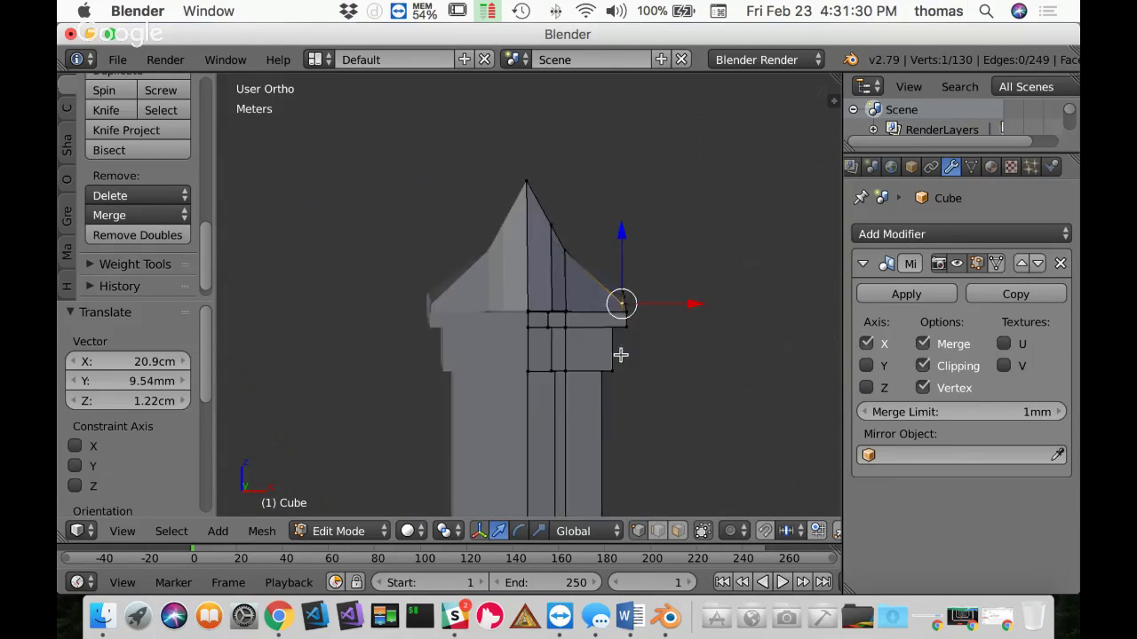
scroll(626, 347, "up", 4)
middle_click_drag(624, 348, 583, 368)
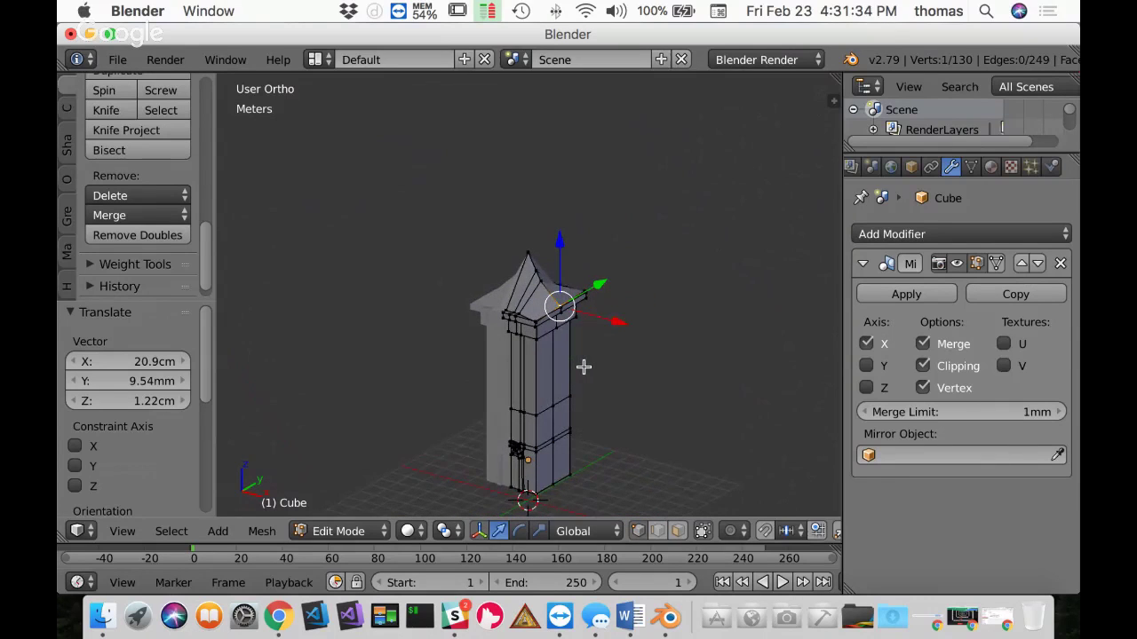
scroll(583, 367, "up", 2)
scroll(583, 366, "up", 1)
scroll(583, 366, "down", 2)
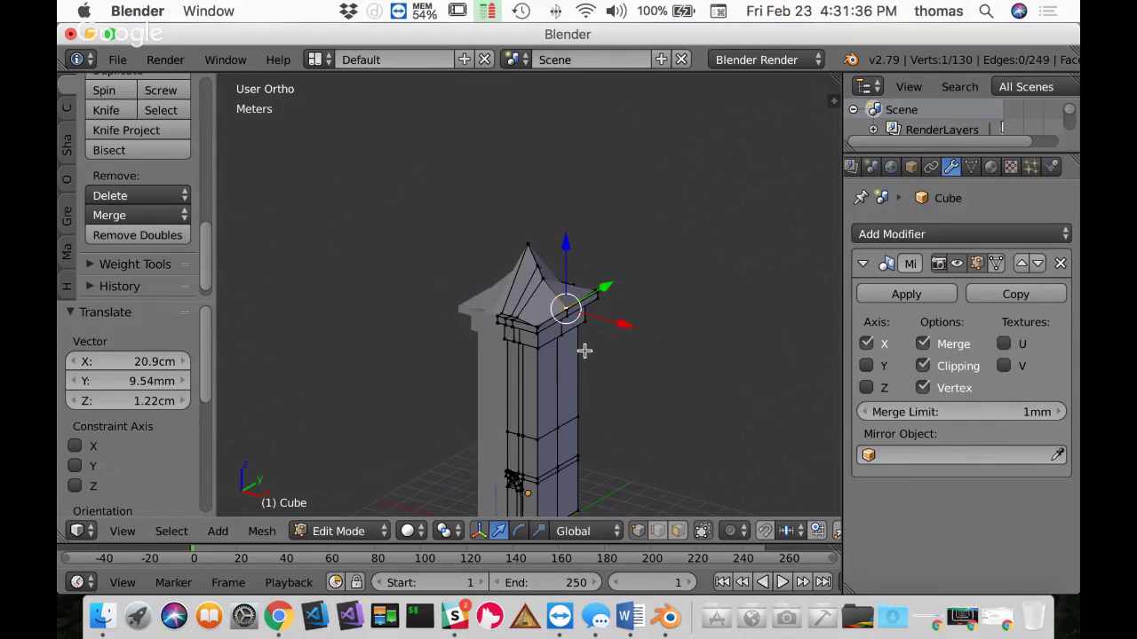
middle_click_drag(541, 381, 571, 264)
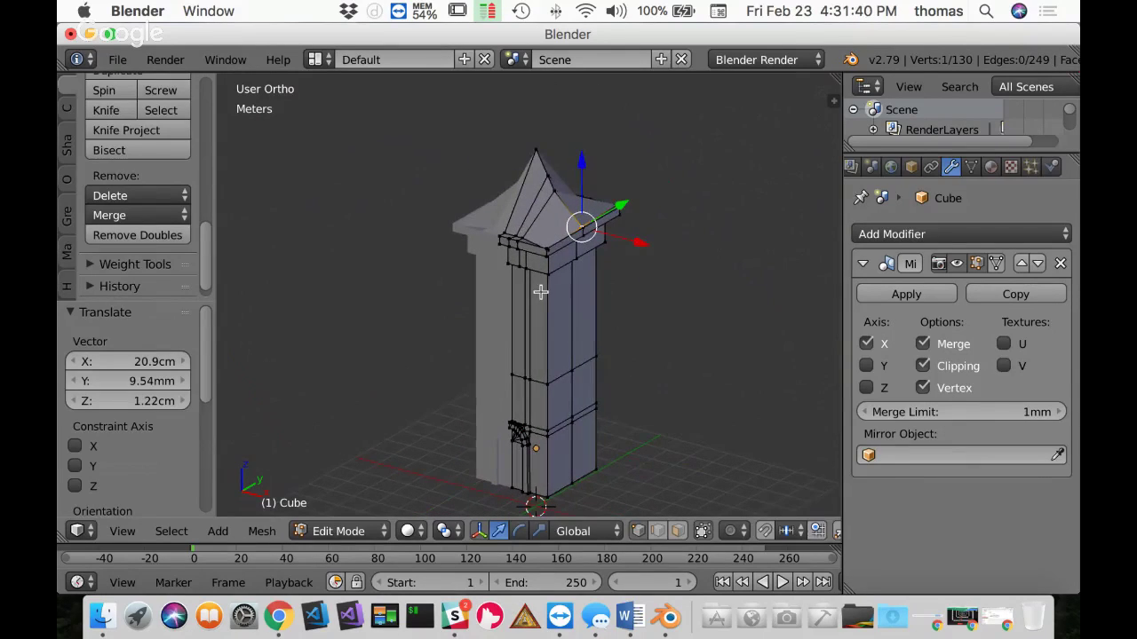
key("Tab")
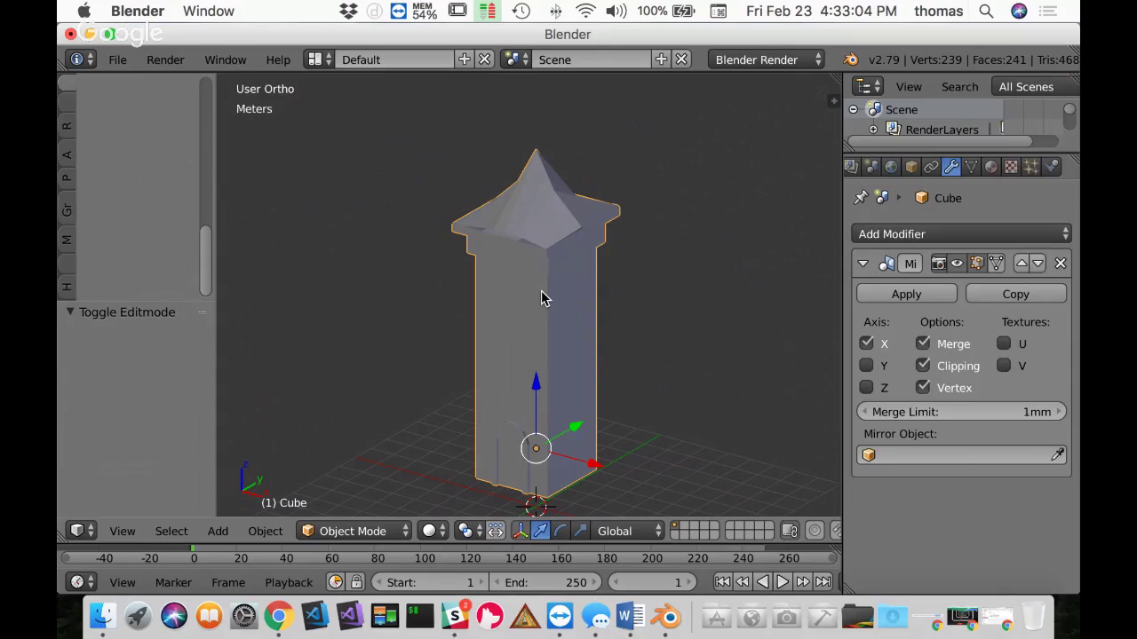
middle_click_drag(510, 241, 561, 239)
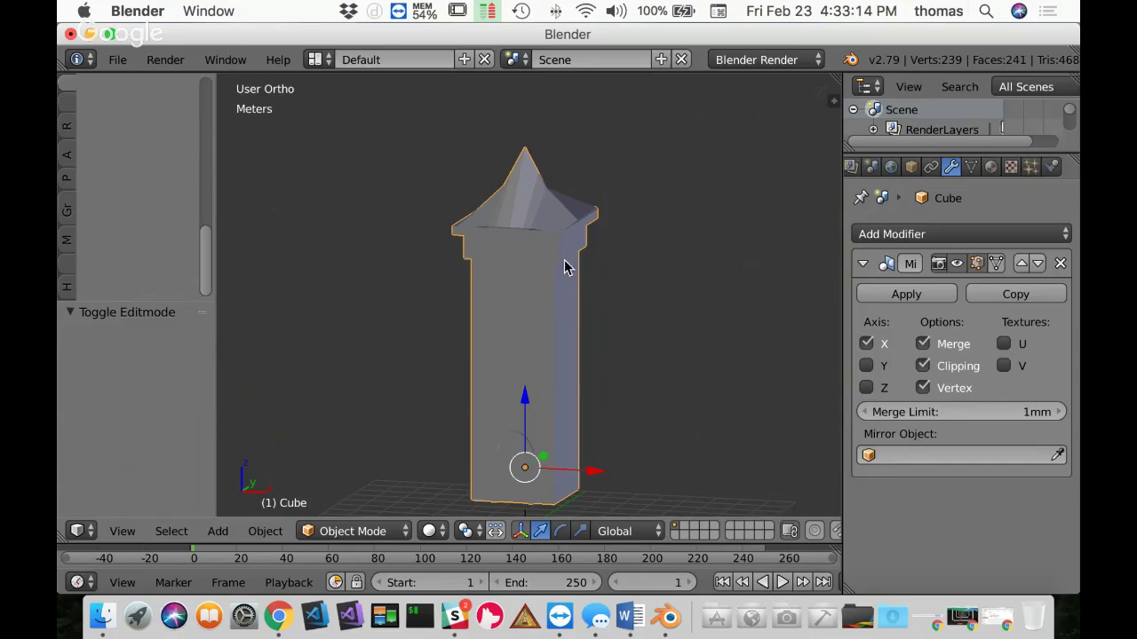
Step: Apply the Mirror modifier, inspect the now-whole tower mesh in Edit Mode, and return to Object Mode
left_click(905, 296)
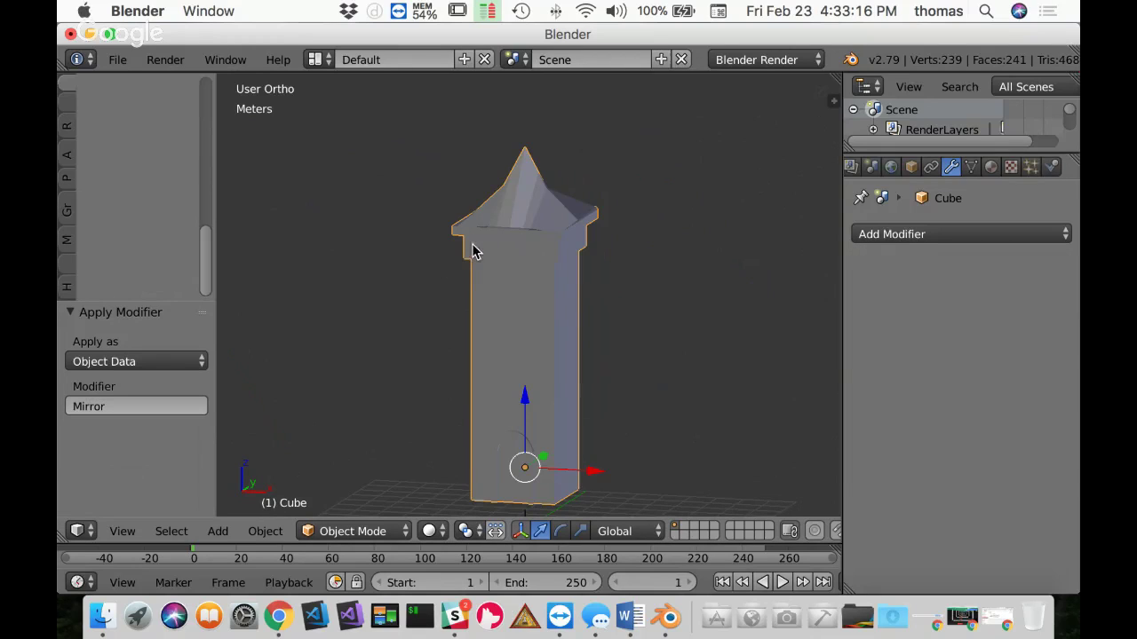
key("Tab")
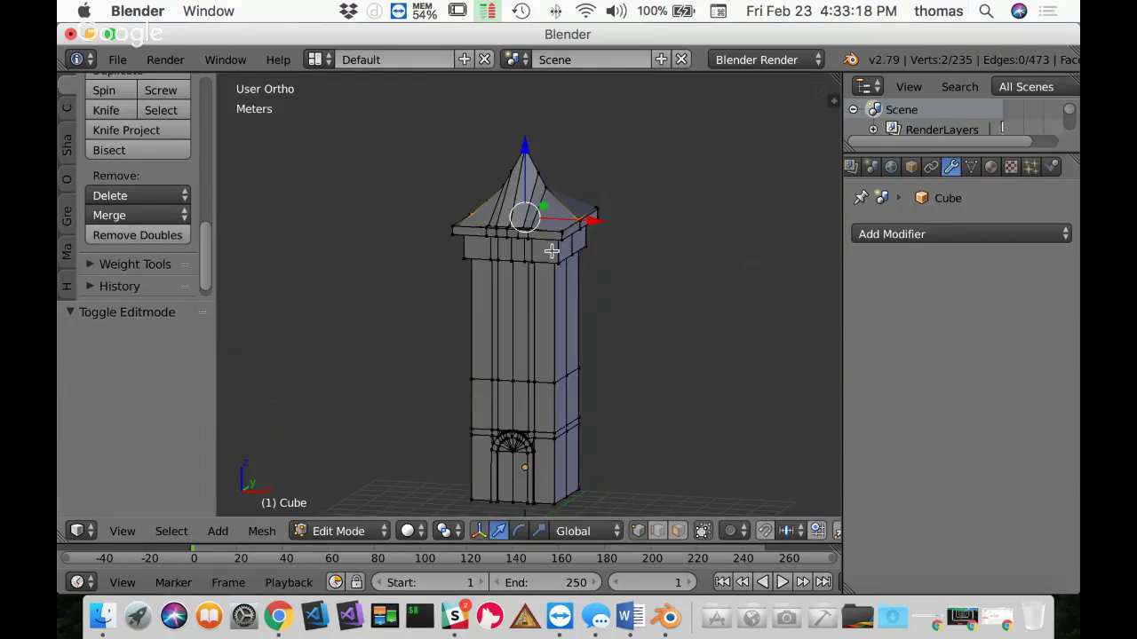
middle_click_drag(551, 251, 484, 71)
scroll(533, 284, "up", 3)
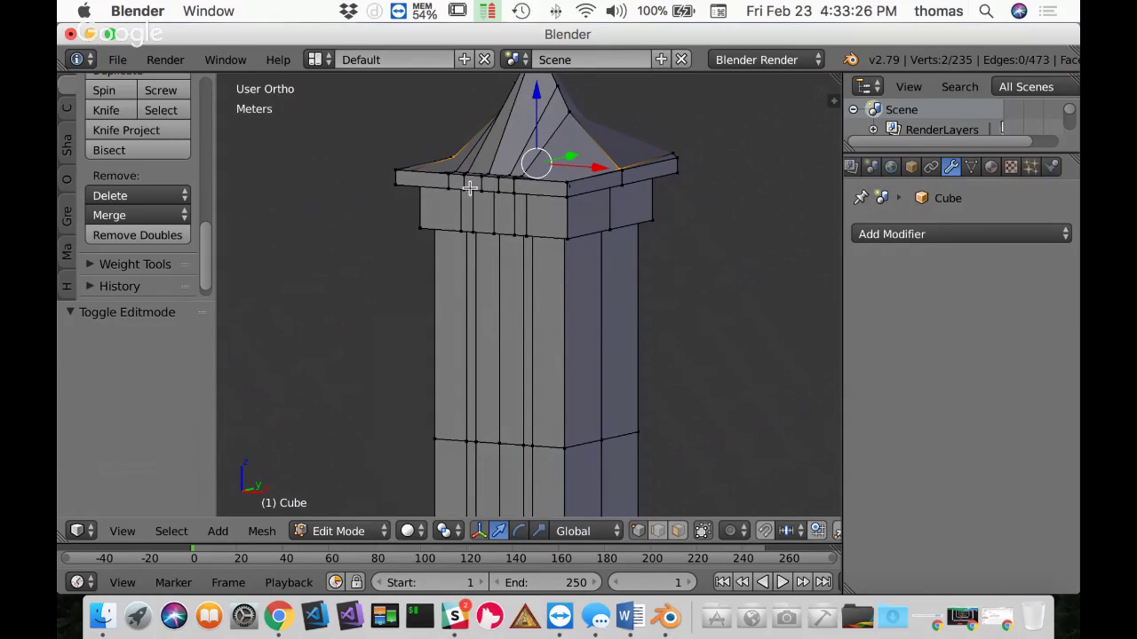
mouse_move(465, 223)
middle_mouse_down()
mouse_move(527, 241)
mouse_move(475, 219)
middle_mouse_up()
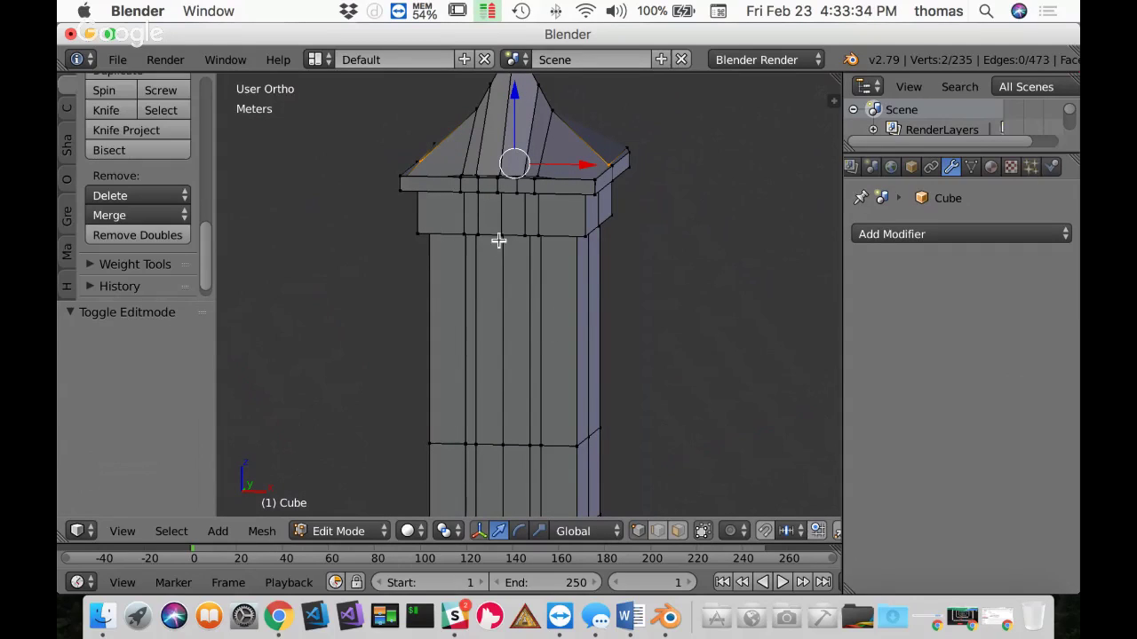
scroll(526, 442, "up", 2)
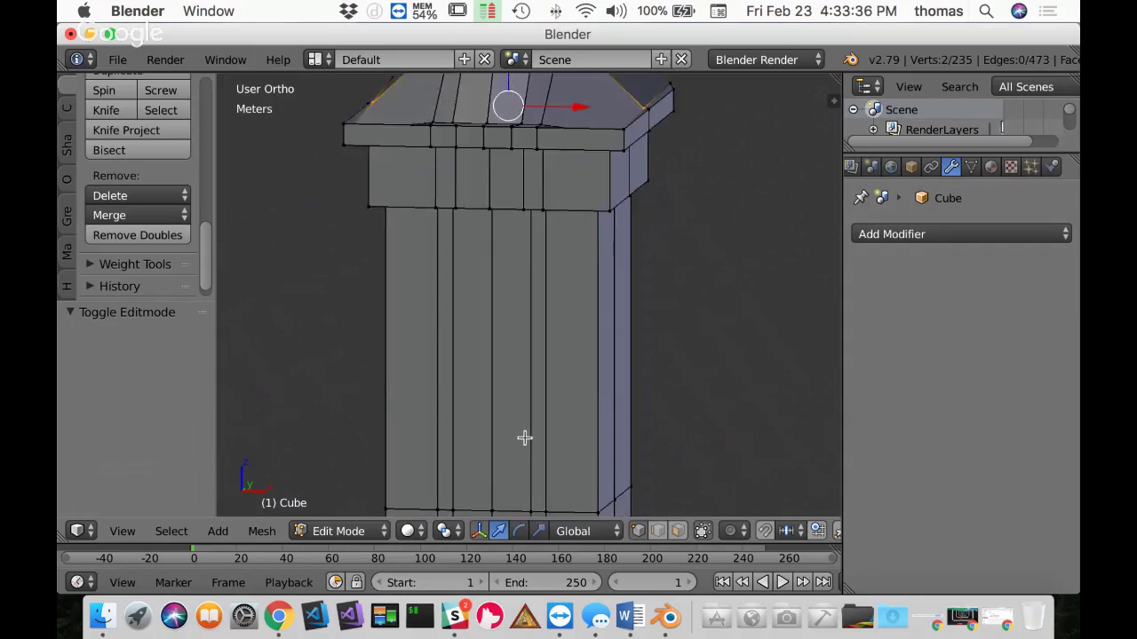
scroll(528, 448, "down", 5)
scroll(533, 350, "down", 4)
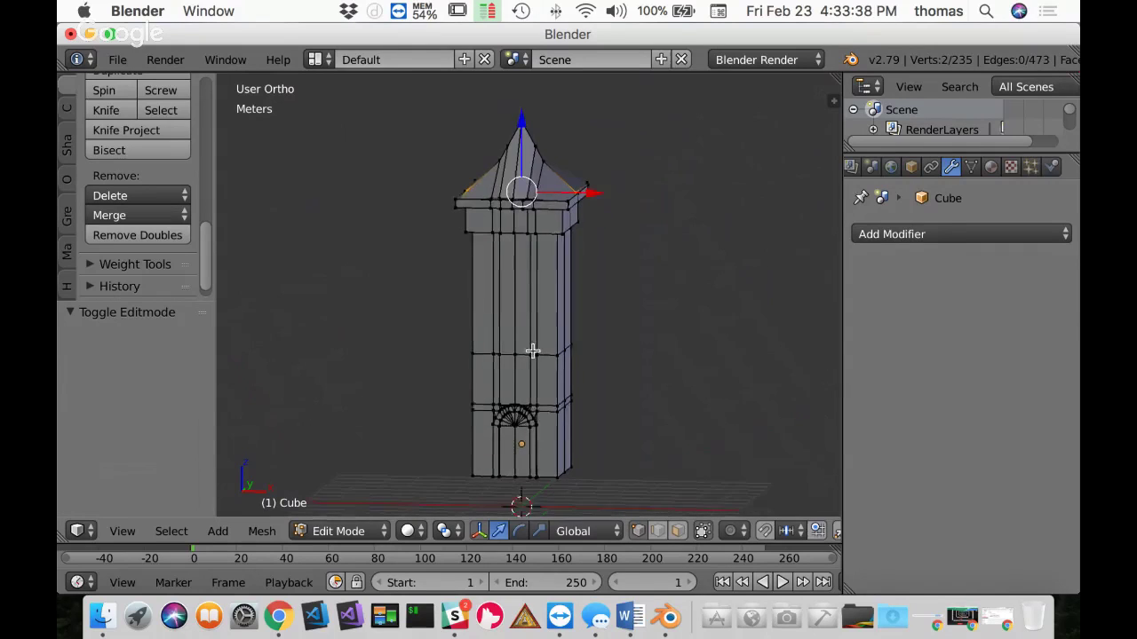
key("Tab")
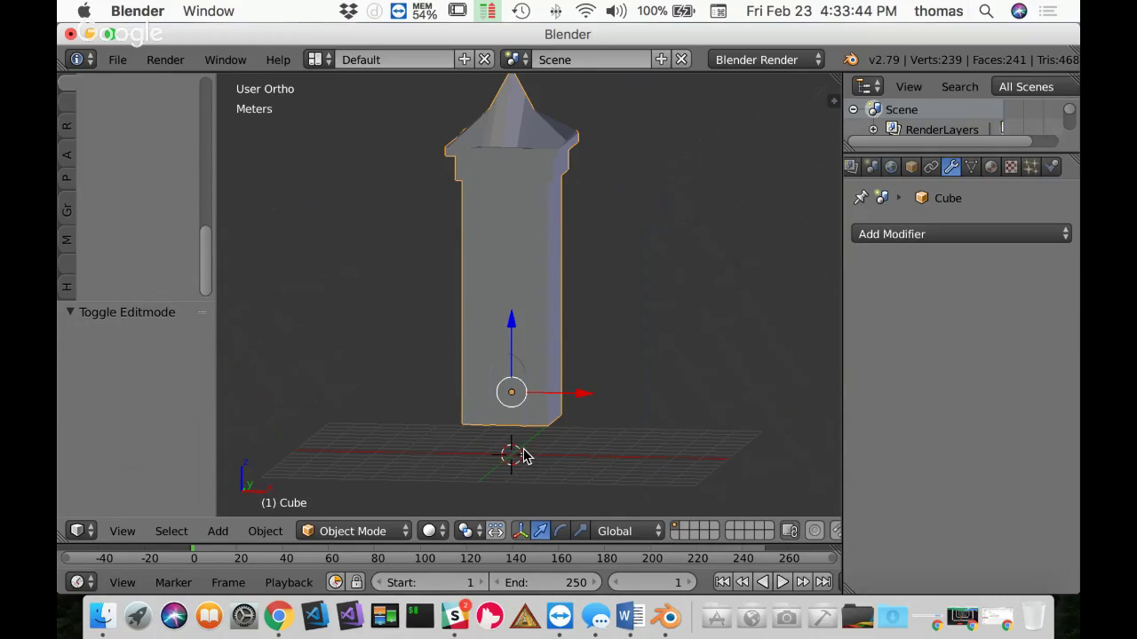
Step: Add a new cube, raise it into the upper tower and stretch it along Y through both sides
key("shift+a")
mouse_move(466, 291)
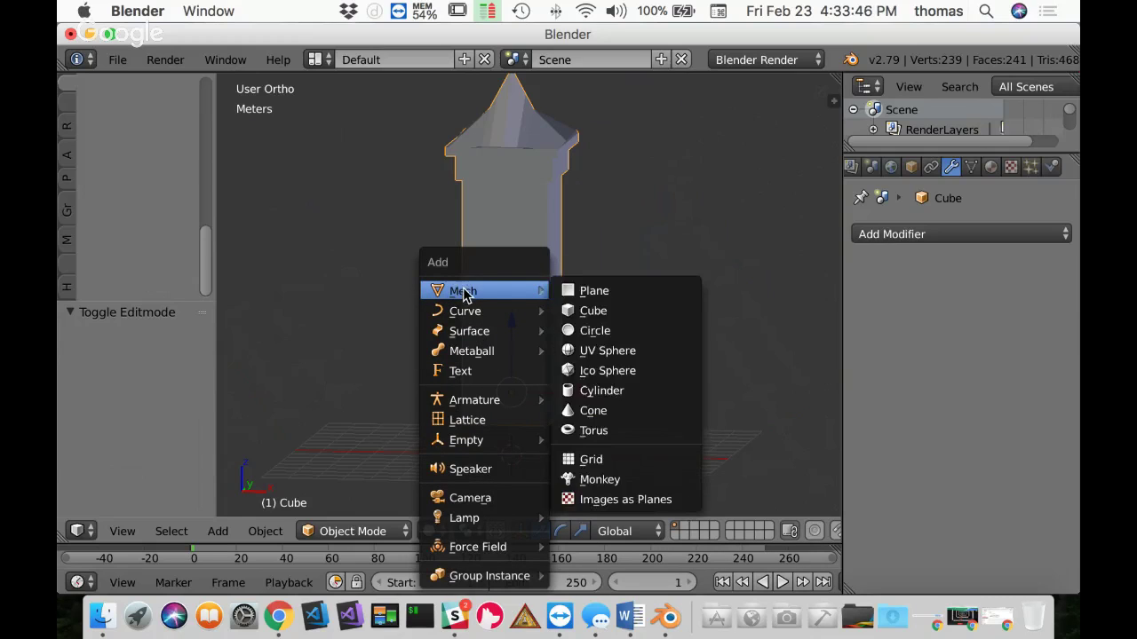
left_click(593, 310)
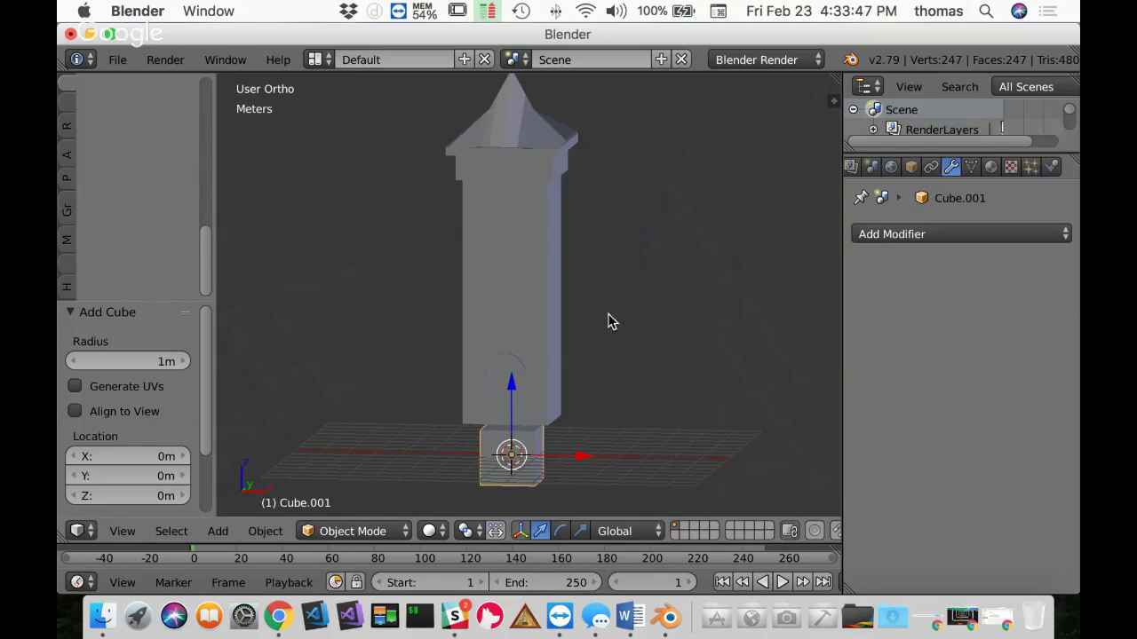
left_click_drag(514, 384, 492, 139)
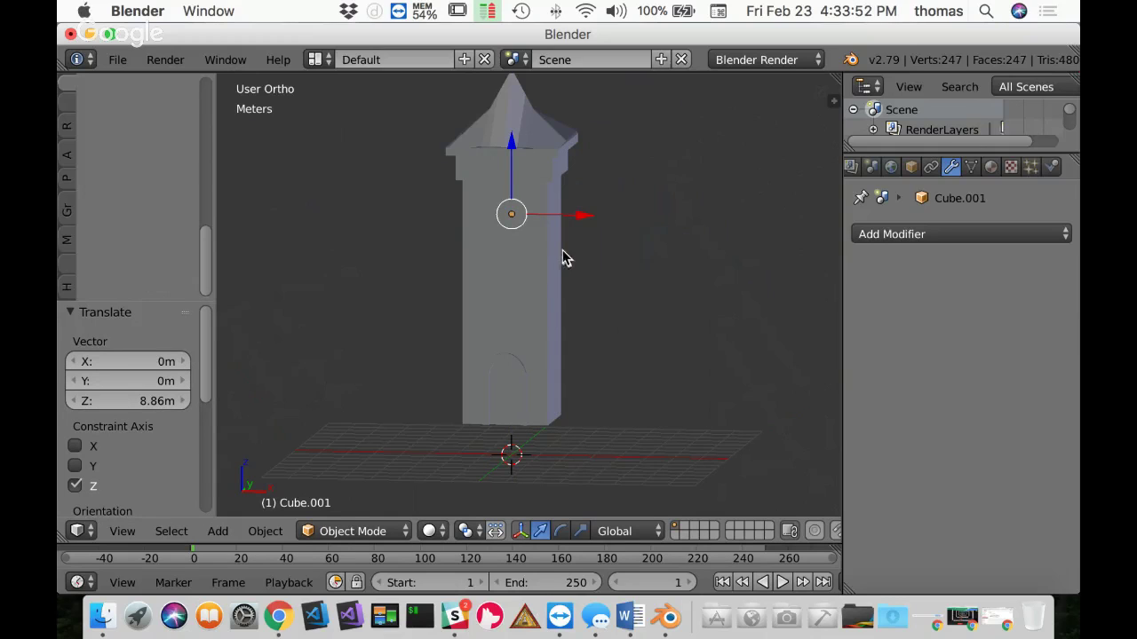
middle_click_drag(648, 215, 563, 244)
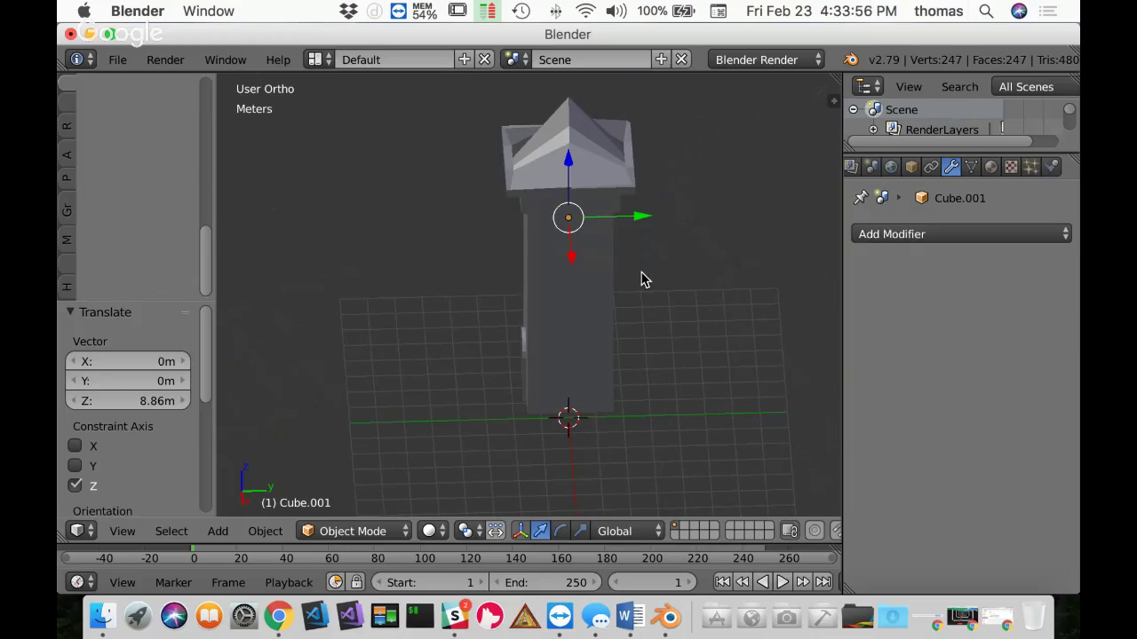
key("s")
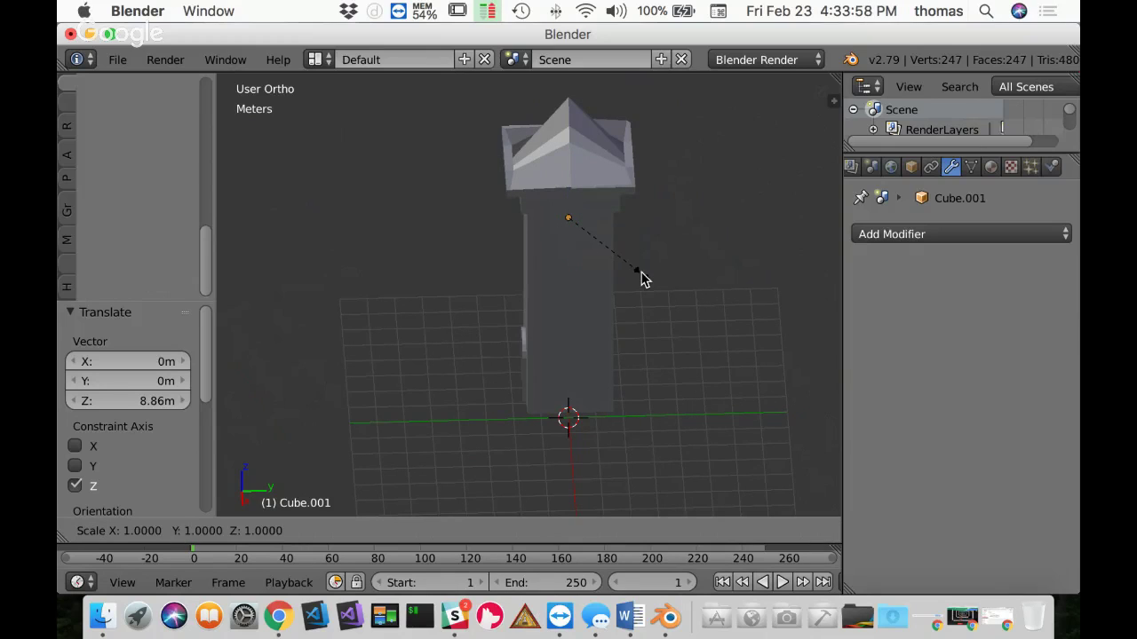
key("y")
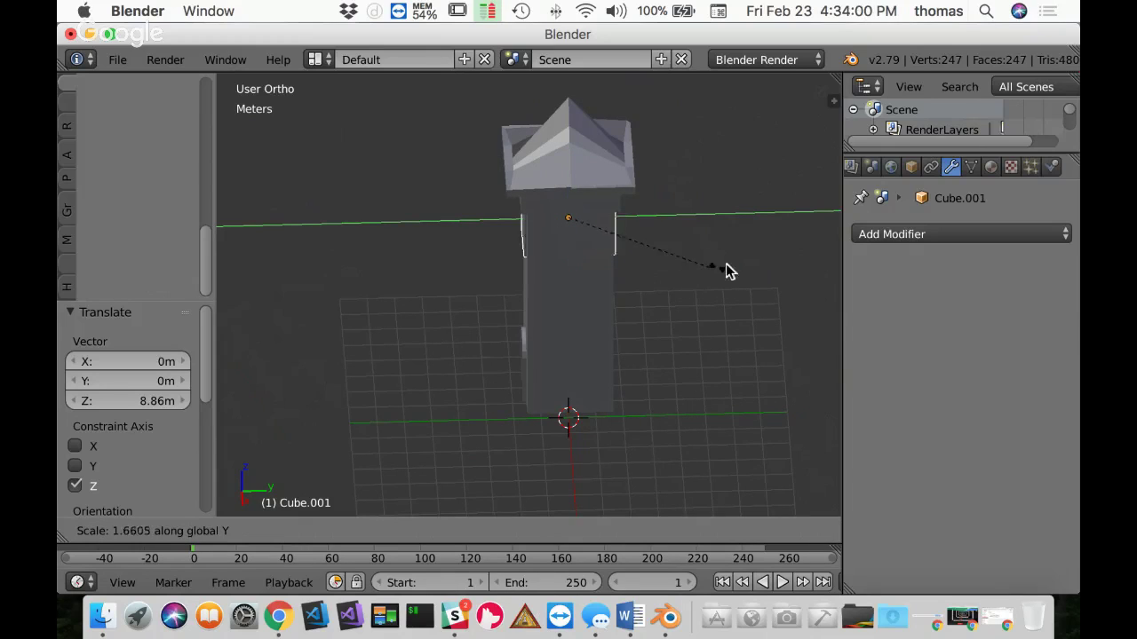
left_click(229, 265)
Step: Shrink the block slightly, then narrow it to 0.736 on the X axis
middle_click_drag(444, 223, 540, 184)
scroll(530, 206, "up", 3)
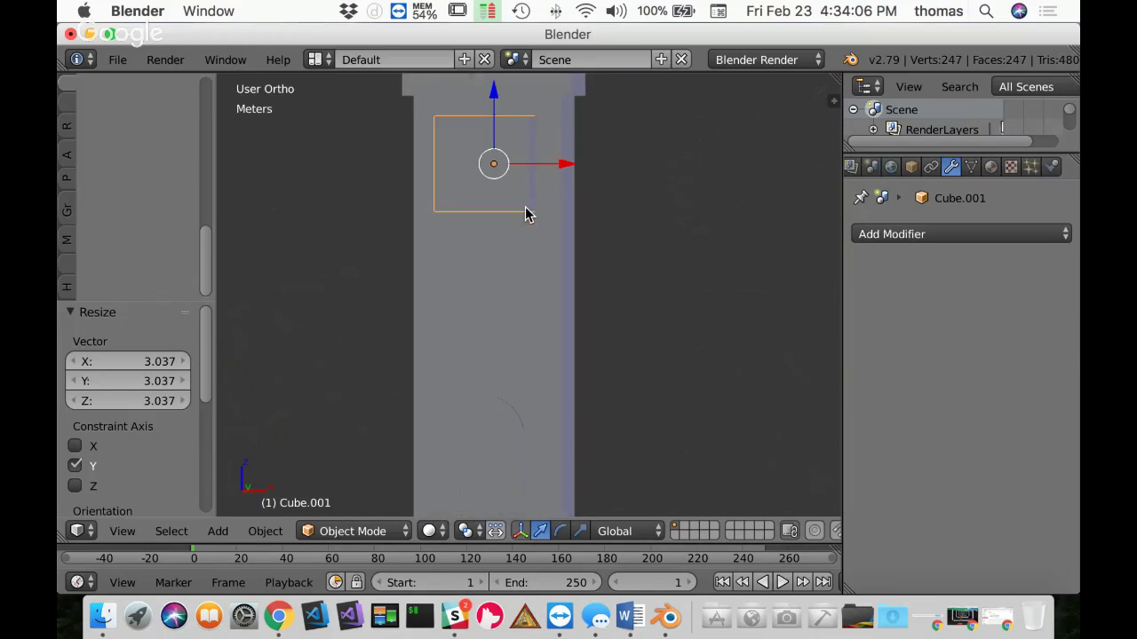
middle_click_drag(511, 191, 525, 269)
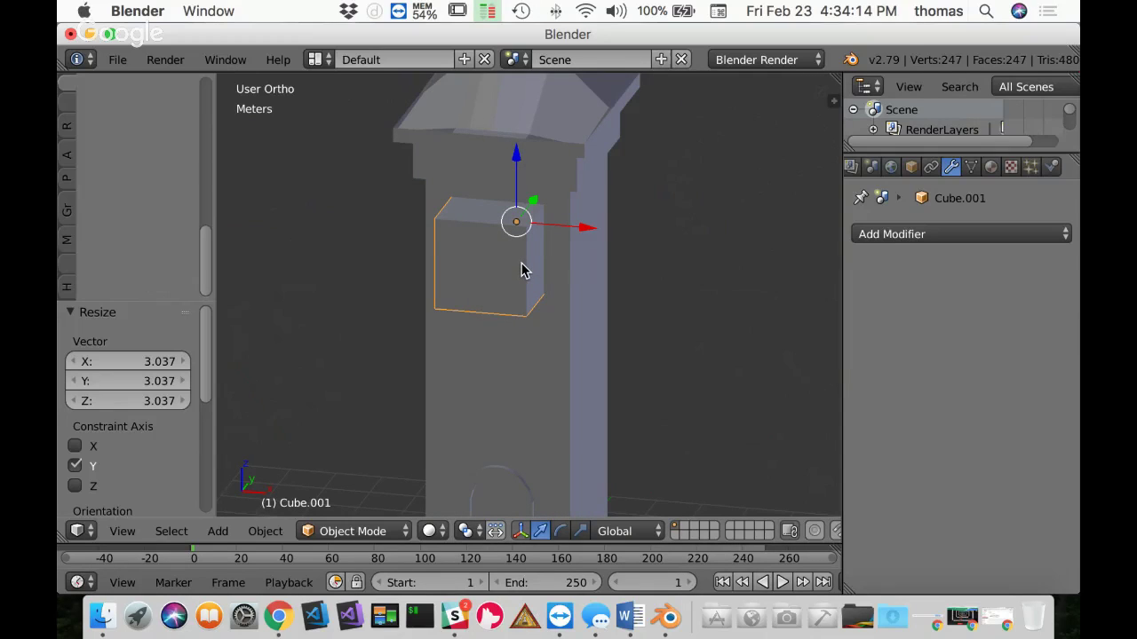
key("s")
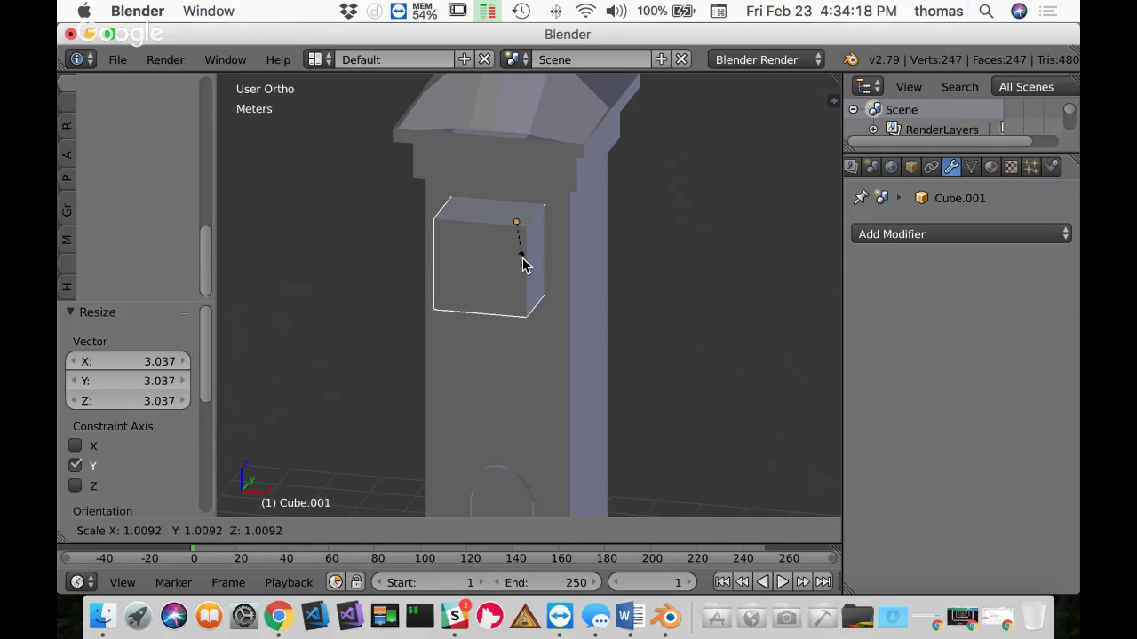
left_click(522, 263)
middle_click_drag(523, 262, 573, 227)
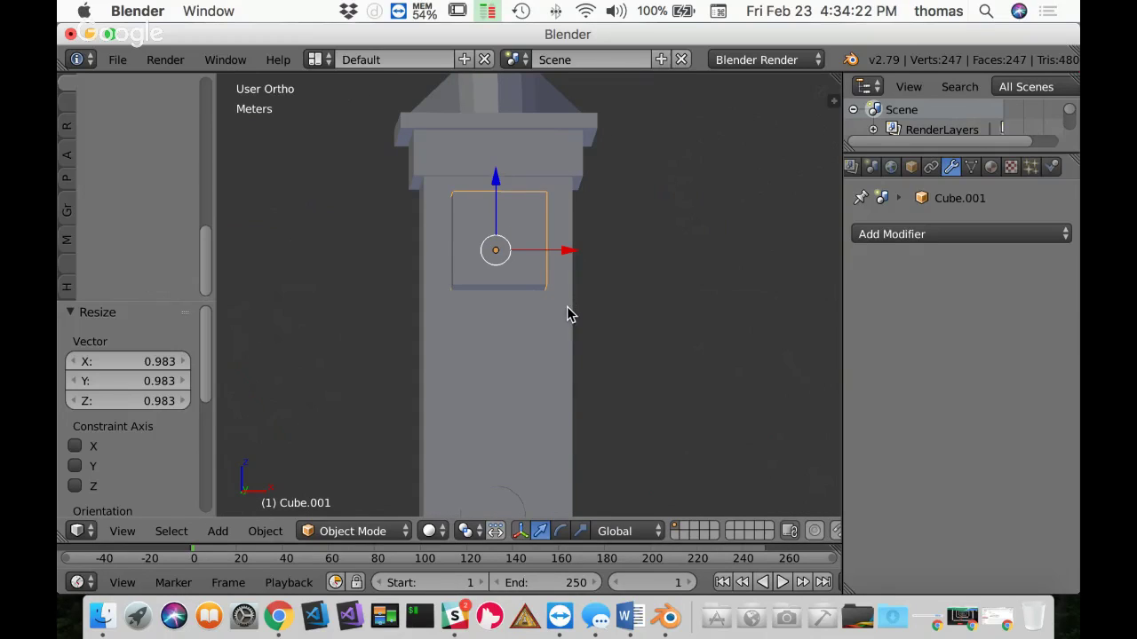
key("s")
key("x")
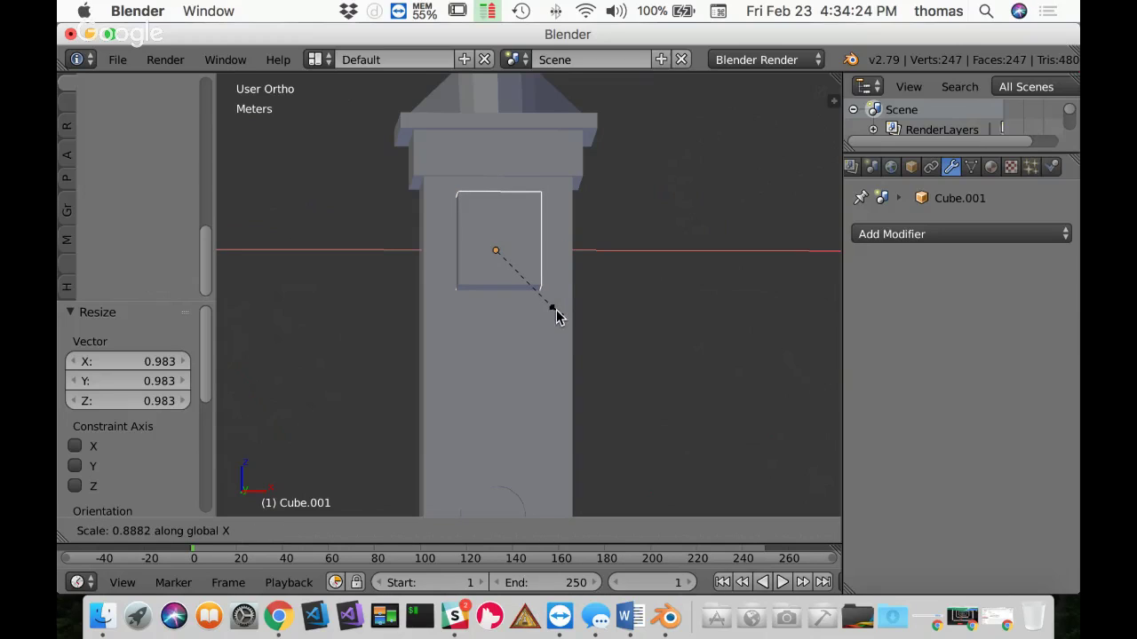
left_click(539, 306)
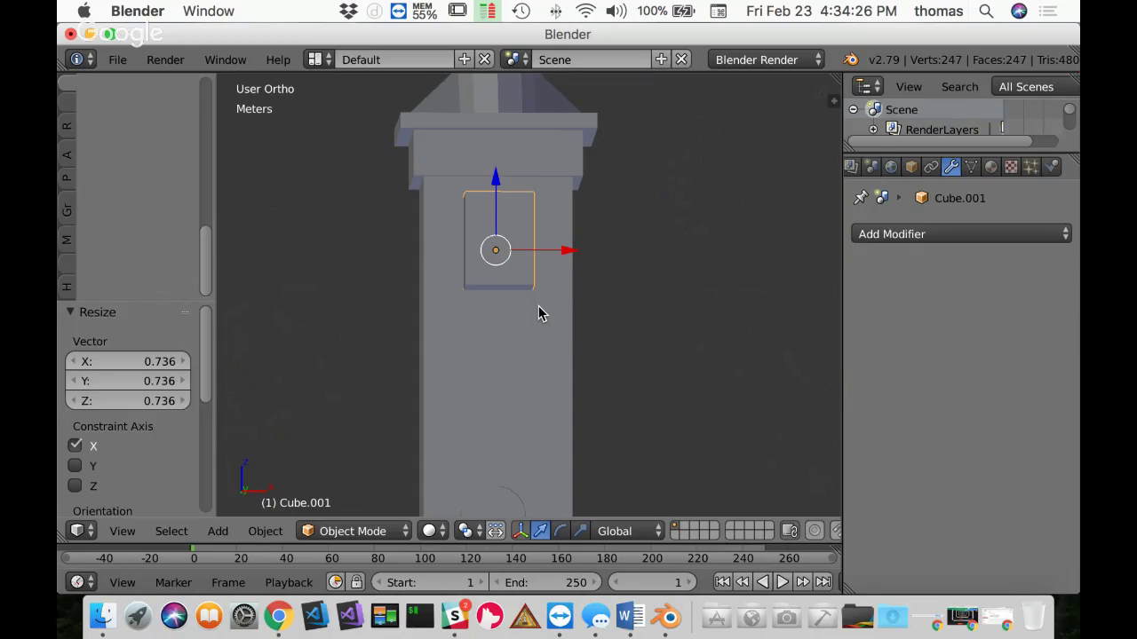
middle_click_drag(575, 292, 493, 326)
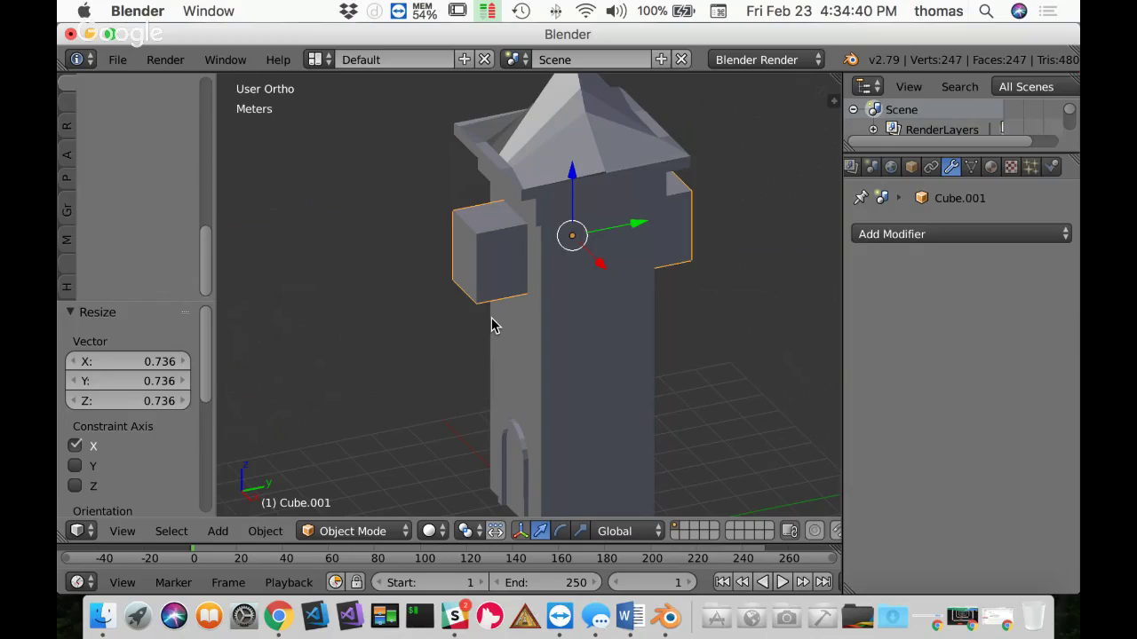
Step: Add a Boolean modifier to Cube.001, then select the tower body and enlarge the Outliner
left_click(937, 235)
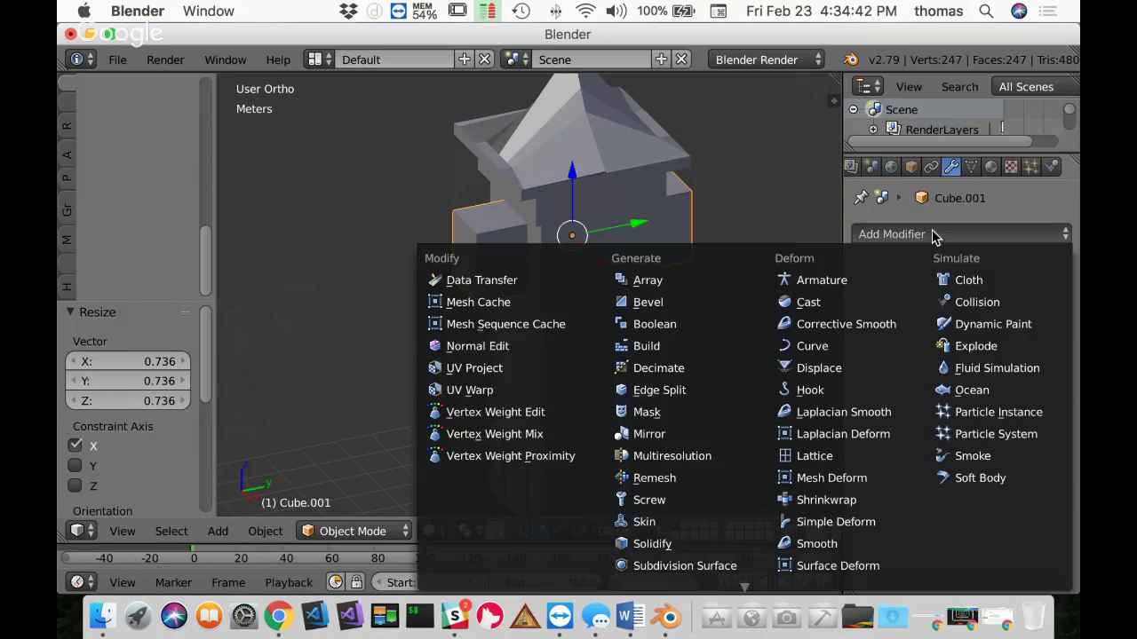
left_click(658, 326)
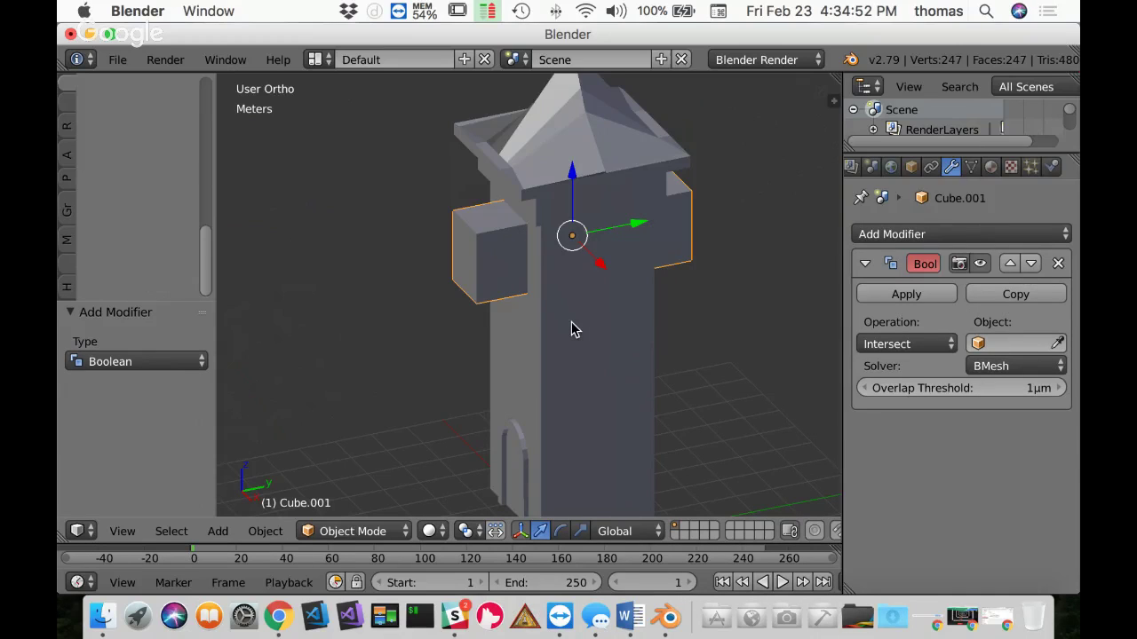
right_click(608, 371)
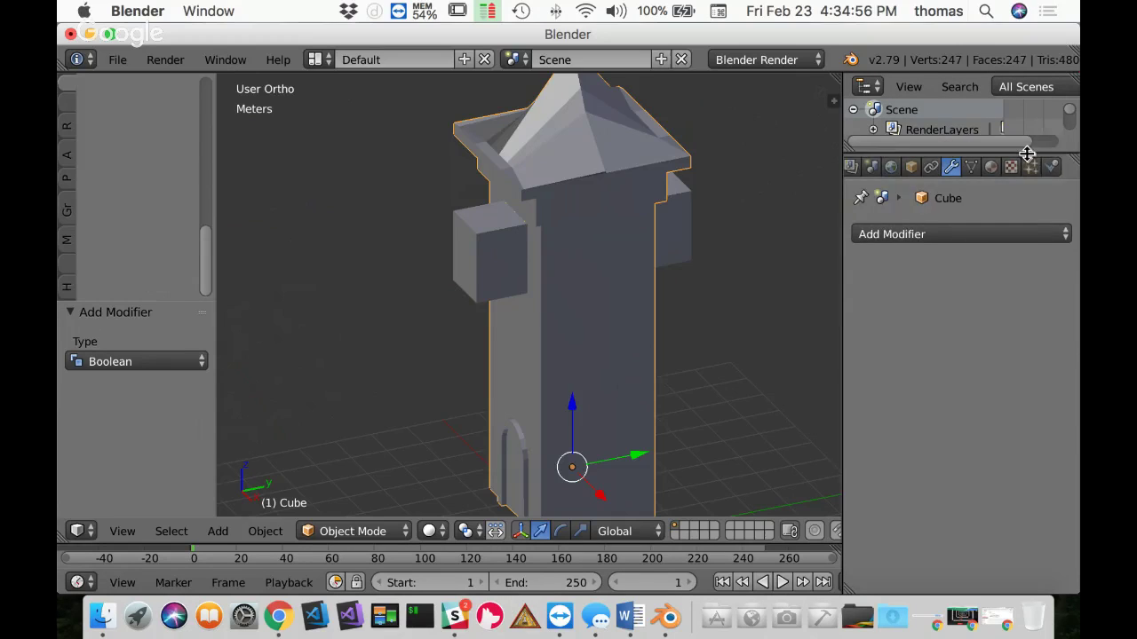
left_click_drag(1030, 154, 1039, 297)
Step: Rename the tower body to 'Tower' and the block to 'Boolean' in the Outliner
double_click(923, 211)
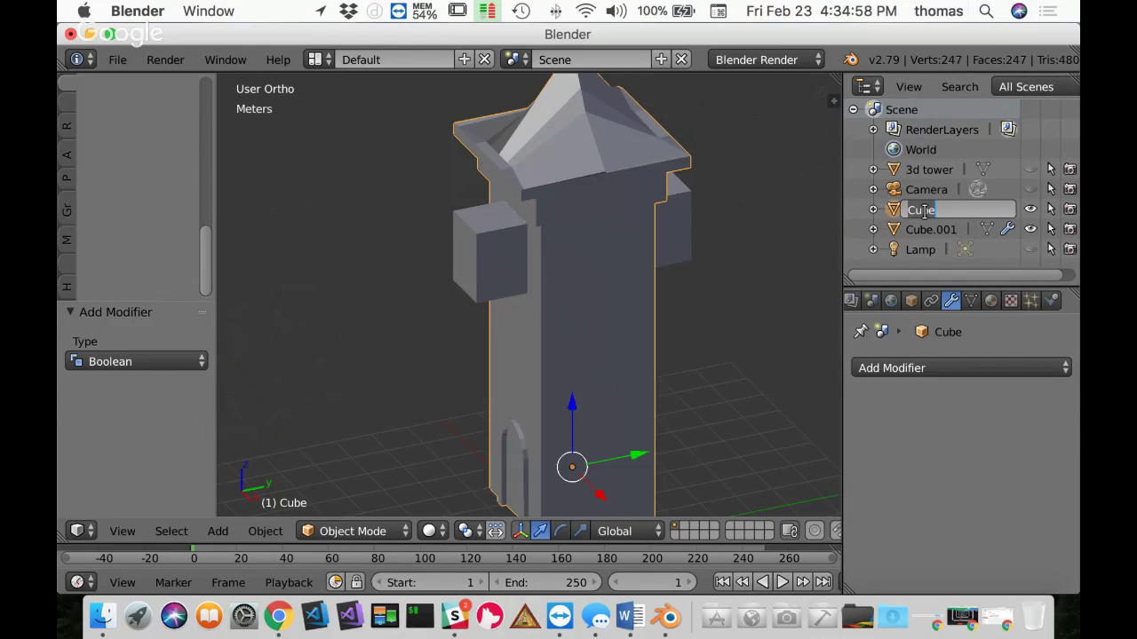
type("Towe")
type("r")
key("Return")
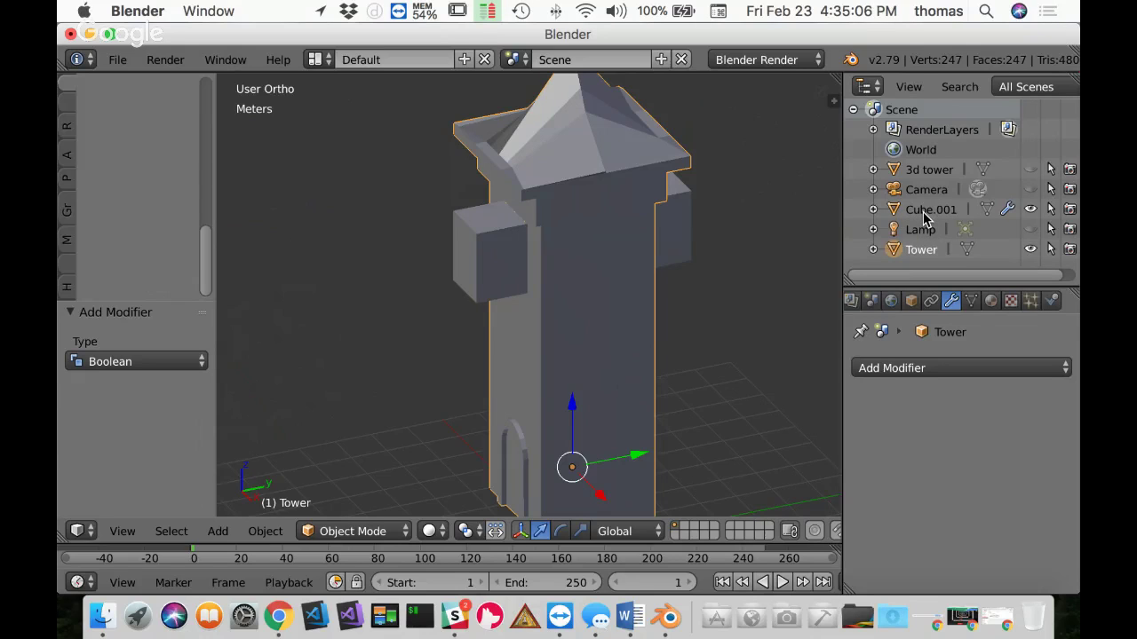
double_click(923, 212)
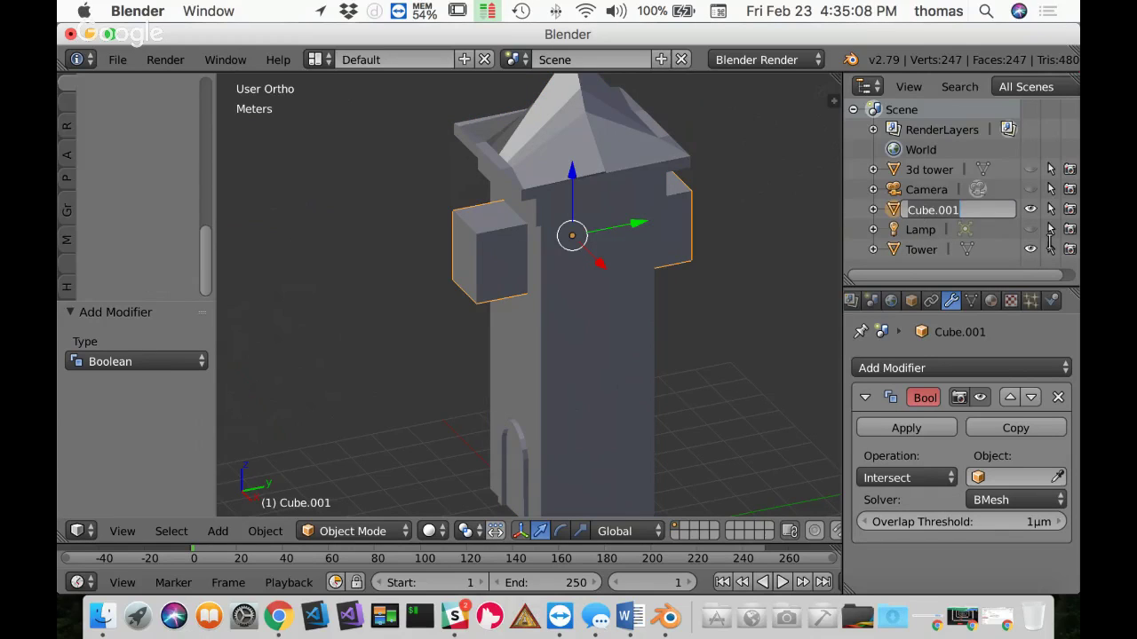
type("Boolean")
key("Return")
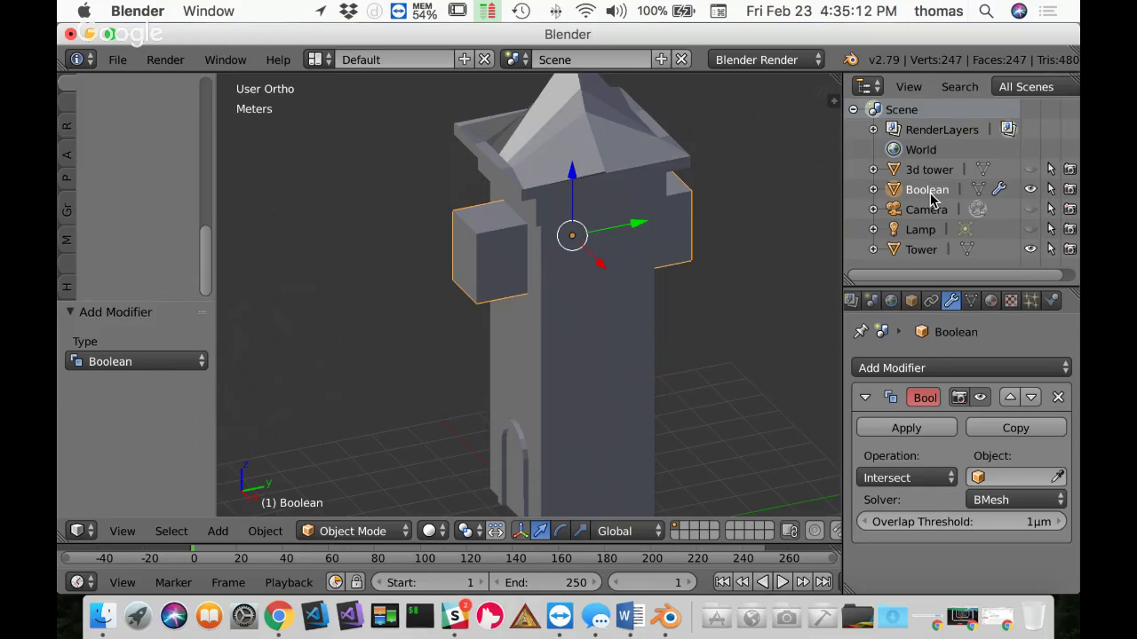
Step: Remove the Boolean modifier from the Boolean block and reselect the Tower
right_click(603, 346)
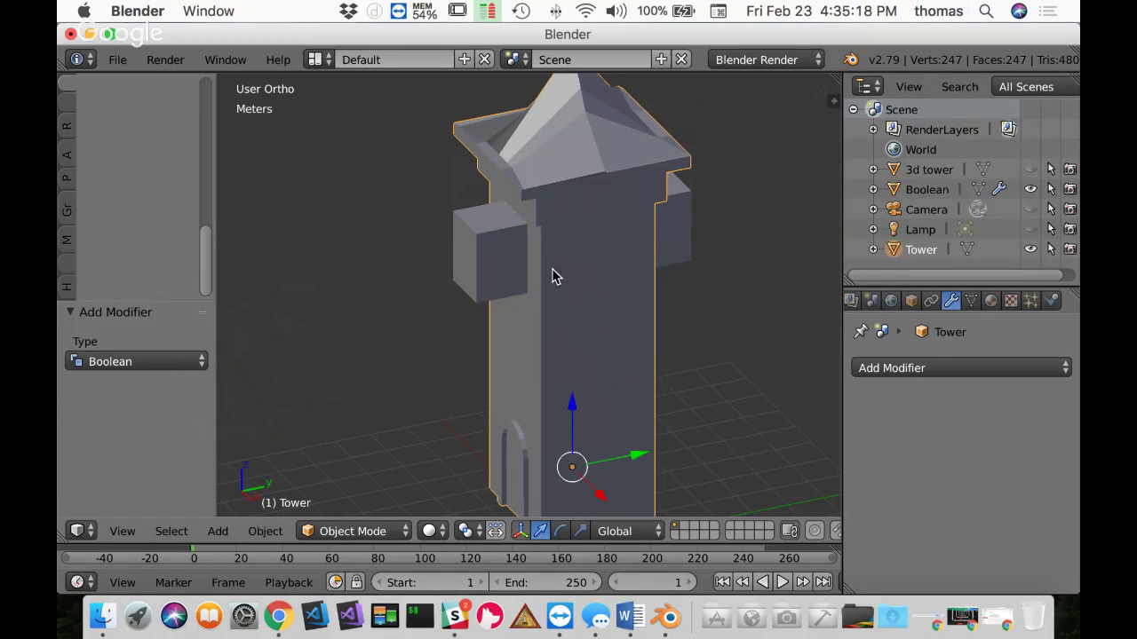
right_click(503, 260)
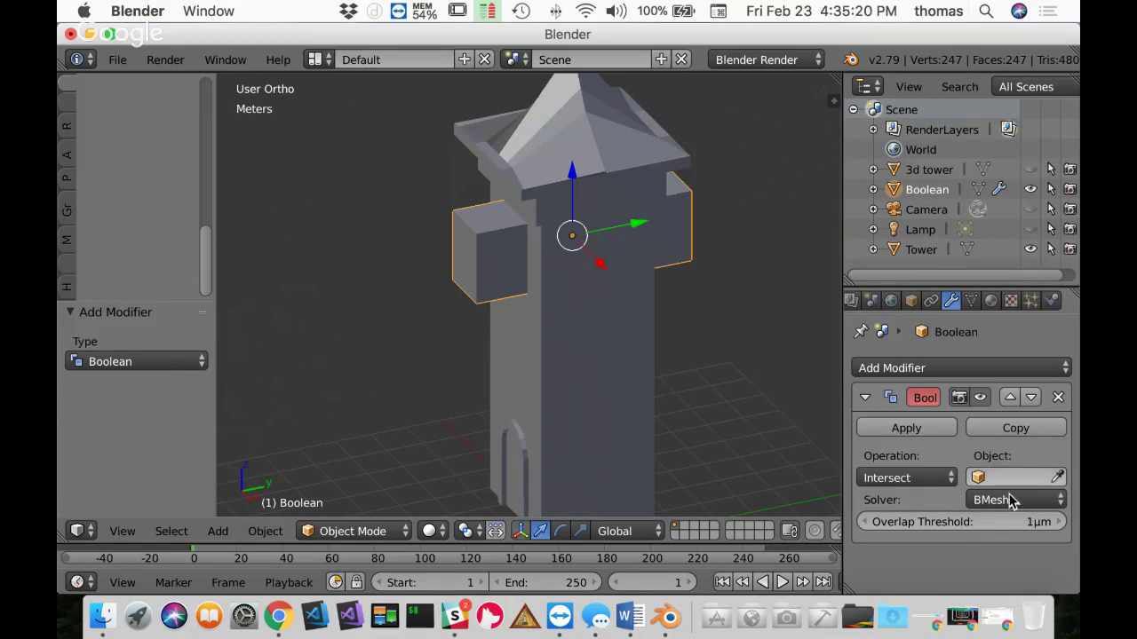
left_click(1060, 399)
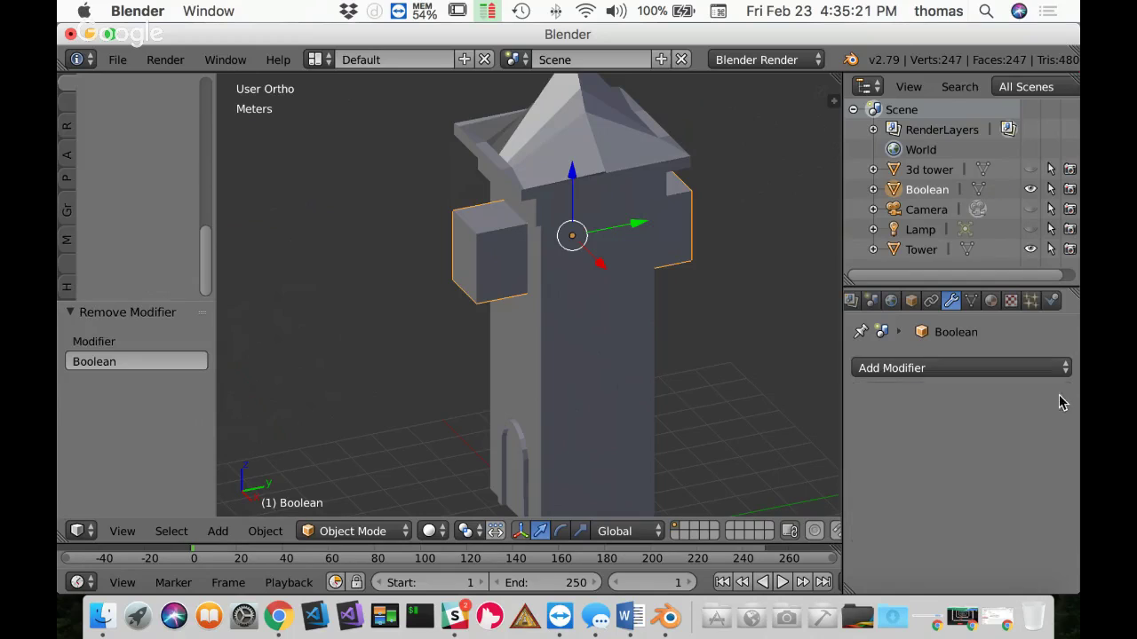
right_click(563, 282)
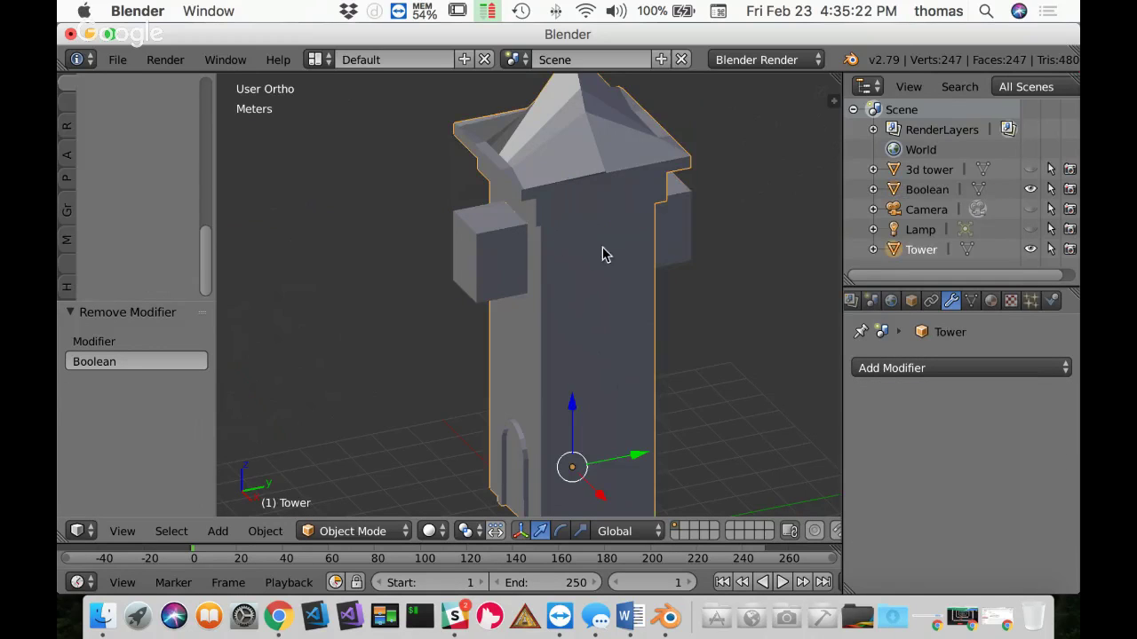
Step: Add a Boolean modifier to the Tower with the Boolean block as its cutting object
left_click(903, 369)
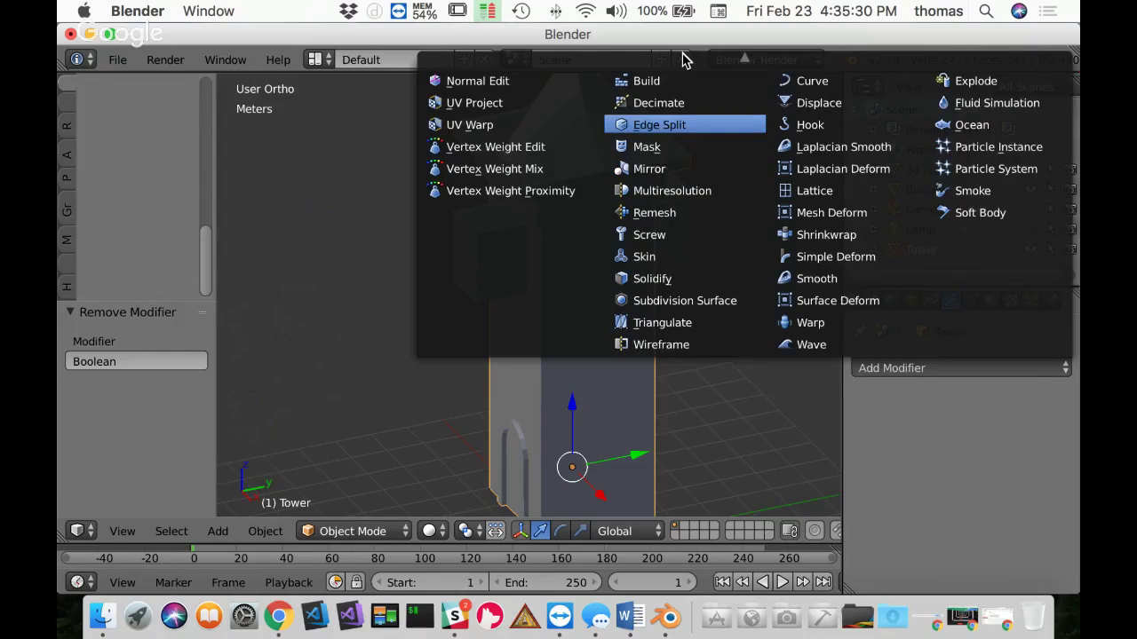
mouse_move(682, 56)
left_click(654, 136)
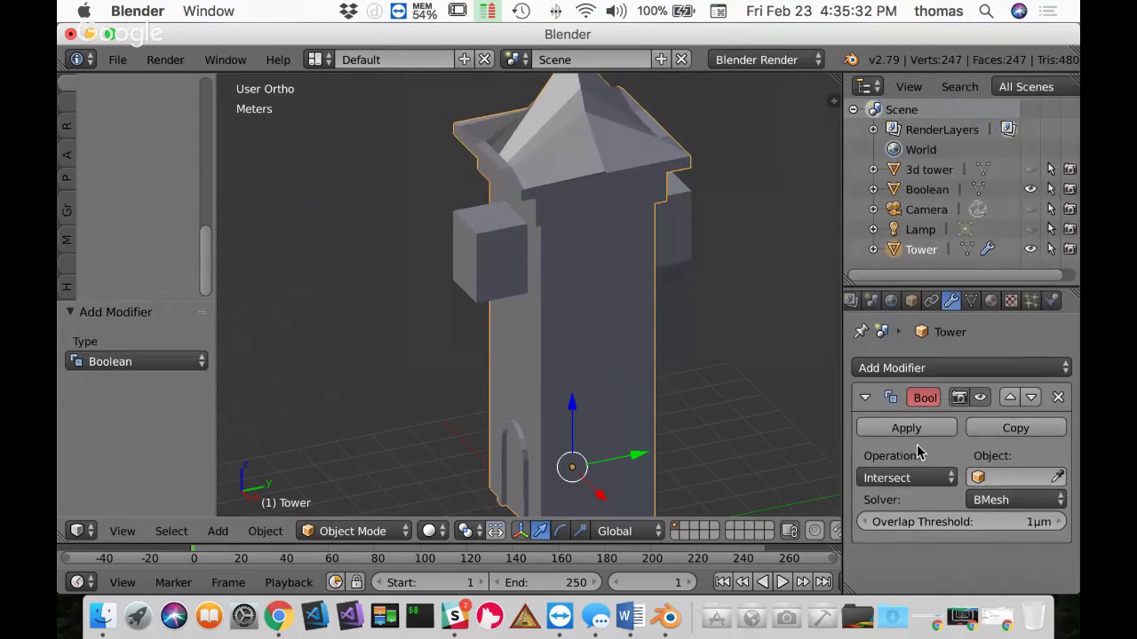
left_click(995, 480)
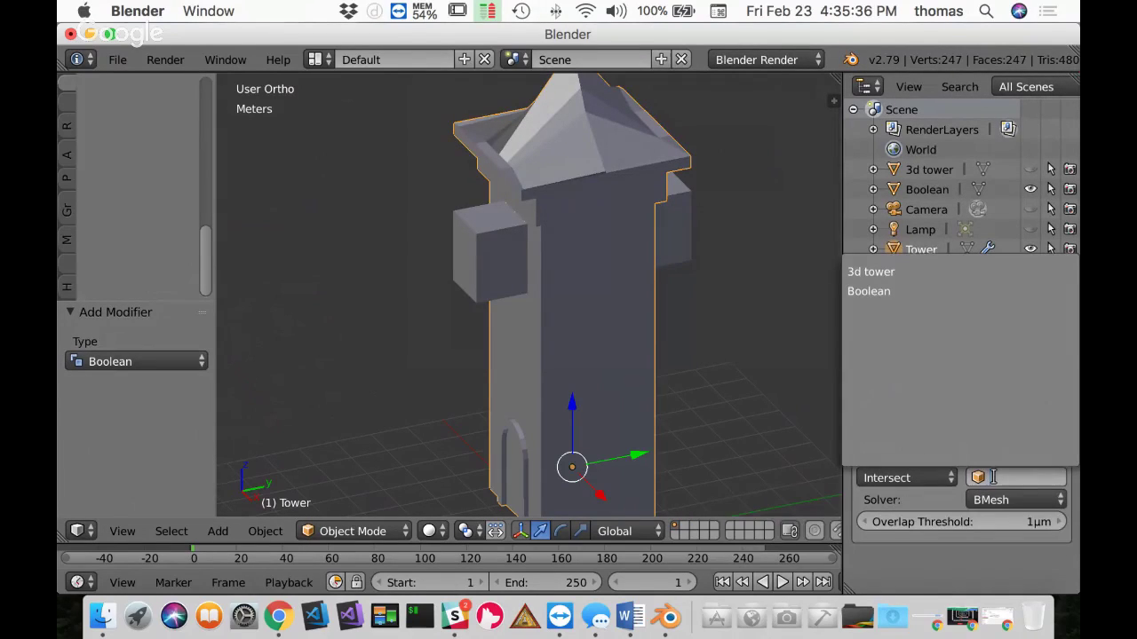
left_click(866, 291)
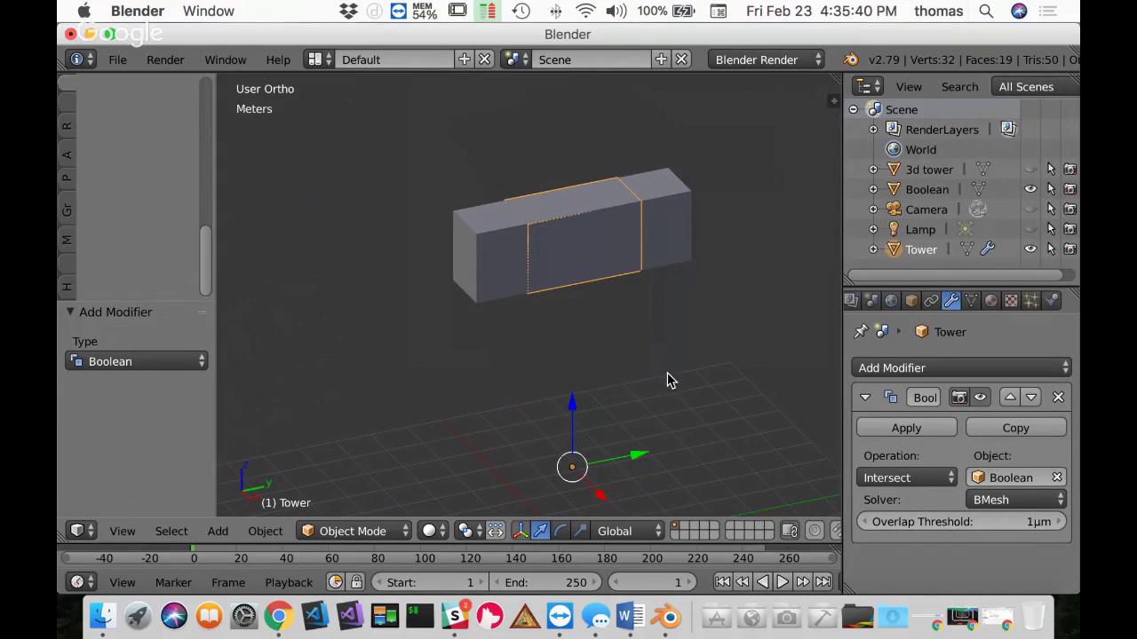
Step: Set the boolean operation to Difference after trying Union, test-moving the cutter and undoing it
left_click(895, 484)
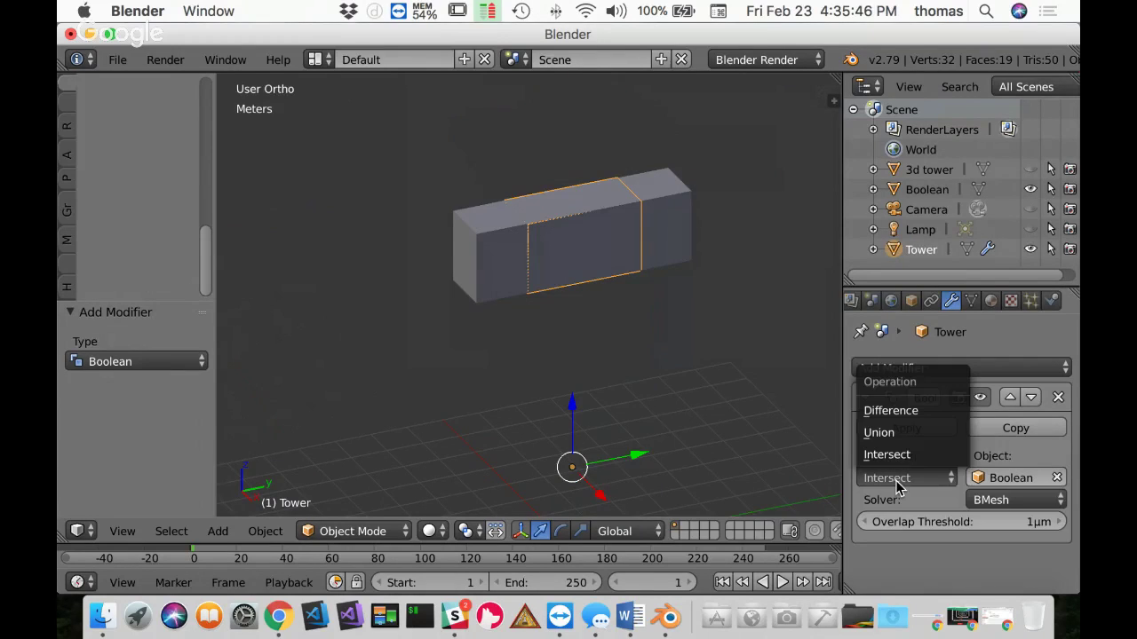
left_click(884, 434)
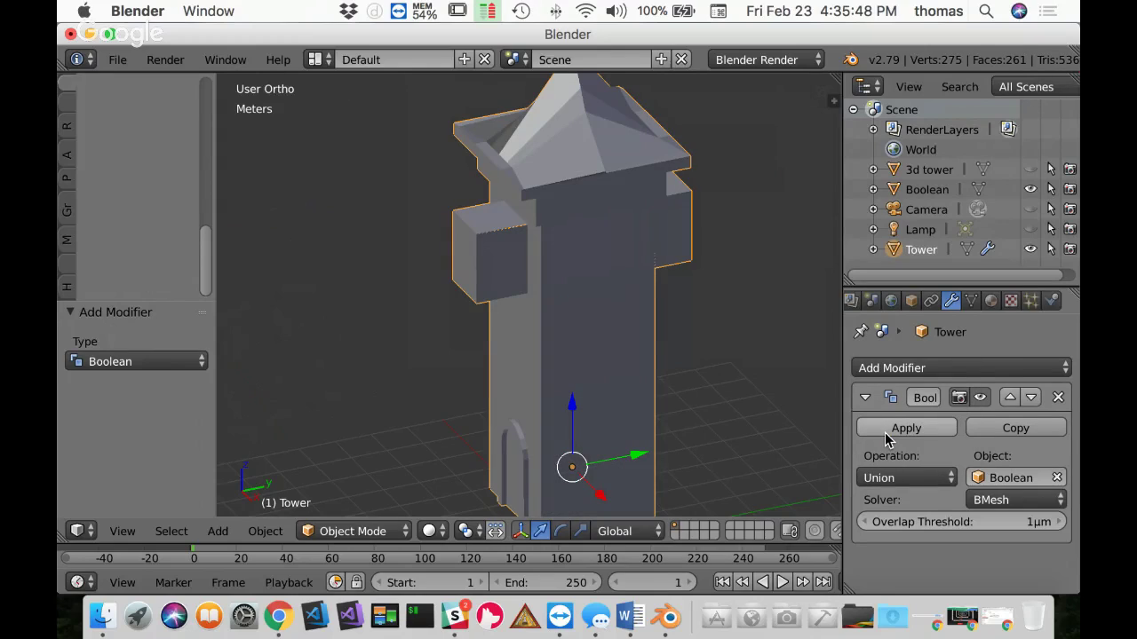
left_click(885, 478)
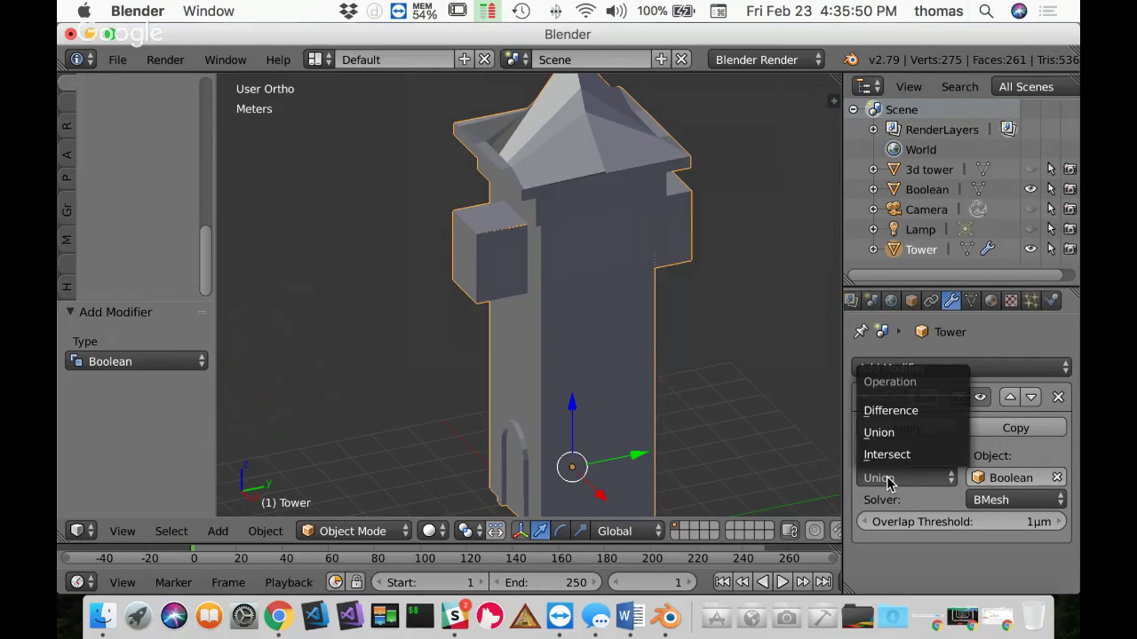
left_click(894, 411)
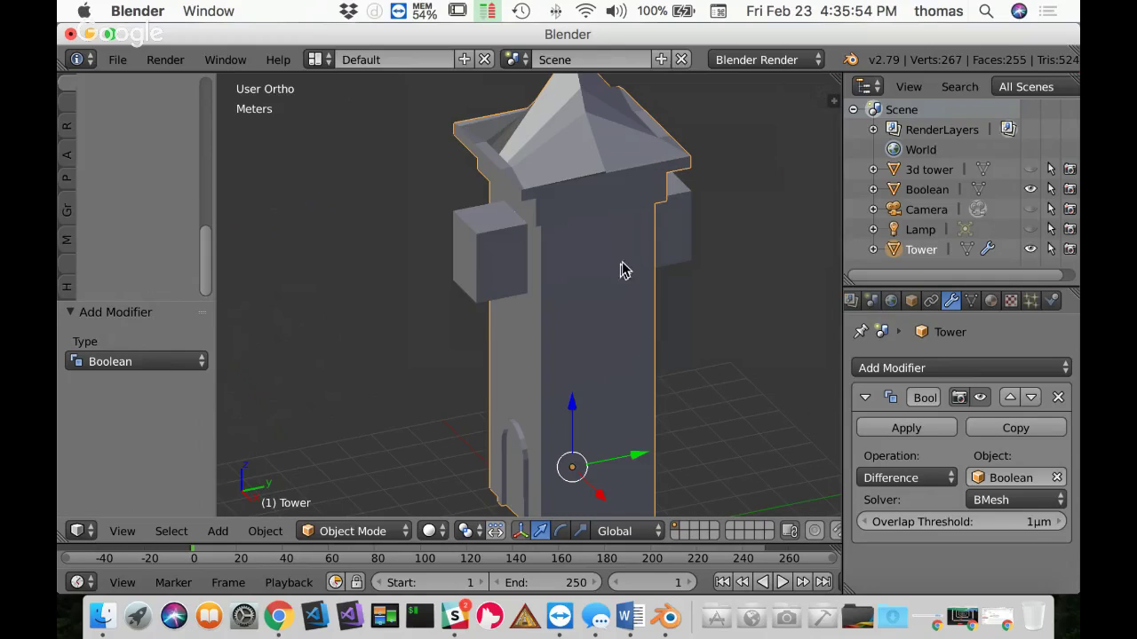
right_click(478, 260)
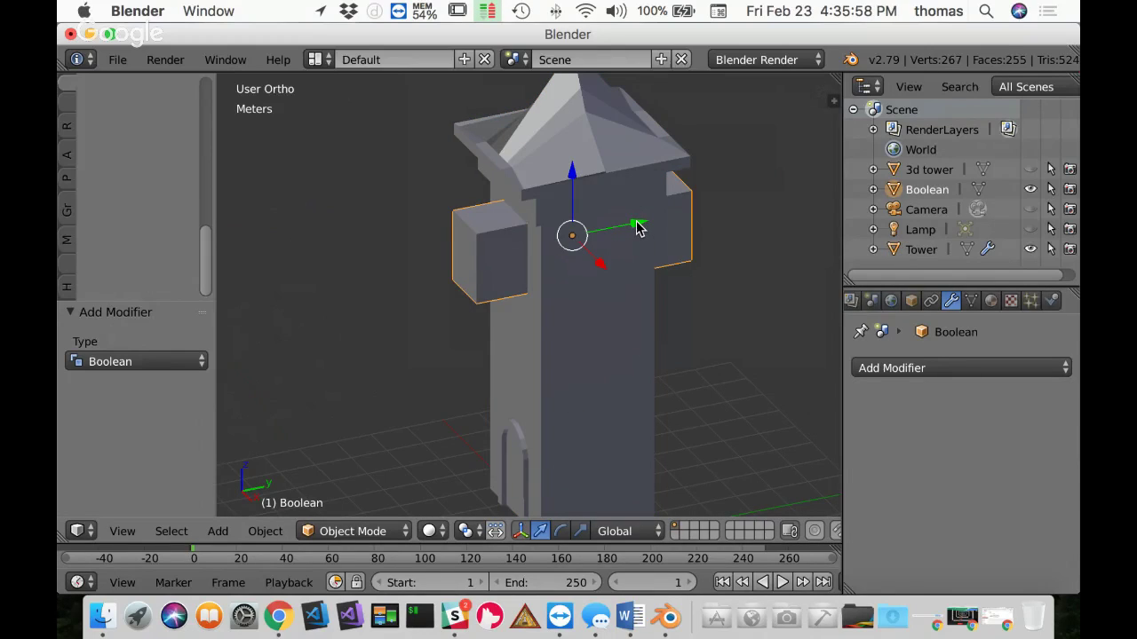
left_click_drag(637, 228, 364, 275)
key("ctrl+z")
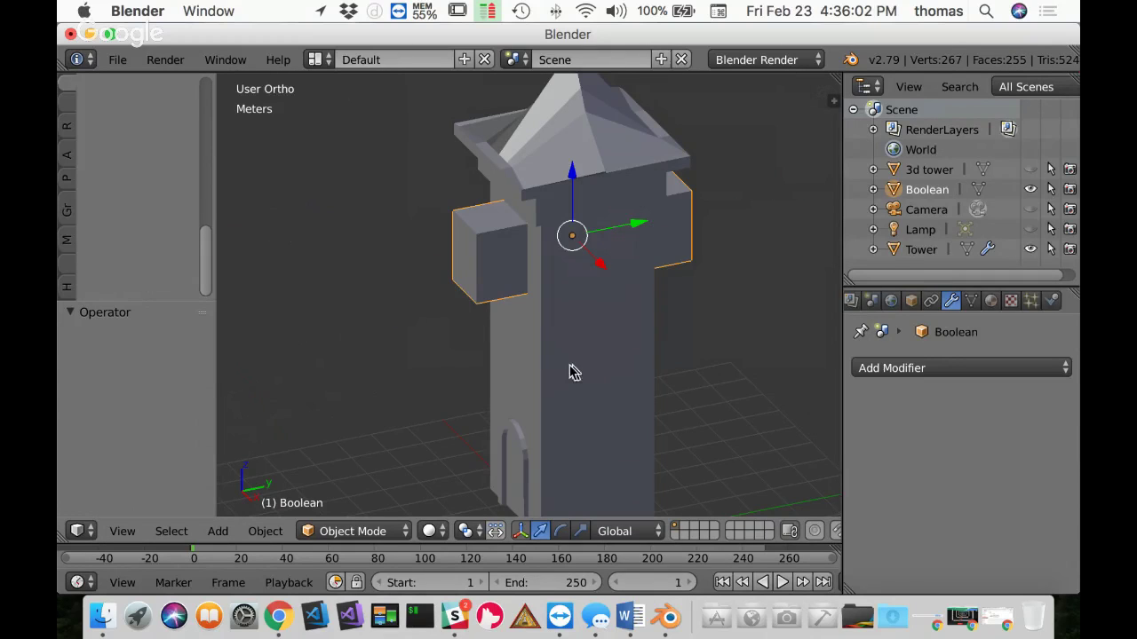
right_click(617, 366)
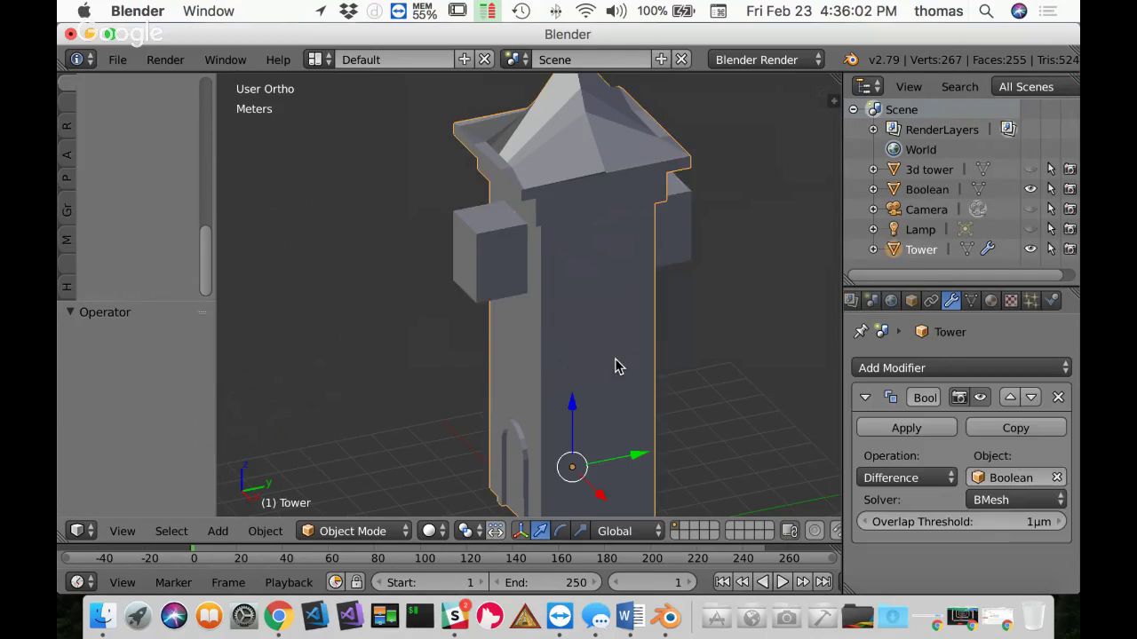
Step: Apply the Difference boolean, slide the Boolean cube away along Y, and hide it
left_click(906, 428)
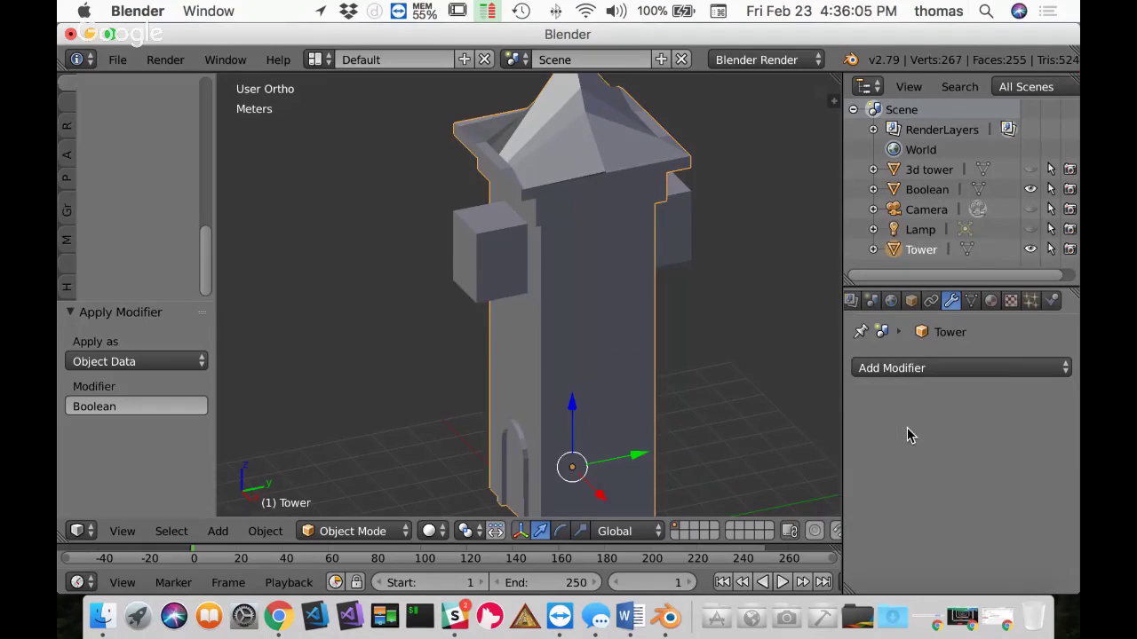
right_click(489, 271)
left_click_drag(636, 230, 315, 257)
middle_click_drag(482, 264, 533, 234)
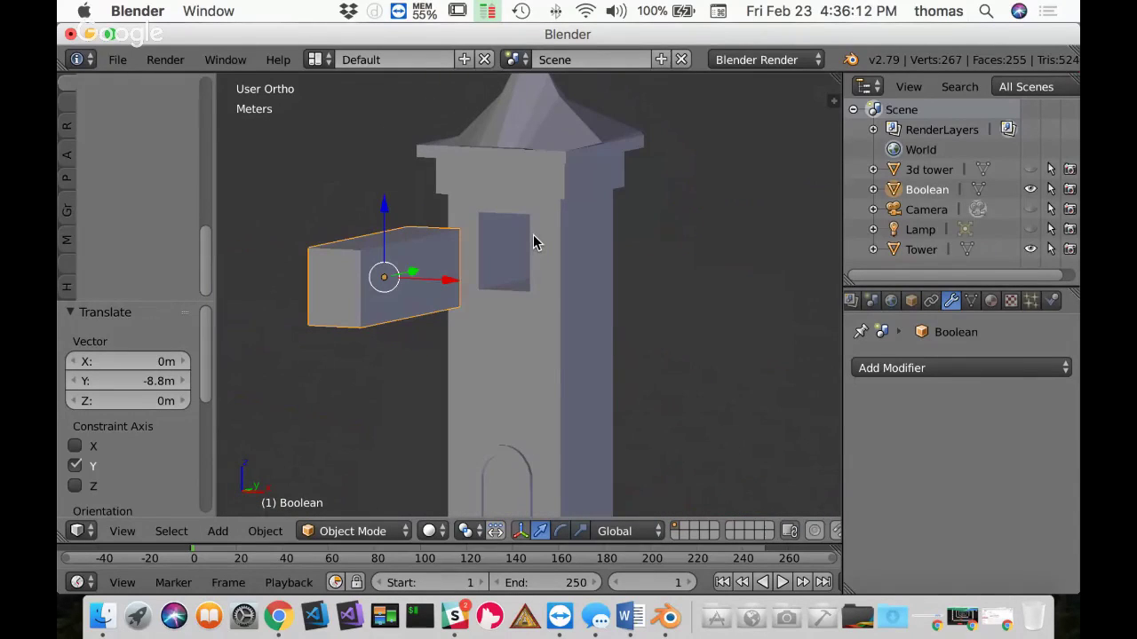
middle_click_drag(613, 390, 718, 352)
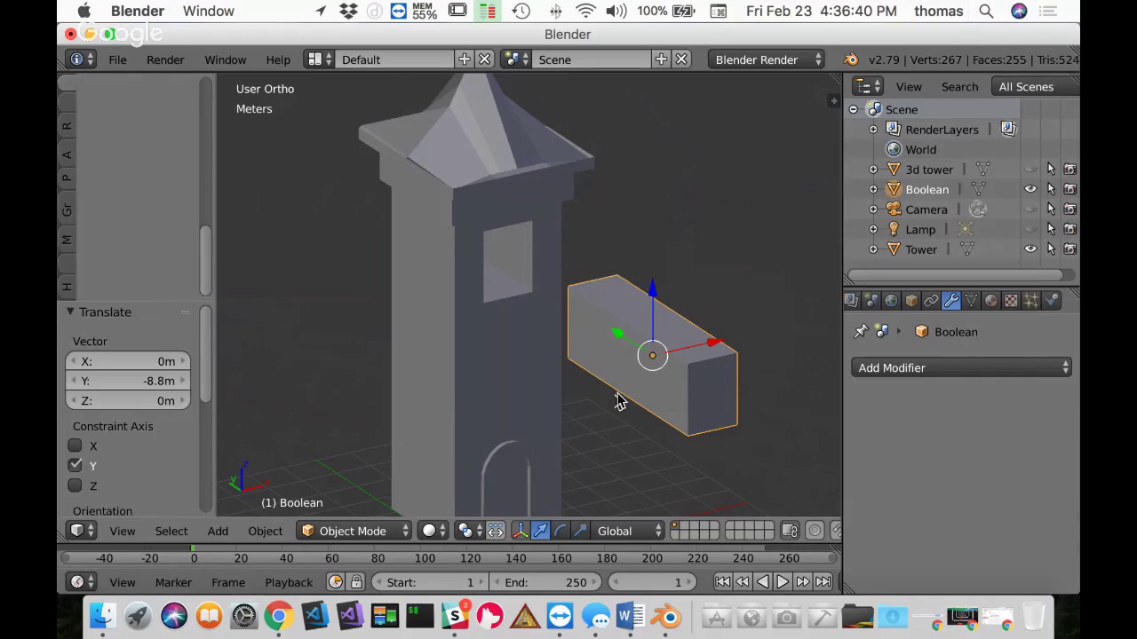
key("h")
middle_click_drag(666, 333, 613, 284)
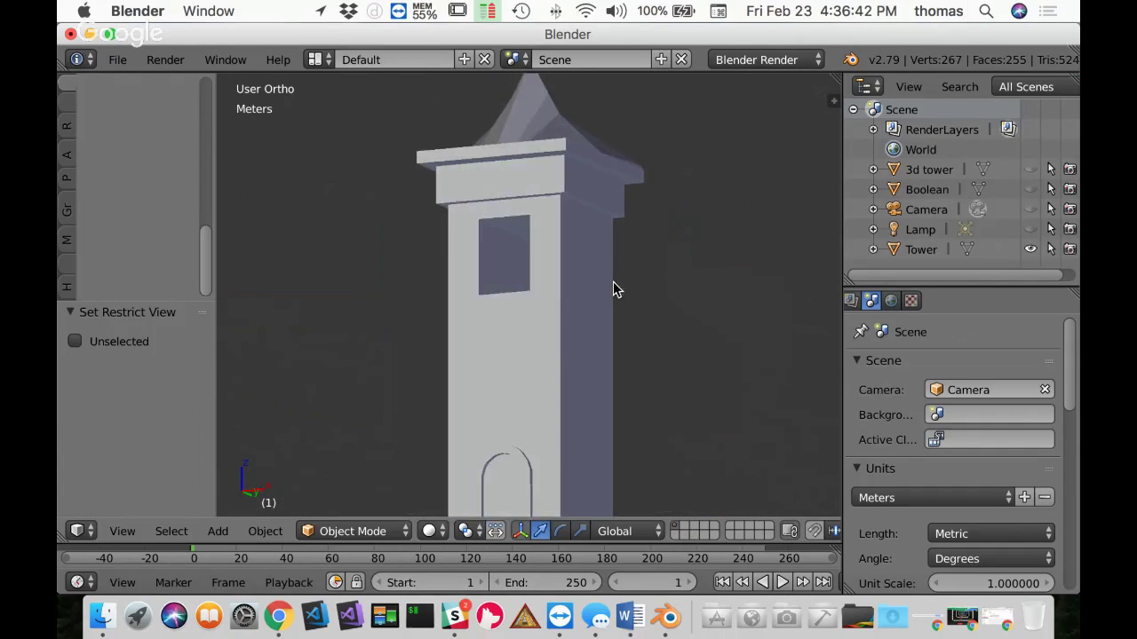
right_click(542, 318)
Step: Enter Edit Mode on the Tower and zoom in close on the window opening
key("Tab")
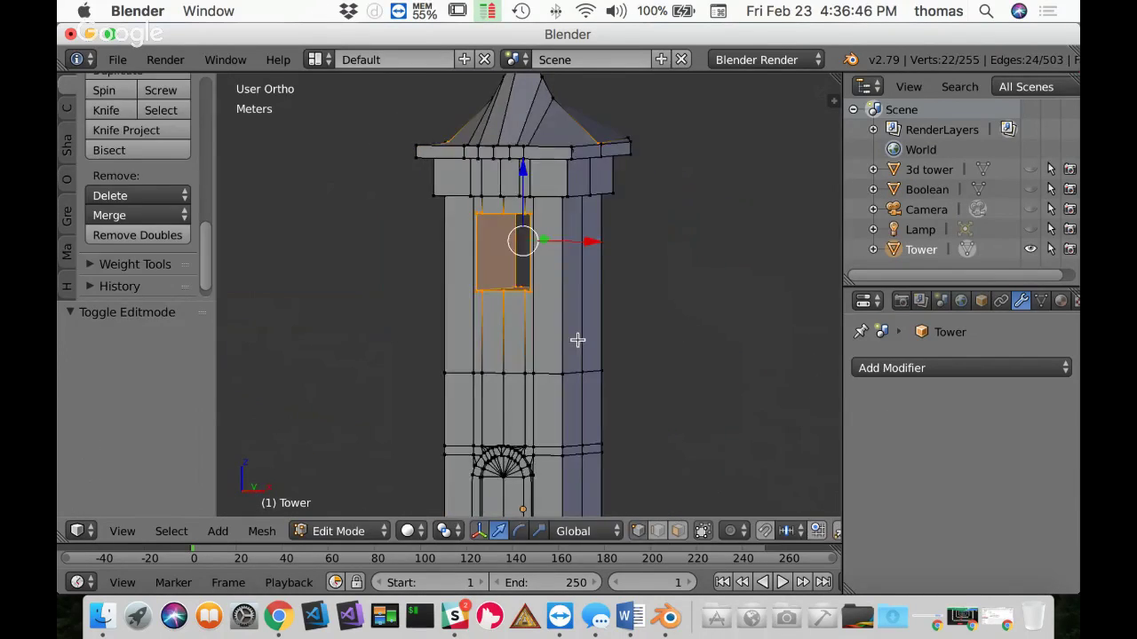
middle_click_drag(578, 340, 587, 363)
scroll(524, 308, "up", 3)
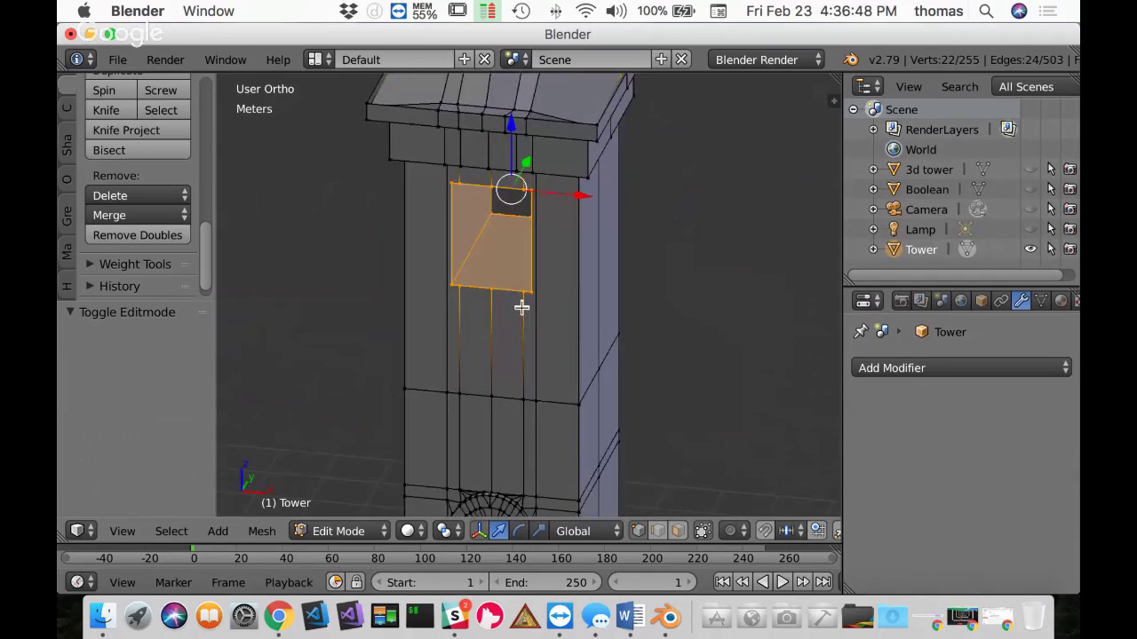
scroll(521, 307, "up", 2)
middle_click_drag(500, 278, 728, 310)
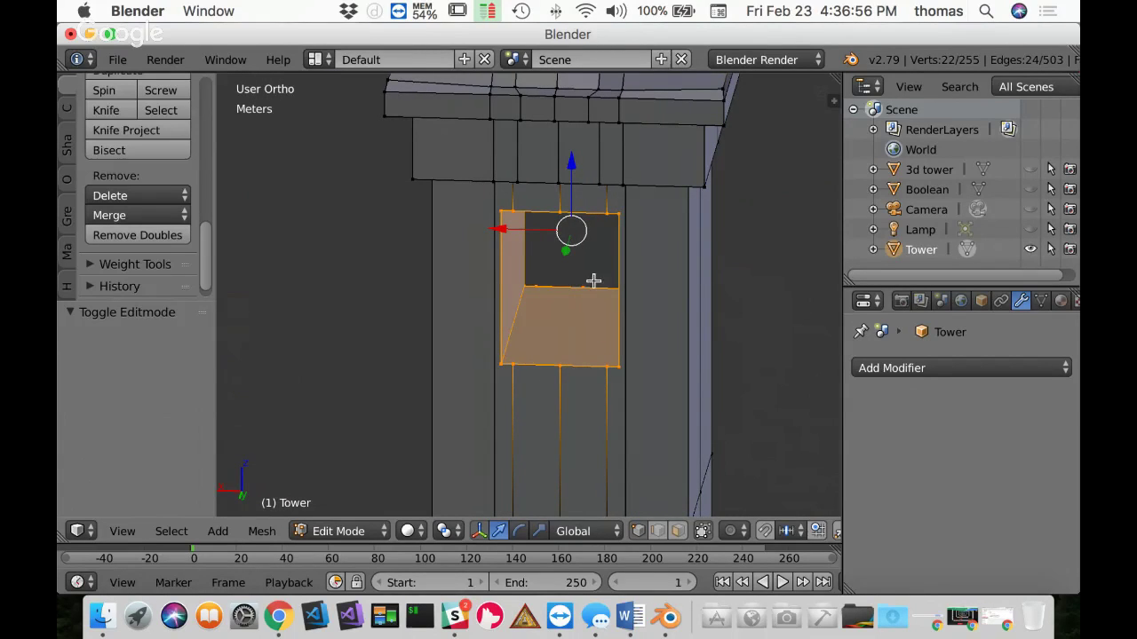
middle_click_drag(593, 280, 391, 259)
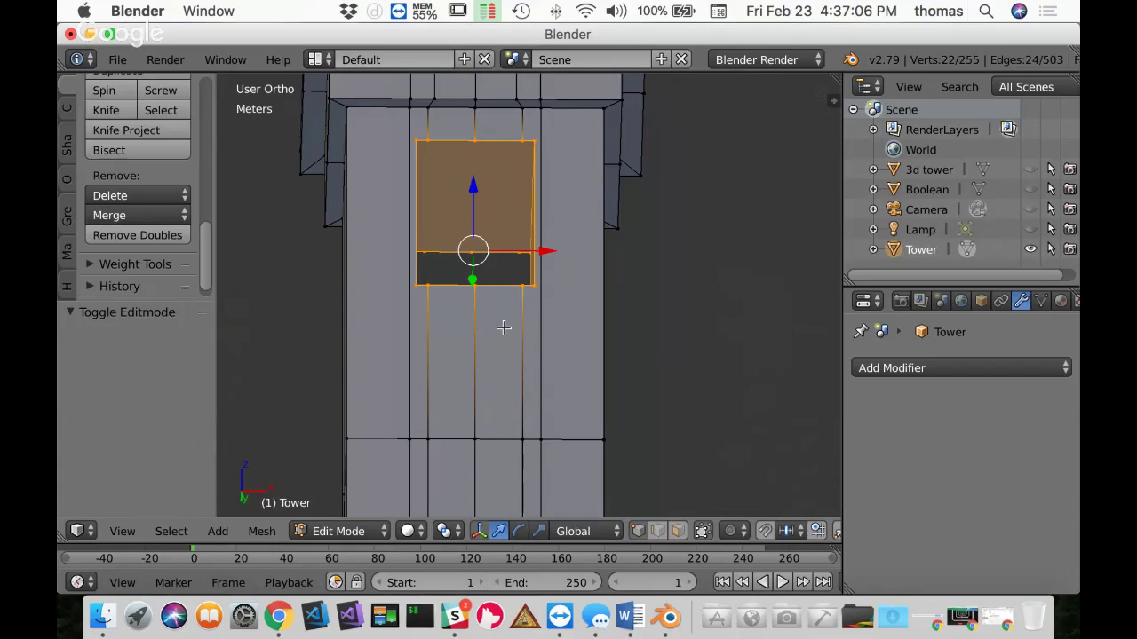
middle_click_drag(637, 314, 636, 365)
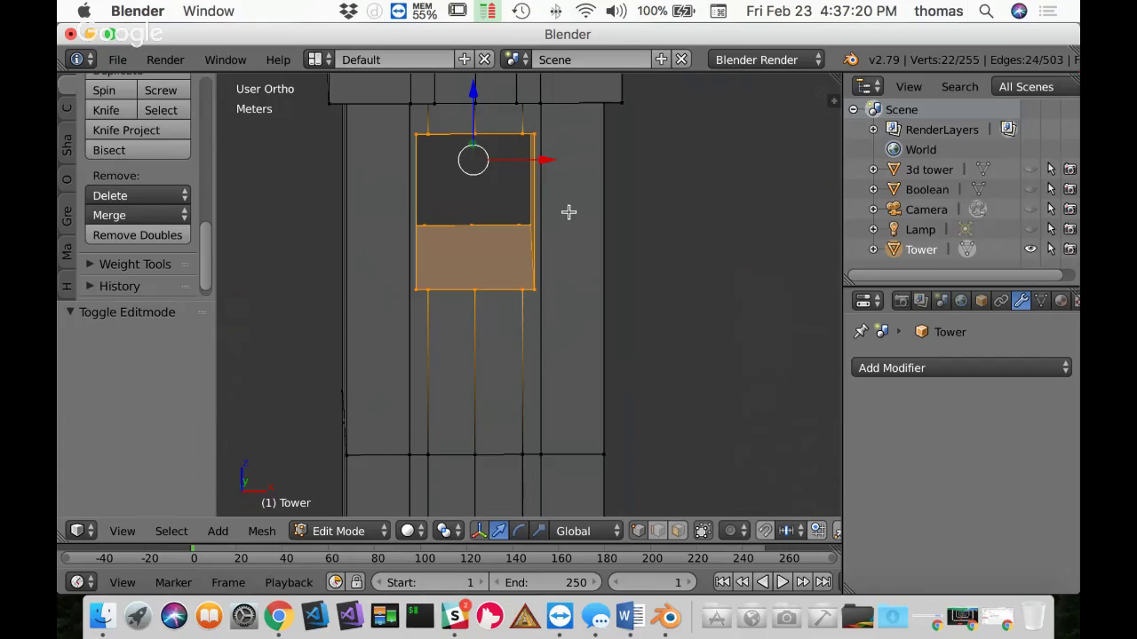
Step: Switch to face select mode and select the eight wall faces around the window
key("ctrl+Tab")
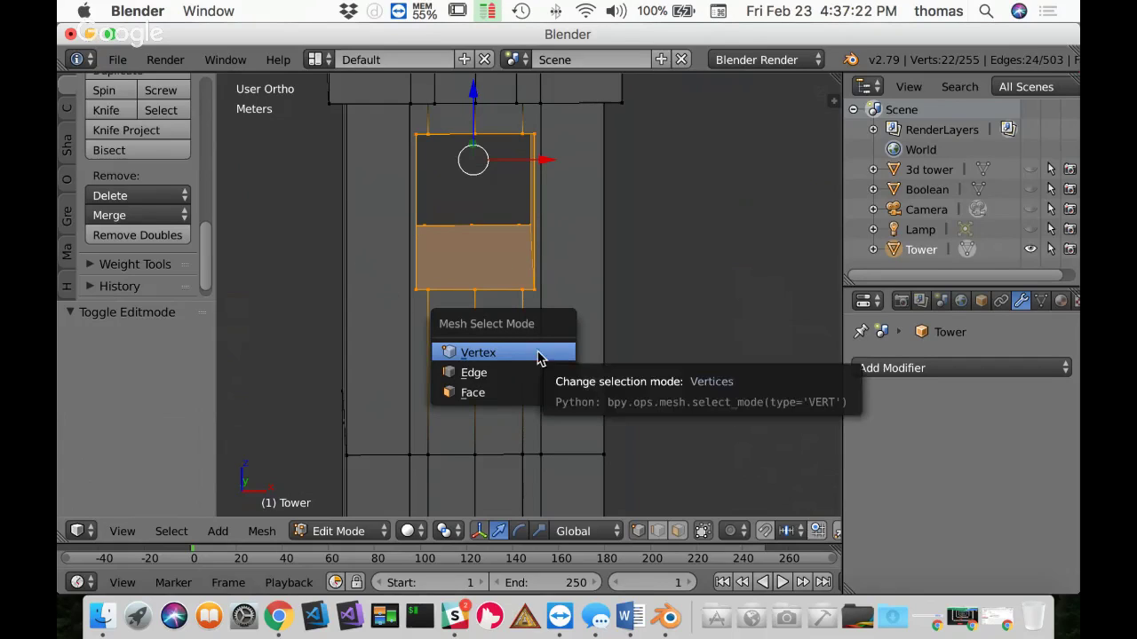
left_click(480, 394)
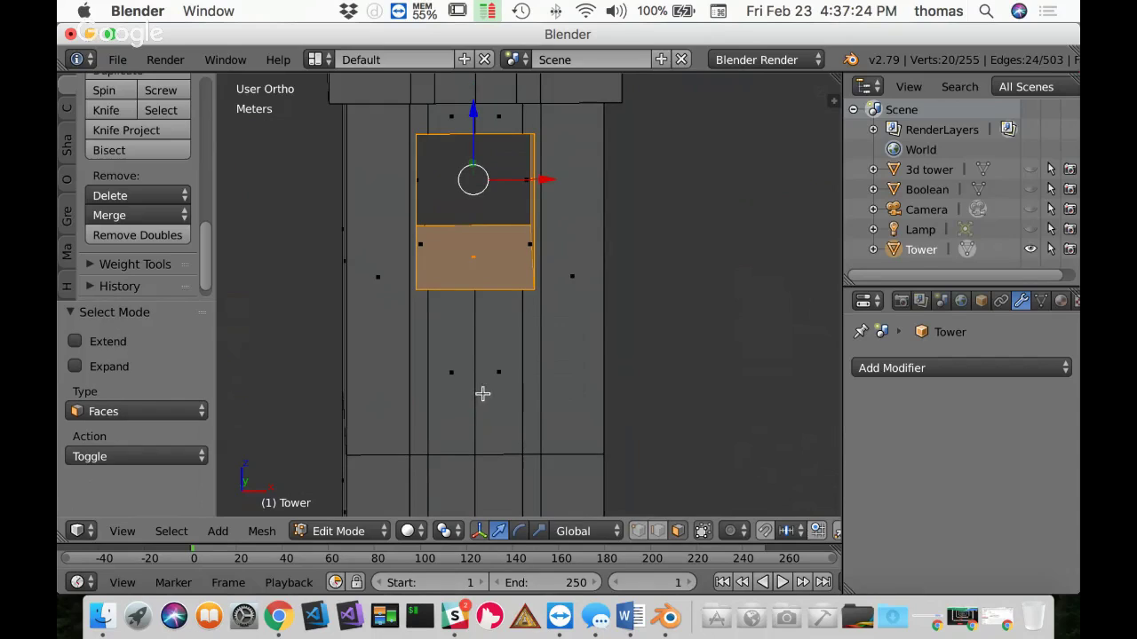
right_click(595, 310)
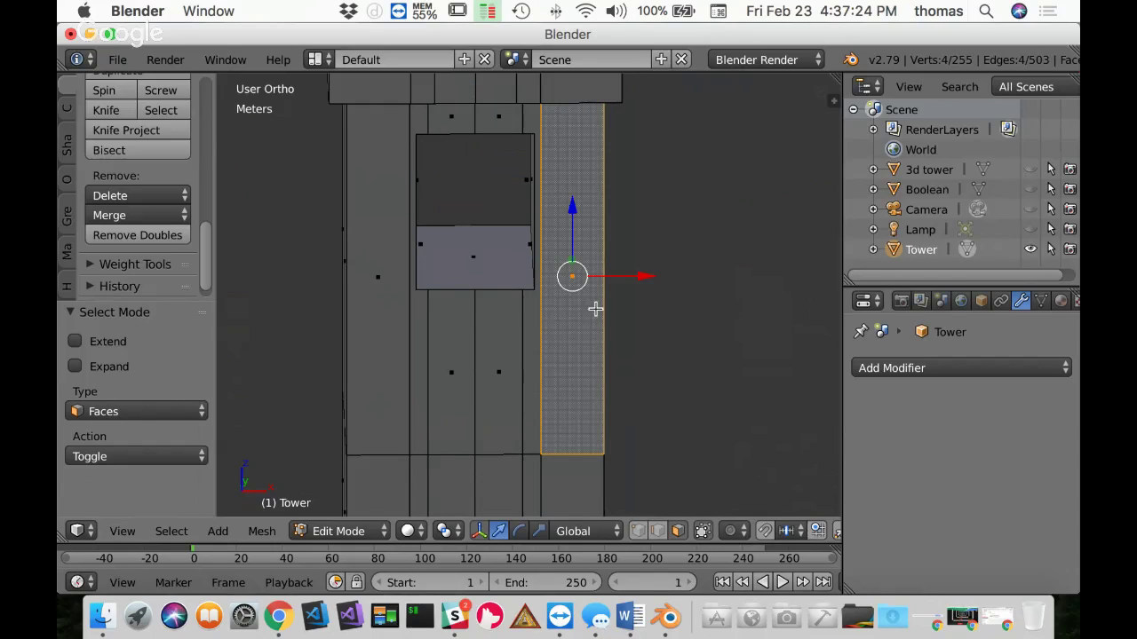
right_click(533, 366, "shift")
right_click(505, 374, "shift")
right_click(449, 371, "shift")
right_click(415, 359, "shift")
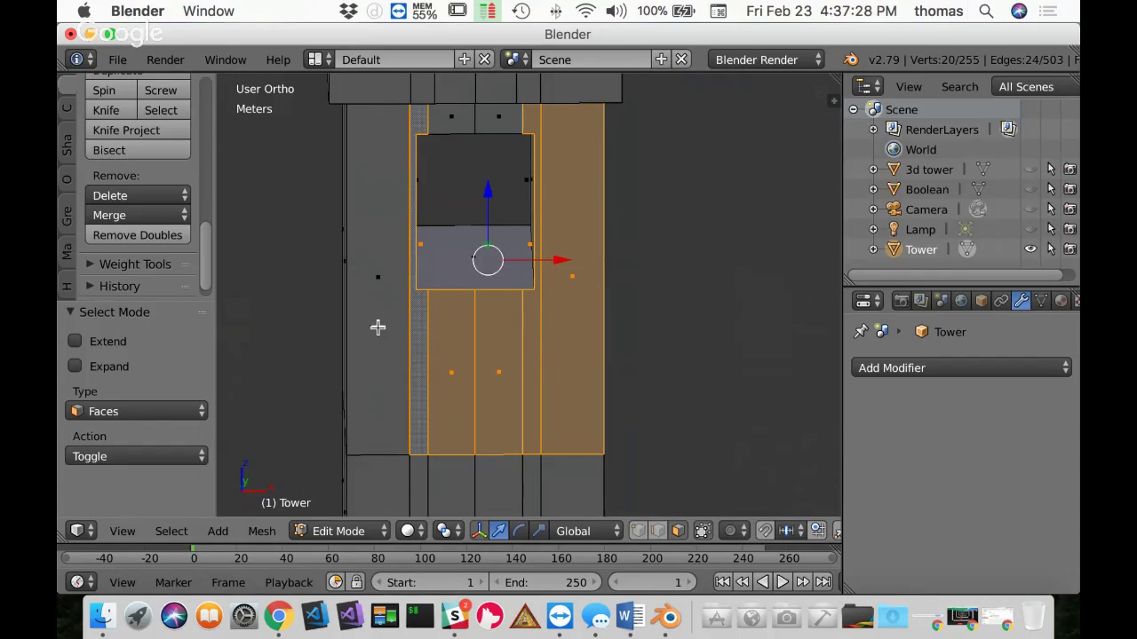
right_click(371, 318, "shift")
right_click(447, 118, "shift")
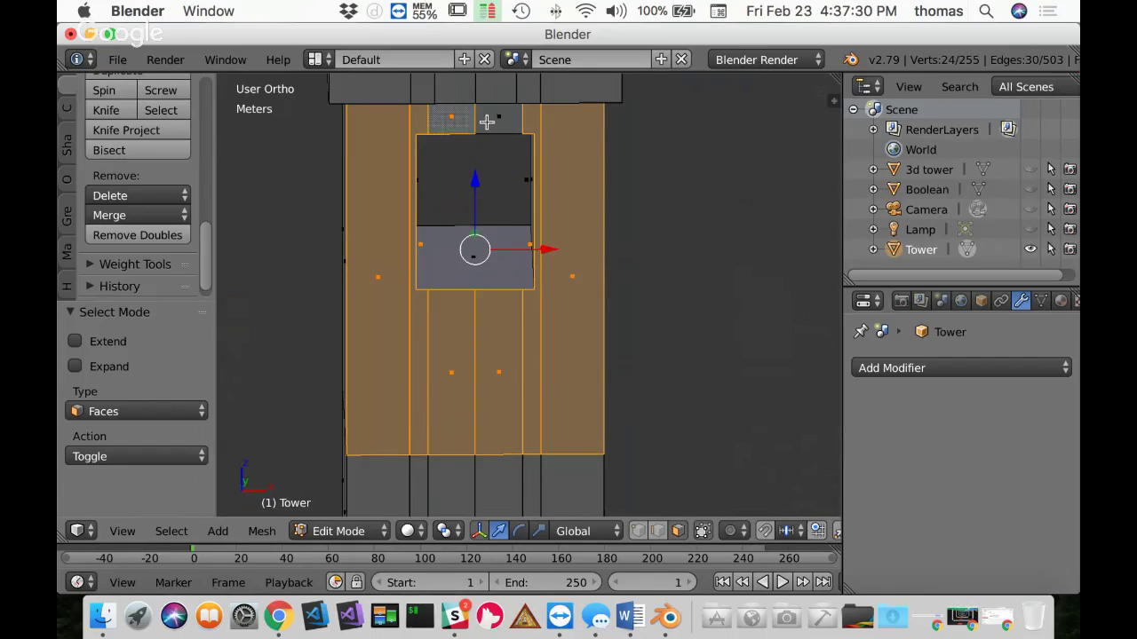
right_click(487, 121, "shift")
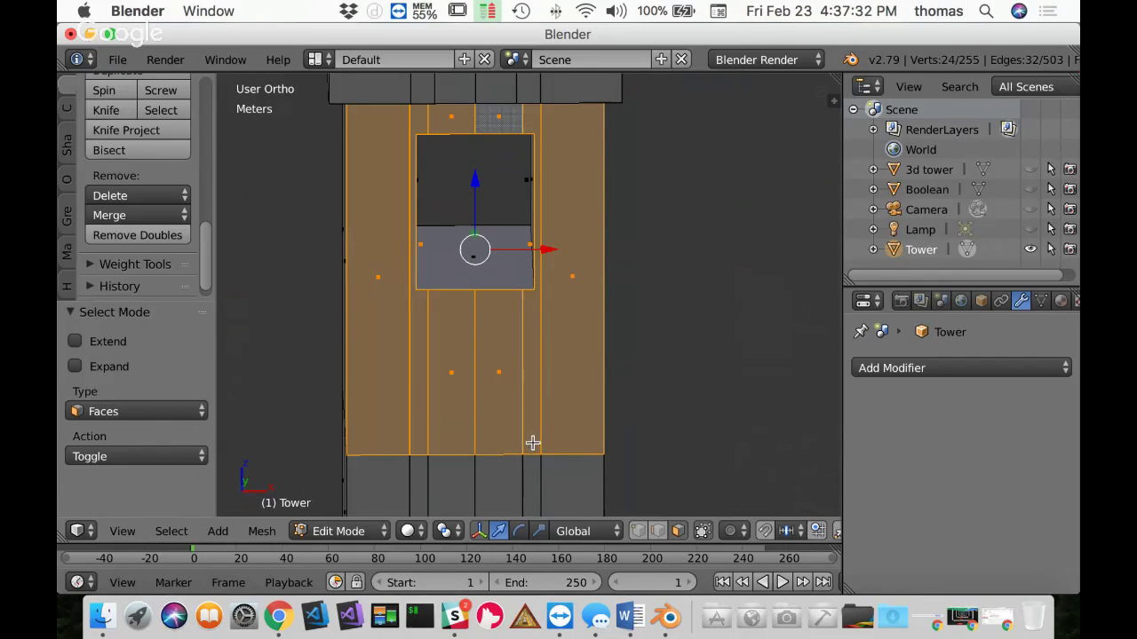
Step: Hide the selected front wall faces to expose the opening's inner faces
key("h")
middle_click_drag(533, 441, 602, 352)
scroll(543, 310, "down", 2)
scroll(542, 320, "up", 3)
scroll(541, 183, "up", 2)
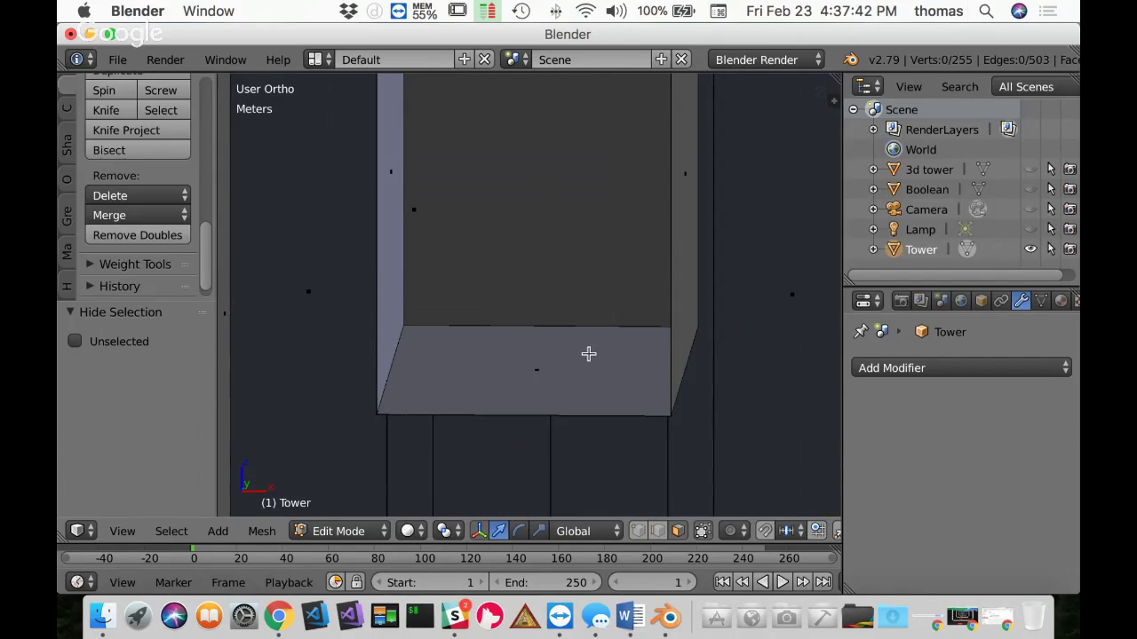
Step: Hide the opening's two inner side faces and look into the tower interior in perspective
right_click(686, 191)
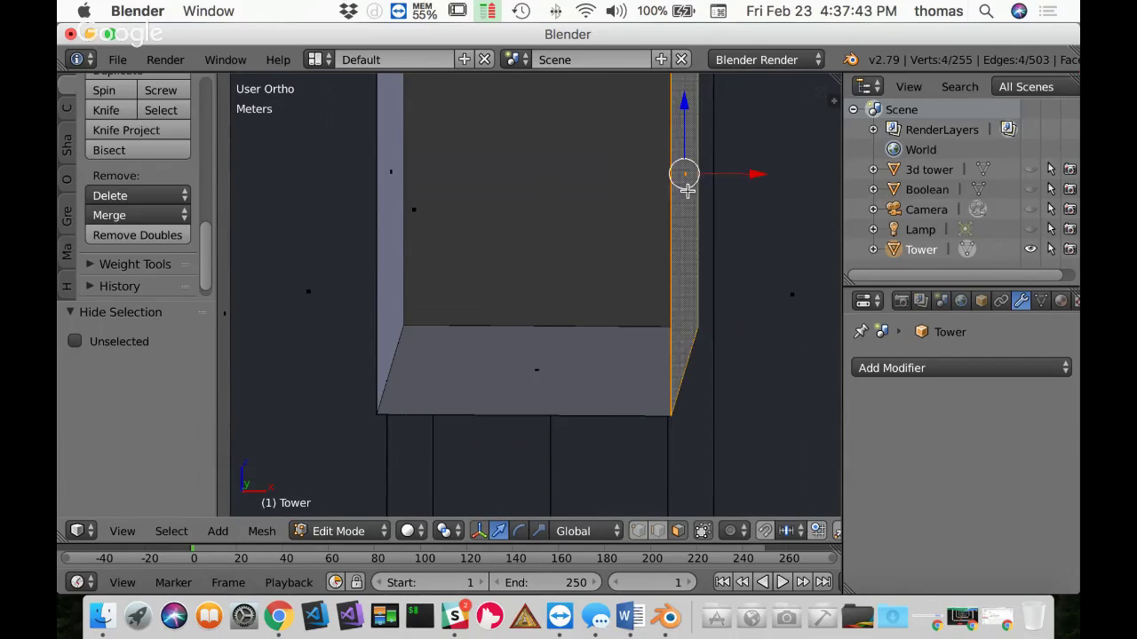
right_click(389, 211, "shift")
key("h")
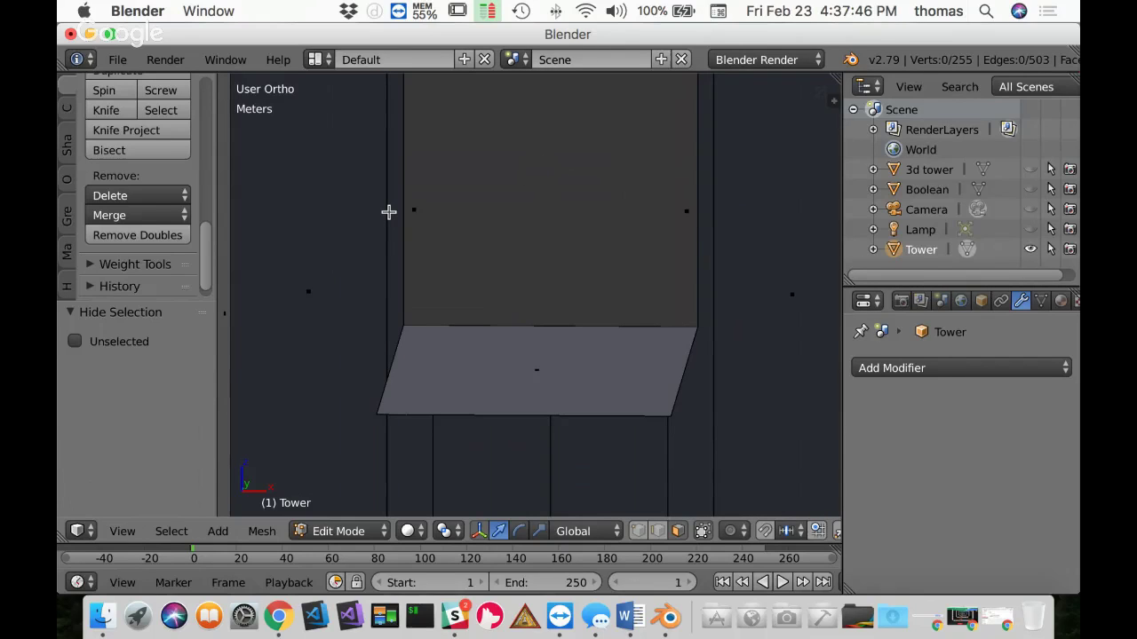
key("KP_5")
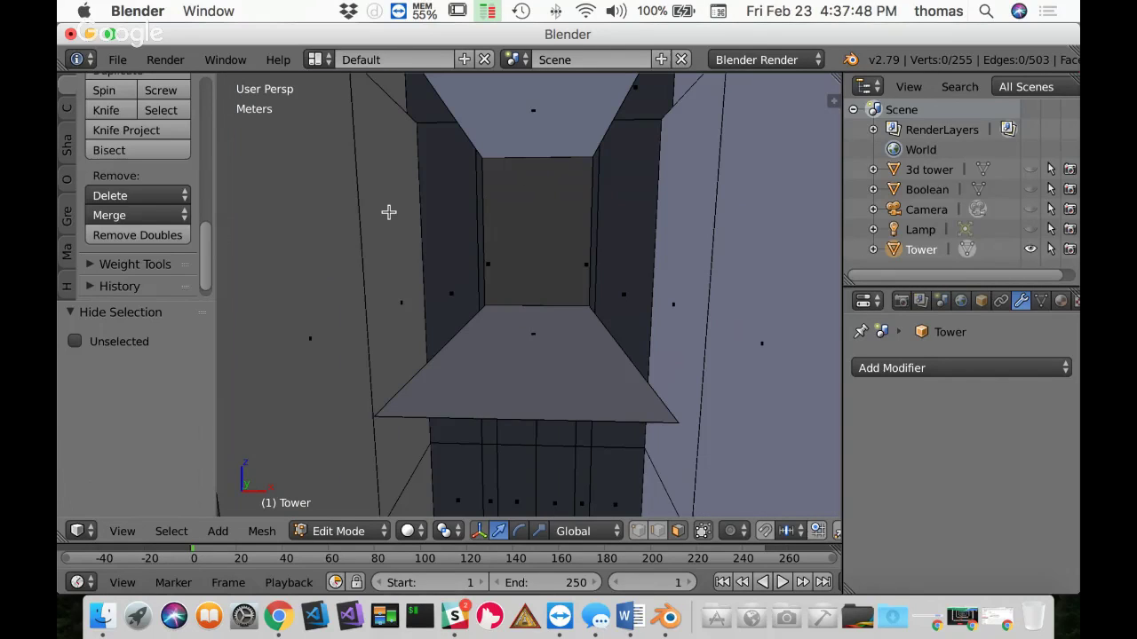
middle_click_drag(589, 358, 549, 413)
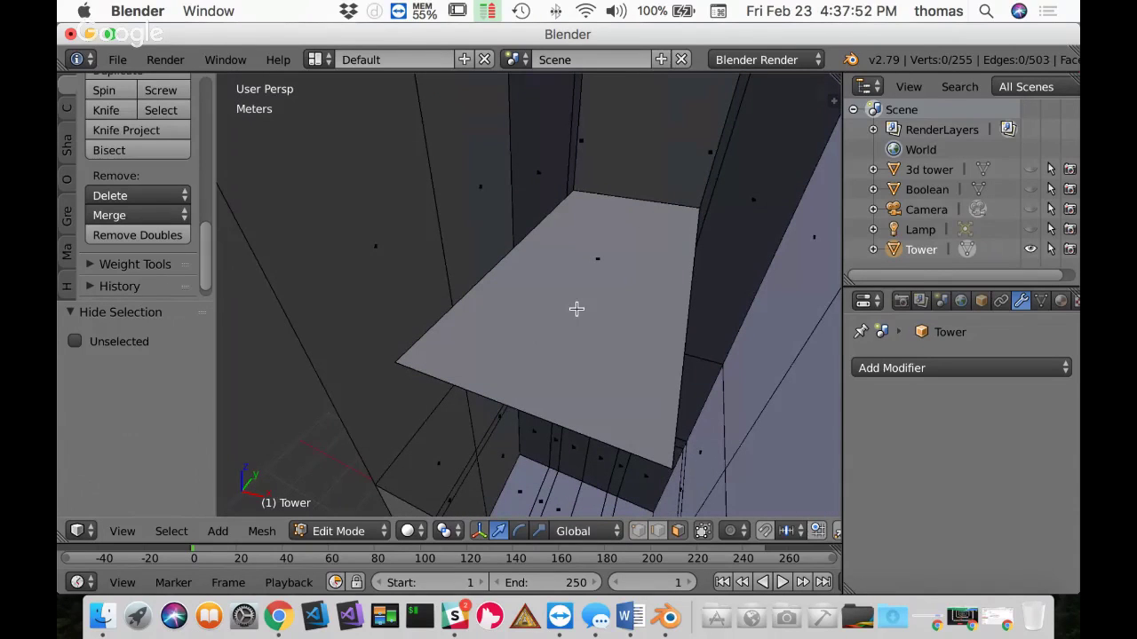
Step: Switch to vertex select mode, inspect in wireframe, then aim the view at the large flat face
key("ctrl+Tab")
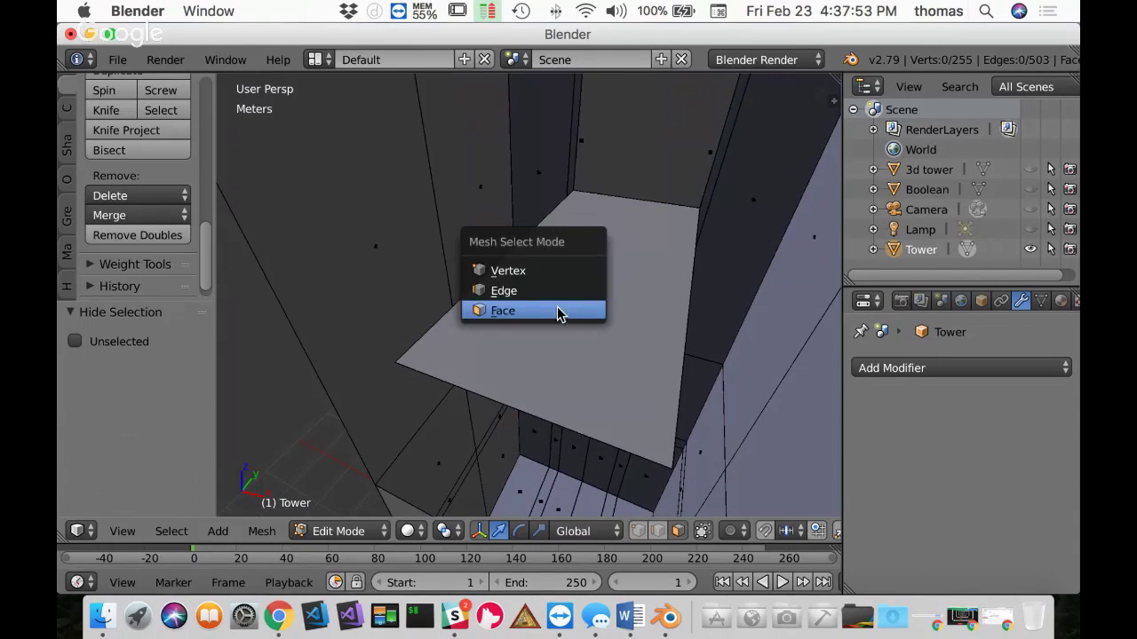
left_click(520, 271)
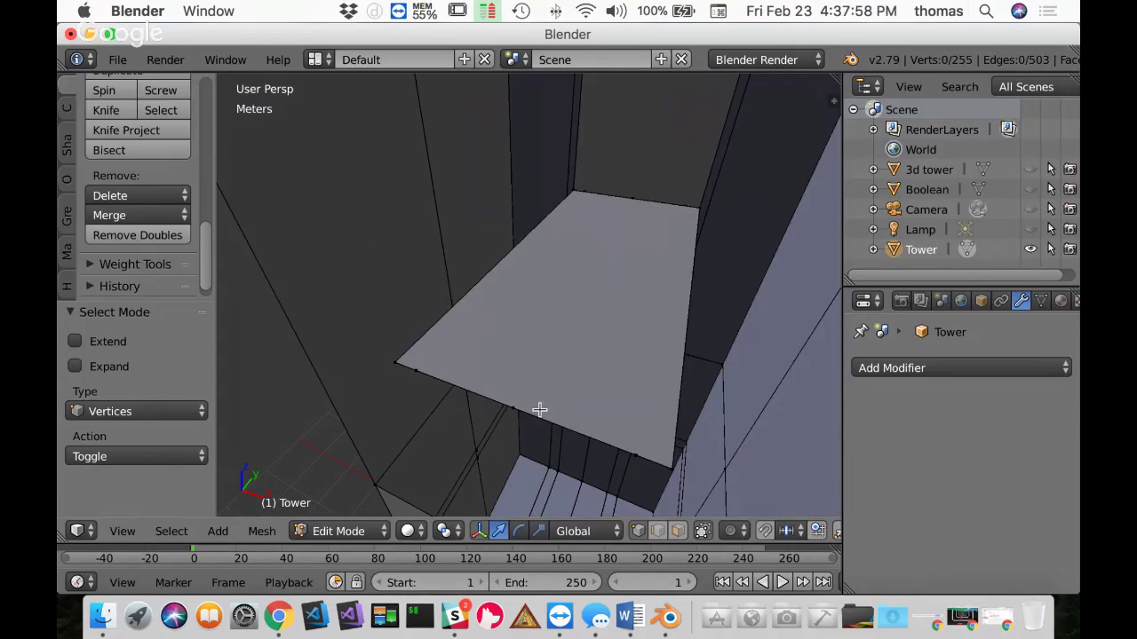
key("z")
mouse_move(515, 368)
middle_mouse_down()
mouse_move(561, 370)
mouse_move(572, 351)
mouse_move(538, 352)
mouse_move(528, 373)
mouse_move(510, 355)
middle_mouse_up()
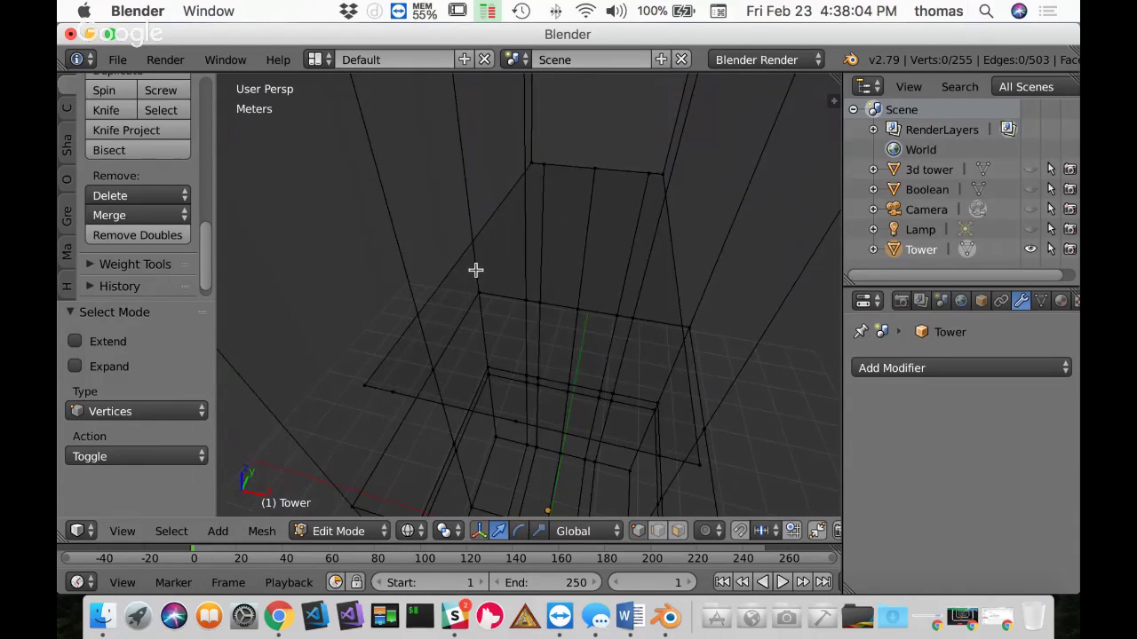
middle_click_drag(476, 269, 498, 282)
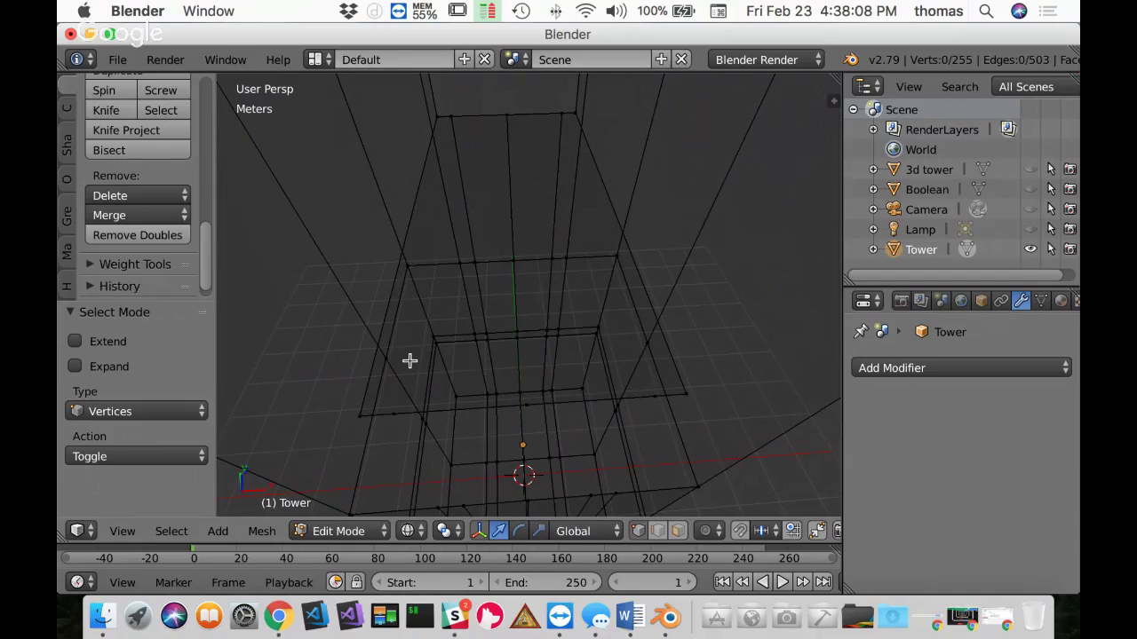
key("z")
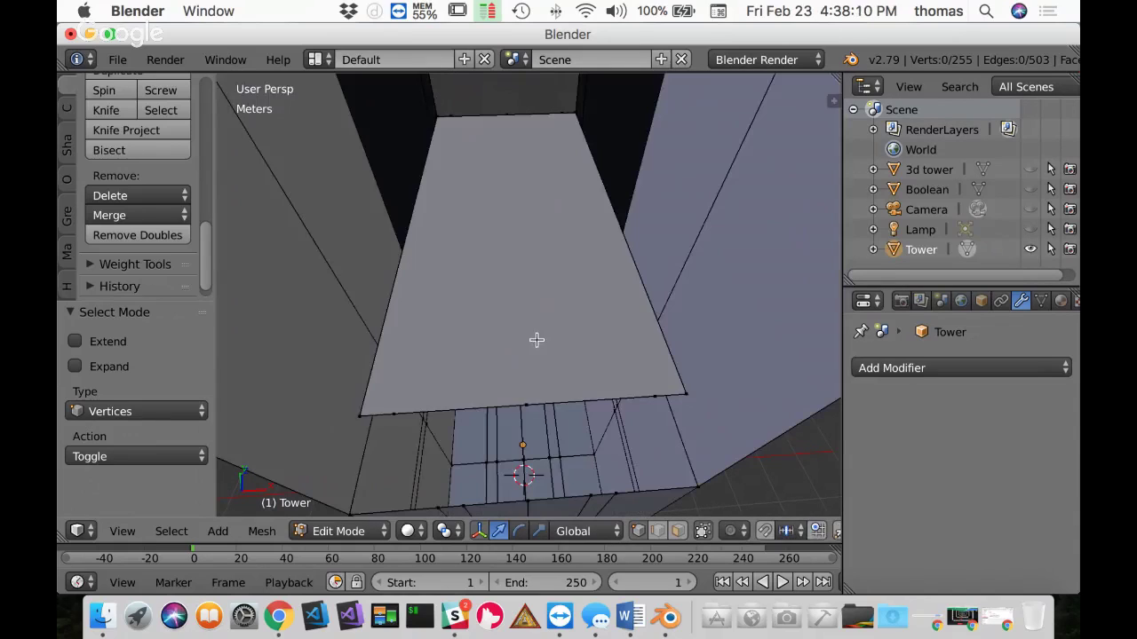
middle_click_drag(510, 200, 528, 205)
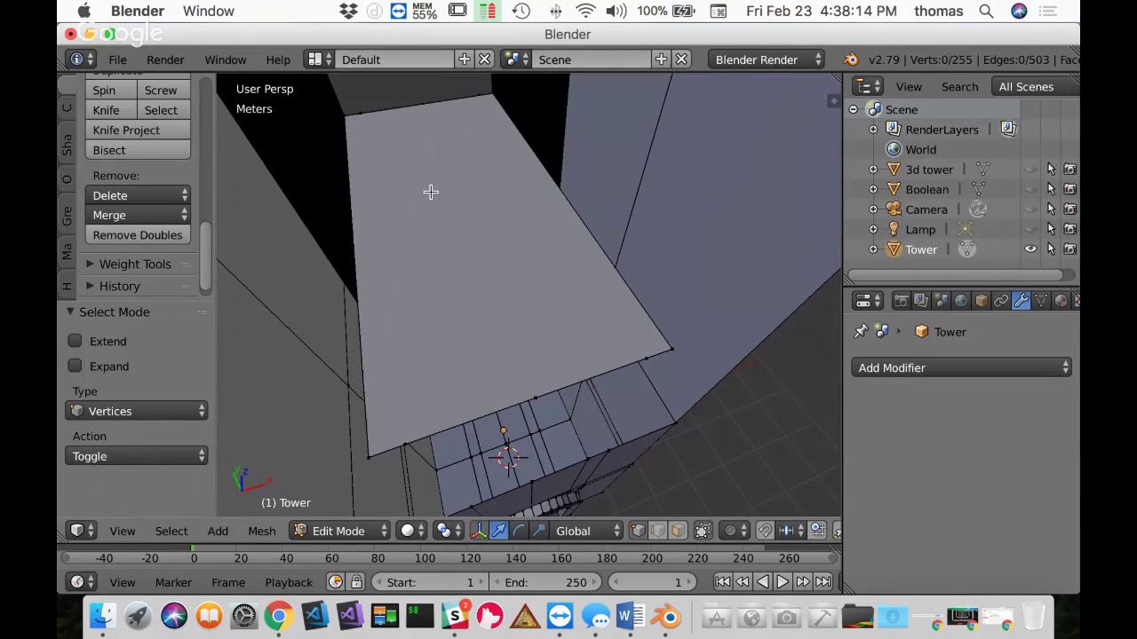
Step: Knife the left and right top-to-bottom cuts across the large flat face
key("k")
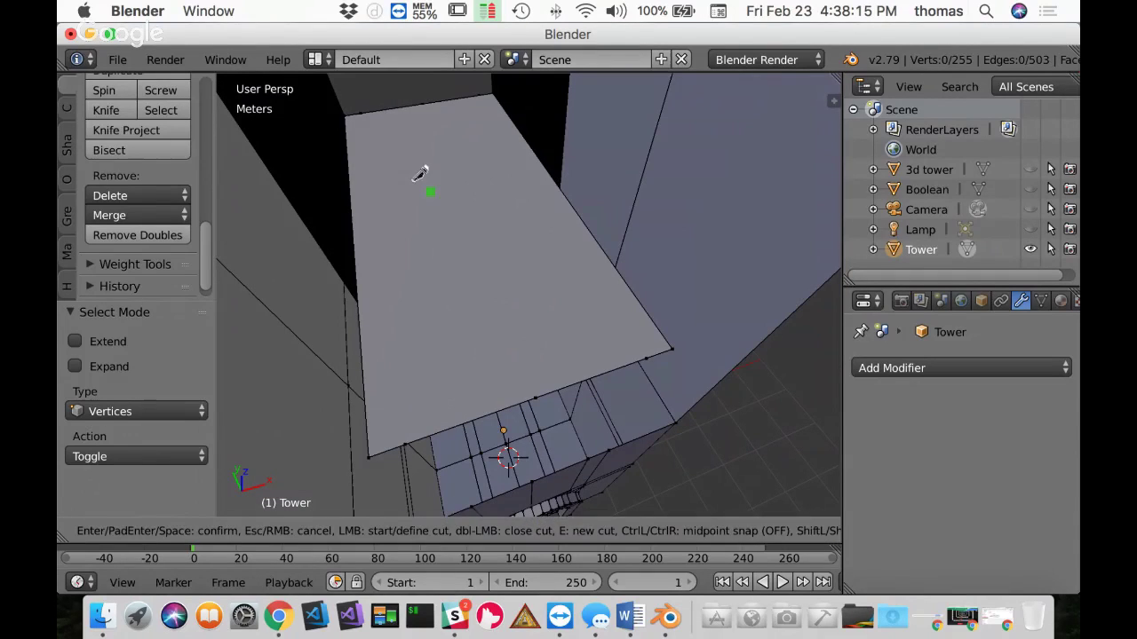
left_click(361, 112)
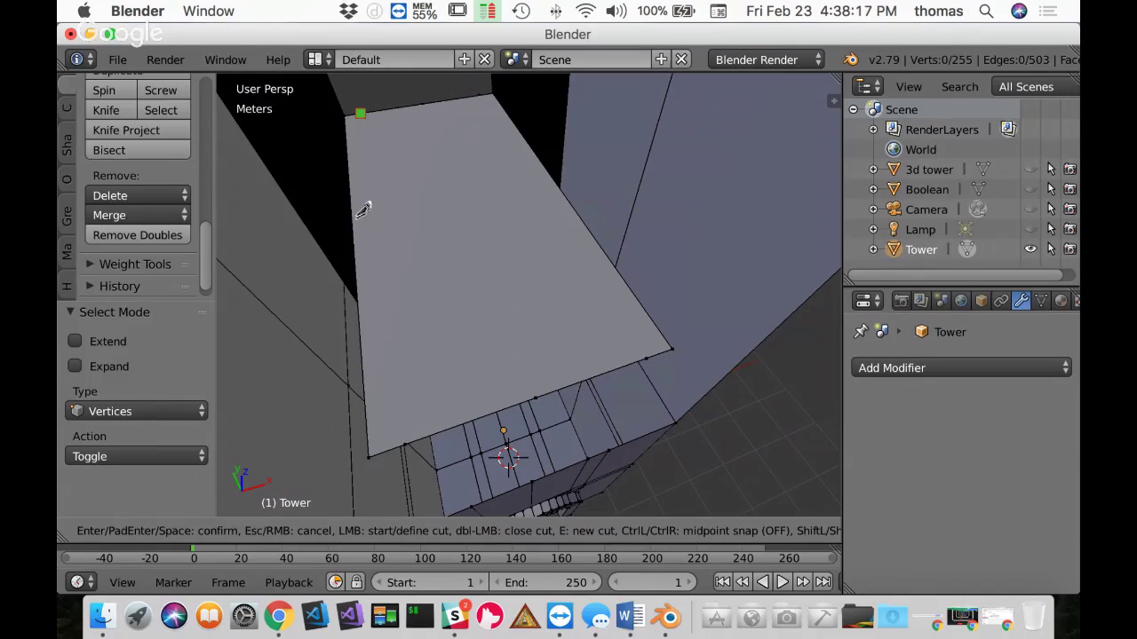
left_click(413, 437)
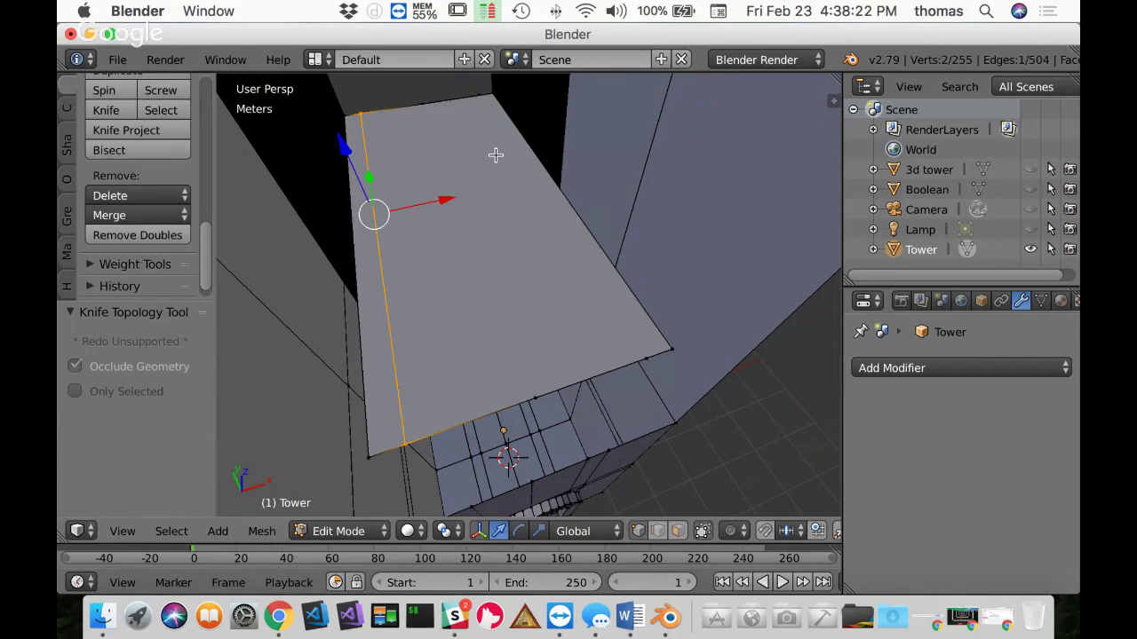
key("k")
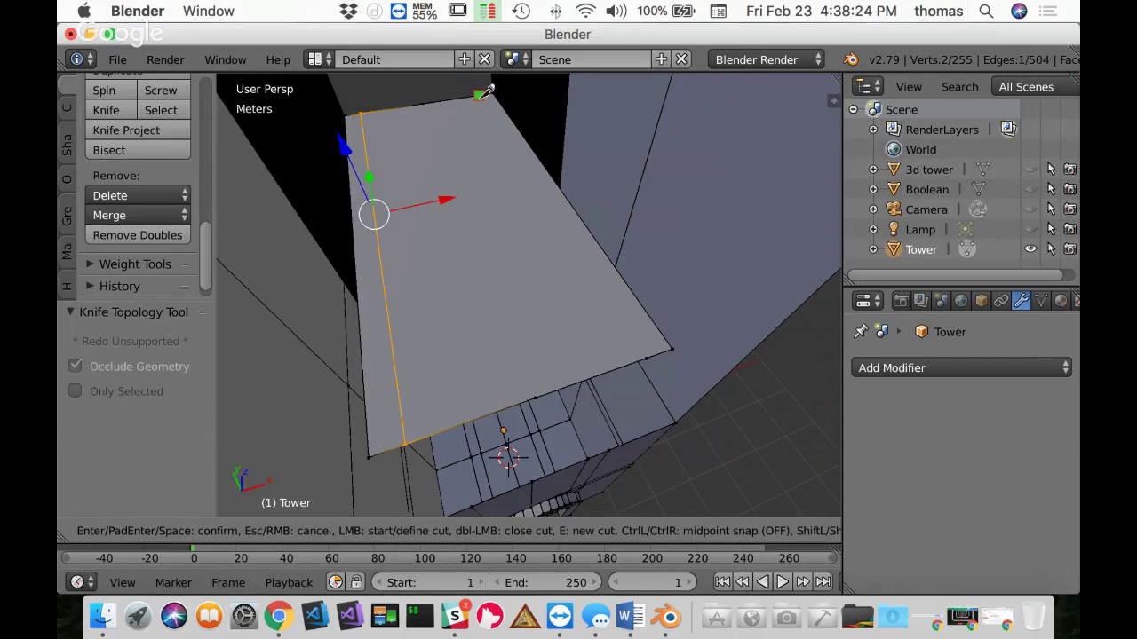
left_click(480, 93)
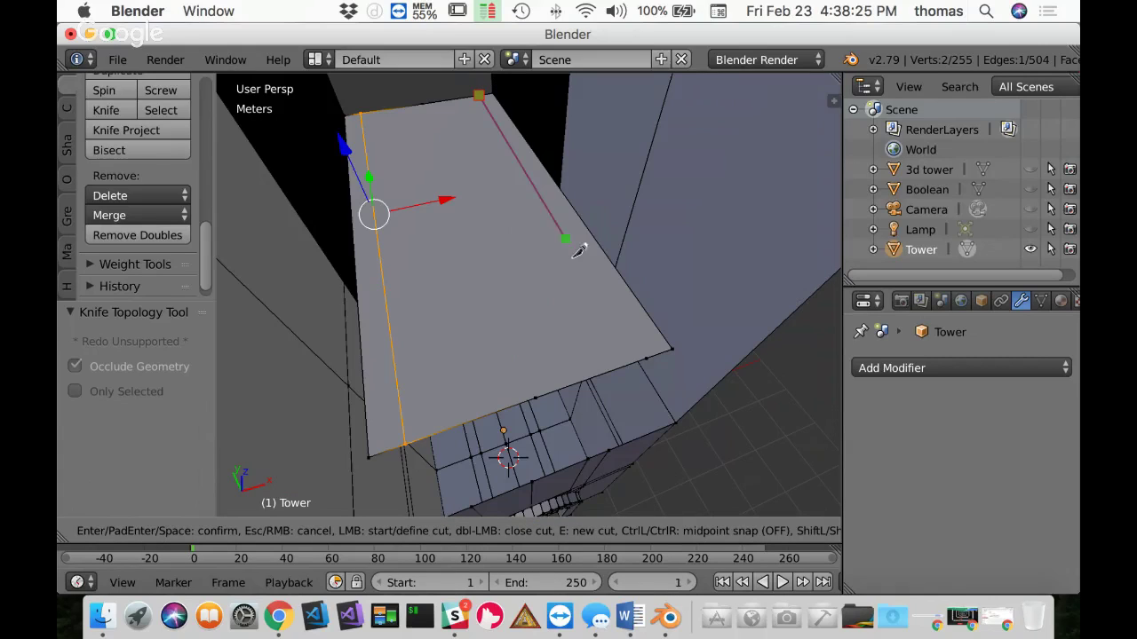
left_click(644, 352)
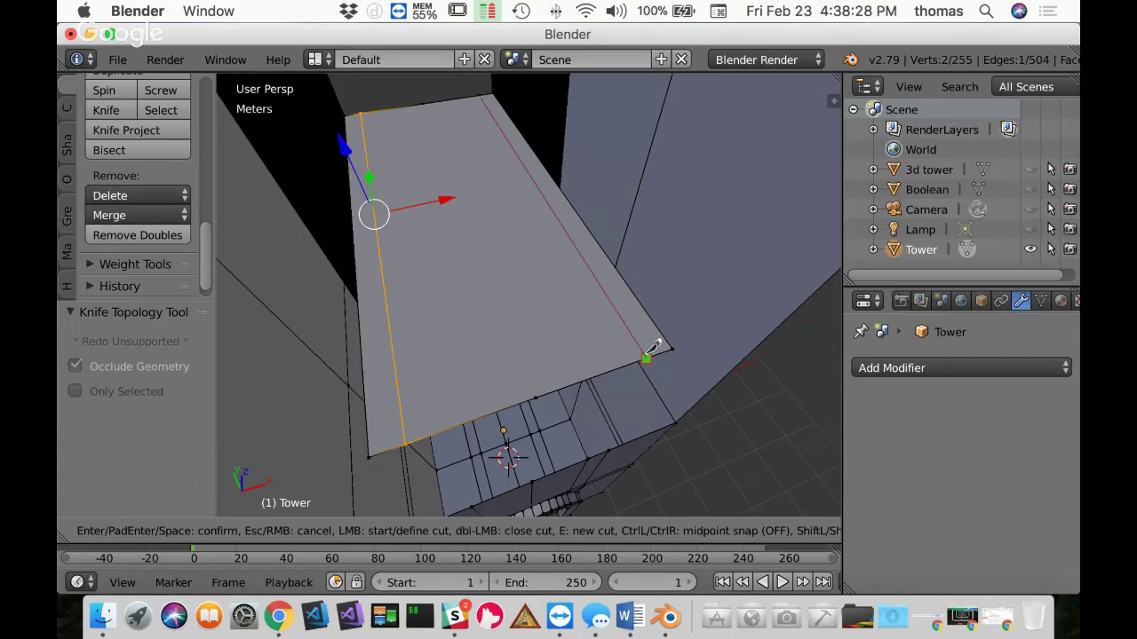
key("Return")
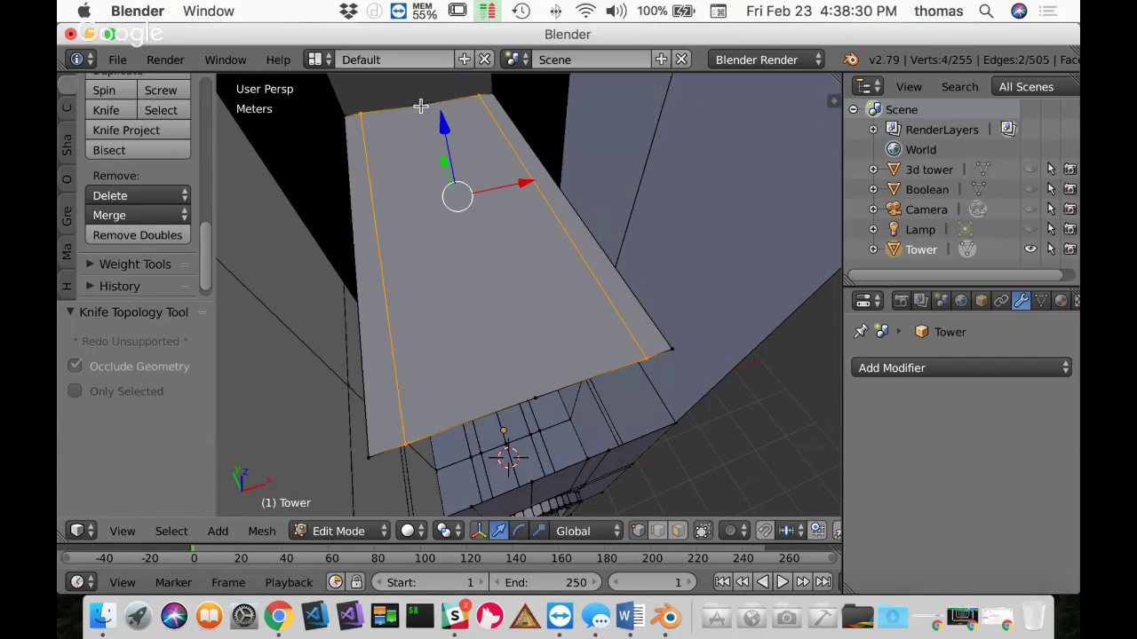
Step: Knife a middle cut from the top edge to the bottom edge, splitting the face
key("k")
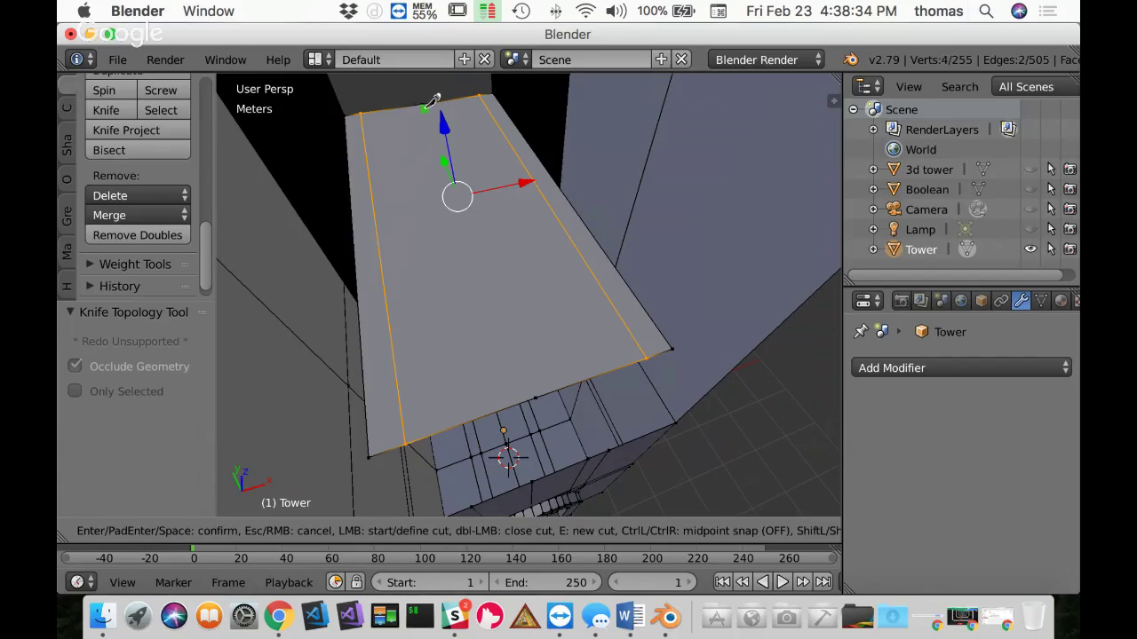
left_click(421, 104)
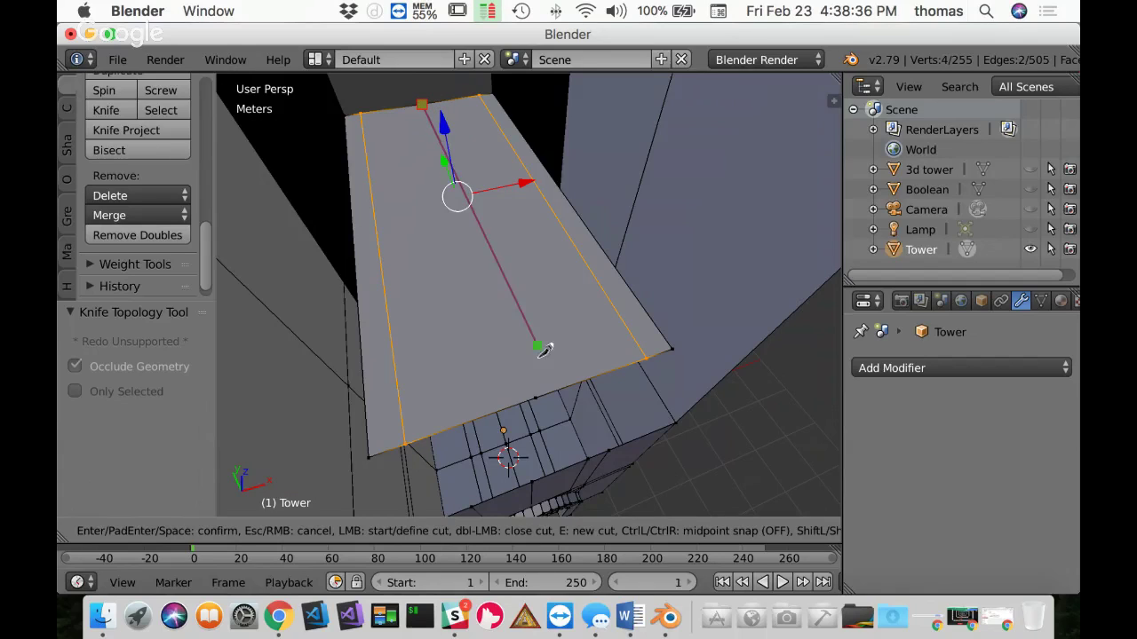
left_click(543, 386)
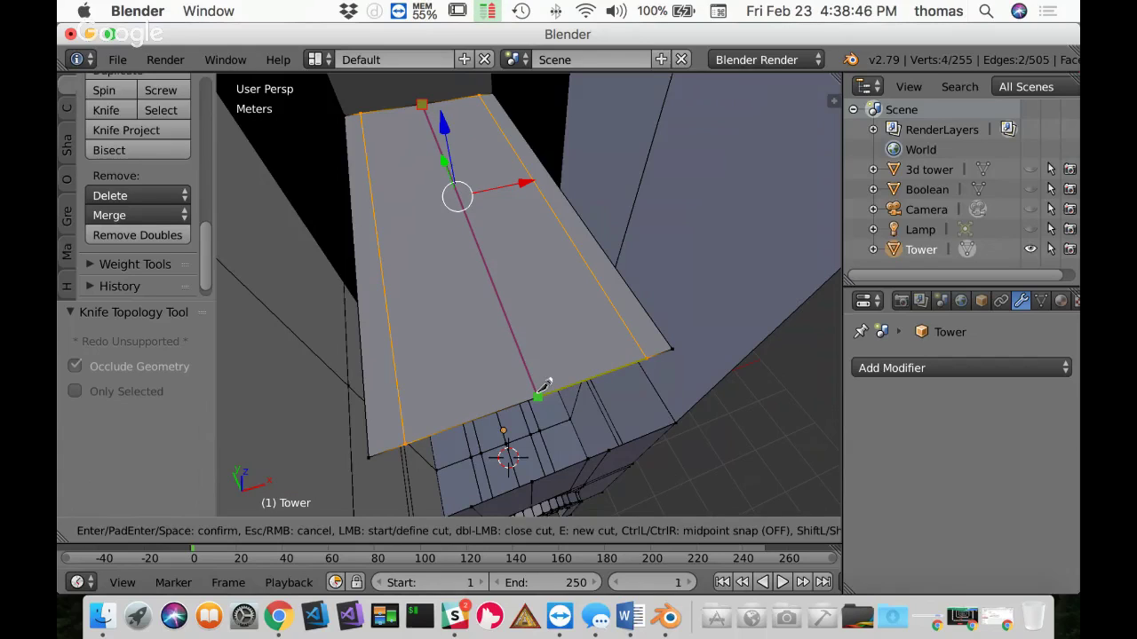
left_click(537, 395)
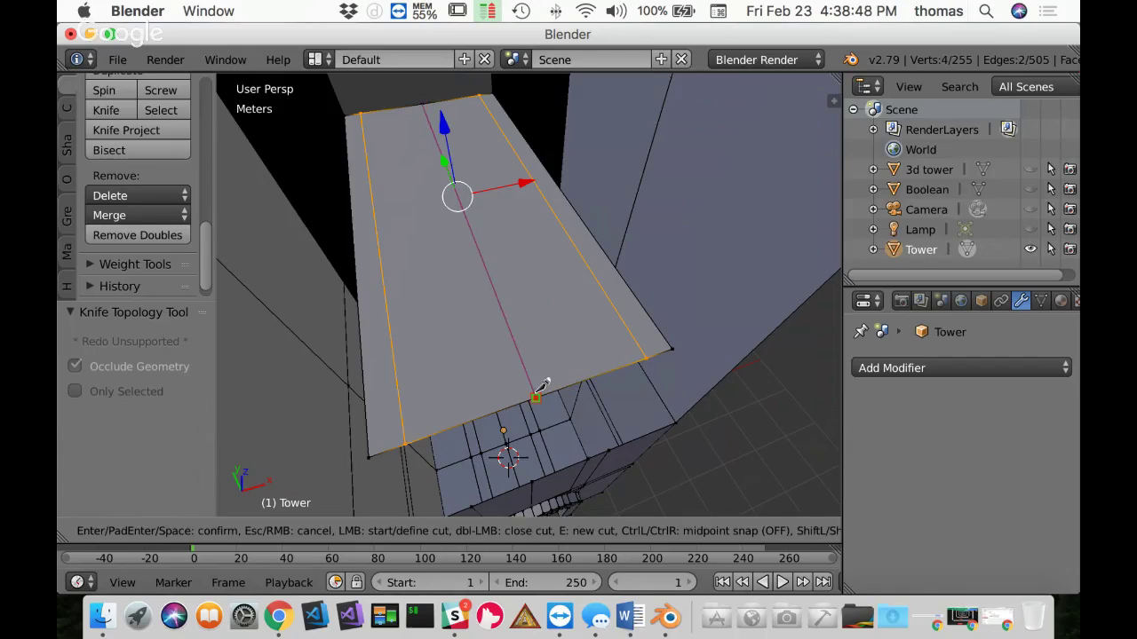
key("Return")
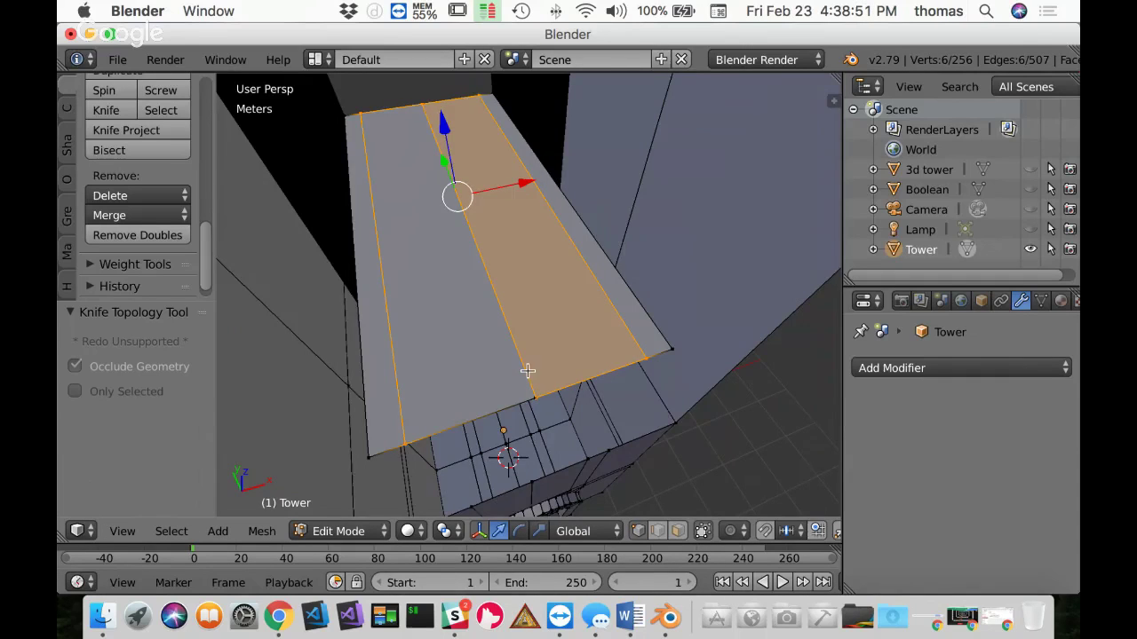
middle_click_drag(527, 371, 516, 268)
Step: Face the neighbouring trapezoid face, deselect all, and knife a left-side cut top to bottom
scroll(517, 269, "down", 3)
scroll(517, 268, "up", 3)
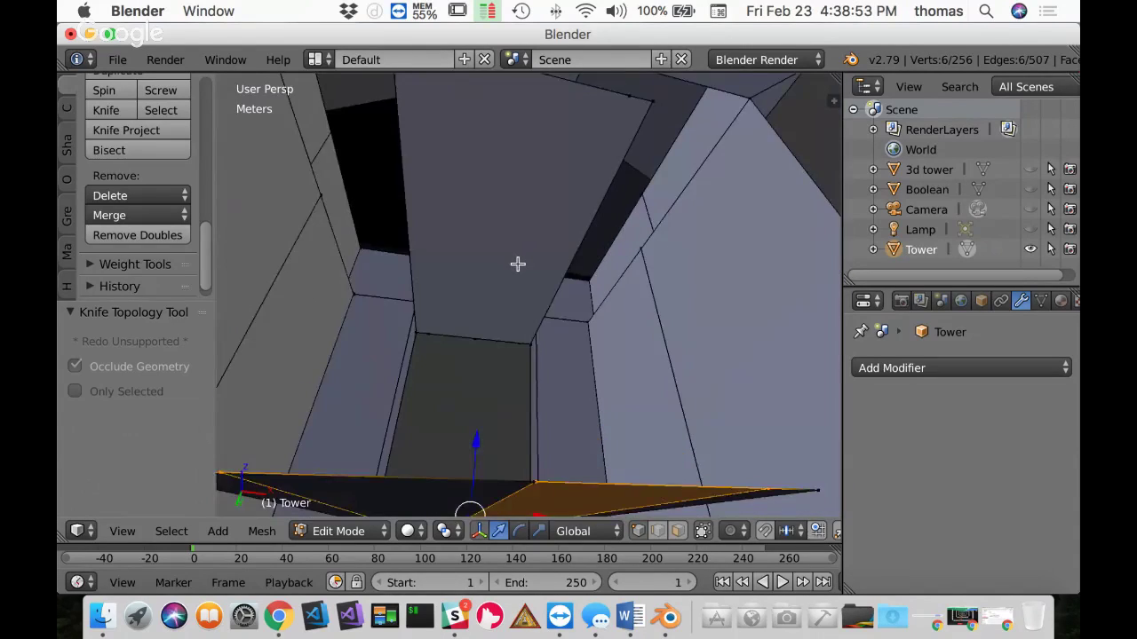
scroll(519, 266, "left", 1)
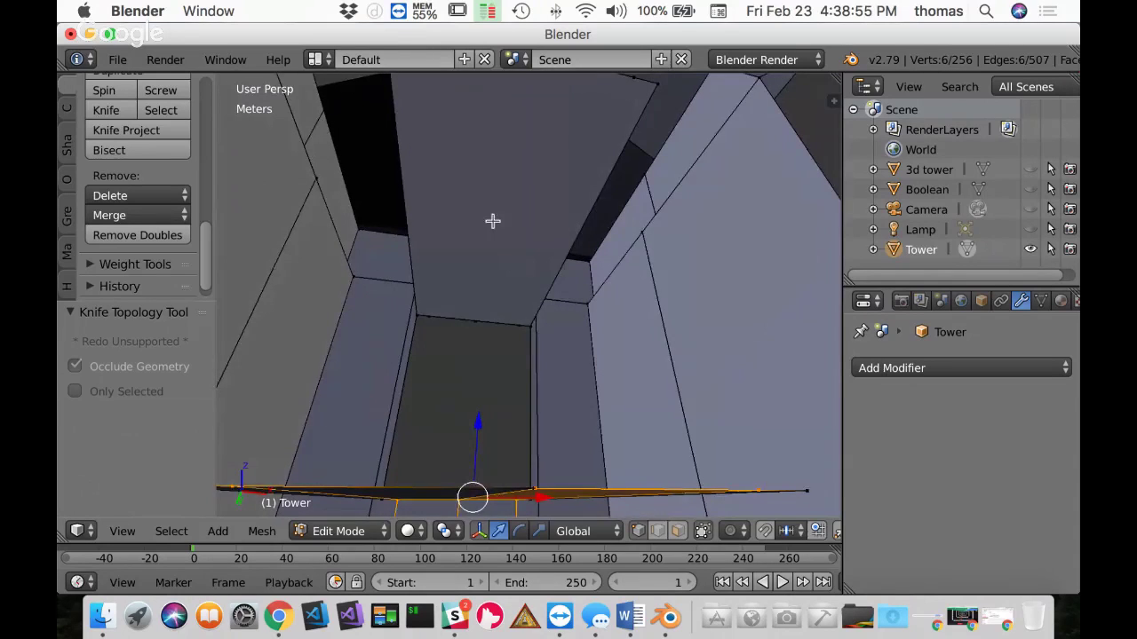
middle_click_drag(492, 222, 508, 336)
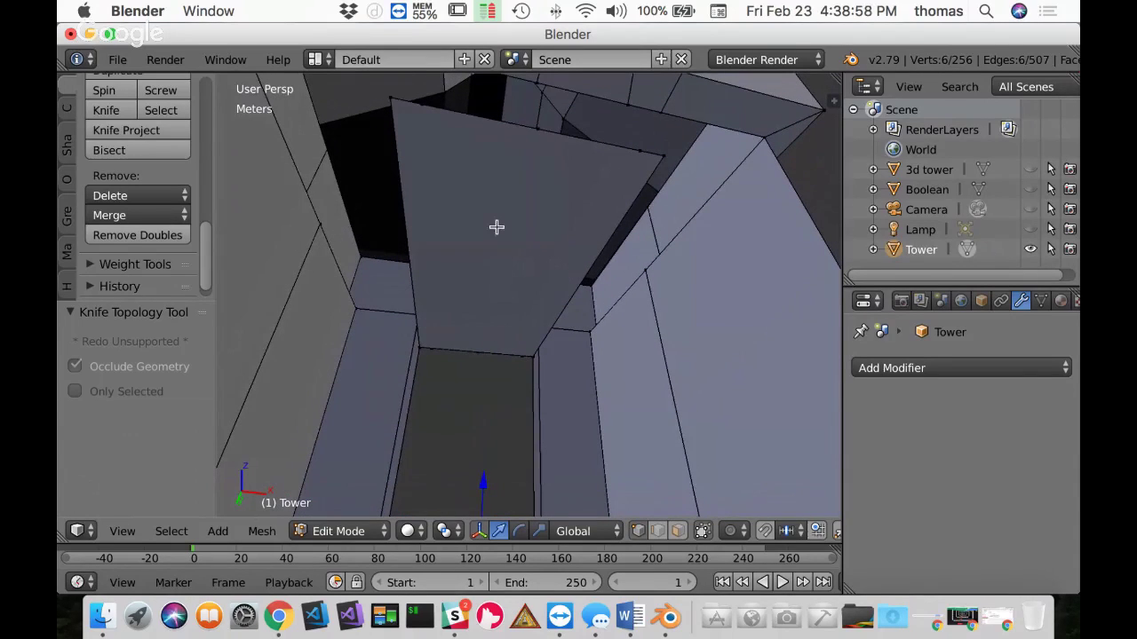
middle_click_drag(456, 296, 449, 333)
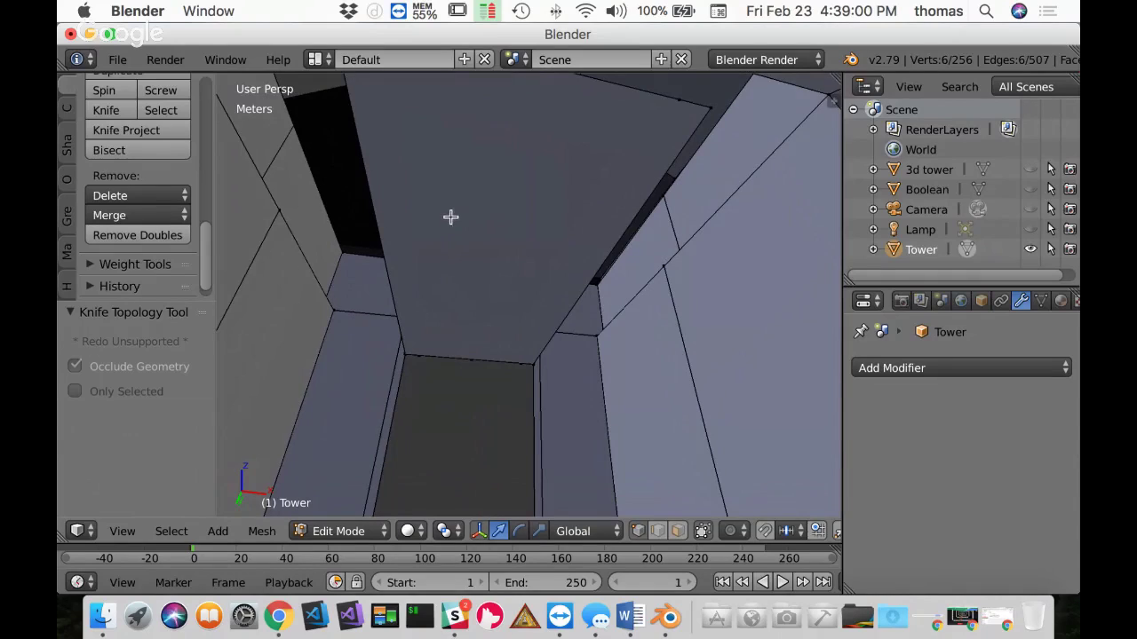
middle_click_drag(452, 219, 477, 367)
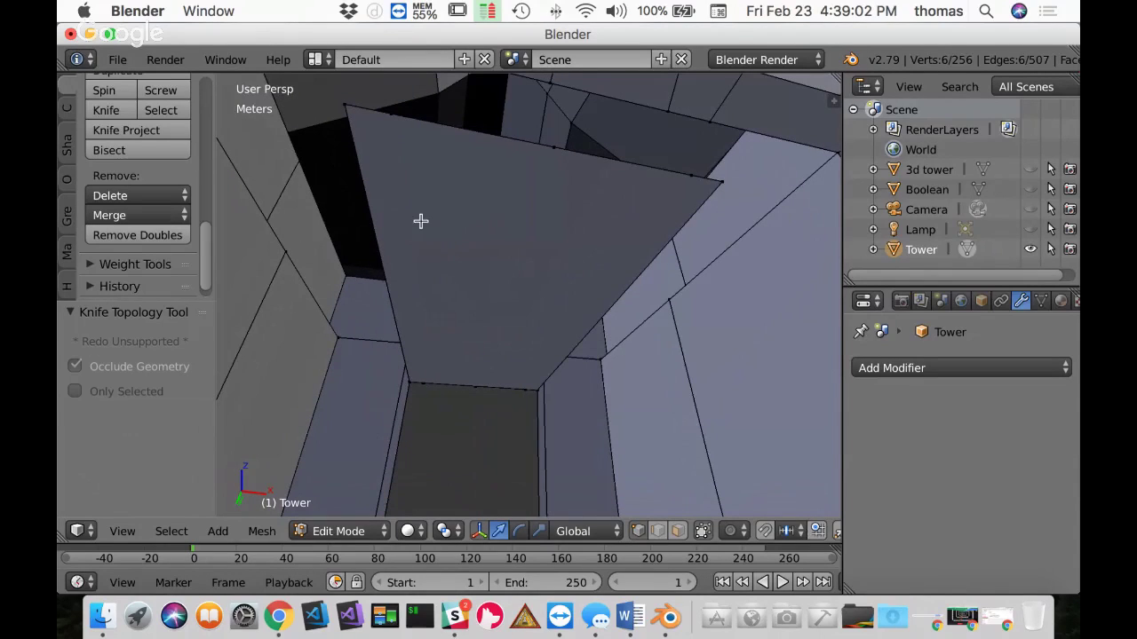
key("a")
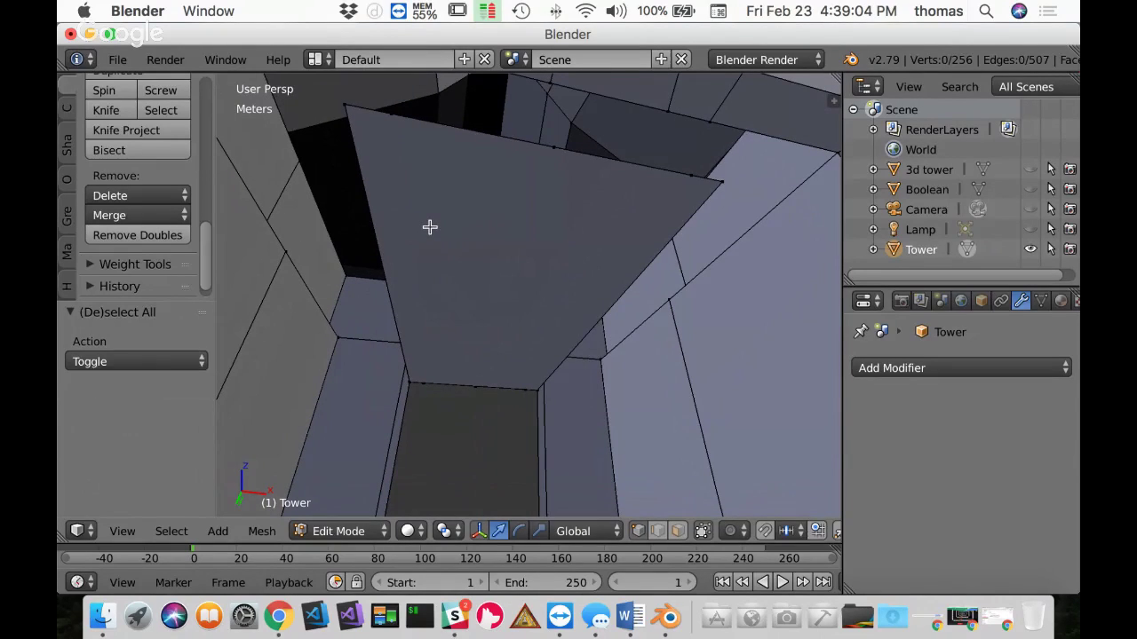
key("k")
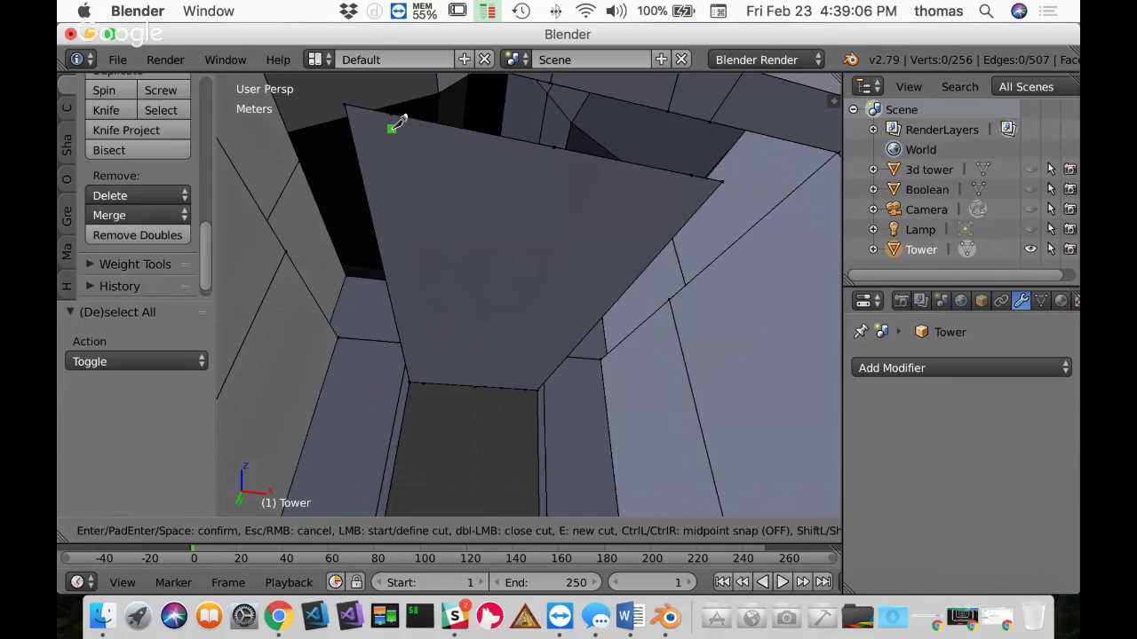
left_click(391, 113)
left_click(424, 377)
key("Return")
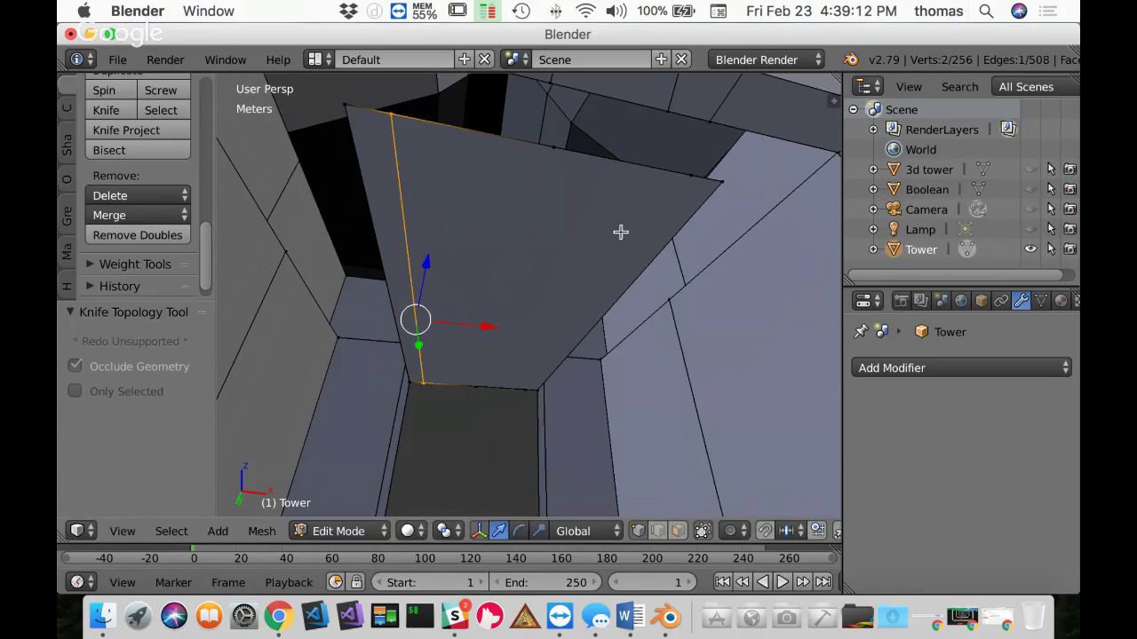
Step: Add right-side and middle knife cuts on the trapezoid face, top edge to bottom
key("k")
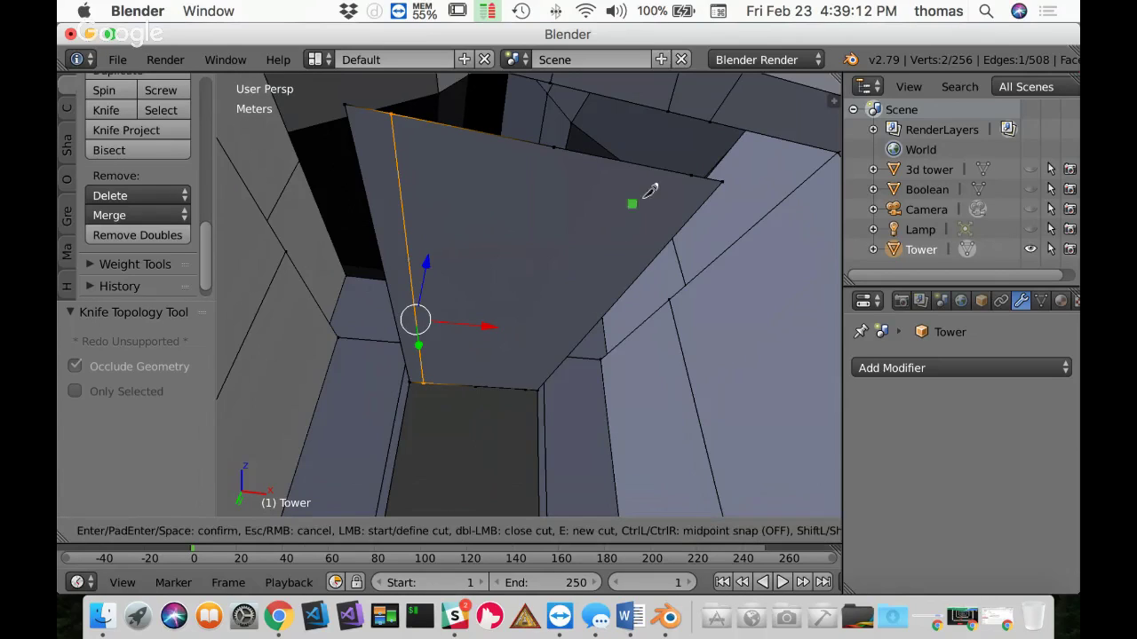
left_click(691, 175)
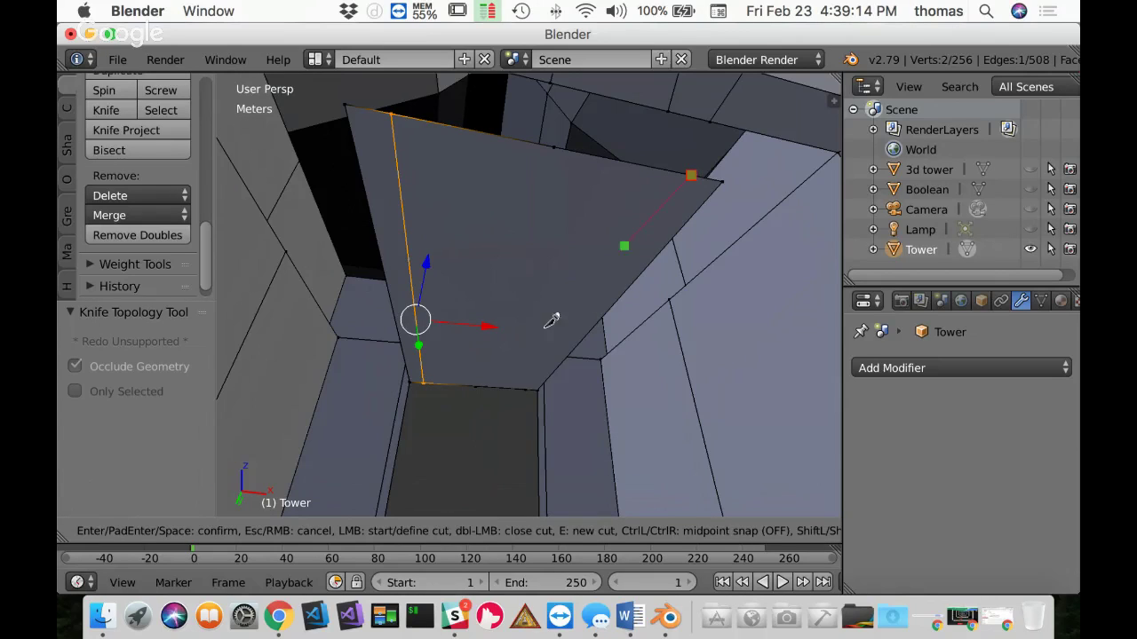
left_click(526, 387)
key("Return")
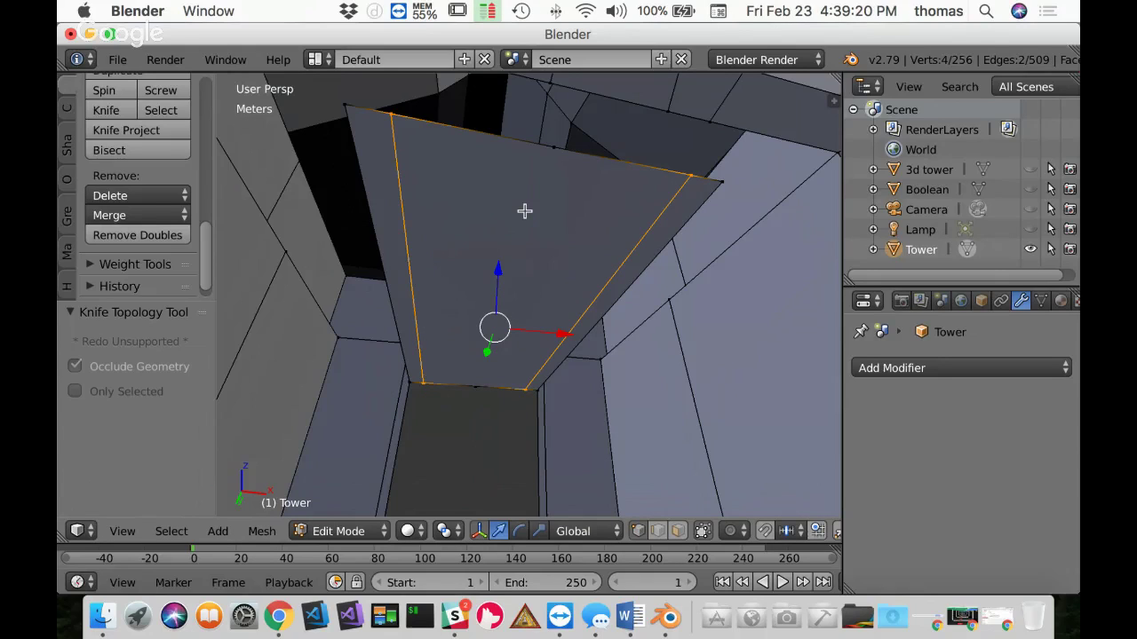
key("k")
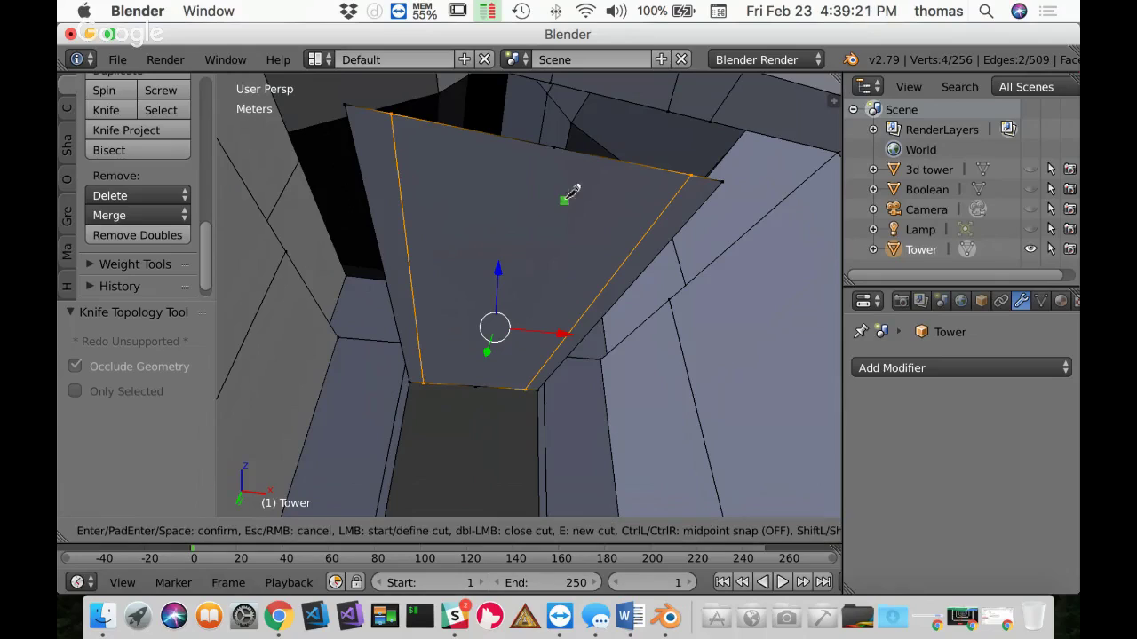
left_click(554, 146)
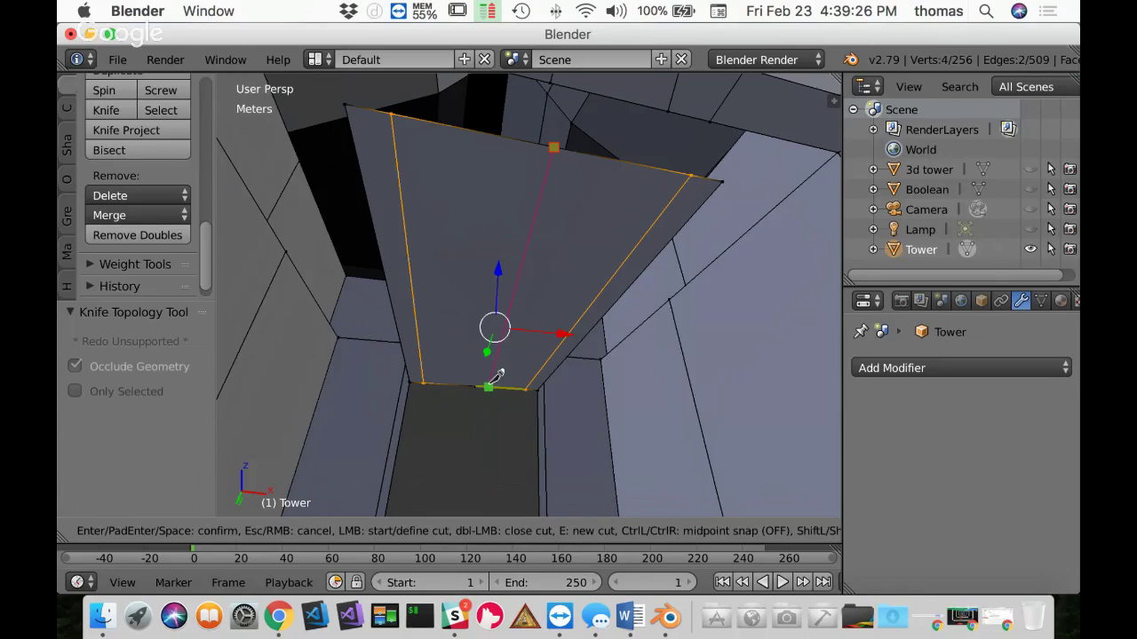
left_click(479, 380)
key("e")
key("Return")
Step: Unhide the tower's hidden faces and orbit around the whole model
middle_click_drag(490, 366, 488, 395)
key("alt+h")
scroll(488, 395, "down", 6)
mouse_move(573, 279)
middle_mouse_down()
mouse_move(533, 258)
mouse_move(527, 310)
mouse_move(578, 275)
mouse_move(560, 229)
mouse_move(533, 249)
mouse_move(322, 246)
mouse_move(560, 279)
middle_mouse_up()
Step: Orbit to the tower's front and right side, then bring up the Desktop save-file browser
scroll(441, 254, "up", 6)
scroll(441, 254, "down", 4)
scroll(560, 279, "up", 2)
scroll(553, 309, "down", 5)
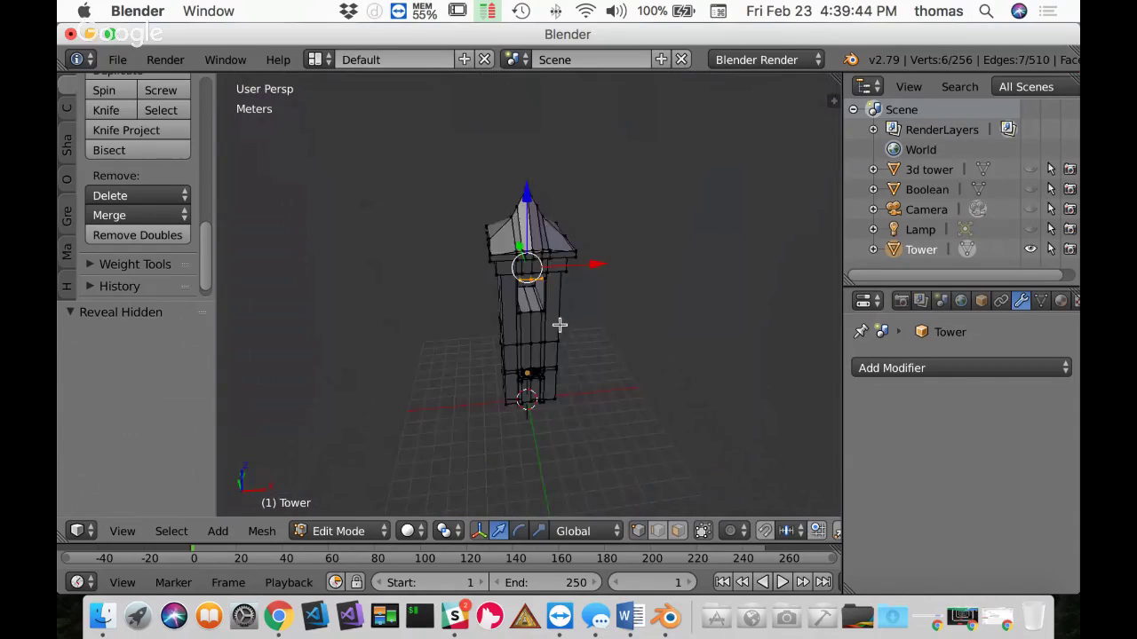
middle_click_drag(558, 325, 539, 295)
scroll(538, 295, "up", 5)
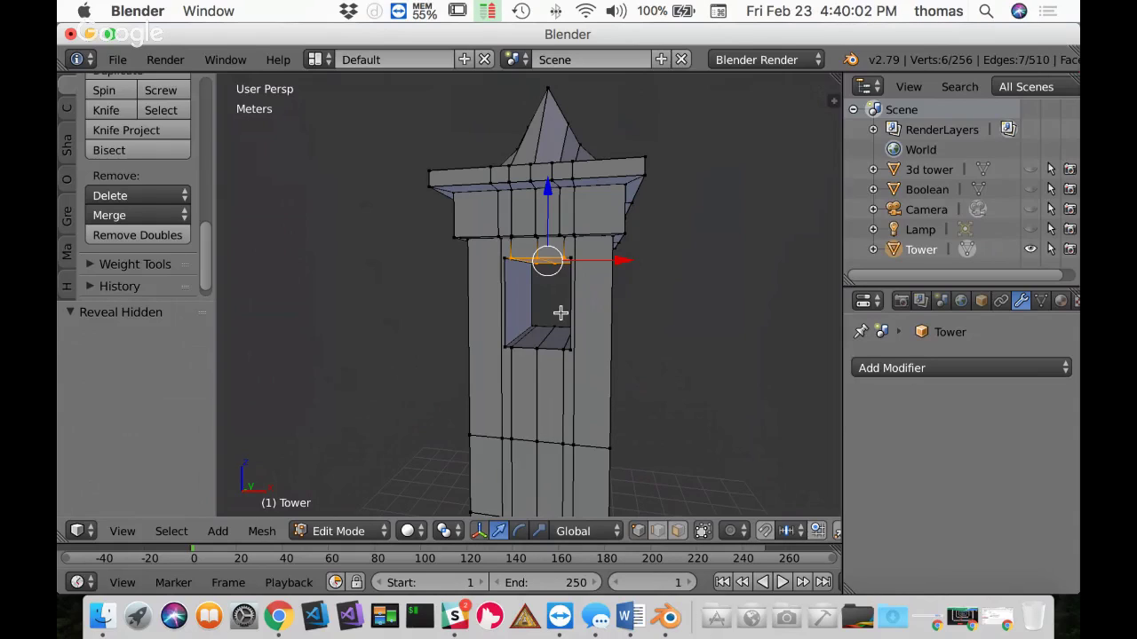
middle_click_drag(597, 261, 627, 327)
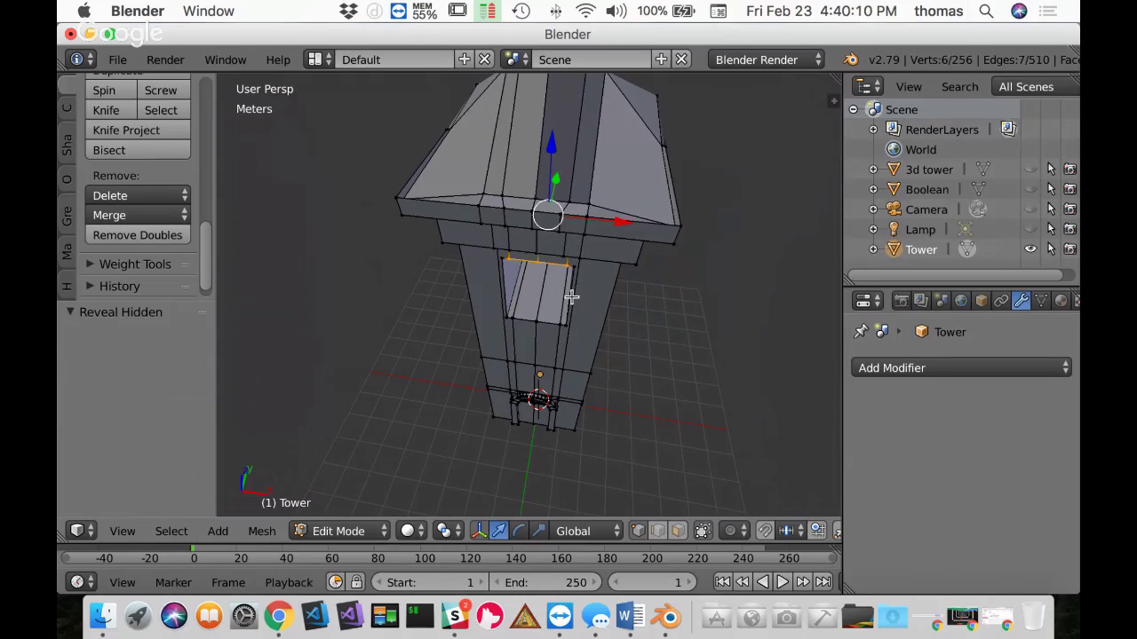
key("super+s")
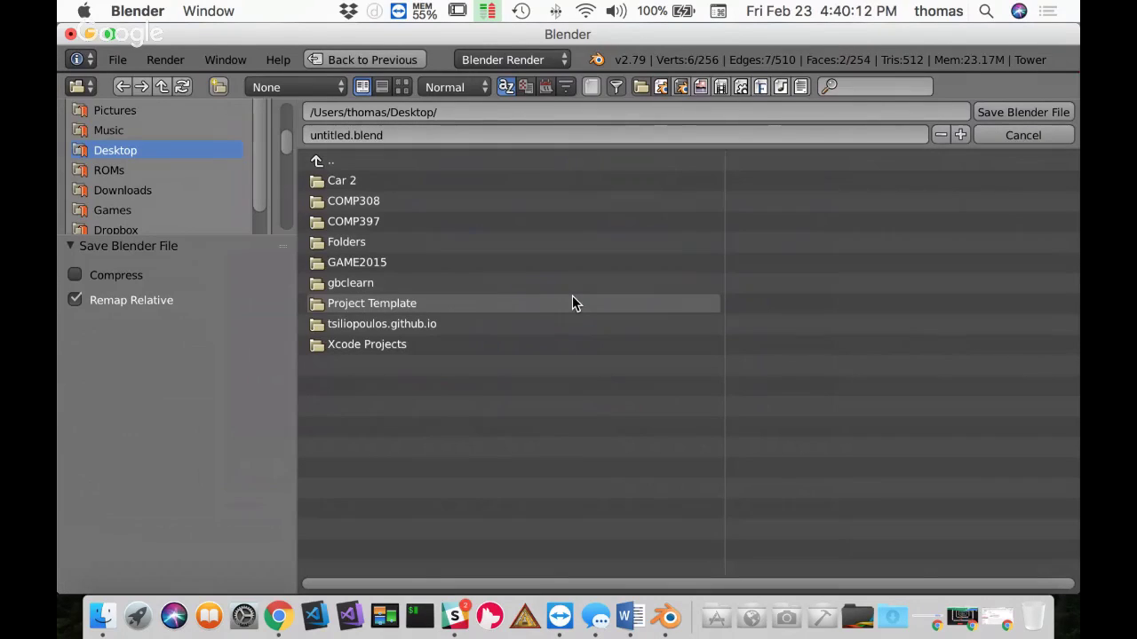
Step: Save the model to the Desktop as tower.blend
left_click(334, 137)
double_click(348, 135)
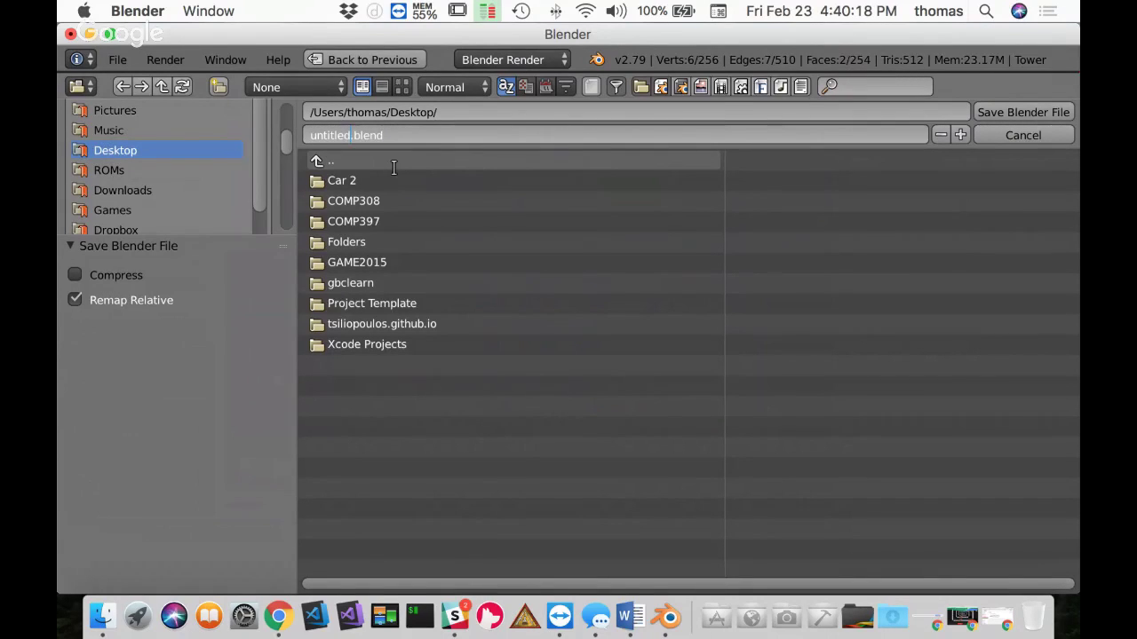
key("BackSpace")
key("BackSpace")
key("BackSpace")
key("BackSpace")
key("BackSpace")
key("BackSpace")
key("BackSpace")
key("BackSpace")
type("tower")
key("Return")
left_click(1021, 112)
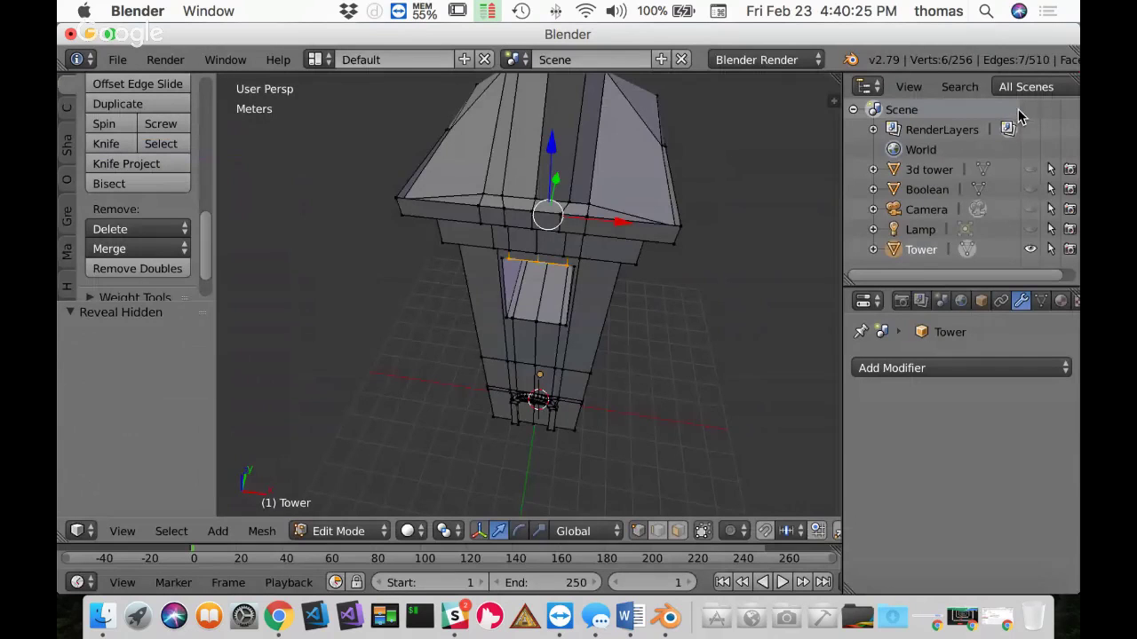
Step: Return the Tower to Object Mode and orbit to view its window cut and roof
middle_click_drag(704, 230, 533, 201)
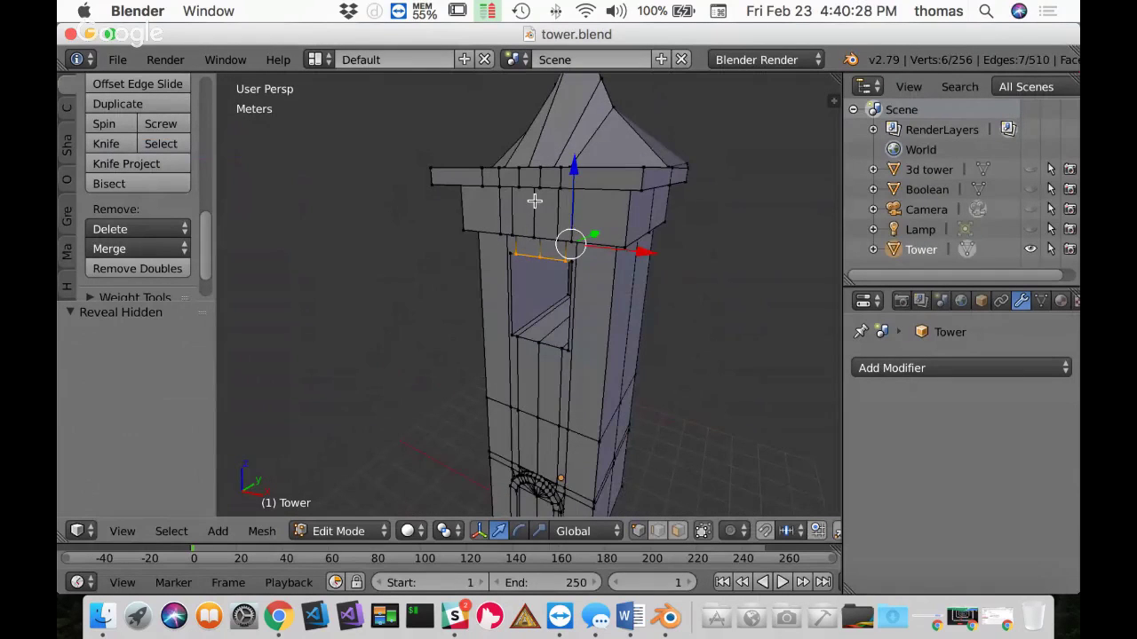
key("Tab")
middle_click_drag(565, 278, 599, 337)
scroll(533, 298, "up", 3)
scroll(635, 317, "down", 3)
scroll(602, 322, "up", 5)
scroll(628, 320, "down", 2)
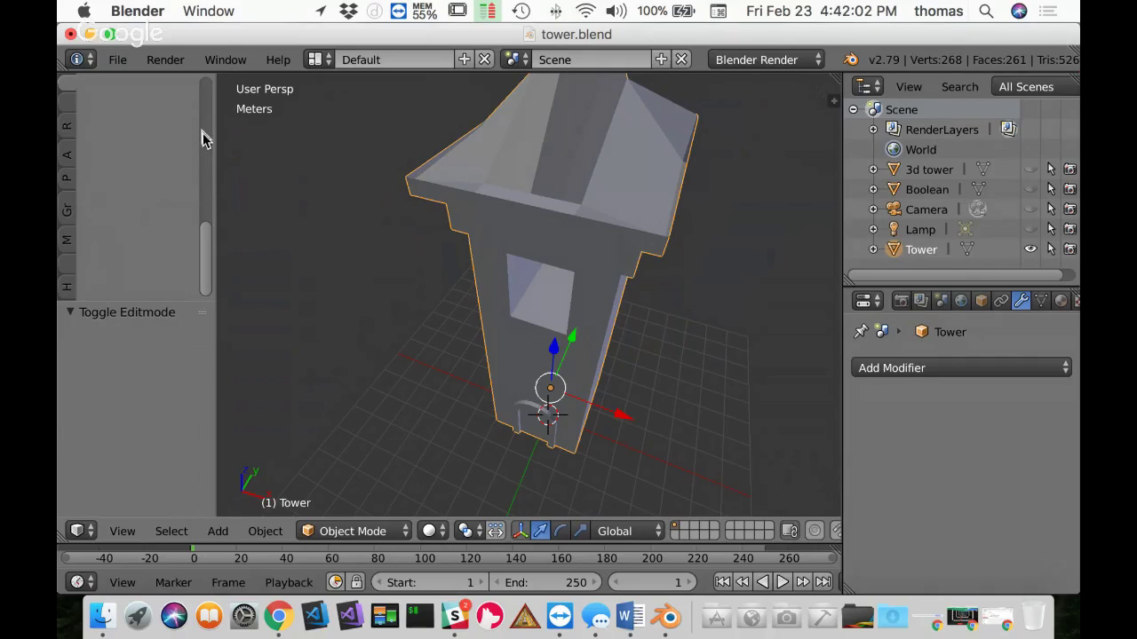
Step: Save over tower.blend, quit Blender, select tower.blend on the desktop and bring Slack forward
key("super+s")
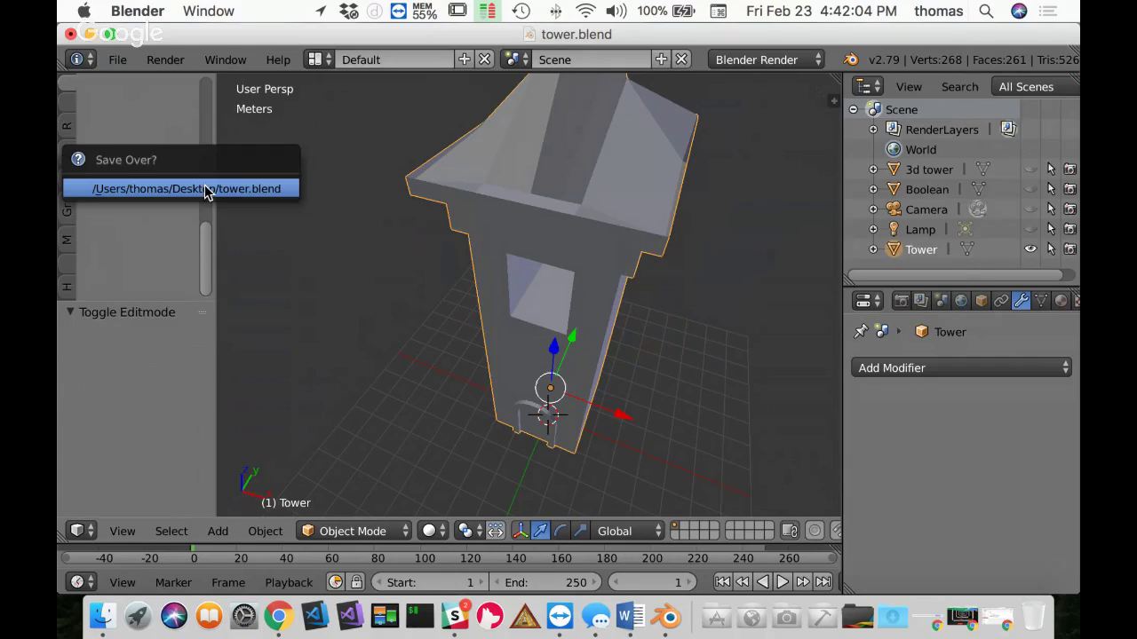
left_click(206, 187)
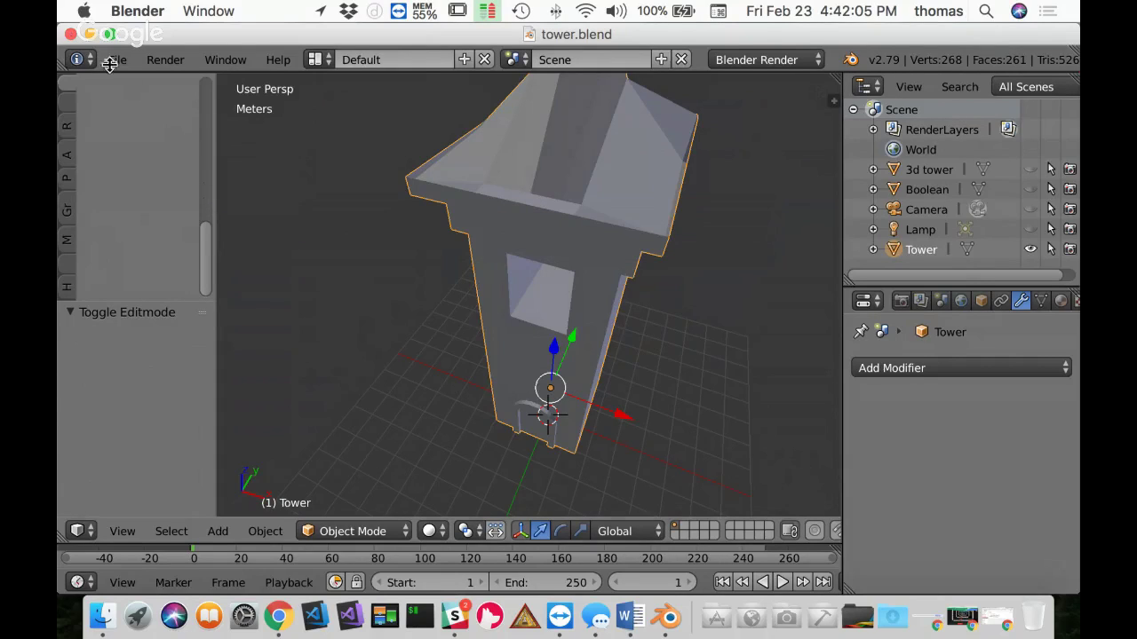
left_click(69, 33)
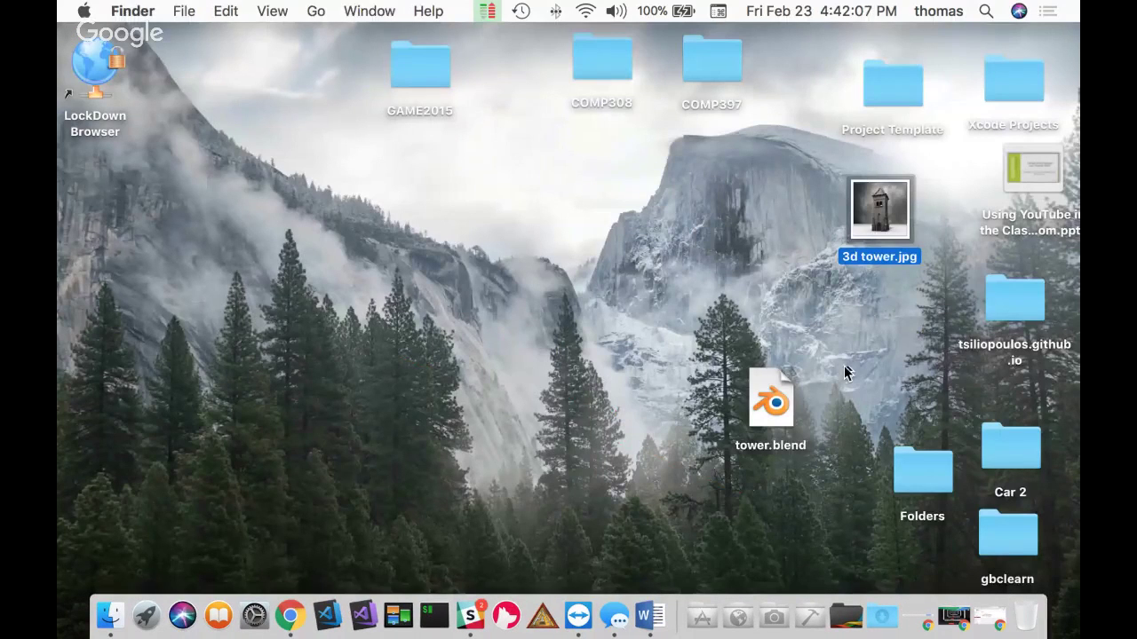
left_click(781, 411)
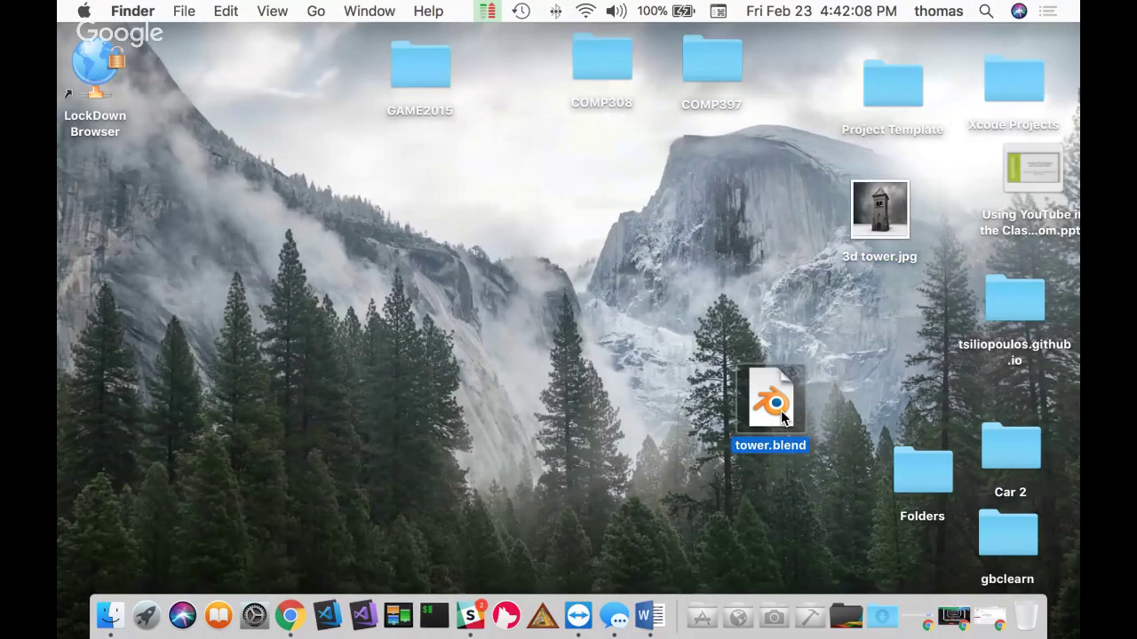
left_click(473, 615)
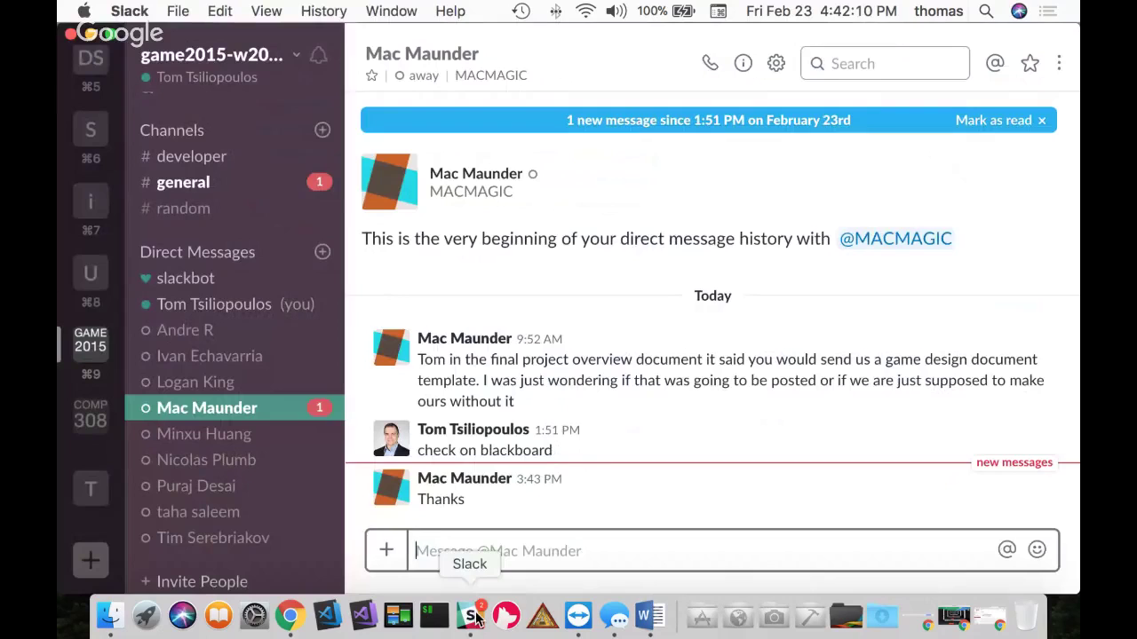
Step: Shrink and reposition the Slack window and open the #general channel
double_click(908, 37)
left_click_drag(647, 83, 613, 69)
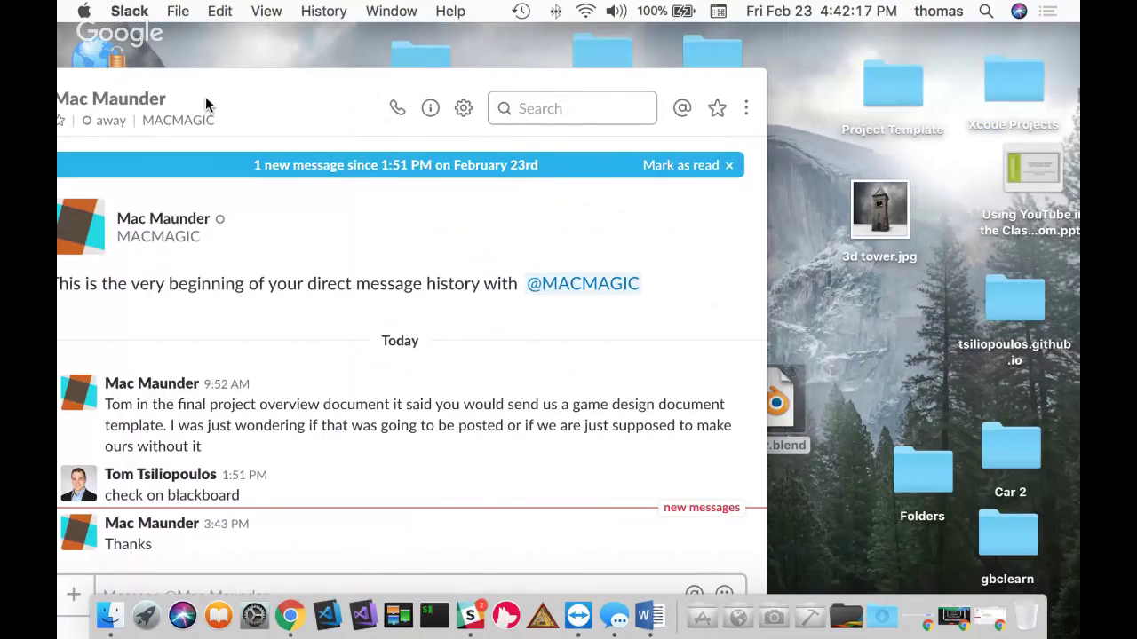
left_click_drag(205, 104, 453, 104)
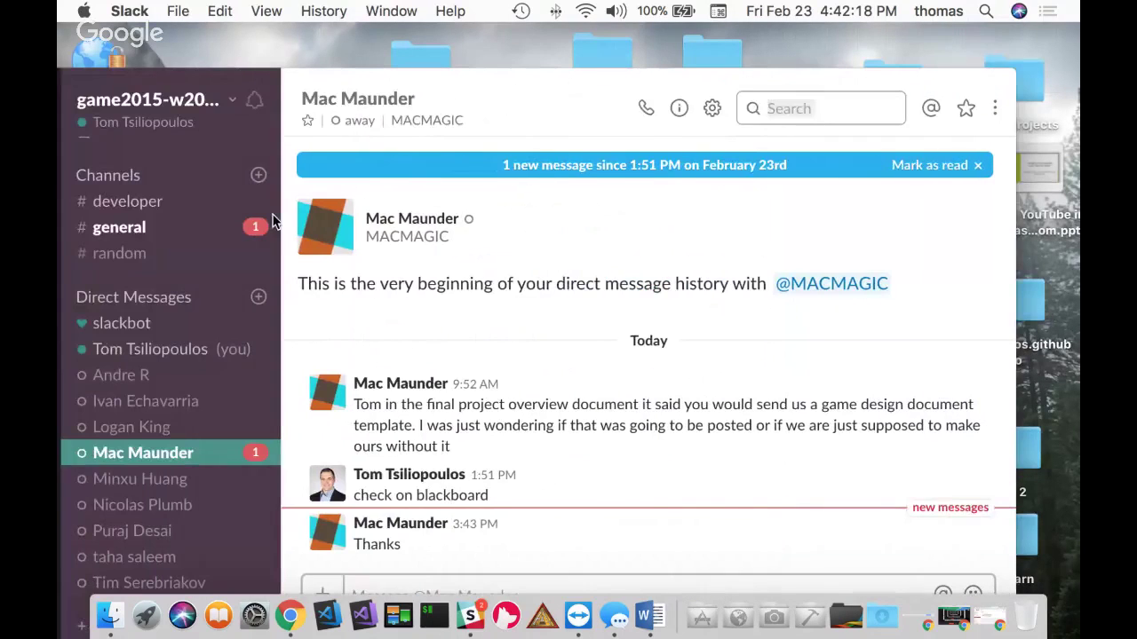
left_click(160, 232)
Step: Drag tower.blend from the desktop into #general and upload it
left_click_drag(762, 82, 546, 82)
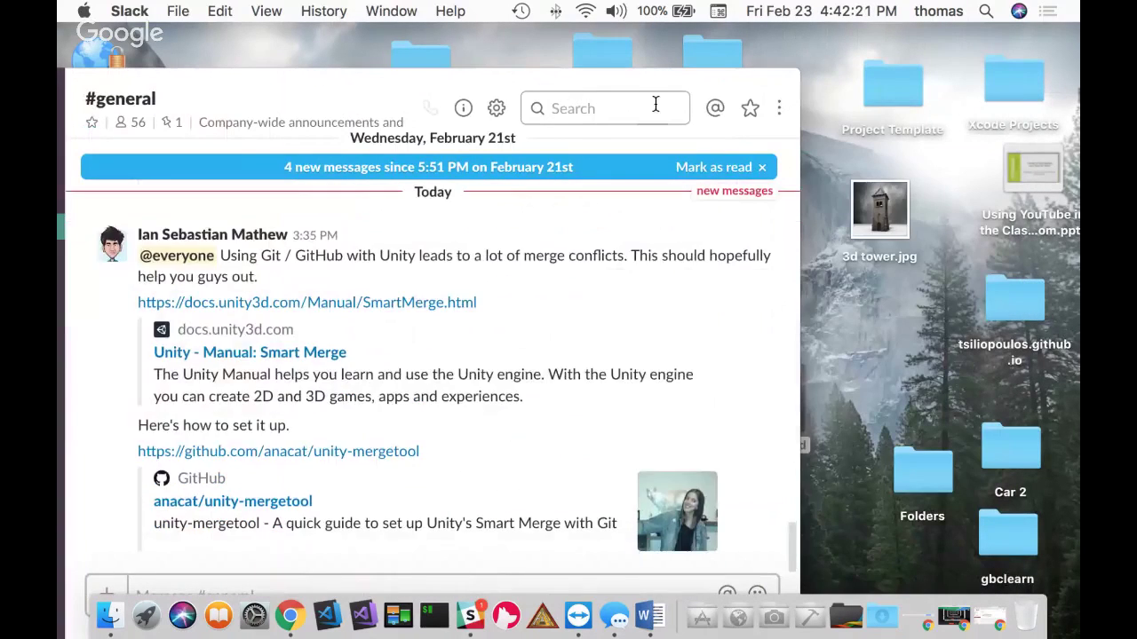
left_click_drag(688, 93, 587, 66)
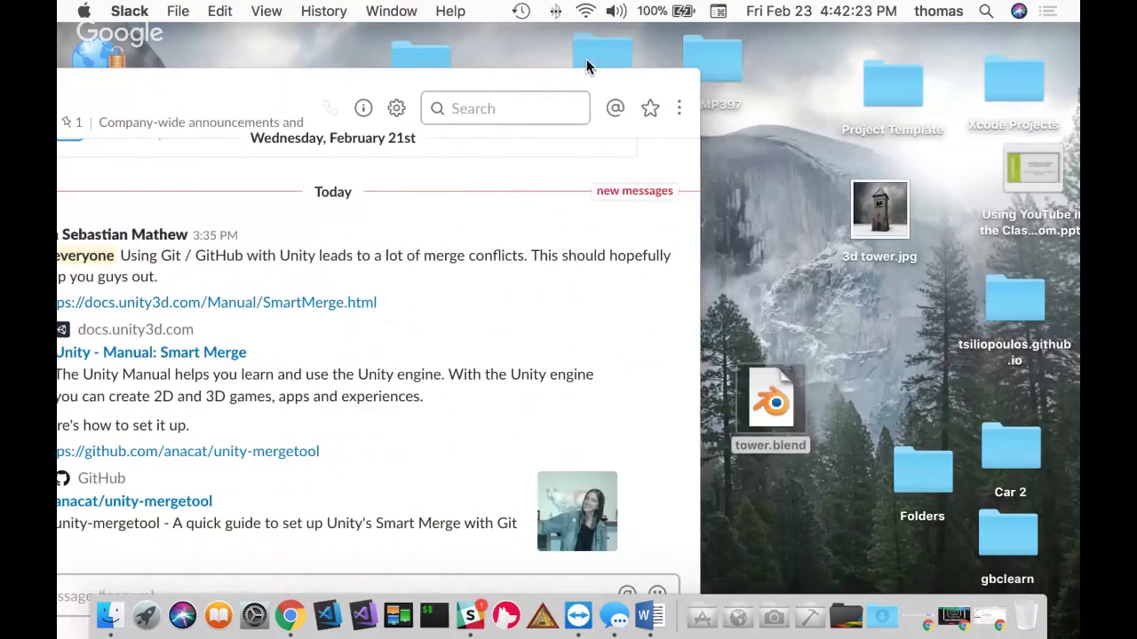
left_click_drag(770, 400, 335, 492)
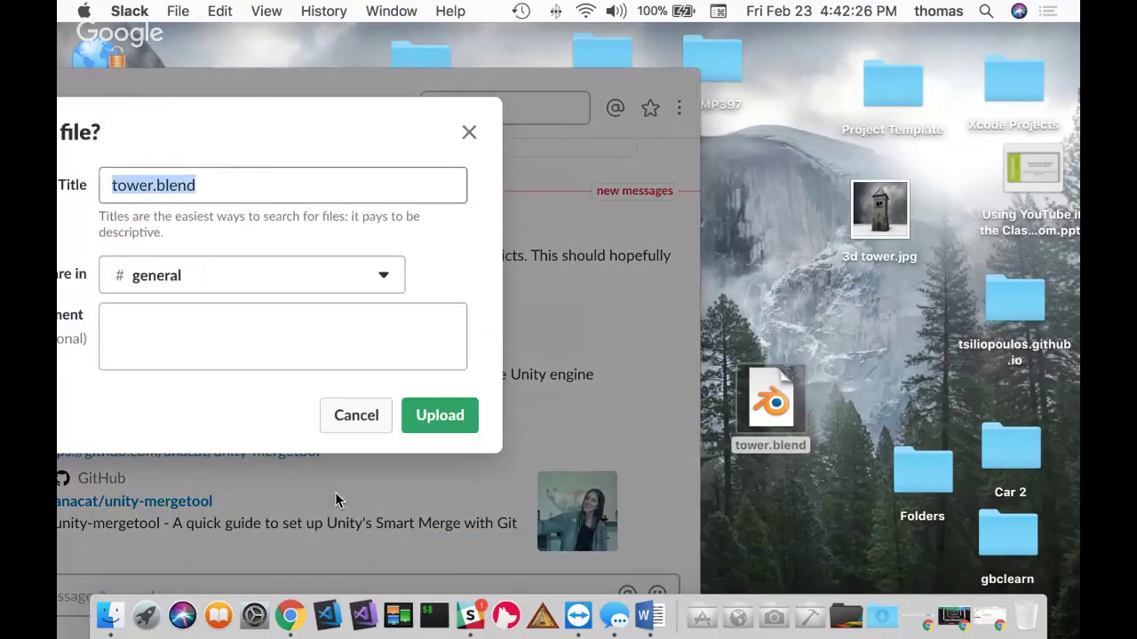
left_click(432, 417)
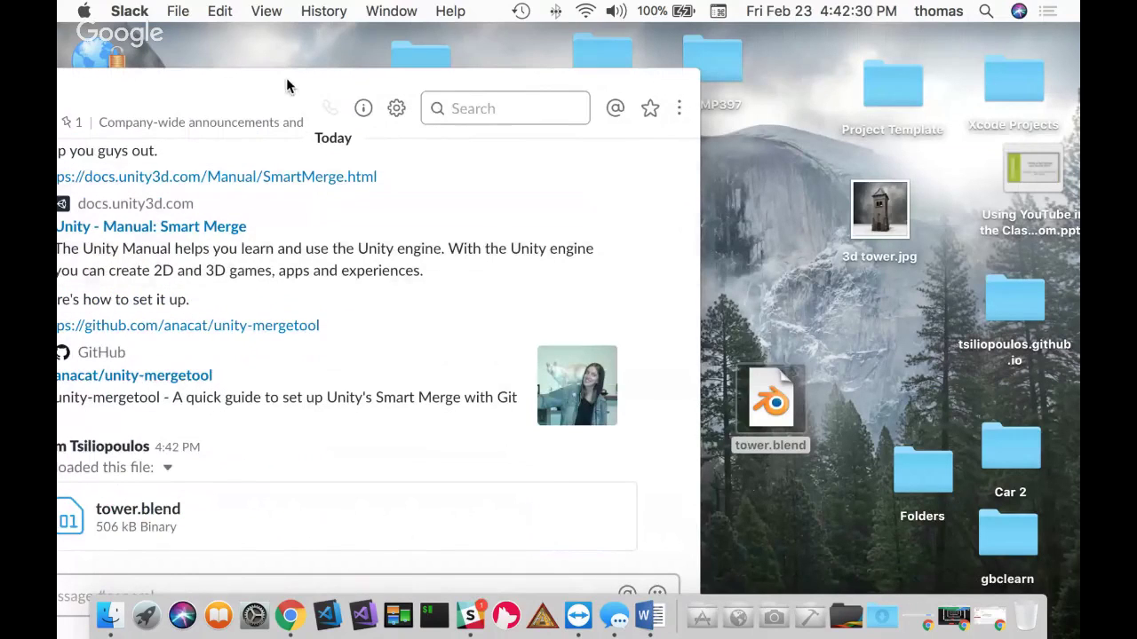
left_click_drag(286, 78, 639, 18)
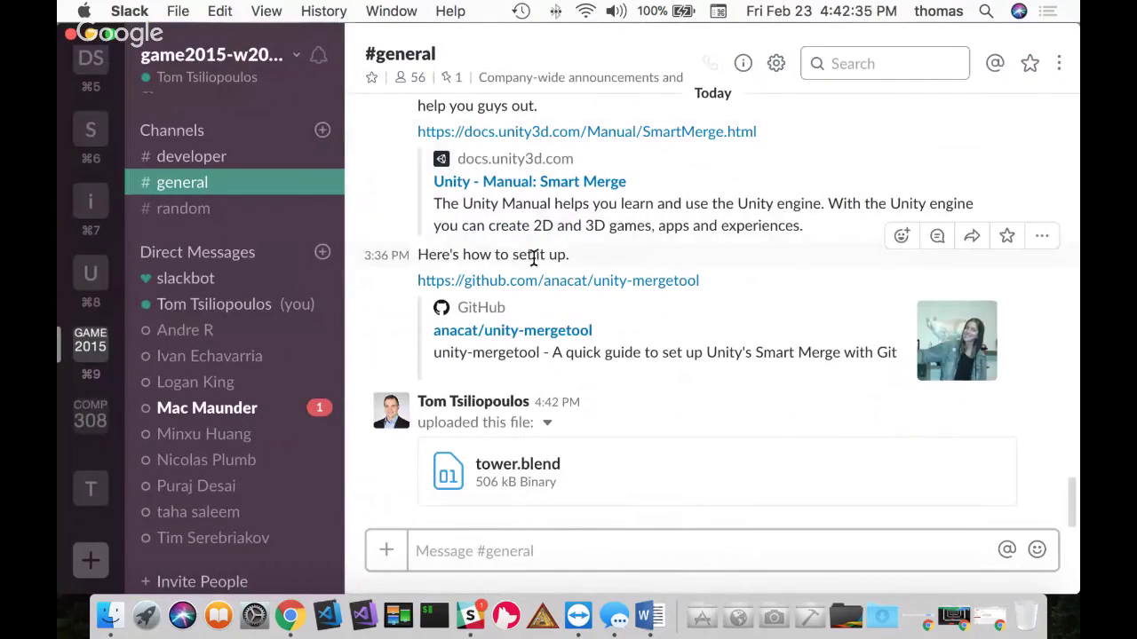
left_click(775, 619)
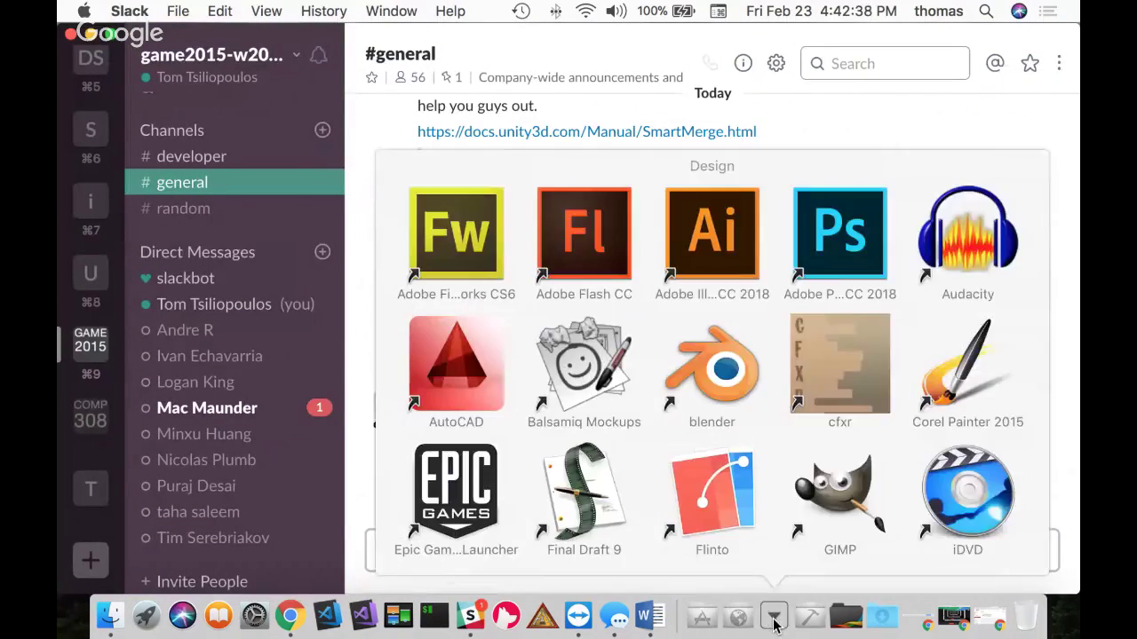
left_click(741, 622)
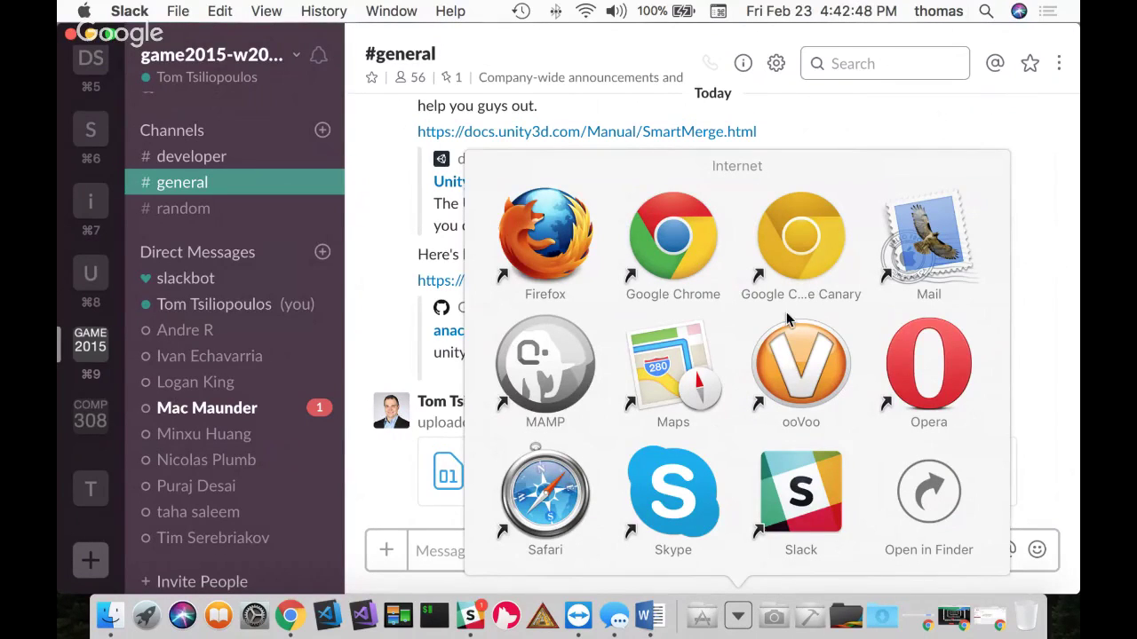
Step: Browse the Dock's Developer and Design stacks and launch Unity 2017.3.0f3
left_click(811, 616)
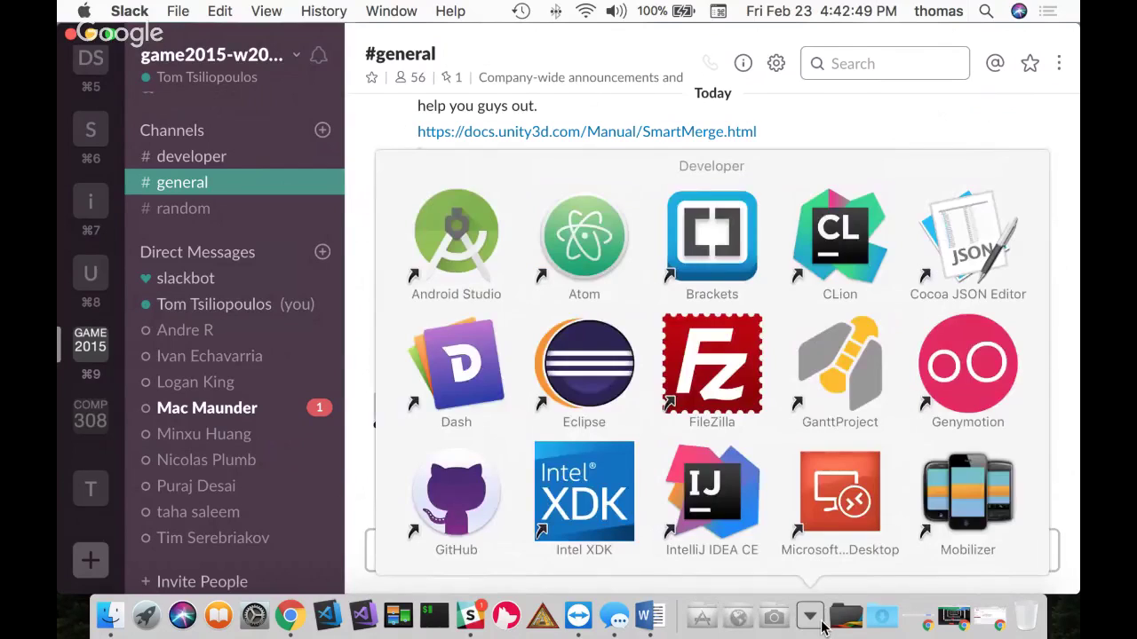
scroll(746, 433, "down", 6)
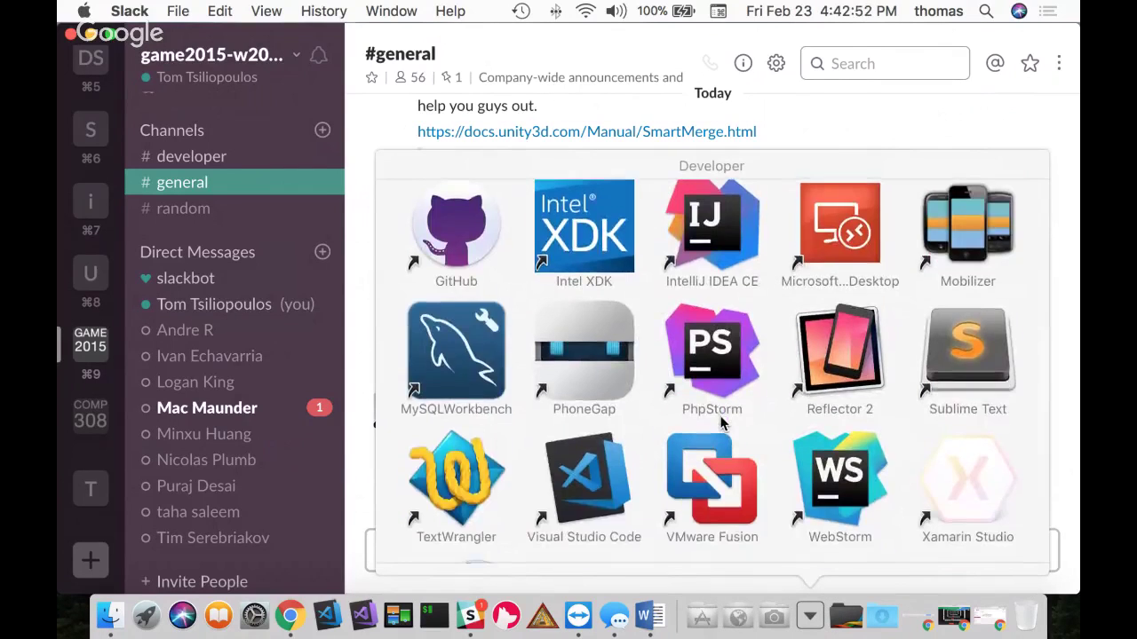
left_click(774, 616)
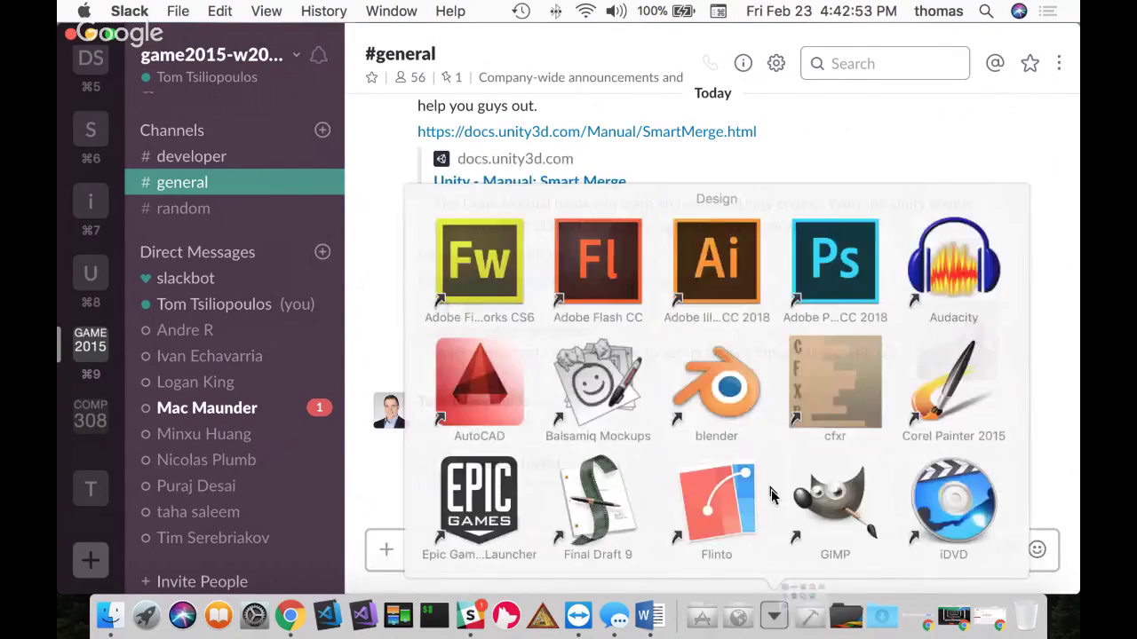
scroll(755, 462, "down", 5)
scroll(753, 462, "down", 15)
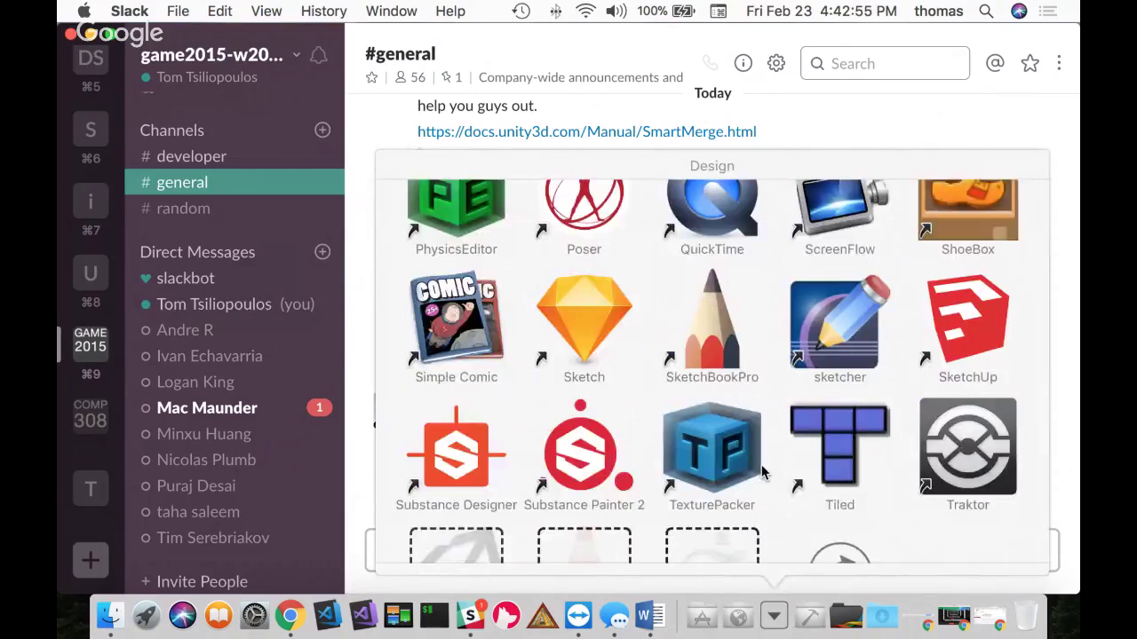
left_click(490, 484)
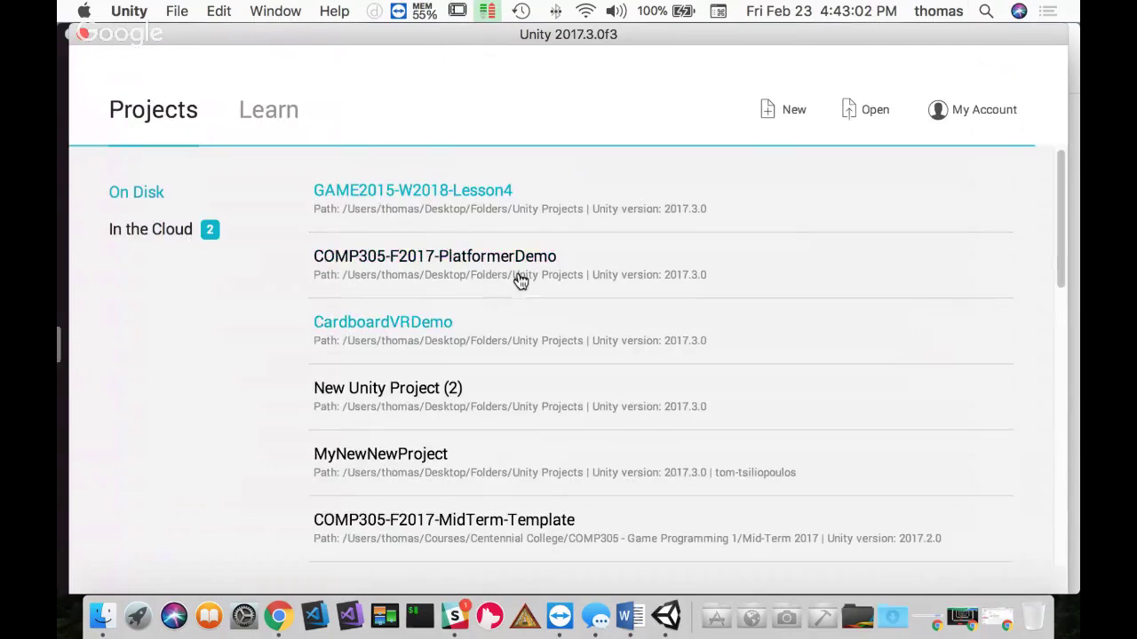
Step: Create a new 3D project named GAME2015-W2018-Lesson4C with Unity Analytics turned off
left_click(783, 113)
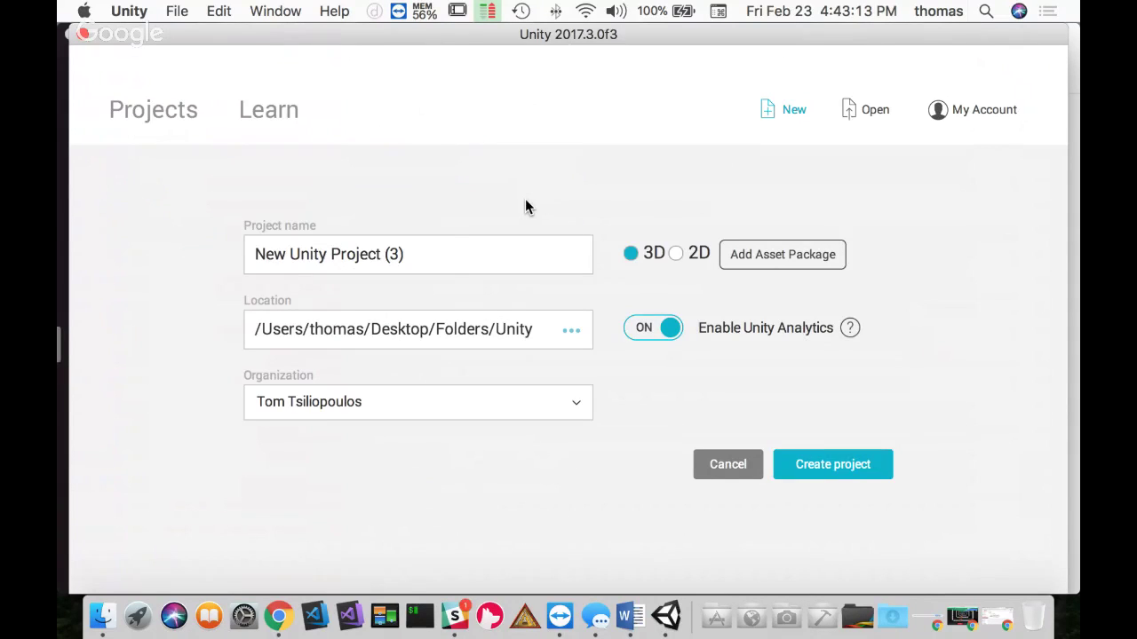
left_click_drag(439, 254, 187, 248)
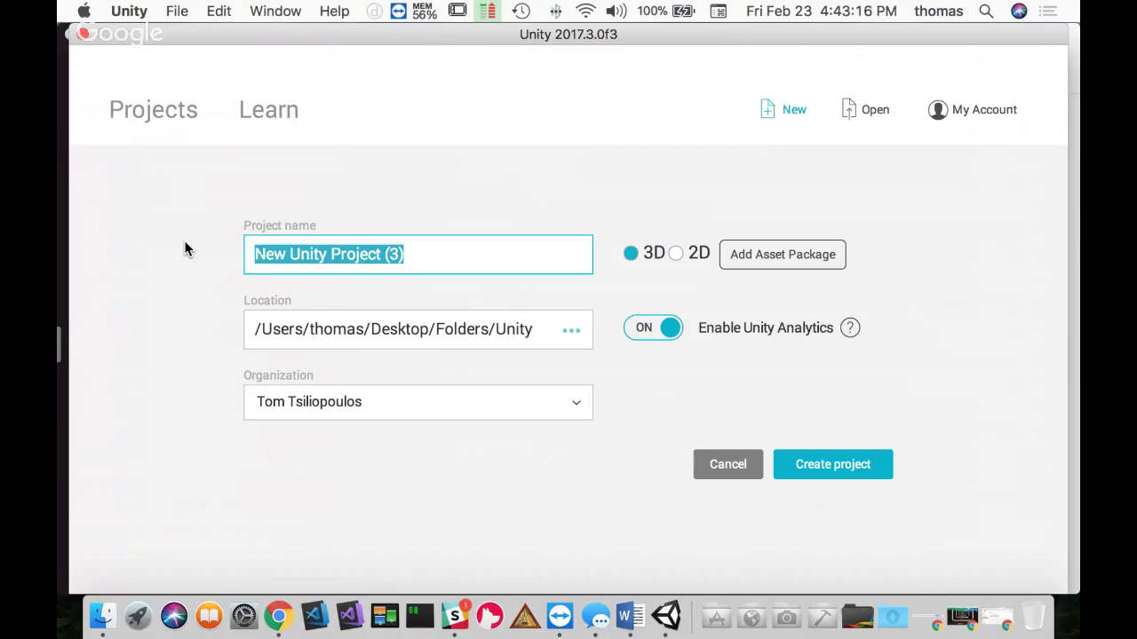
type("GAME2015")
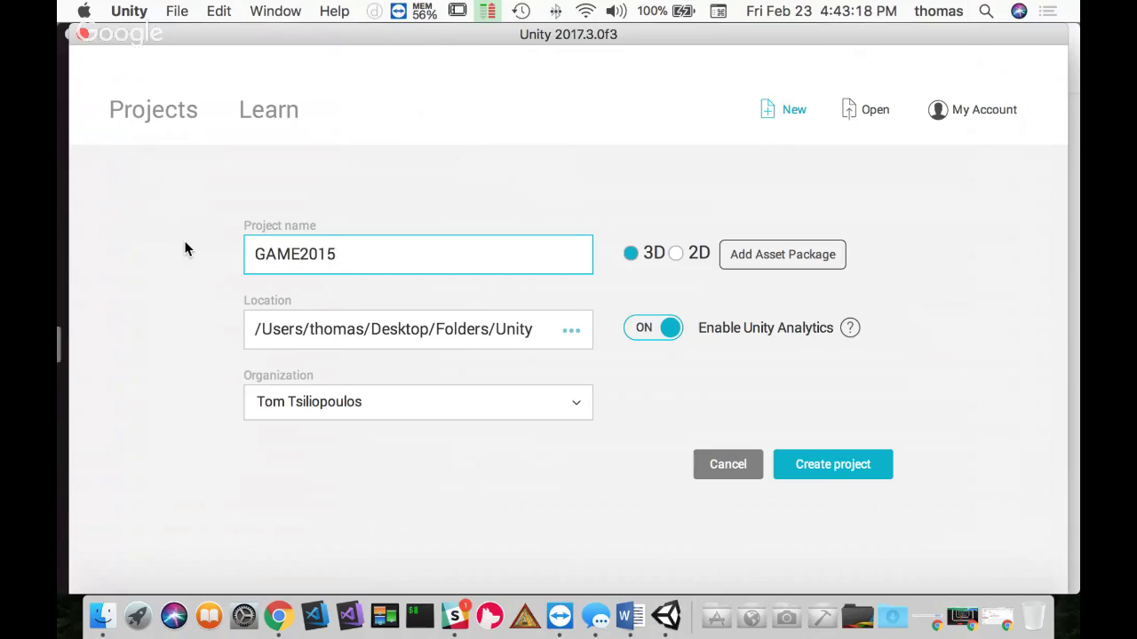
type("-W2018")
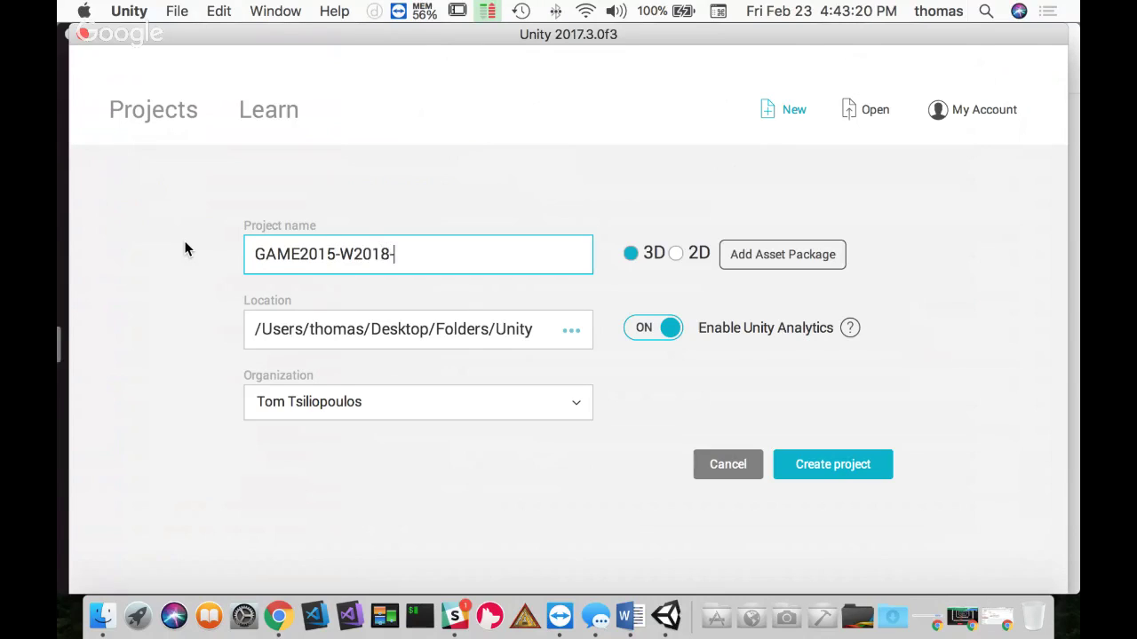
type("-Lesson4C")
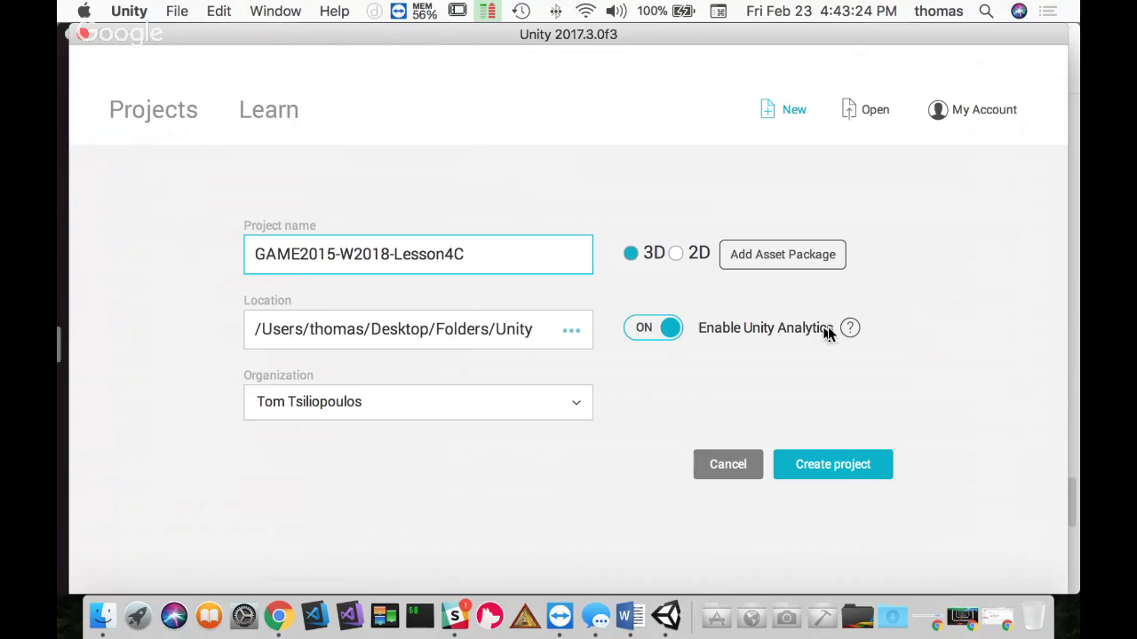
left_click(646, 342)
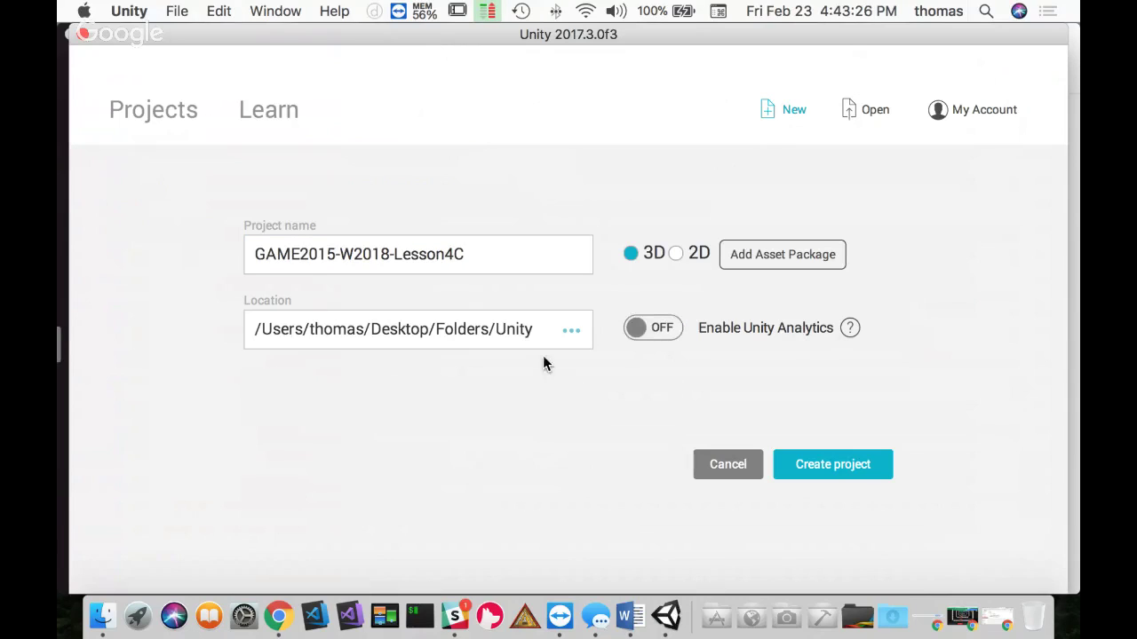
left_click(821, 473)
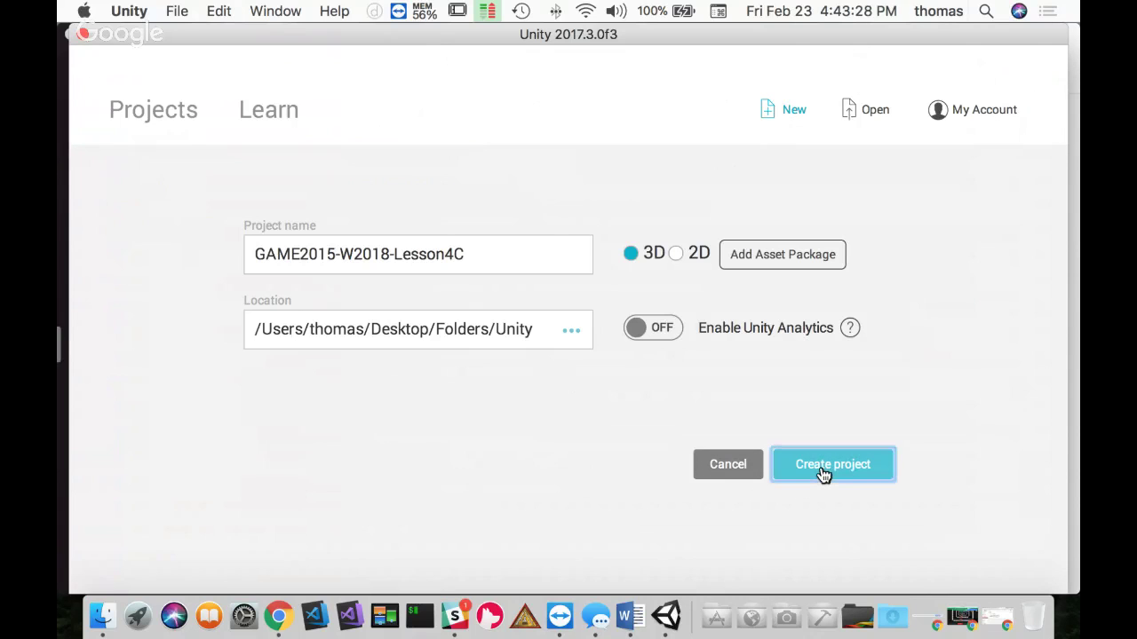
Step: Download tower.blend from #general, reveal the desktop, then switch back to Unity
left_click(826, 474)
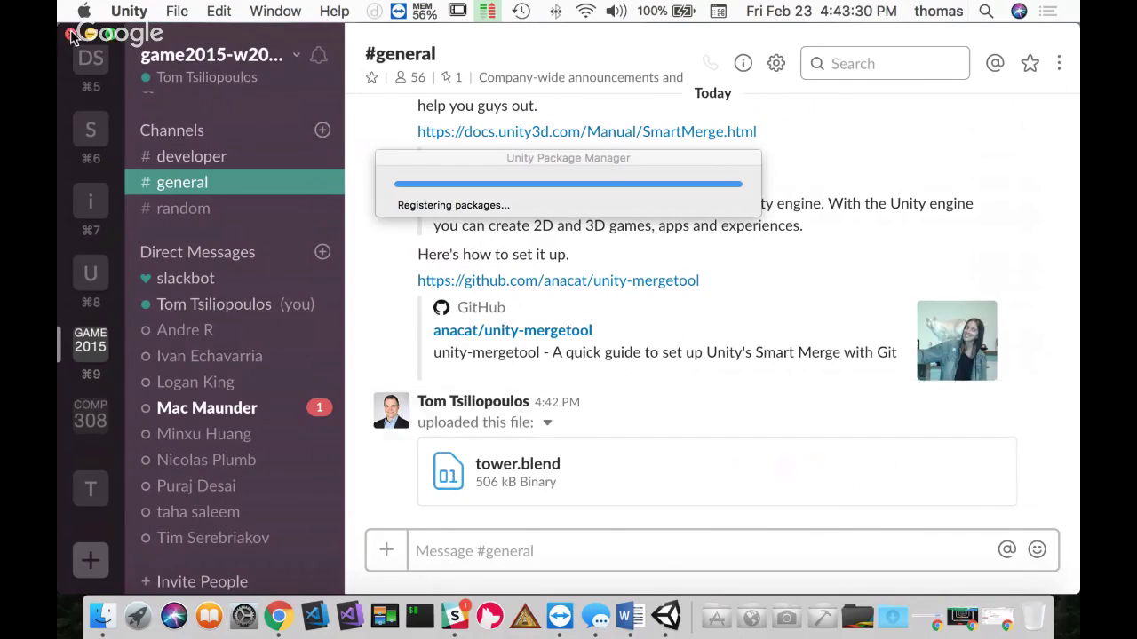
key("F11")
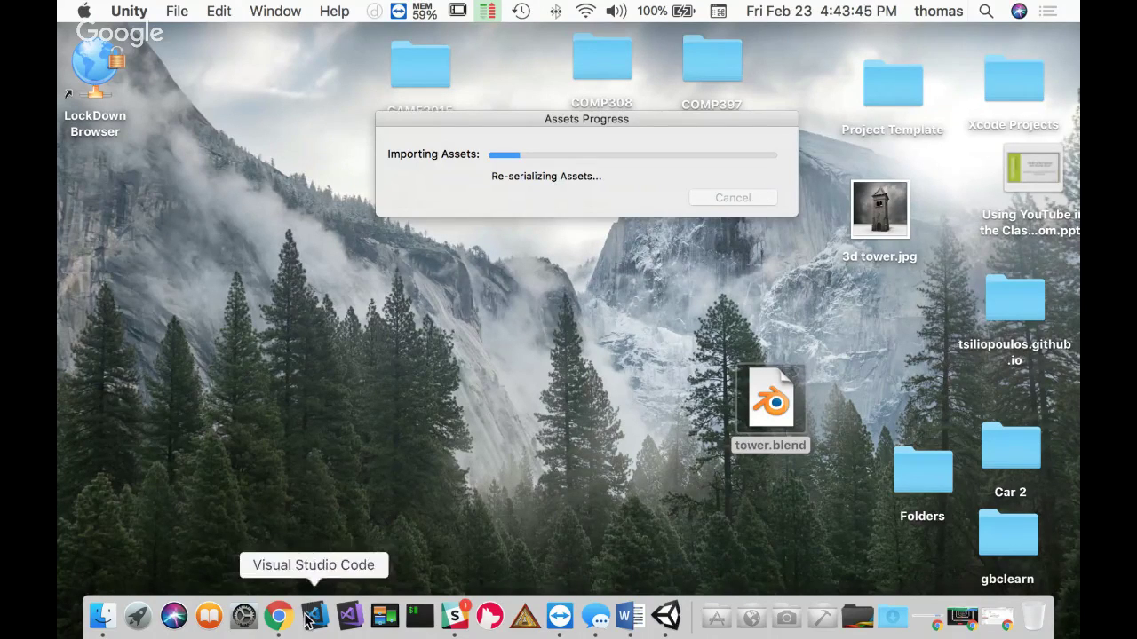
left_click(456, 615)
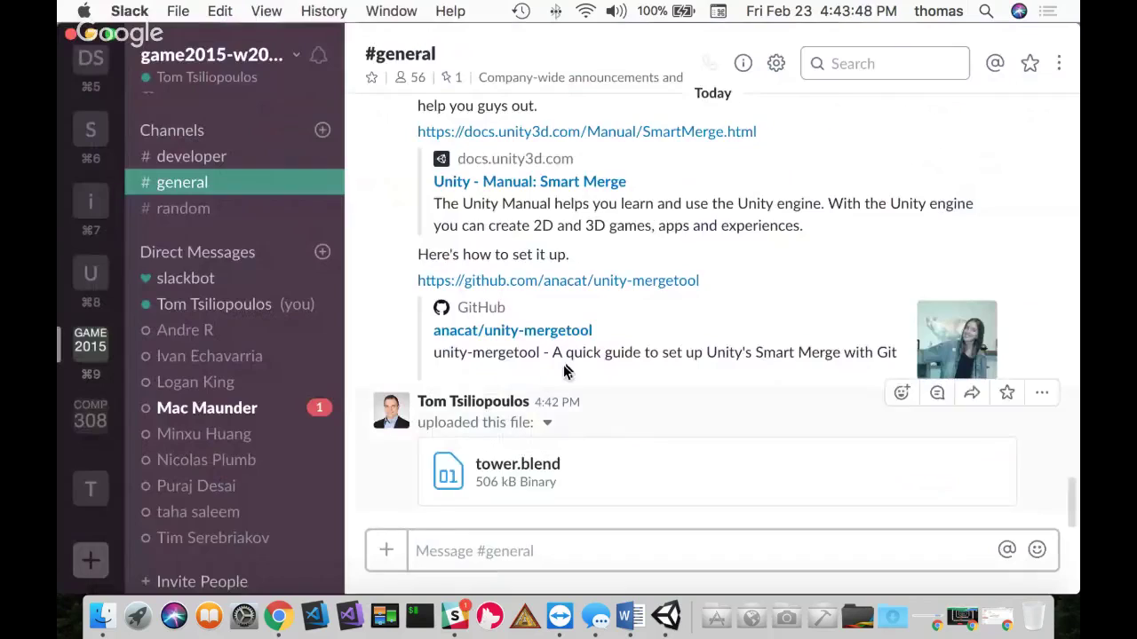
scroll(597, 284, "up", 5)
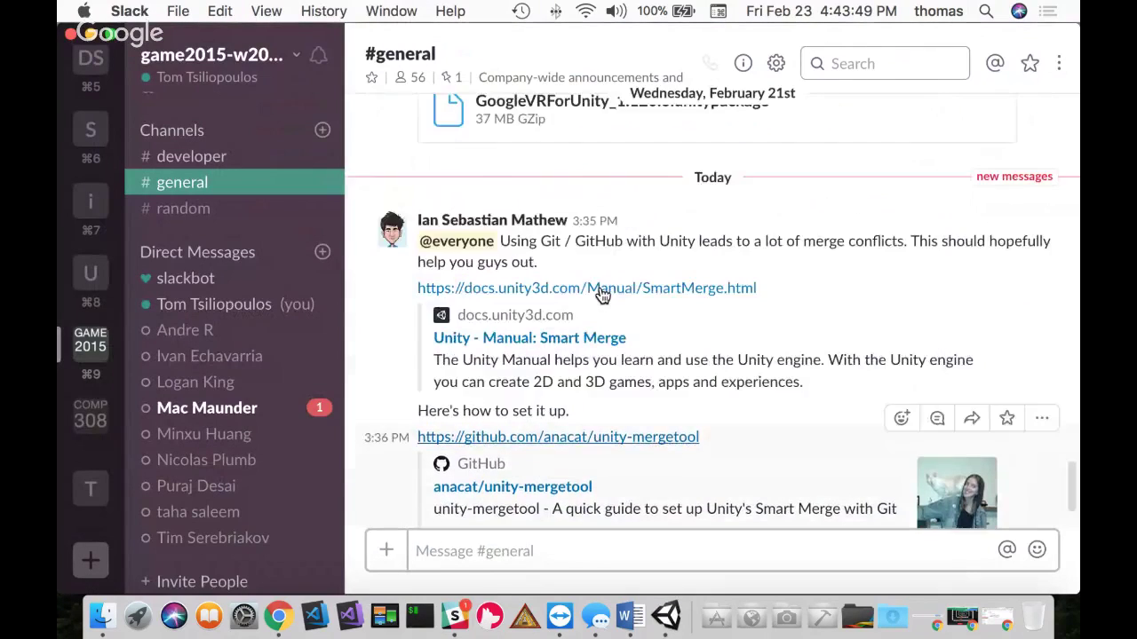
mouse_move(546, 287)
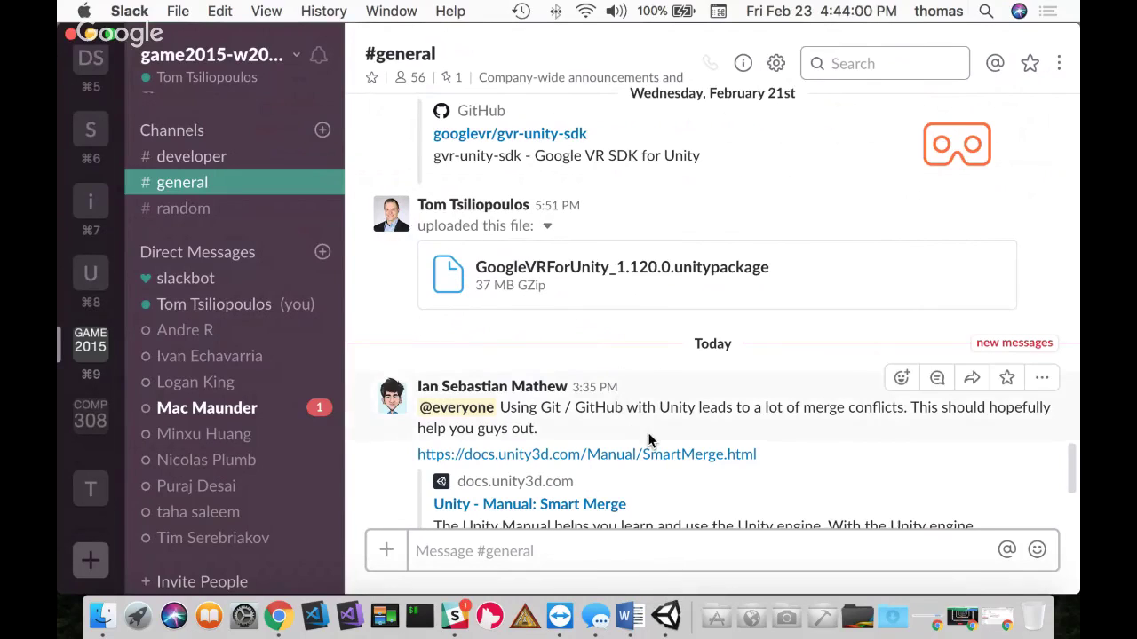
scroll(651, 435, "down", 5)
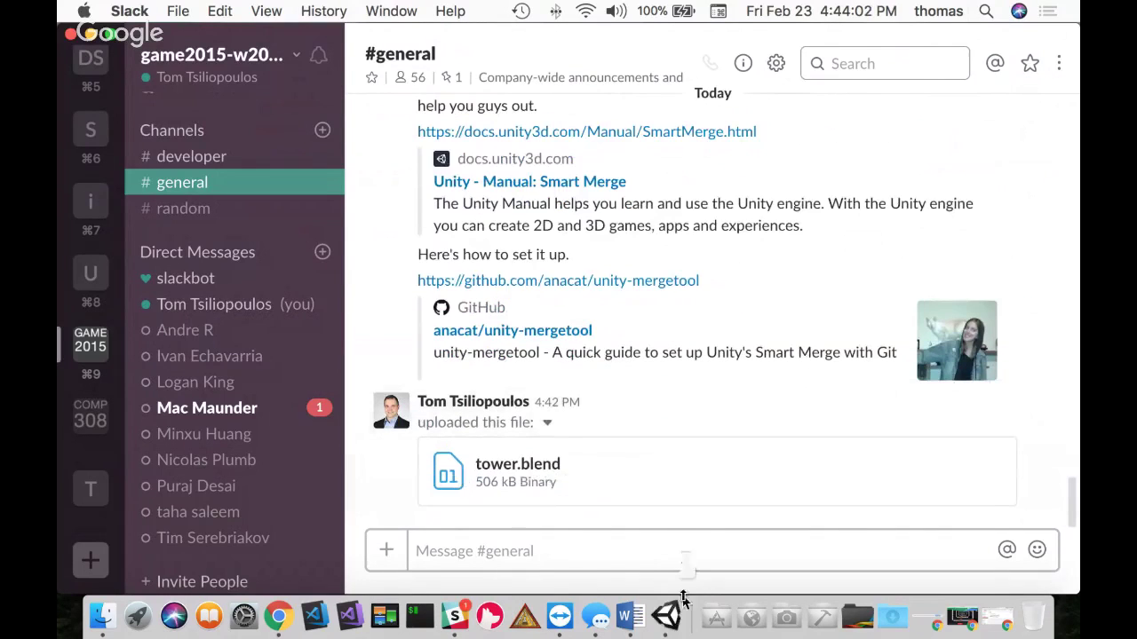
left_click(666, 617)
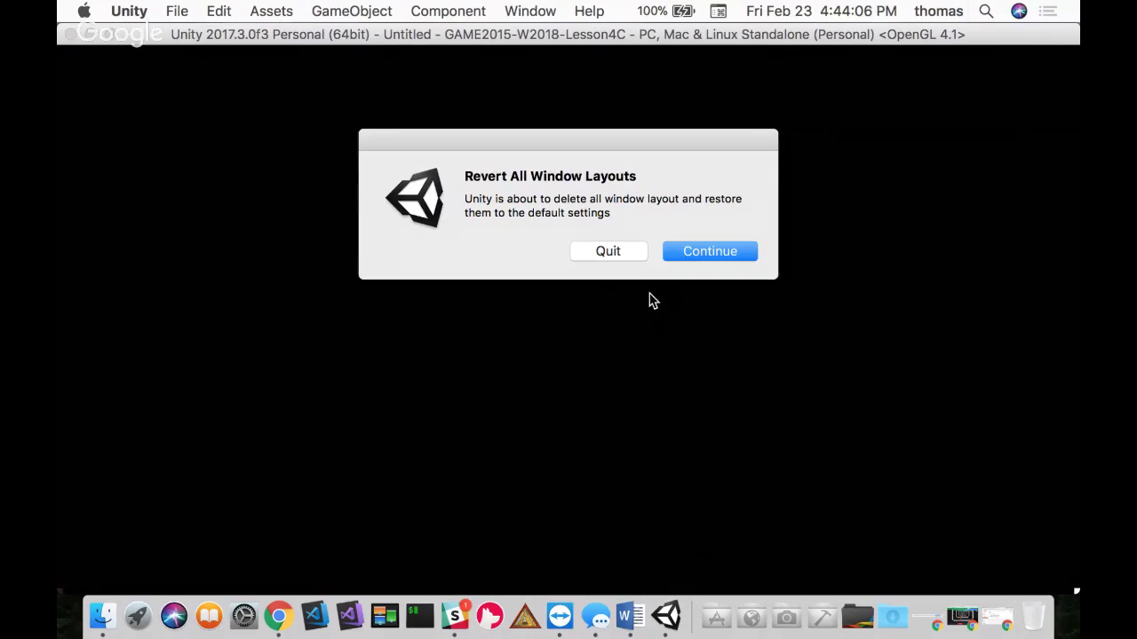
Step: Reset window layouts, apply 2 by 3, put Project under Hierarchy and tab Game beside Scene
left_click(703, 252)
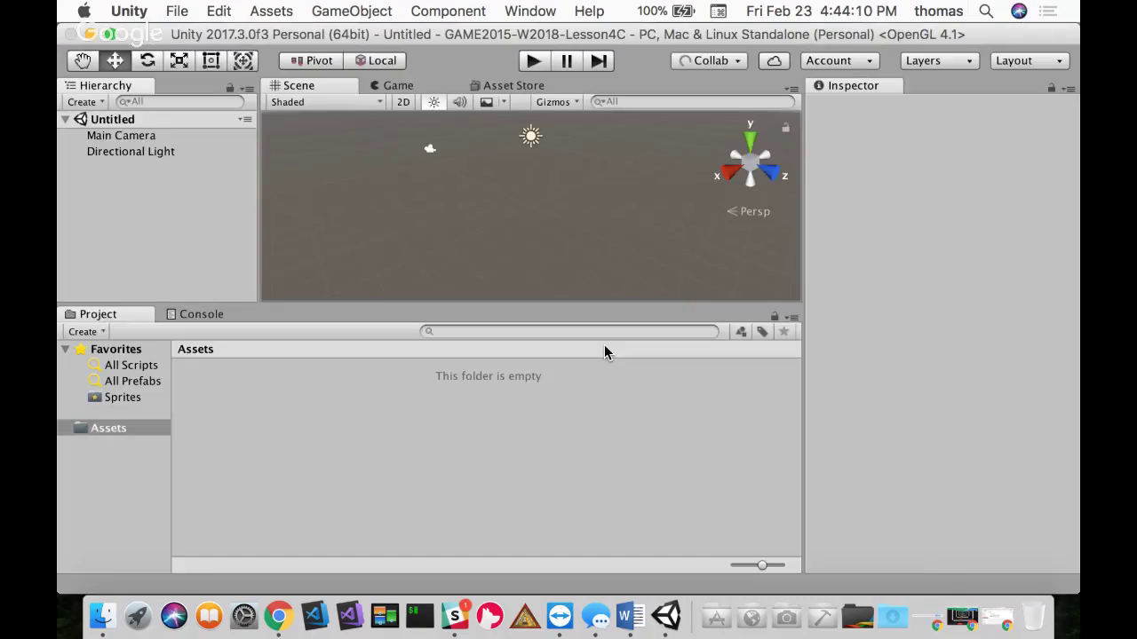
left_click(1014, 62)
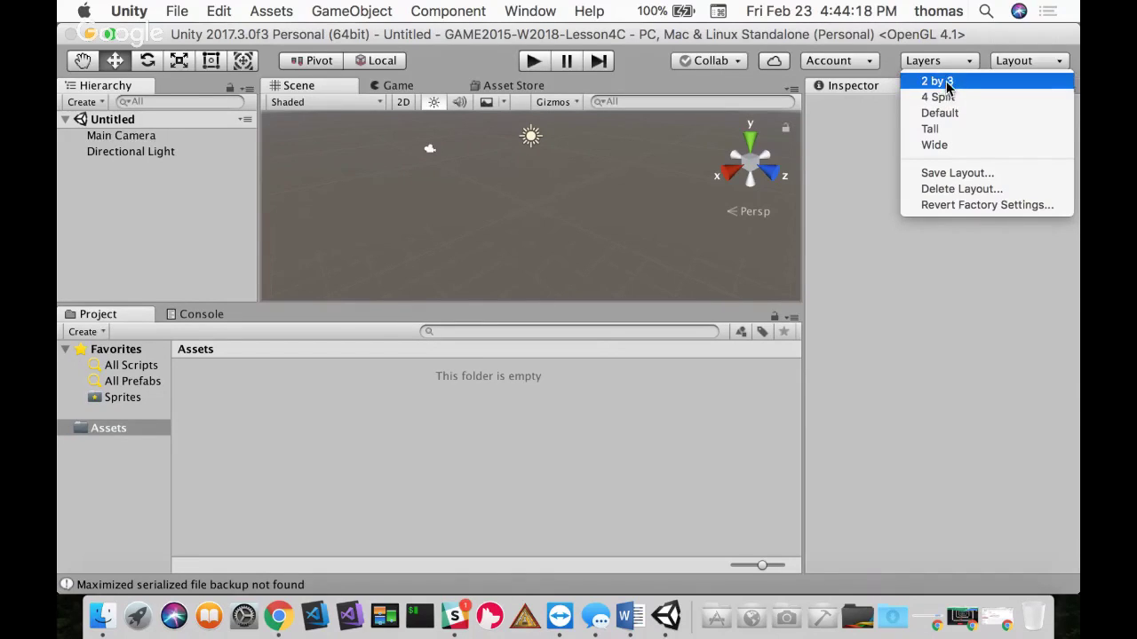
left_click(943, 81)
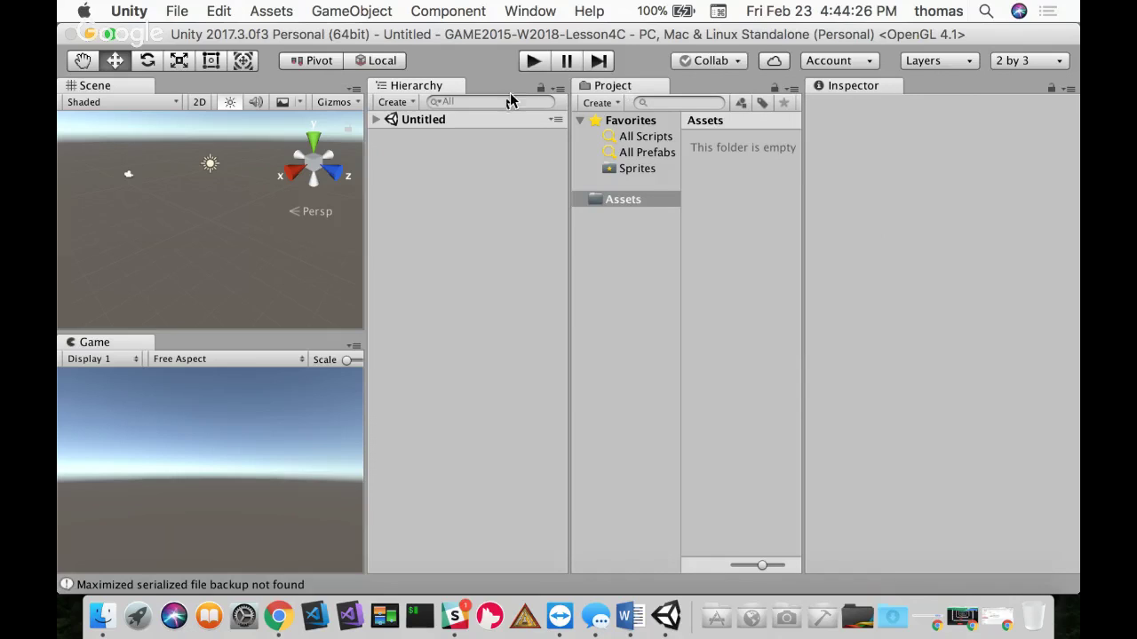
left_click_drag(626, 86, 467, 445)
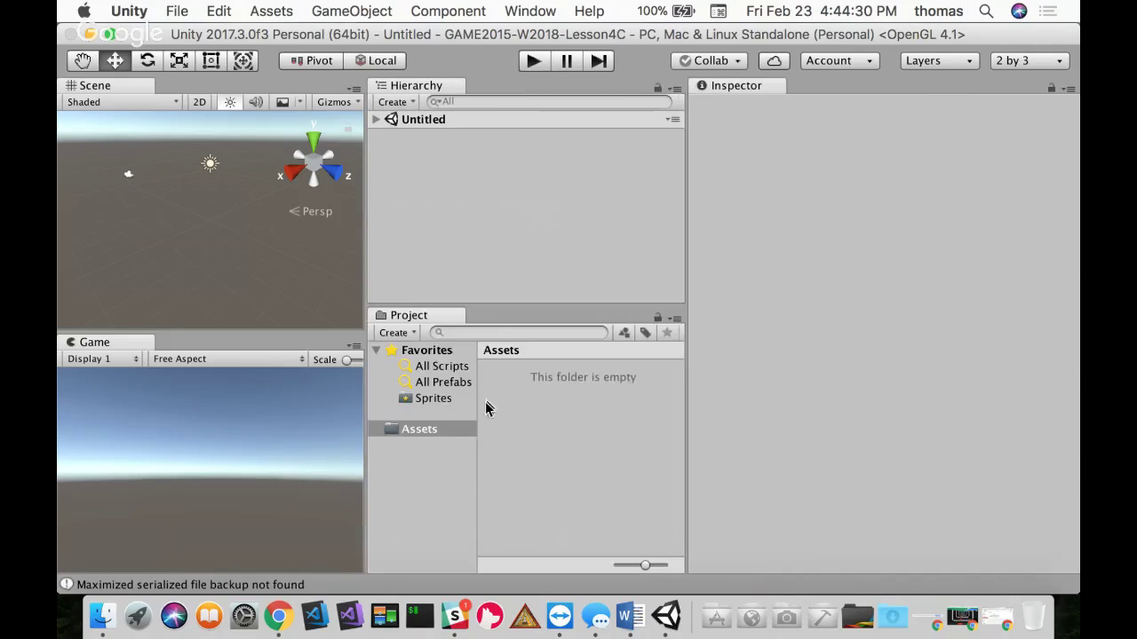
left_click_drag(363, 261, 723, 279)
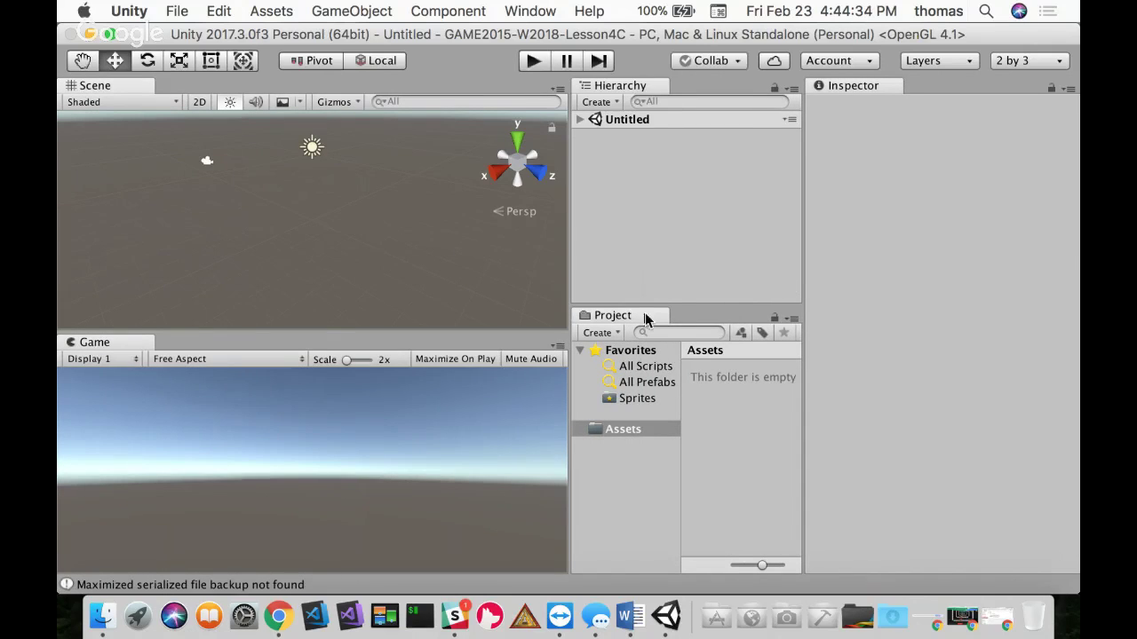
left_click_drag(73, 351, 188, 105)
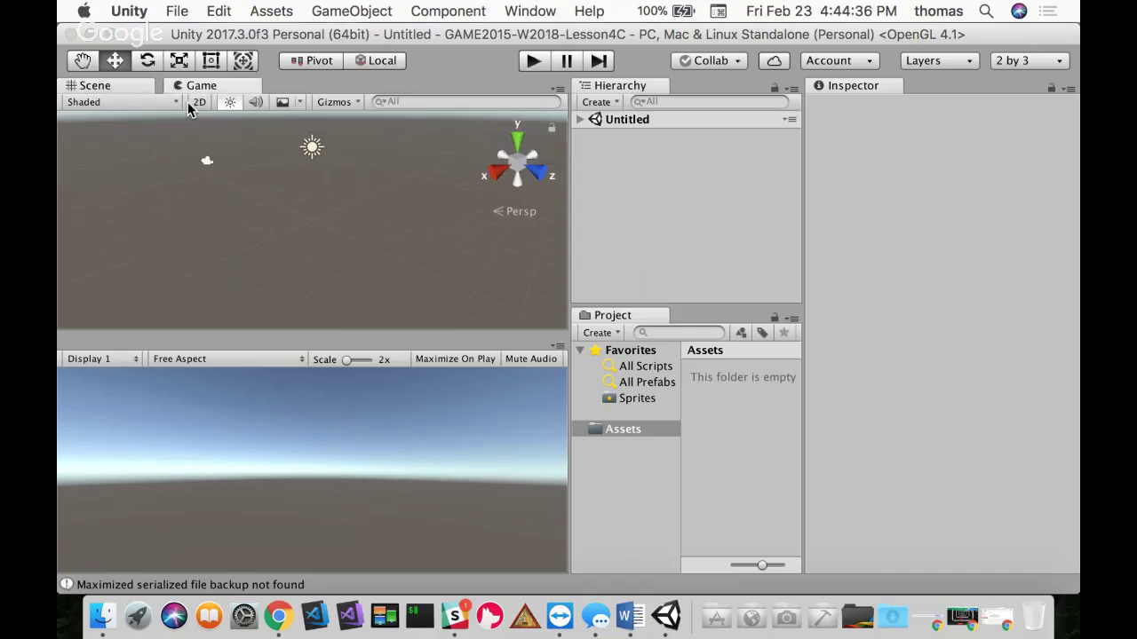
left_click(119, 86)
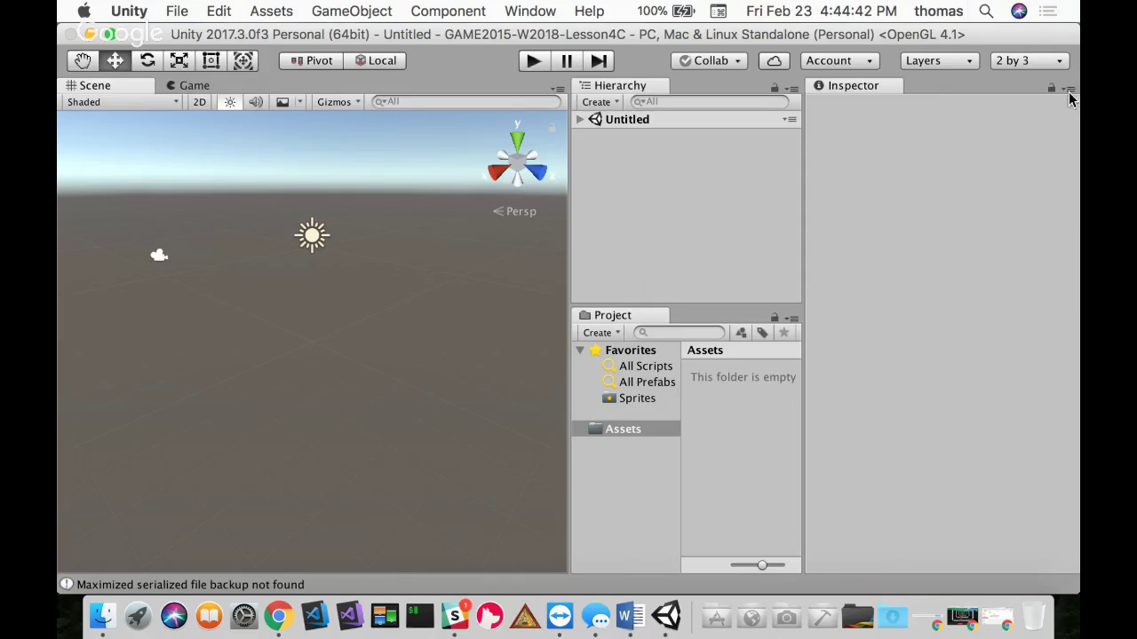
Step: Save the arrangement as the user's named VR Layout and expand the Untitled scene
left_click(1026, 60)
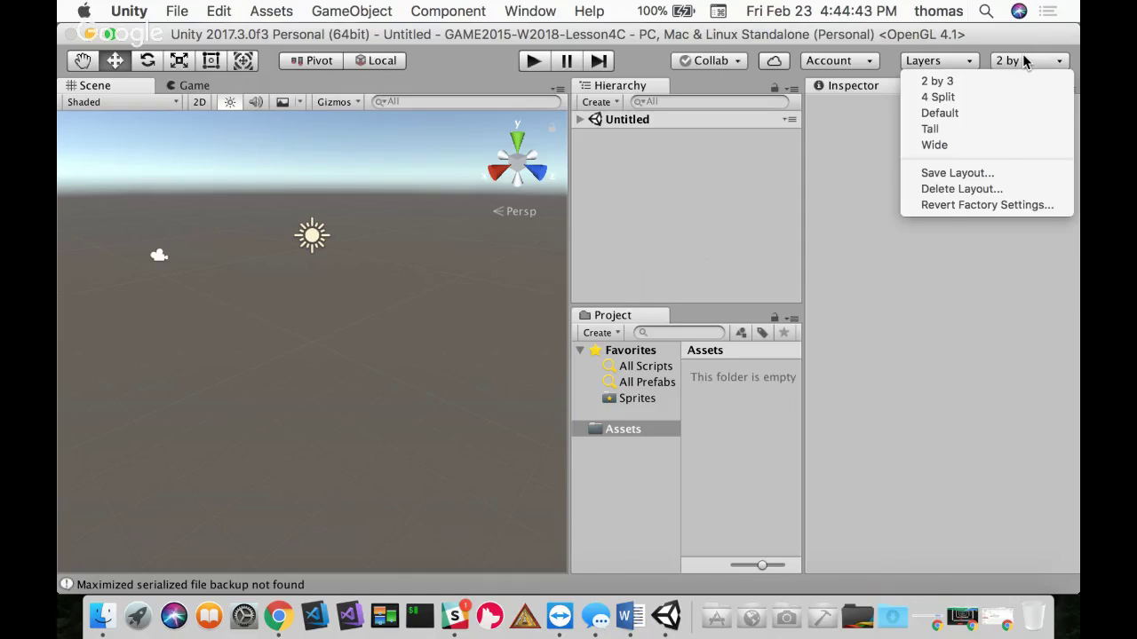
left_click(989, 174)
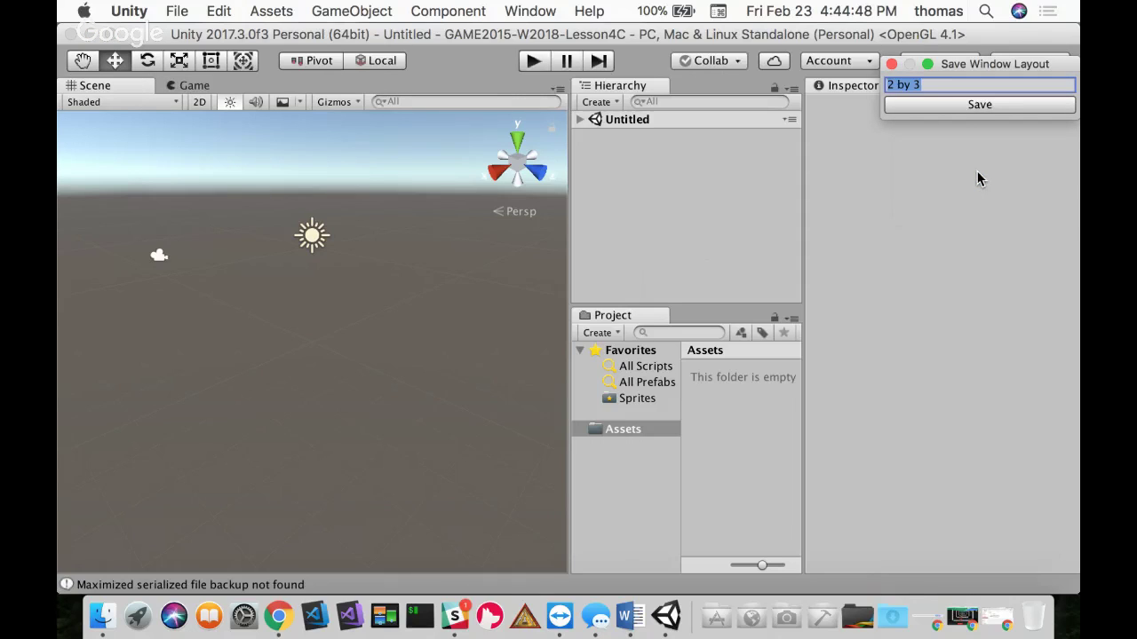
type("Tom's VR Layout")
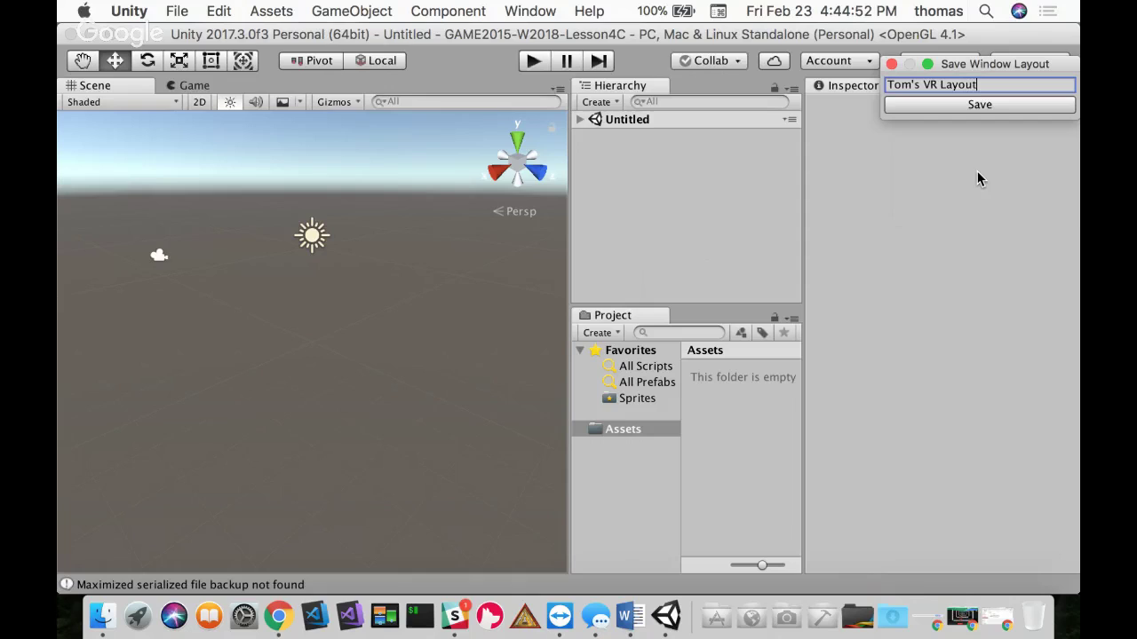
left_click(977, 104)
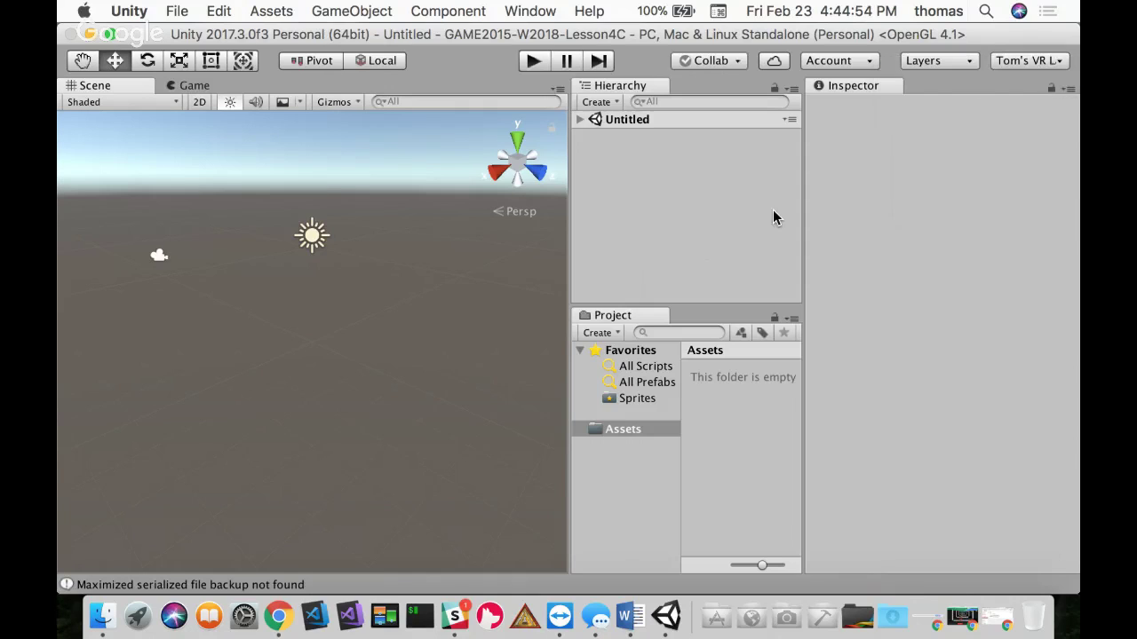
left_click(580, 119)
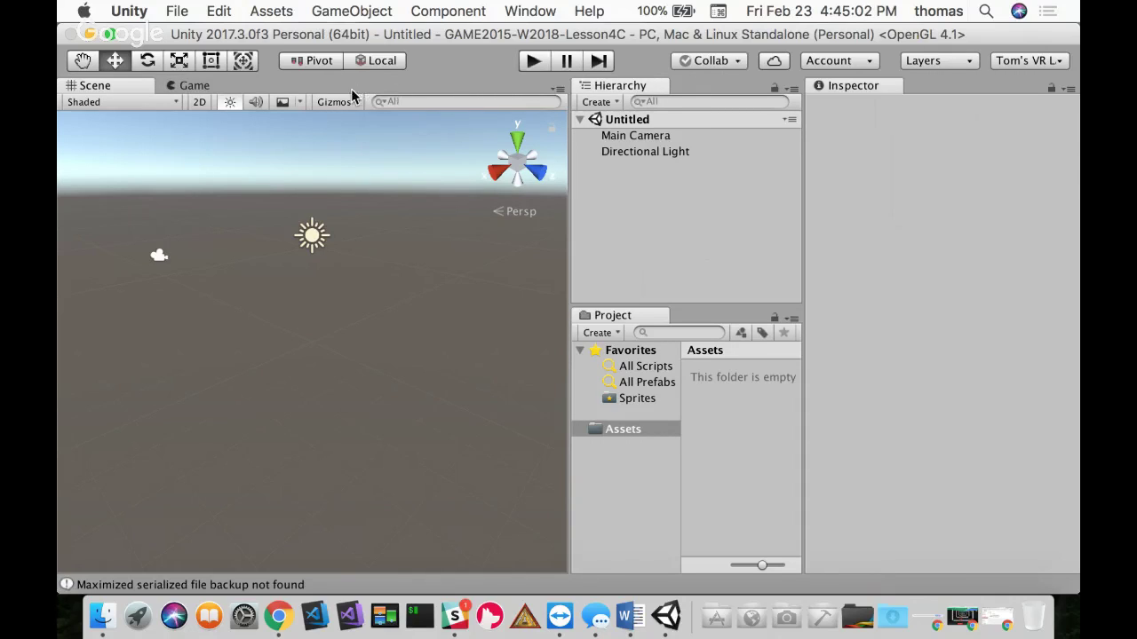
Step: Locate GoogleVRForUnity_1.120.0.unitypackage in George Brown College > GAME2015 - Virtual Reality Development, then return to Unity
left_click(104, 617)
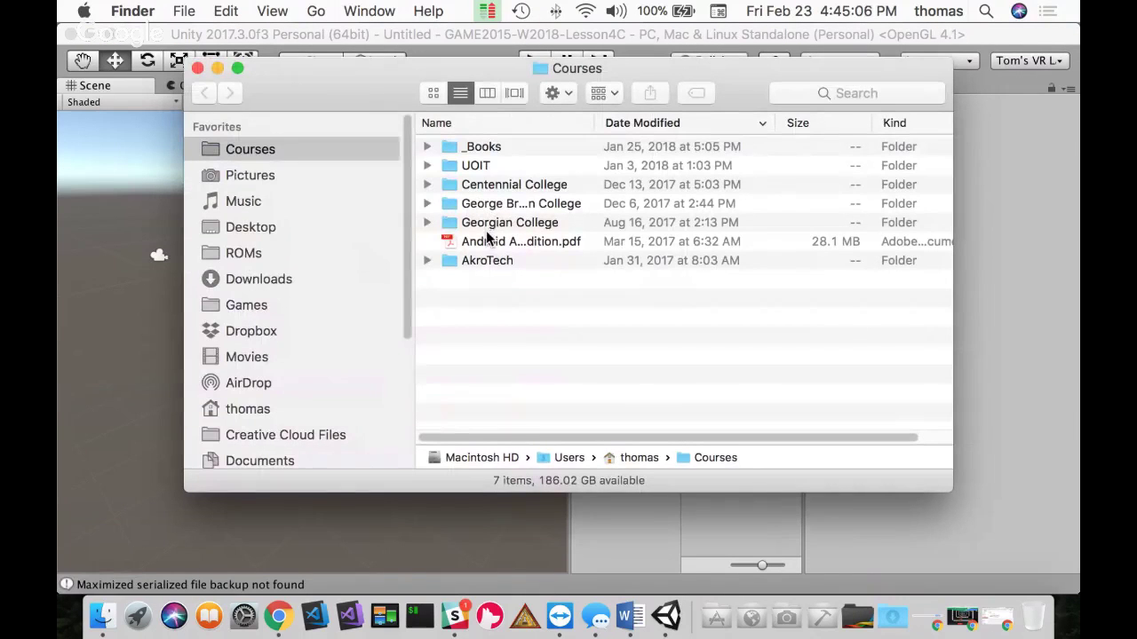
double_click(507, 203)
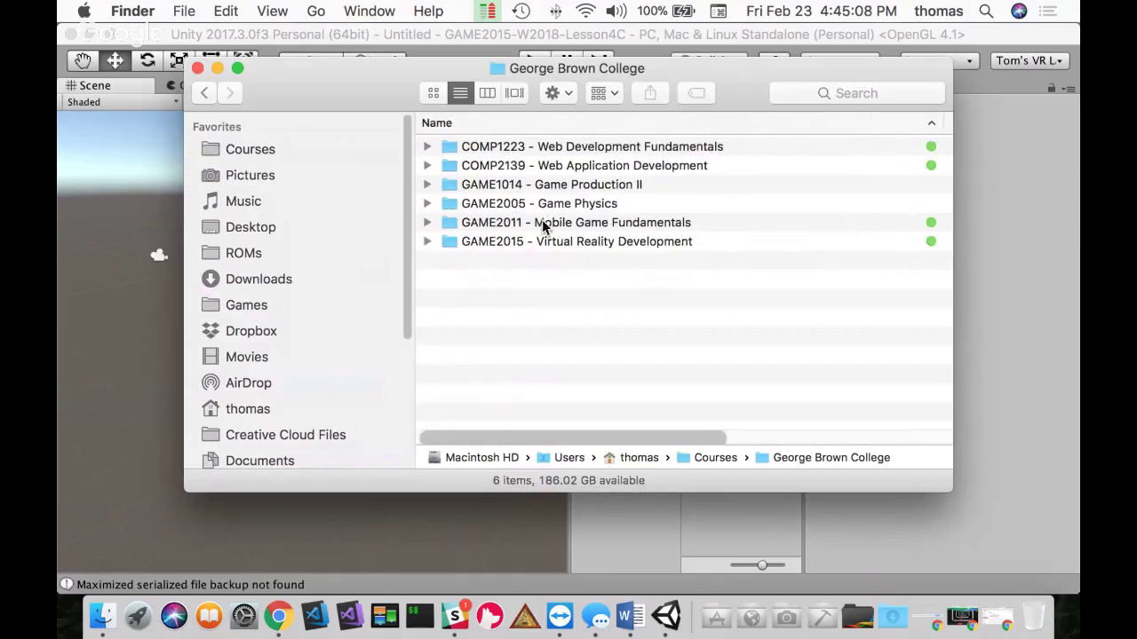
double_click(570, 248)
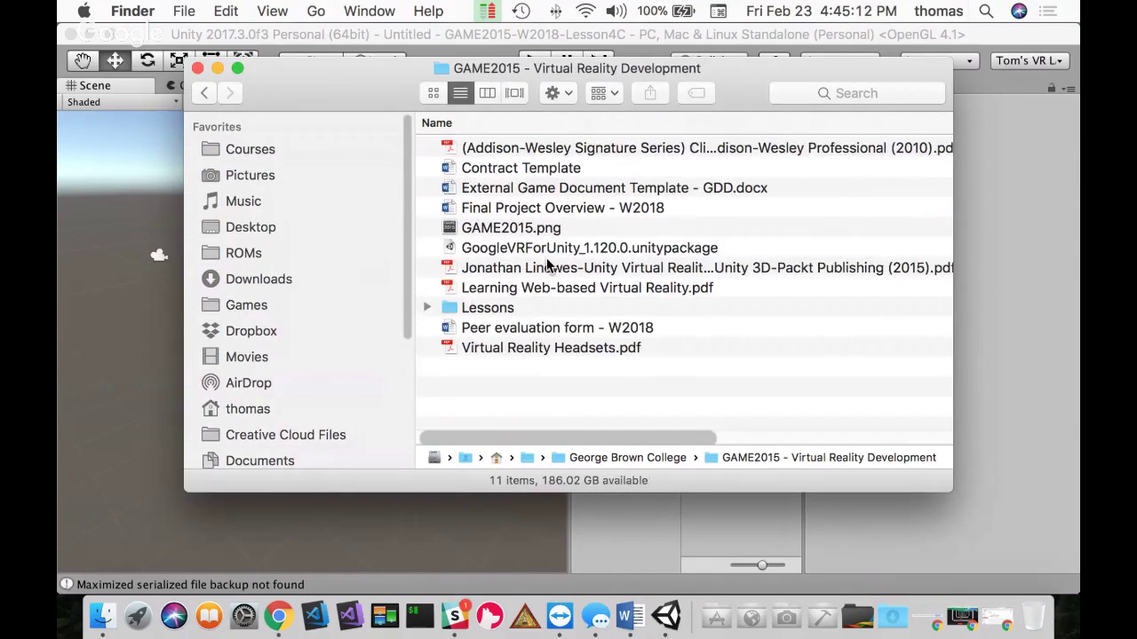
left_click(547, 247)
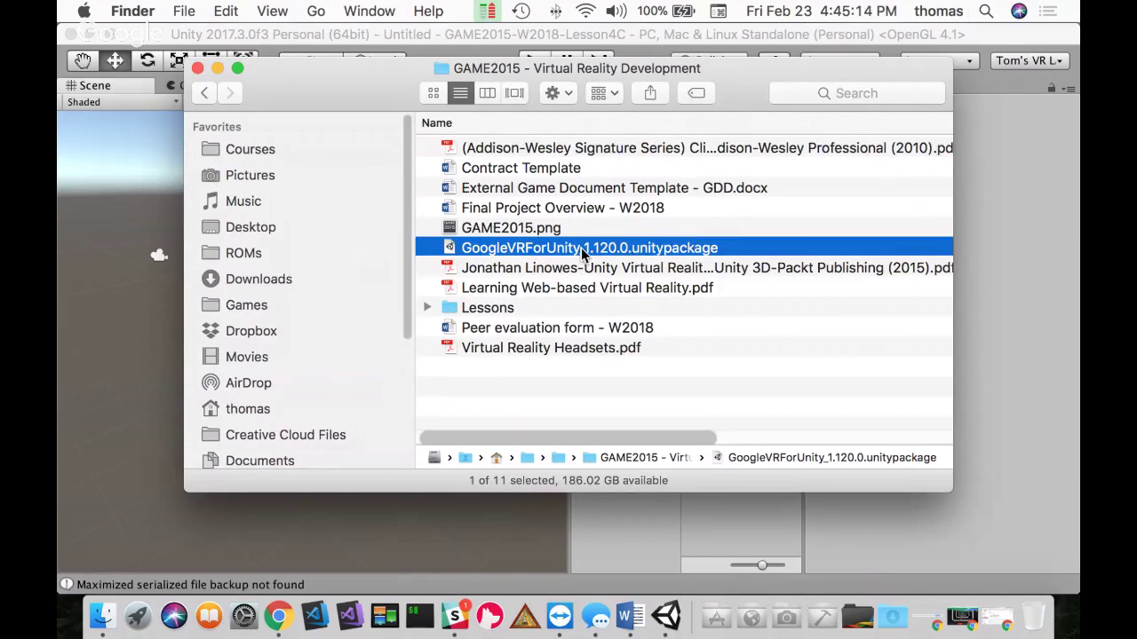
left_click(104, 163)
Step: Import GoogleVRForUnity_1.120.0.unitypackage as a custom package with all its items included
left_click(271, 11)
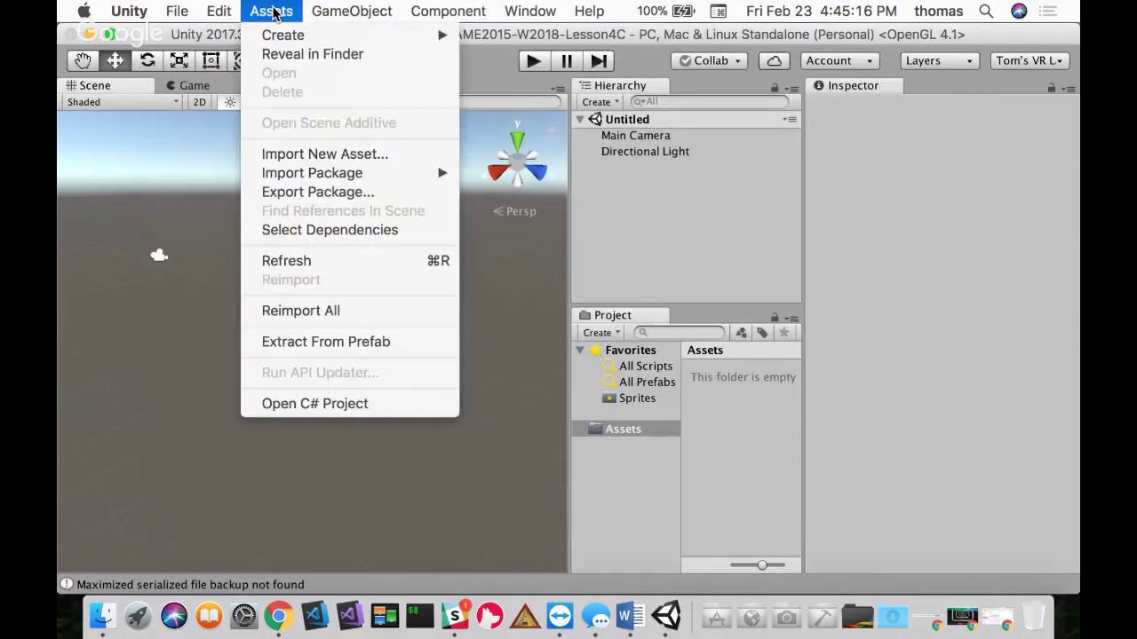
mouse_move(326, 173)
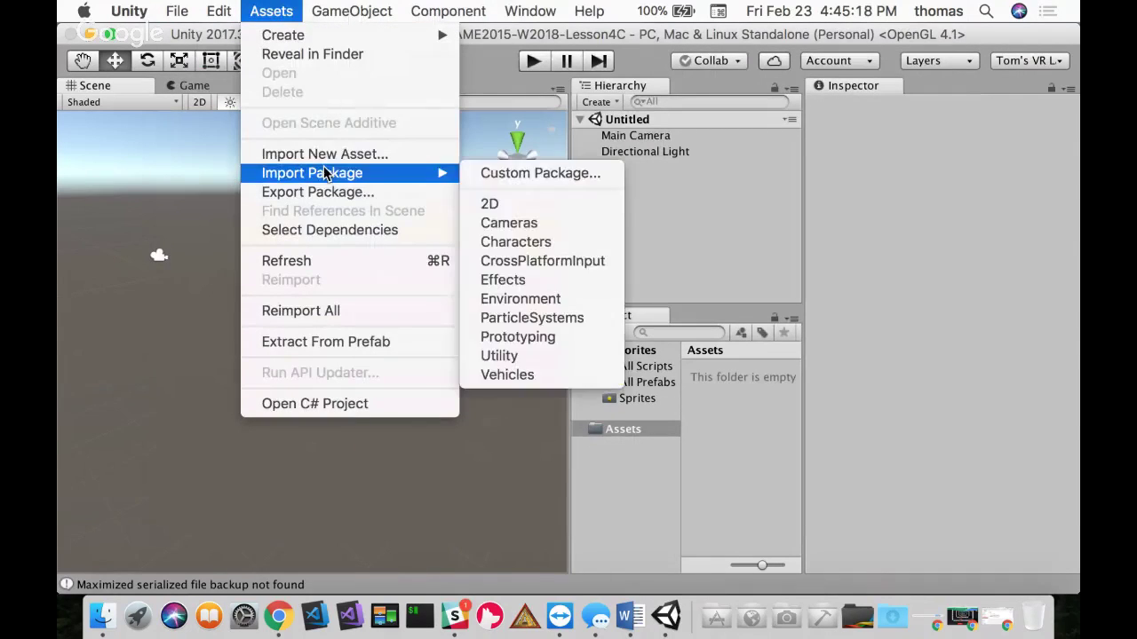
left_click(525, 175)
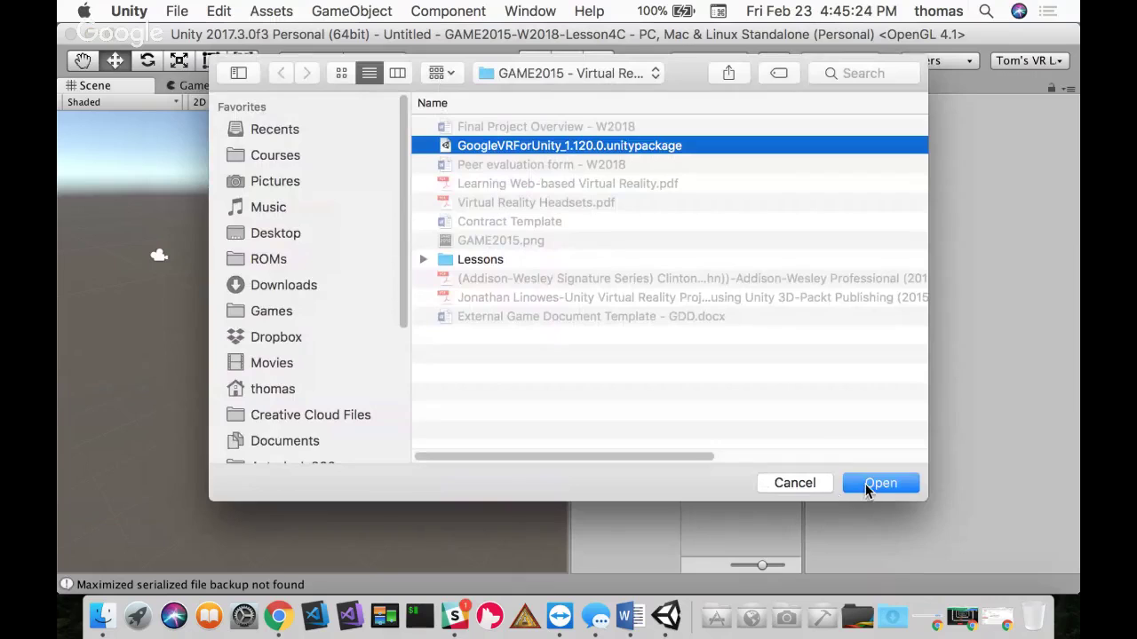
left_click(880, 484)
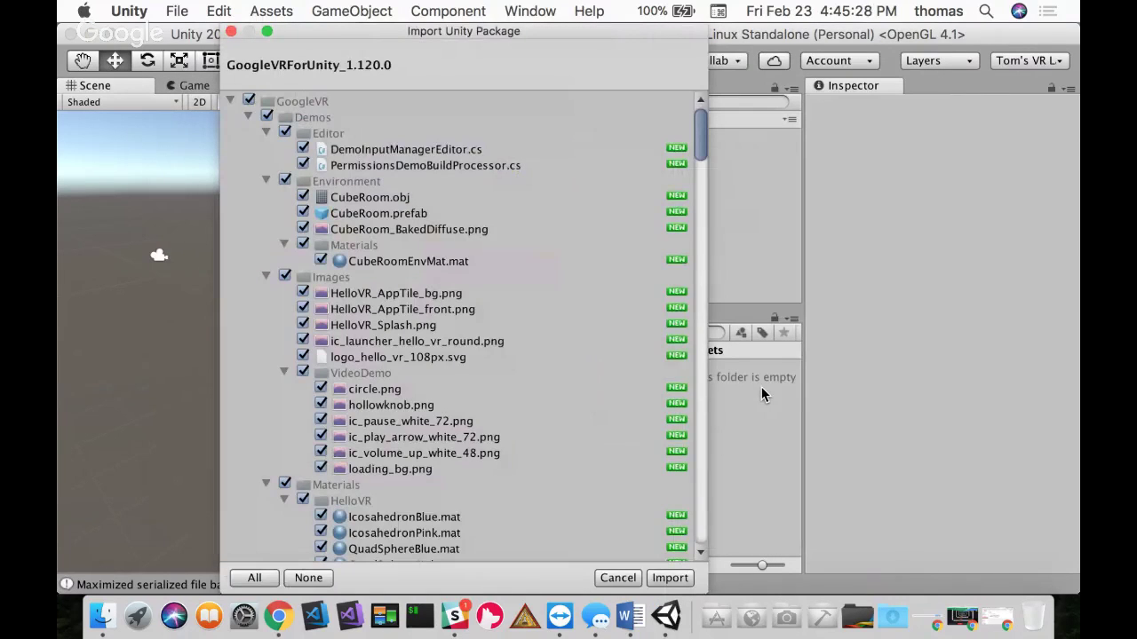
left_click(669, 578)
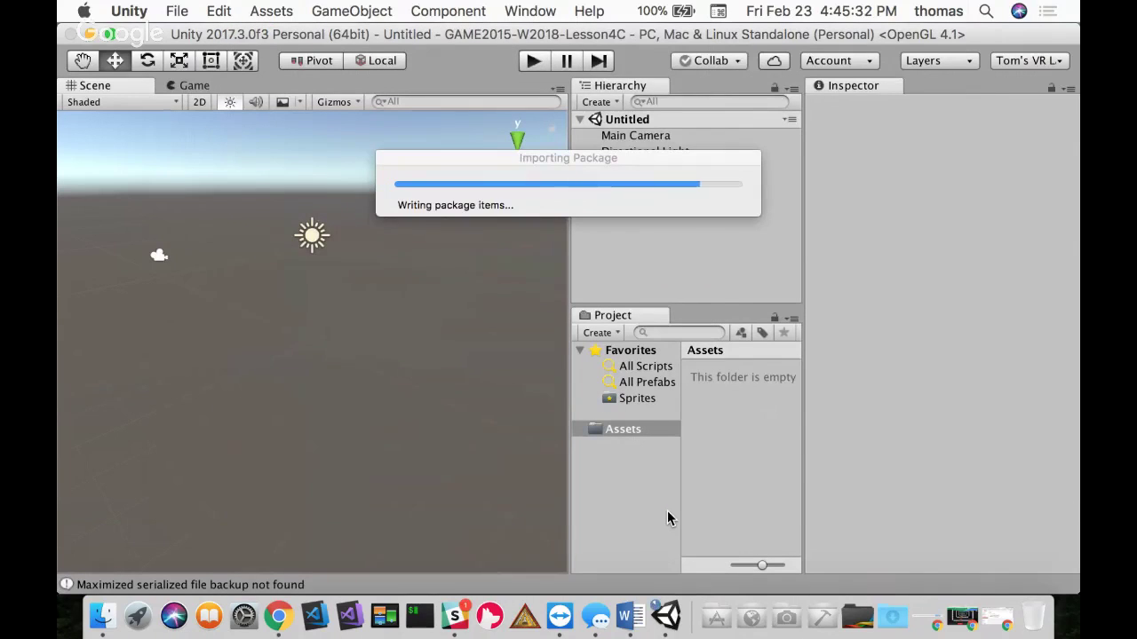
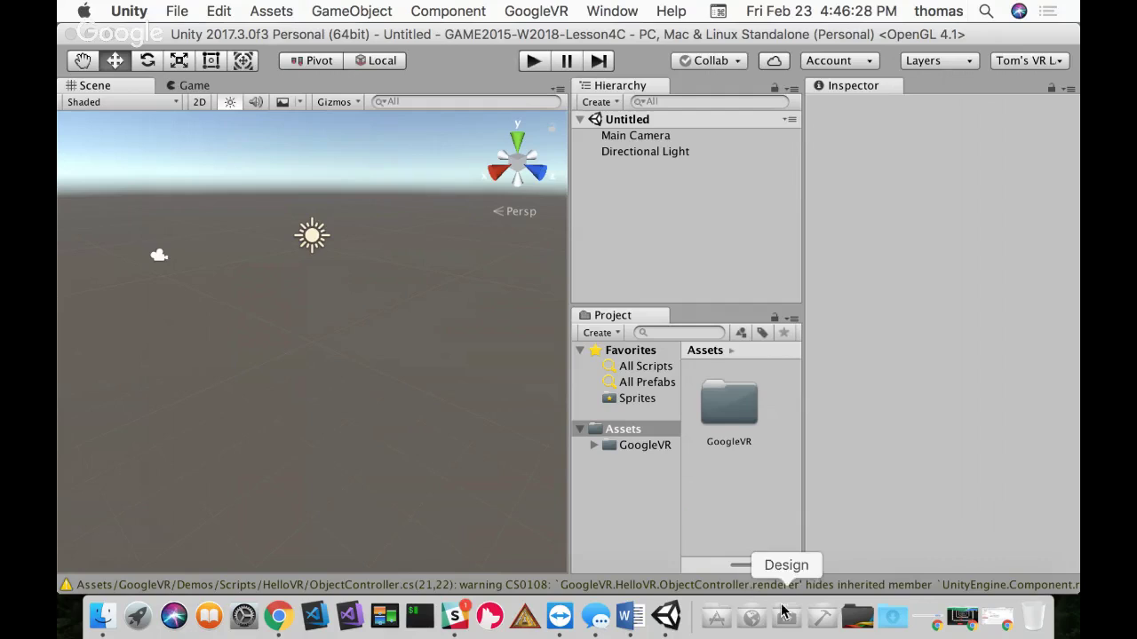
Step: With the Project panel in list view, open the HelloVR scene from GoogleVR > Demos > Scenes
left_click_drag(776, 565, 733, 566)
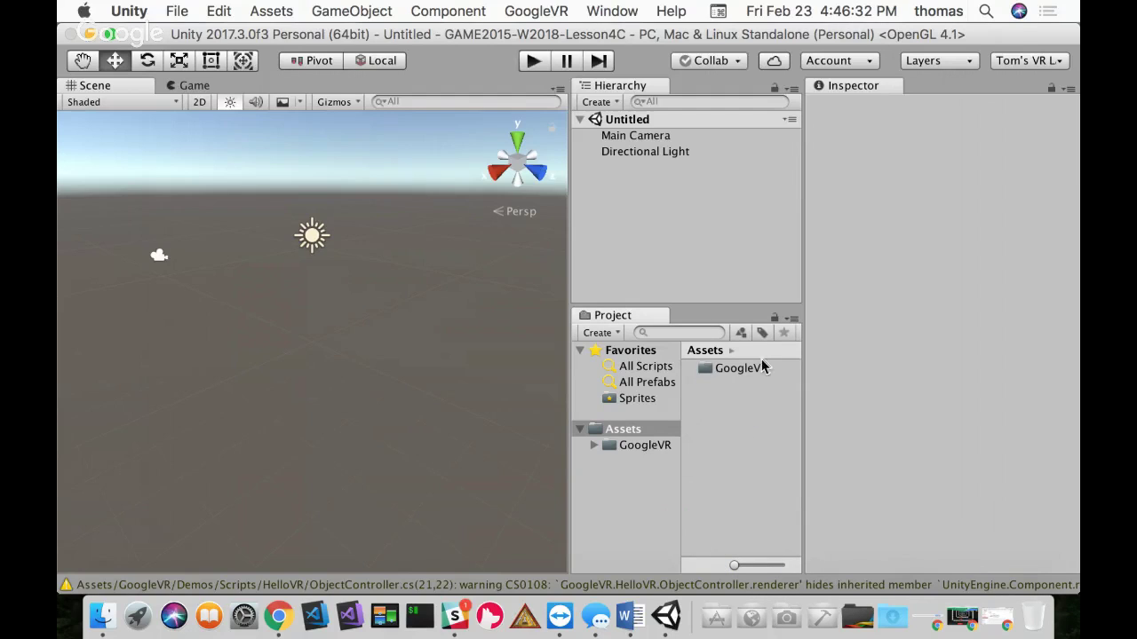
double_click(716, 373)
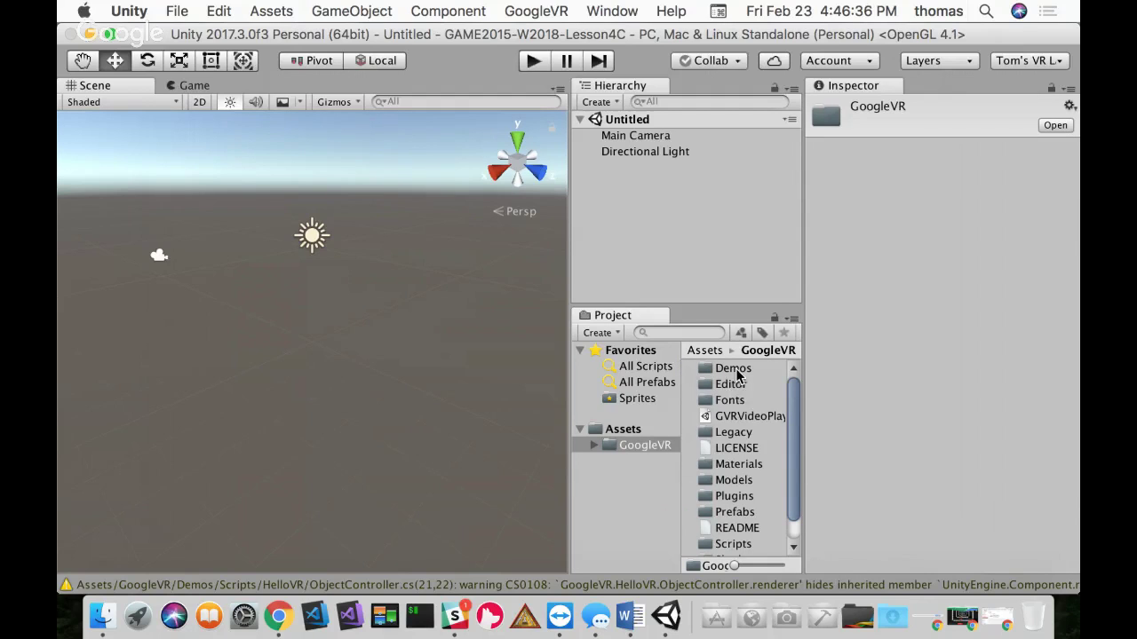
double_click(733, 371)
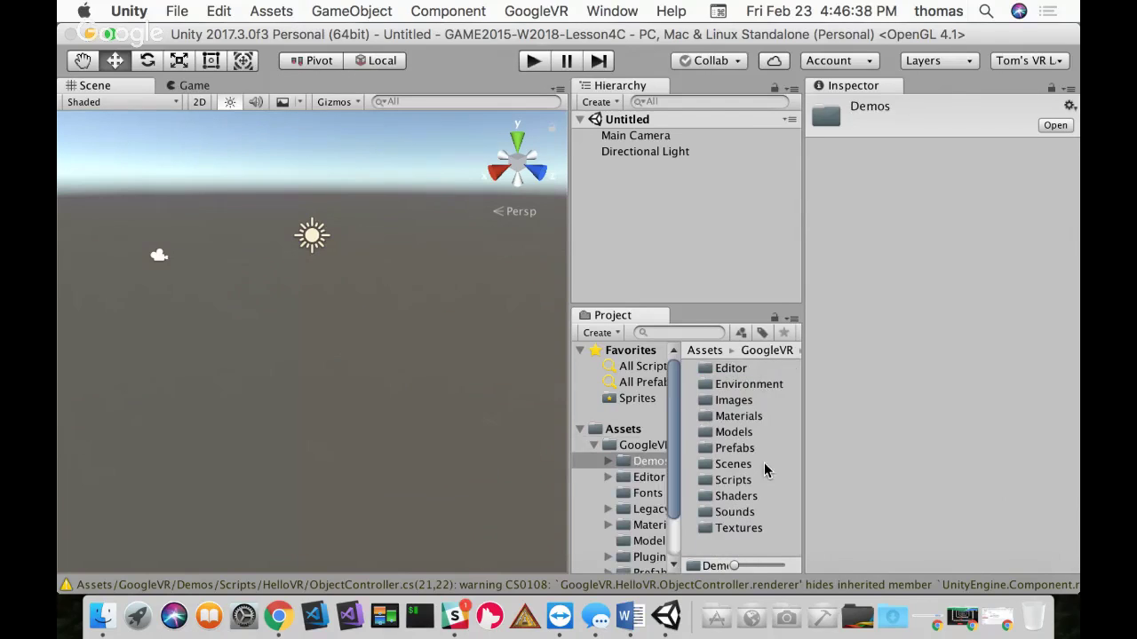
double_click(733, 464)
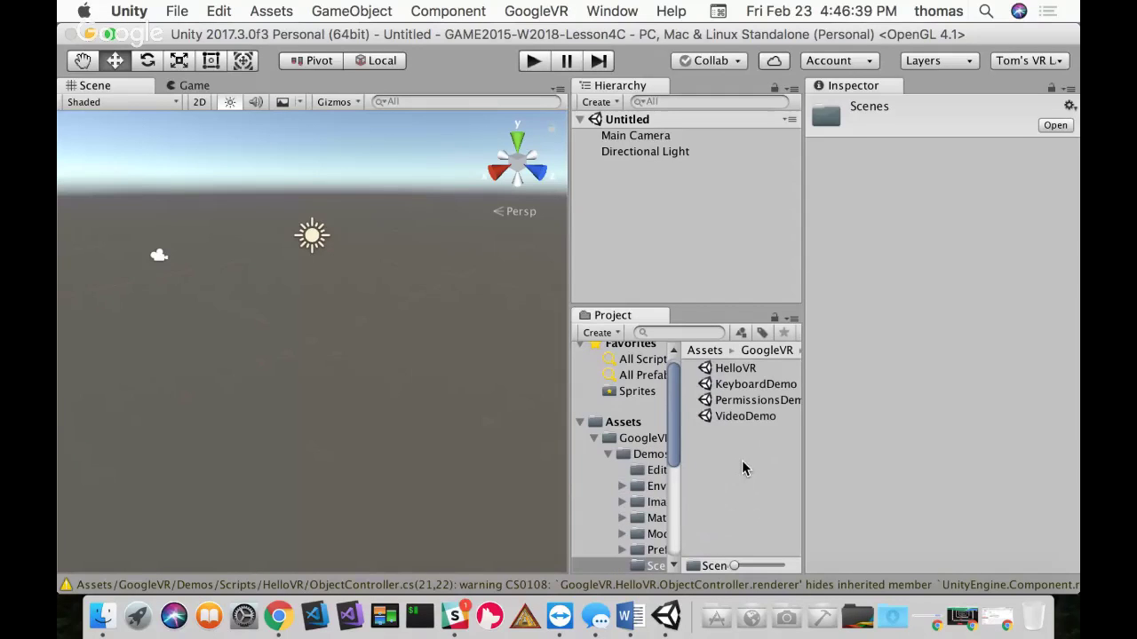
left_click(739, 371)
double_click(737, 368)
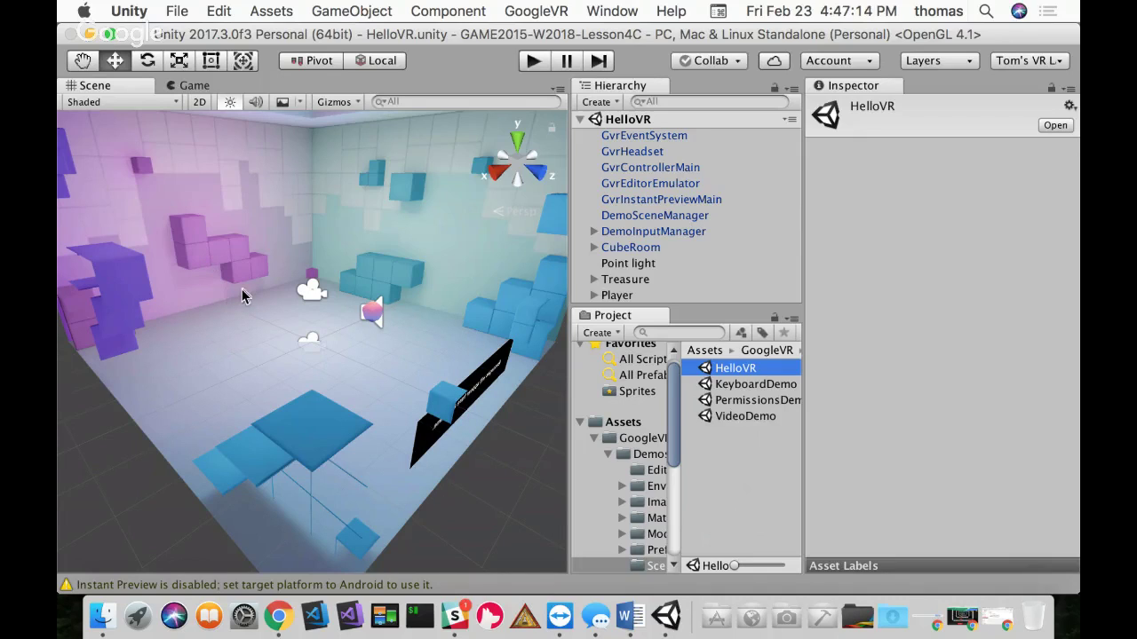
left_click_drag(181, 40, 198, 40)
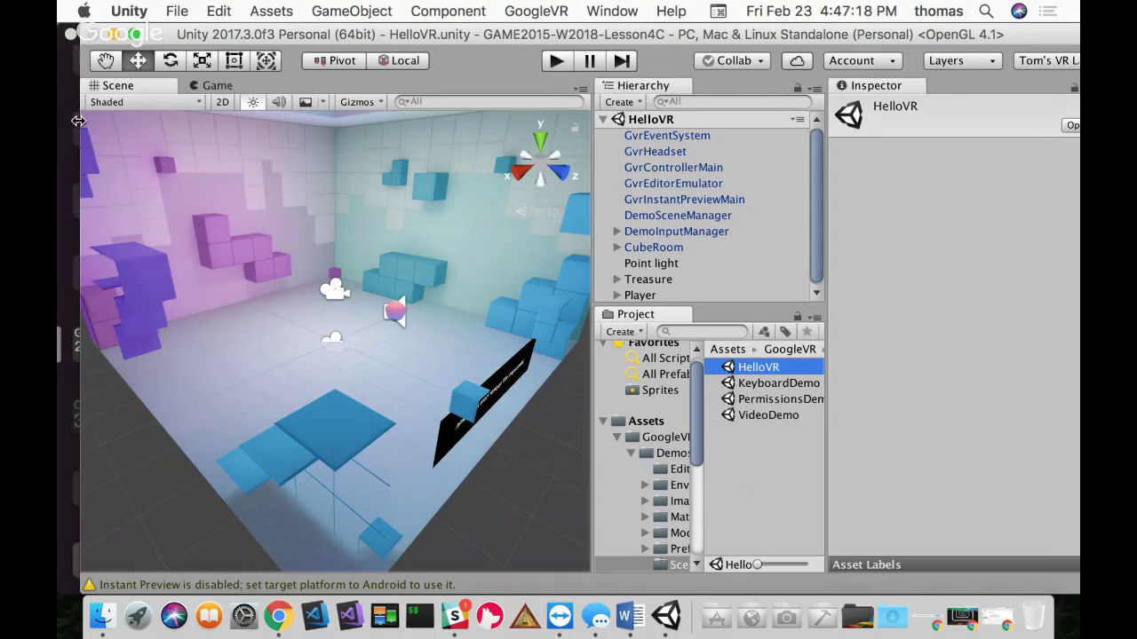
left_click_drag(74, 124, 144, 128)
left_click_drag(274, 39, 249, 39)
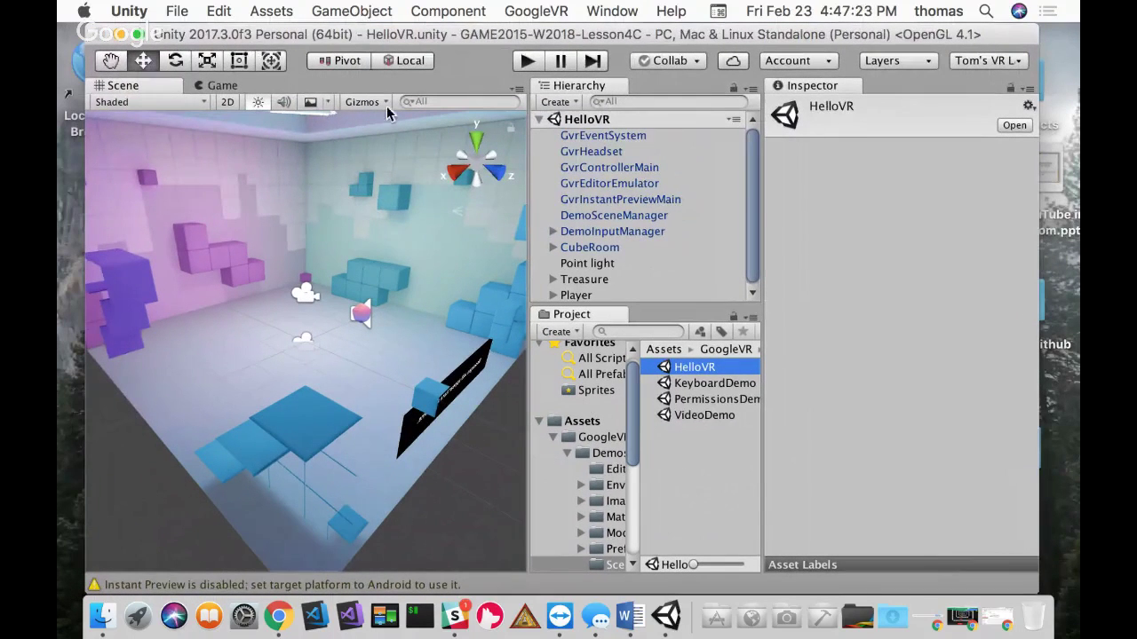
left_click(528, 60)
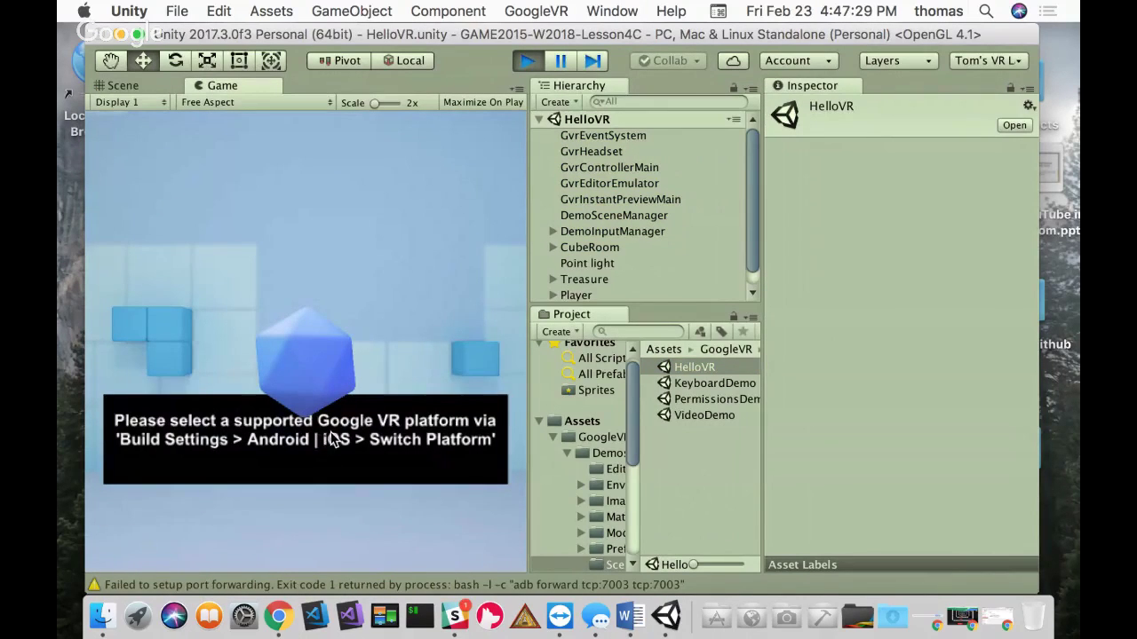
left_click(305, 307)
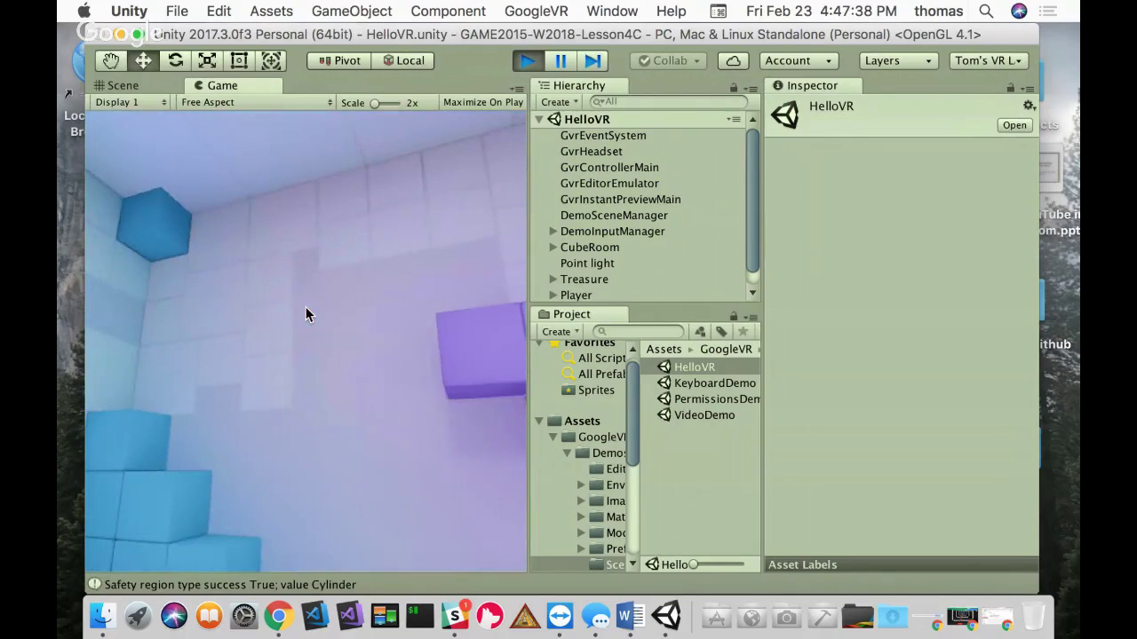
left_click(527, 61)
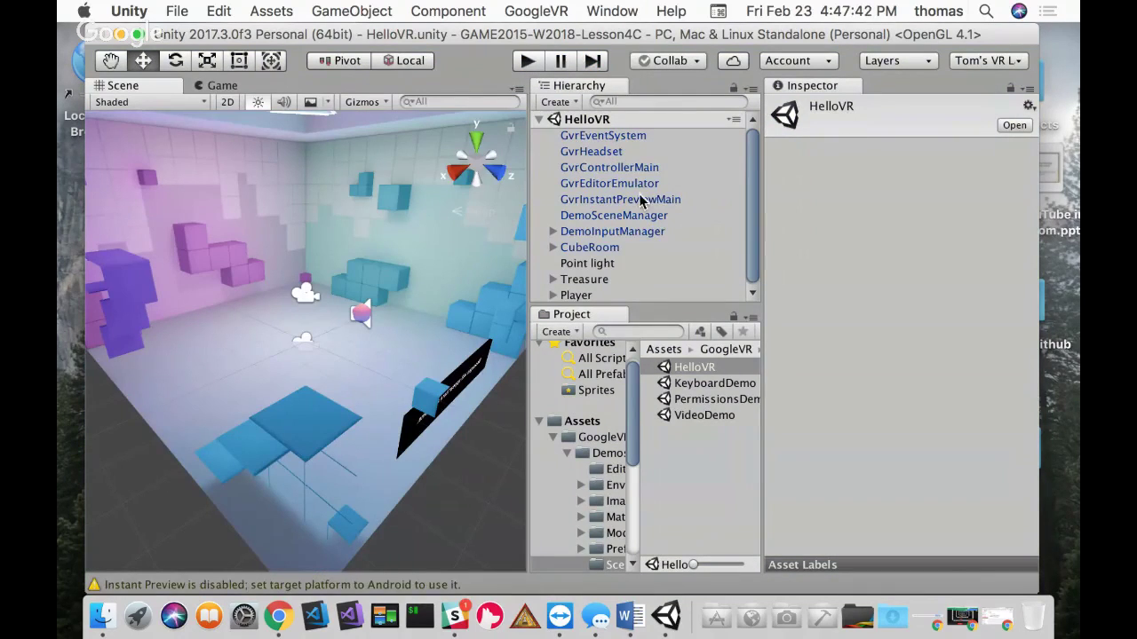
Step: Select GvrControllerMain to view its Gvr Controller Input script, and widen the editor window
left_click(606, 166)
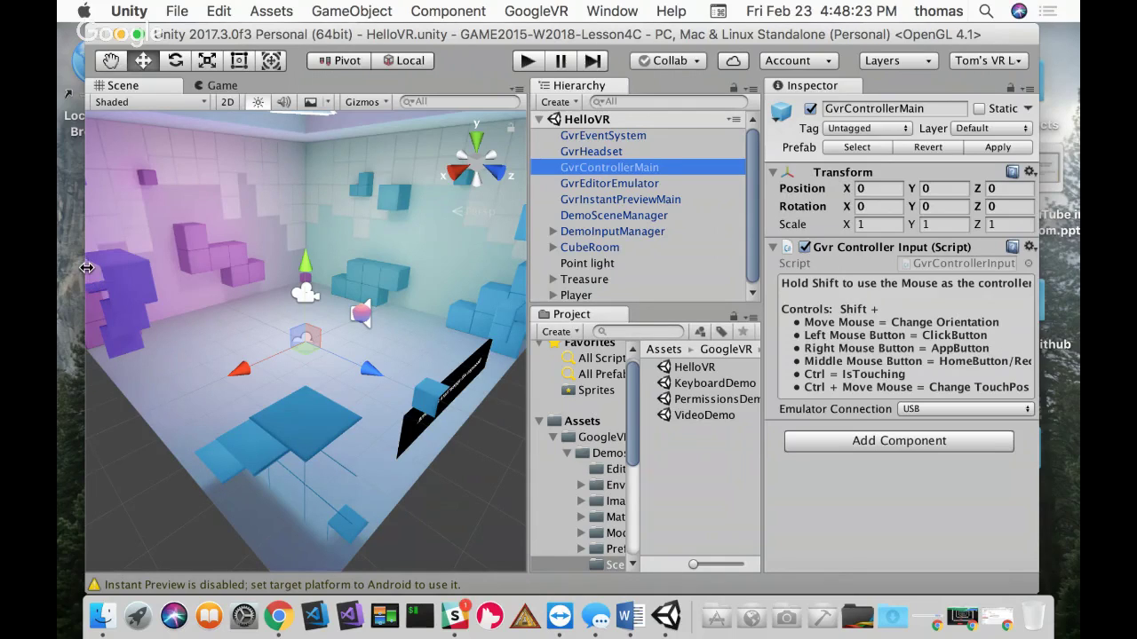
left_click_drag(86, 267, 85, 267)
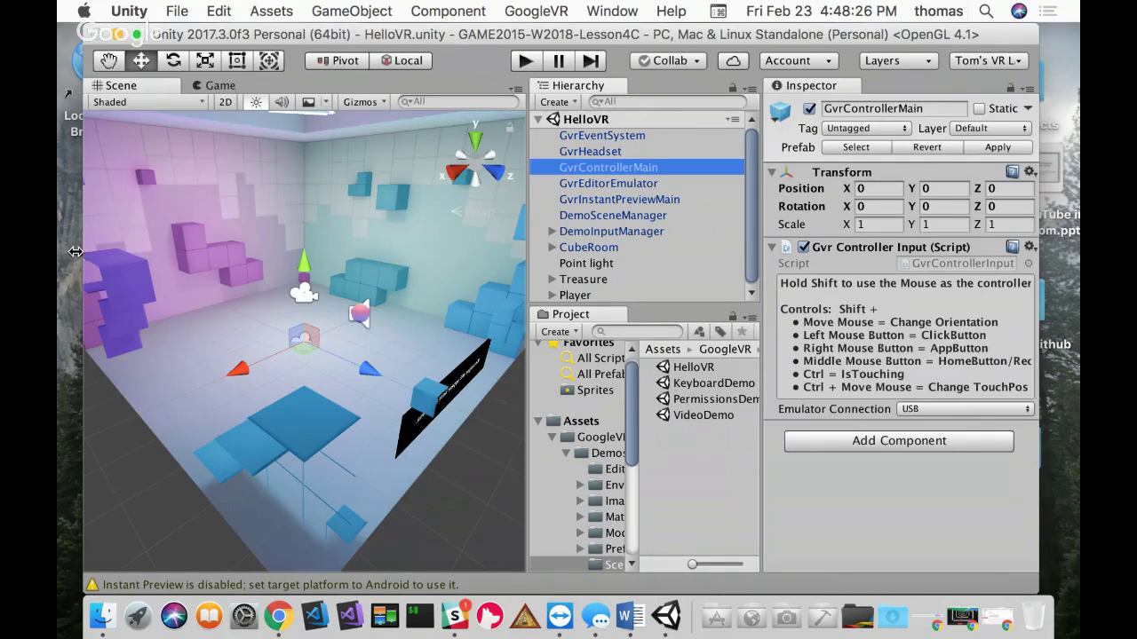
left_click_drag(78, 232, 66, 229)
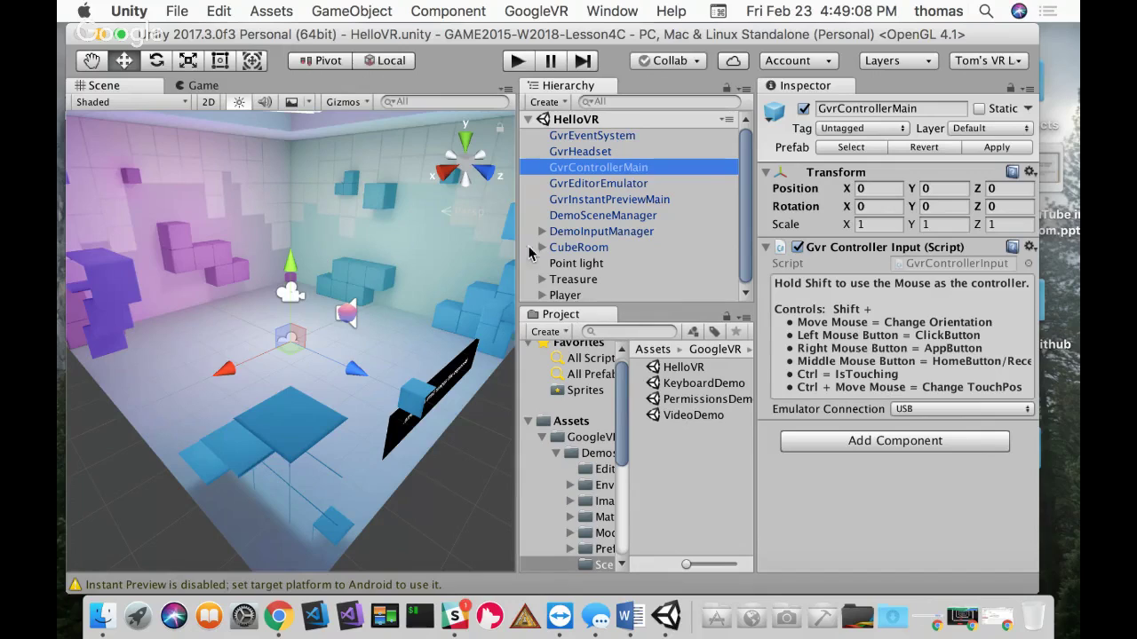
Step: Build & Run the project, saving it as AndroidVR in a new Builds folder
left_click(166, 12)
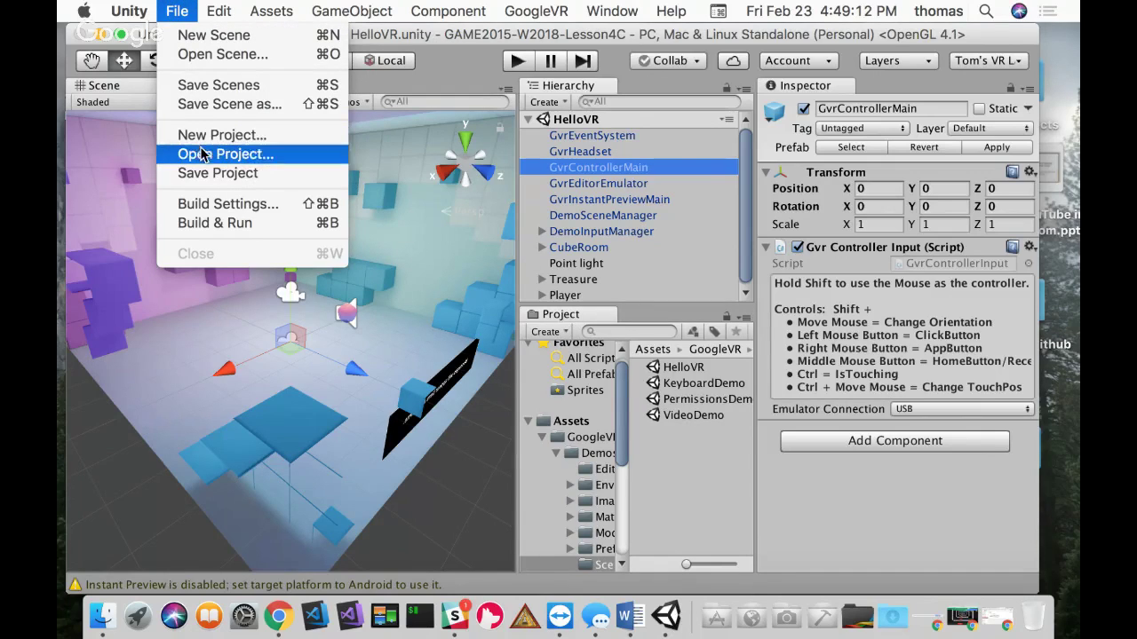
left_click(222, 223)
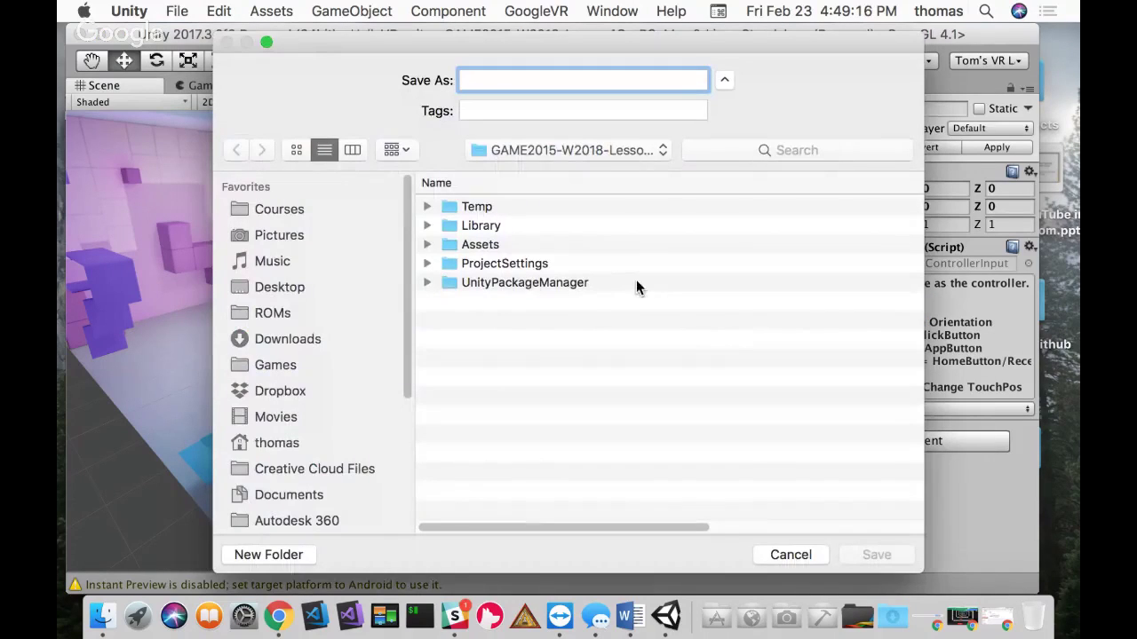
left_click_drag(450, 39, 299, 19)
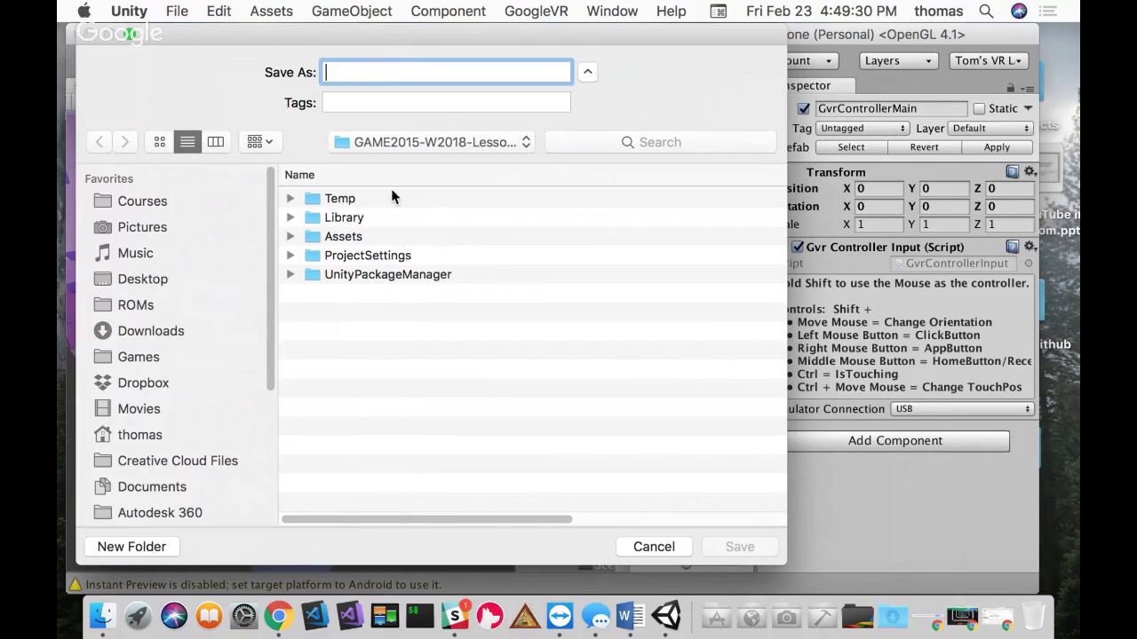
left_click(117, 547)
type("Builds")
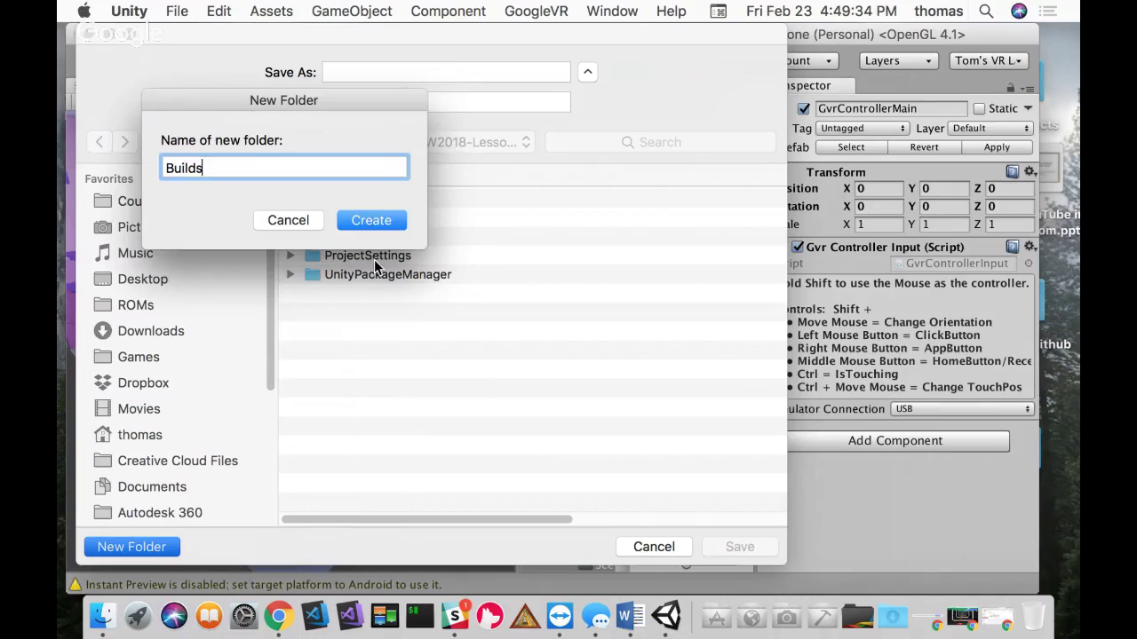
key("Return")
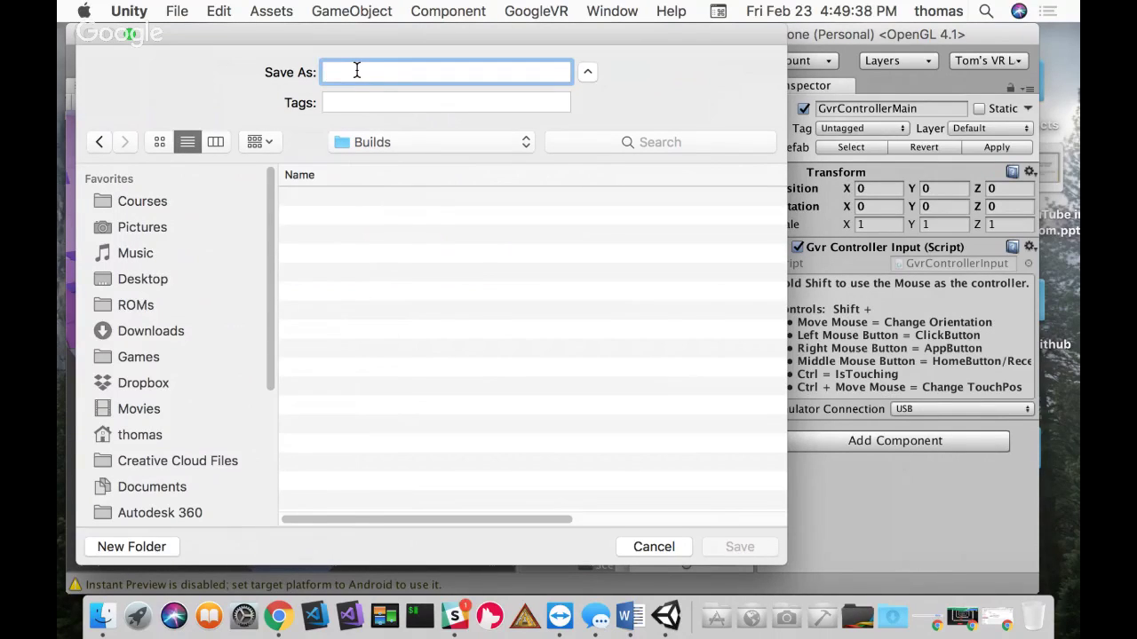
type("Android")
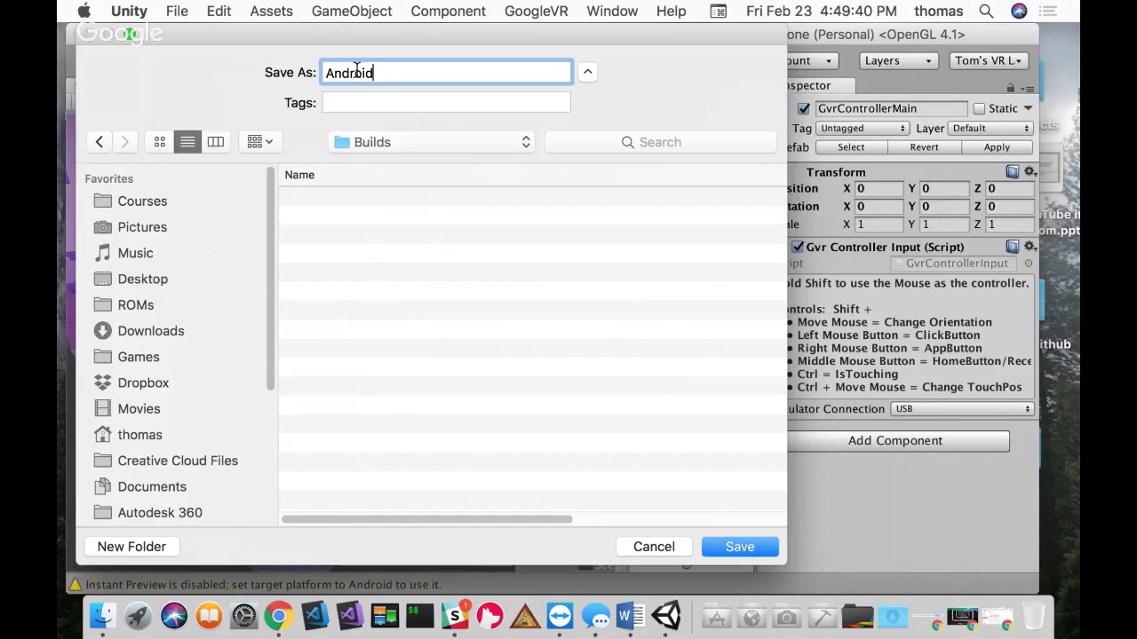
type("VR")
left_click(728, 549)
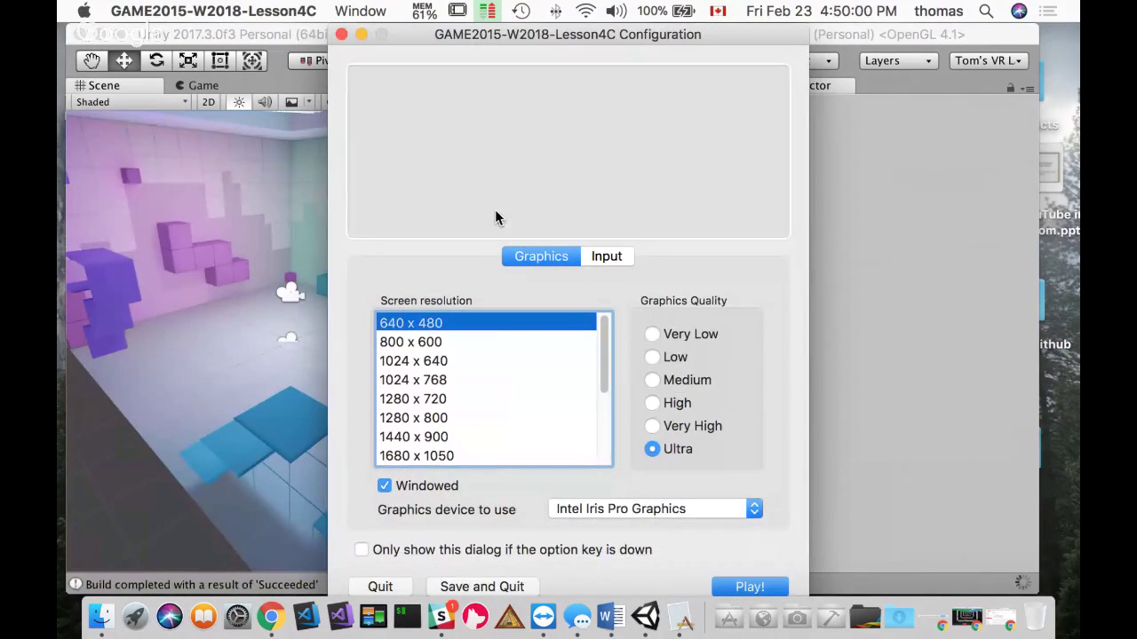
Step: Close the running game and select Android as the platform in Build Settings
left_click(342, 34)
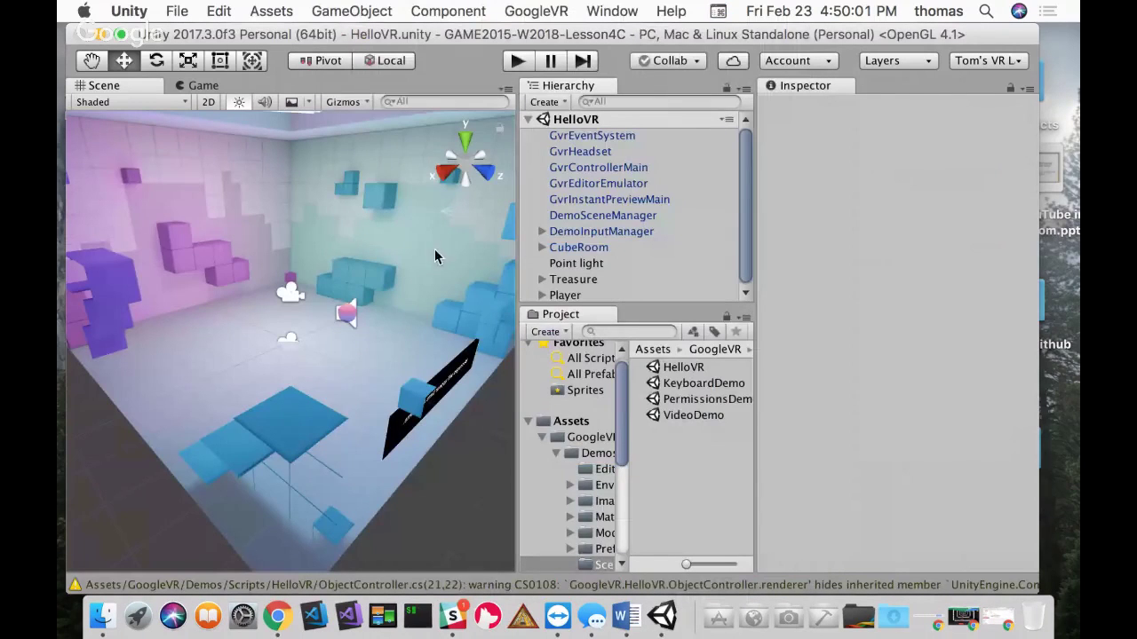
left_click(177, 11)
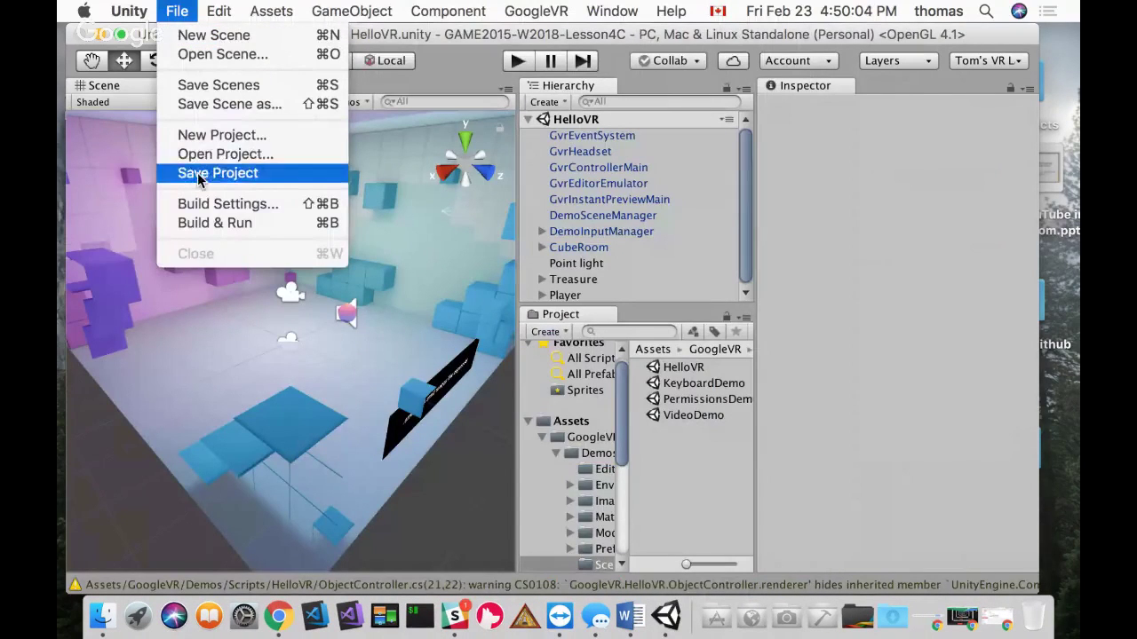
left_click(217, 203)
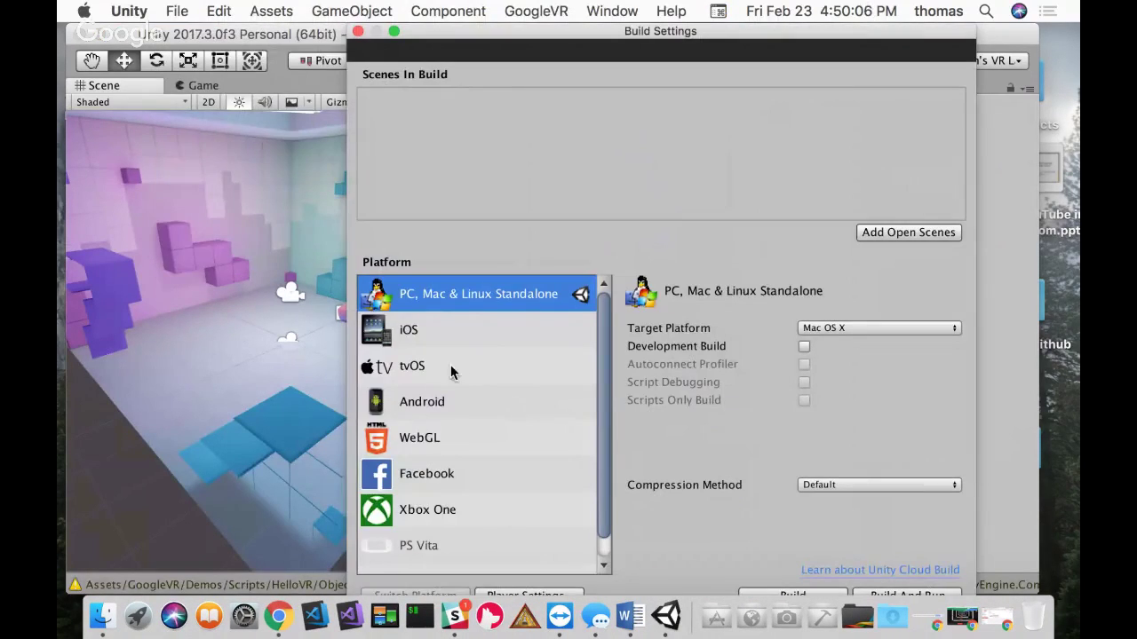
left_click(433, 402)
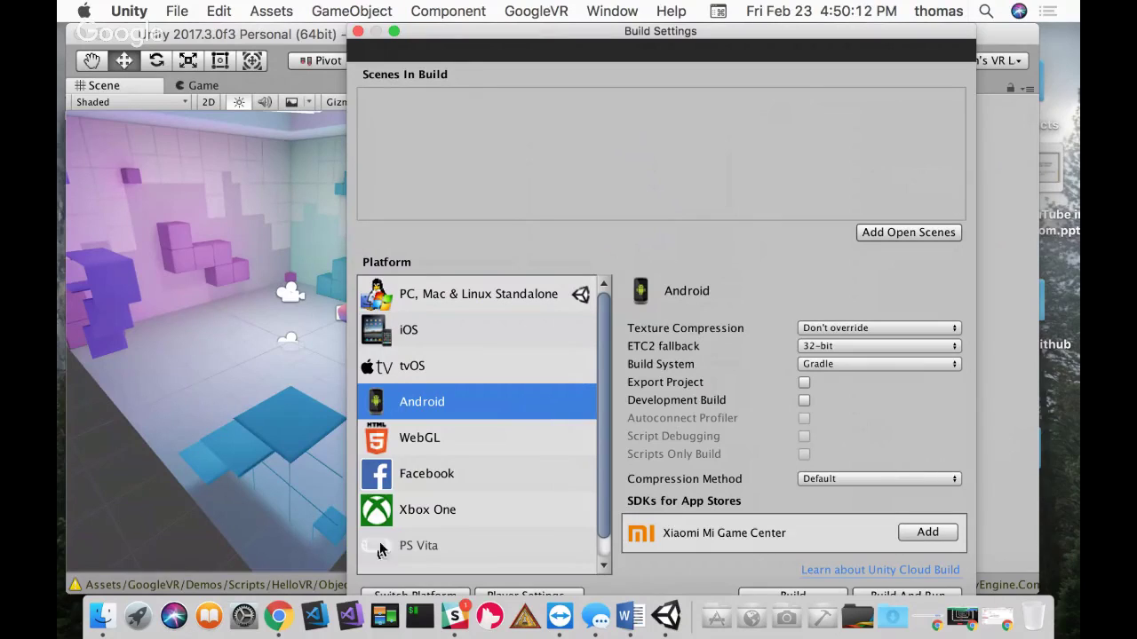
left_click(106, 617)
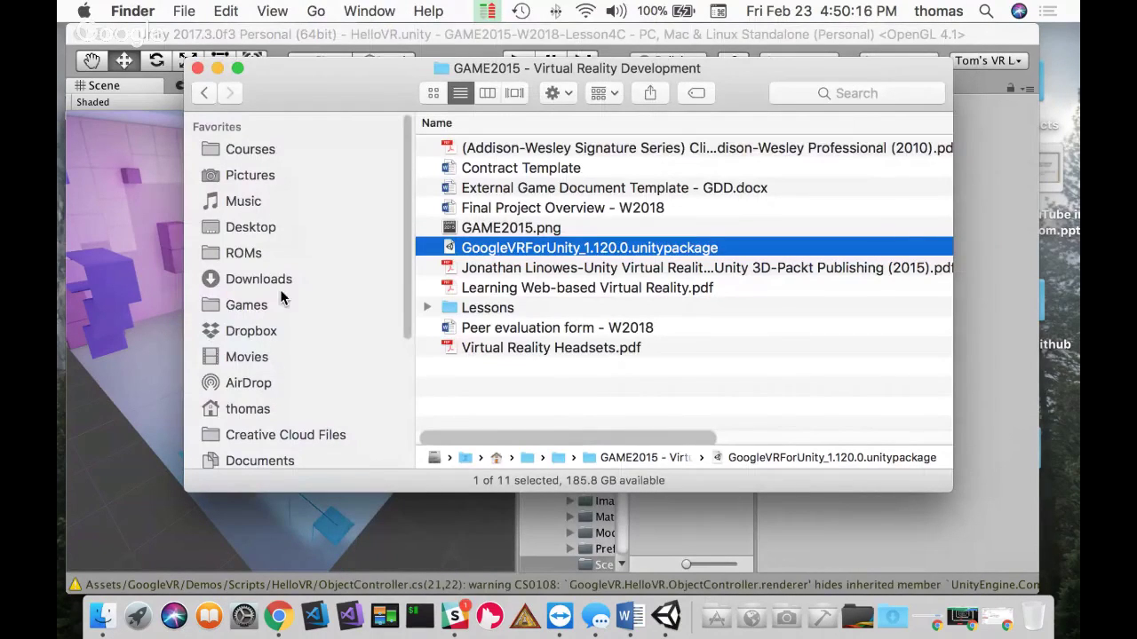
Step: In Finder, trash the Builds folder inside GAME2015-W2018-Lesson4C and close the window
left_click(252, 229)
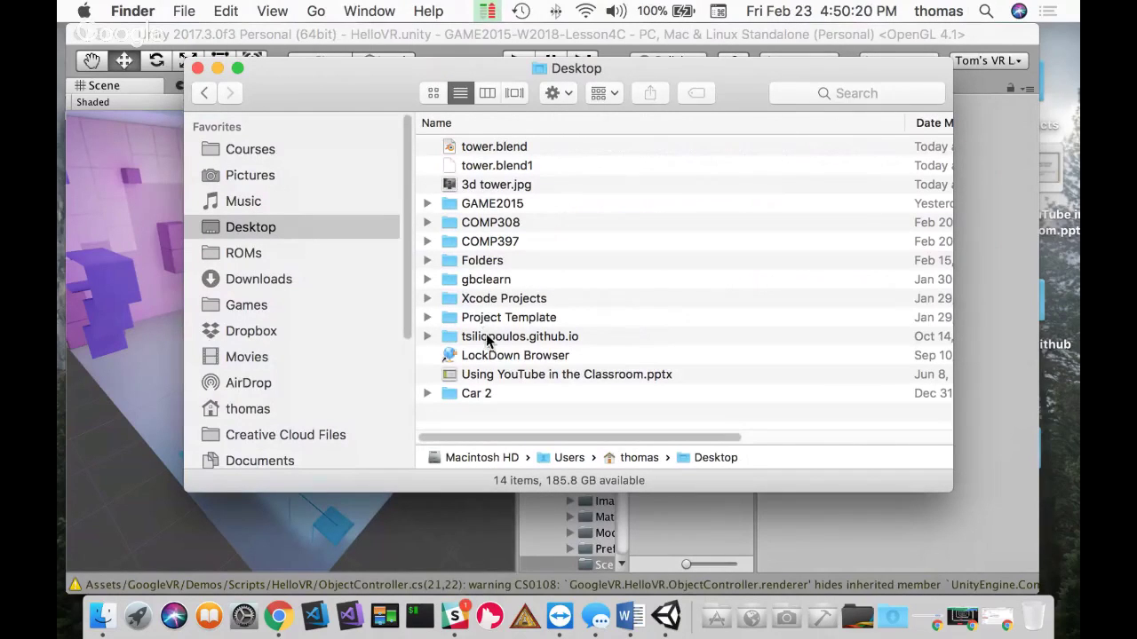
left_click(485, 263)
double_click(485, 263)
scroll(578, 310, "down", 1)
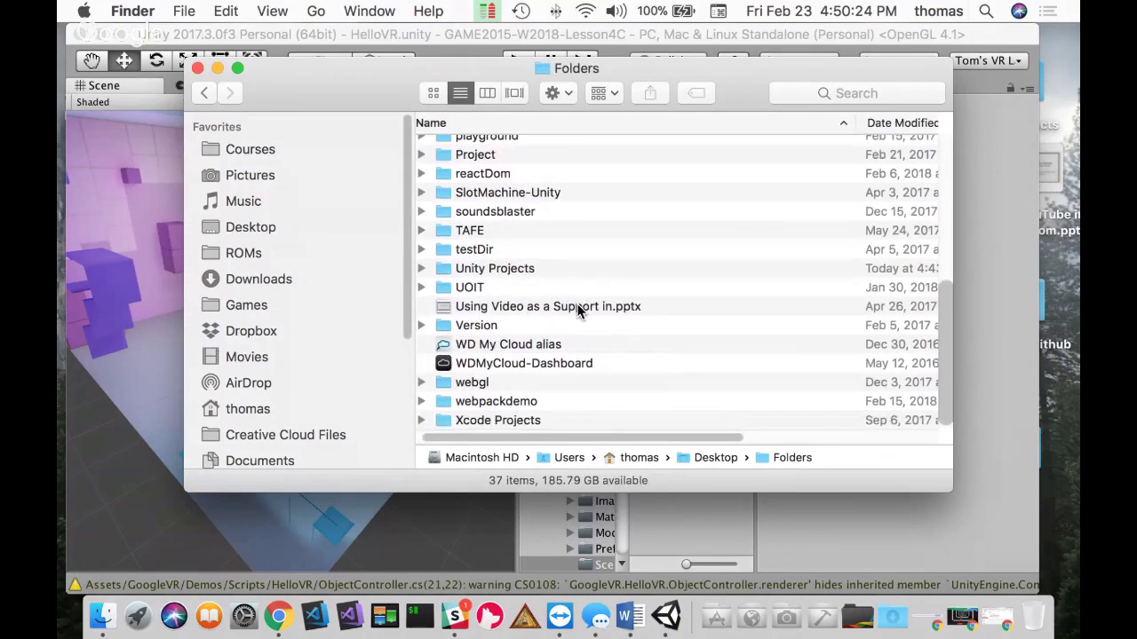
double_click(503, 269)
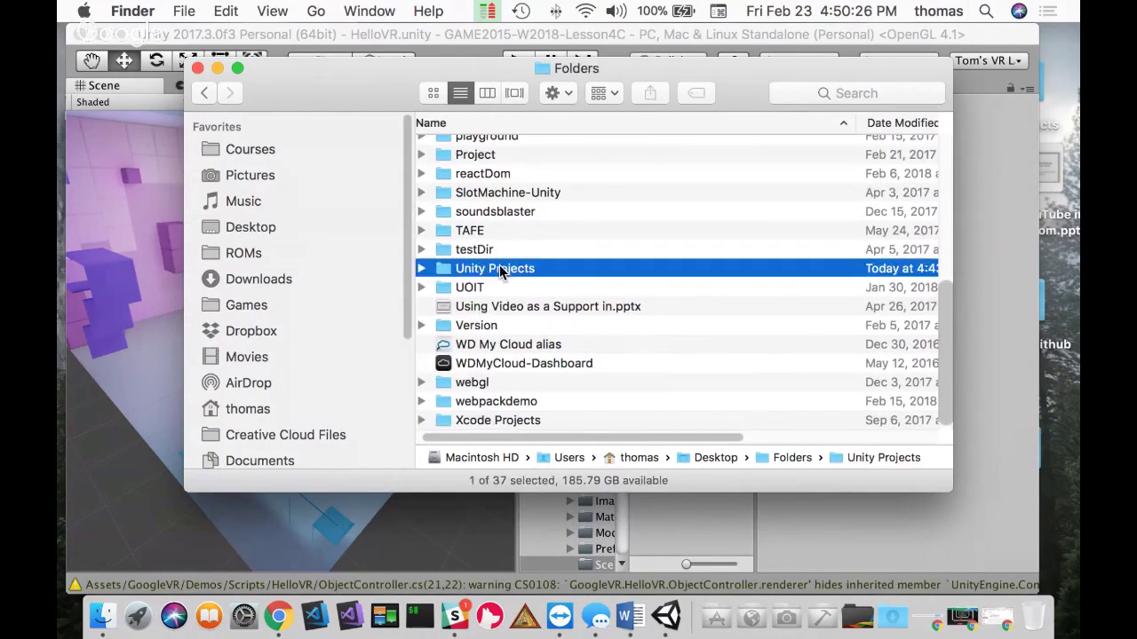
double_click(578, 150)
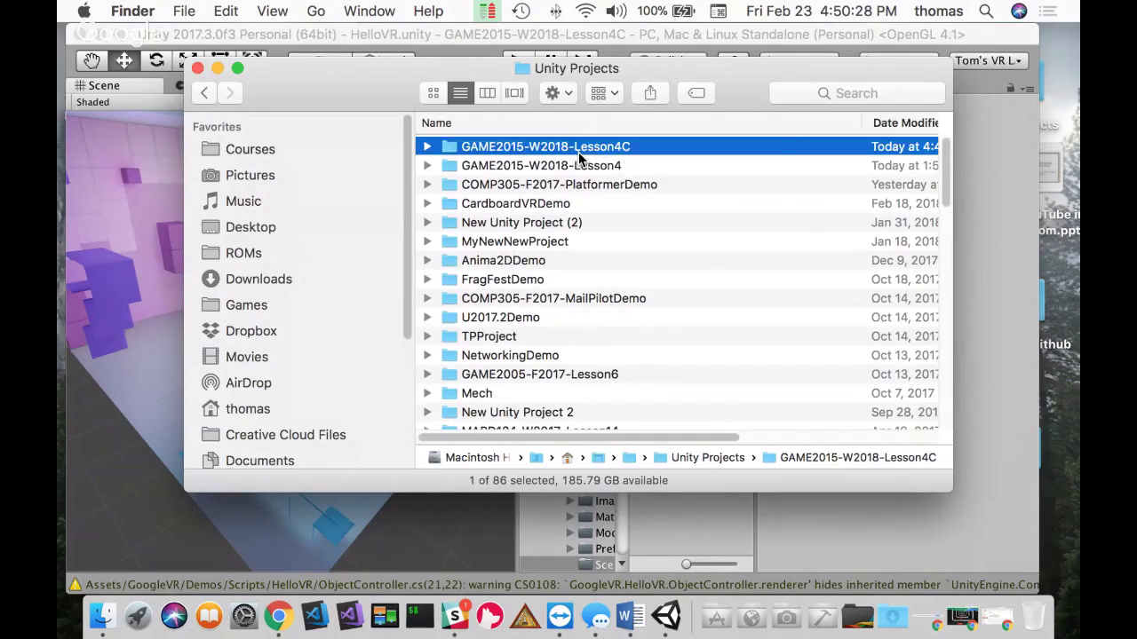
right_click(448, 171)
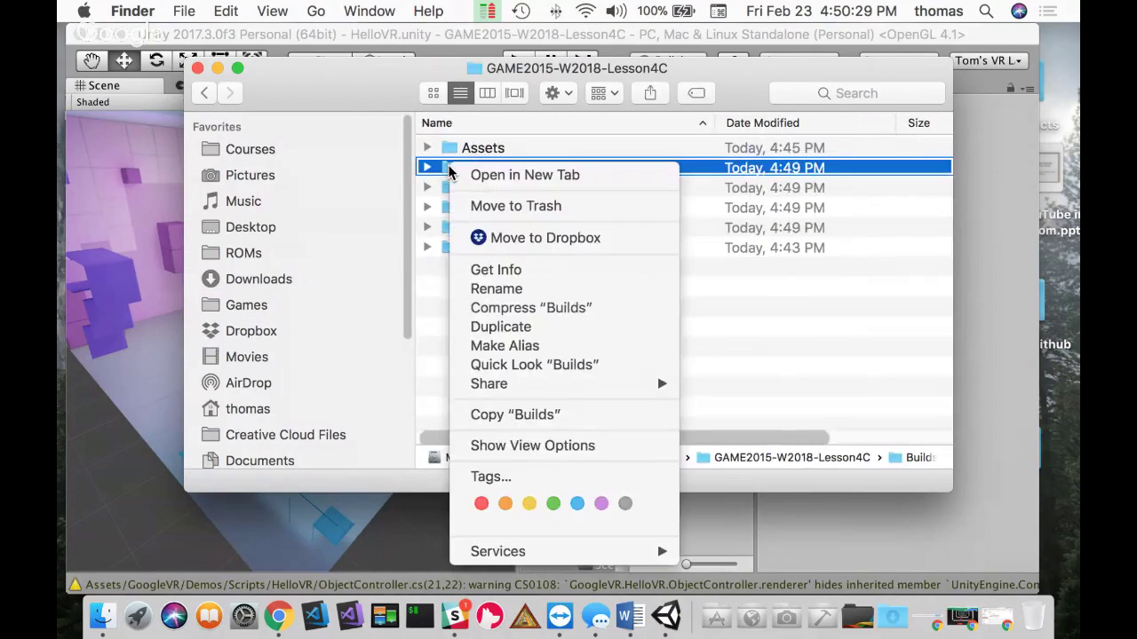
left_click(488, 208)
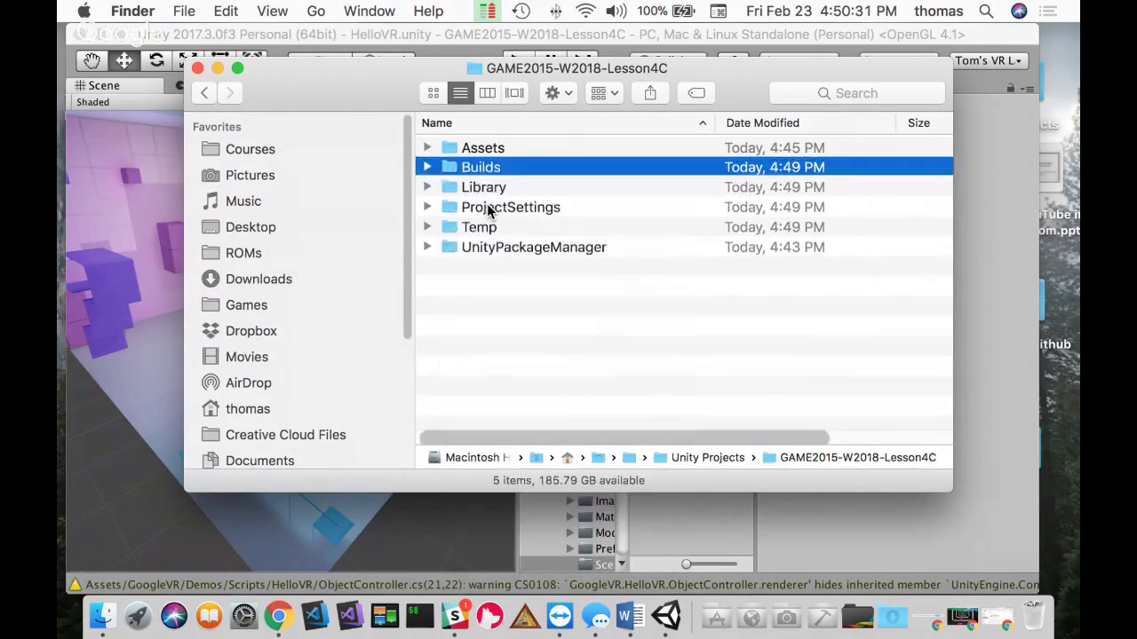
left_click(197, 68)
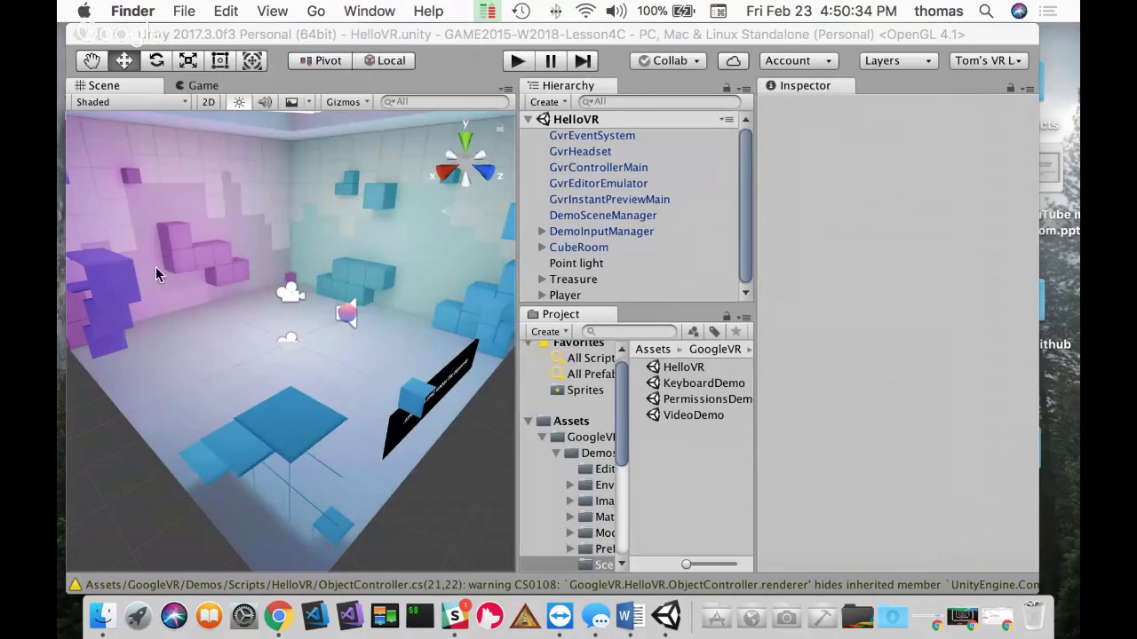
left_click(181, 11)
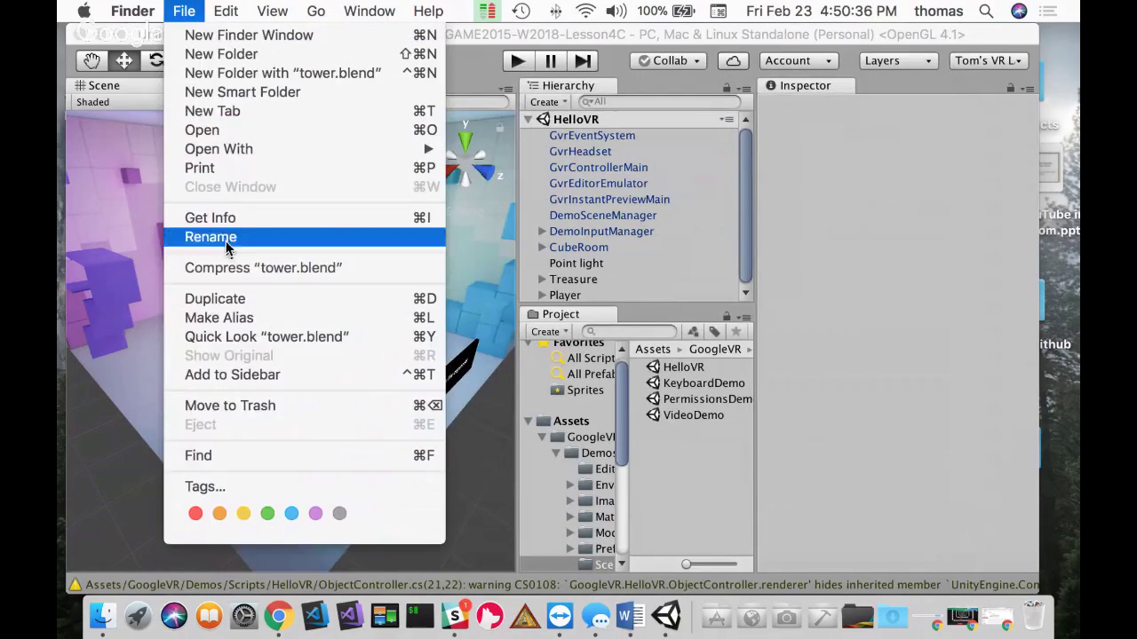
Step: Reopen Build Settings with Android selected and drag the window left to reveal the Inspector
left_click(119, 138)
left_click(182, 11)
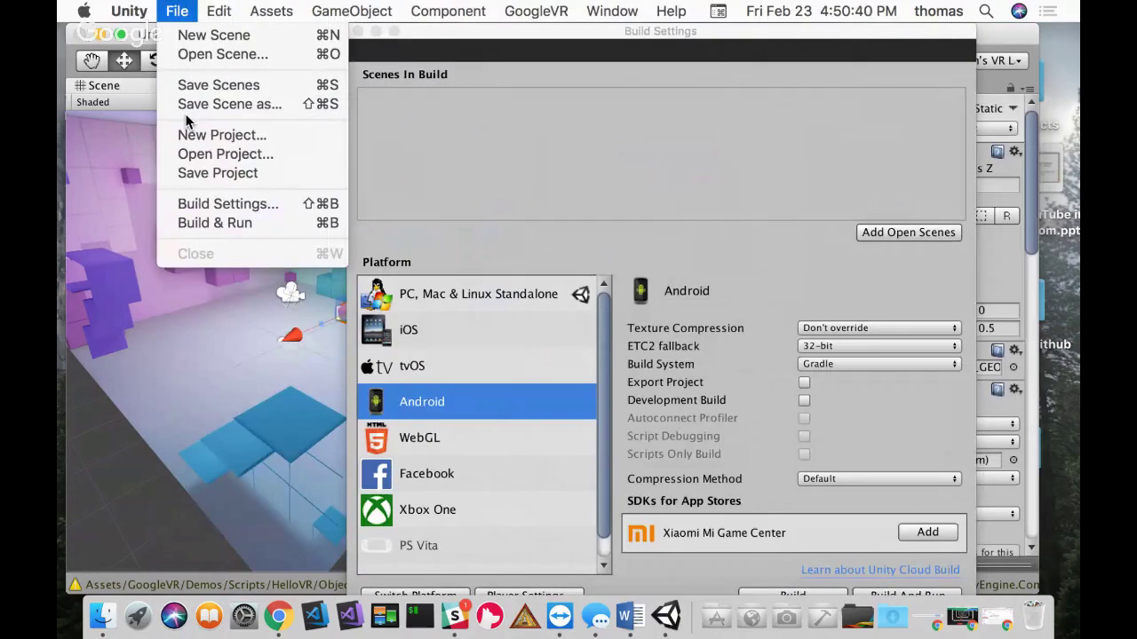
left_click(222, 205)
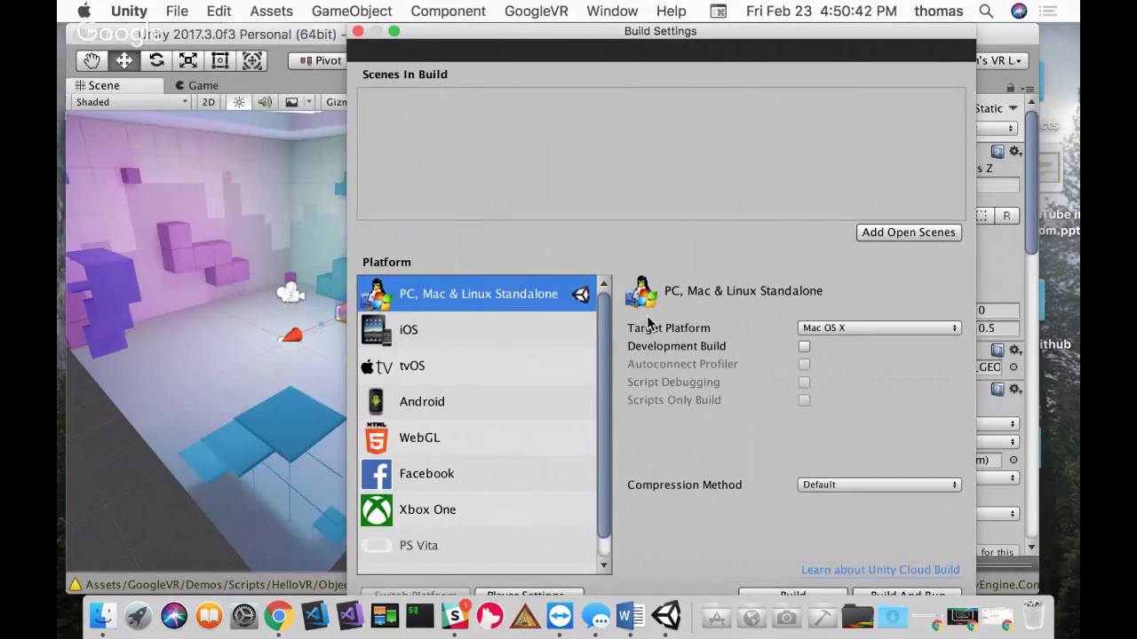
left_click(422, 403)
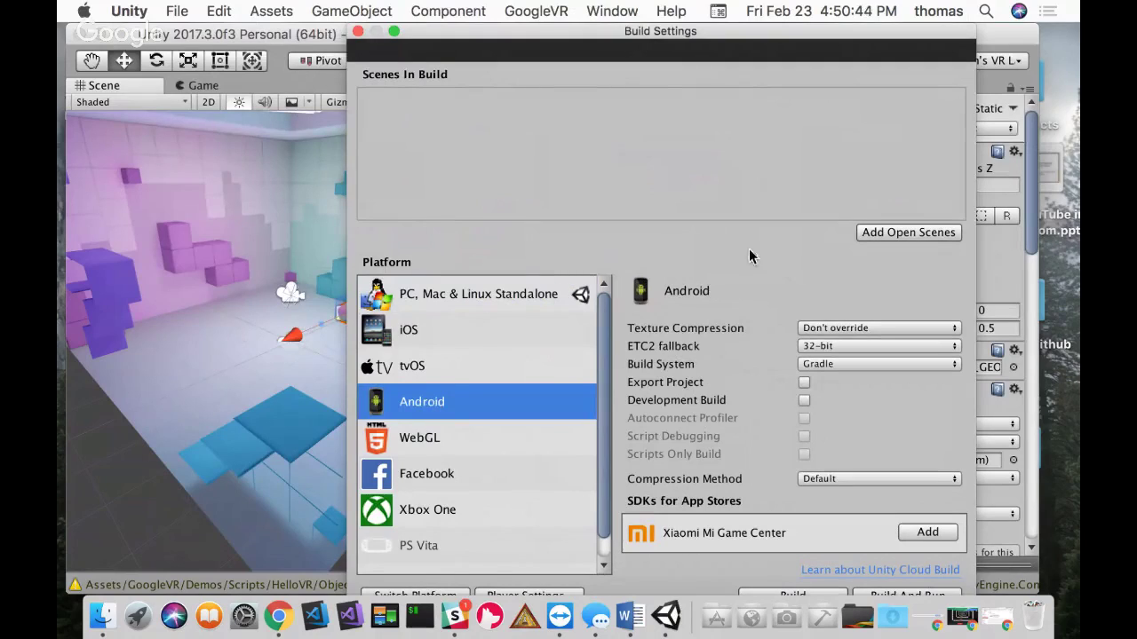
left_click_drag(620, 33, 333, 33)
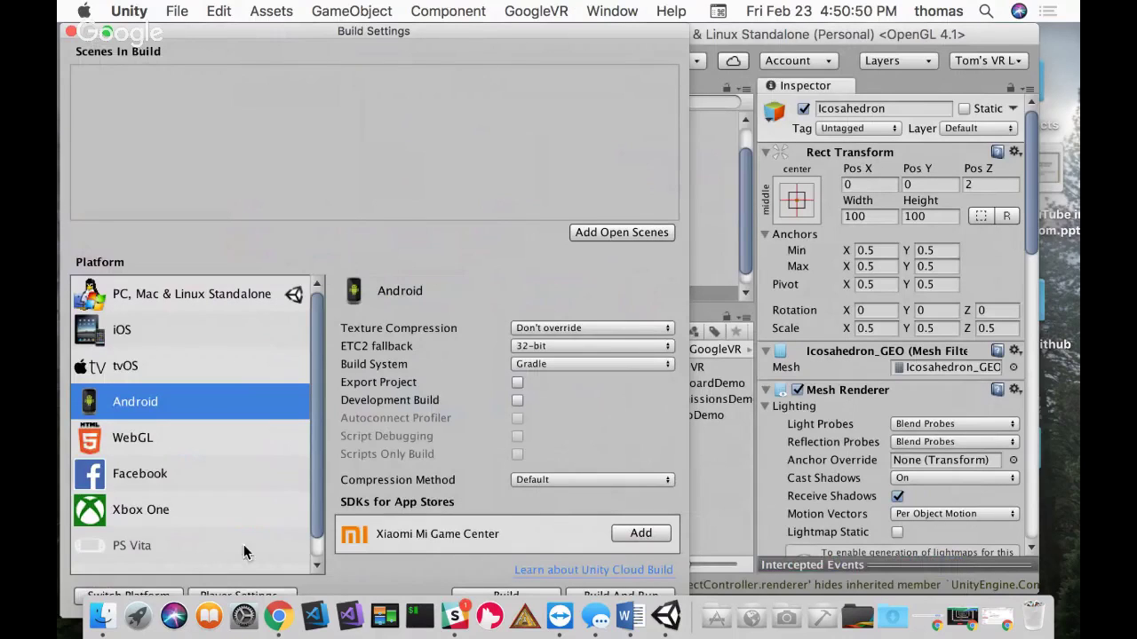
Step: Open Player Settings and set the Product Name to AndroidVR
left_click(244, 597)
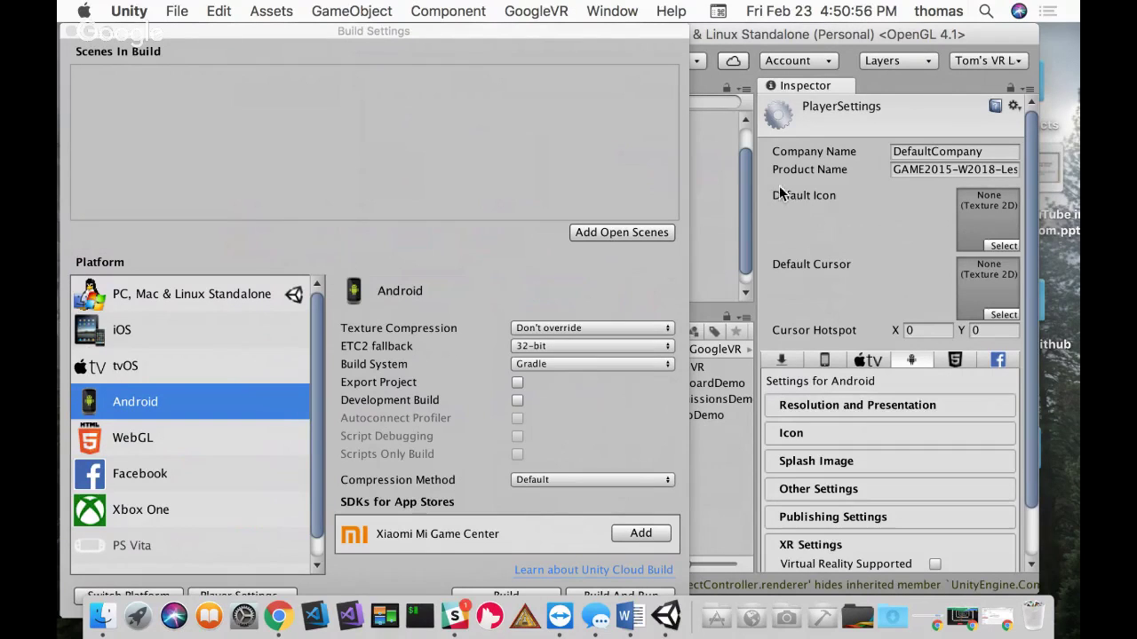
left_click(937, 169)
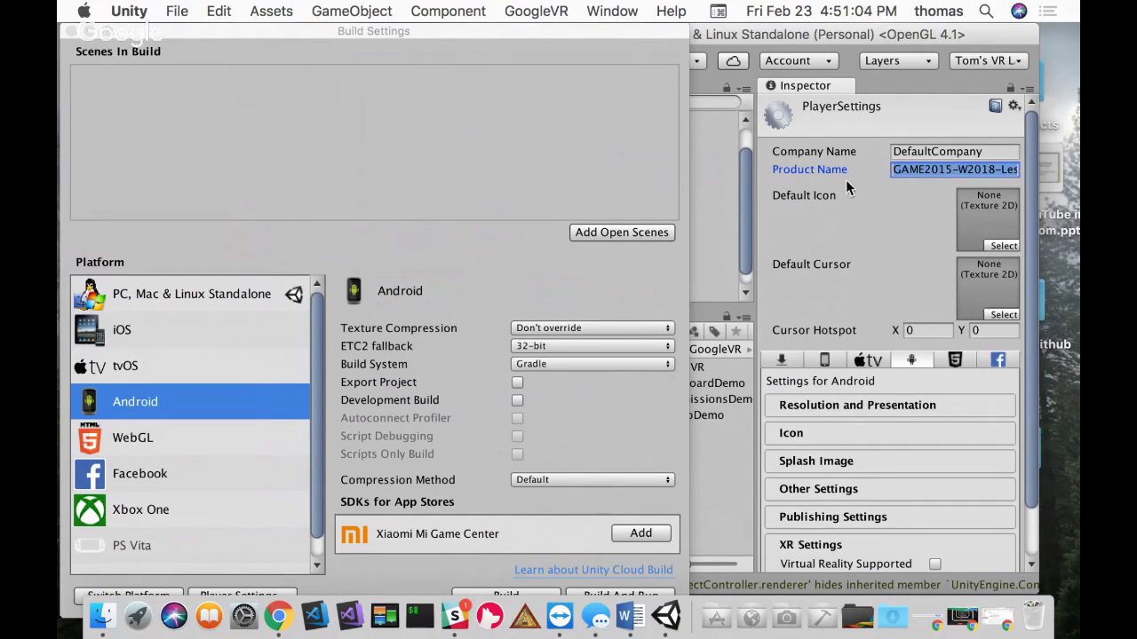
left_click_drag(757, 172, 707, 178)
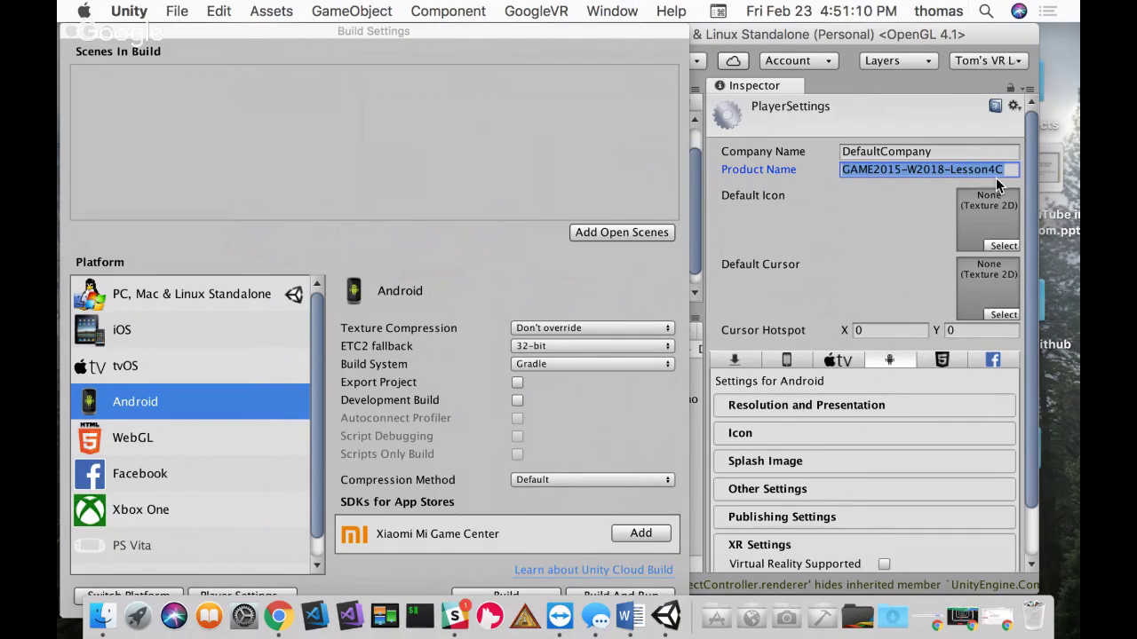
type("Ad")
key("BackSpace")
type("ndroidVR")
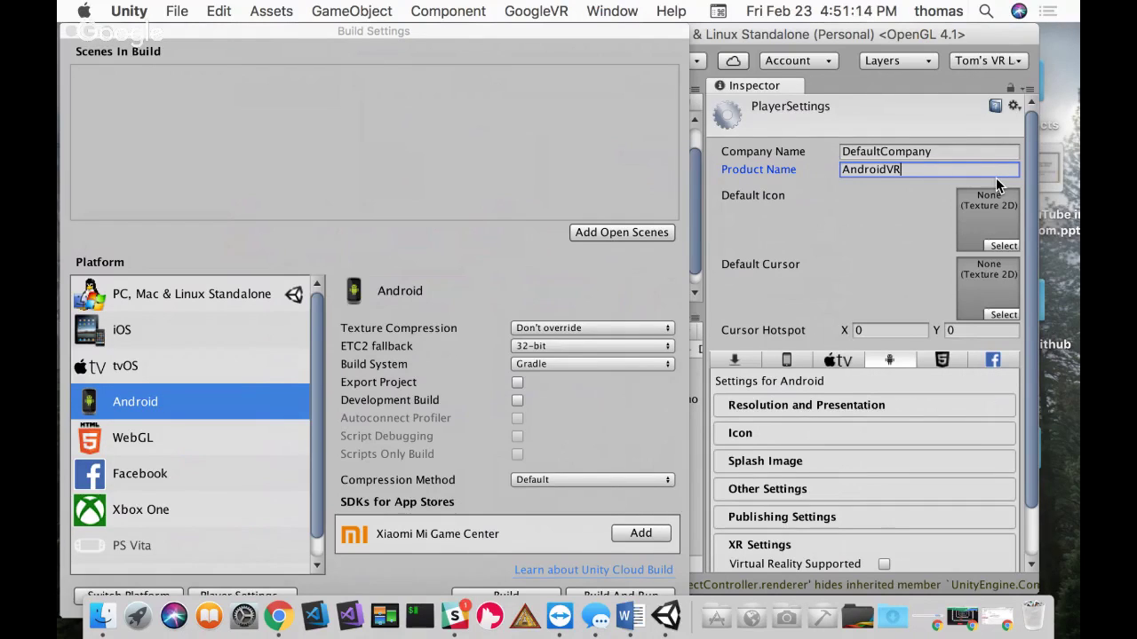
Step: Set the Company Name to George Brown College
left_click(957, 152)
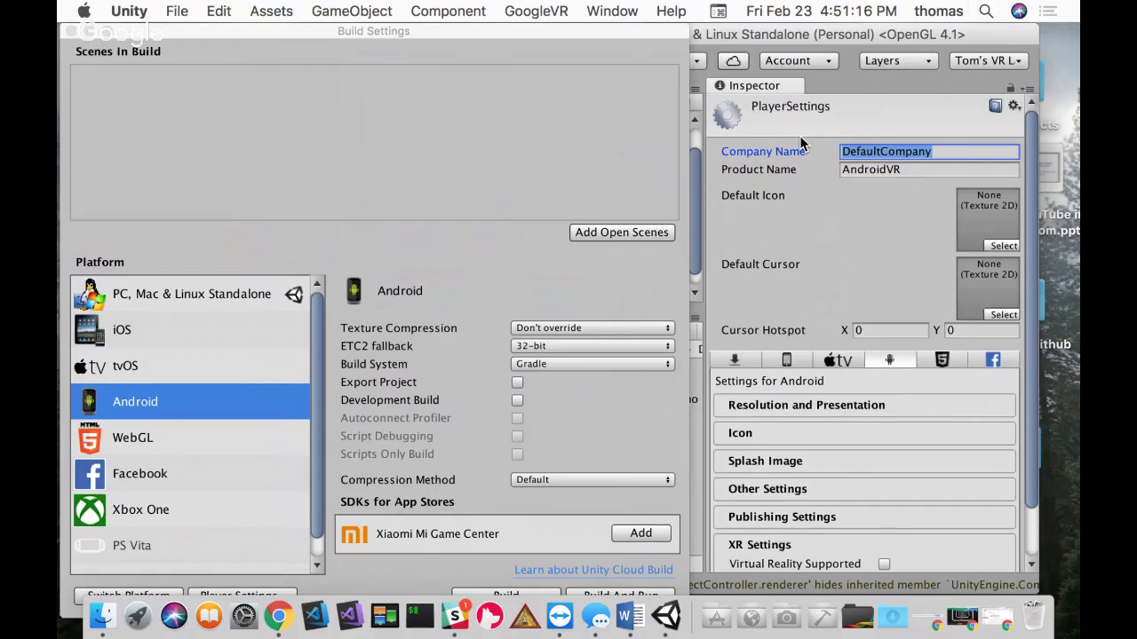
type("George")
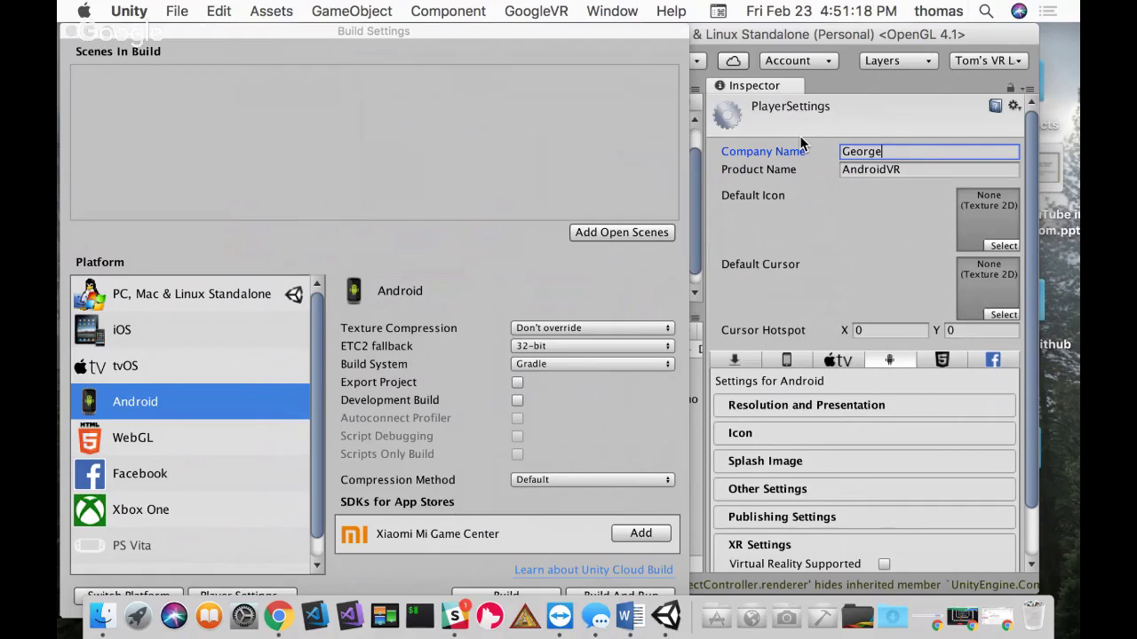
type(" B")
key("BackSpace")
type("Brown College")
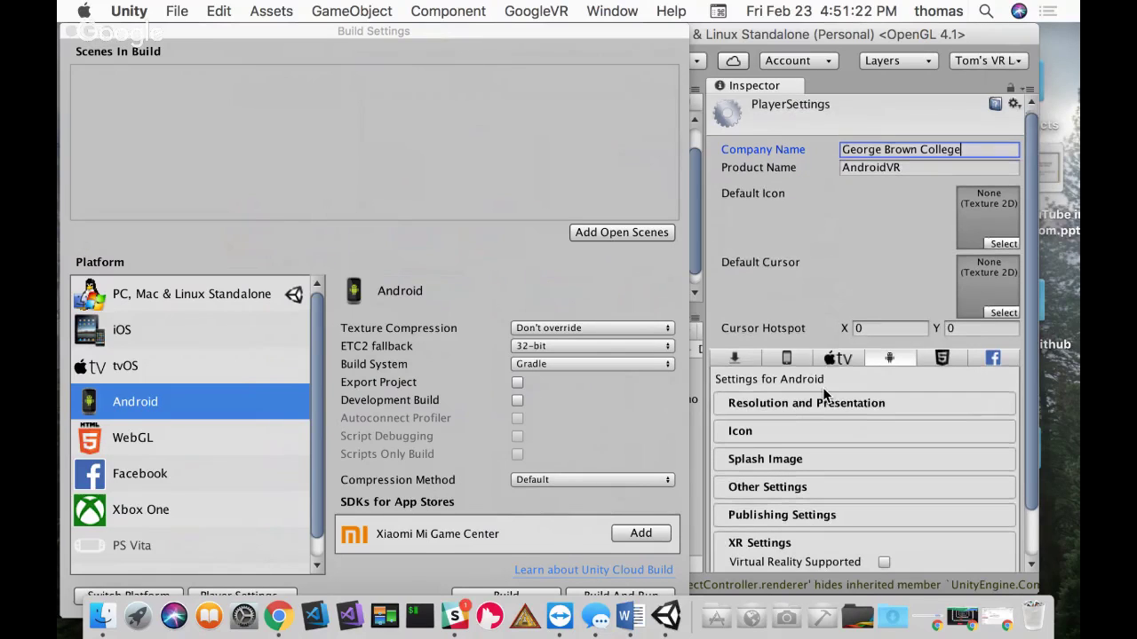
Step: In XR Settings, enable Virtual Reality Supported and add Cardboard as the VR SDK
scroll(823, 391, "down", 3)
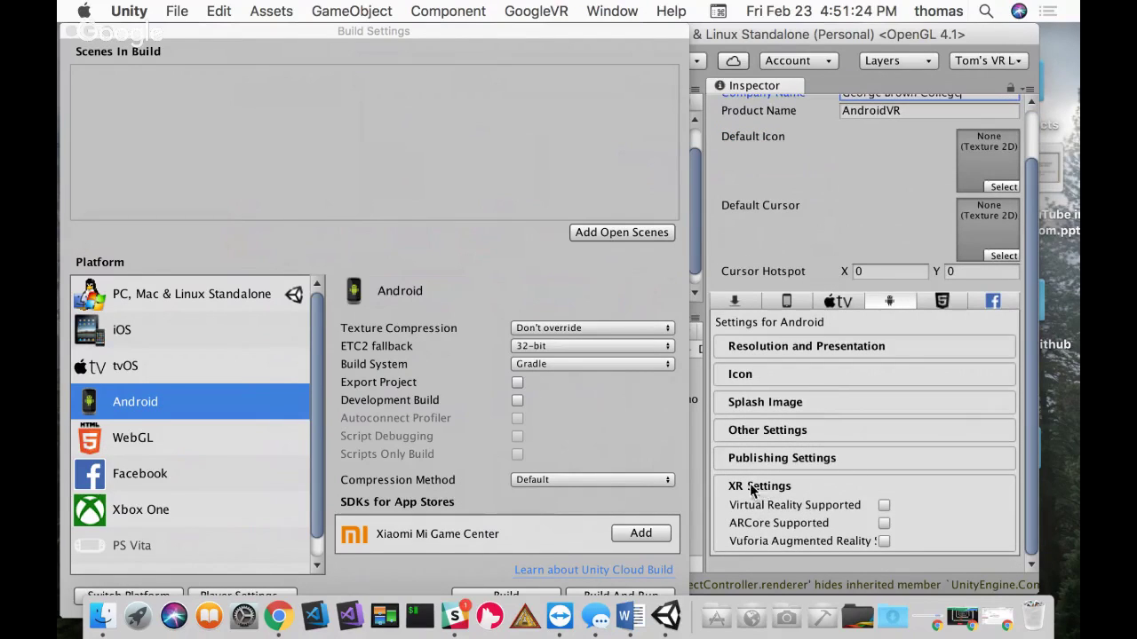
left_click(884, 506)
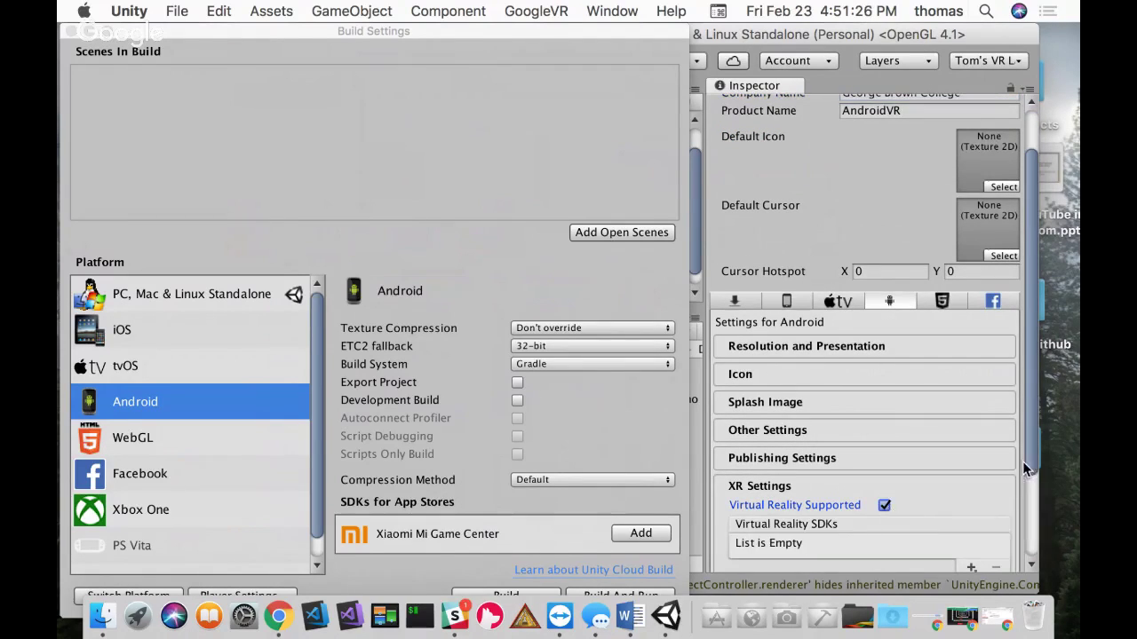
scroll(1002, 459, "down", 3)
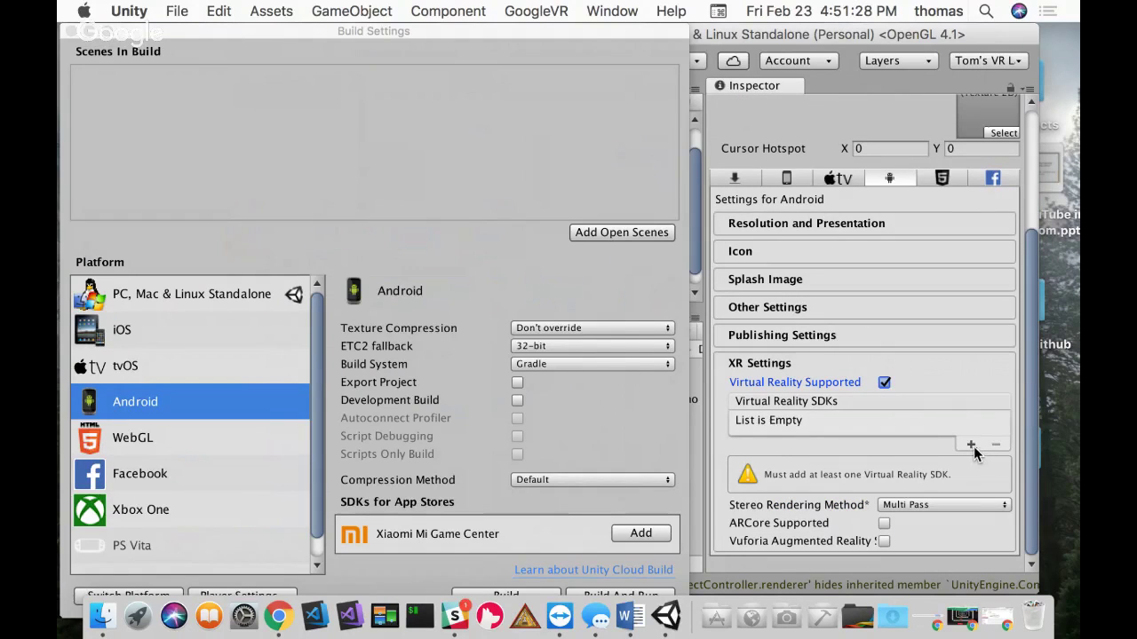
left_click(971, 446)
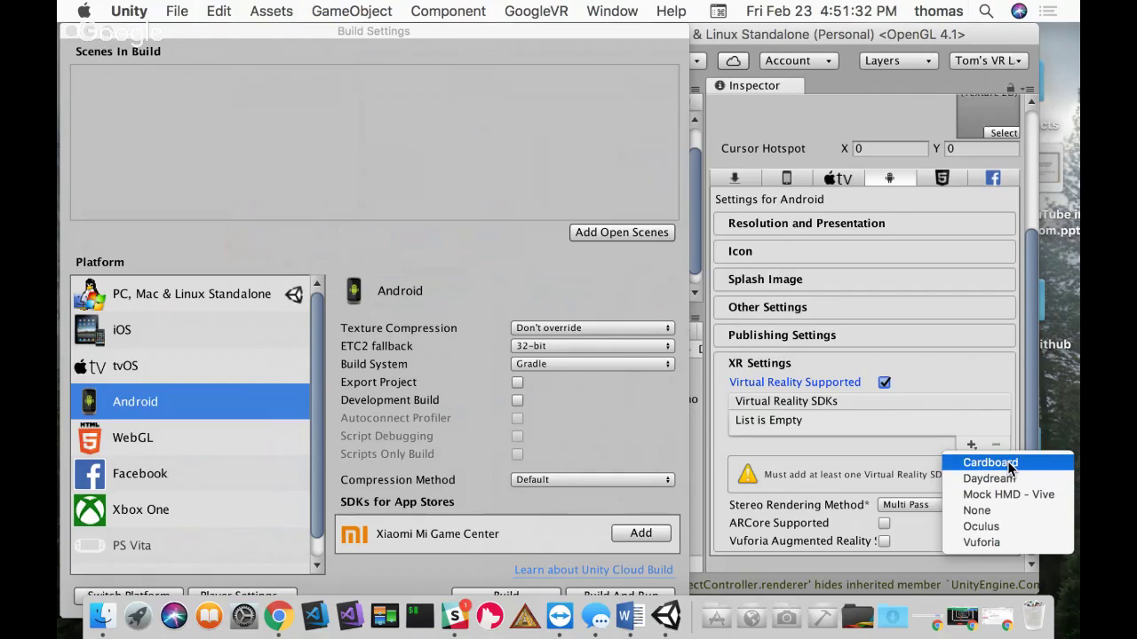
left_click(999, 463)
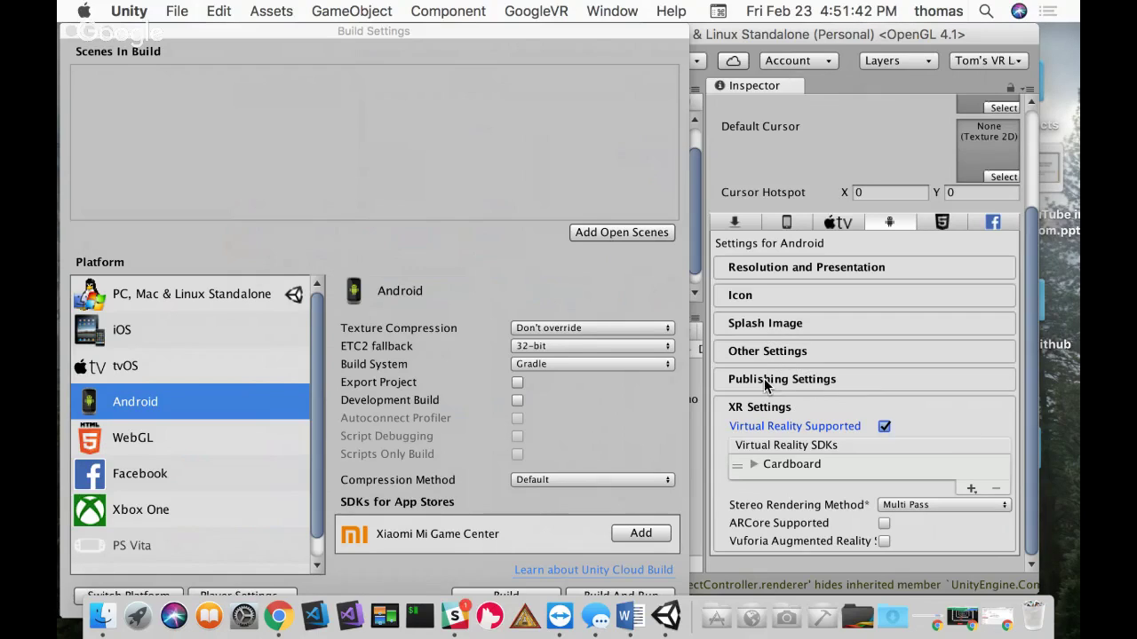
Step: In Other Settings, replace the Package Name with ca.georgebrowncollege.androidvr and open Minimum API Level
left_click(767, 351)
scroll(823, 402, "down", 4)
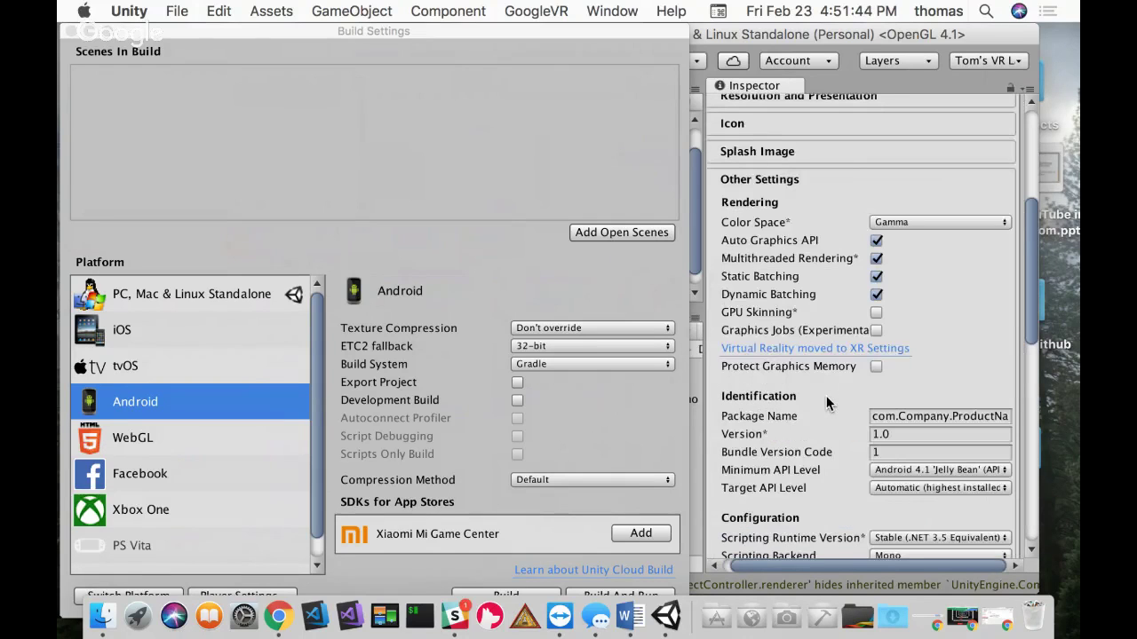
scroll(826, 404, "down", 3)
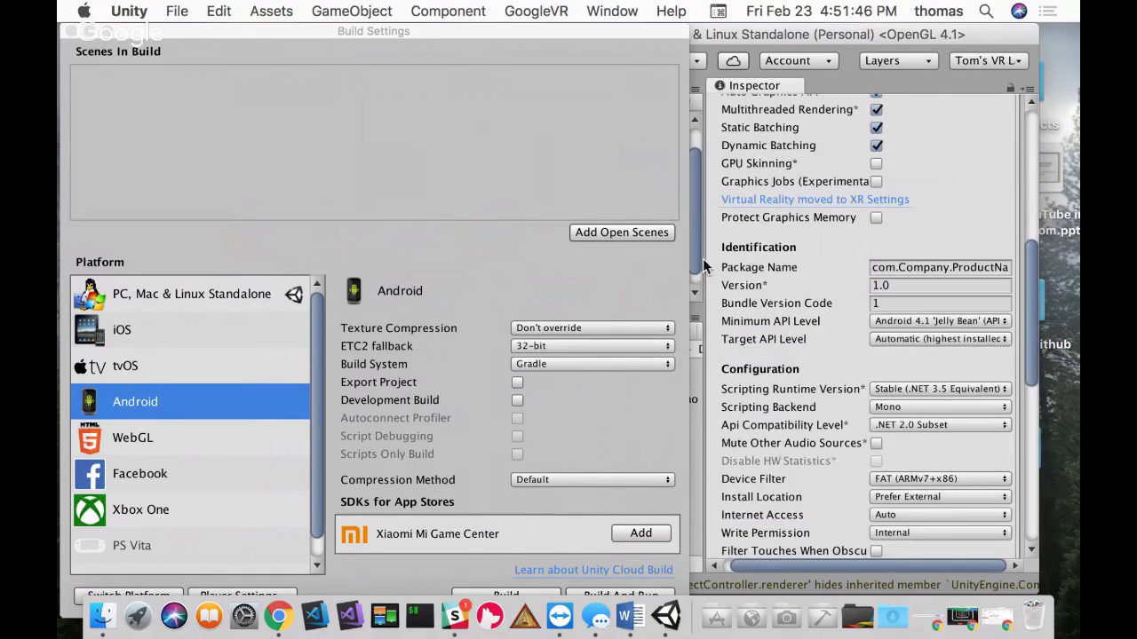
left_click_drag(706, 260, 677, 257)
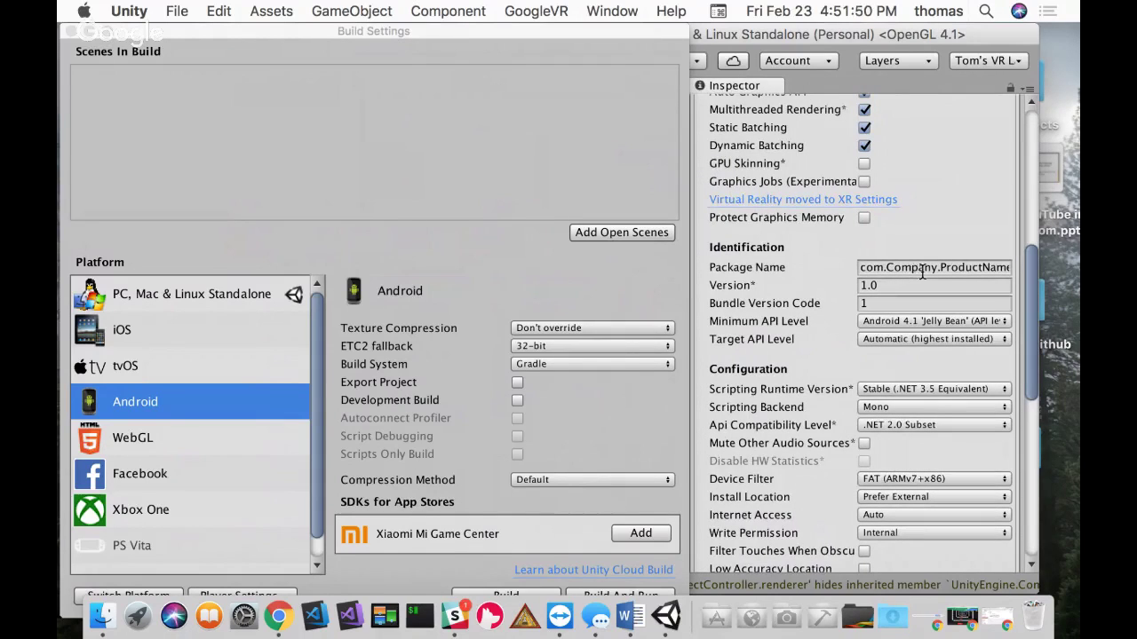
left_click_drag(890, 267, 1035, 268)
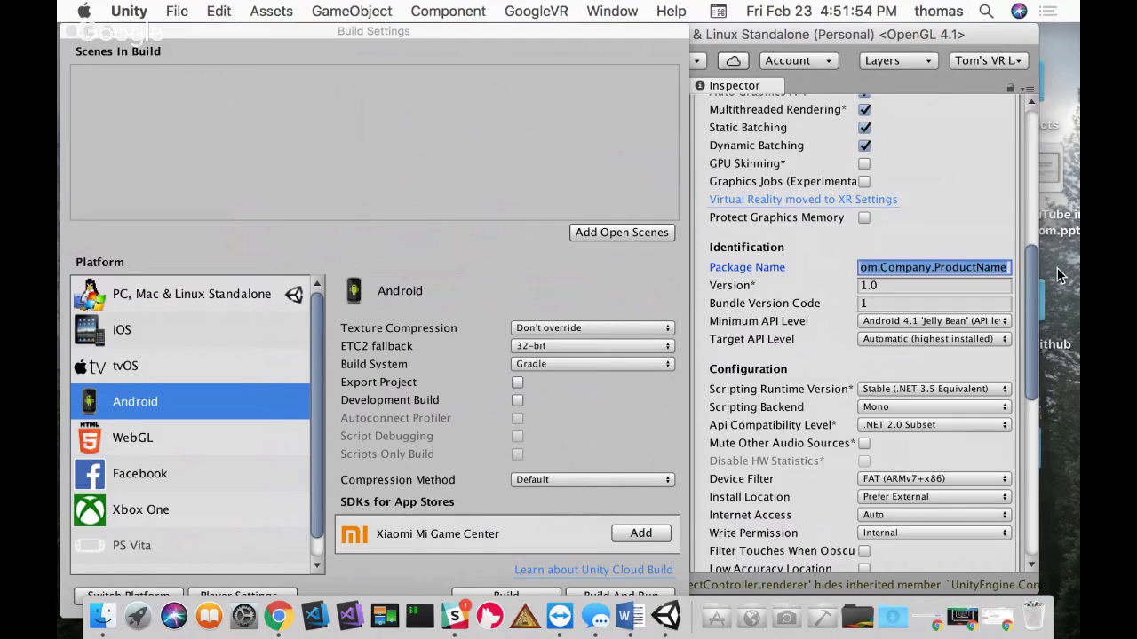
type("ca.geor")
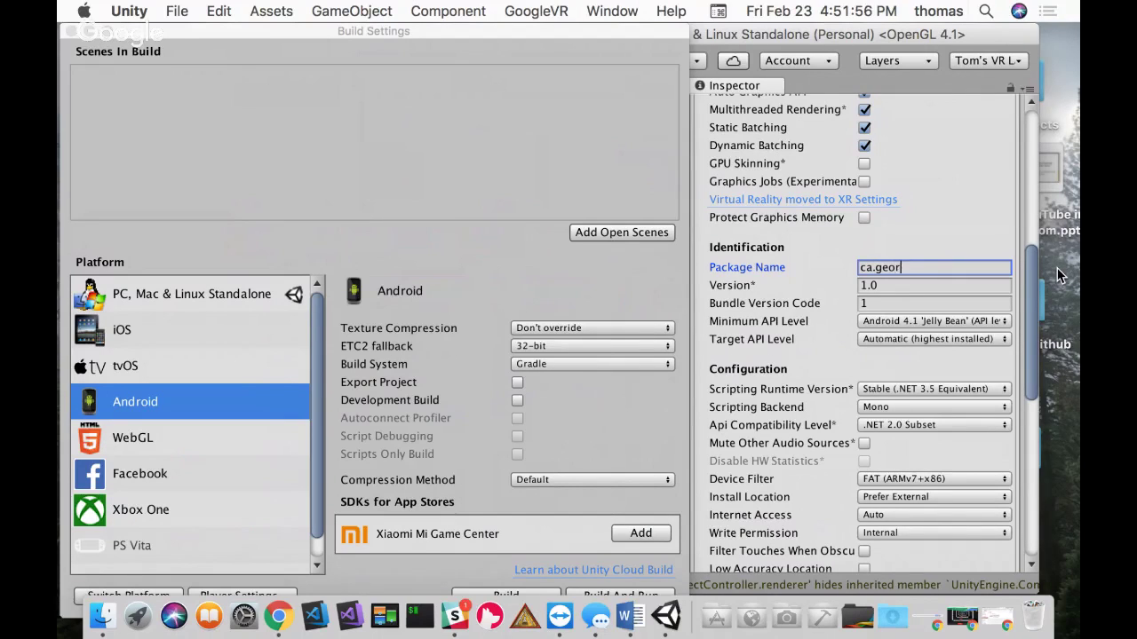
type("gebrowncollege.")
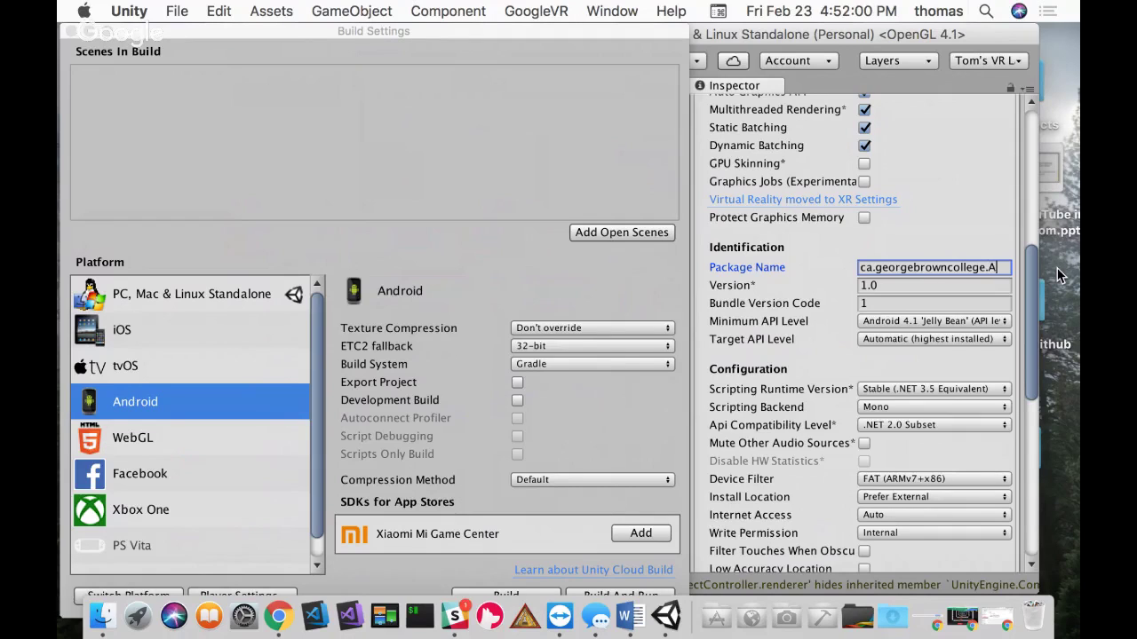
type("androidvr")
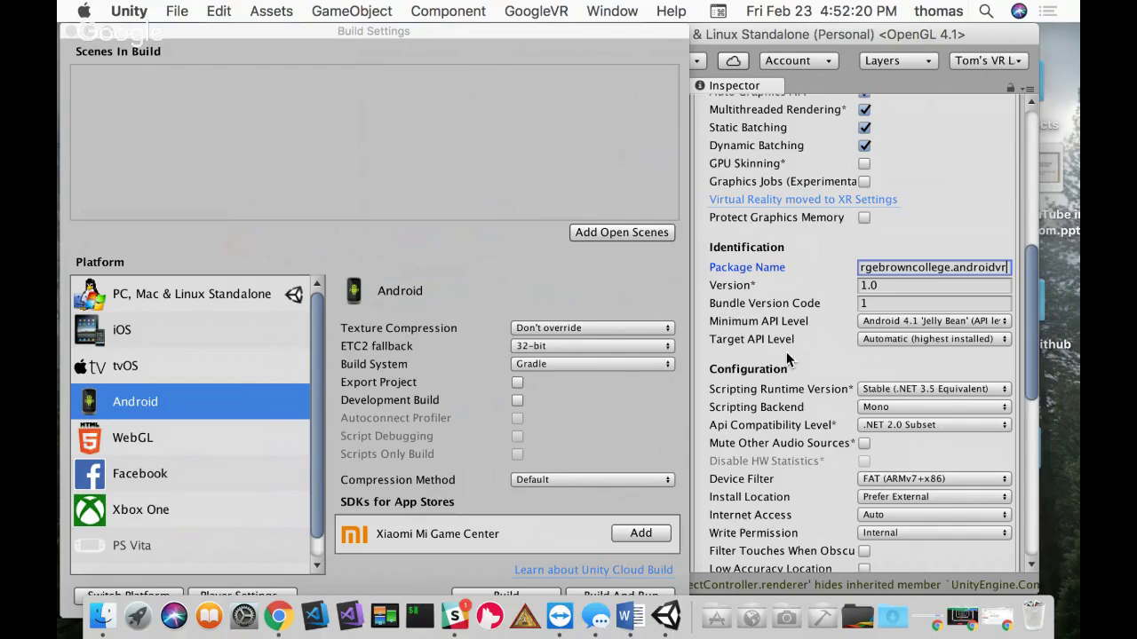
left_click(928, 325)
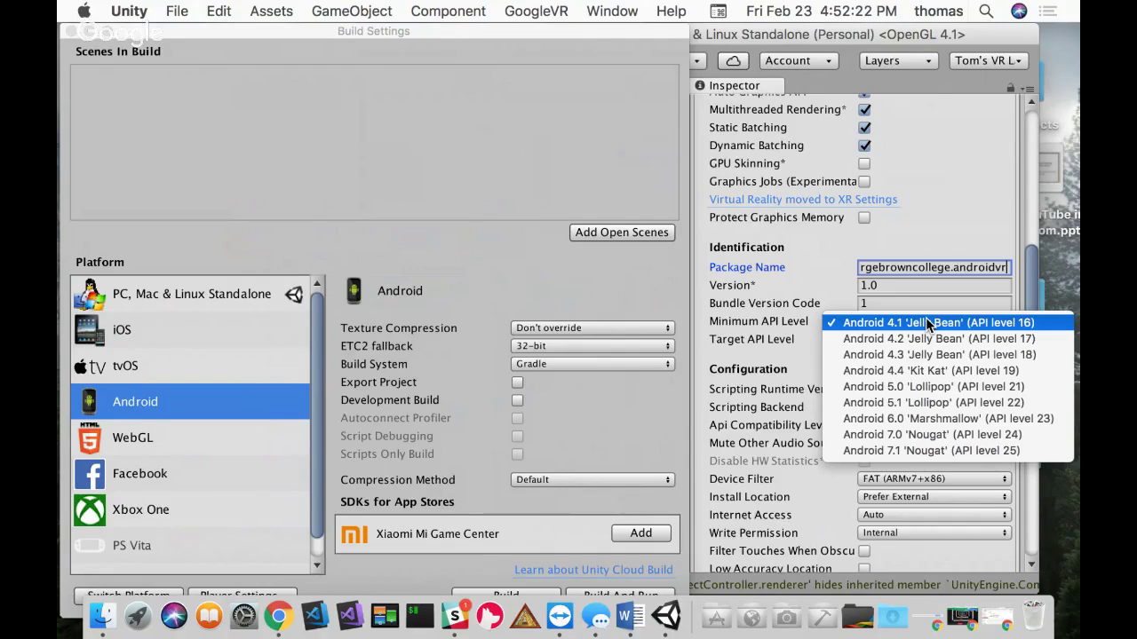
Step: Set Minimum API Level to Android 4.4 'Kit Kat', keep Target API Automatic, and review down to Logging
left_click(955, 371)
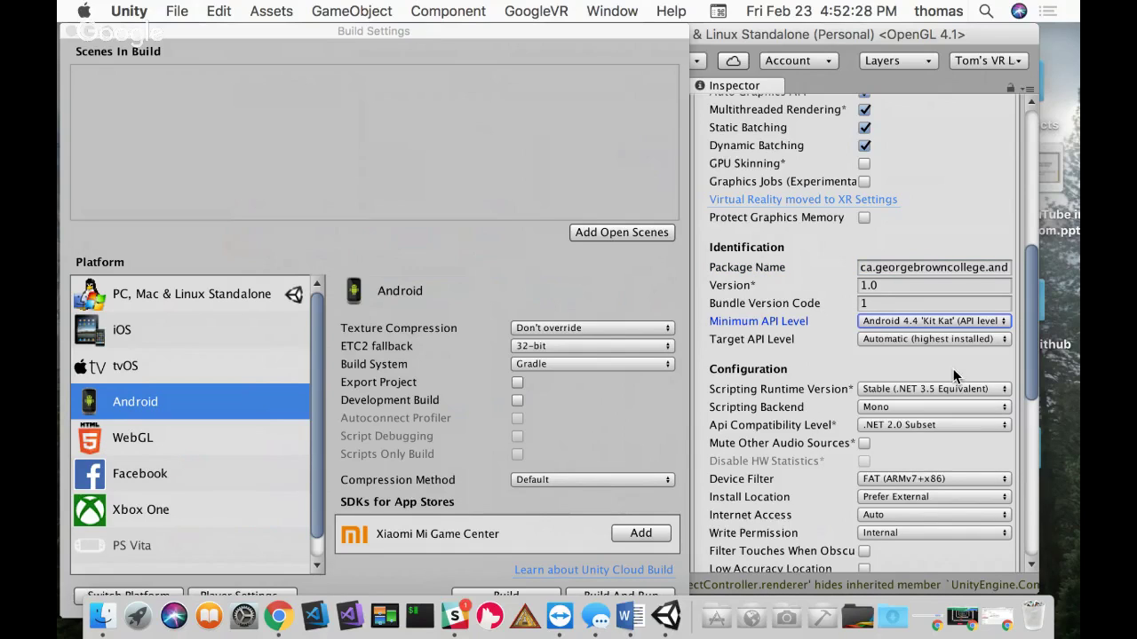
left_click(918, 338)
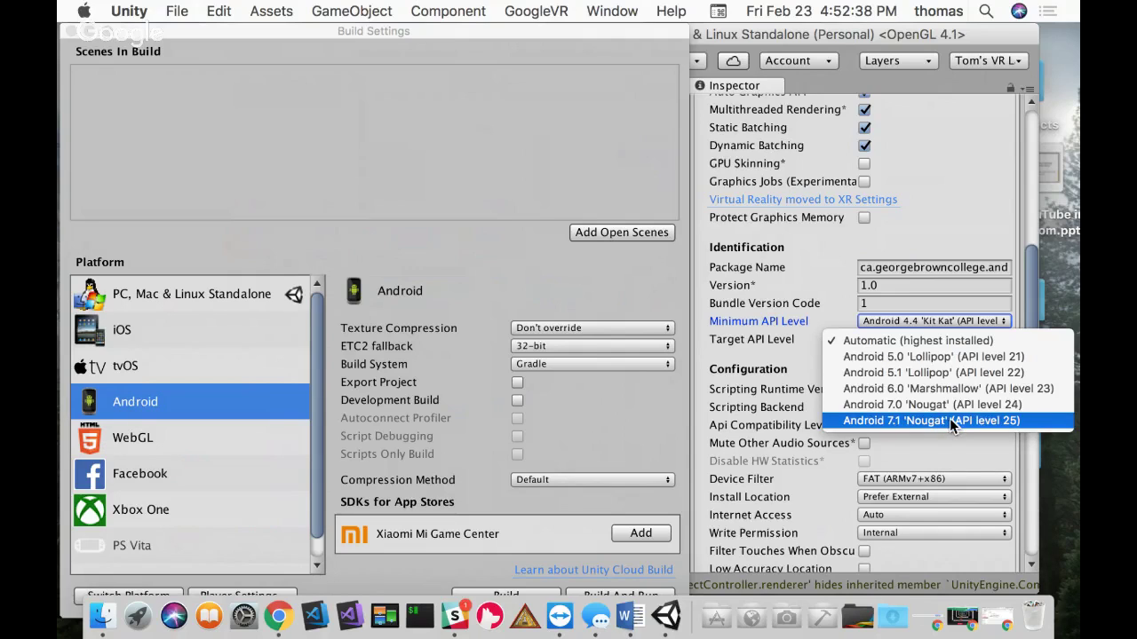
left_click(920, 249)
scroll(919, 424, "down", 6)
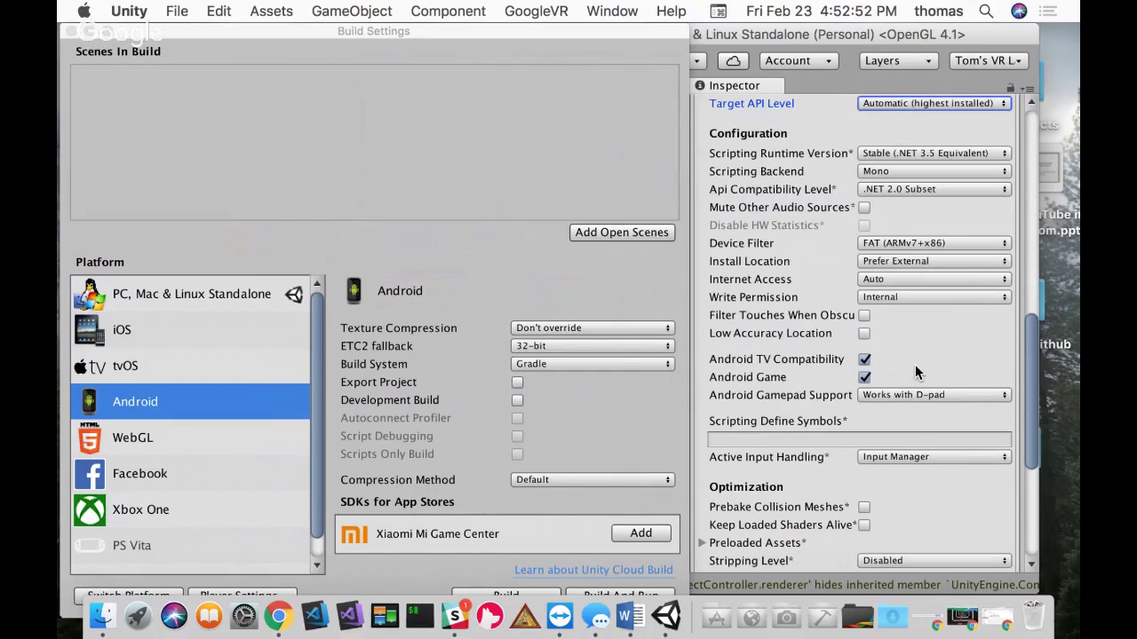
scroll(915, 364, "down", 3)
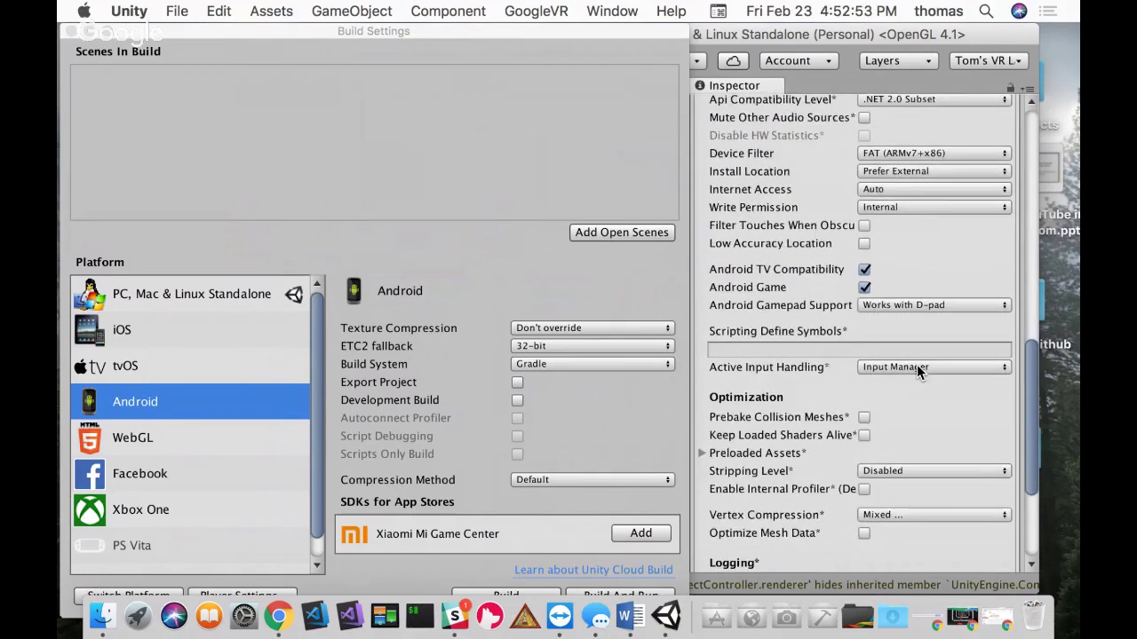
scroll(919, 368, "down", 5)
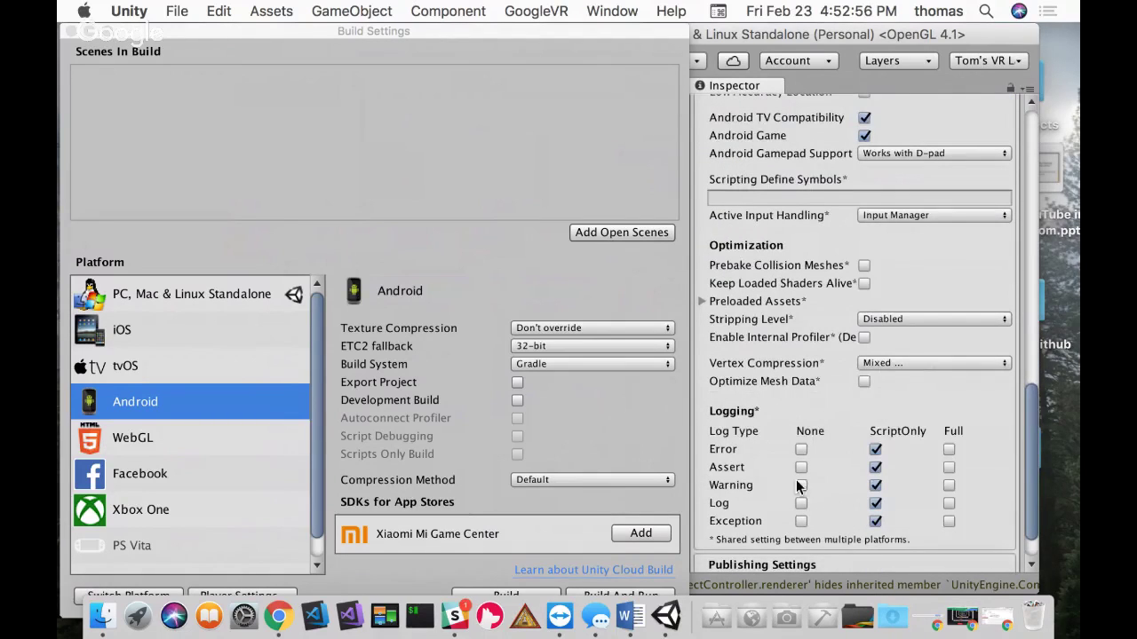
Step: Close the Build Settings window, then switch to the web browser
left_click(70, 33)
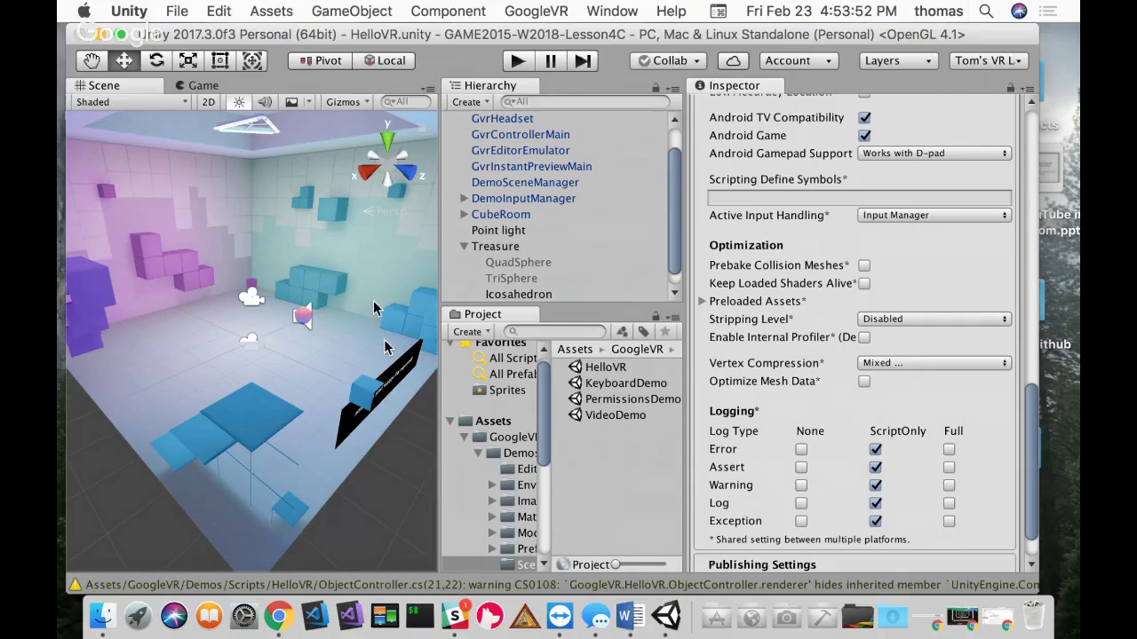
left_click(277, 617)
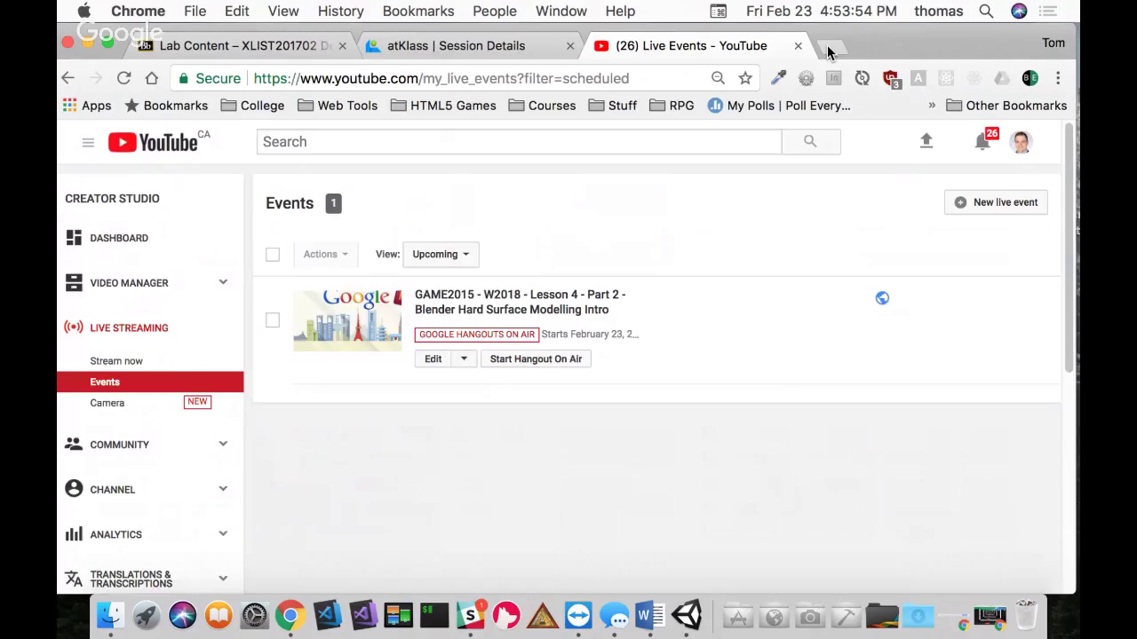
Step: Search Google in a new tab for 'mervevr' and browse the merge vr image results
left_click(827, 46)
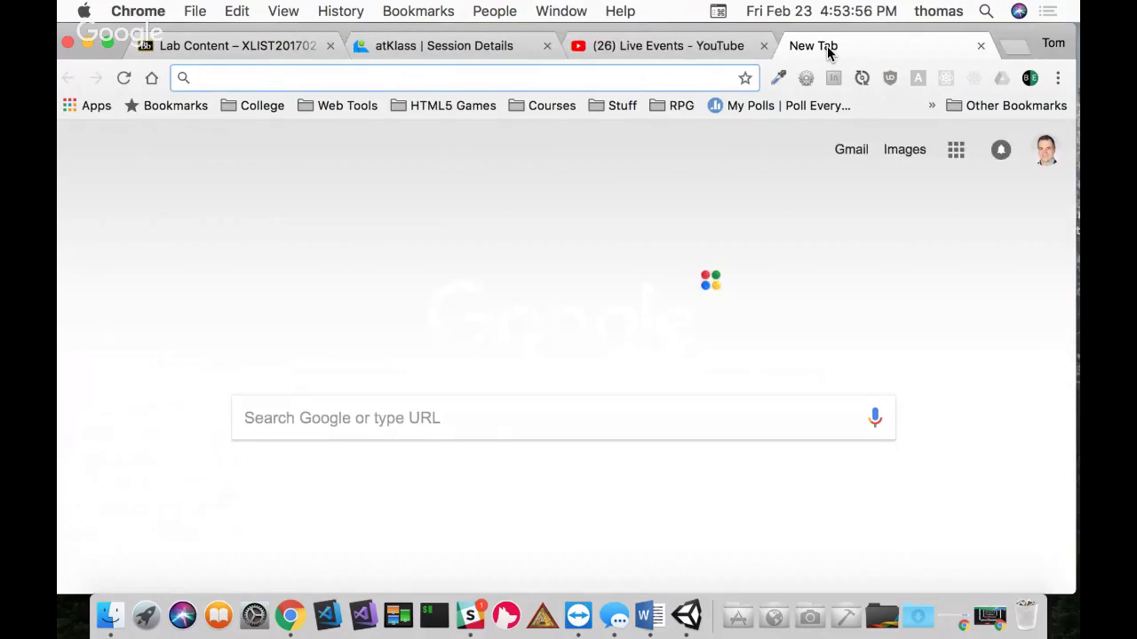
type("mervev")
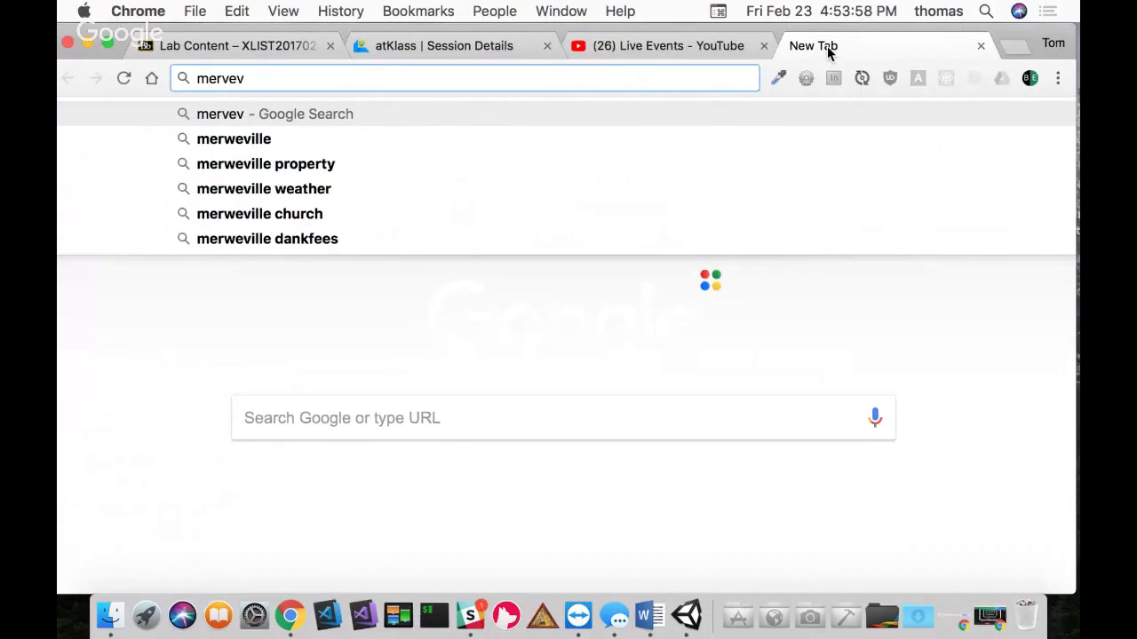
type("r")
key("Return")
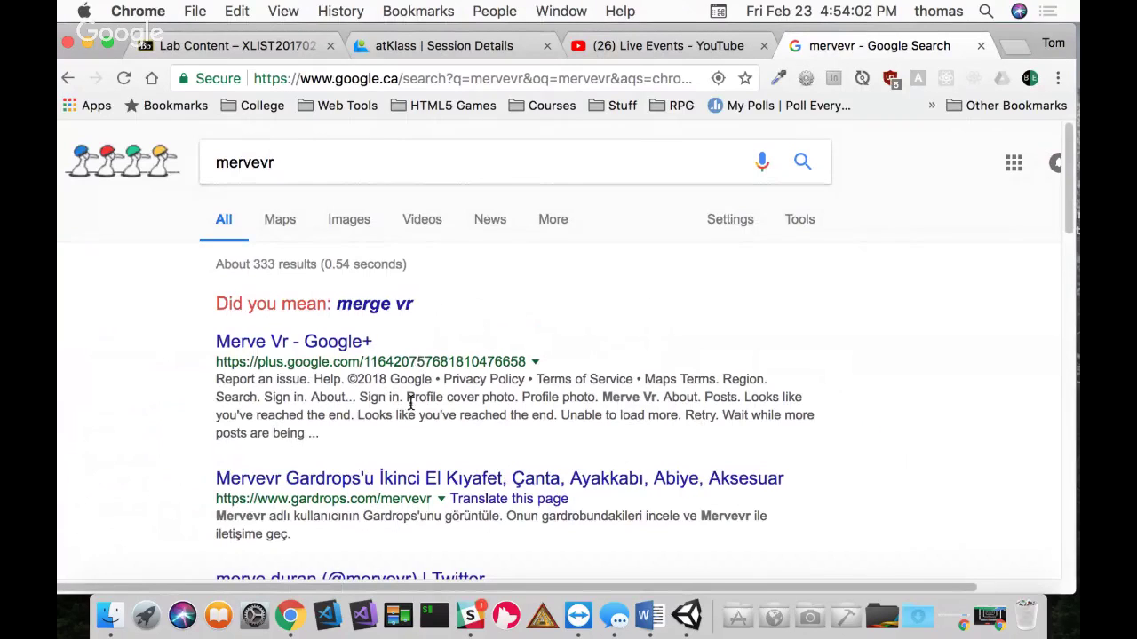
left_click(338, 228)
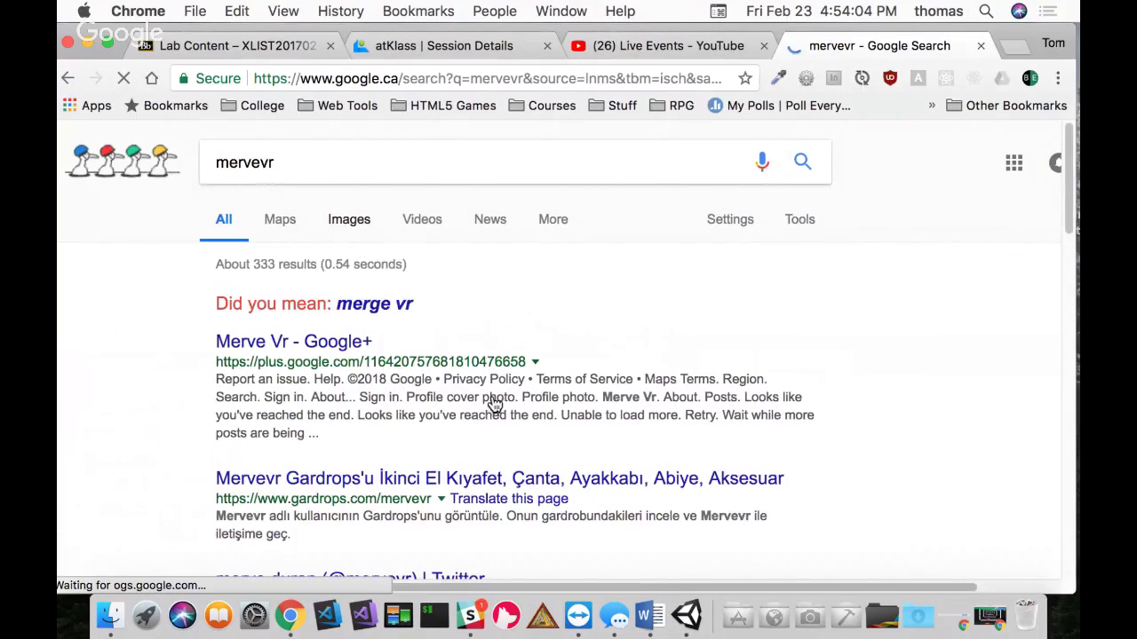
scroll(533, 406, "down", 5)
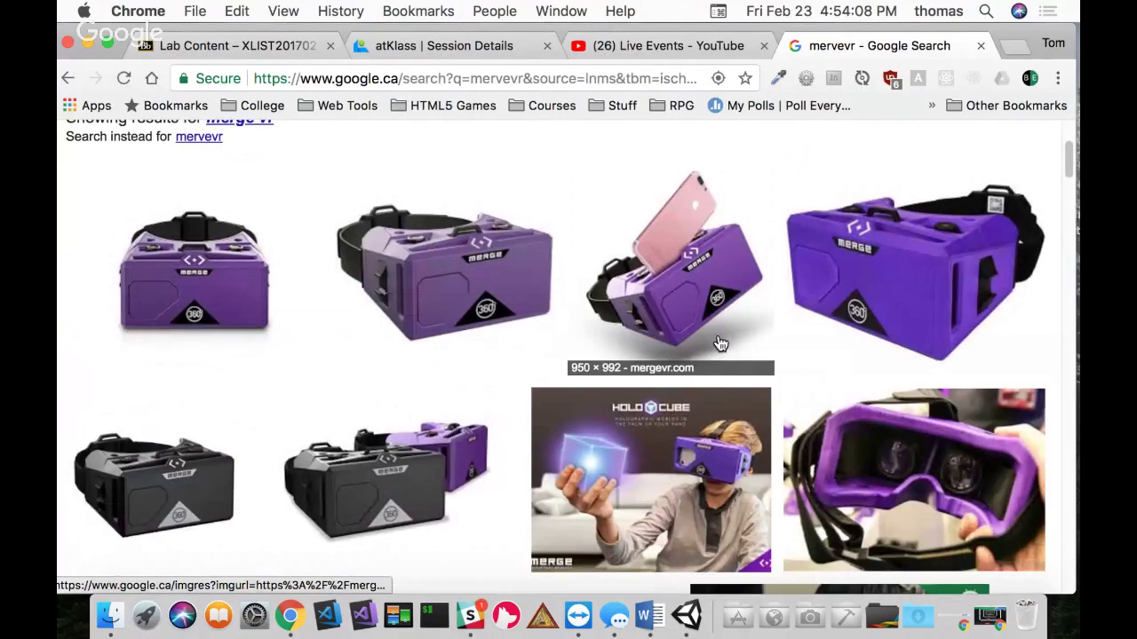
scroll(680, 351, "down", 2)
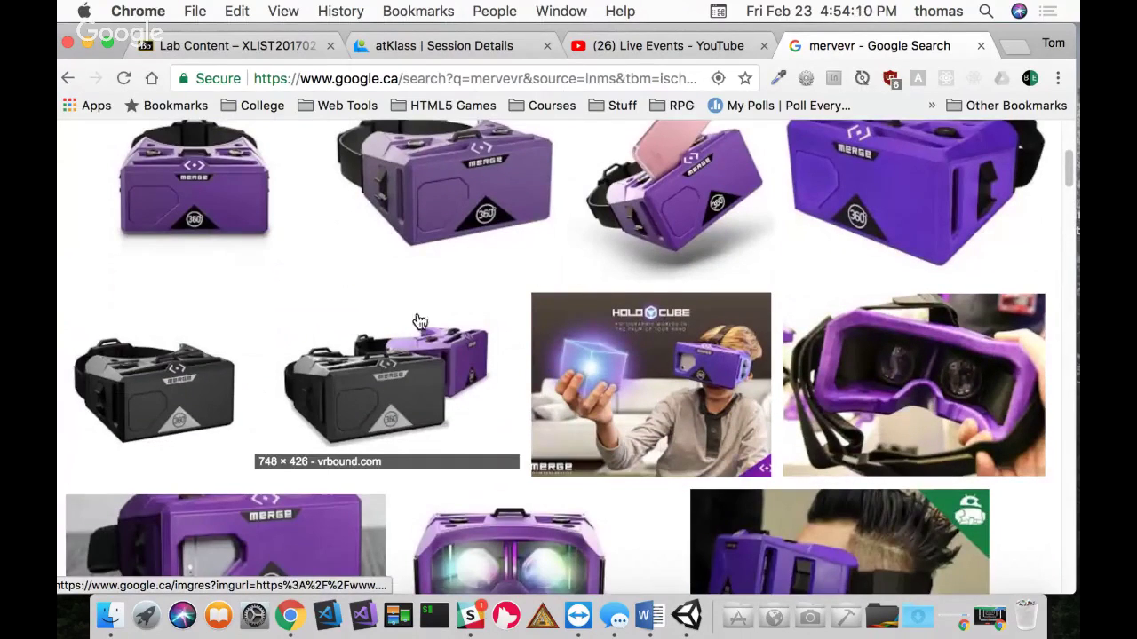
scroll(420, 322, "down", 1)
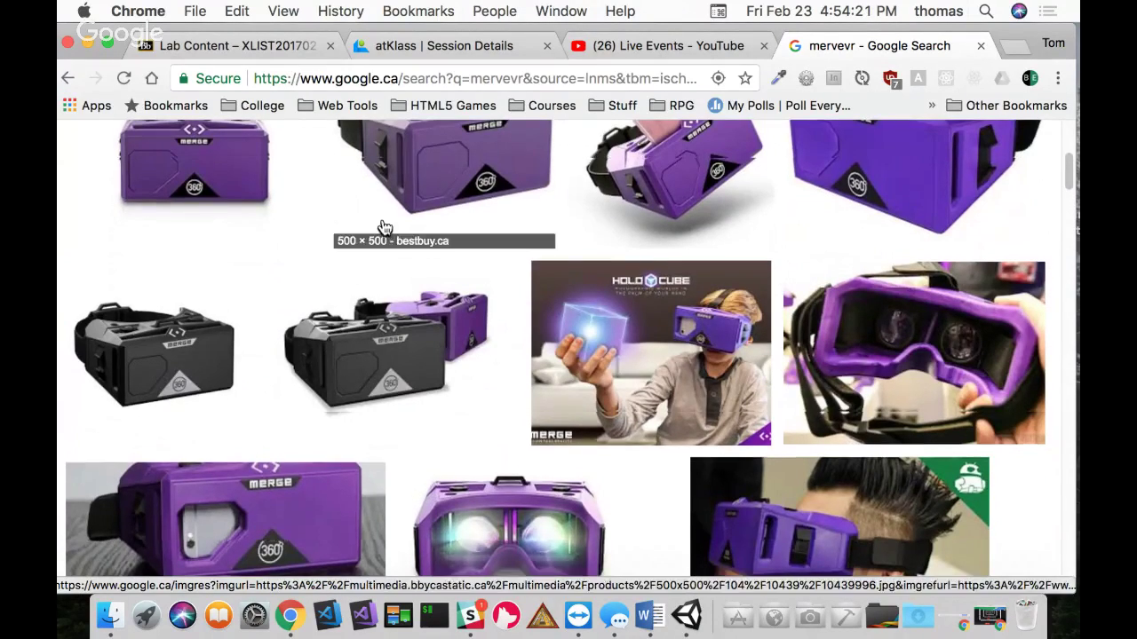
scroll(381, 249, "up", 5)
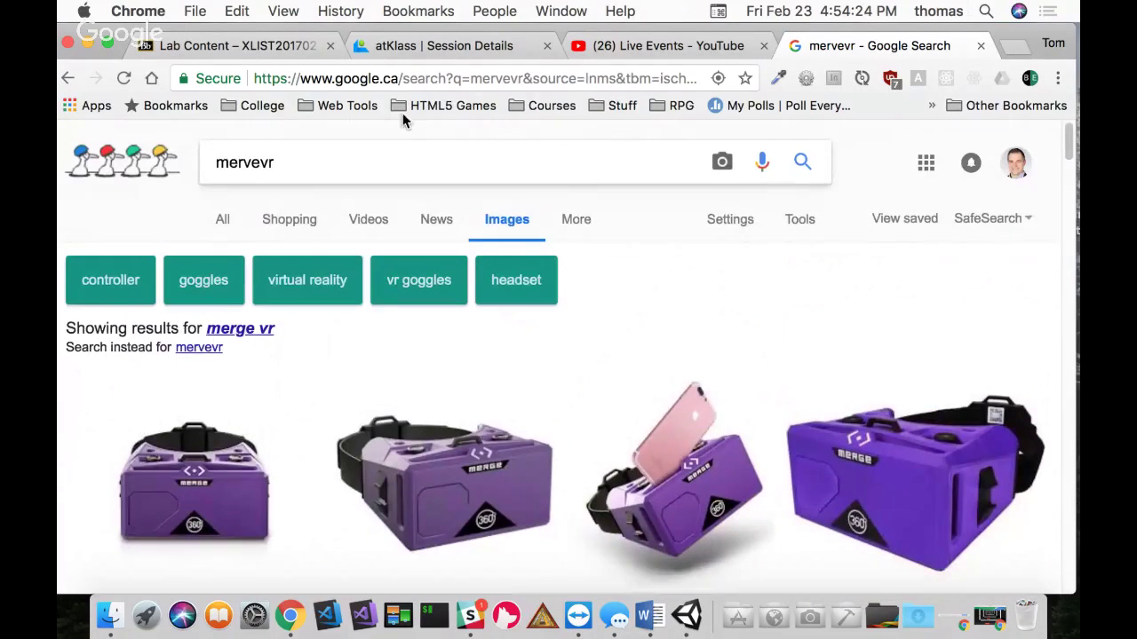
Step: Go to amazon.ca, search for 'merge vr', and scan the results
left_click(411, 80)
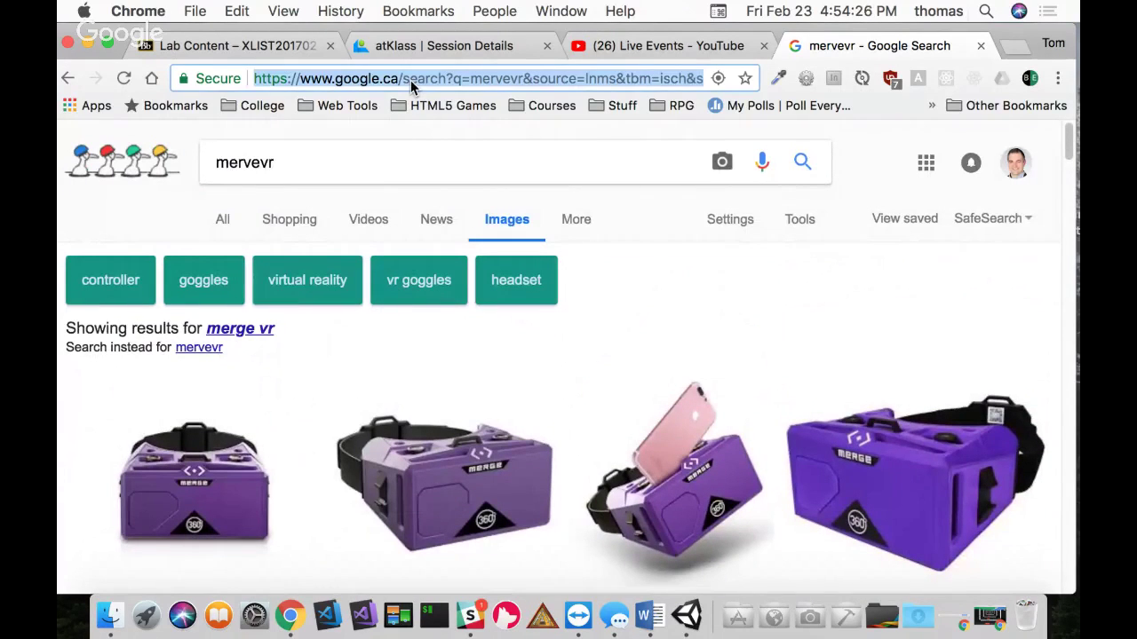
type("amazon.ca")
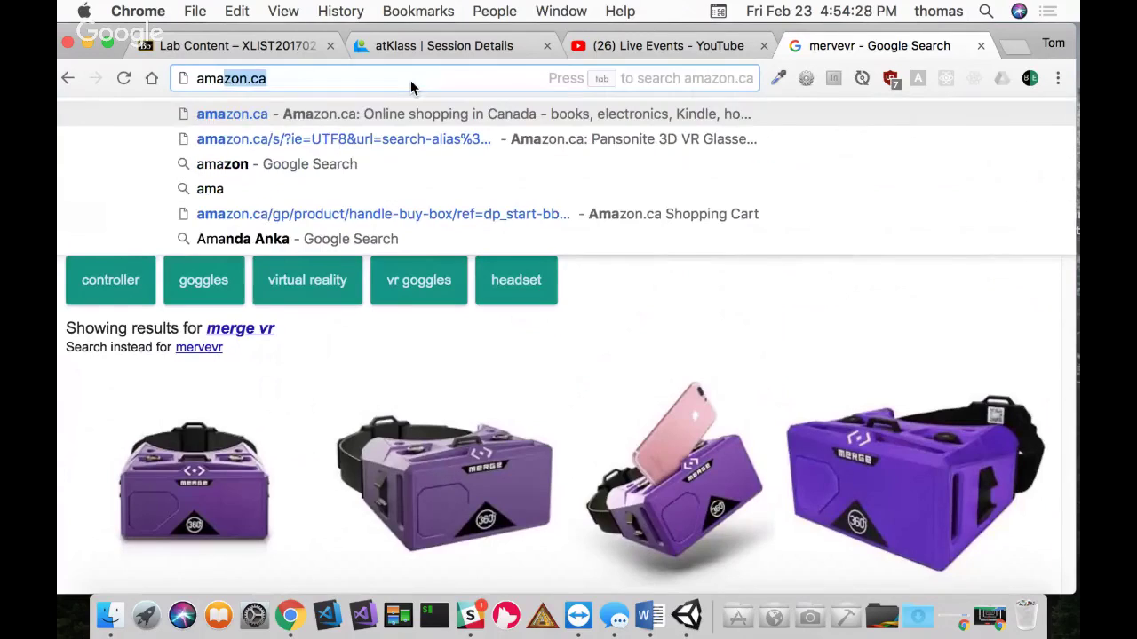
key("Return")
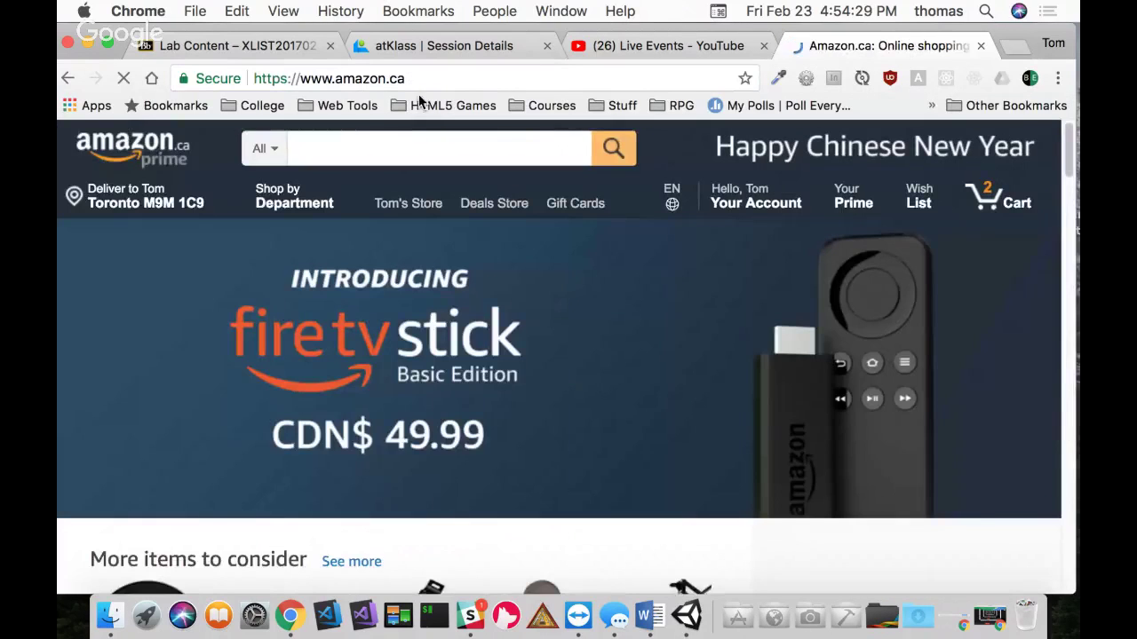
left_click(359, 148)
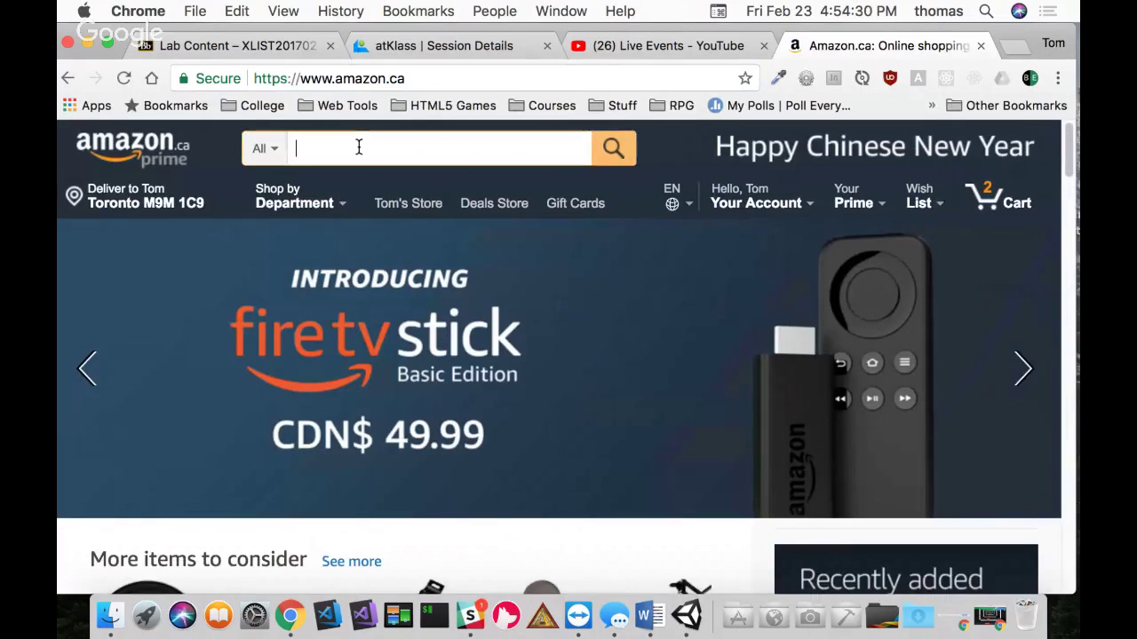
type("merve")
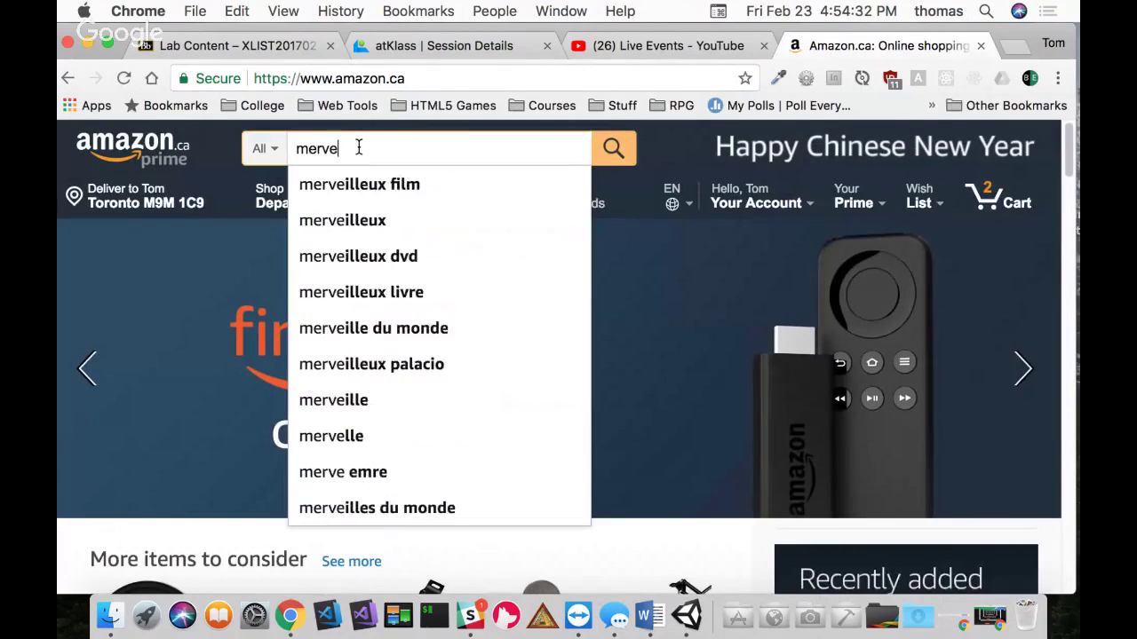
type(" vr")
key("BackSpace")
key("BackSpace")
key("BackSpace")
key("BackSpace")
key("BackSpace")
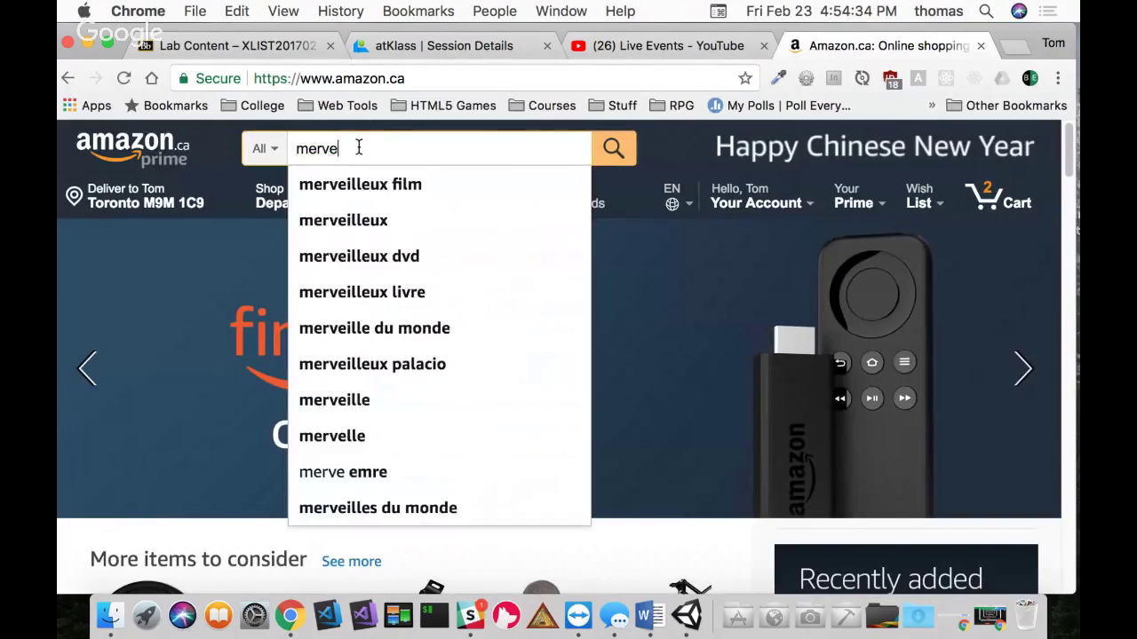
type("ge vr")
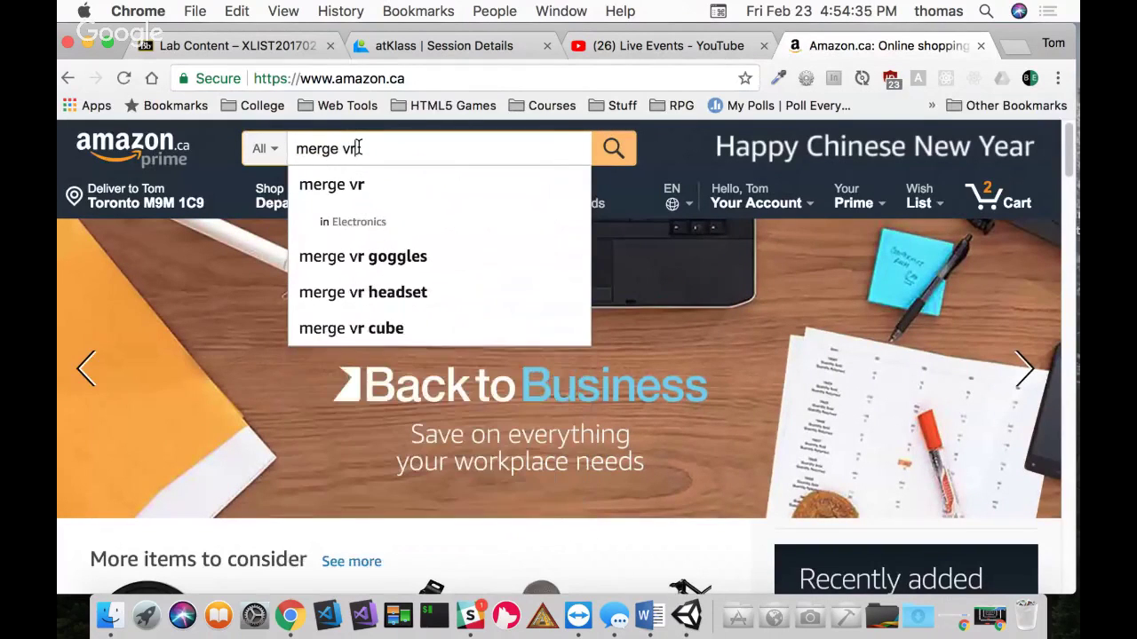
key("Return")
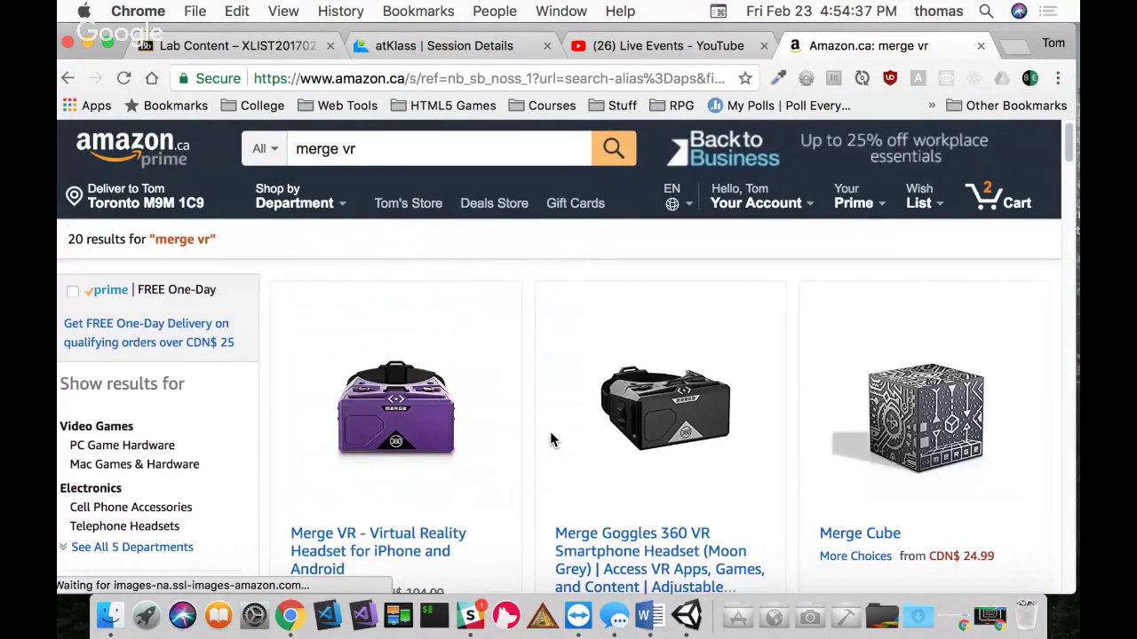
scroll(550, 431, "down", 2)
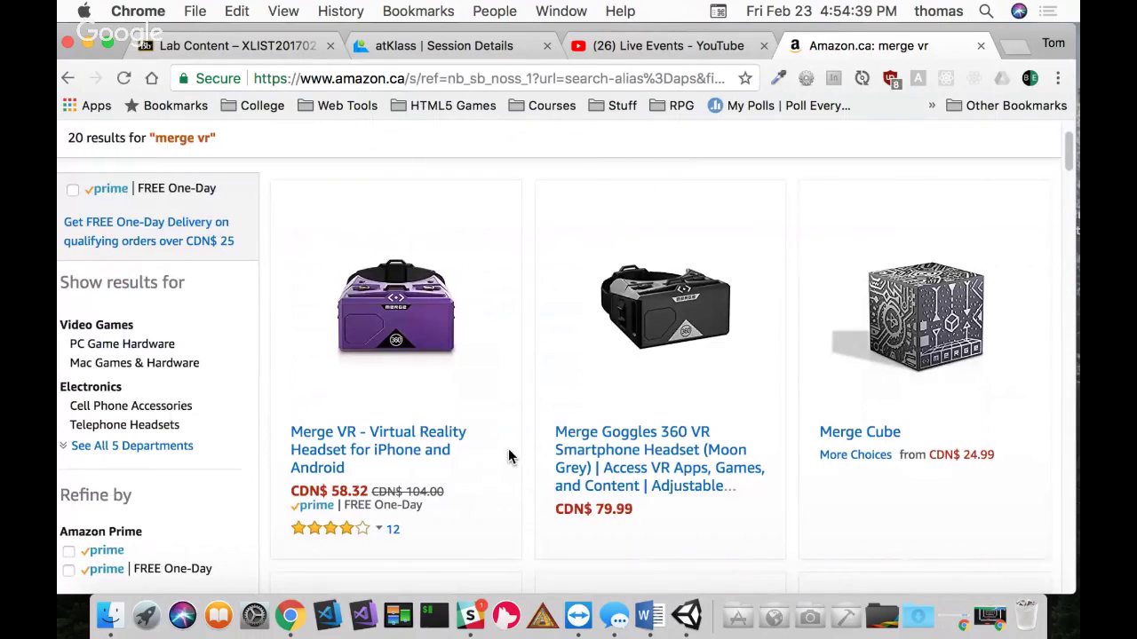
scroll(431, 368, "down", 1)
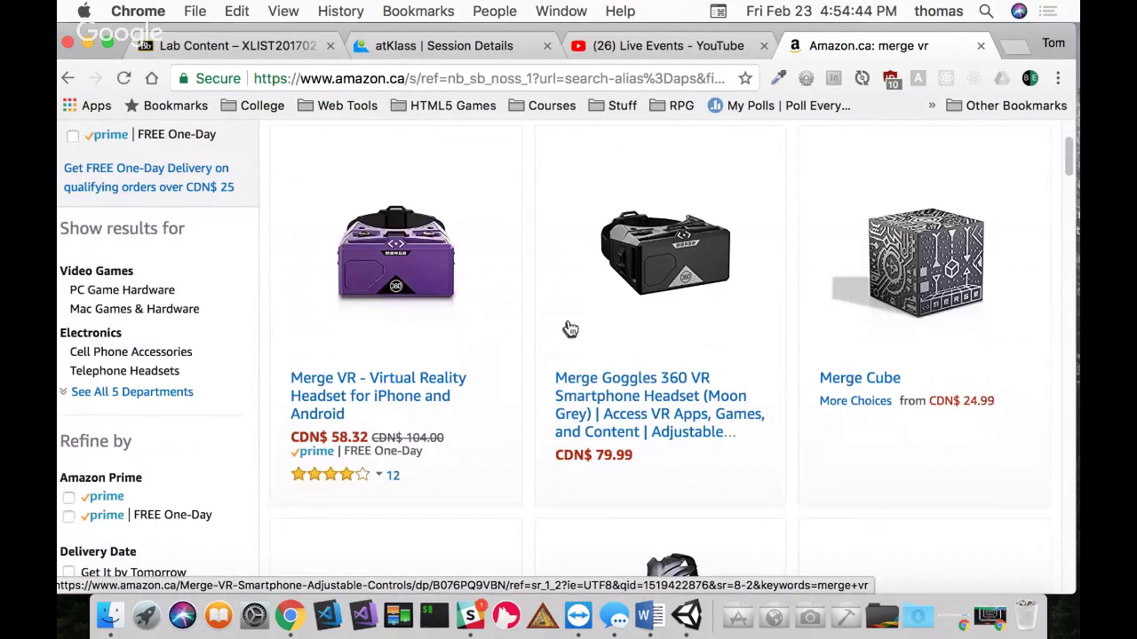
scroll(681, 345, "down", 4)
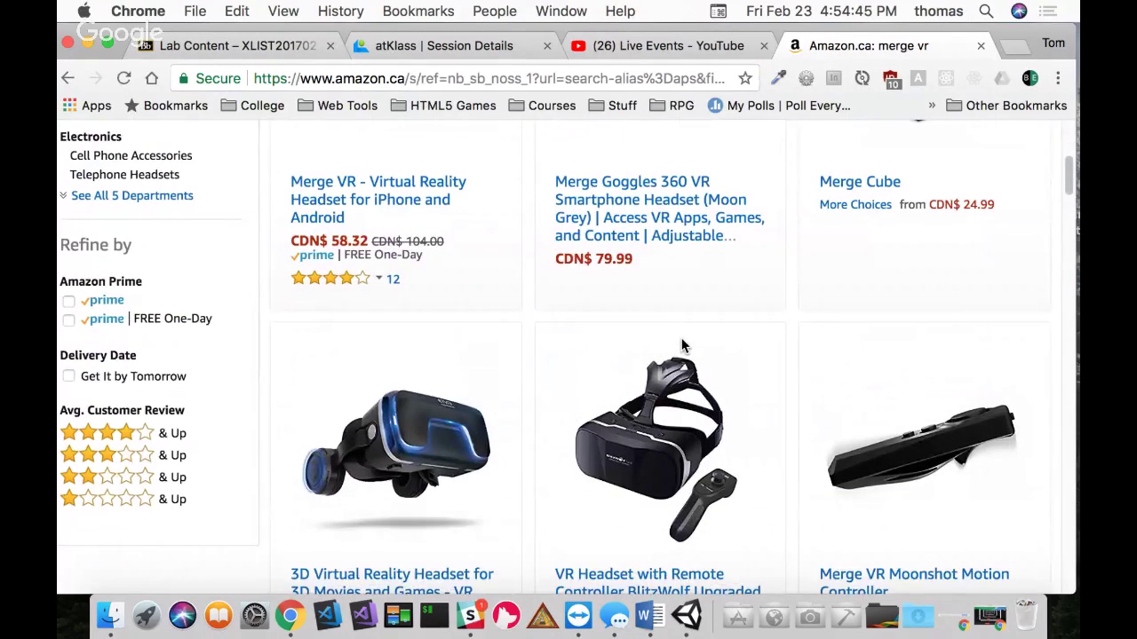
scroll(682, 344, "up", 4)
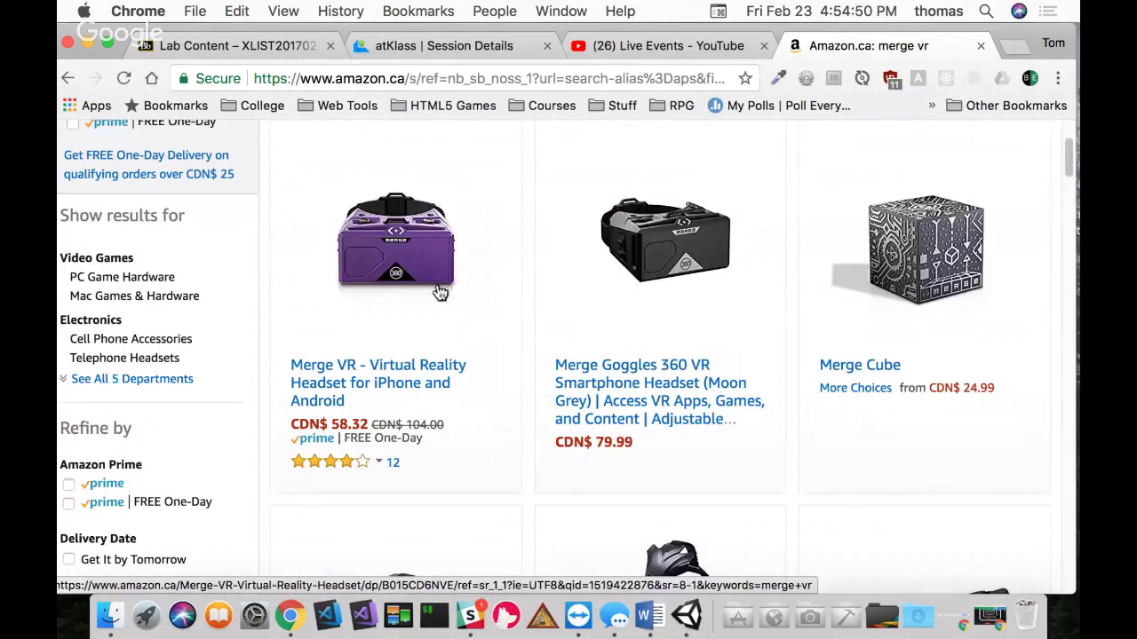
Step: Look over the Merge VR headset product page, then return to the search results
left_click(396, 270)
scroll(533, 373, "down", 6)
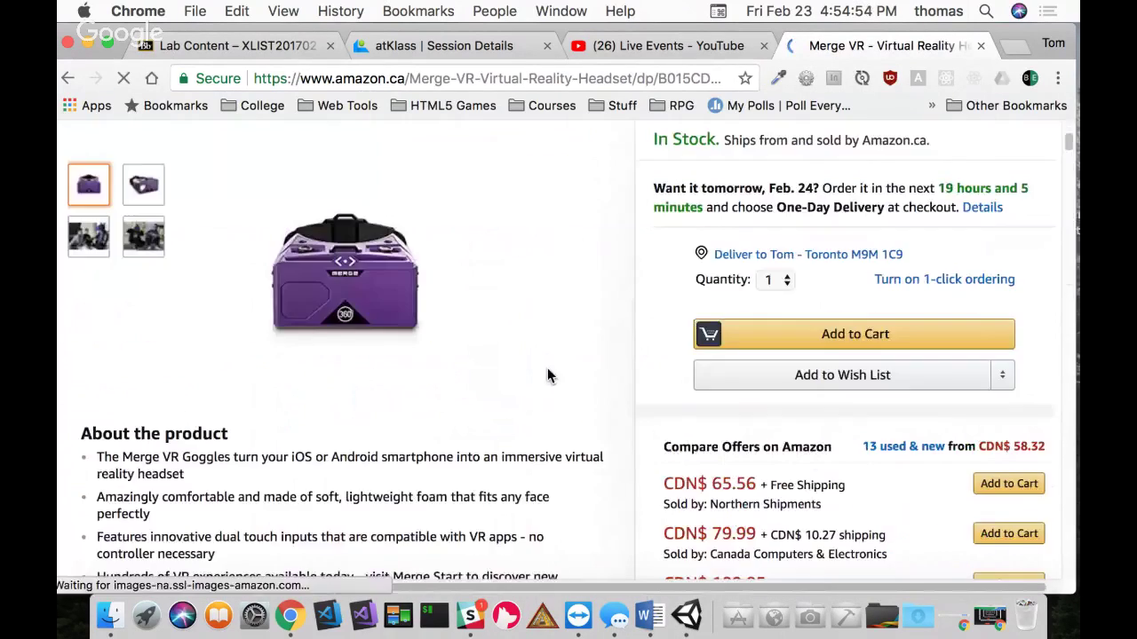
mouse_move(137, 241)
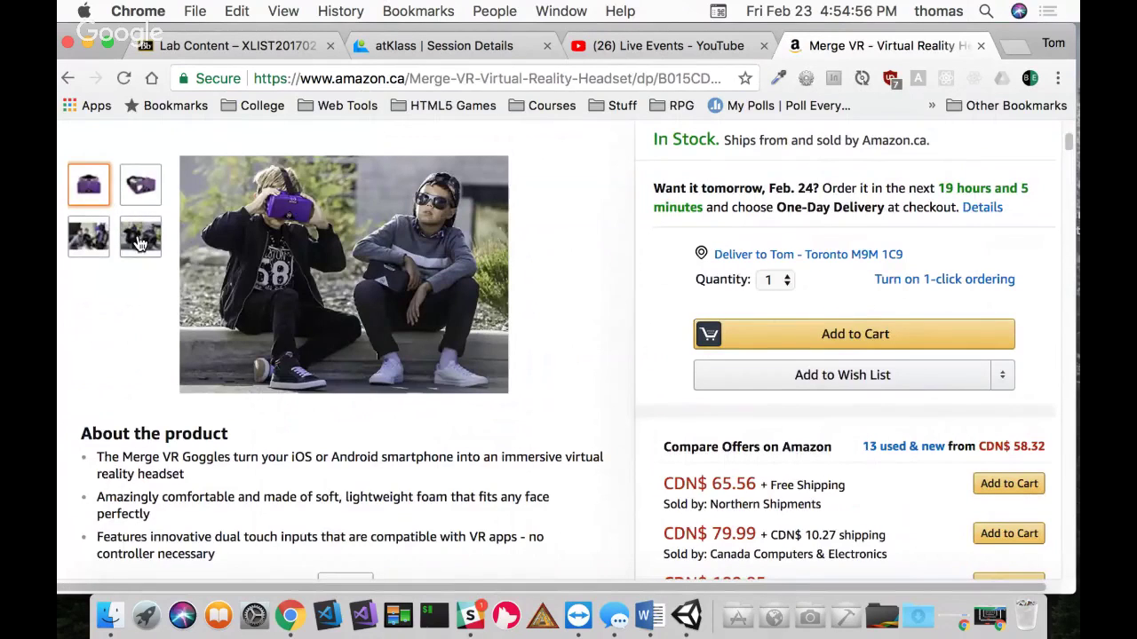
mouse_move(101, 195)
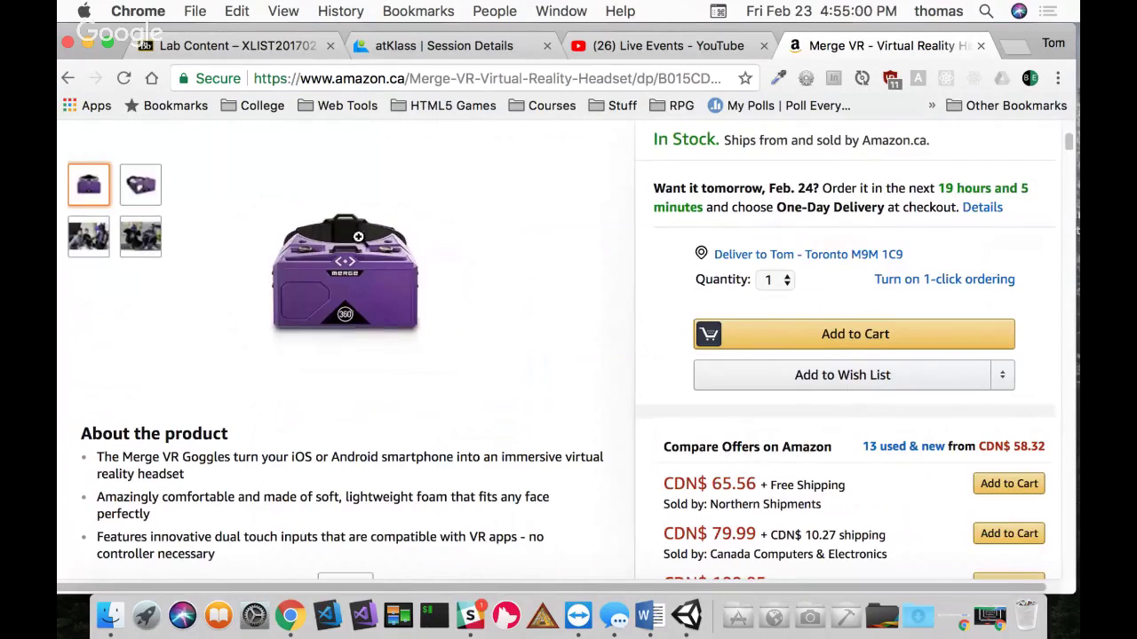
scroll(428, 259, "up", 3)
scroll(427, 267, "up", 1)
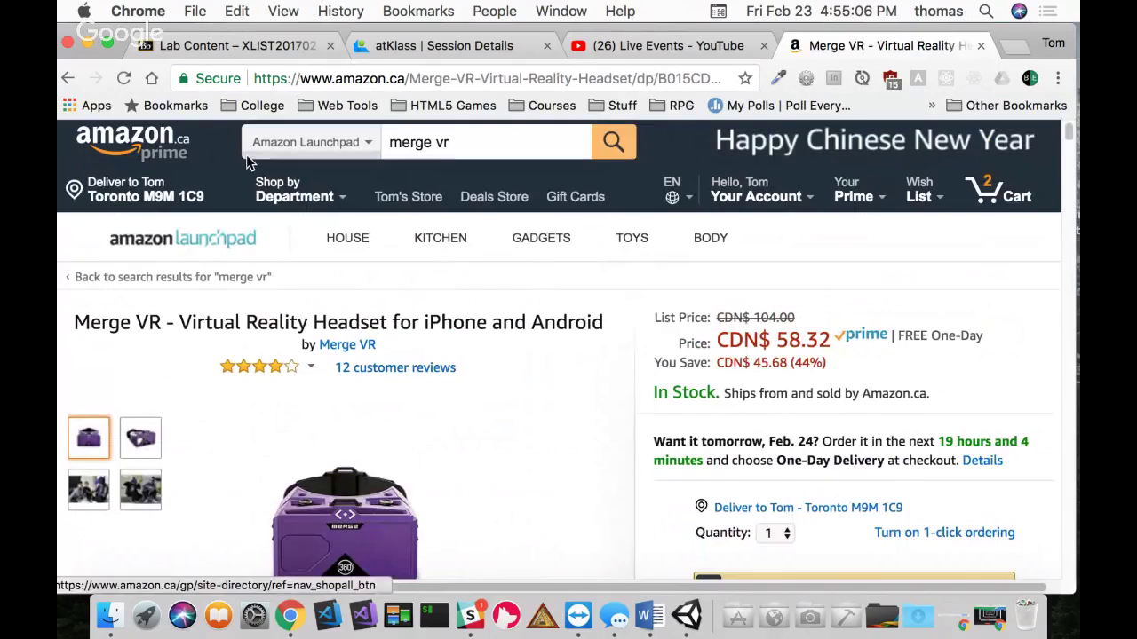
left_click(67, 78)
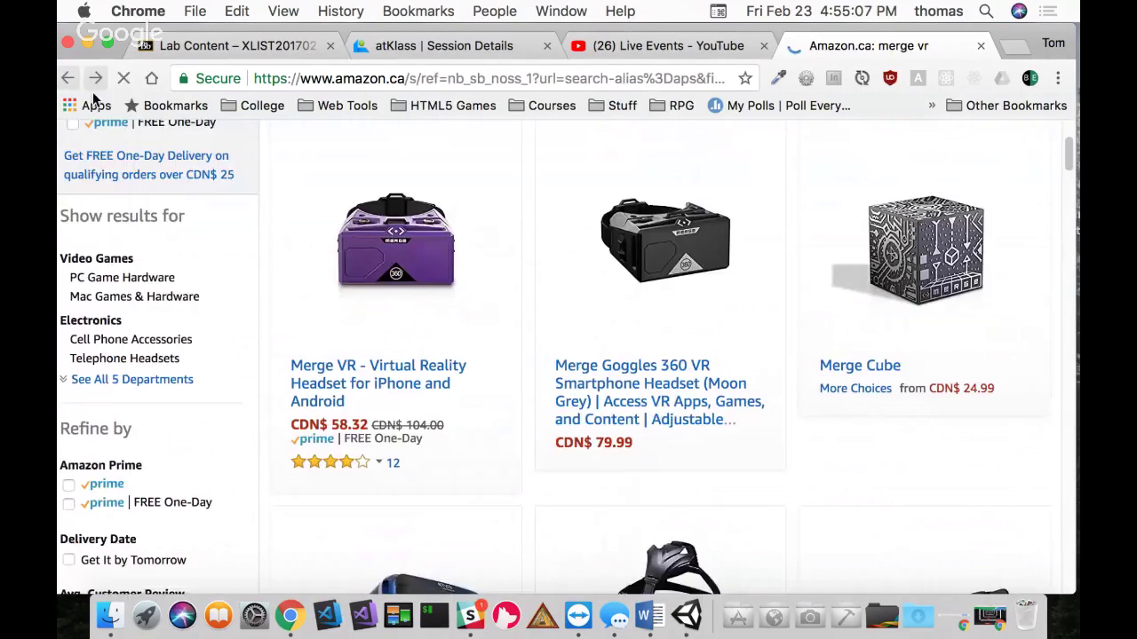
Step: Scroll down through the merge vr product grid and back up
scroll(617, 466, "down", 3)
scroll(626, 471, "down", 3)
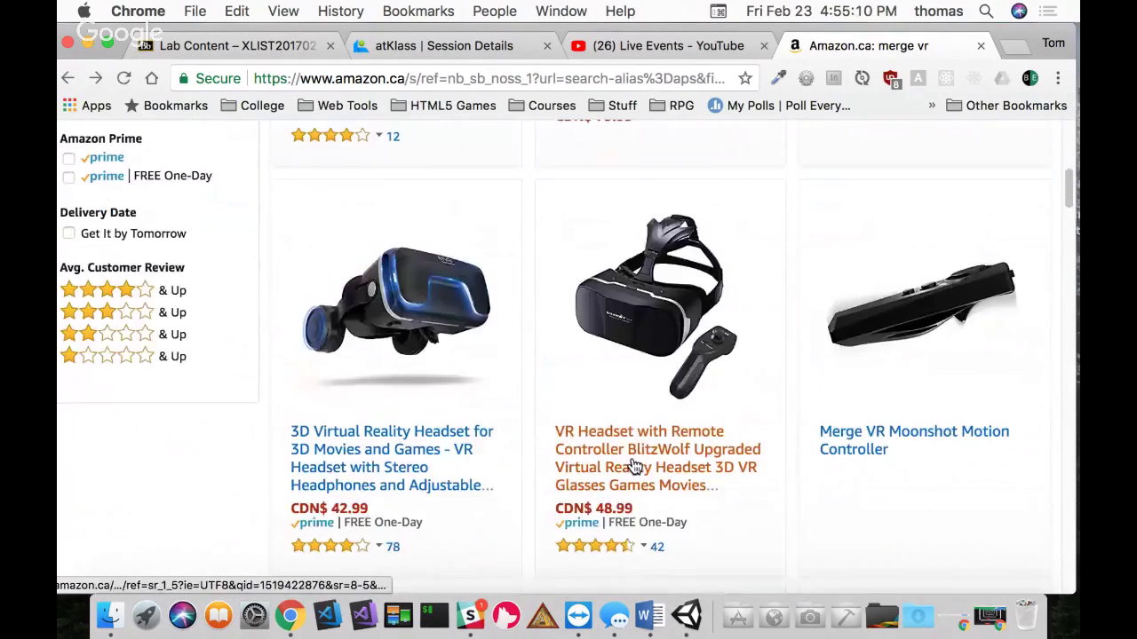
scroll(539, 431, "down", 2)
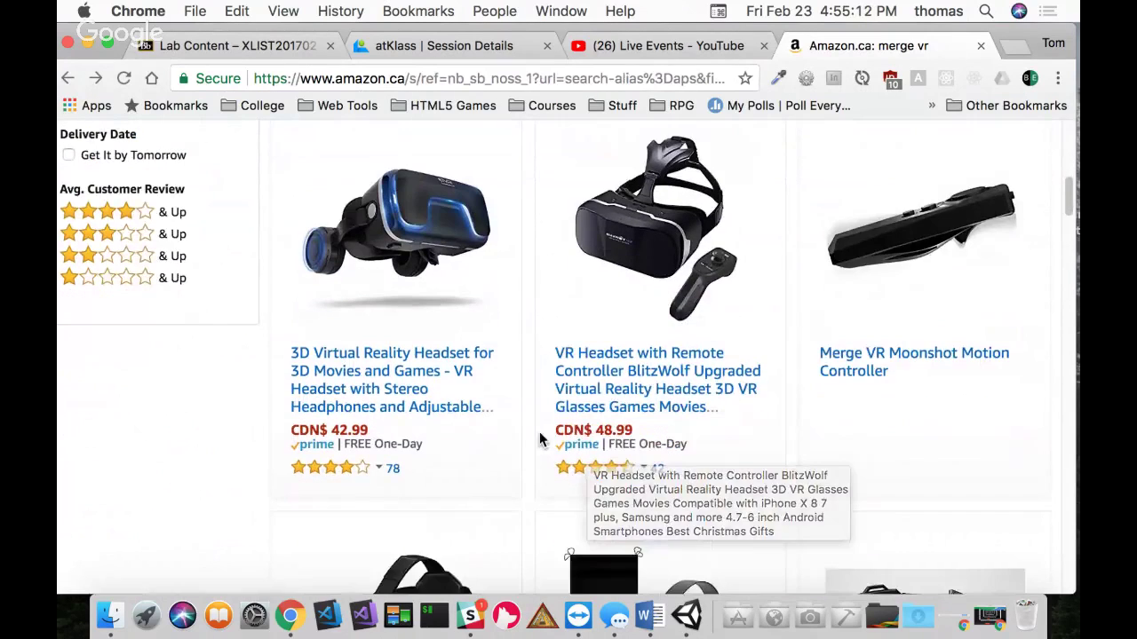
scroll(529, 414, "down", 2)
scroll(533, 396, "down", 4)
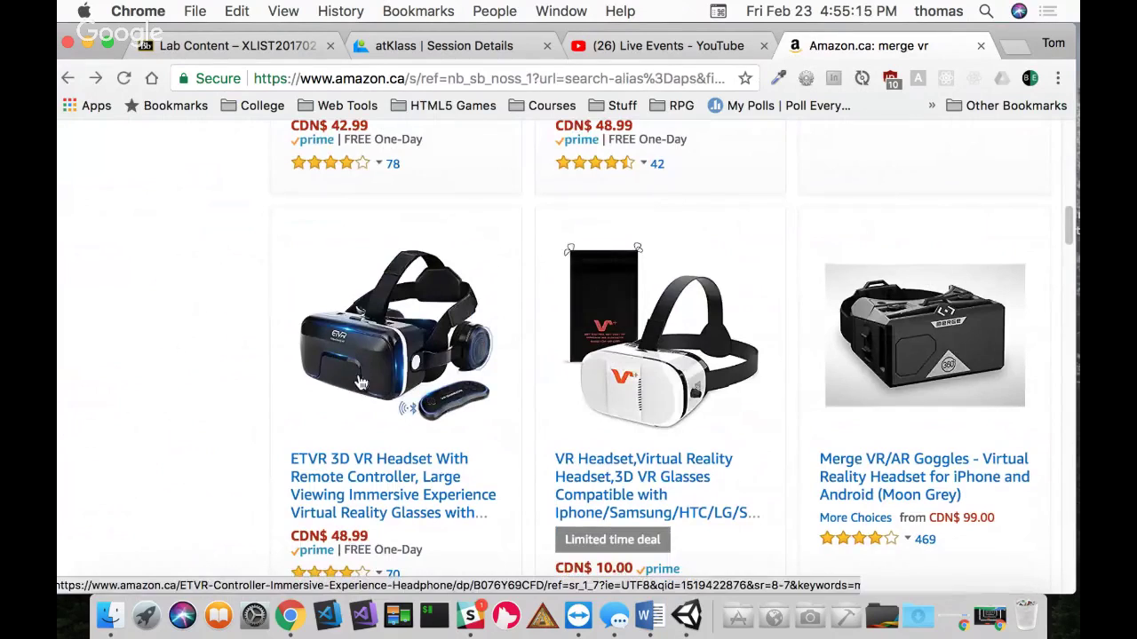
scroll(426, 351, "down", 5)
scroll(462, 311, "down", 2)
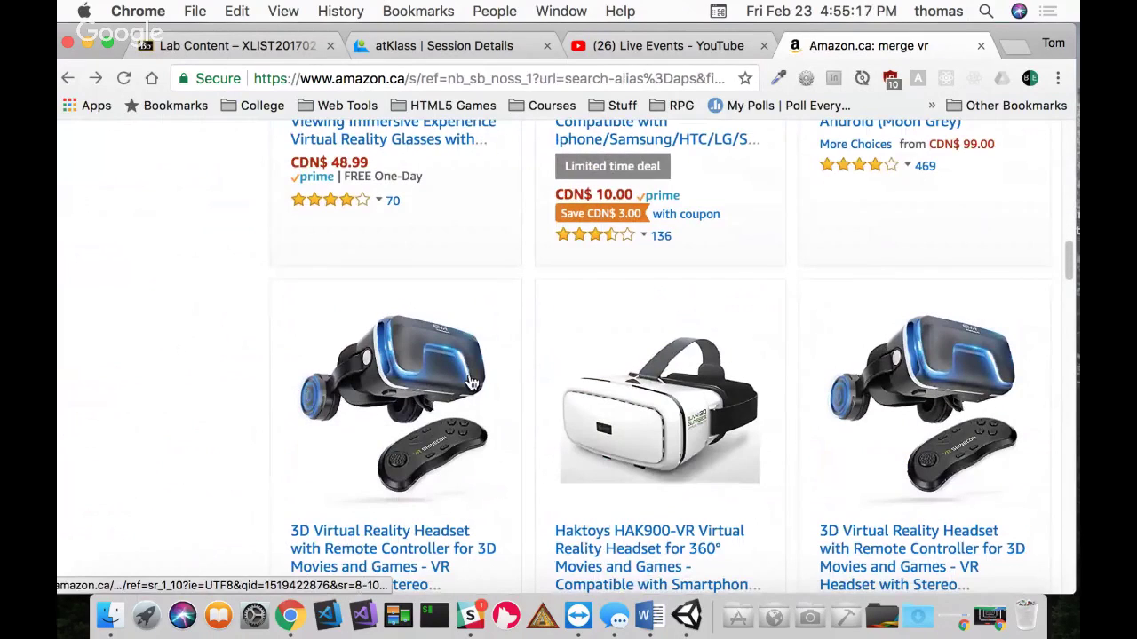
scroll(496, 443, "down", 9)
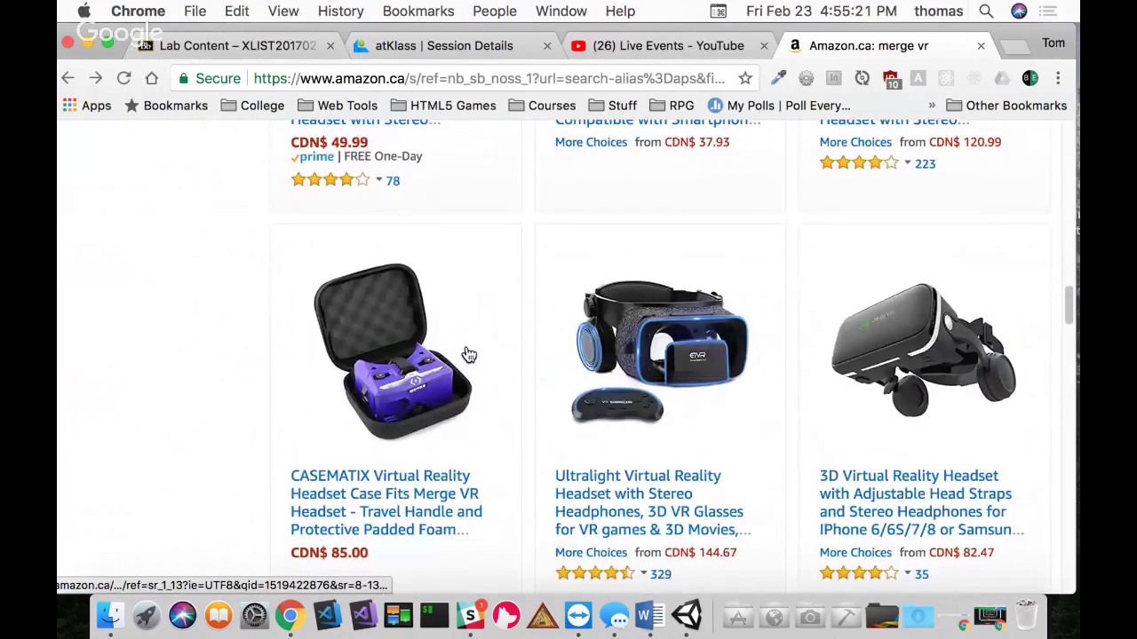
scroll(471, 360, "down", 6)
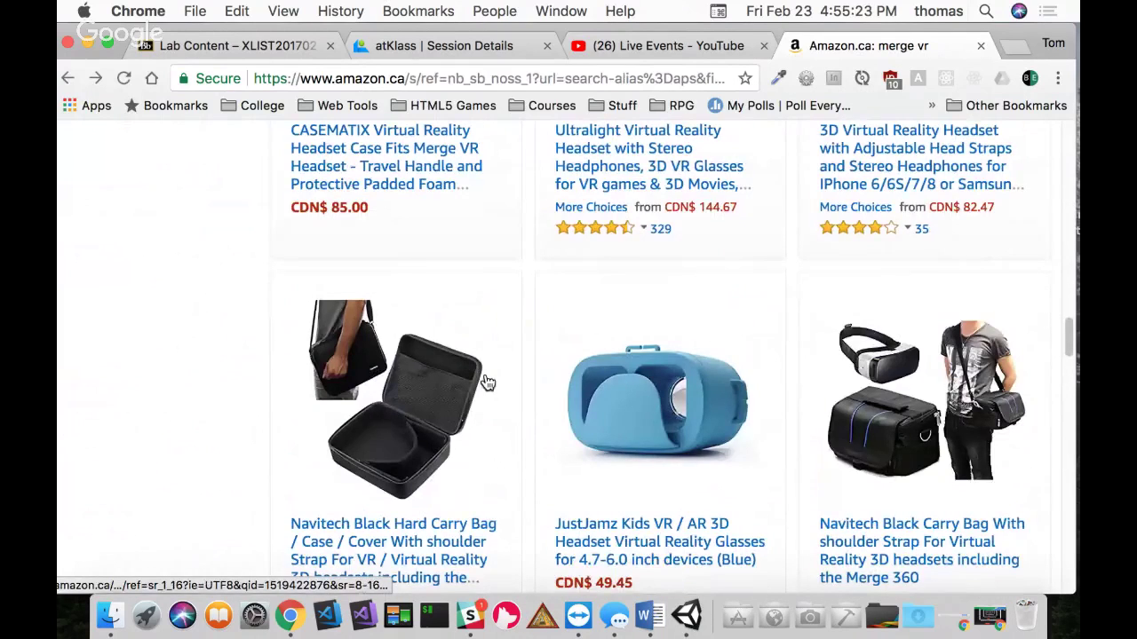
scroll(487, 383, "down", 7)
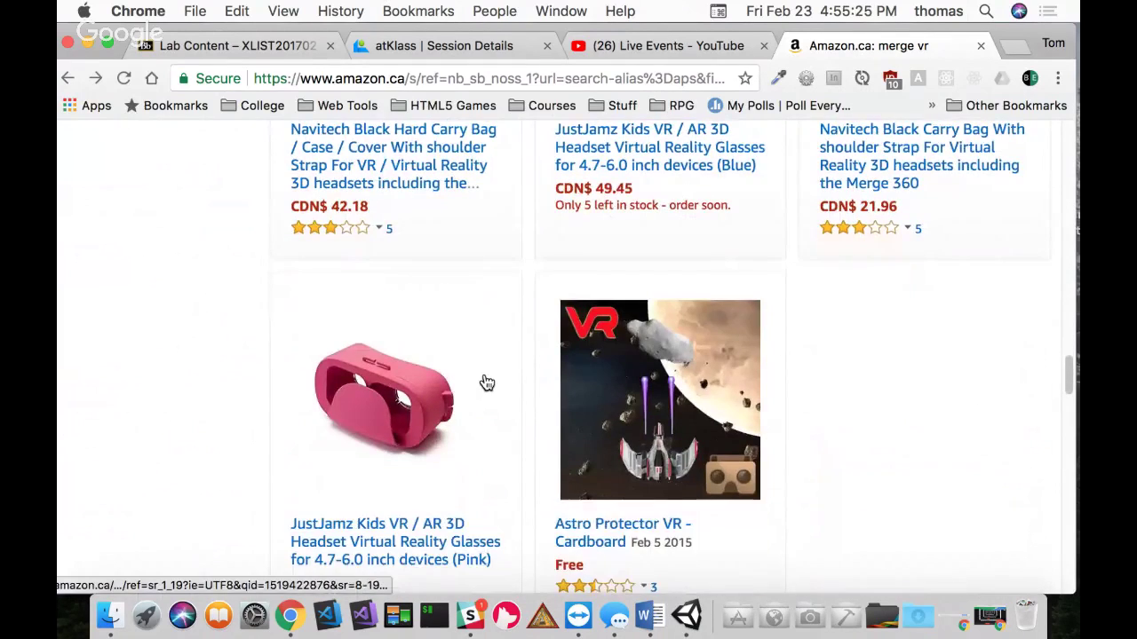
scroll(480, 373, "down", 6)
scroll(490, 358, "up", 20)
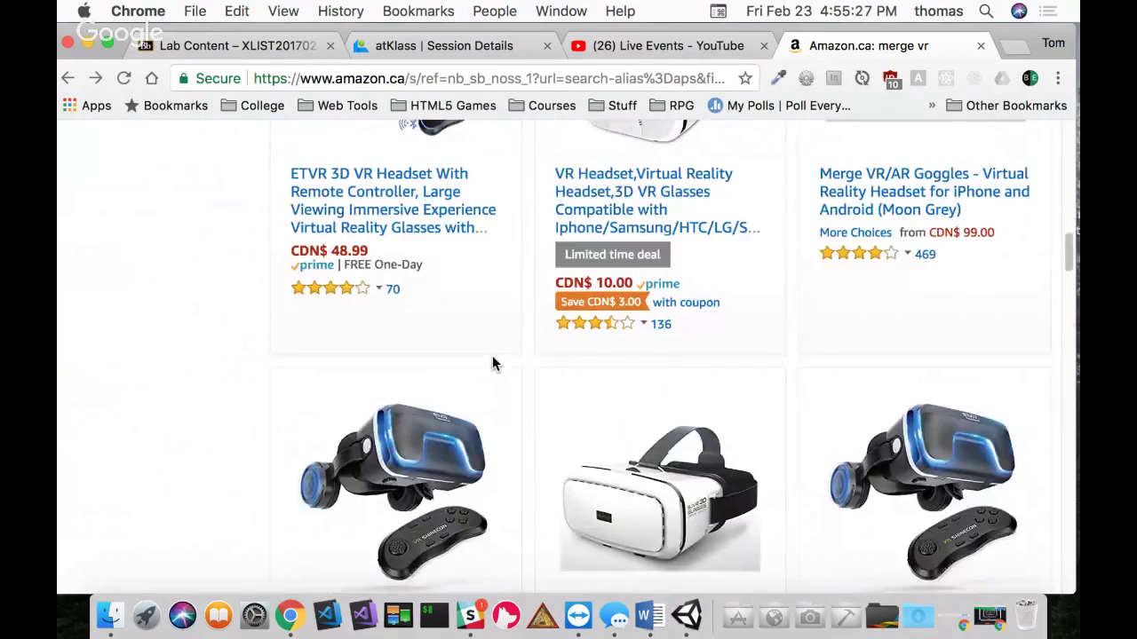
scroll(492, 355, "up", 6)
scroll(494, 347, "up", 6)
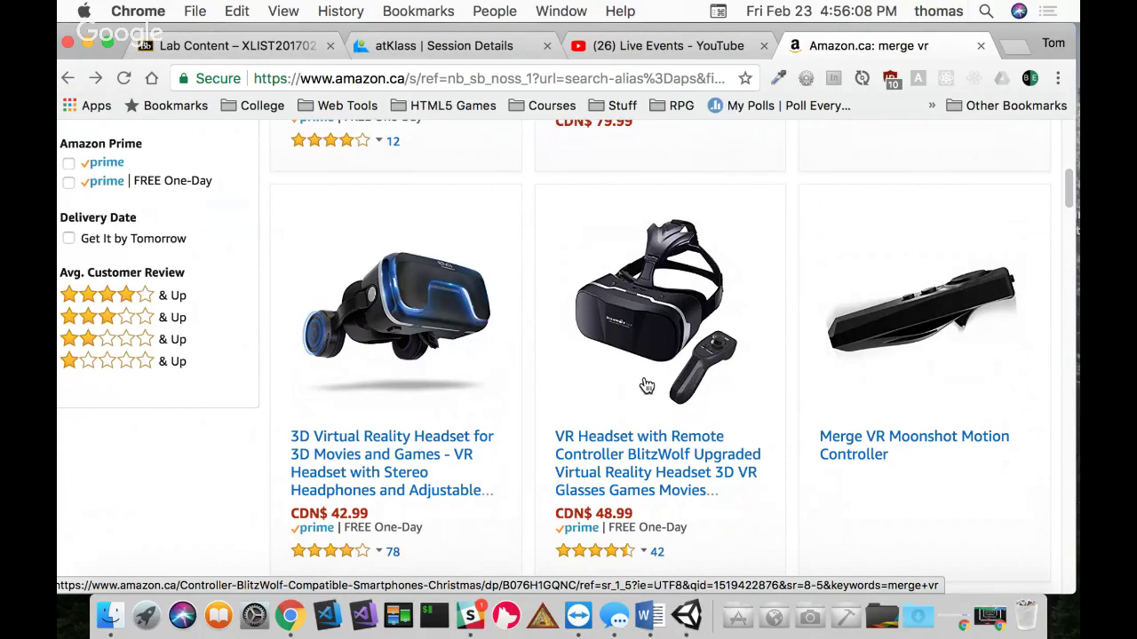
scroll(622, 311, "up", 1)
Step: Search 'google daydream', open the Daydream - Google VR page, and scroll to the headset
left_click(466, 80)
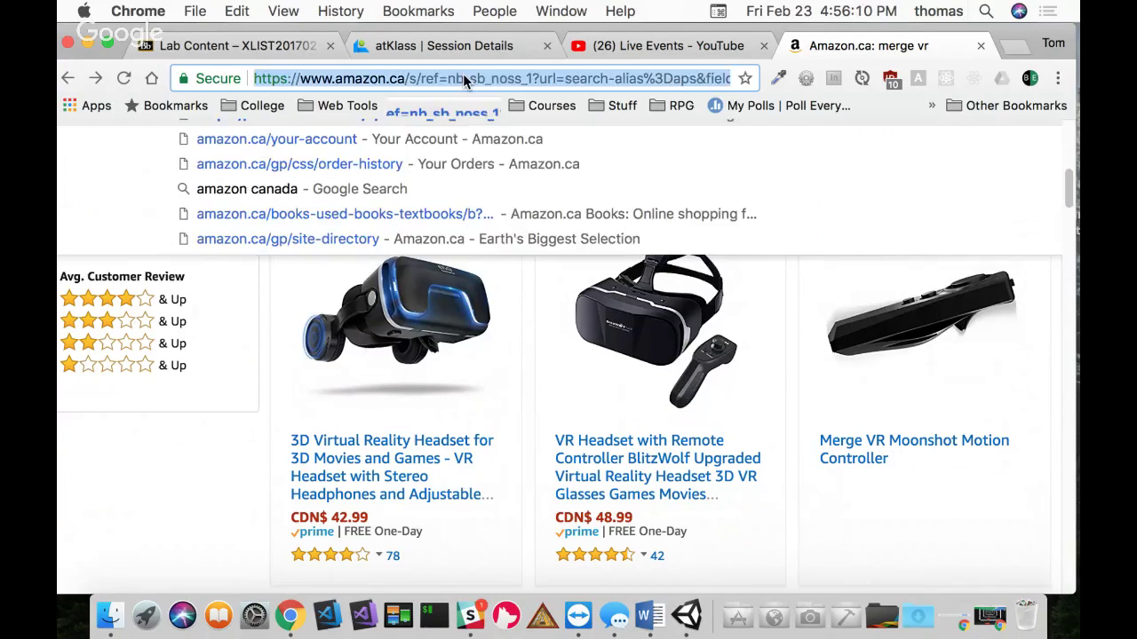
type("google daydream")
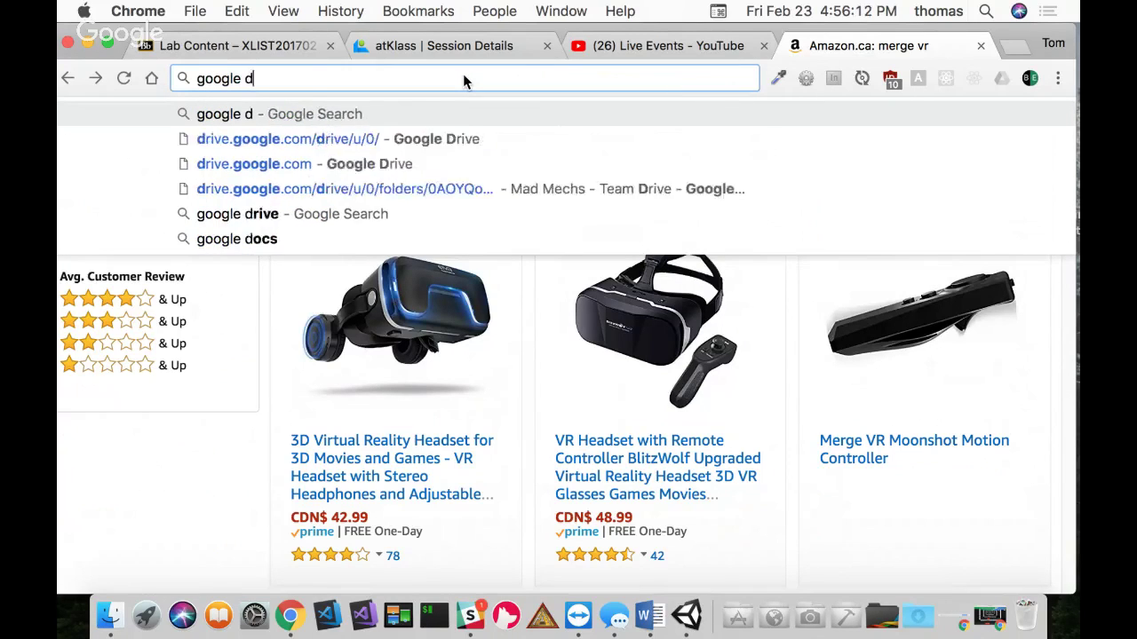
key("Return")
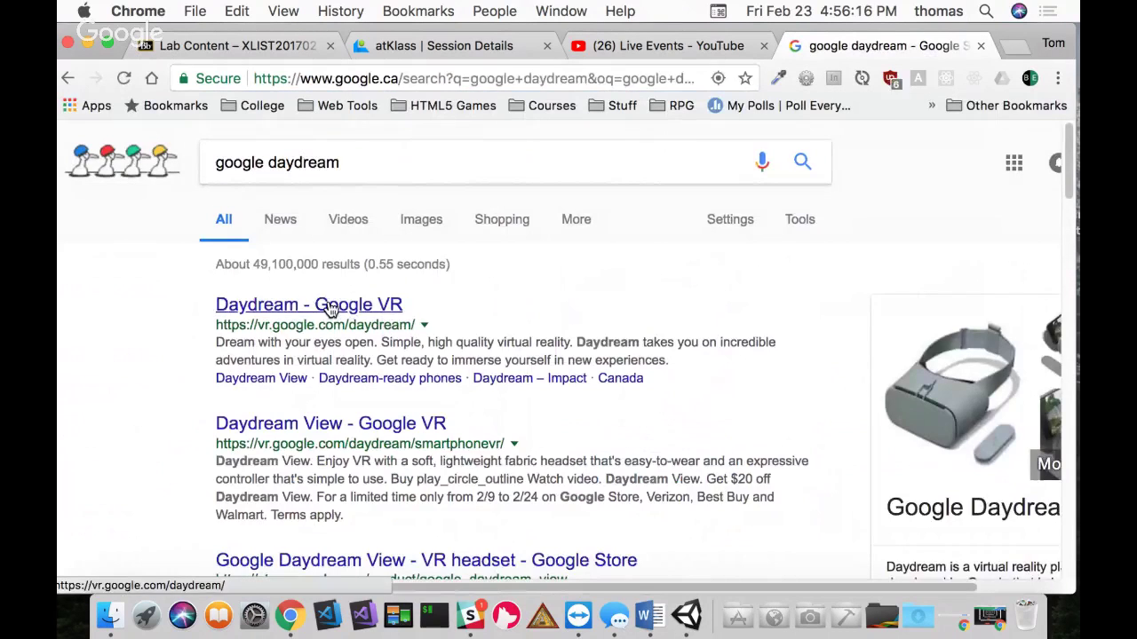
left_click(325, 306)
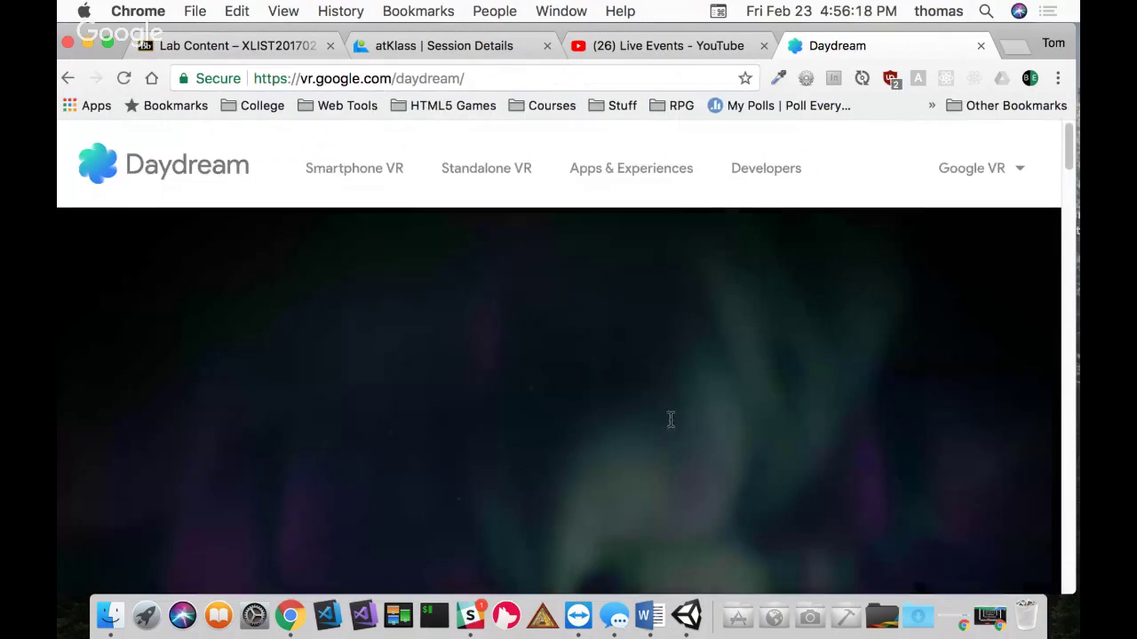
scroll(734, 424, "down", 15)
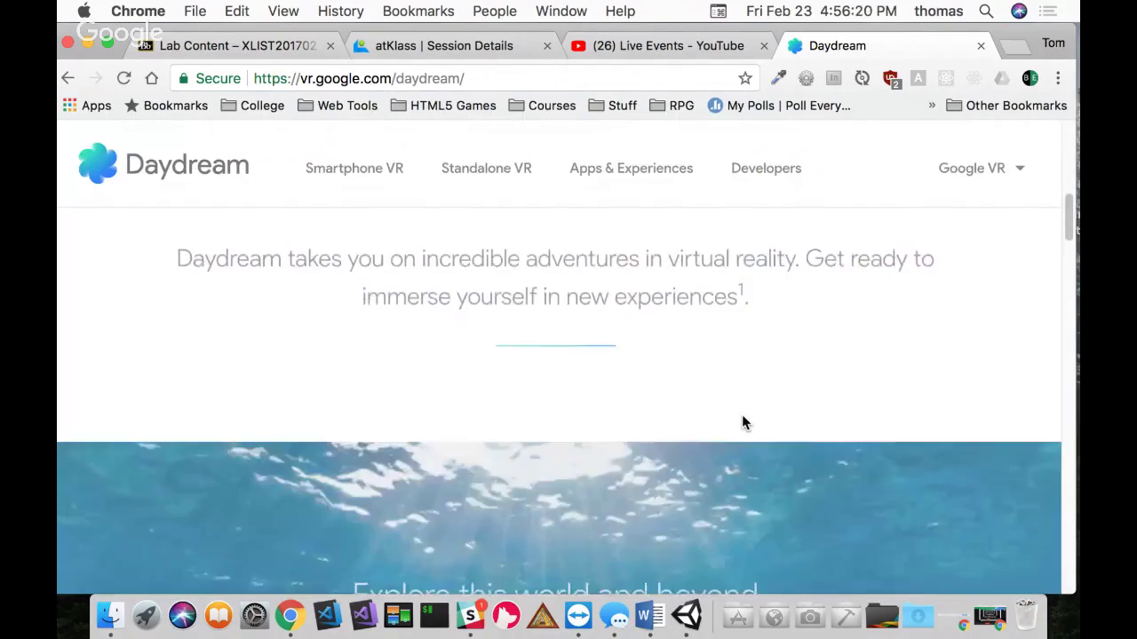
scroll(738, 424, "down", 5)
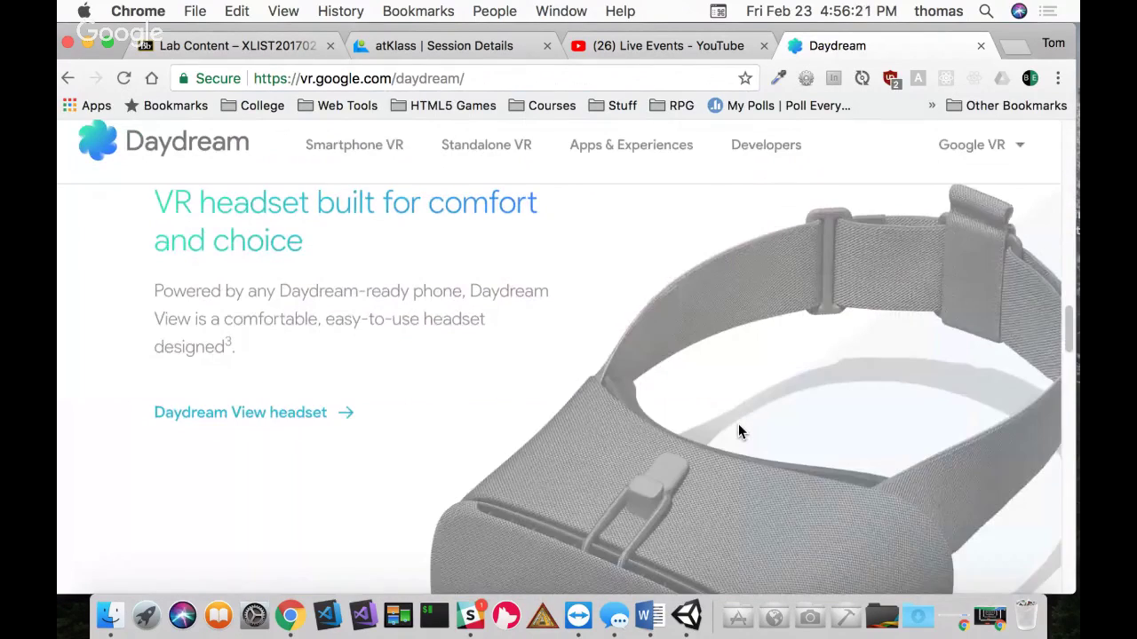
scroll(746, 430, "down", 1)
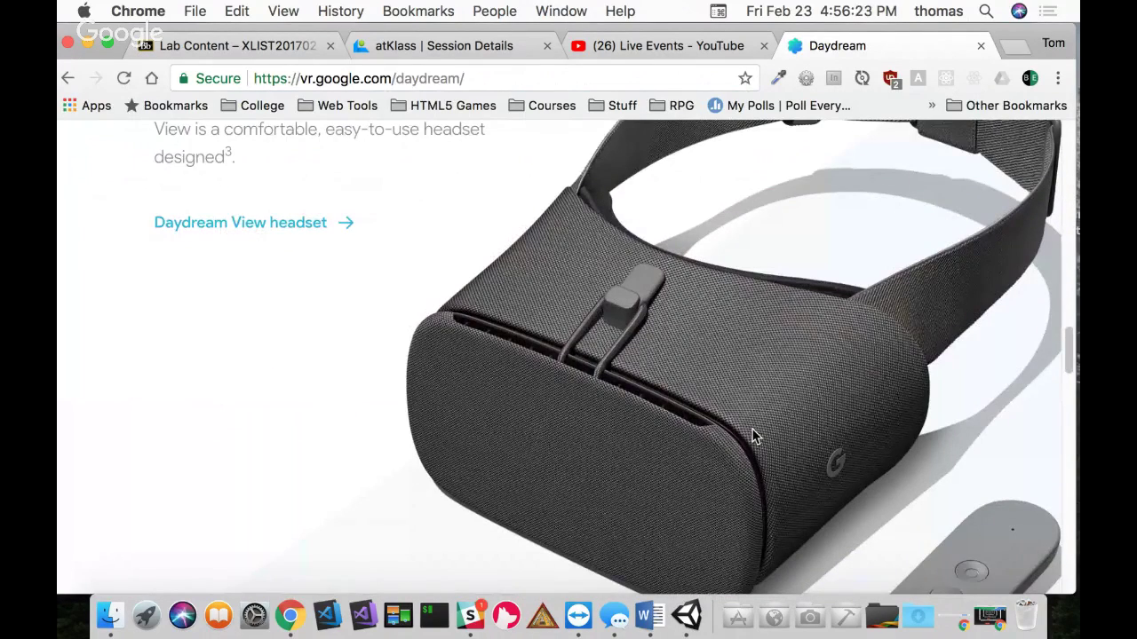
scroll(751, 436, "down", 2)
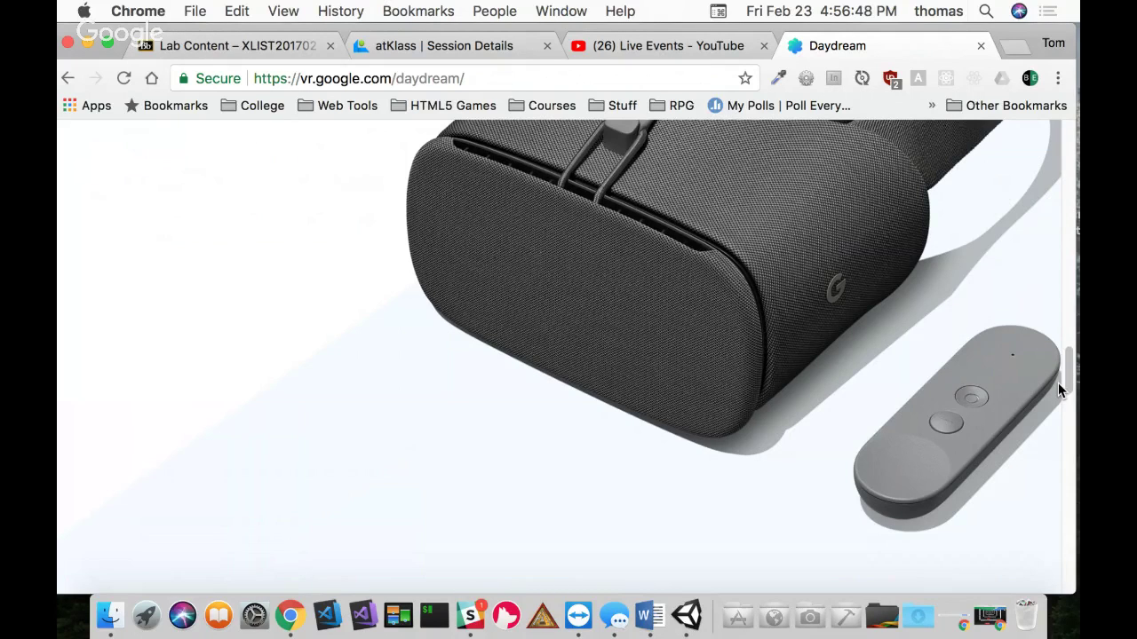
Step: Switch to Unity, start Build & Run, then cancel the save prompt
left_click(686, 615)
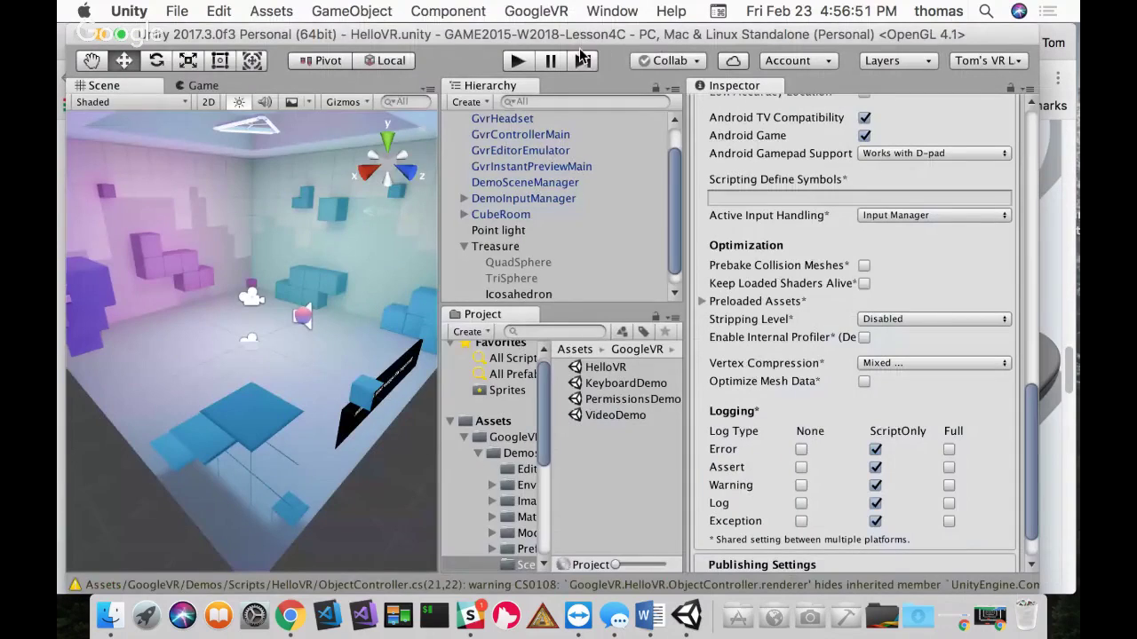
left_click(177, 10)
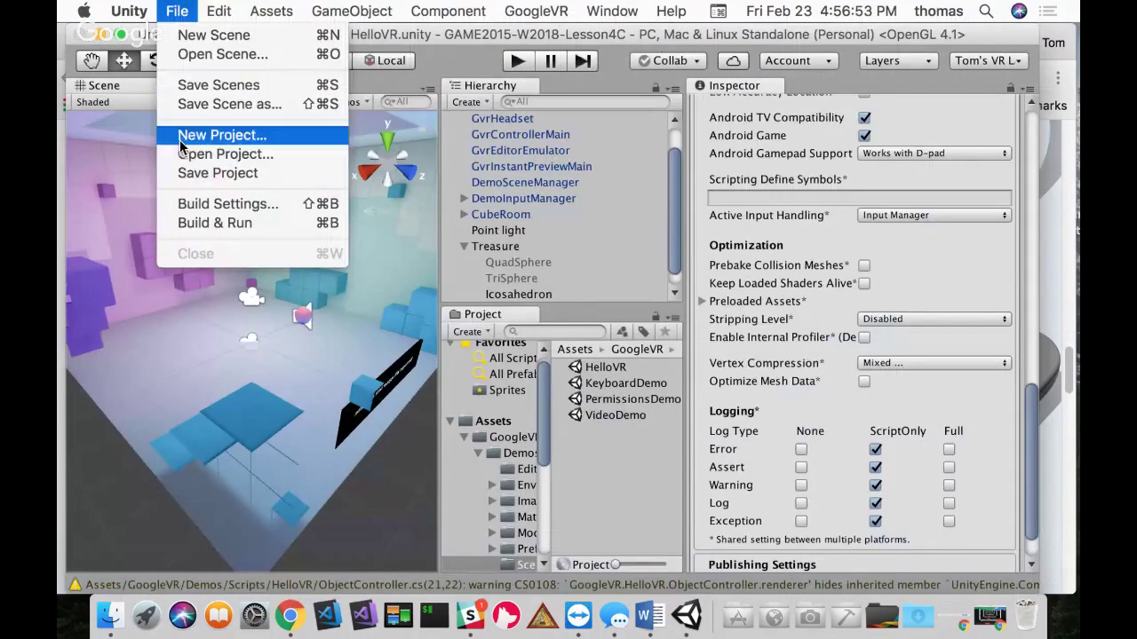
left_click(205, 224)
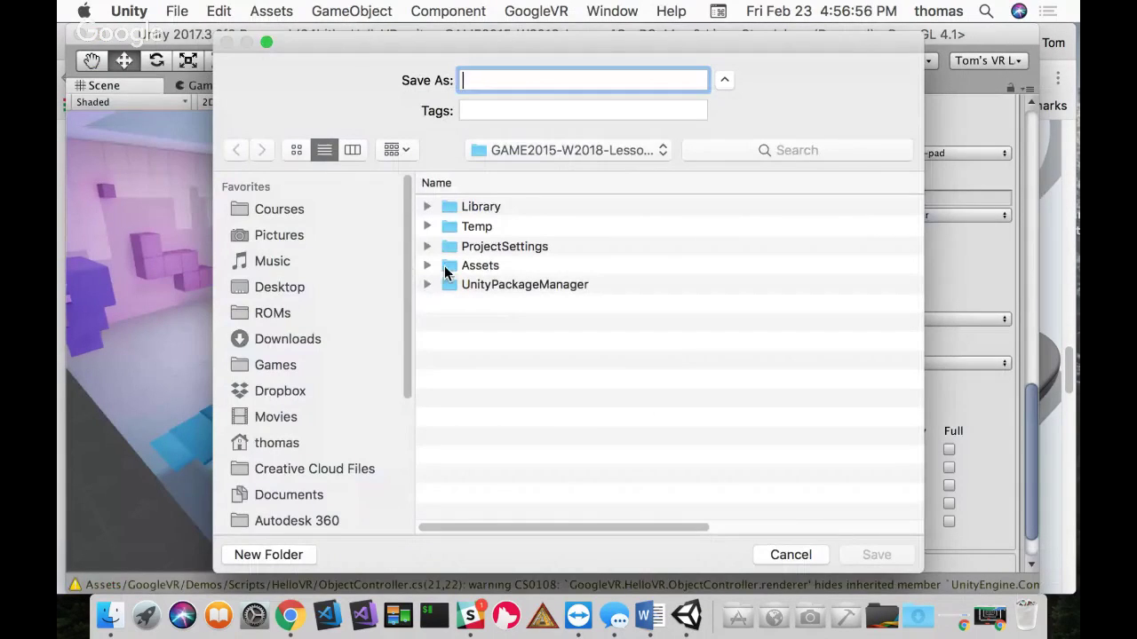
left_click(790, 554)
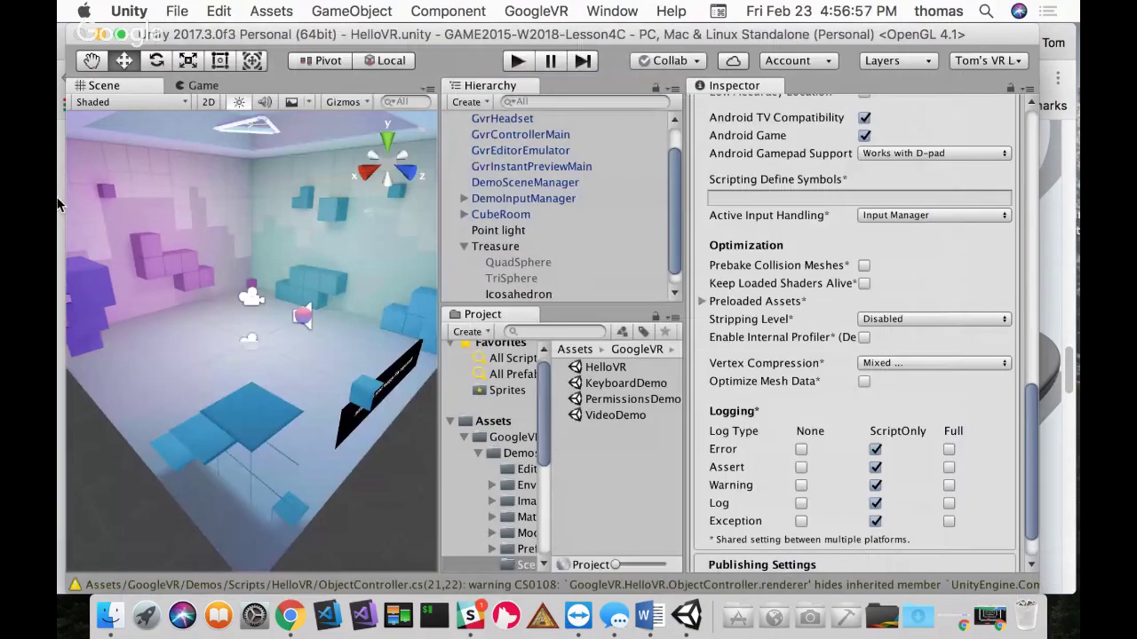
Step: Add the open HelloVR scene in Build Settings, then start Build & Run again
left_click(176, 12)
left_click(213, 201)
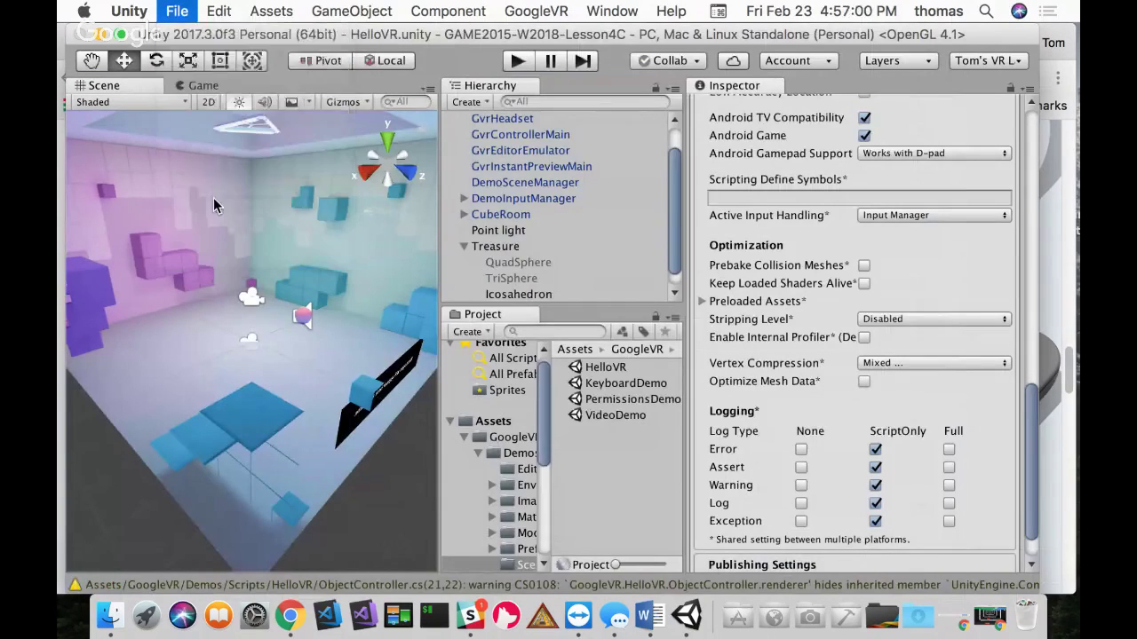
left_click(598, 239)
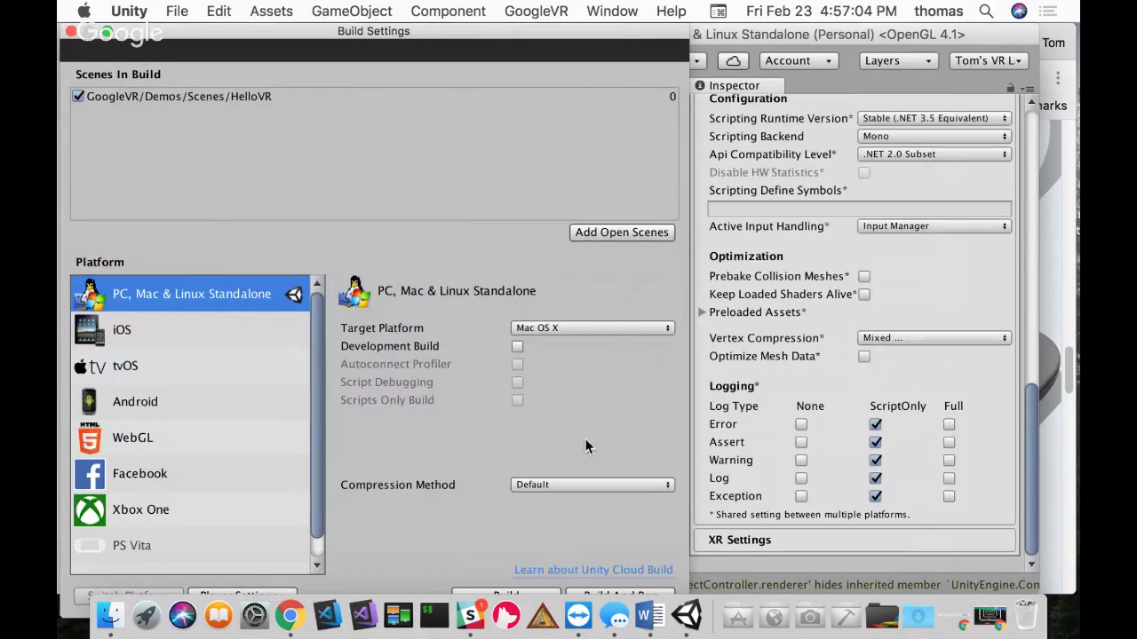
left_click_drag(363, 35, 397, 46)
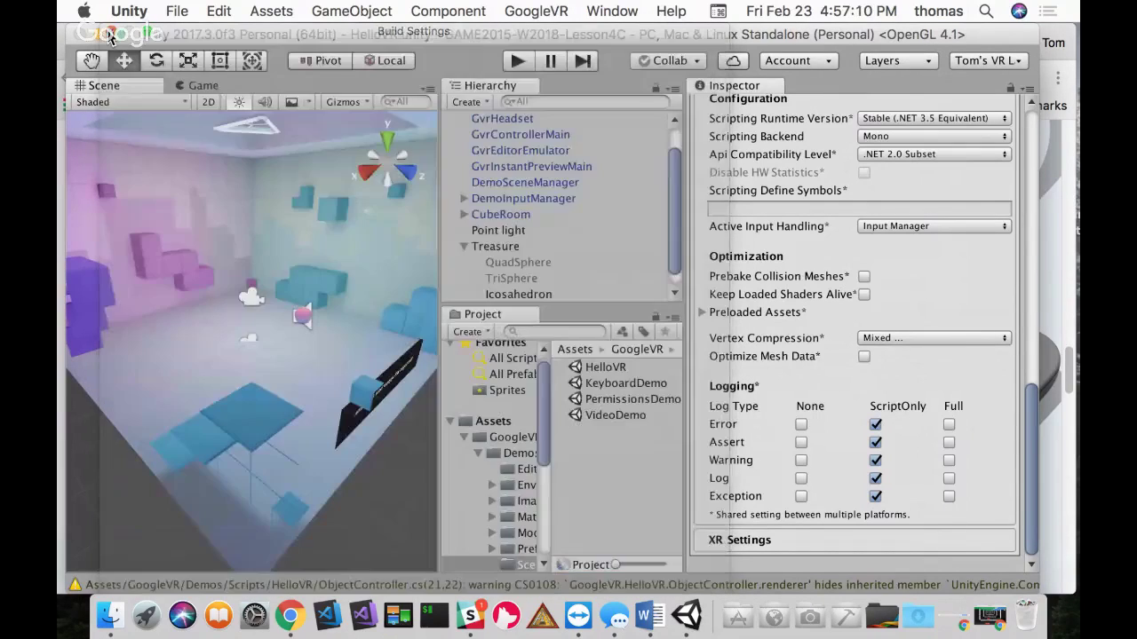
left_click(103, 33)
left_click(168, 12)
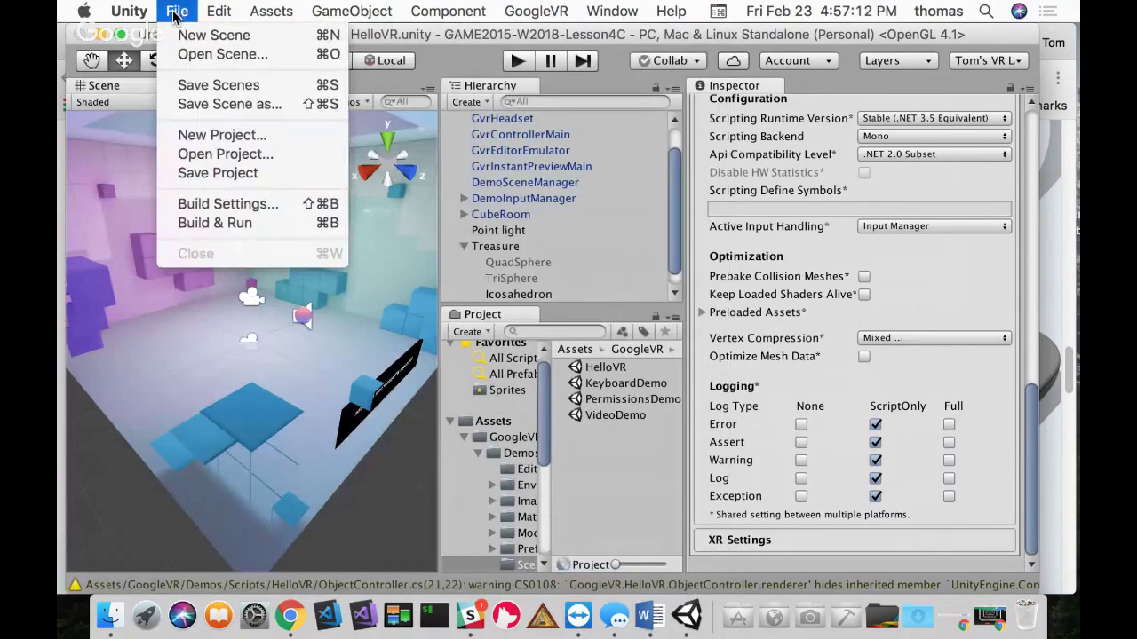
left_click(258, 233)
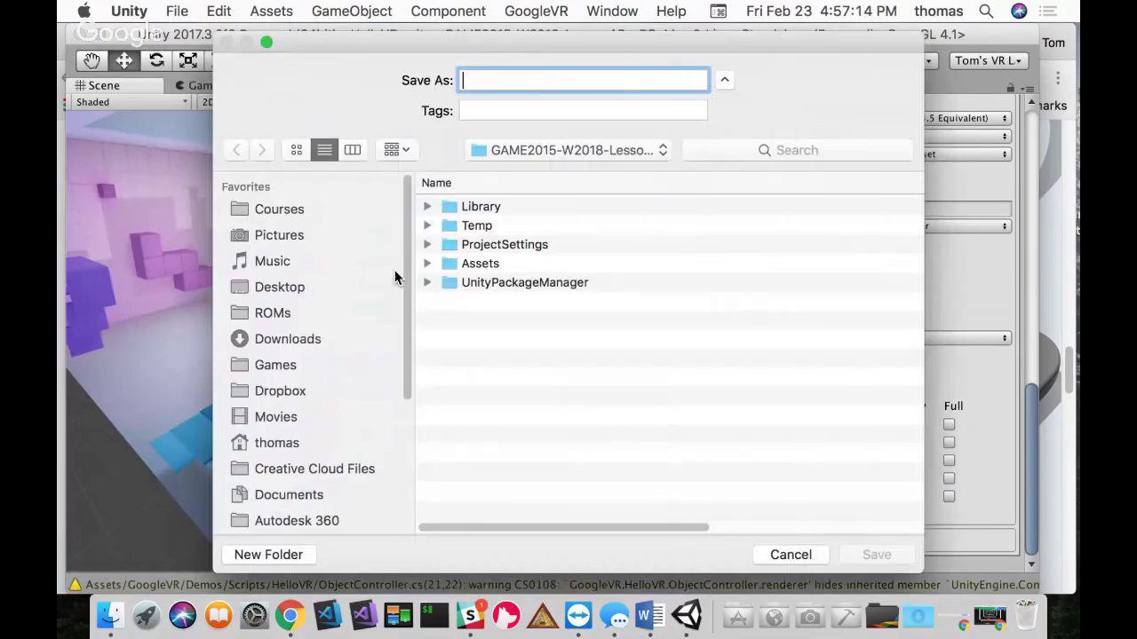
Step: Create a Builds folder, save the build there as AndroidVR, and close its configuration window
left_click(294, 554)
type("Builds")
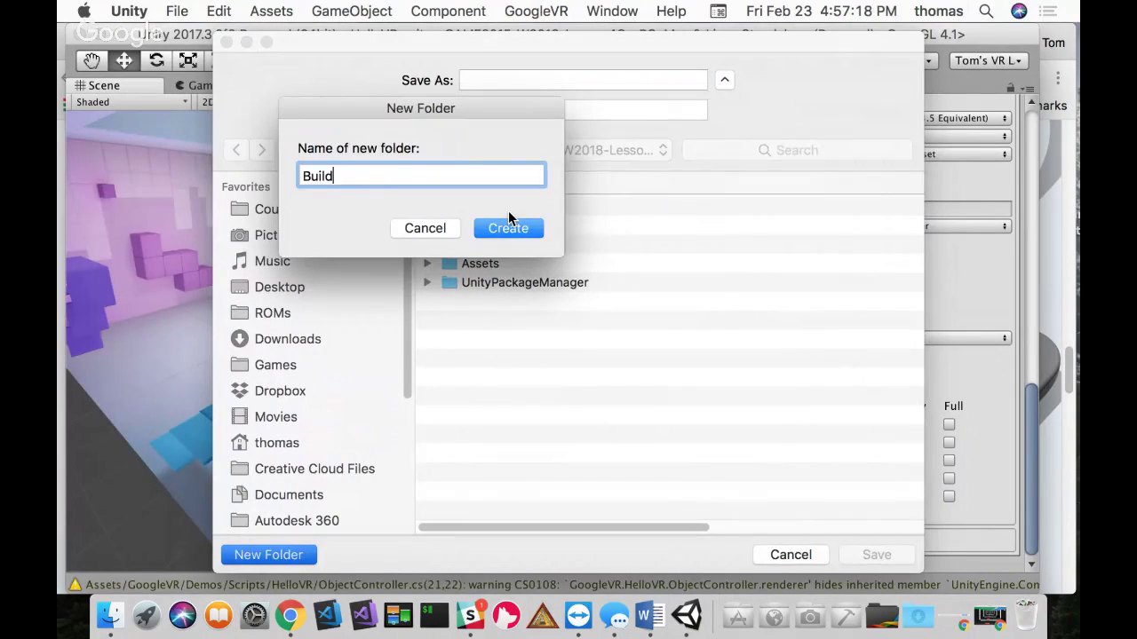
left_click(508, 229)
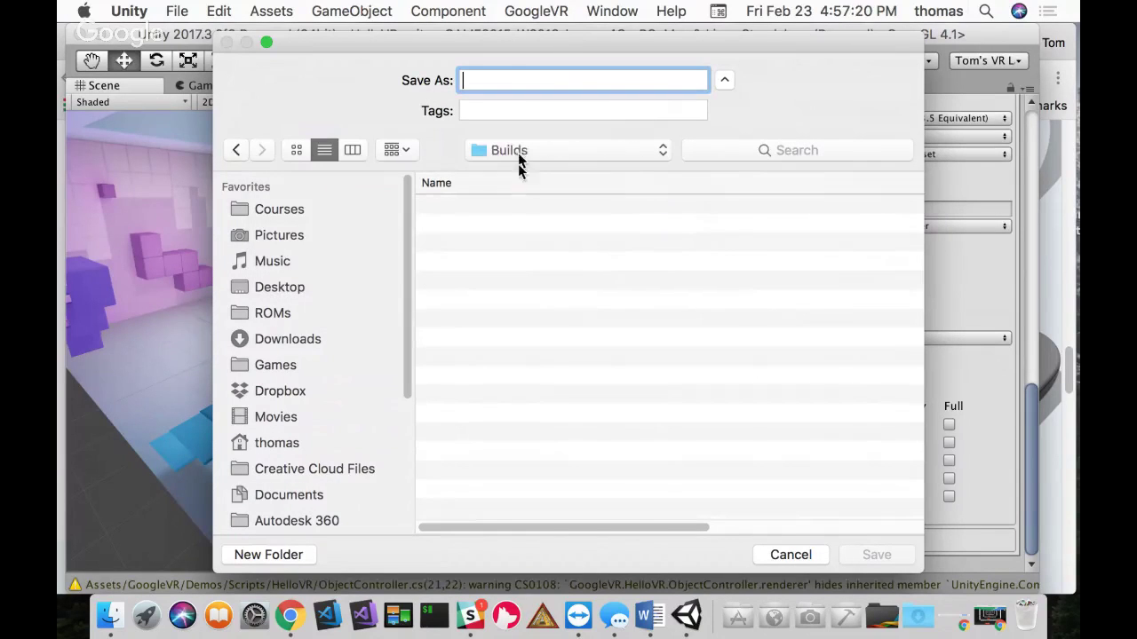
type("A")
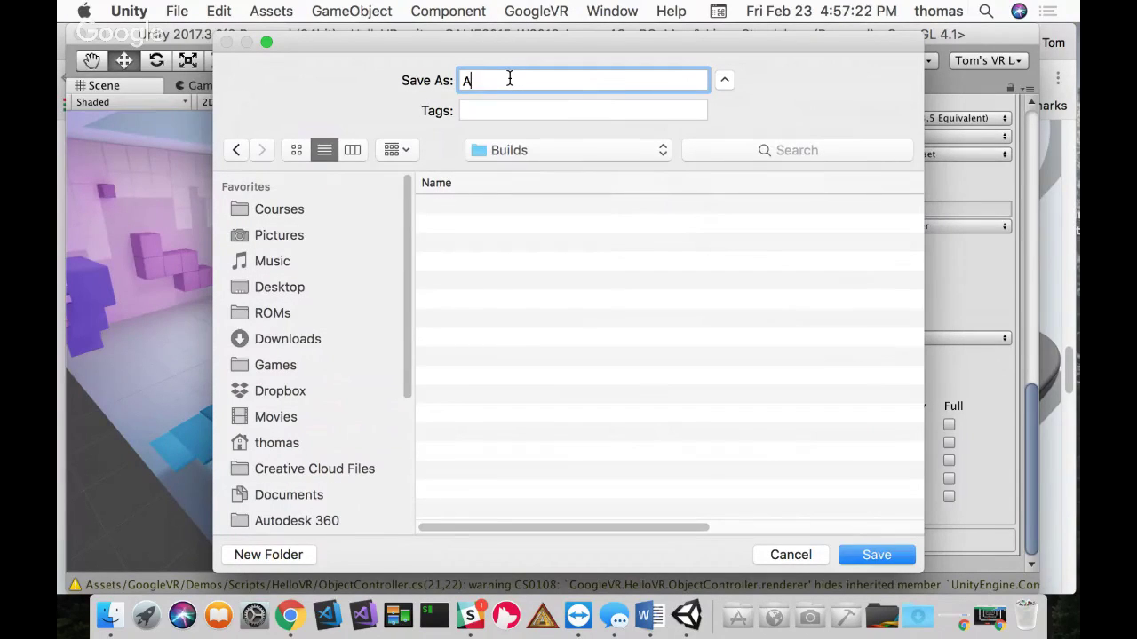
type("ndroidVR")
left_click(899, 565)
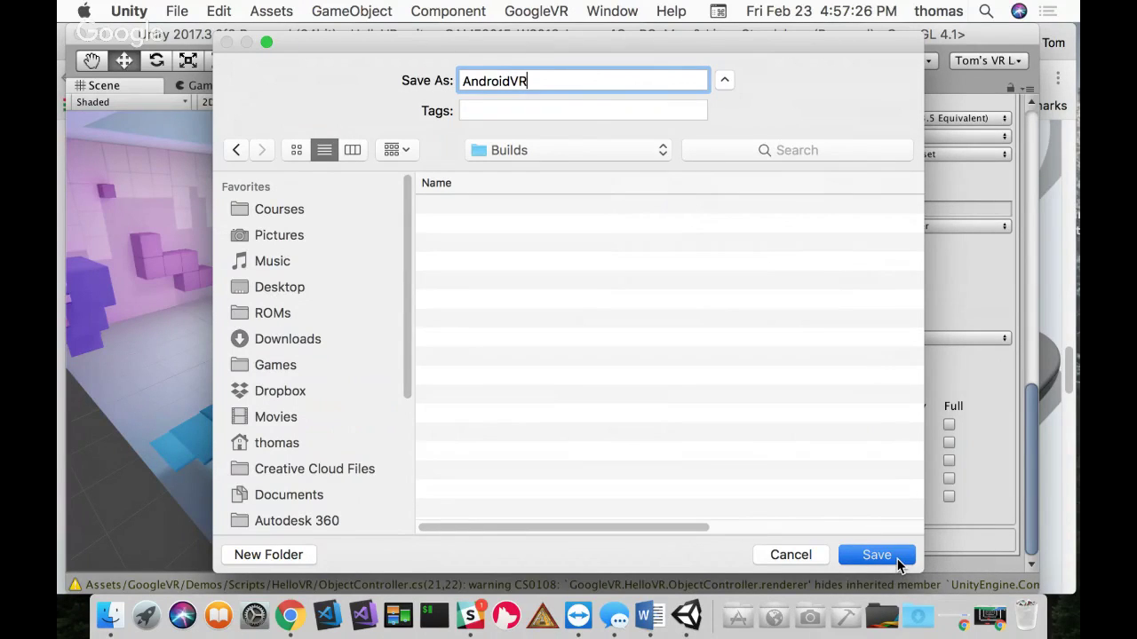
left_click(897, 560)
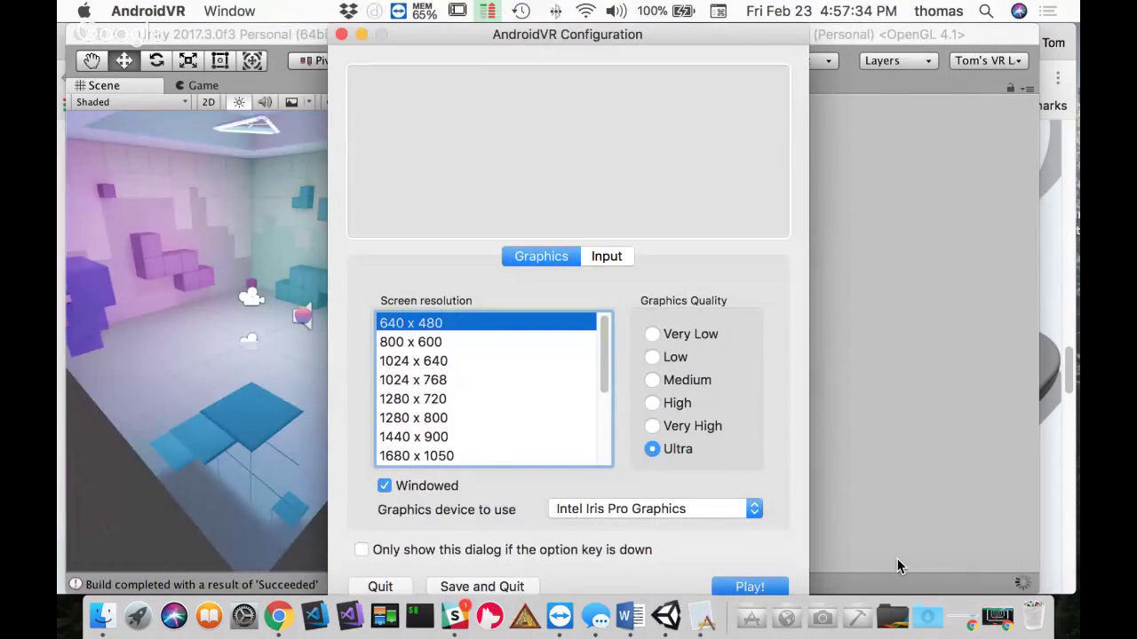
left_click(341, 36)
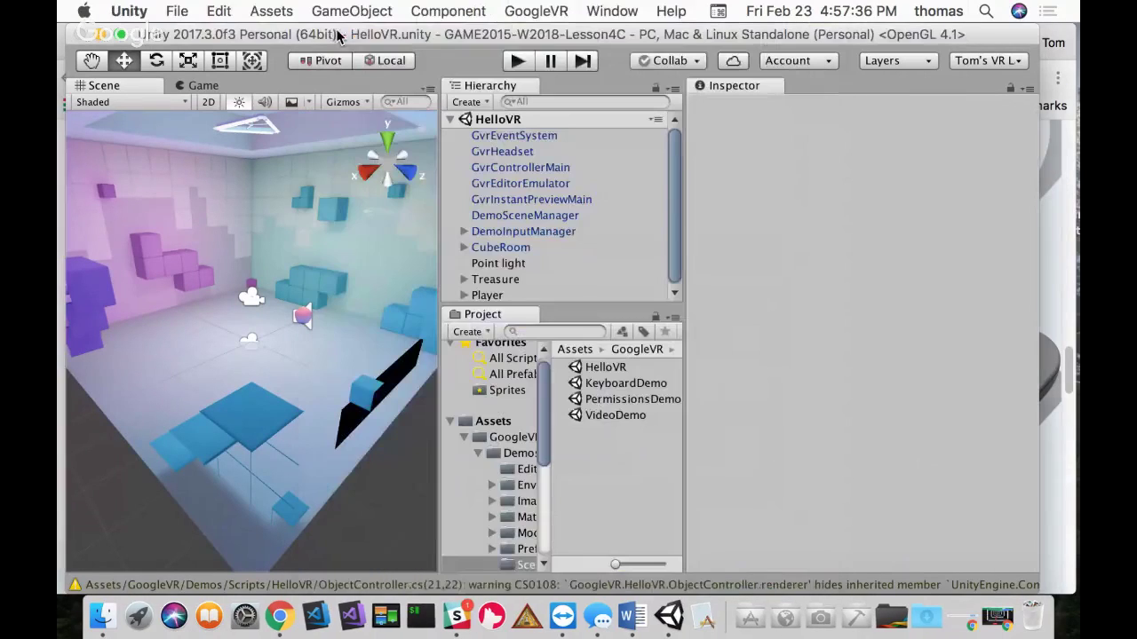
Step: Select Android in Build Settings and review its Player Settings
left_click(175, 11)
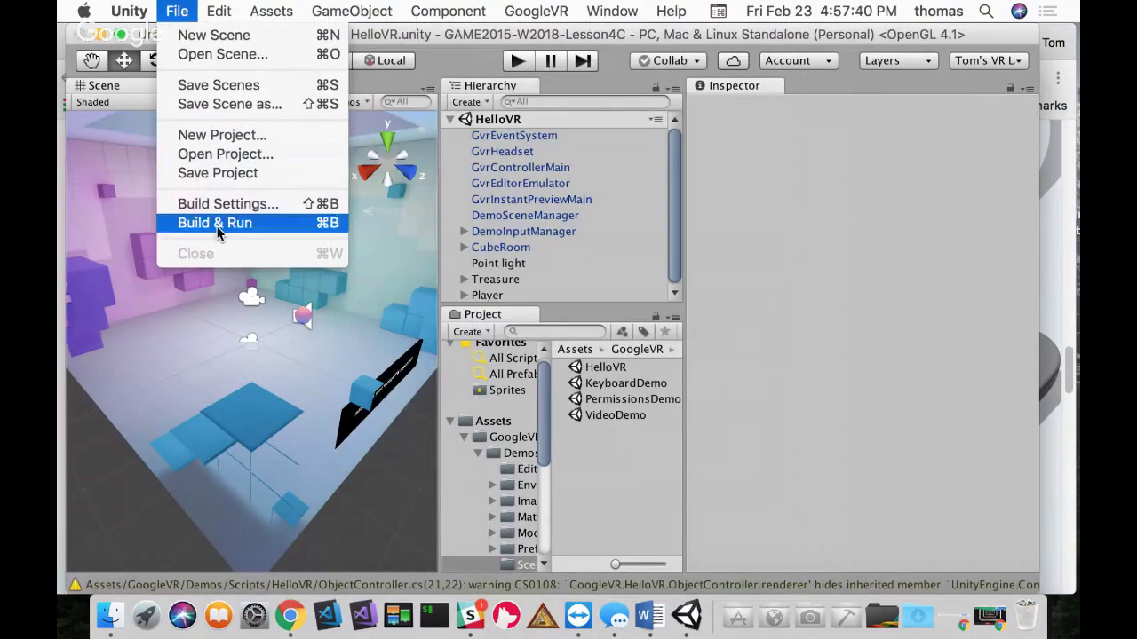
left_click(226, 204)
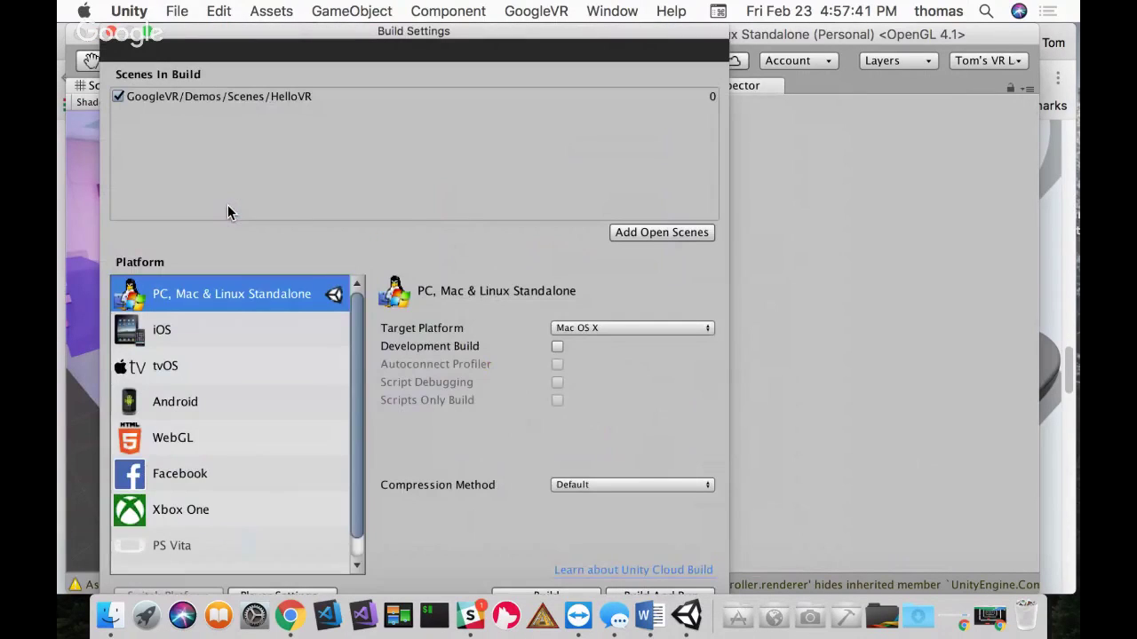
left_click(200, 404)
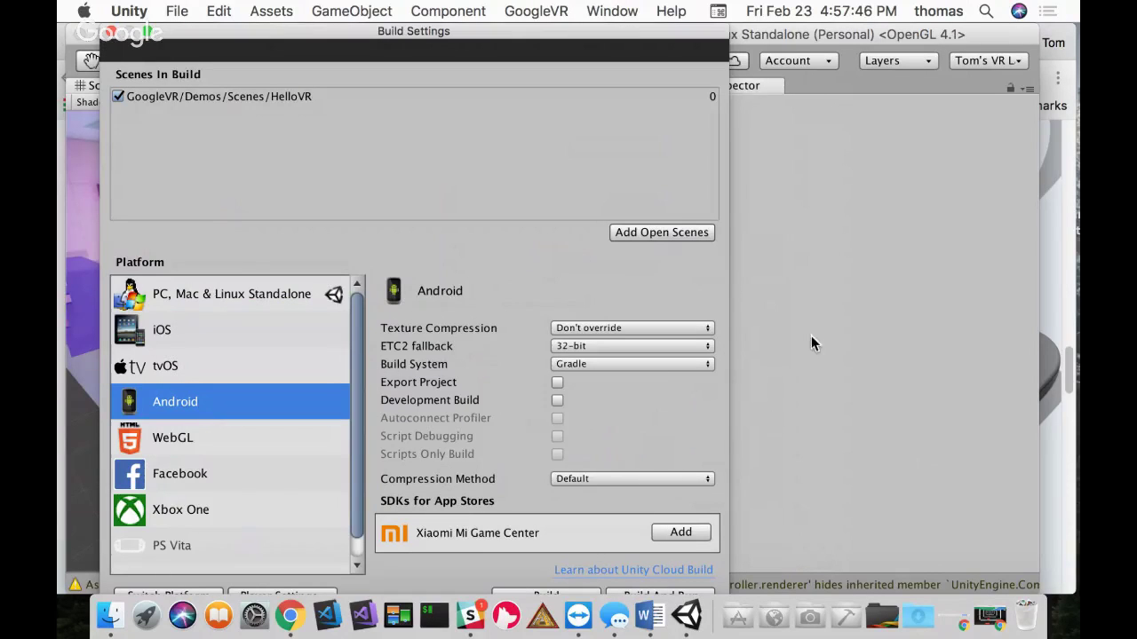
left_click(307, 596)
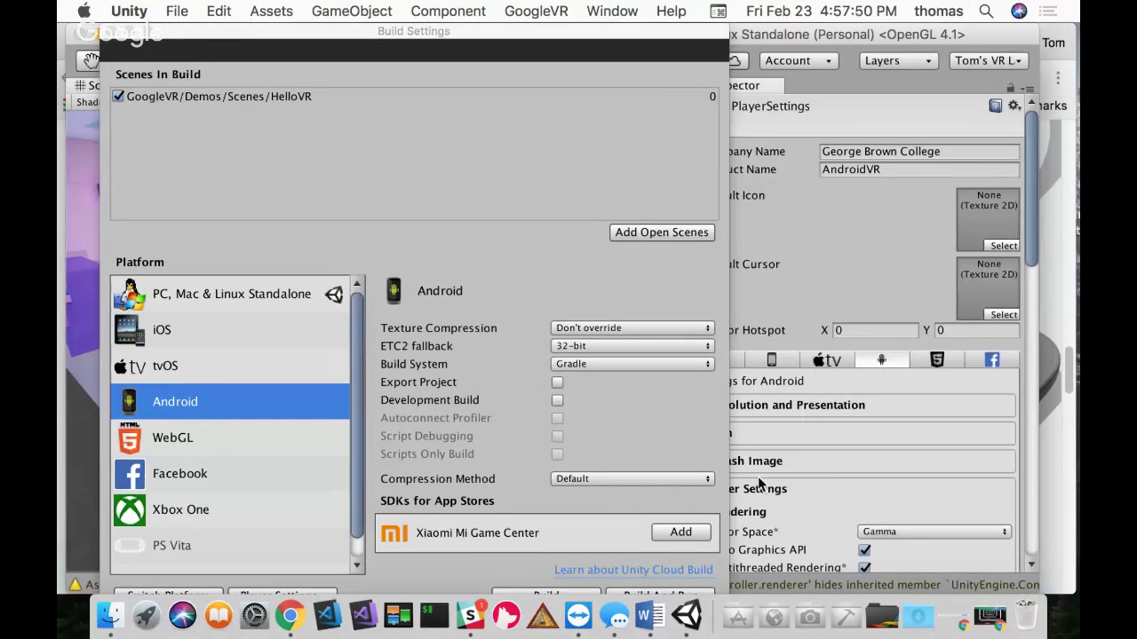
scroll(805, 441, "down", 15)
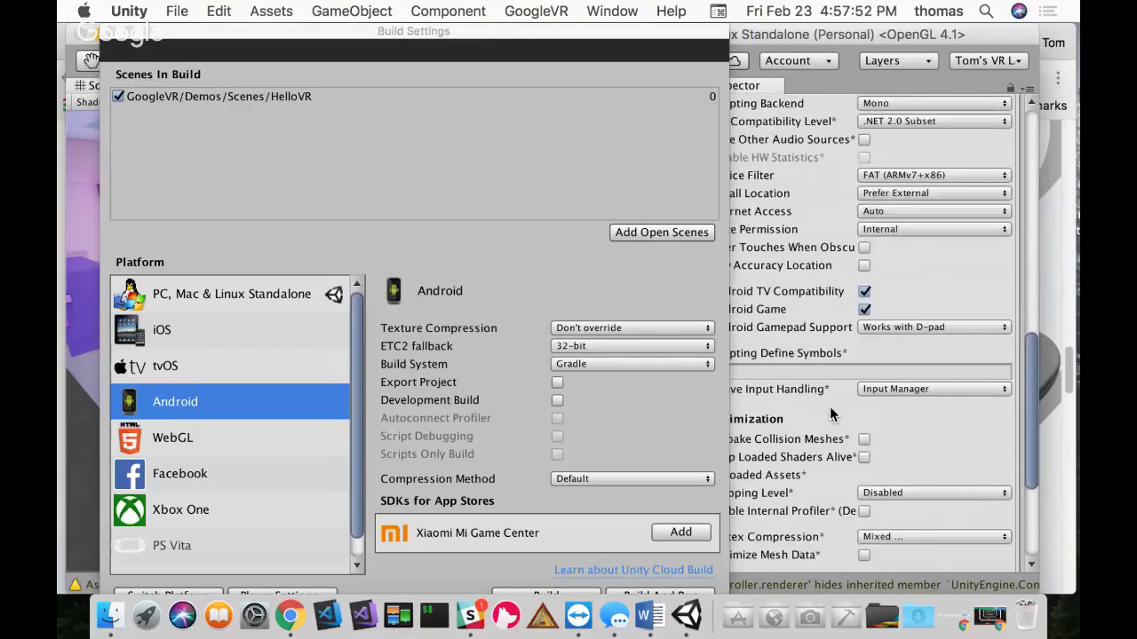
scroll(822, 410, "up", 5)
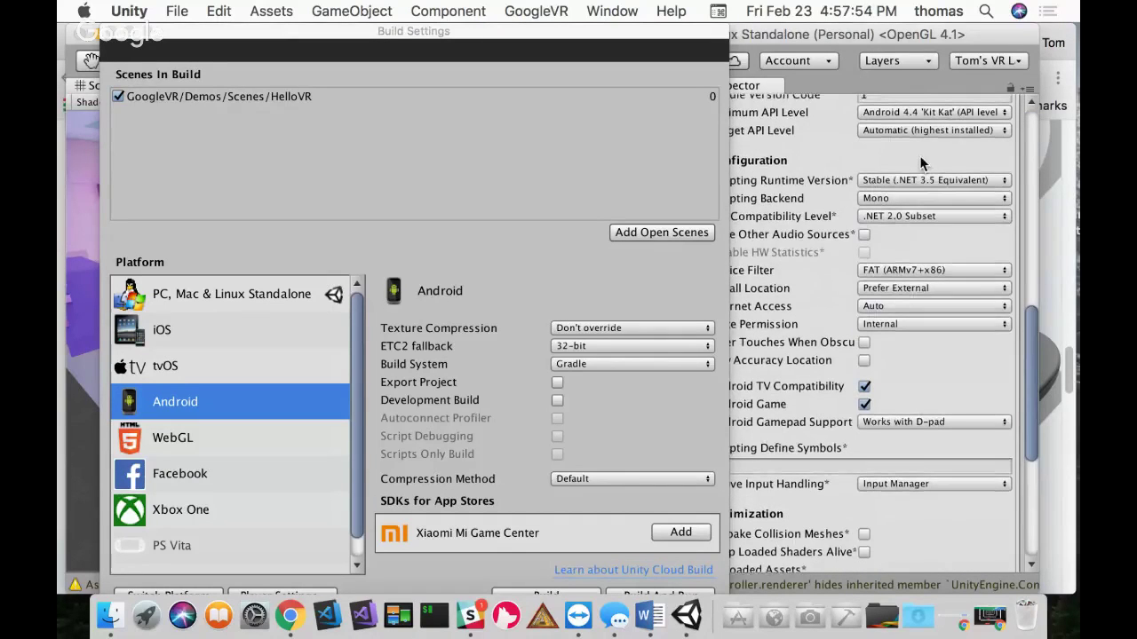
scroll(914, 184, "up", 5)
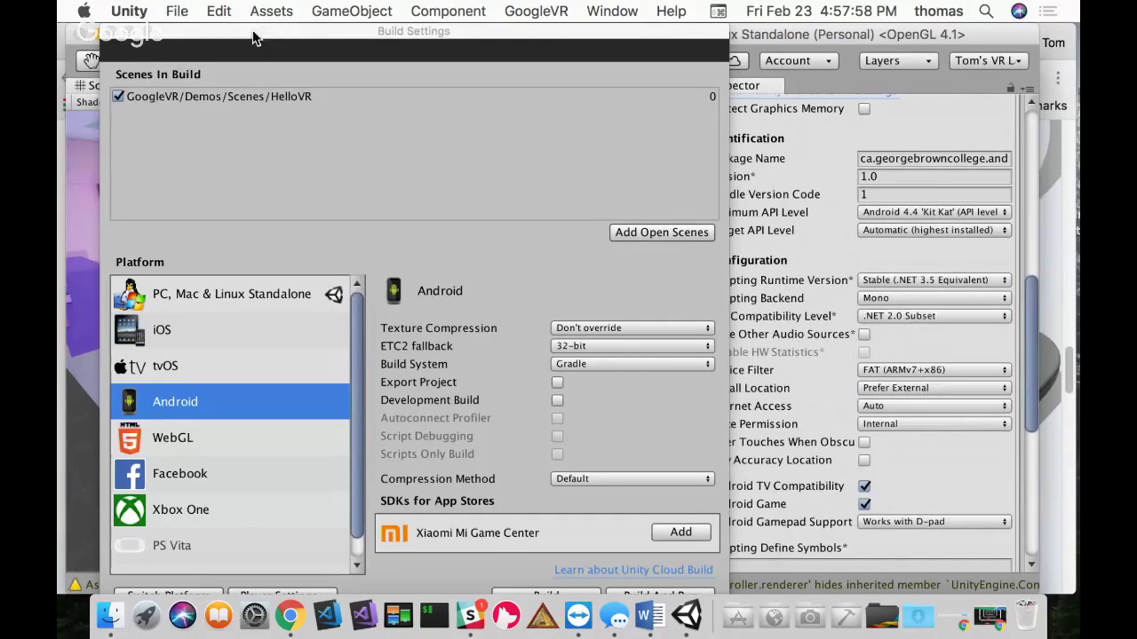
Step: Switch the build platform to Android and bring up a Finder window
left_click(190, 594)
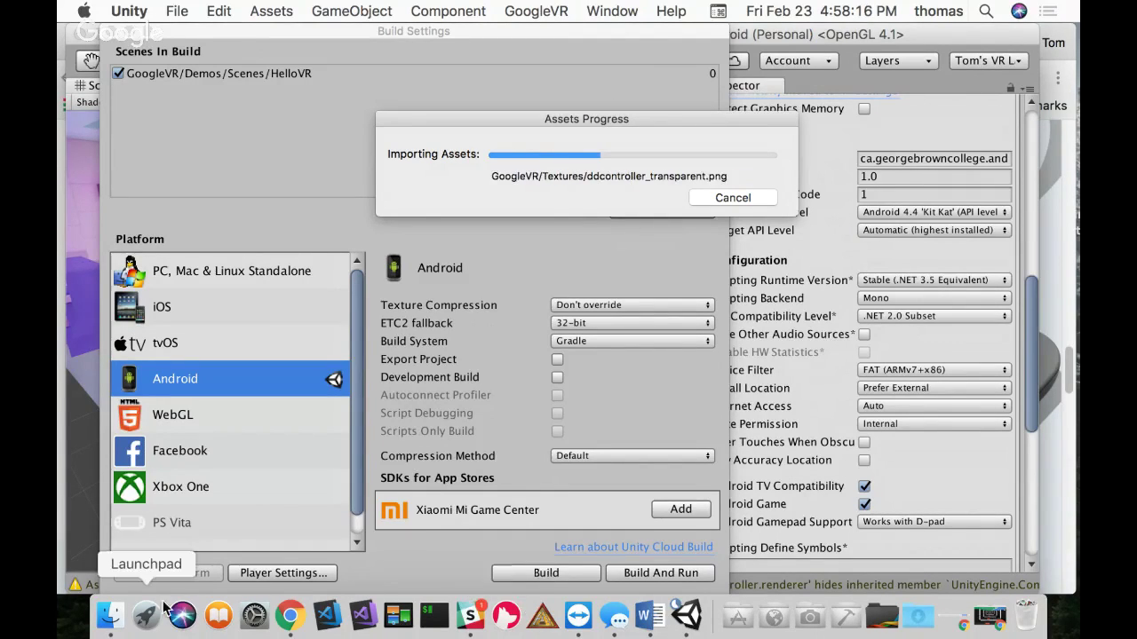
left_click(109, 617)
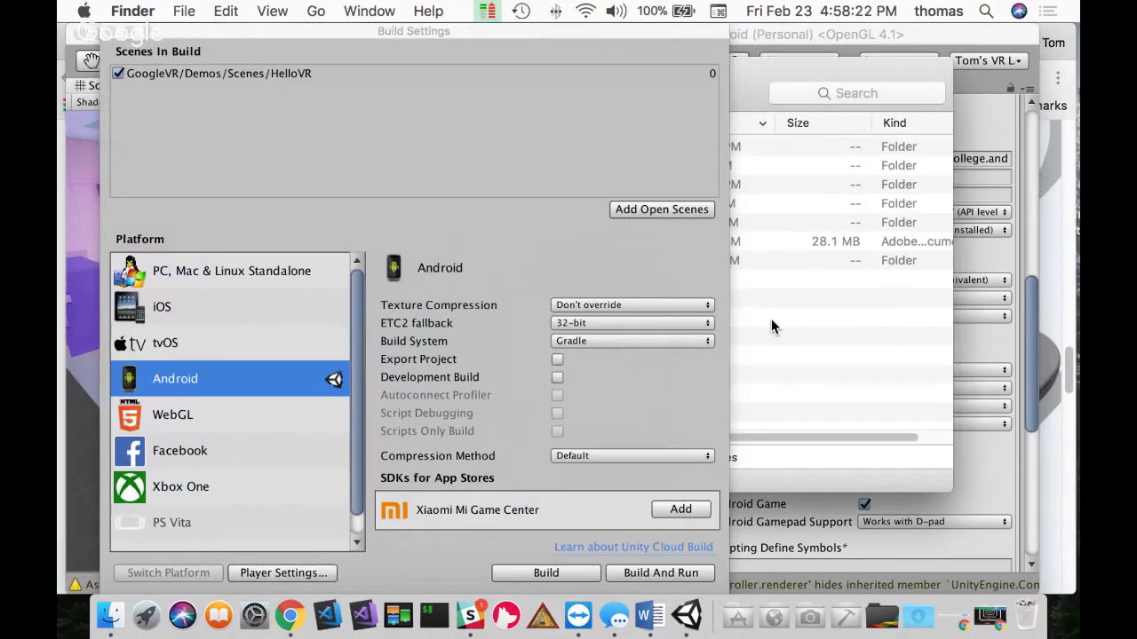
left_click_drag(790, 74, 929, 104)
Step: Navigate Finder to Desktop > Folders > Unity Projects > GAME2015-W2018-Lesson4C > Builds
left_click_drag(626, 36, 231, 55)
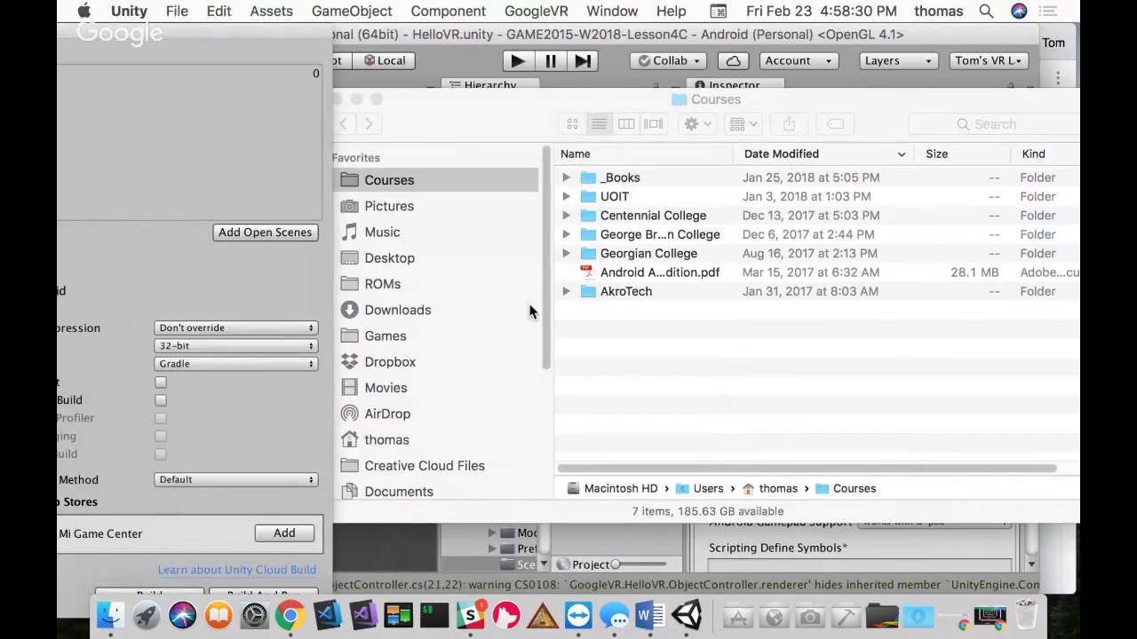
left_click(548, 272)
mouse_move(548, 273)
left_mouse_down()
mouse_move(558, 408)
mouse_move(563, 282)
left_mouse_up()
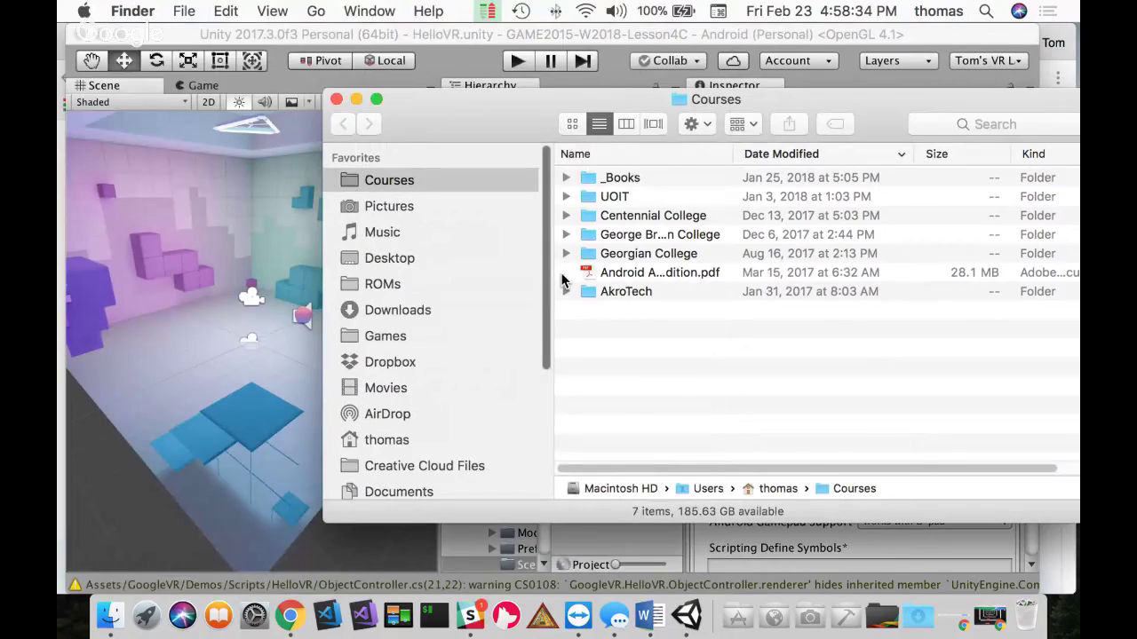
left_click(382, 258)
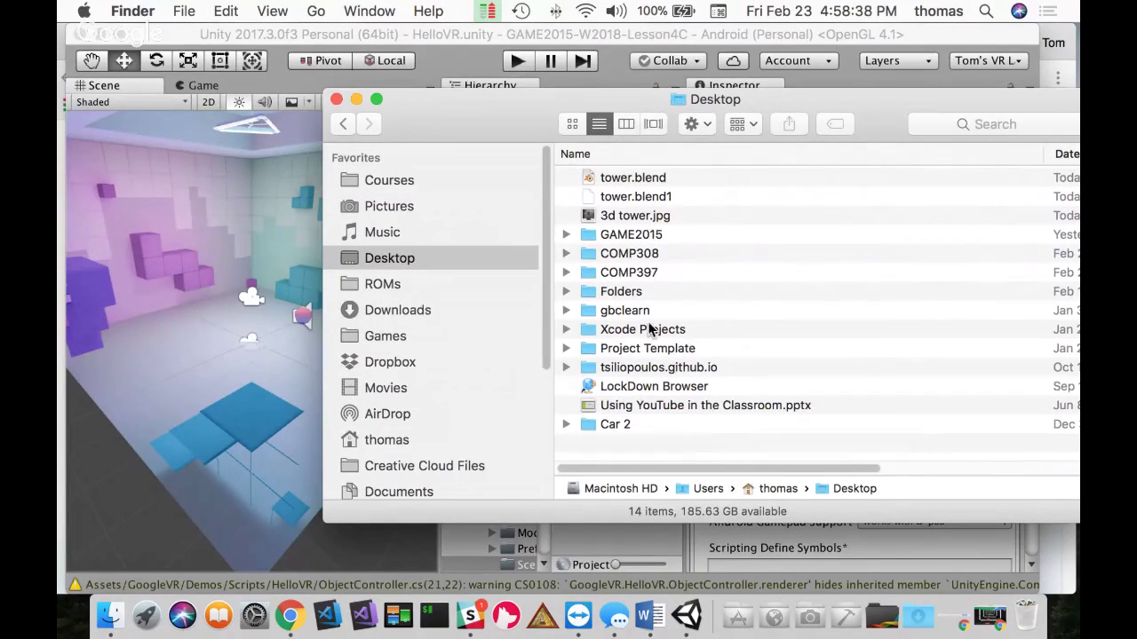
double_click(631, 292)
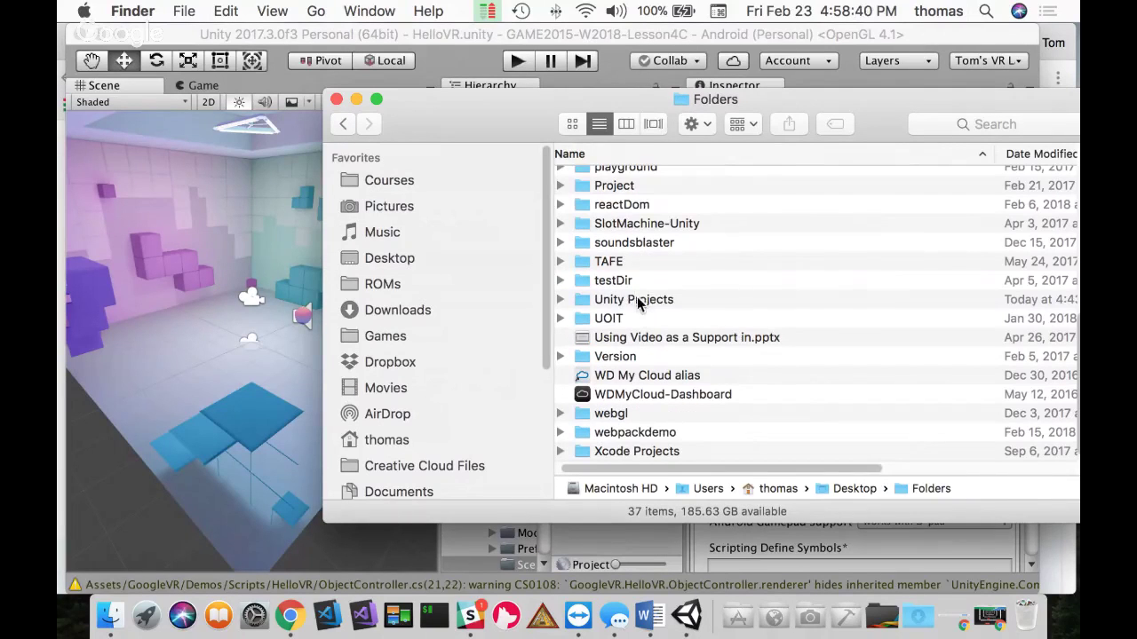
double_click(636, 299)
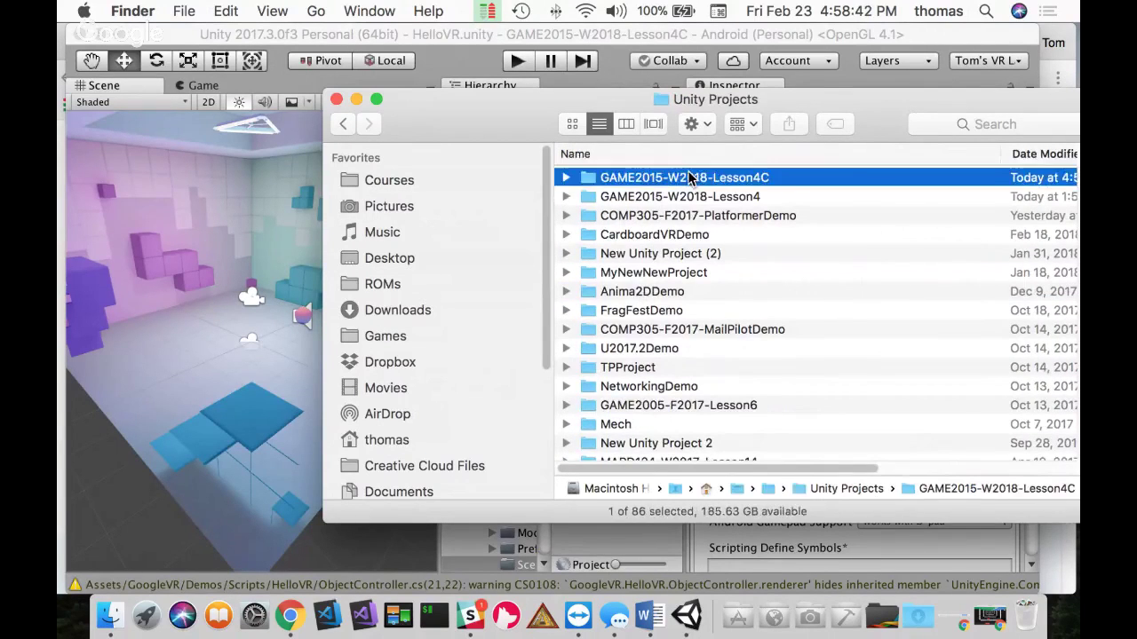
double_click(693, 181)
double_click(615, 197)
Step: Move the AndroidVR build to the Trash and close the Finder window
left_click(612, 178)
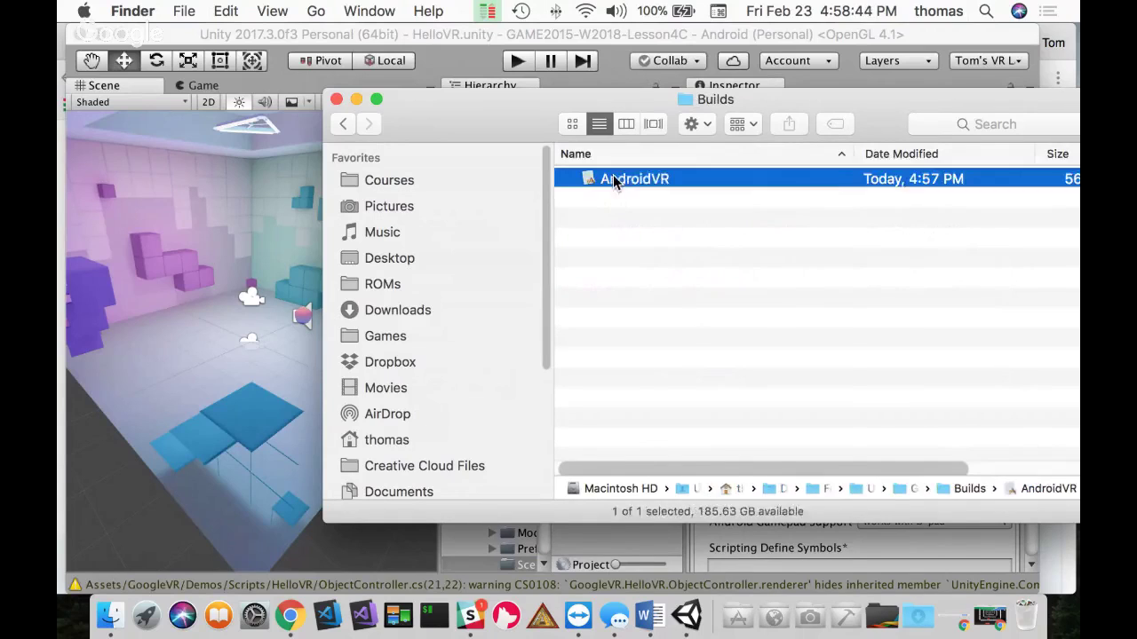
right_click(612, 178)
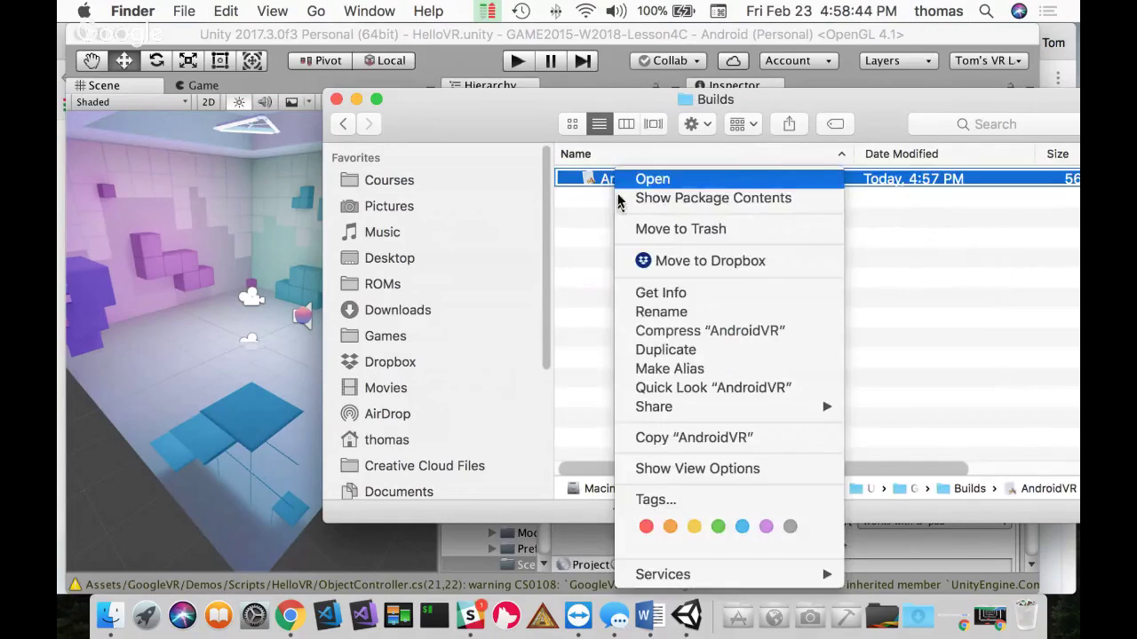
left_click(666, 230)
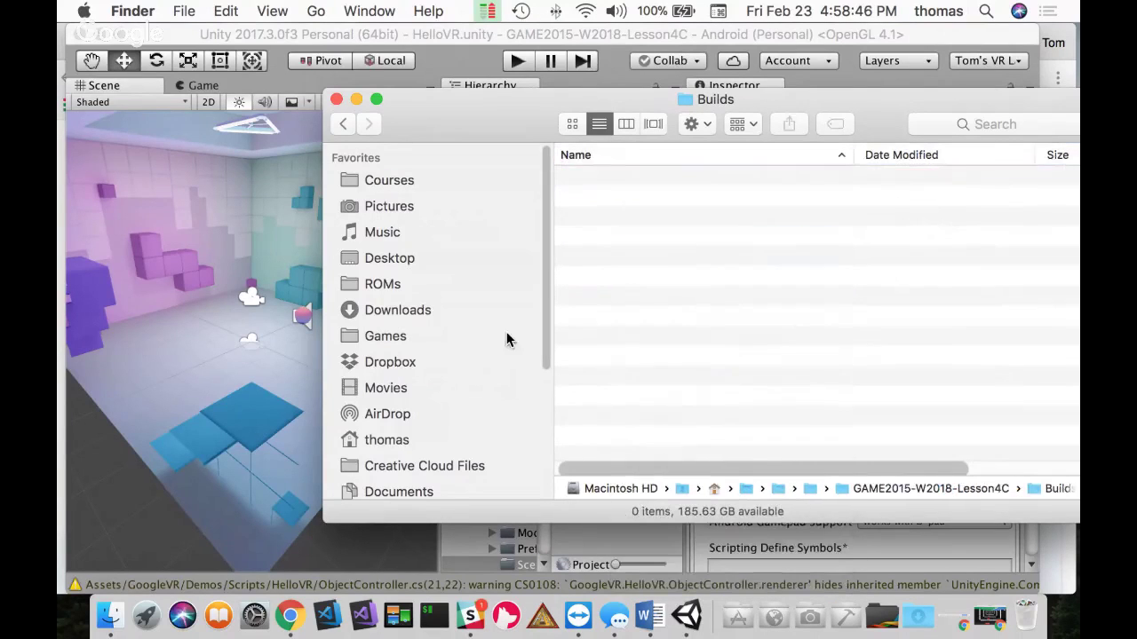
left_click(336, 98)
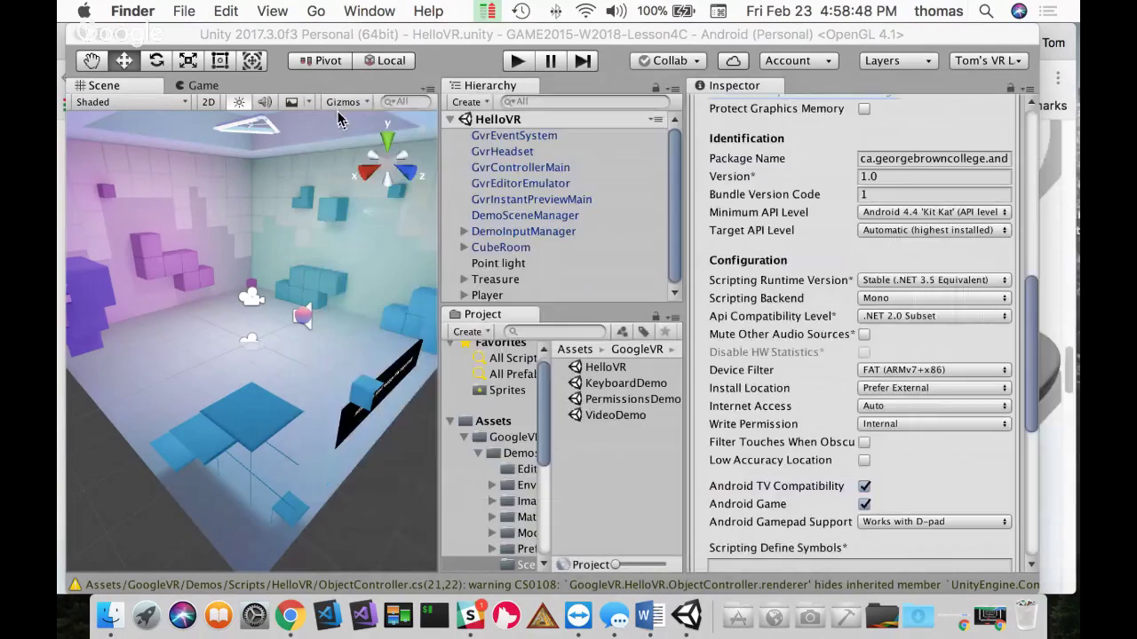
Step: Return to Unity and bring the Build Settings window back into full view
left_click(59, 313)
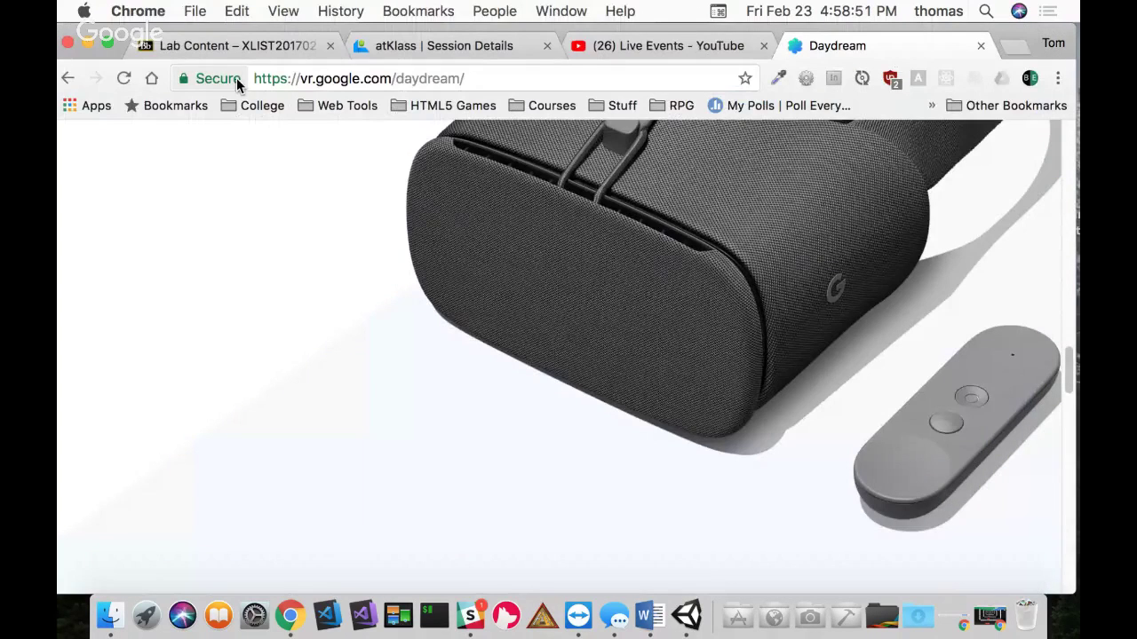
left_click(687, 616)
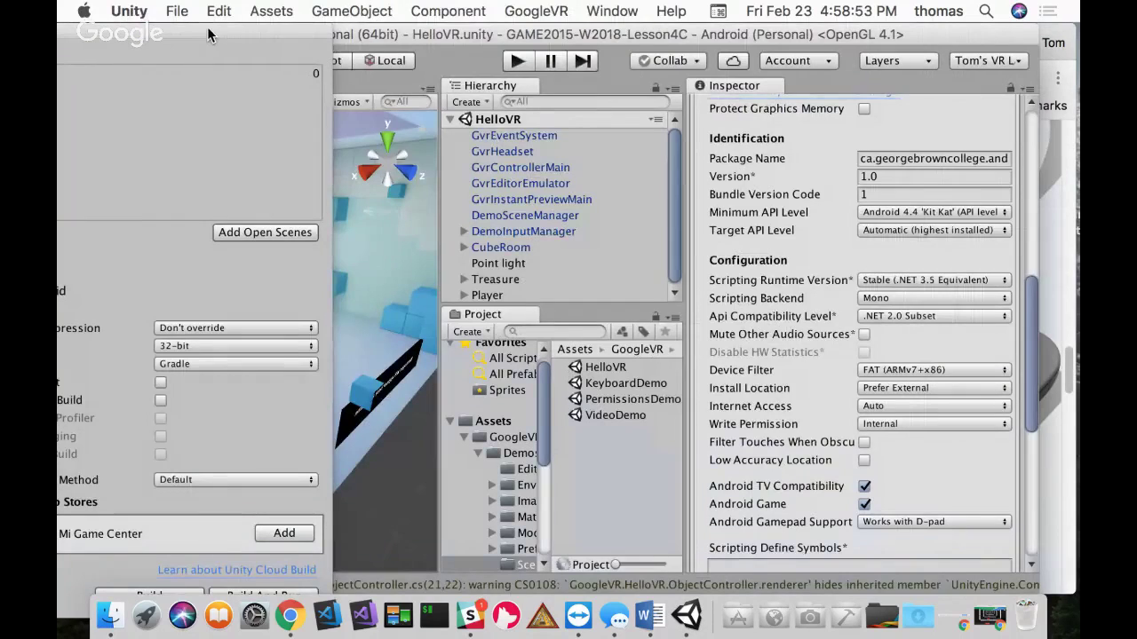
left_click_drag(208, 34, 572, 35)
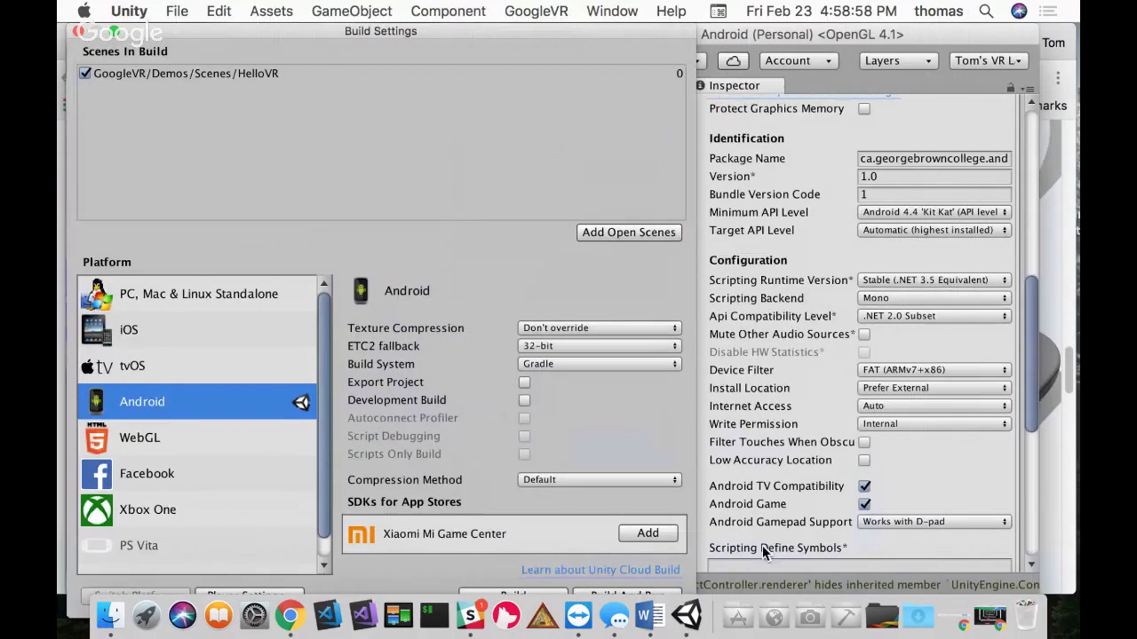
Step: Turn on 'Automatically hide and show the Dock' in System Preferences and close it
left_click(254, 615)
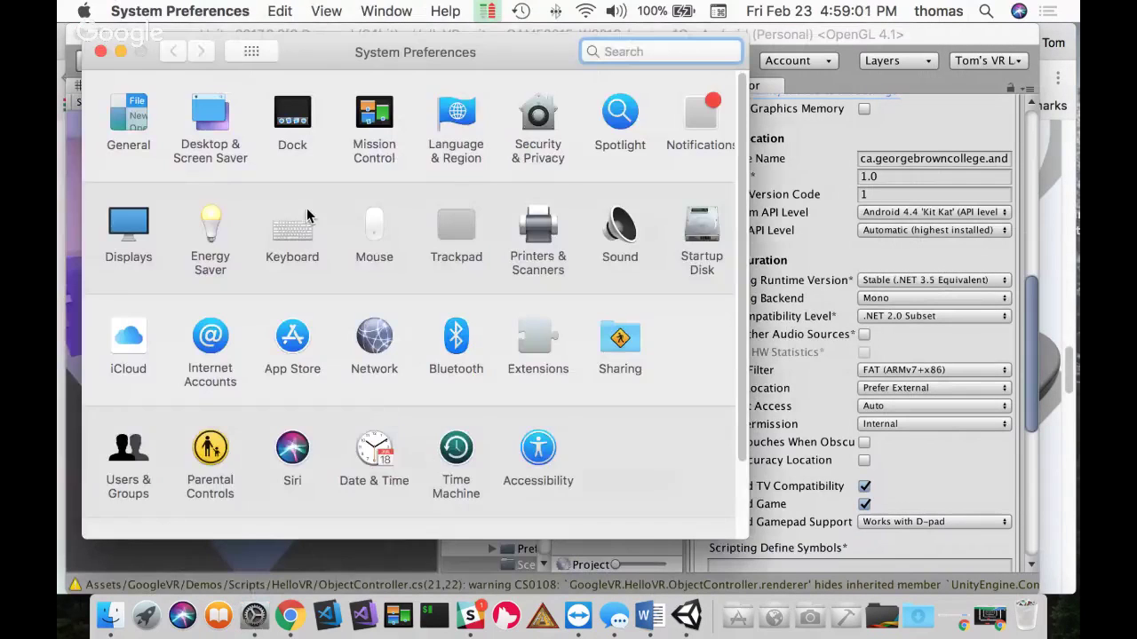
left_click(209, 117)
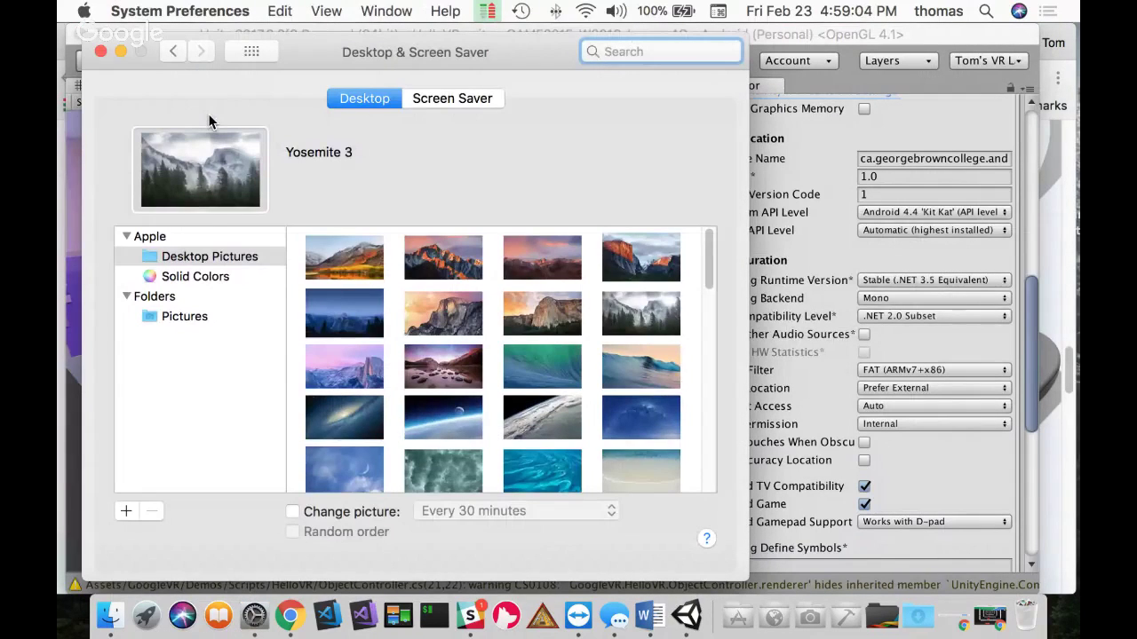
left_click(172, 52)
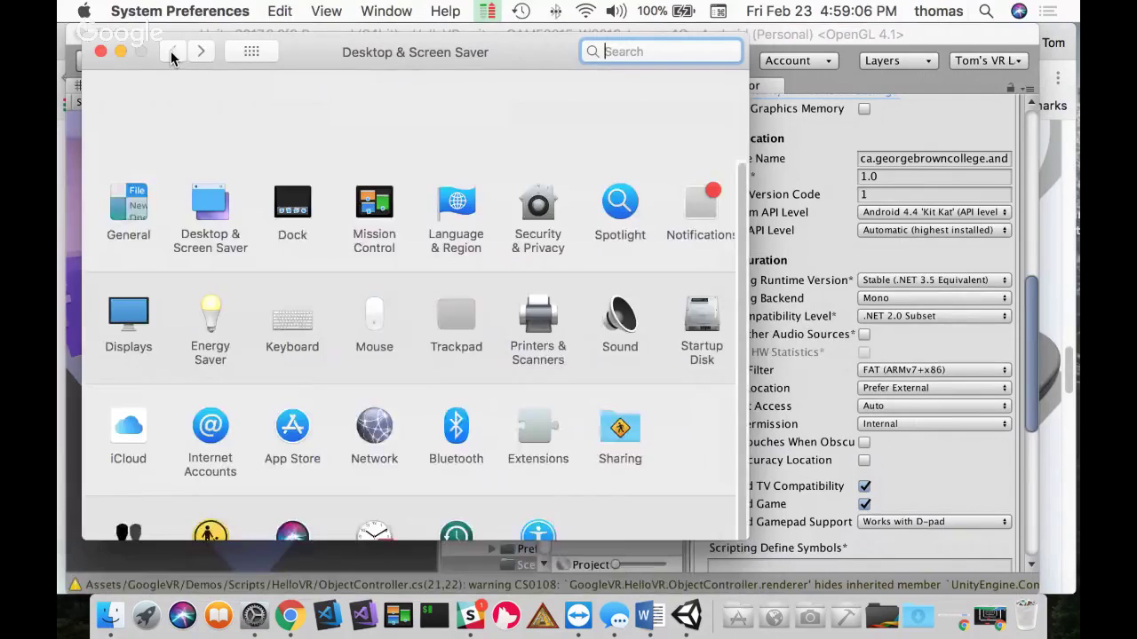
left_click(292, 187)
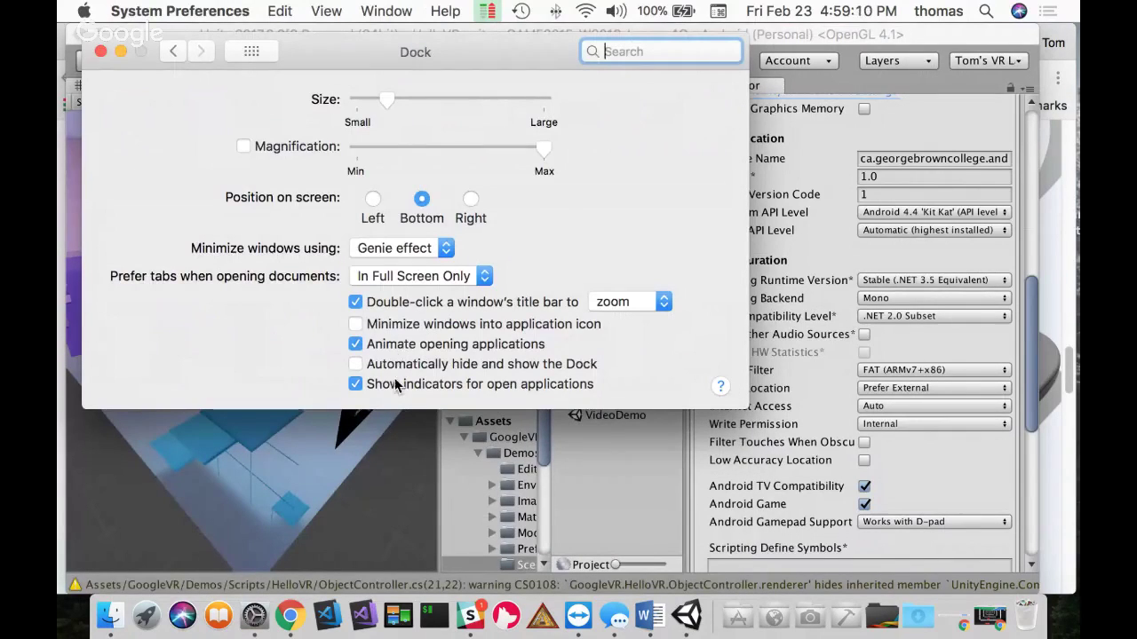
left_click(365, 363)
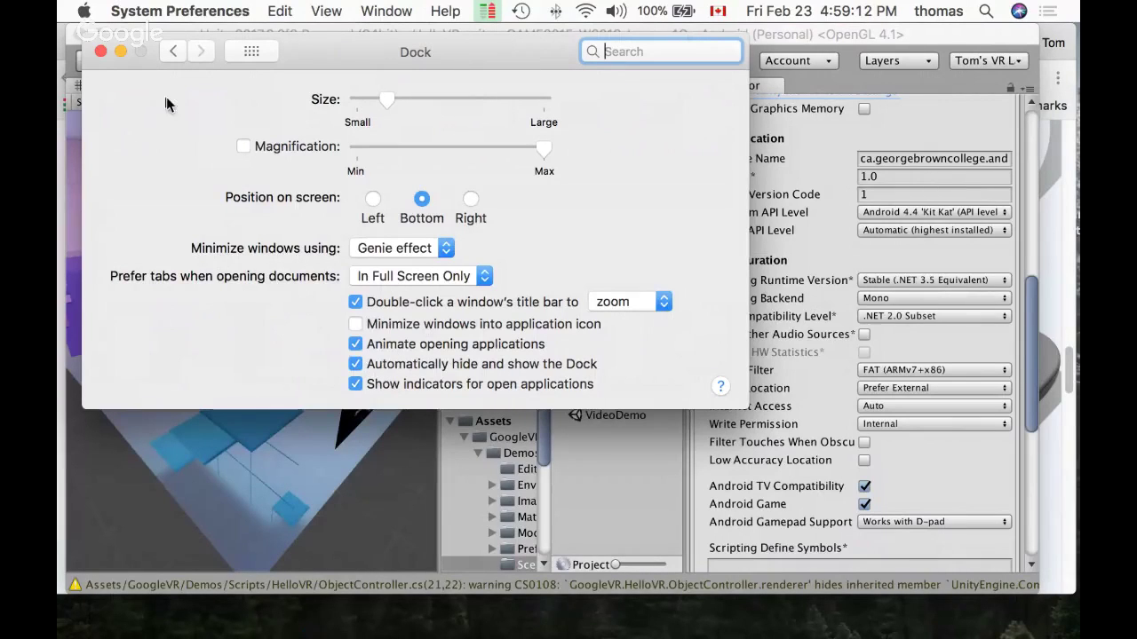
left_click(100, 51)
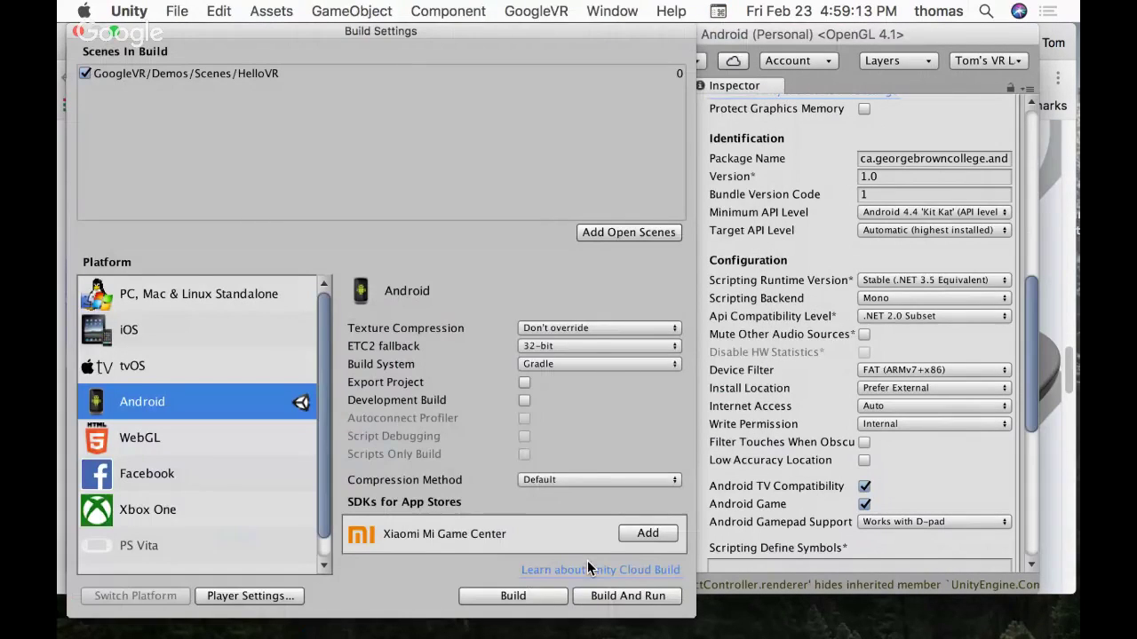
Step: Build and run for Android, saving the build as AndroidVR in the Builds folder
left_click(628, 596)
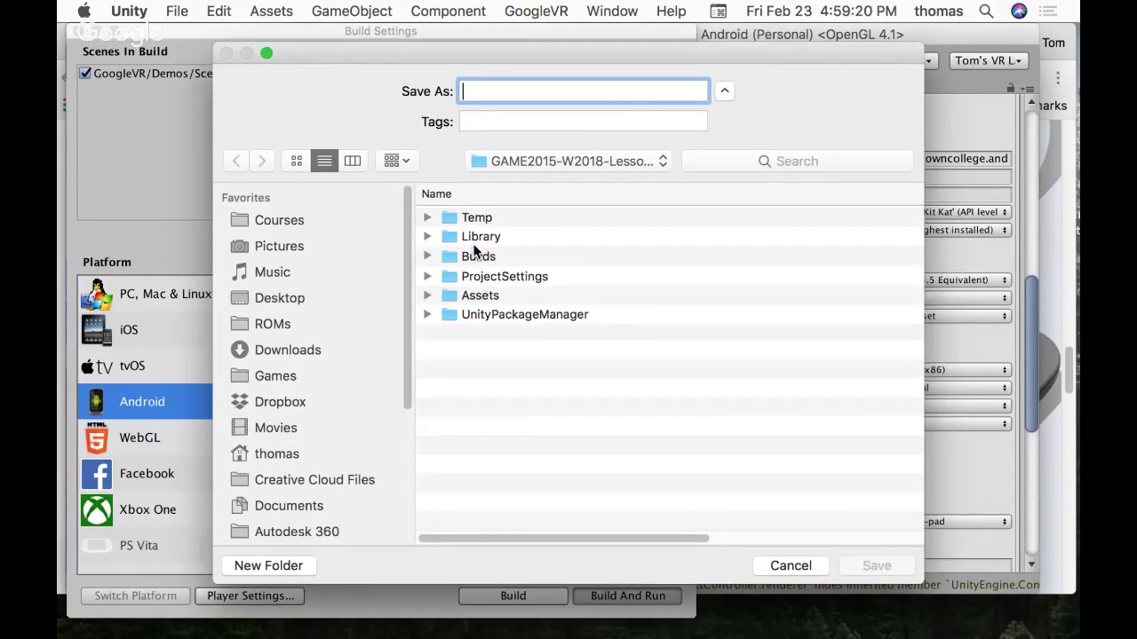
left_click(472, 238)
double_click(476, 256)
left_click(486, 87)
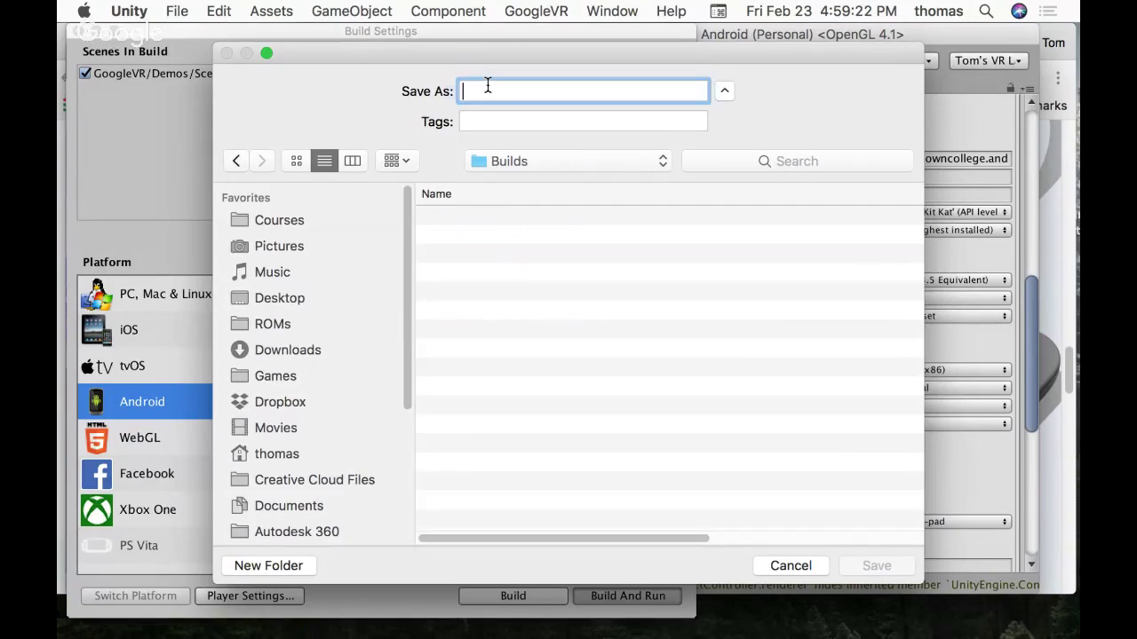
type("Androi")
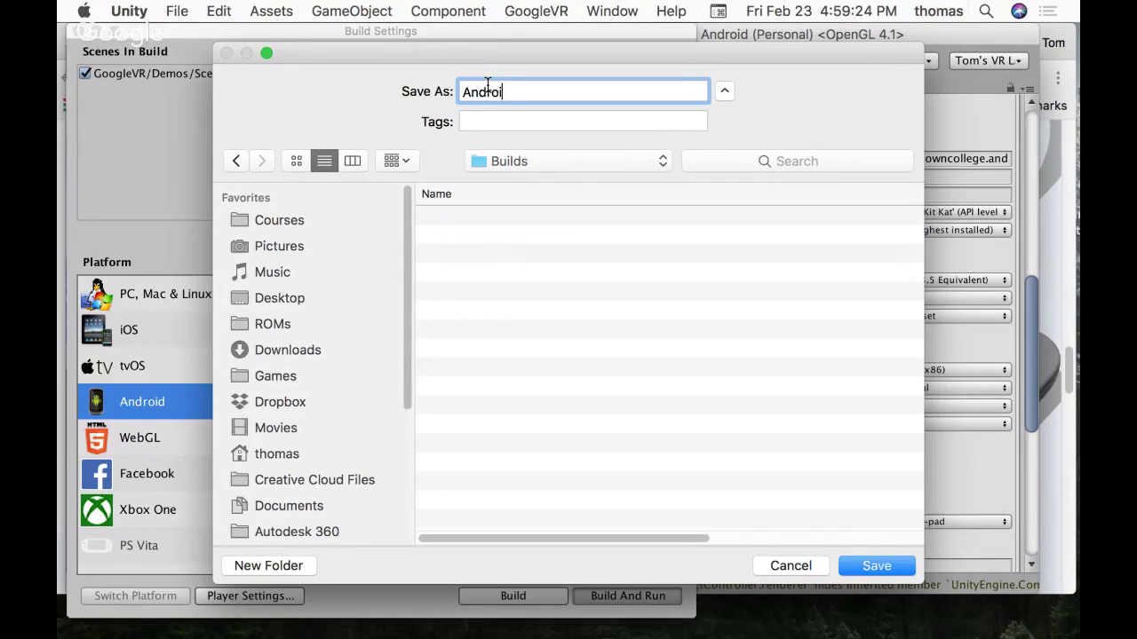
type("dVR")
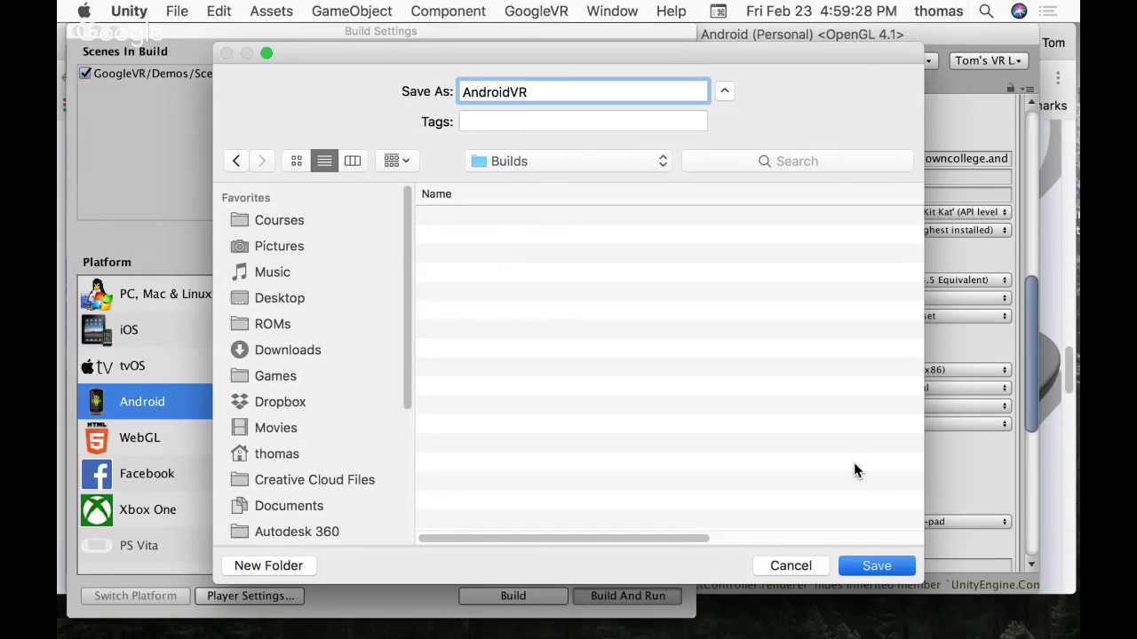
key("Return")
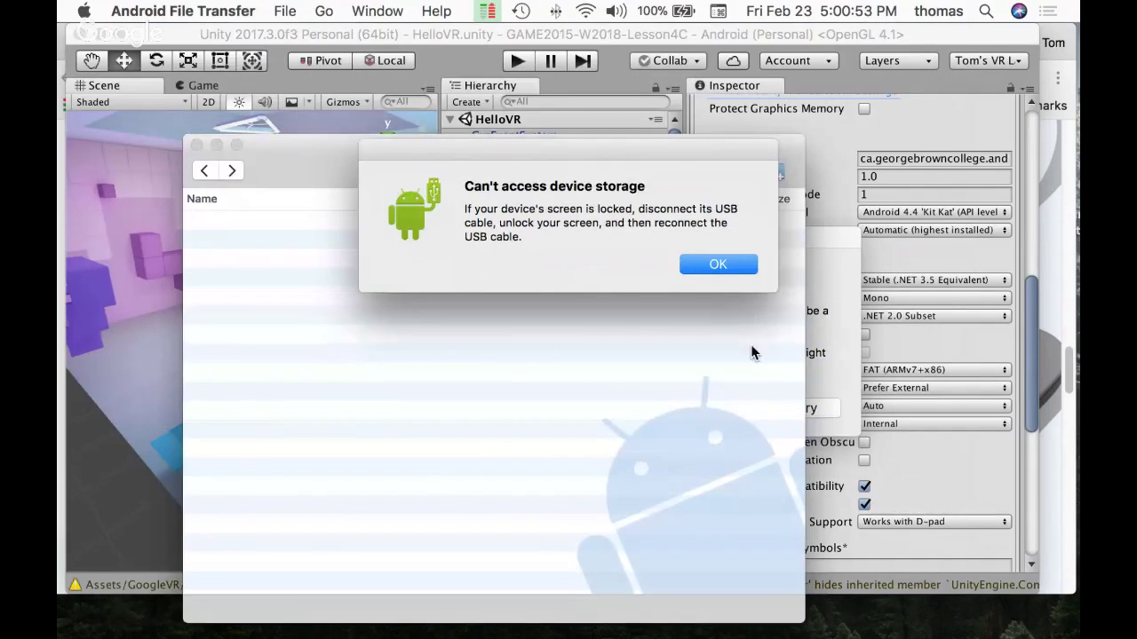
Step: Dismiss the 'Can't access device storage' alert and close Android File Transfer
left_click(713, 263)
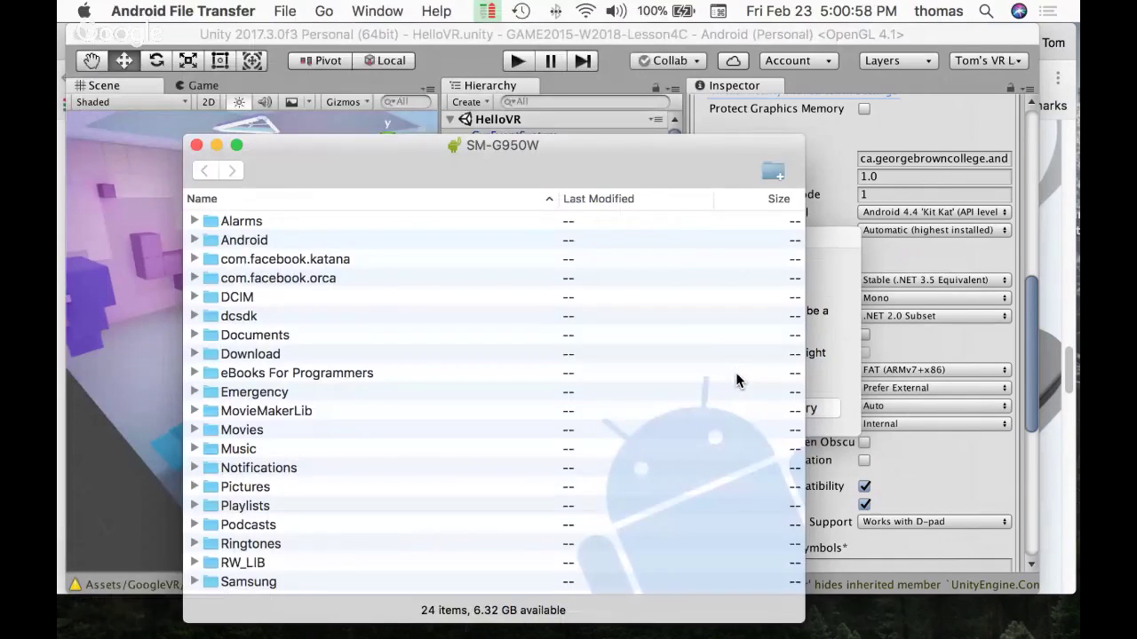
left_click(197, 146)
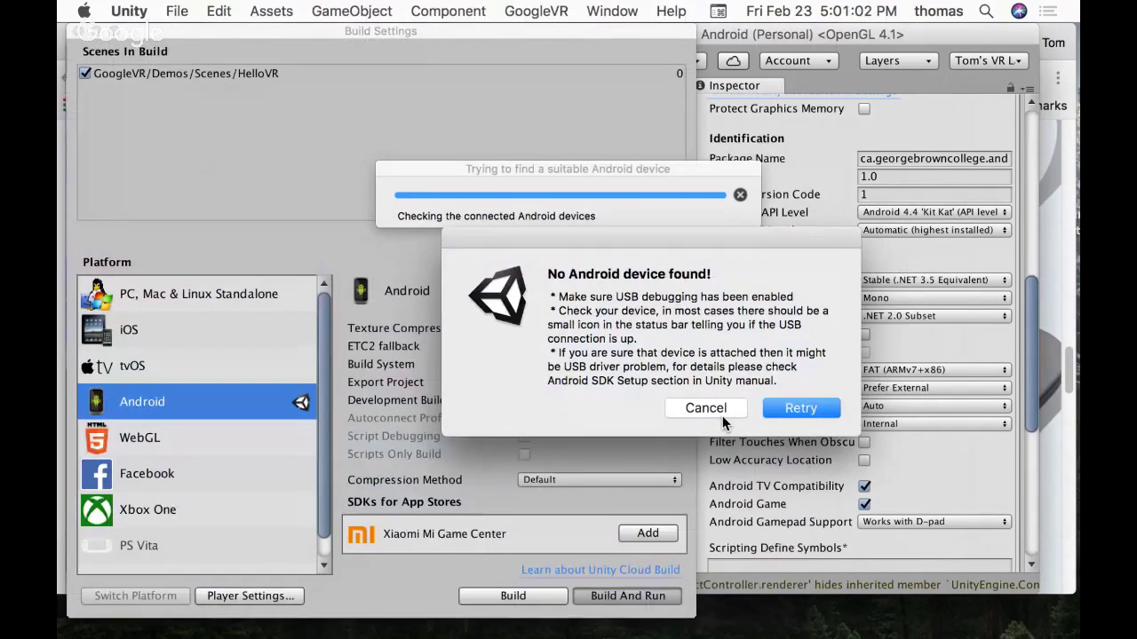
Step: Retry the Android device search, then dismiss the resulting Gradle build failure alert
left_click(800, 413)
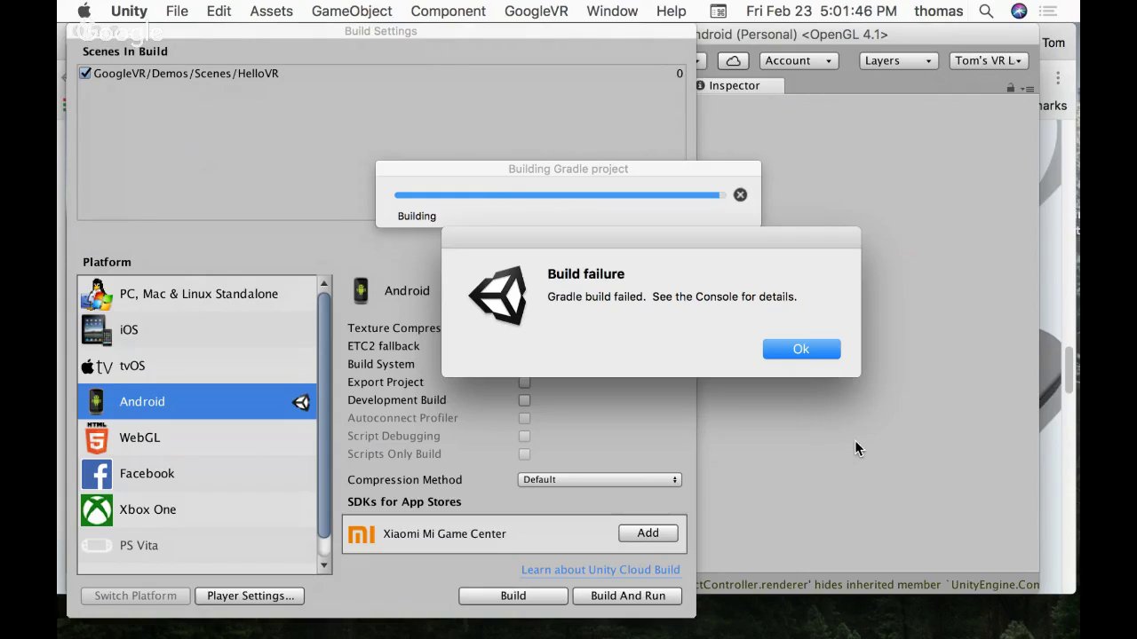
left_click(787, 350)
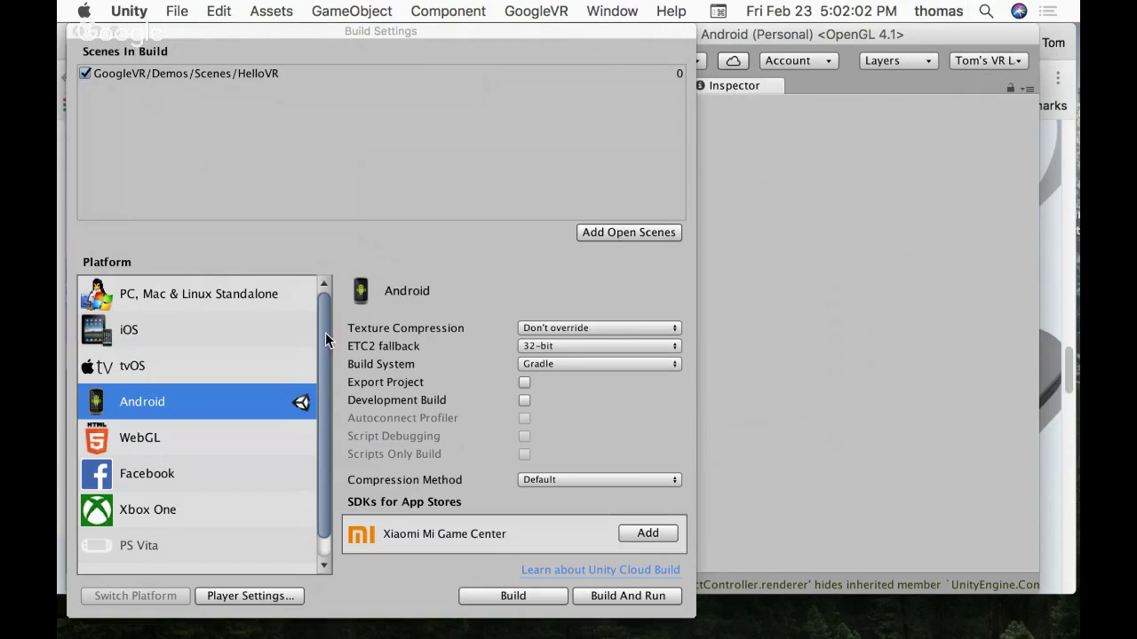
Step: In Player Settings set Minimum API Level to Android 7.0 'Nougat' (API 24), then Build And Run
left_click(260, 596)
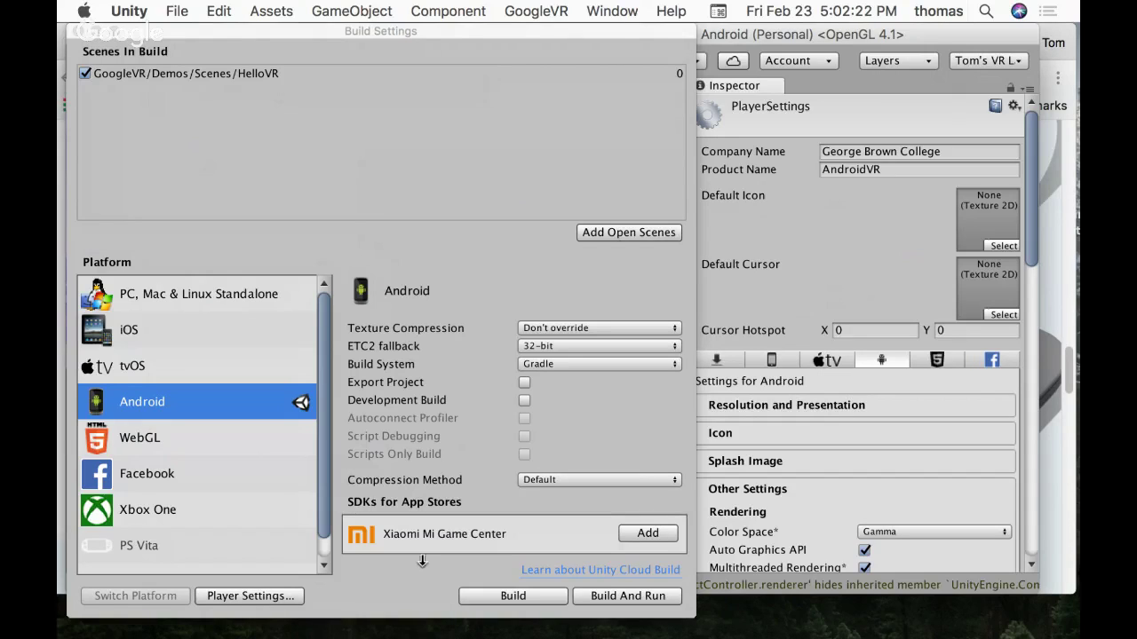
scroll(927, 438, "down", 10)
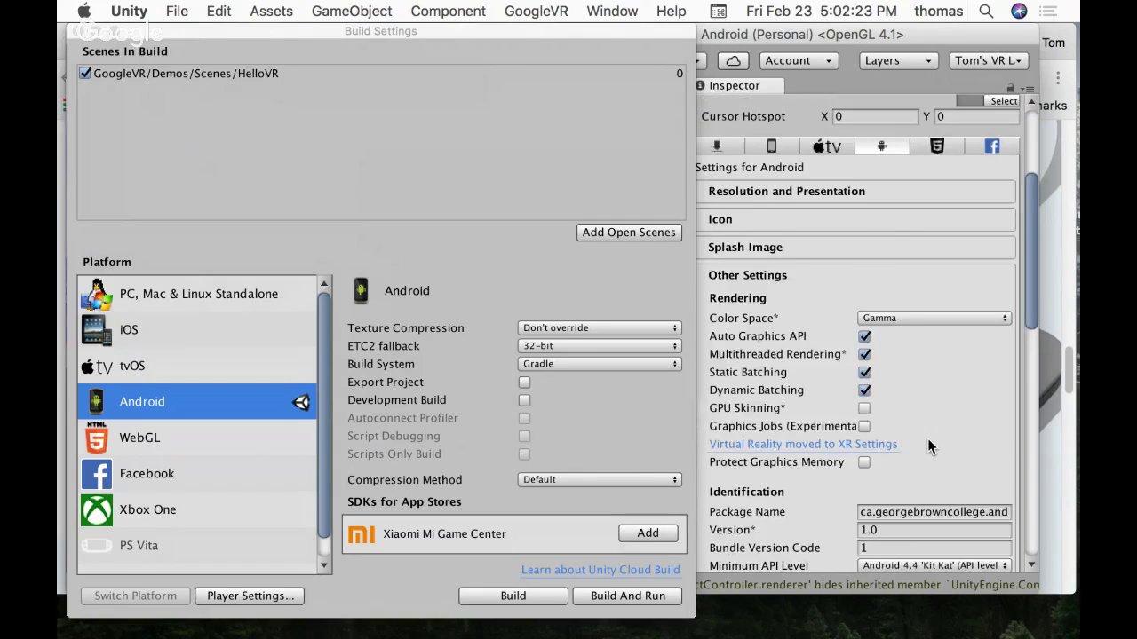
scroll(928, 438, "down", 8)
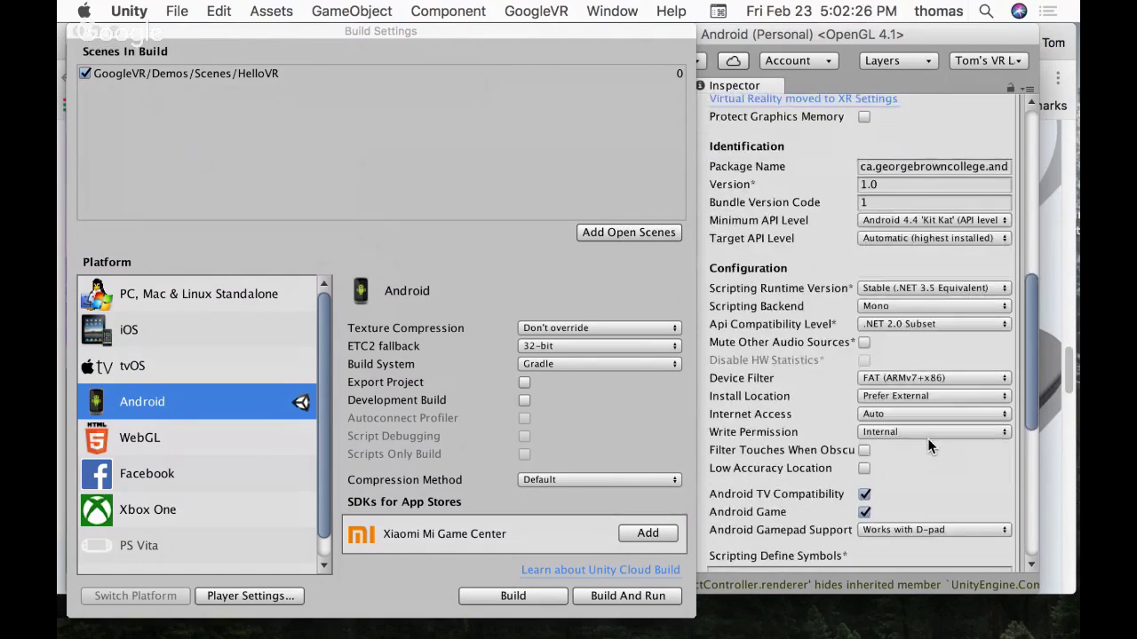
left_click(924, 222)
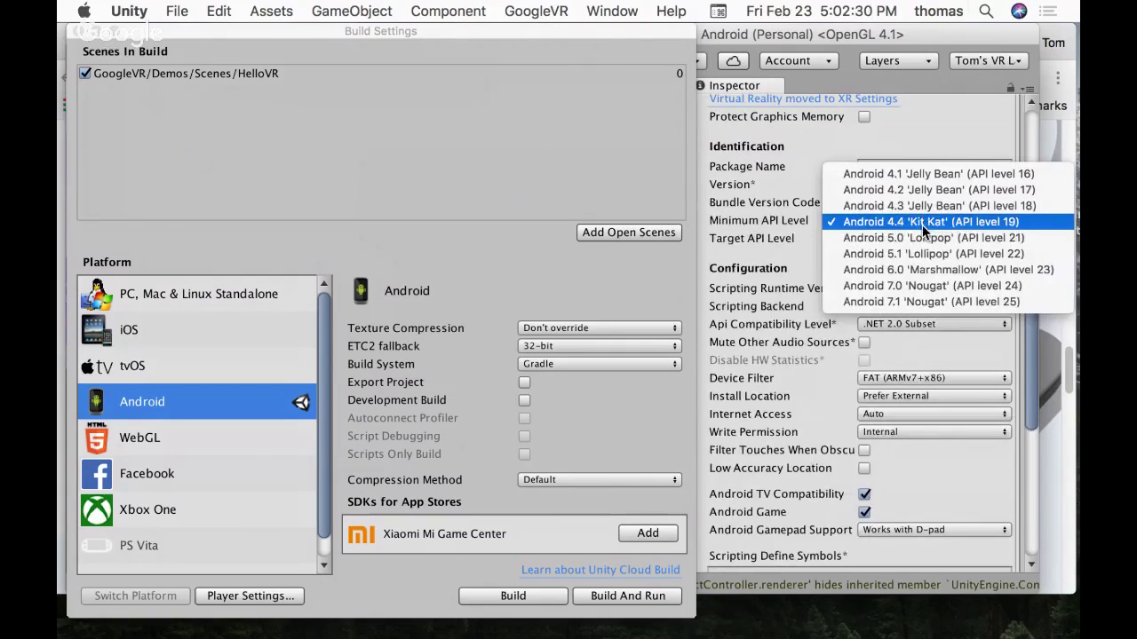
left_click(926, 286)
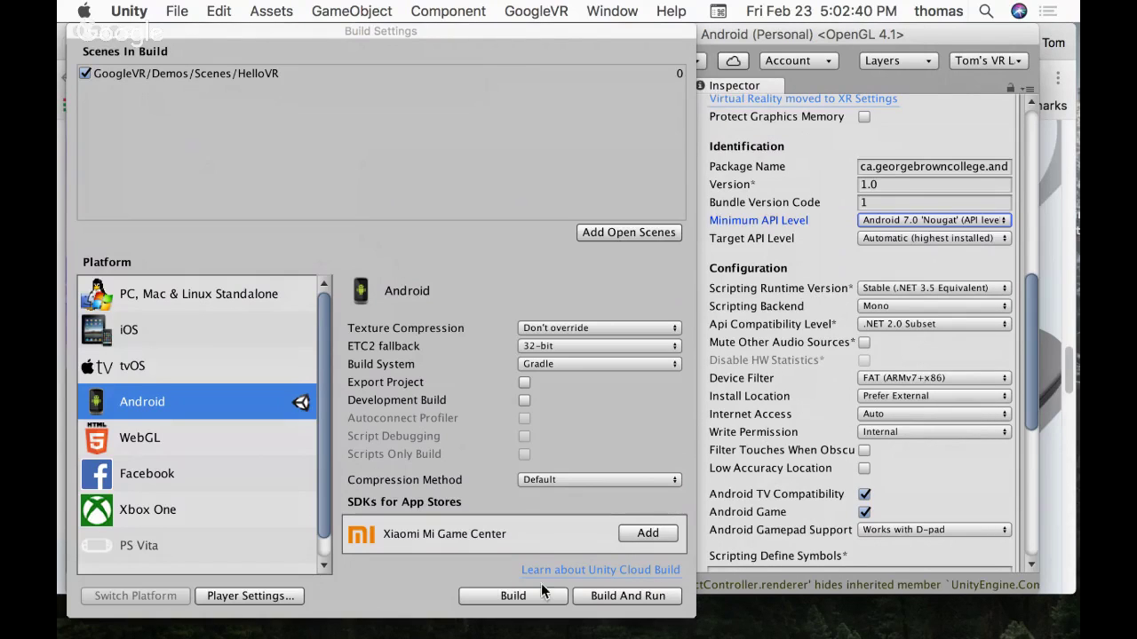
left_click(607, 598)
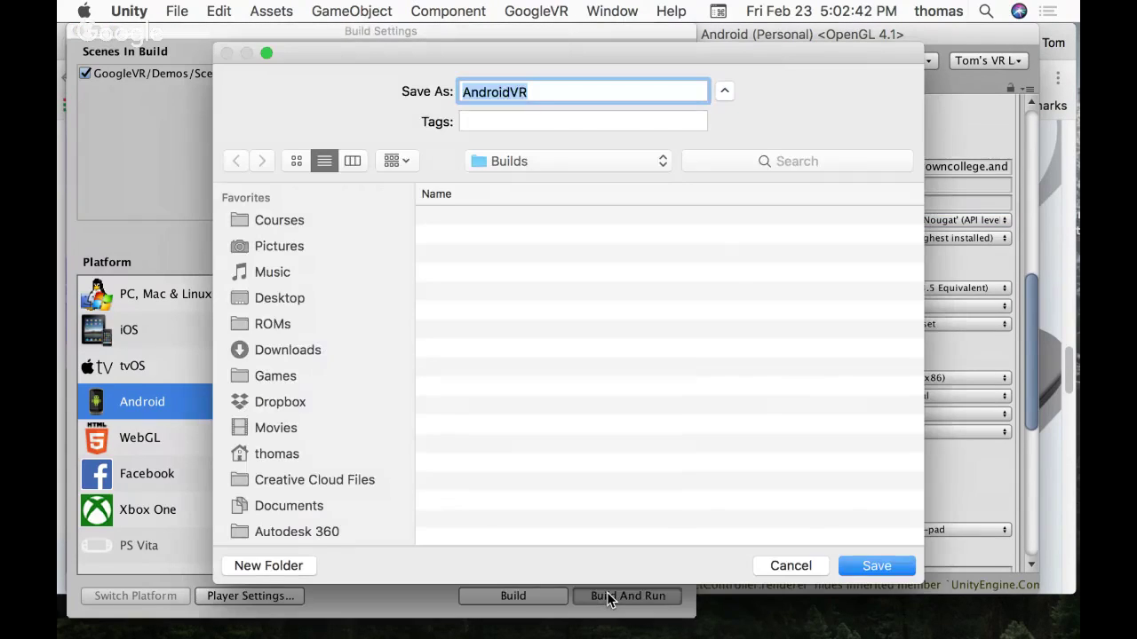
left_click(893, 566)
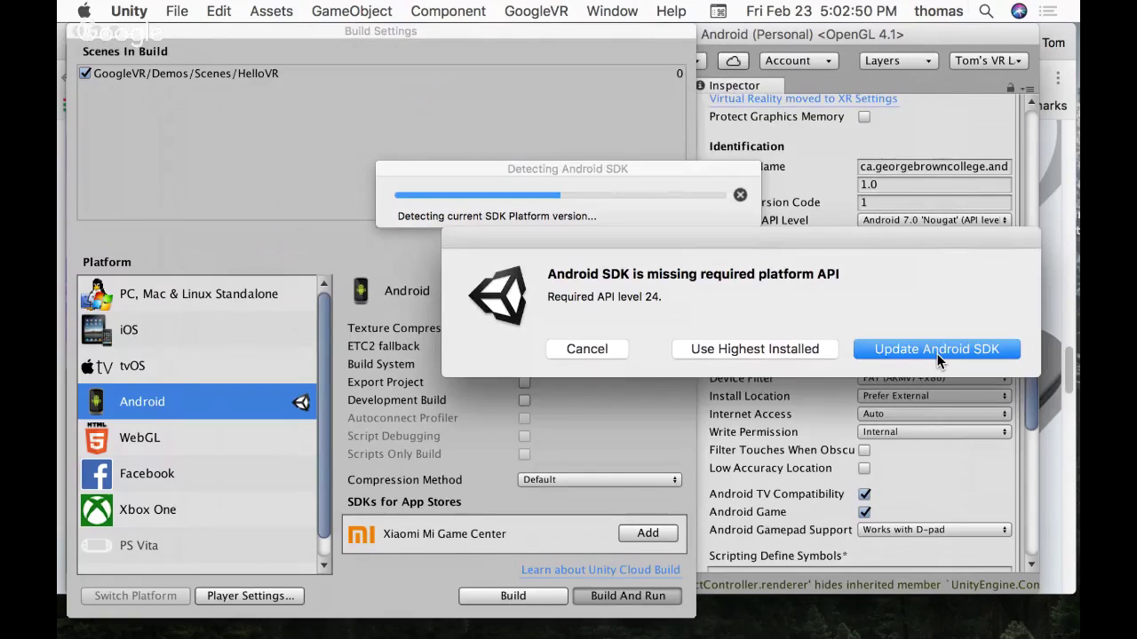
left_click(821, 349)
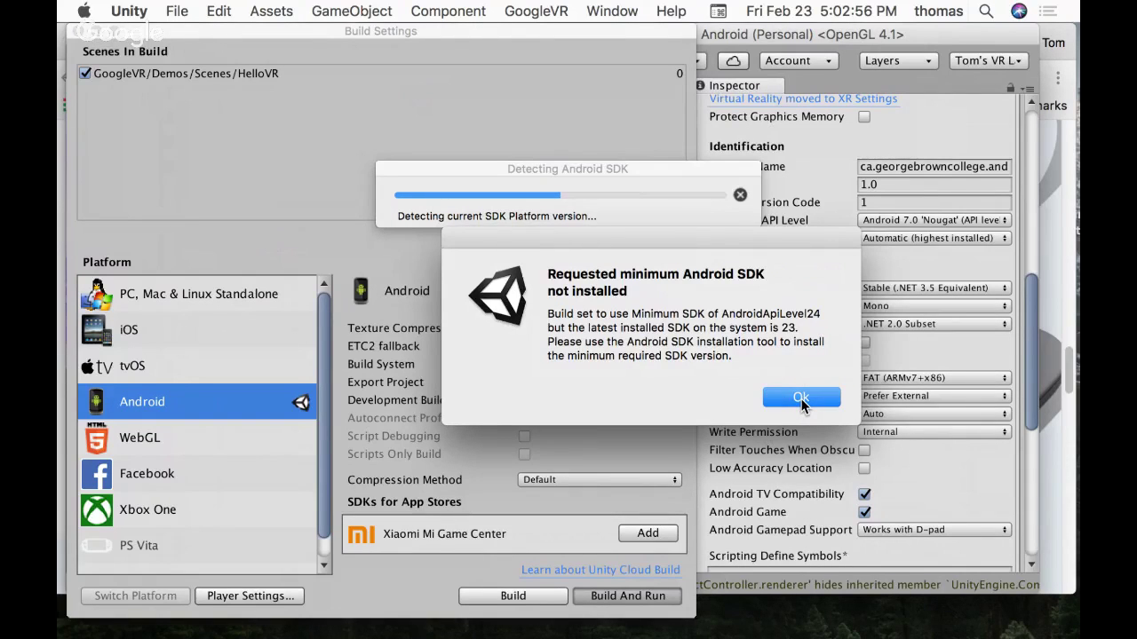
left_click(801, 398)
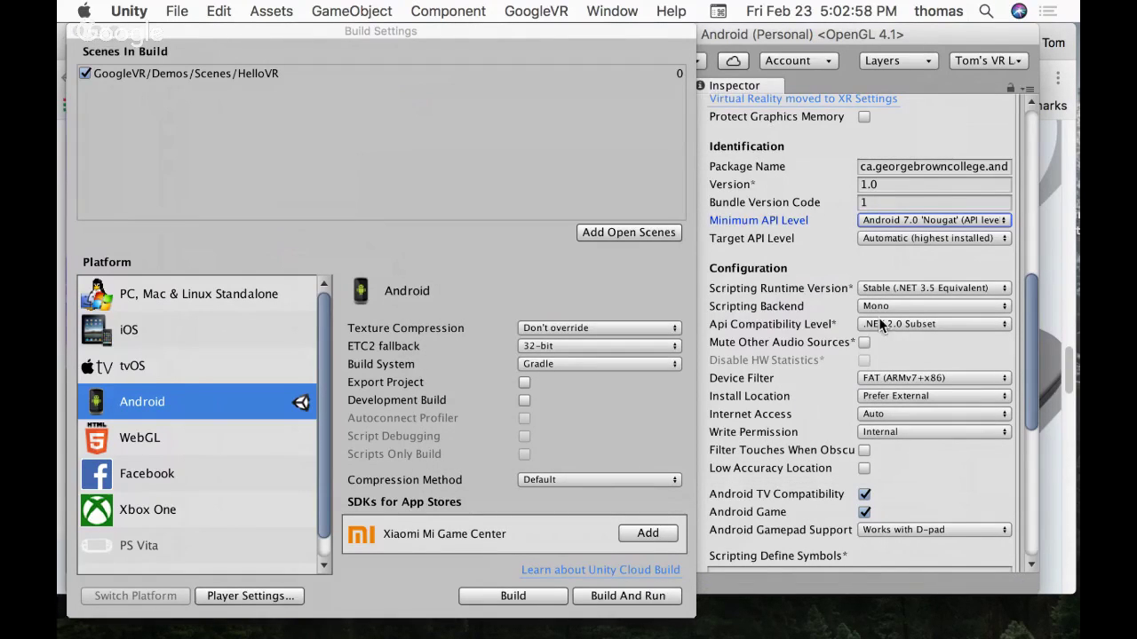
Step: Lower Minimum API Level to Android 6.0 'Marshmallow' and rebuild, saving as AndroidVR in Builds
left_click(924, 219)
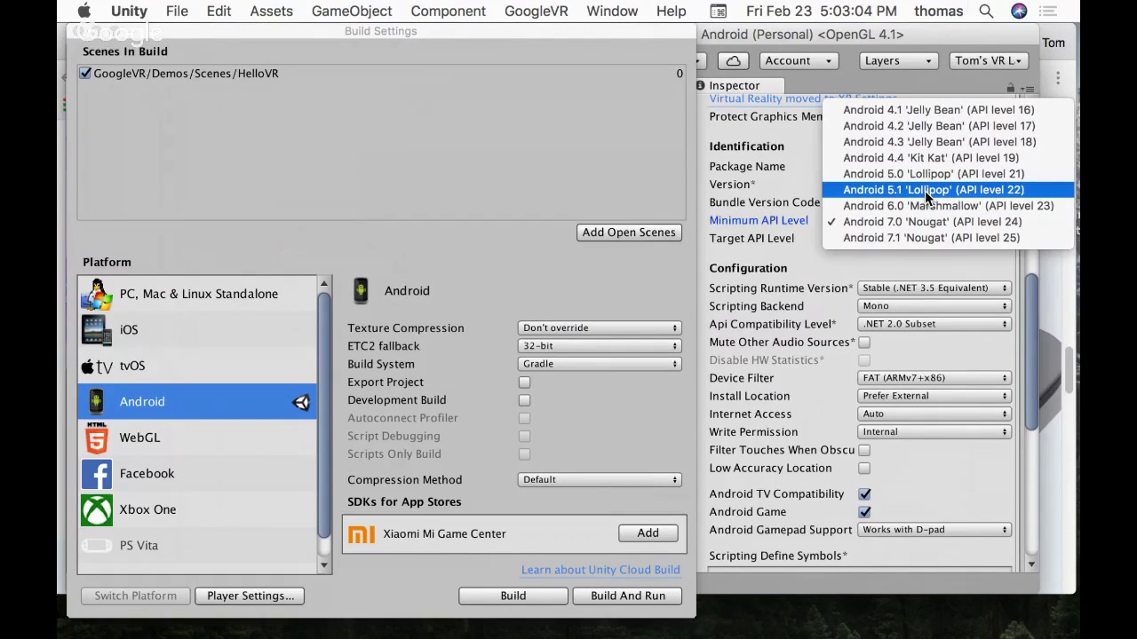
left_click(923, 207)
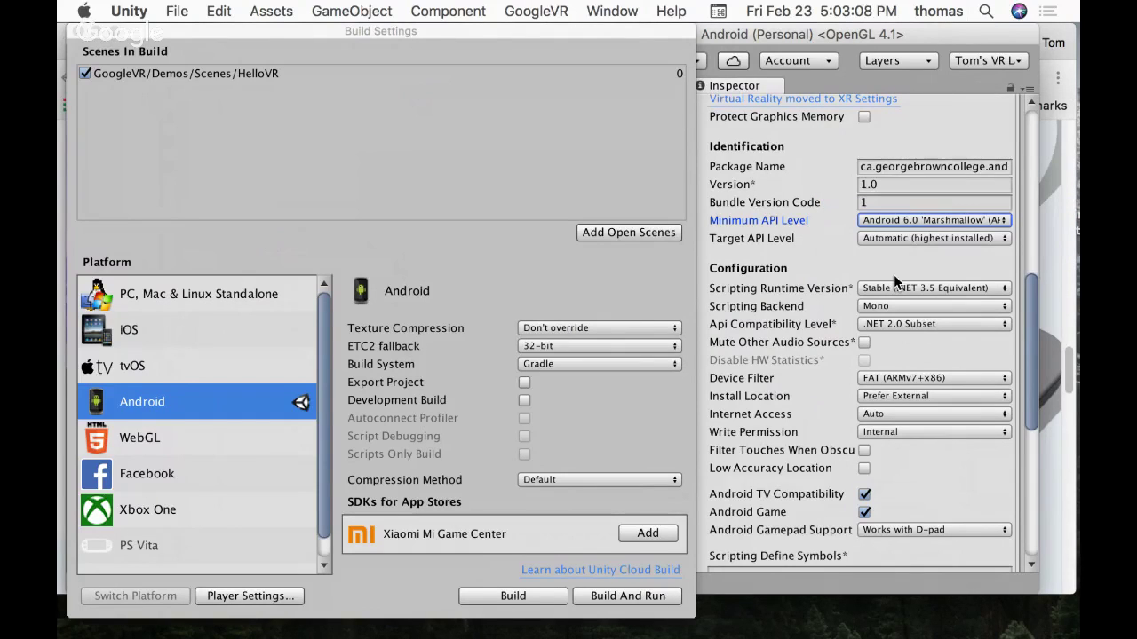
left_click(626, 600)
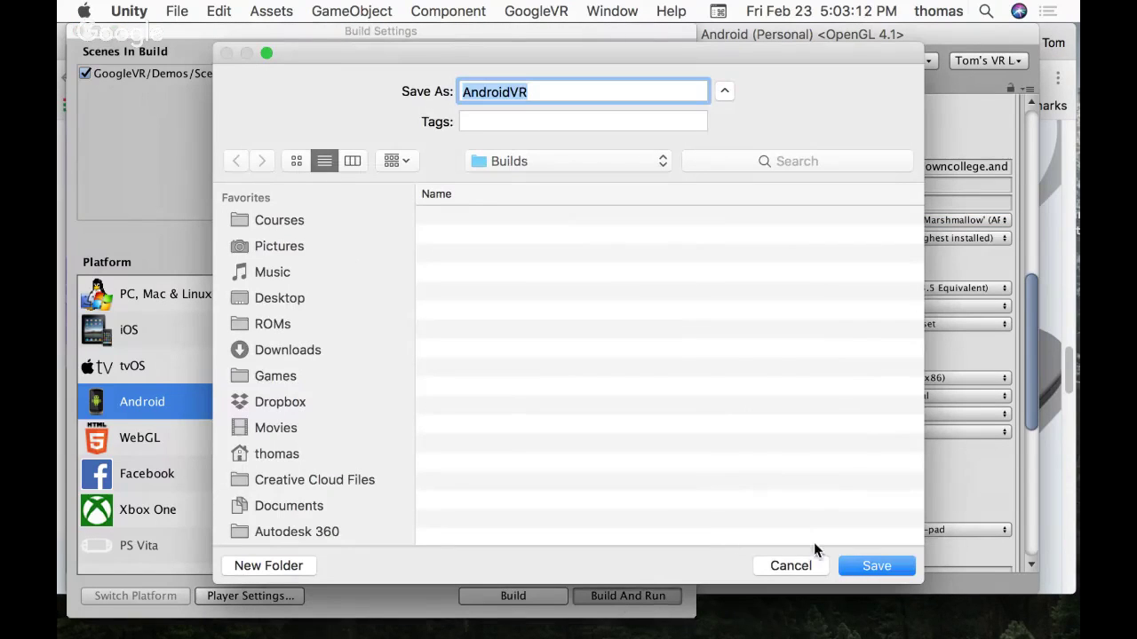
left_click(858, 567)
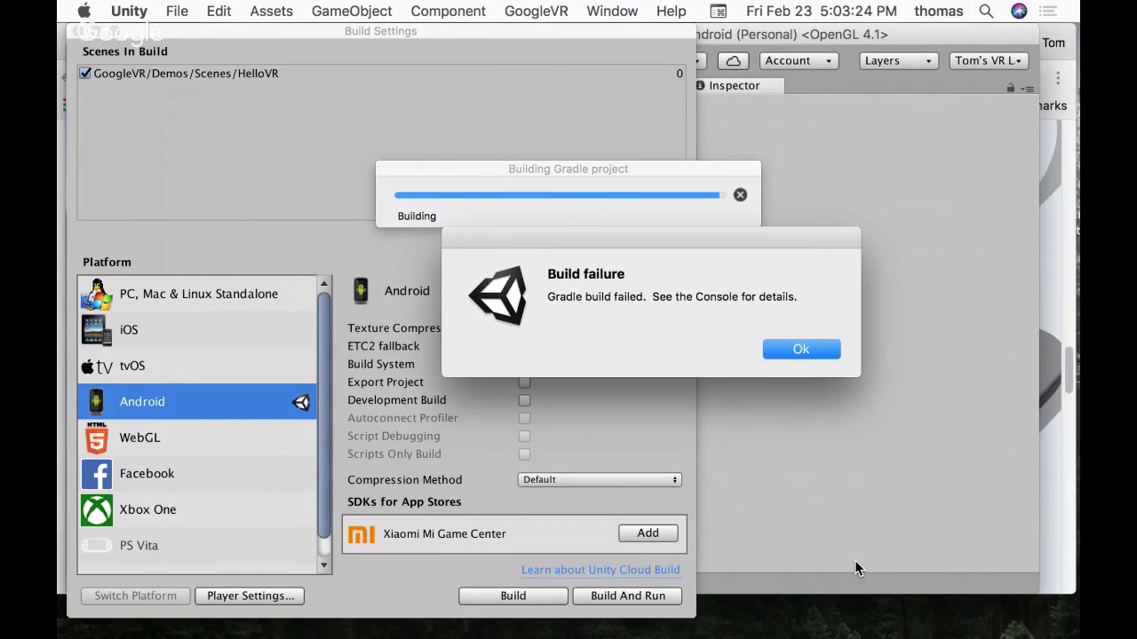
Step: Dismiss the Gradle build failure alert and bring Chrome's Hangouts broadcast window to the front
left_click(802, 351)
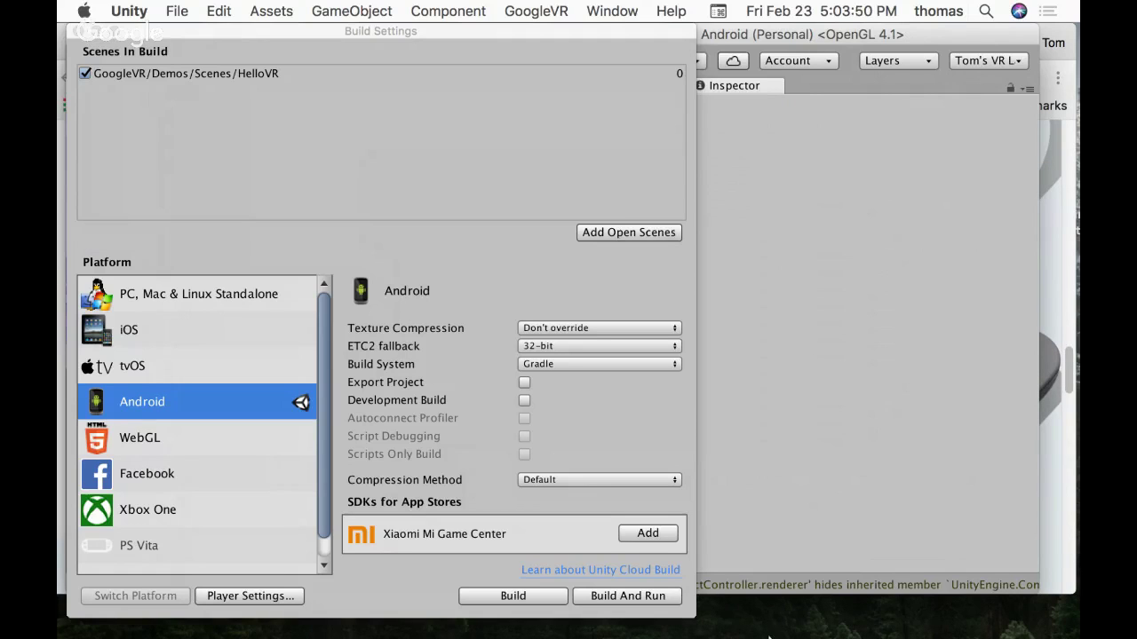
mouse_move(772, 634)
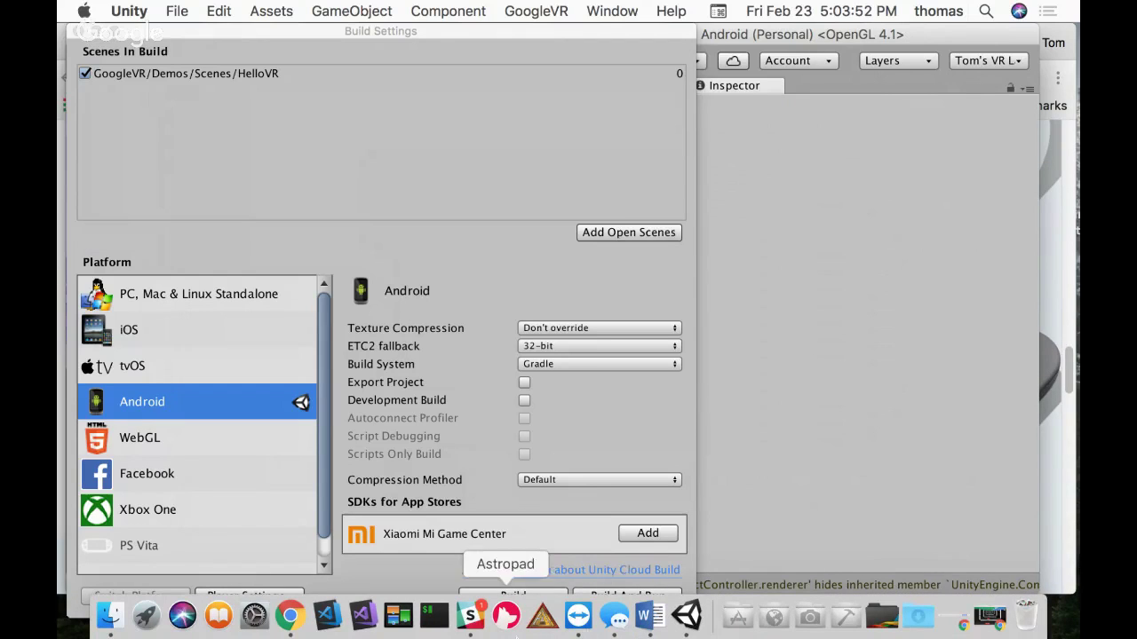
left_click(1005, 626)
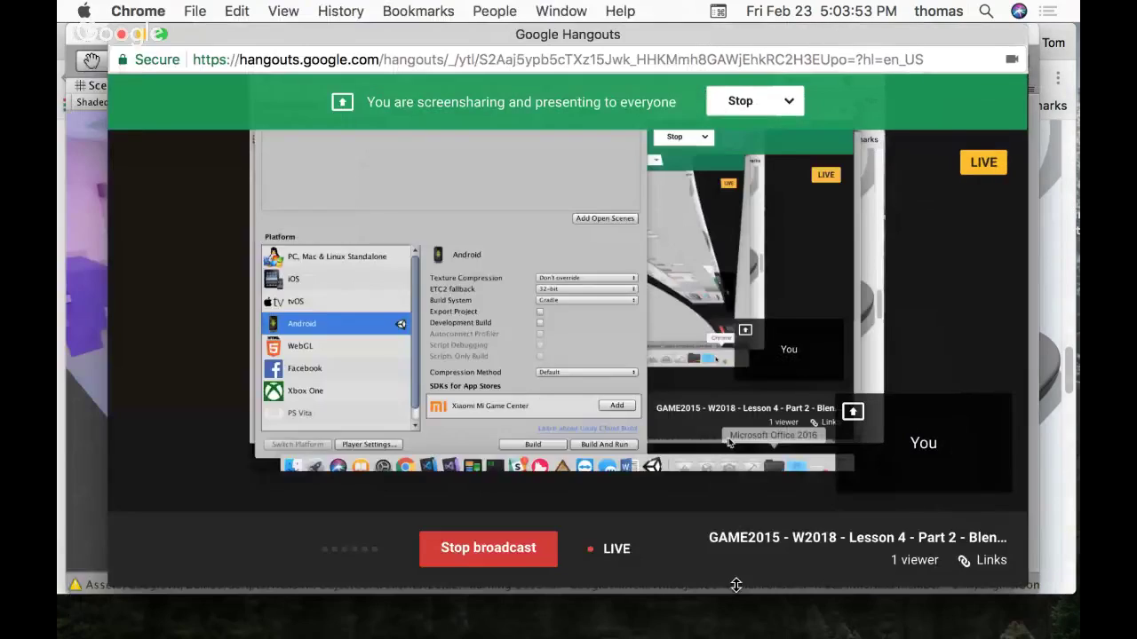